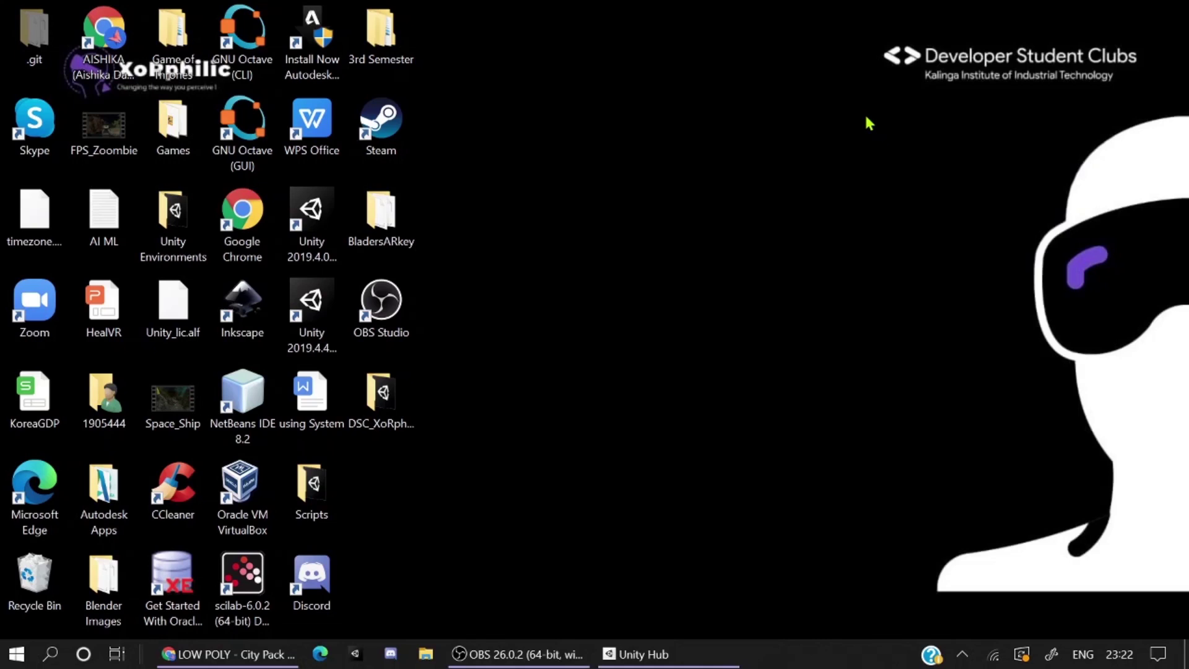
Step: Switch to Unity Hub and look through the list of existing projects
left_click(682, 656)
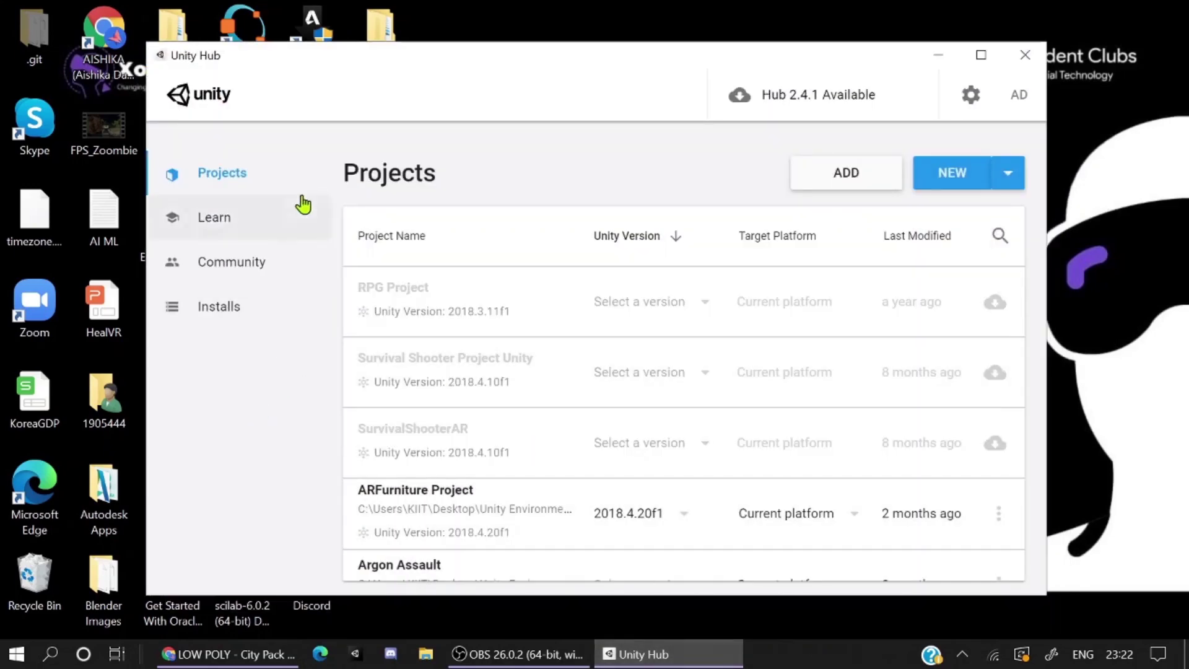
scroll(470, 329, "down", 8)
scroll(526, 424, "down", 5)
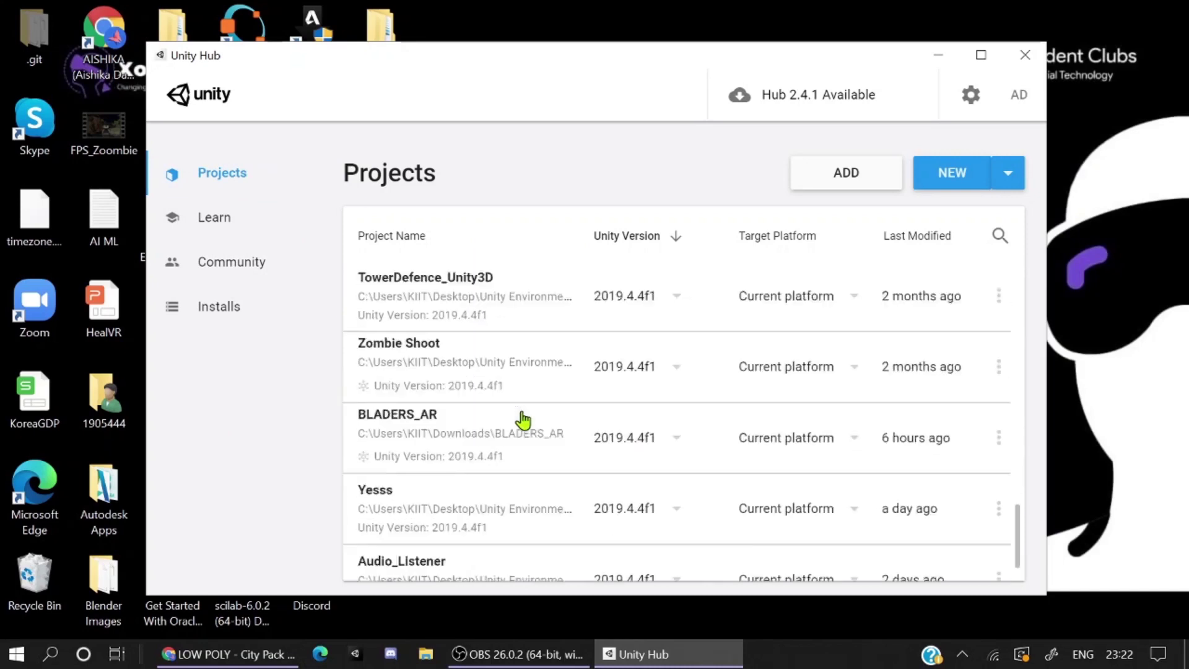
scroll(528, 425, "up", 10)
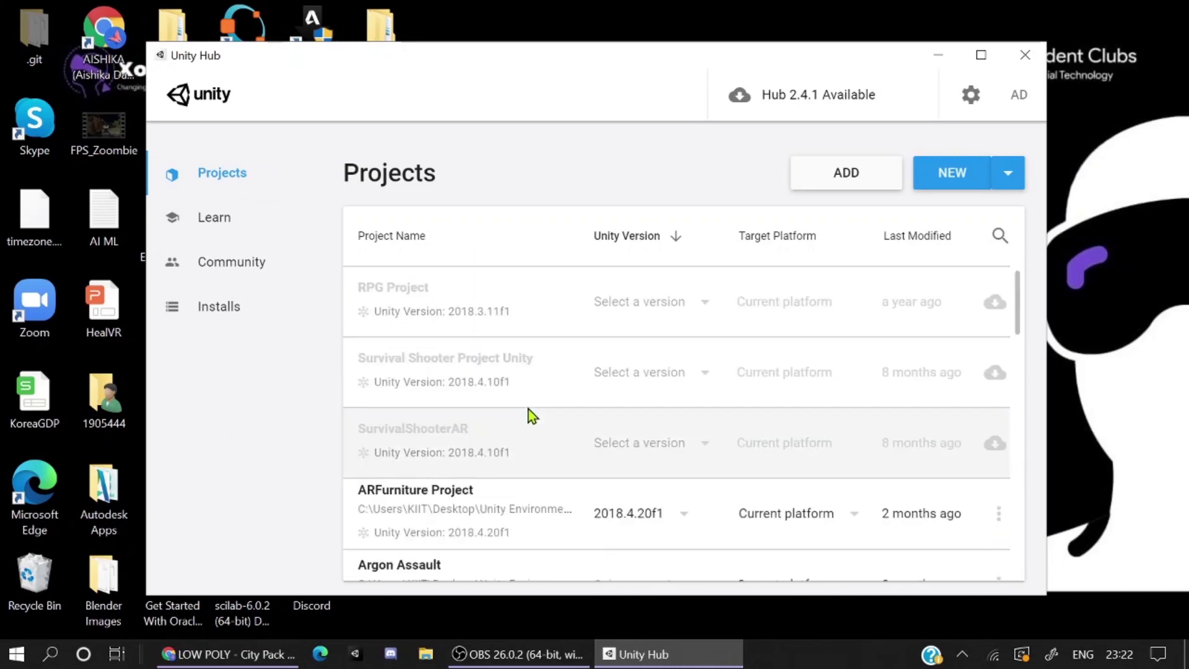
Step: Review the installed Unity versions and the modules offered for version 2019.4.0f1, leaving its modules as they are
left_click(218, 317)
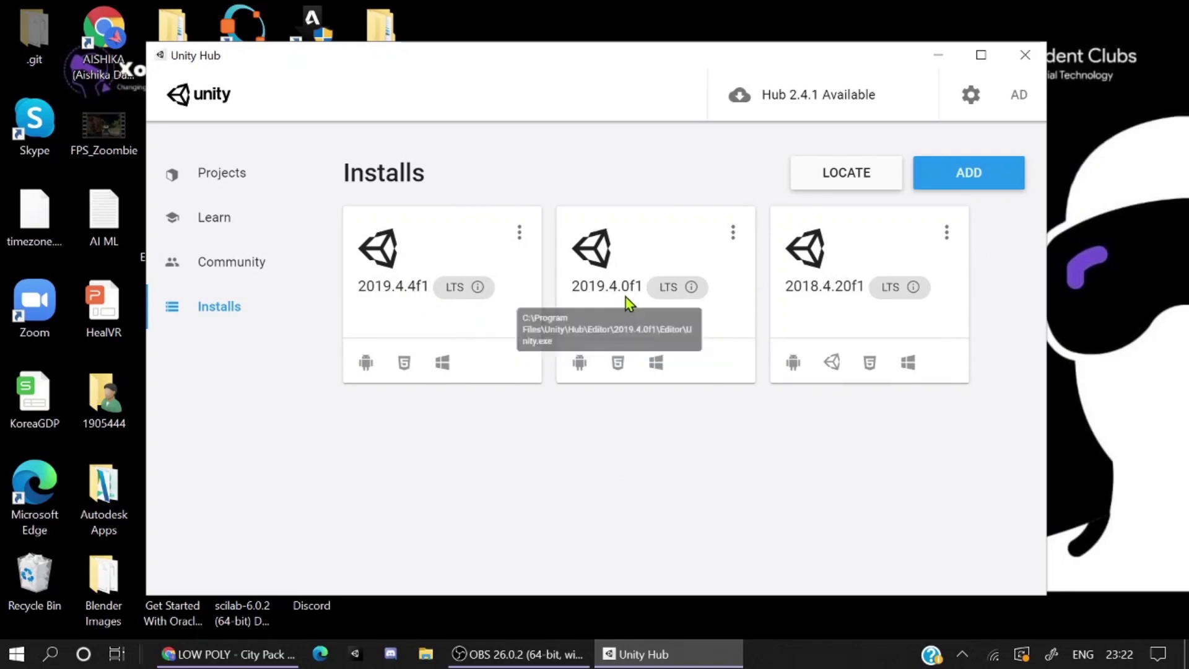
left_click(733, 235)
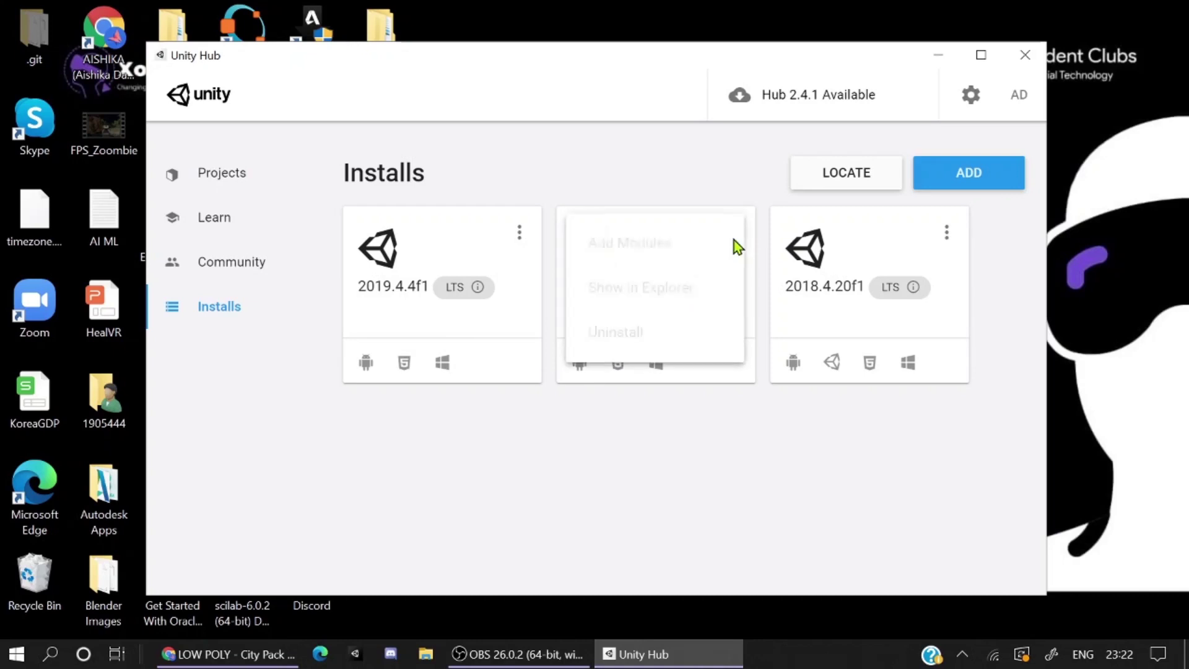
left_click(682, 257)
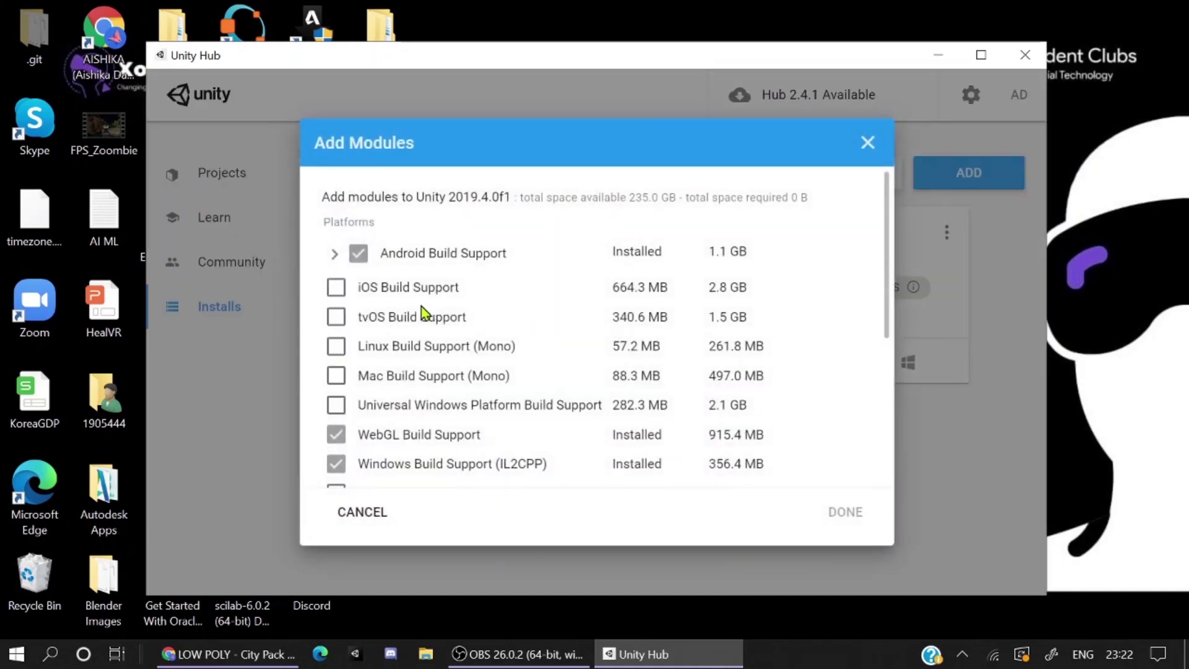
scroll(398, 297, "down", 5)
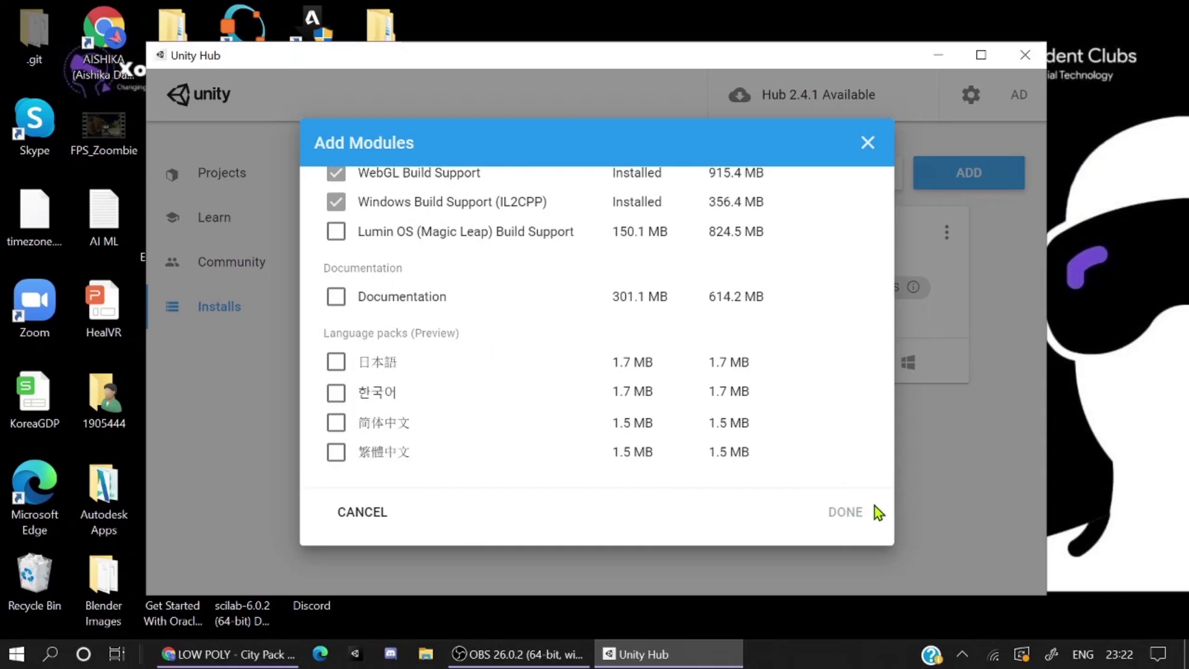
left_click(865, 144)
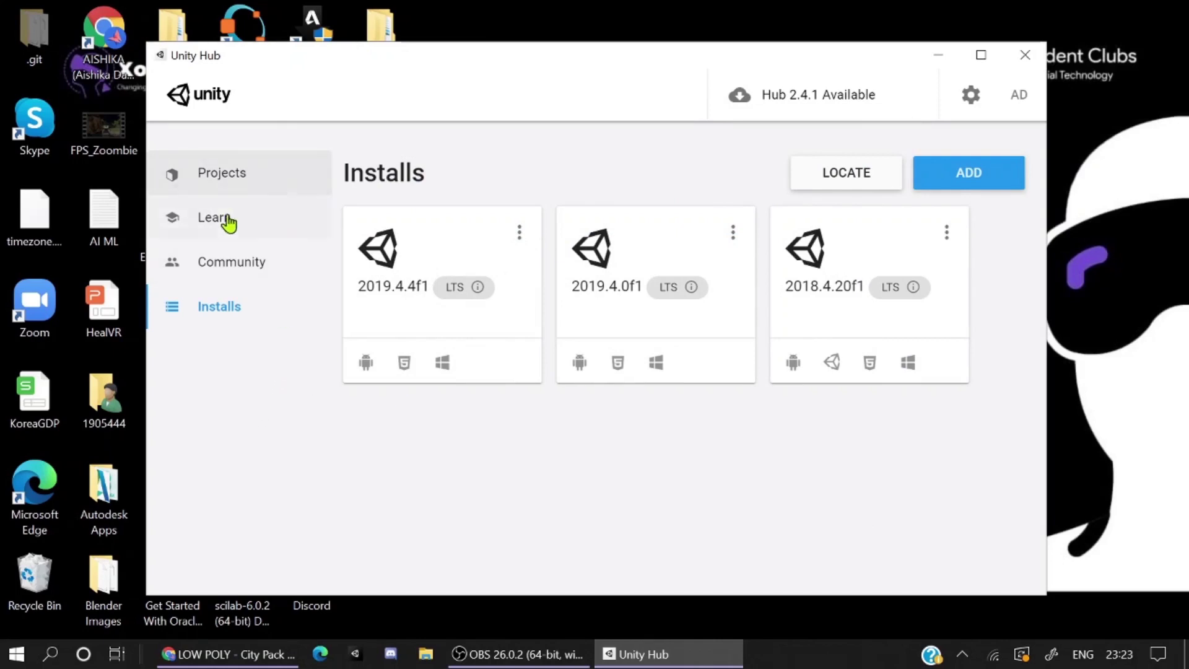
Step: Create a new 3D project named DSC_XoRphilic_Project with Unity version 2019.4.0f1 in the default location
left_click(243, 185)
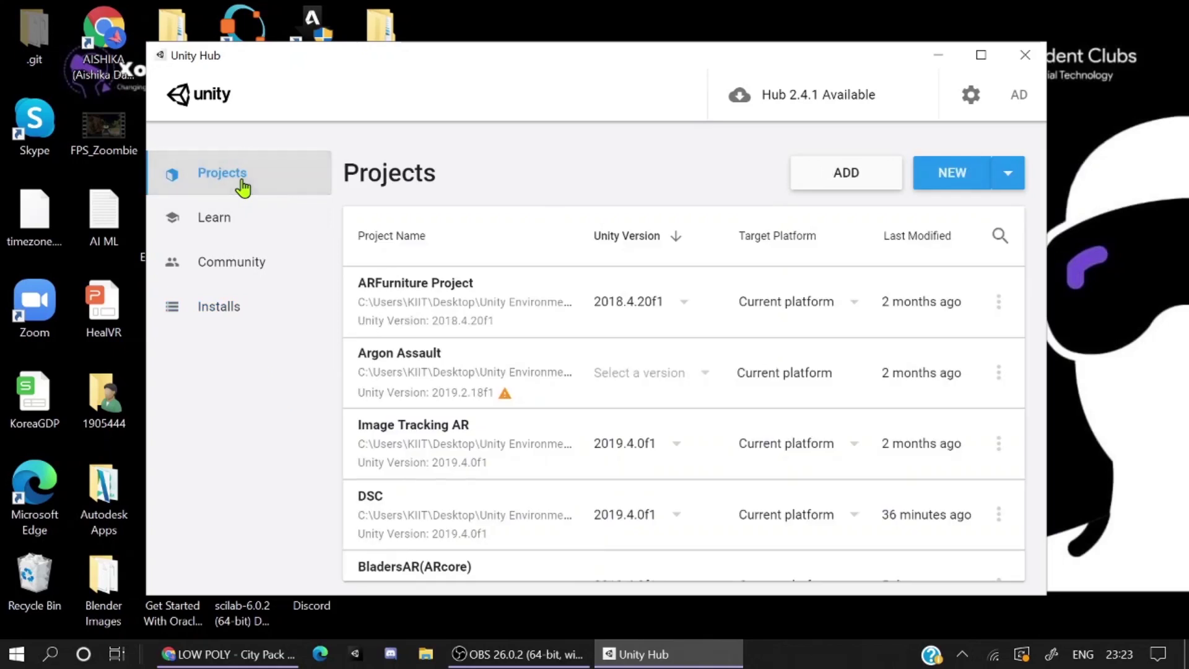
left_click(1009, 180)
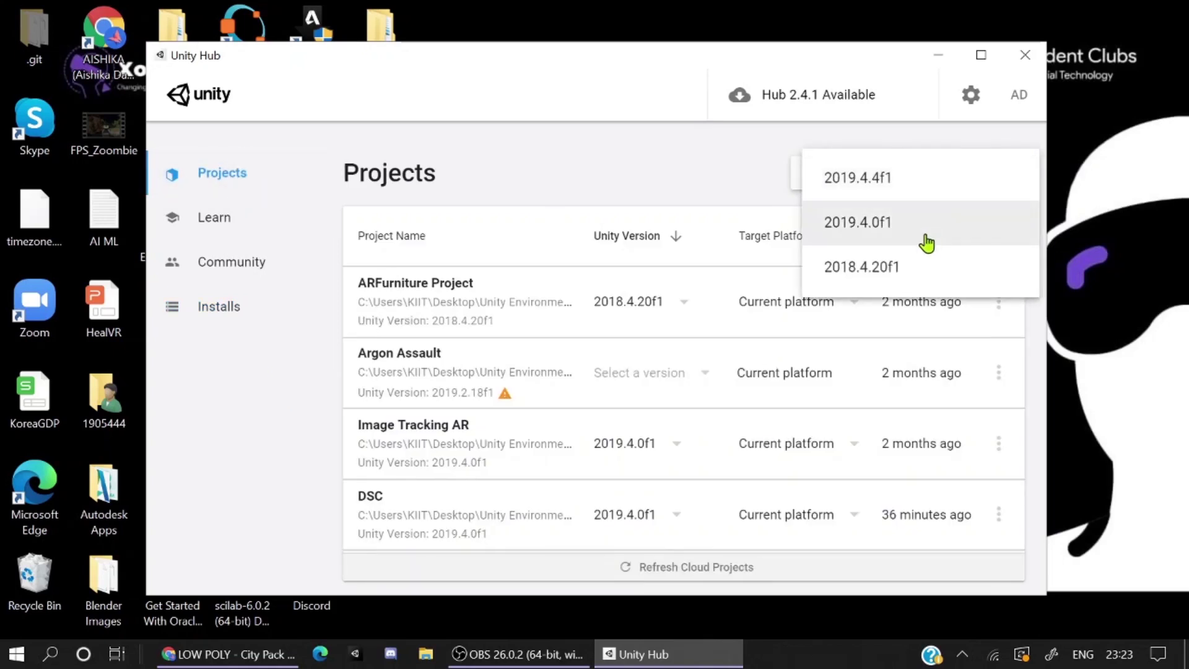
left_click(875, 224)
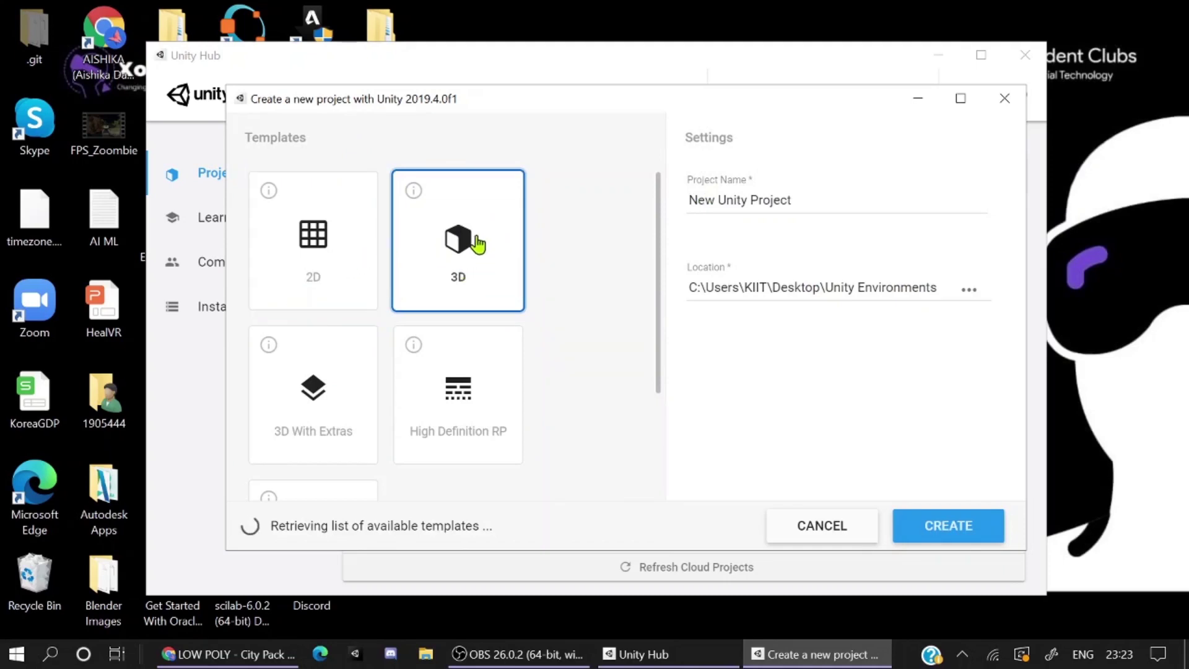
left_click(806, 198)
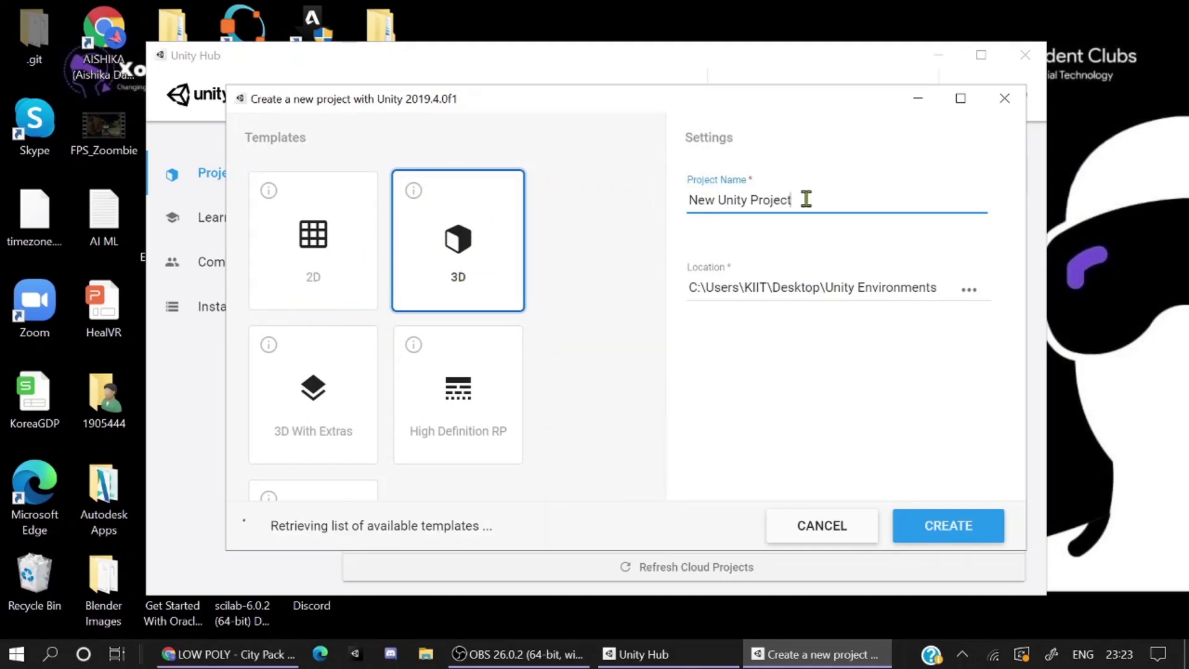
key("BackSpace")
key("BackSpace")
key("BackSpace")
key("BackSpace")
key("BackSpace")
key("BackSpace")
key("BackSpace")
key("BackSpace")
key("BackSpace")
key("BackSpace")
key("BackSpace")
key("BackSpace")
key("BackSpace")
key("BackSpace")
key("BackSpace")
key("BackSpace")
key("BackSpace")
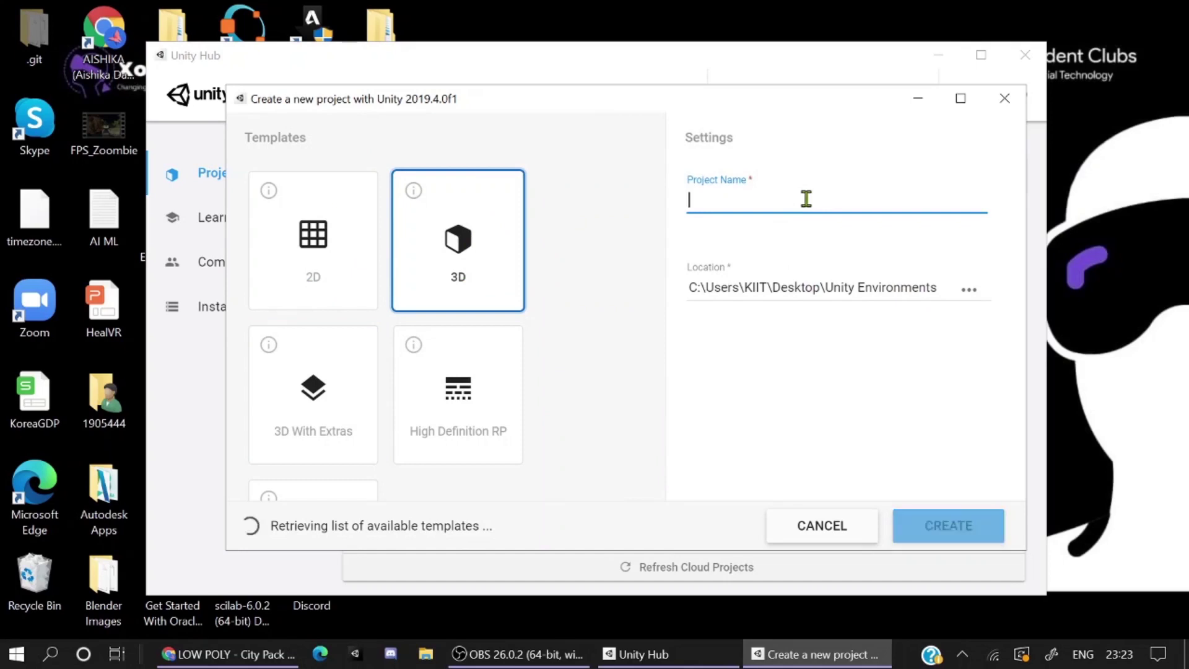
type("DS")
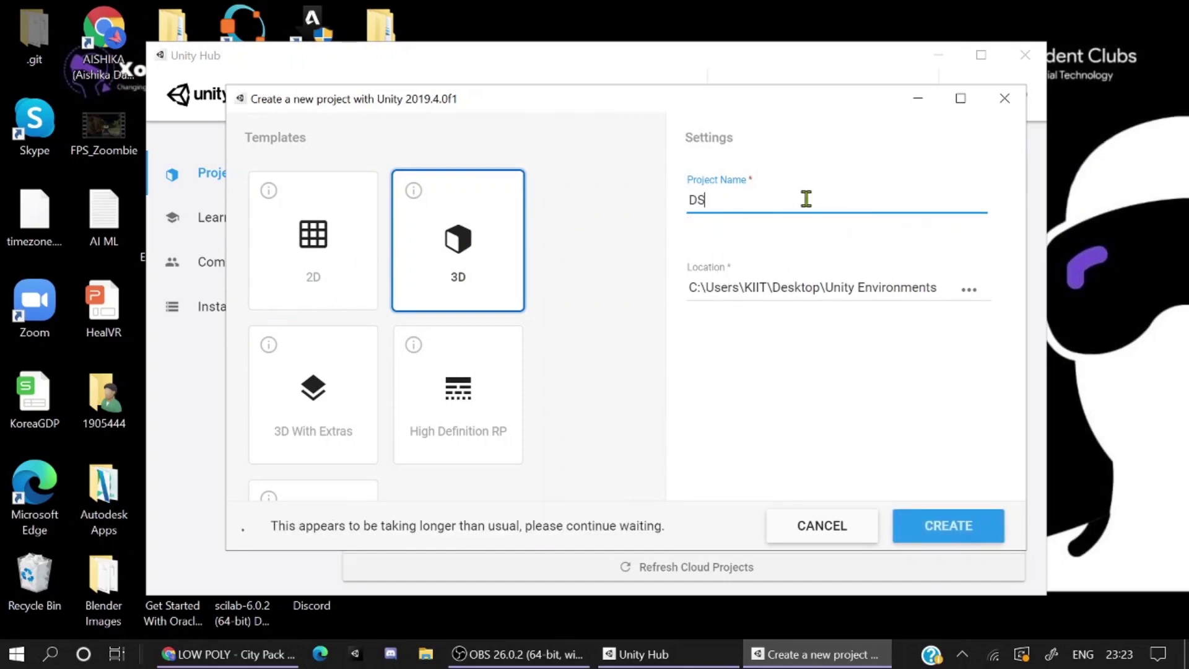
type("C_XoRphilic_Proj")
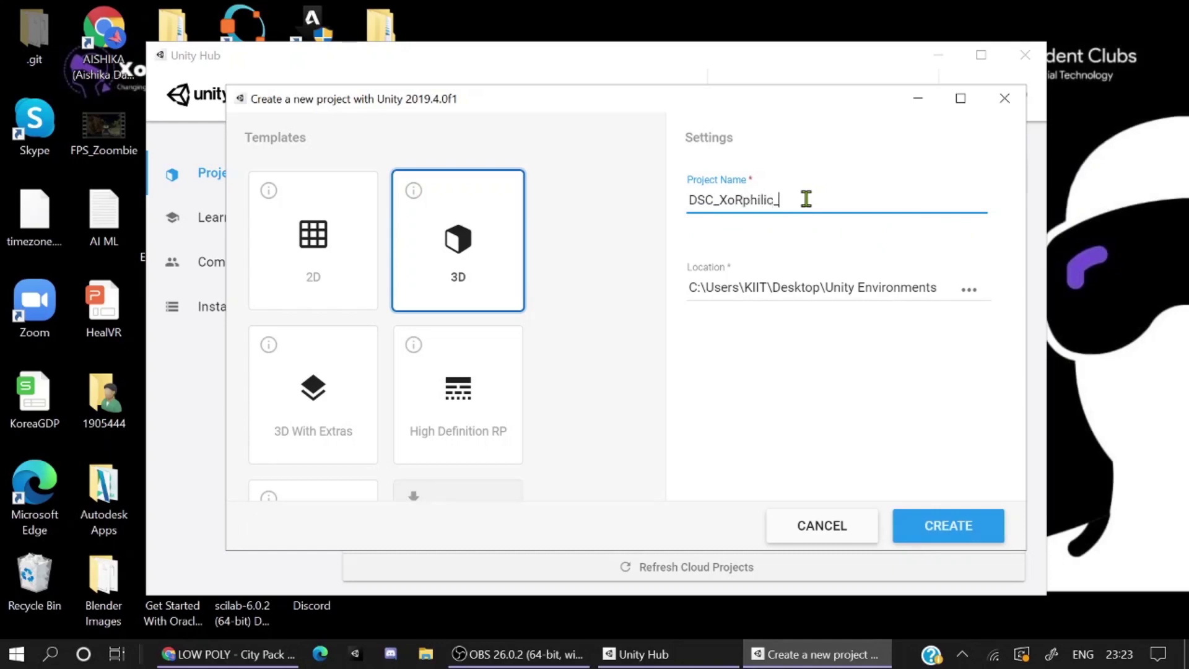
type("ect")
left_click(948, 526)
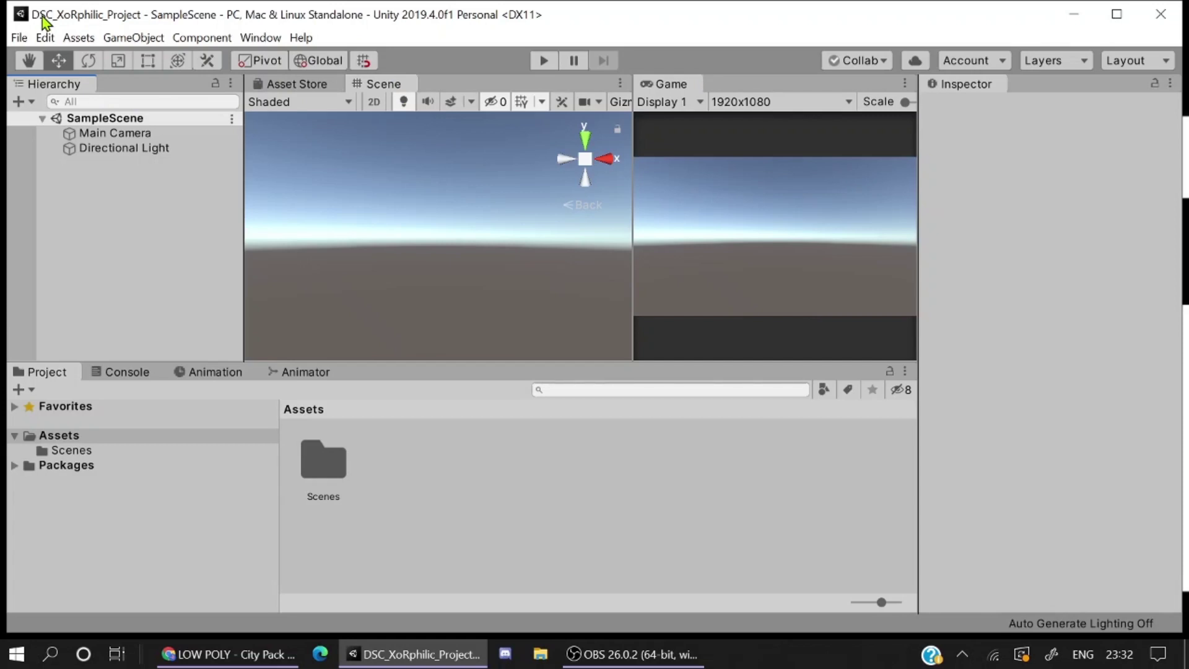
Step: Inspect the Main Camera and Directional Light objects and look at the Scene and Game views side by side
left_click(141, 134)
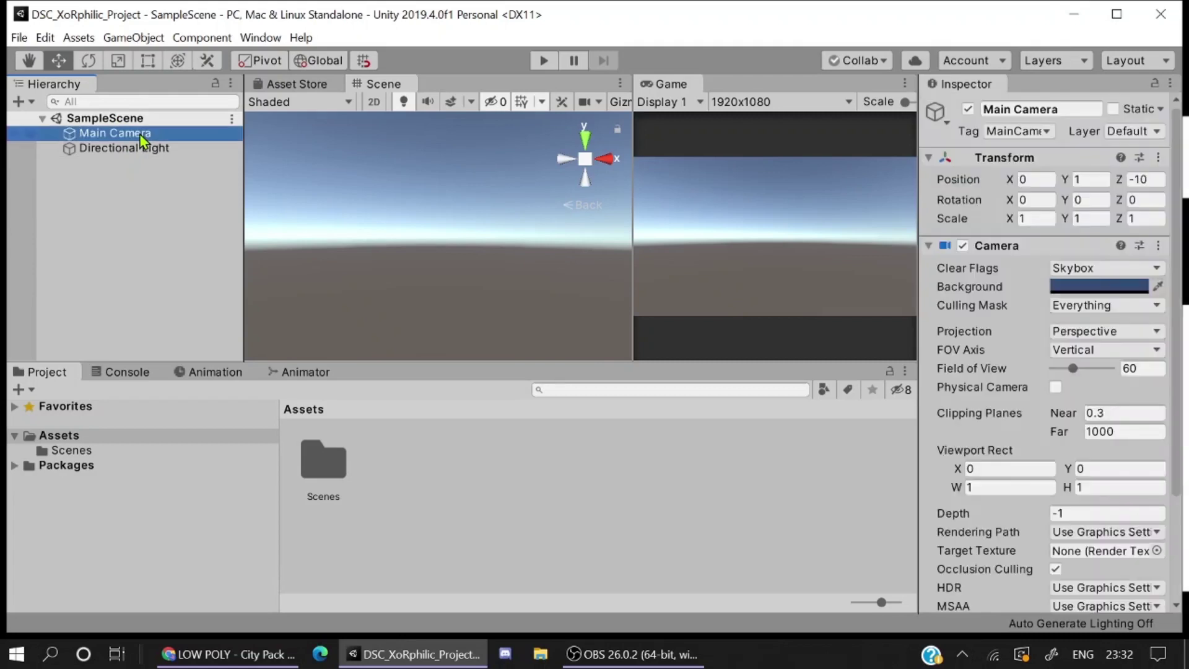
left_click(144, 150)
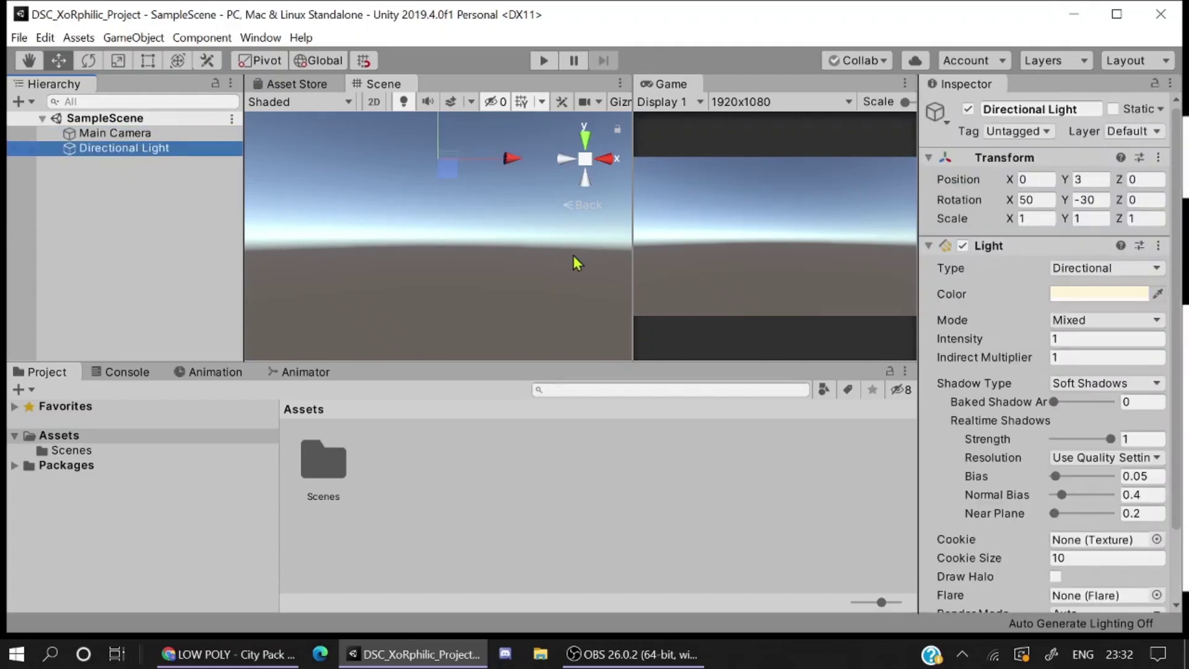
left_click_drag(632, 240, 531, 242)
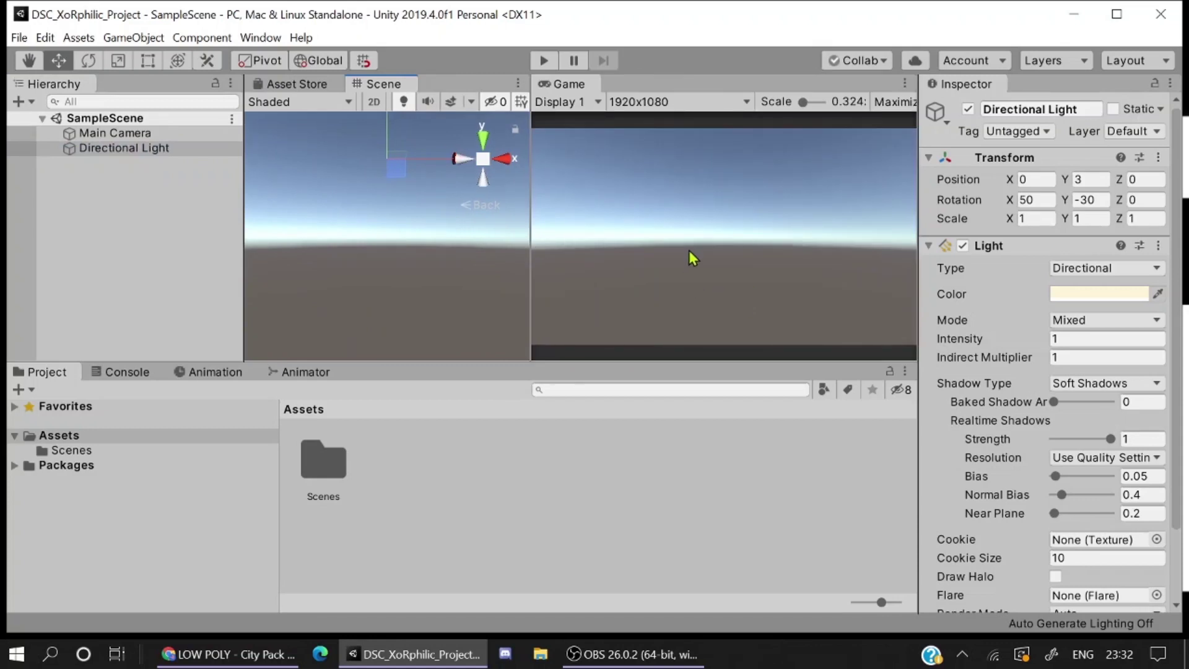
left_click_drag(530, 227, 636, 237)
Step: Widen the Inspector and review the Main Camera's transform and camera properties against the Directional Light
left_click(174, 135)
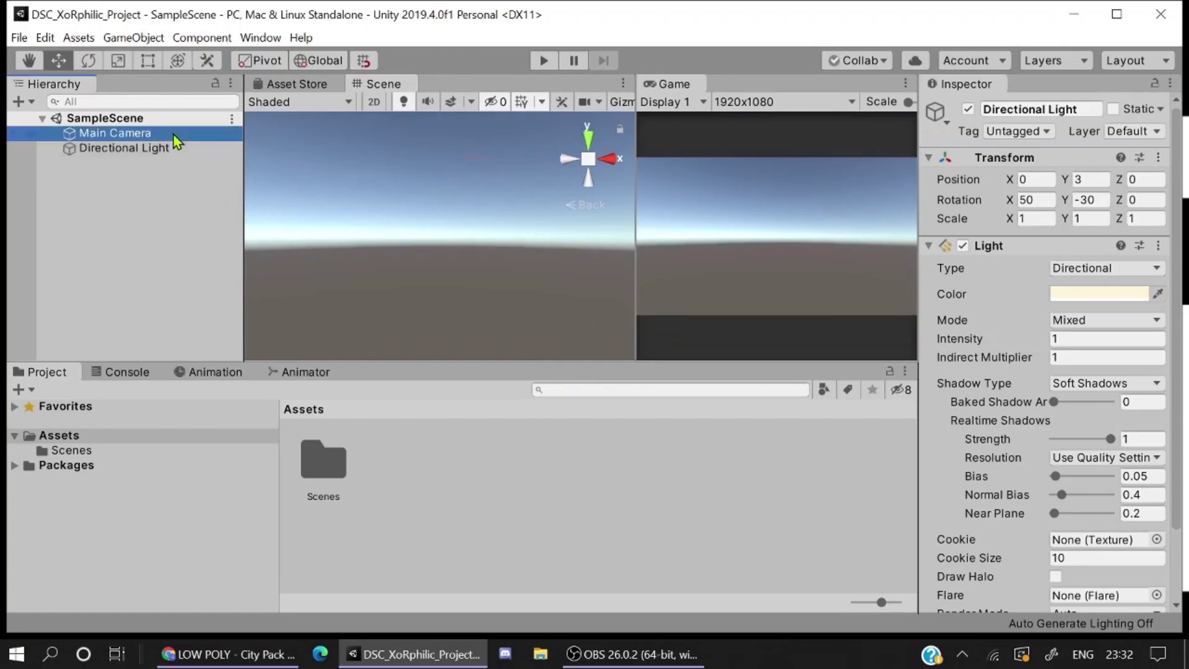
left_click_drag(915, 214, 837, 215)
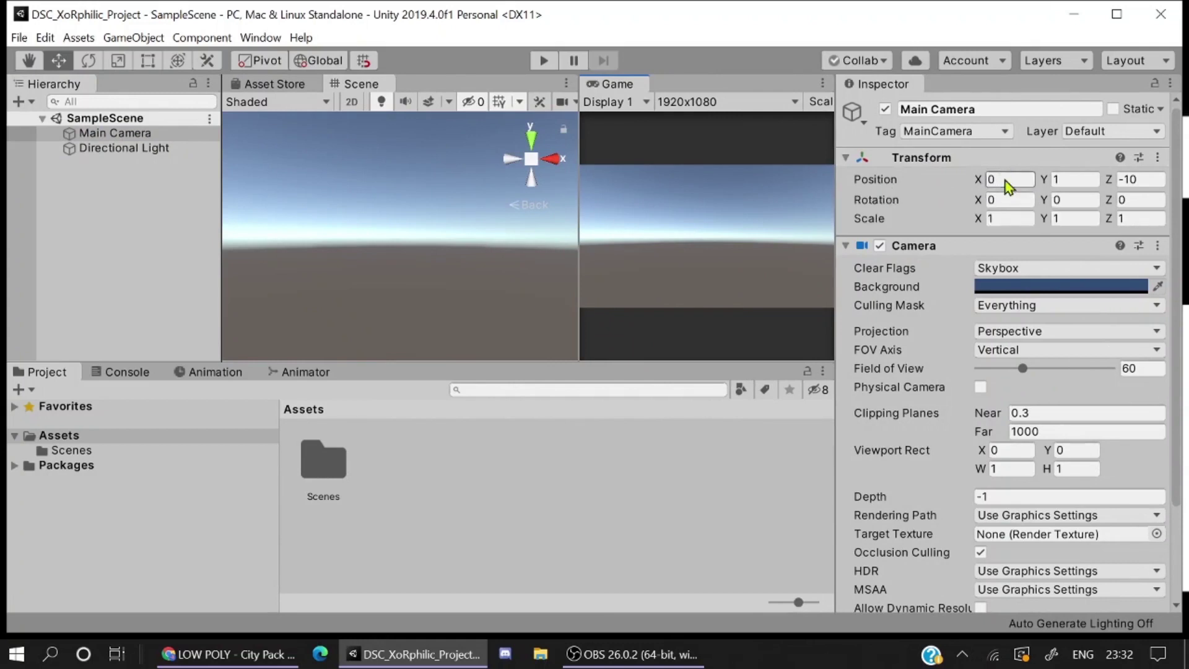
left_click(1151, 180)
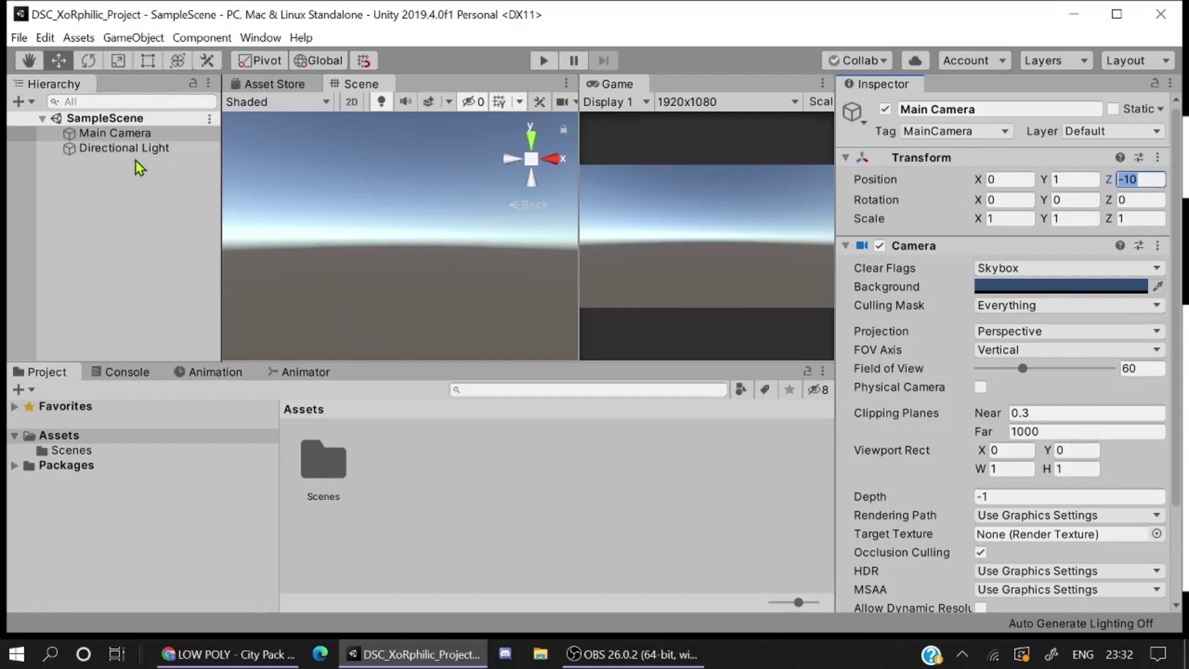
left_click(142, 134)
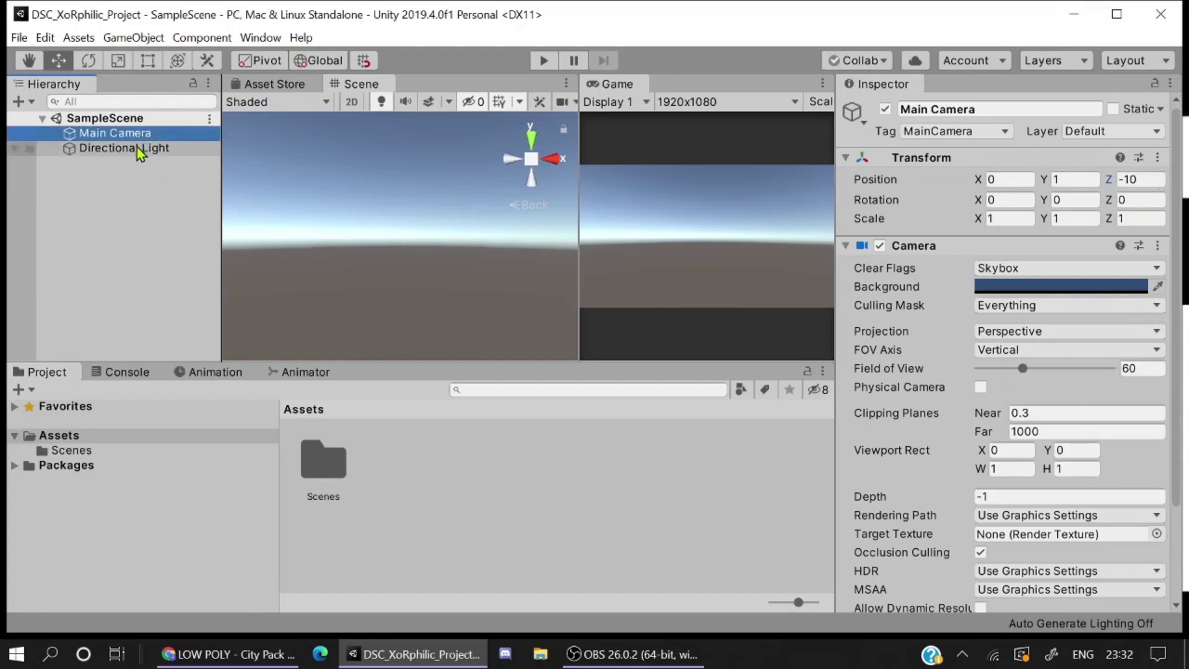
left_click(137, 147)
left_click(147, 140)
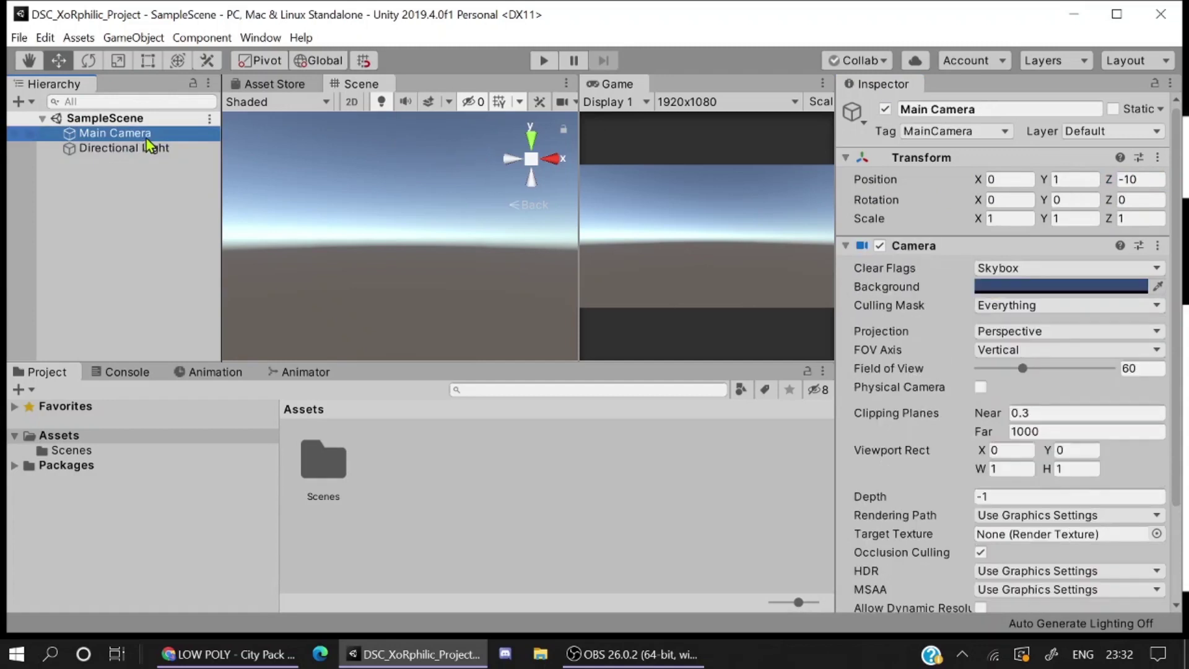
scroll(948, 223, "down", 3)
scroll(926, 397, "up", 3)
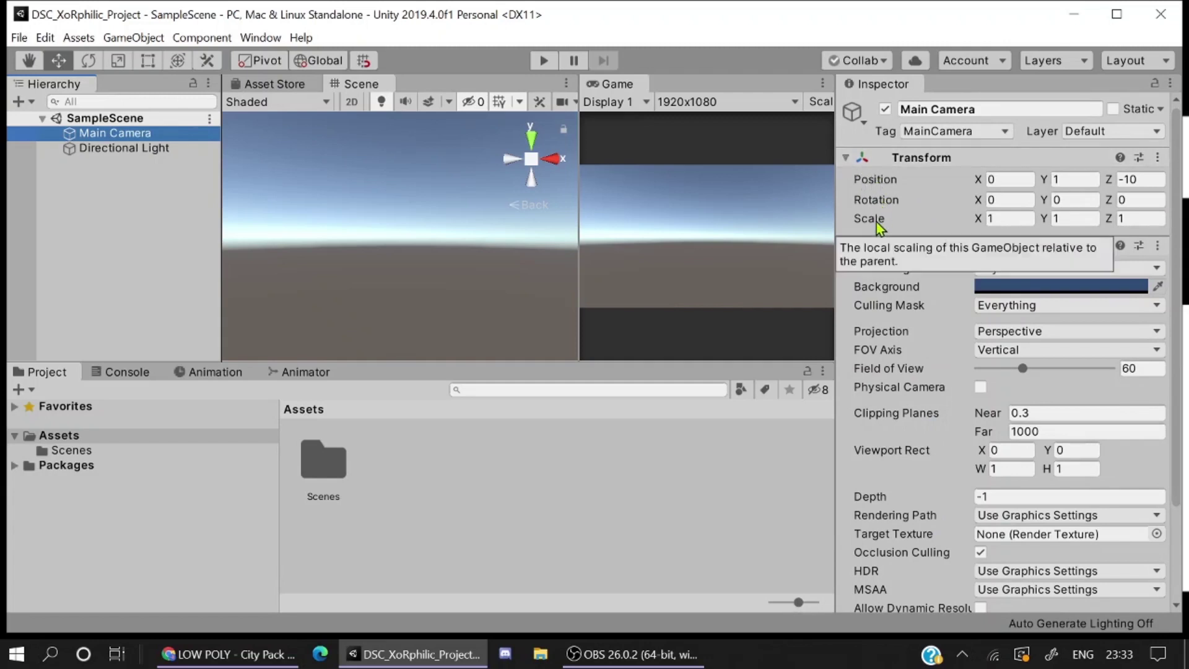
Step: Collapse the Main Camera's Transform and Camera components
left_click(846, 158)
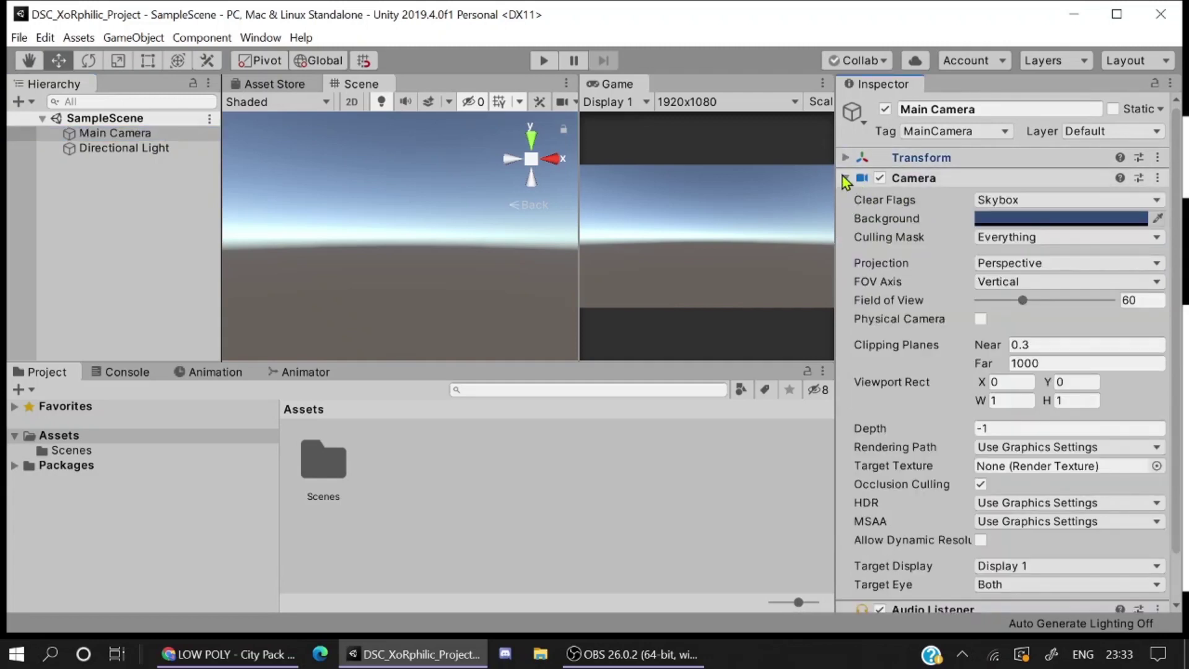
scroll(1010, 213, "down", 2)
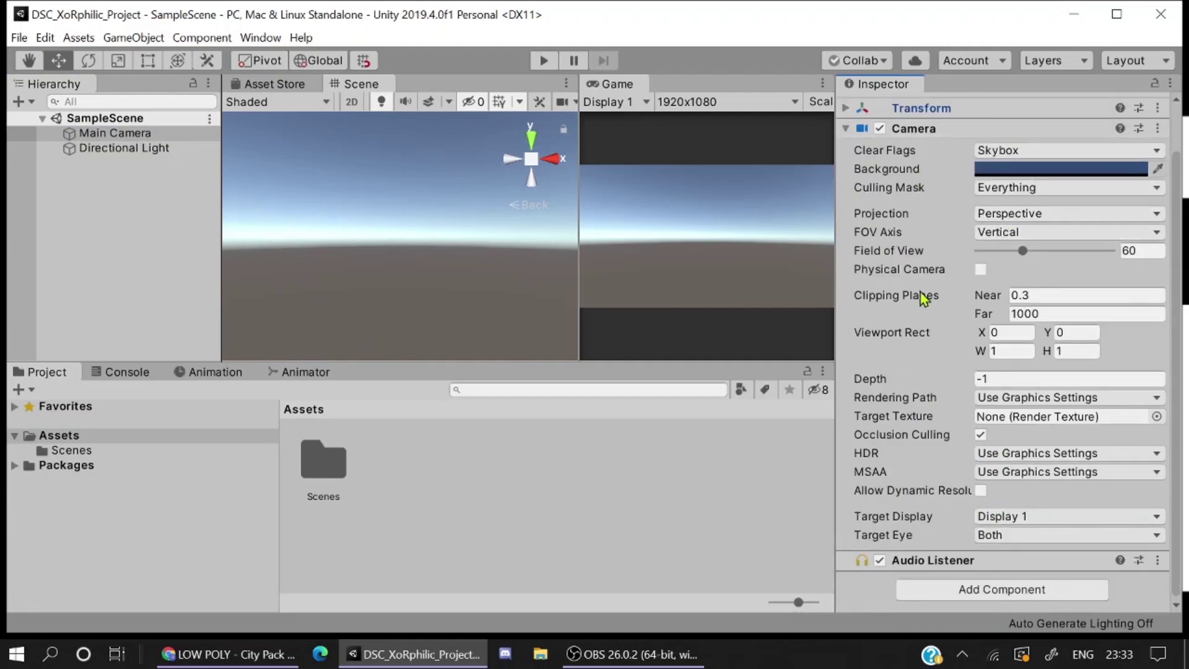
left_click(846, 129)
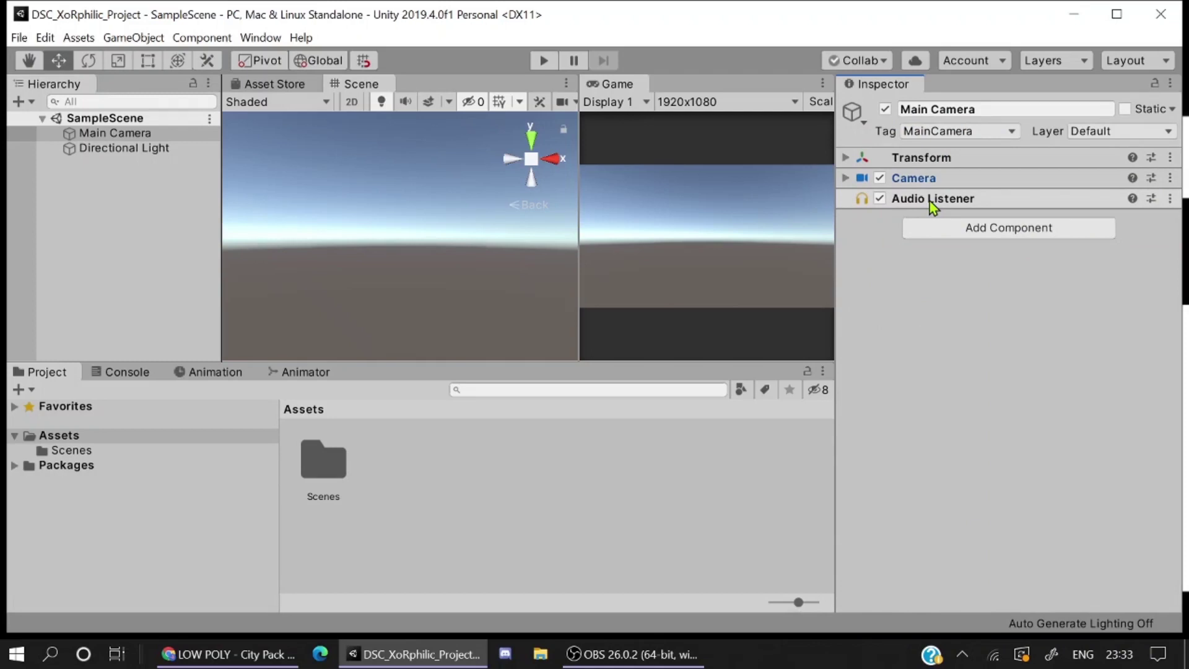
Step: Add a 3D cube to the sample scene as a separate top-level object
left_click(108, 198)
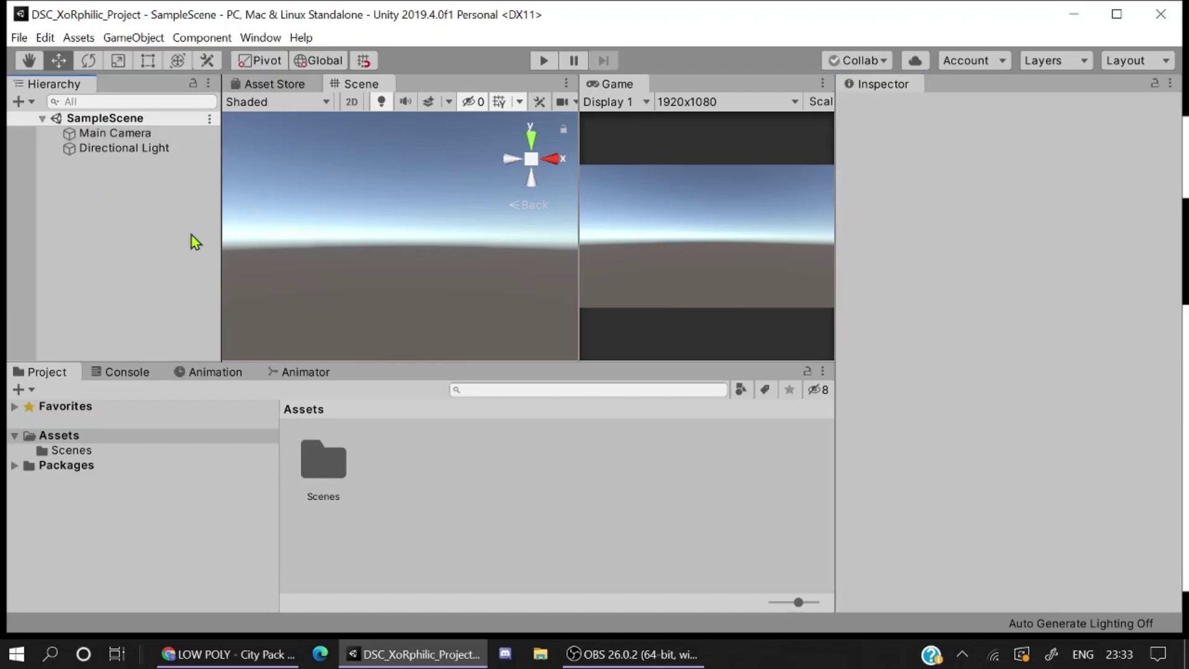
right_click(91, 173)
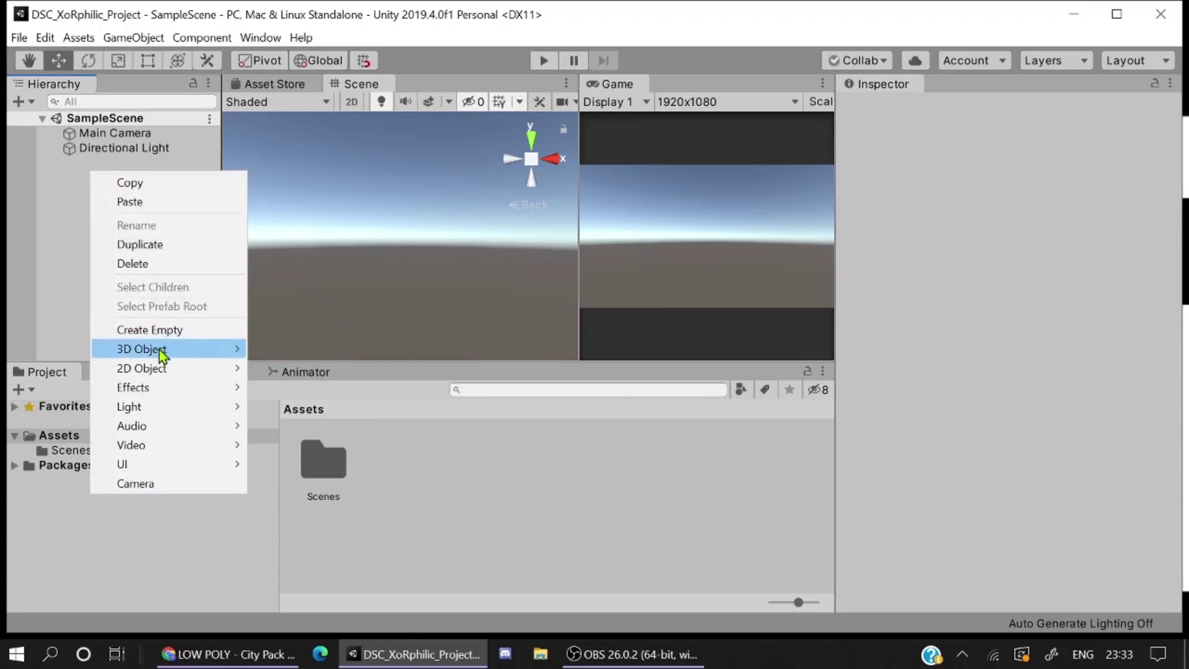
mouse_move(162, 356)
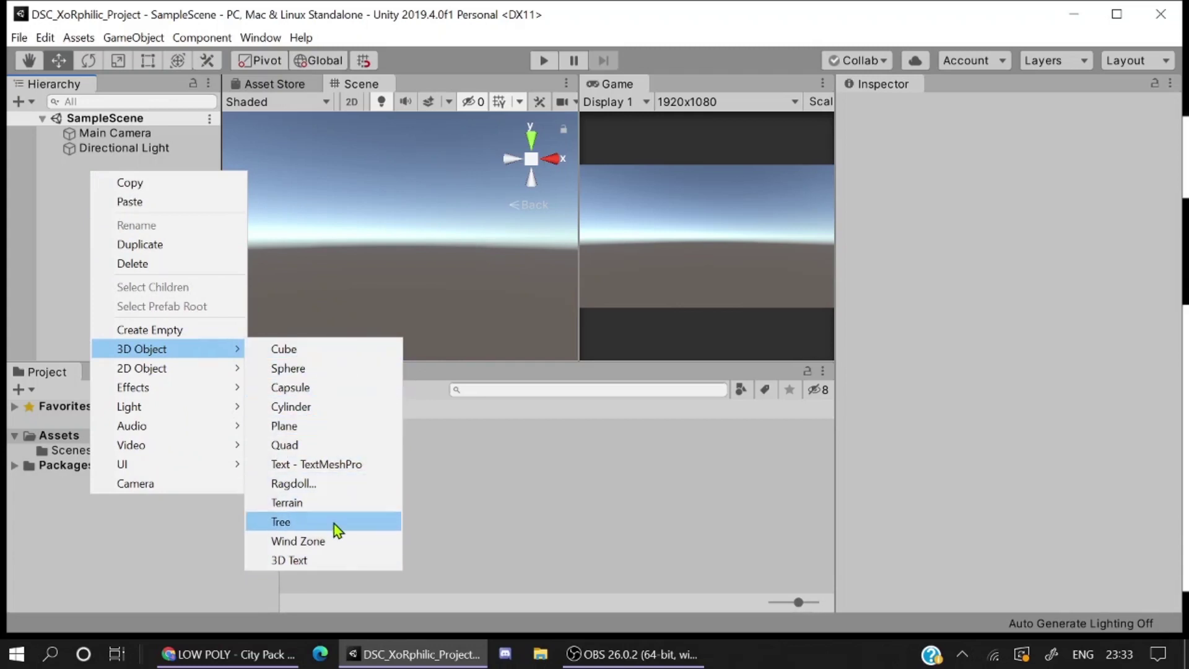
left_click(314, 357)
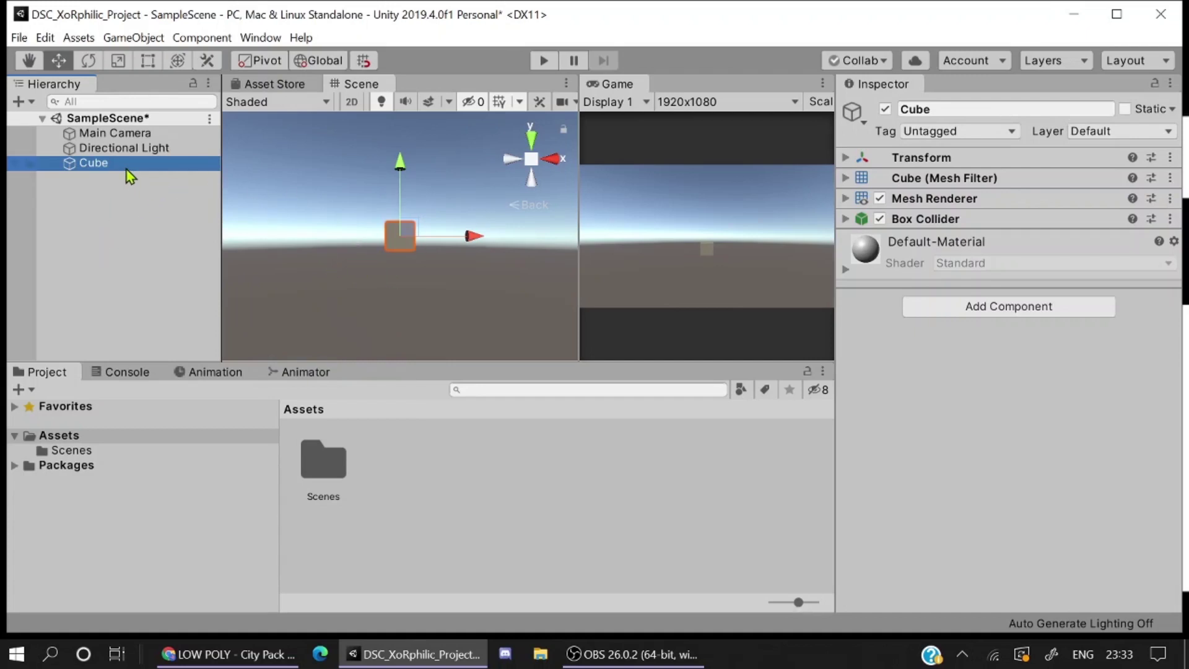
Step: Select the cube and expand its Transform component to examine position, rotation and scale
left_click(326, 231)
left_click(146, 165)
middle_click_drag(409, 173, 437, 223)
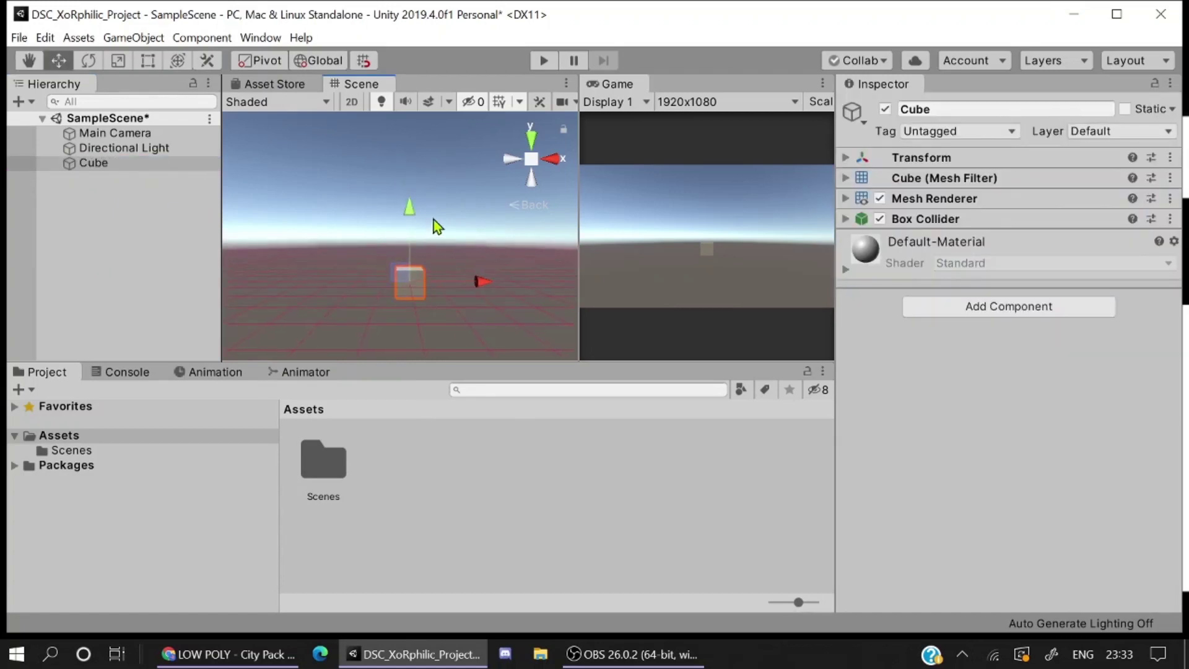
left_click(112, 166)
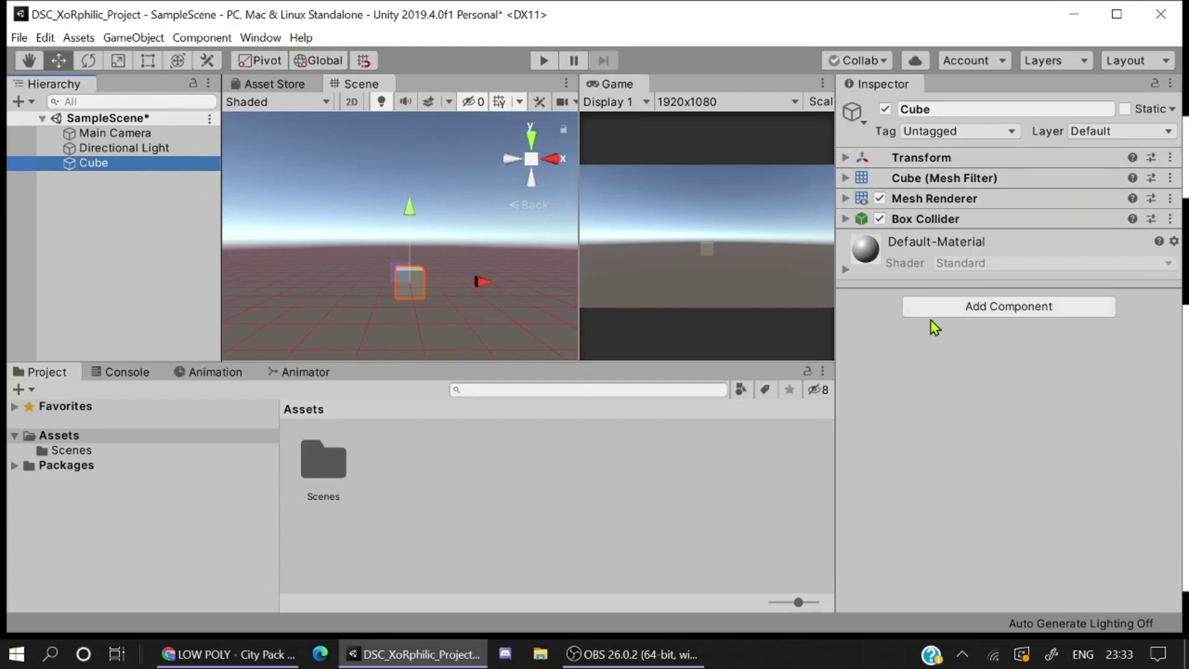
left_click(845, 159)
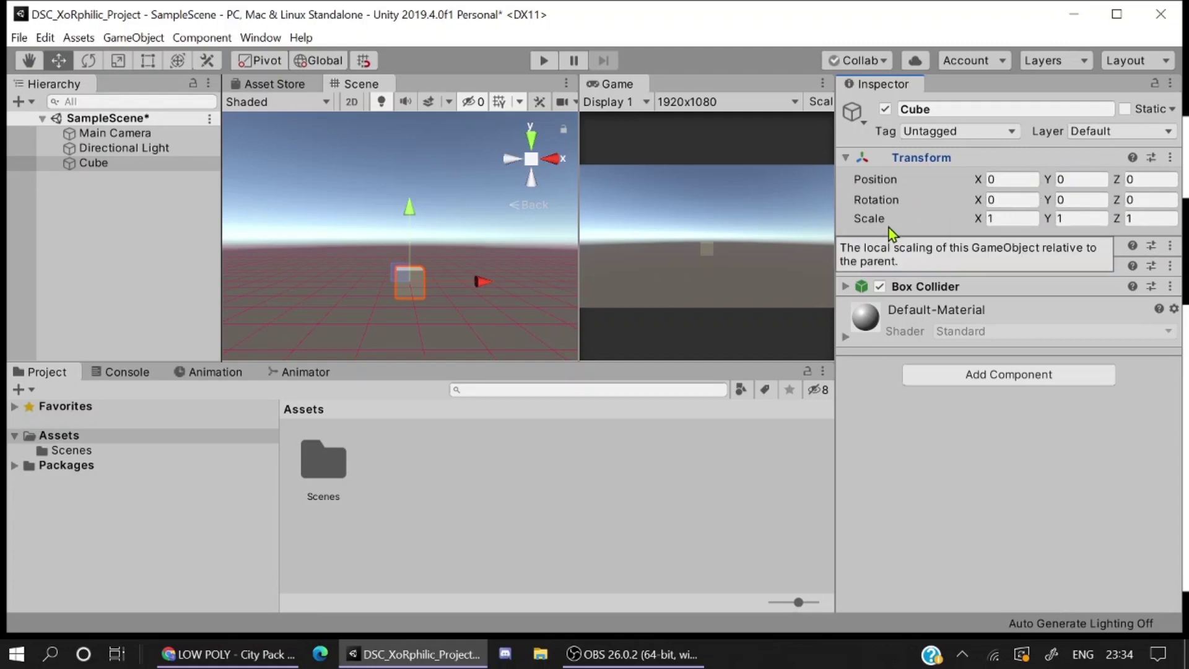
Step: Set the cube's scale to 2 on the X, Y and Z axes
left_click(1018, 221)
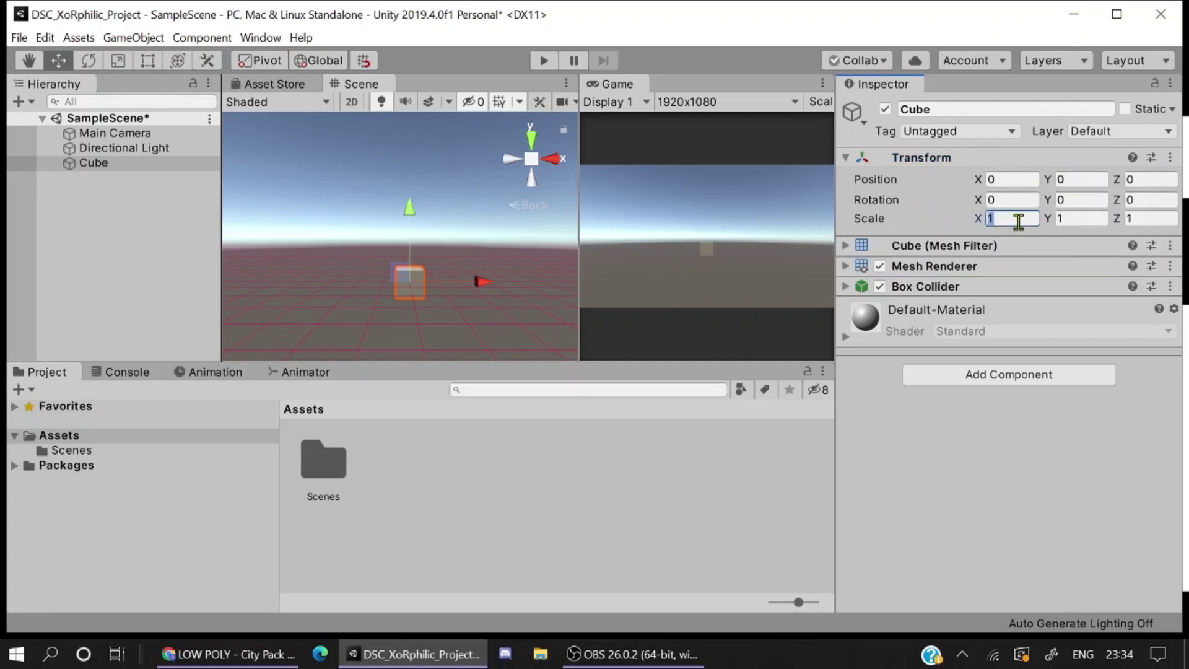
type("2")
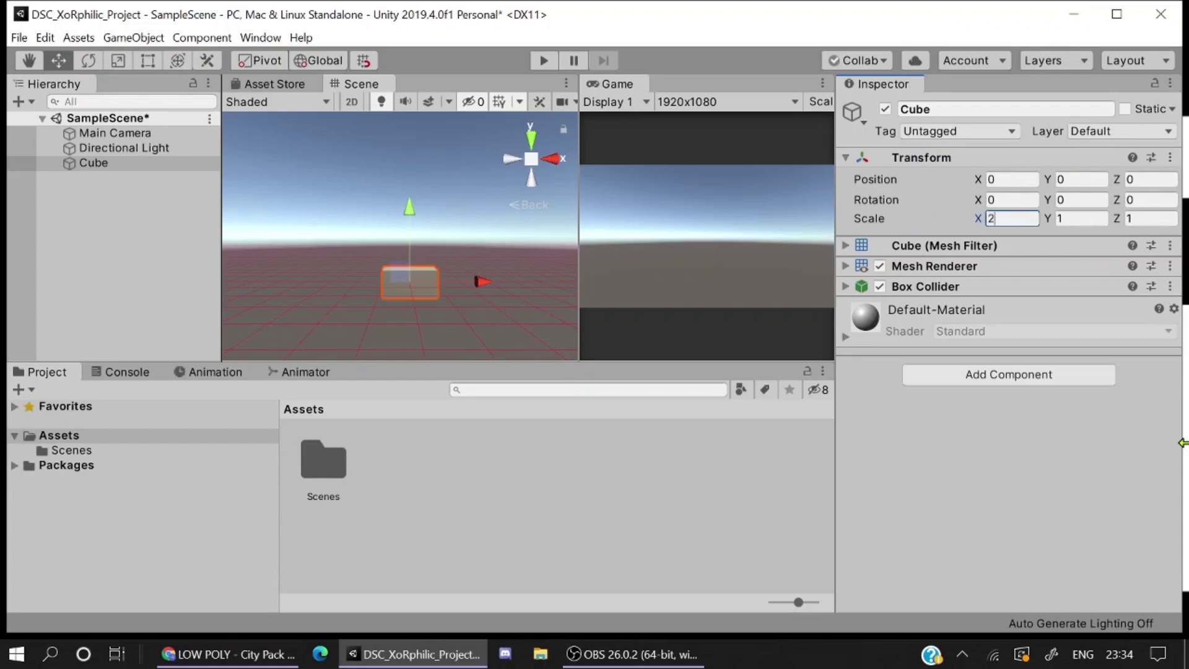
left_click(1083, 220)
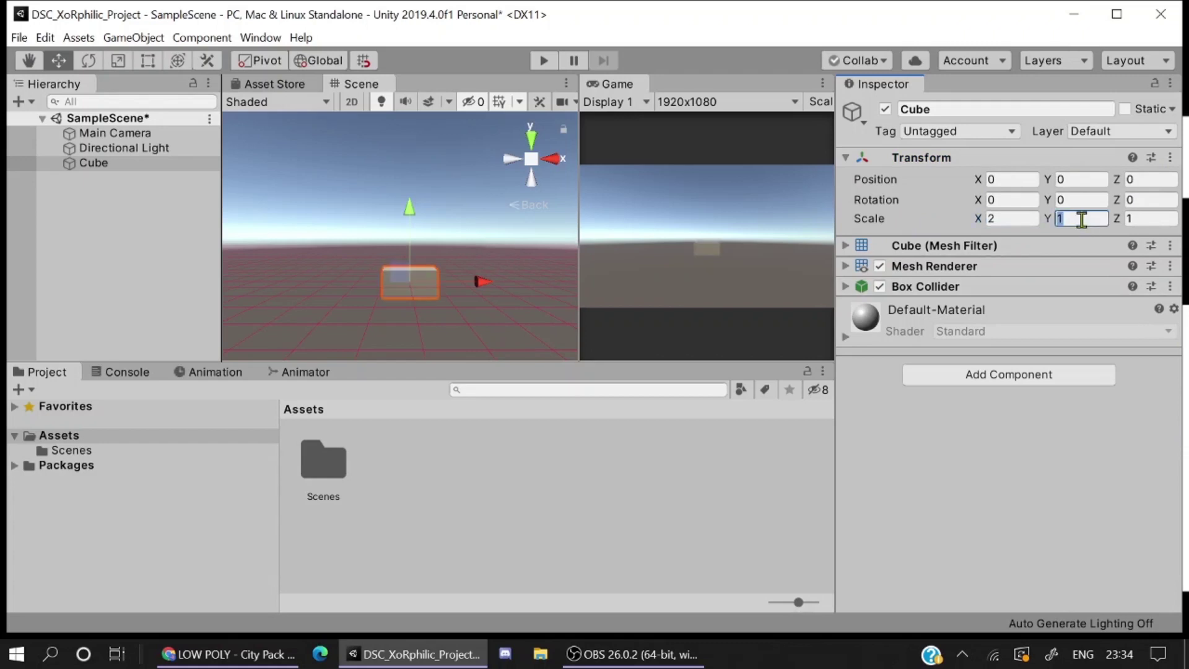
type("2")
left_click(1151, 221)
double_click(1149, 216)
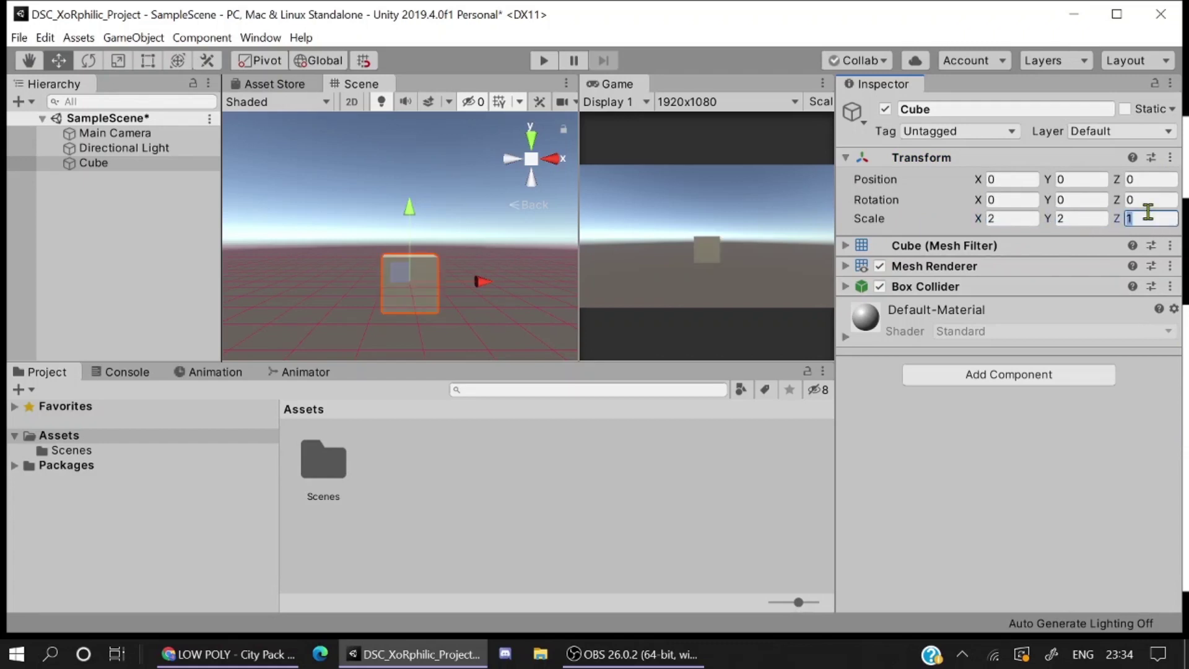
type("2")
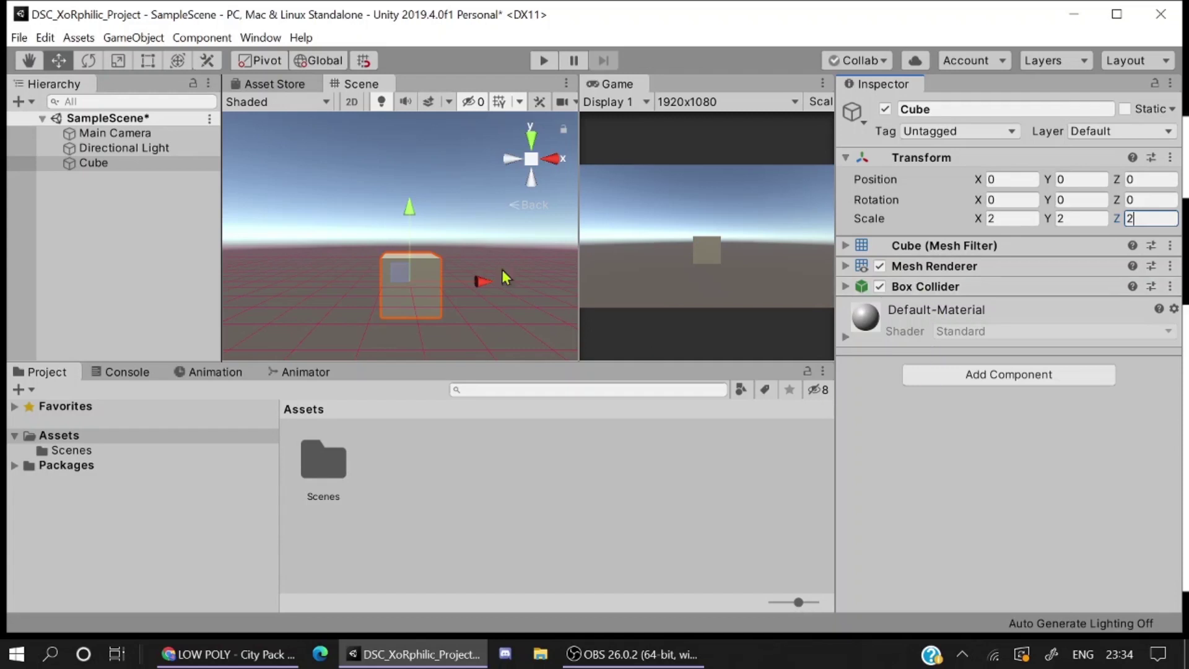
Step: Add a Rigidbody component to the cube
left_click(152, 164)
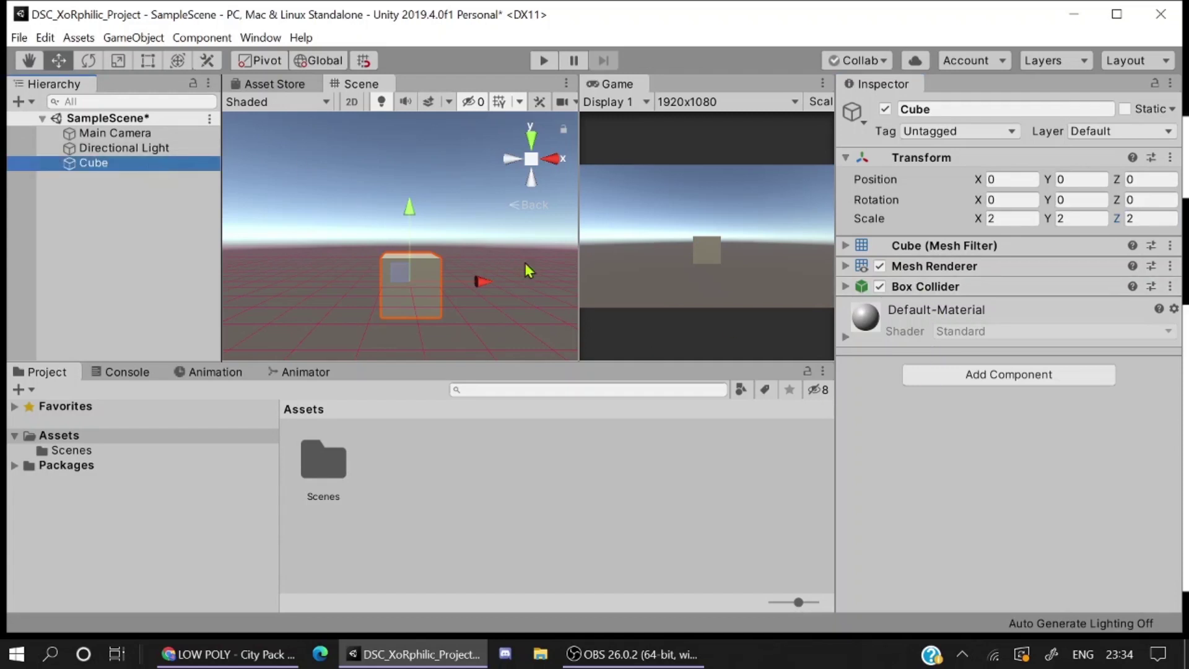
left_click(997, 375)
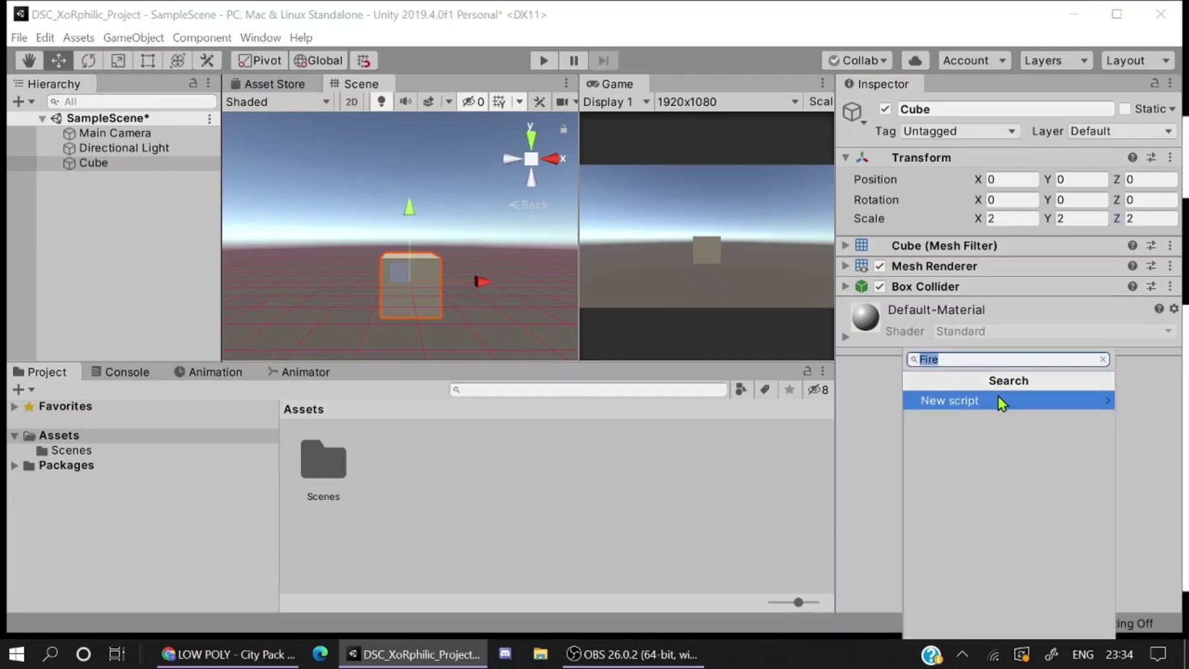
key("BackSpace")
type("Rigid")
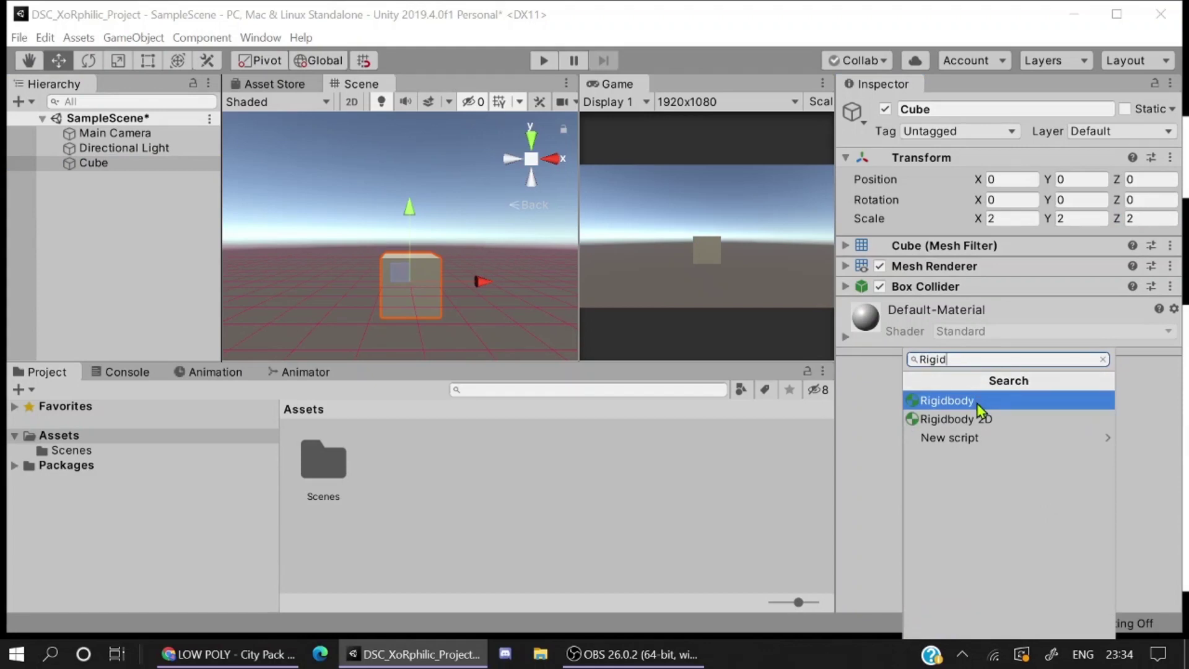
left_click(978, 401)
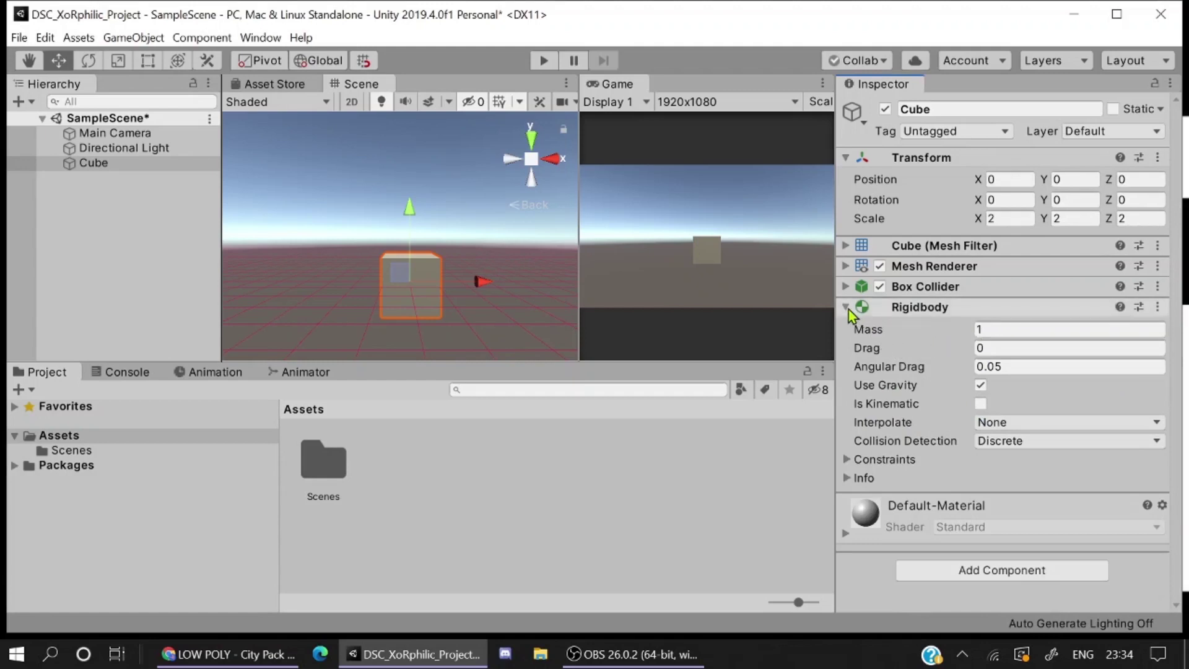
Step: Collapse and re-expand the cube's Rigidbody component, and remove it from the cube
left_click(169, 165)
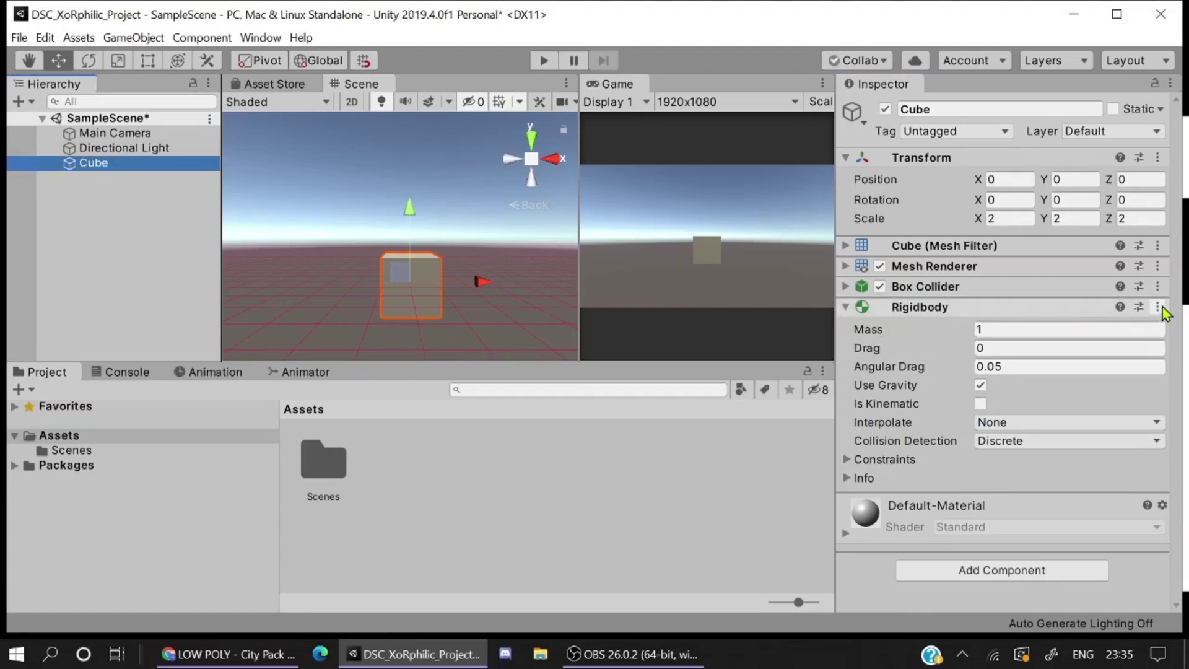
left_click(848, 310)
left_click(848, 309)
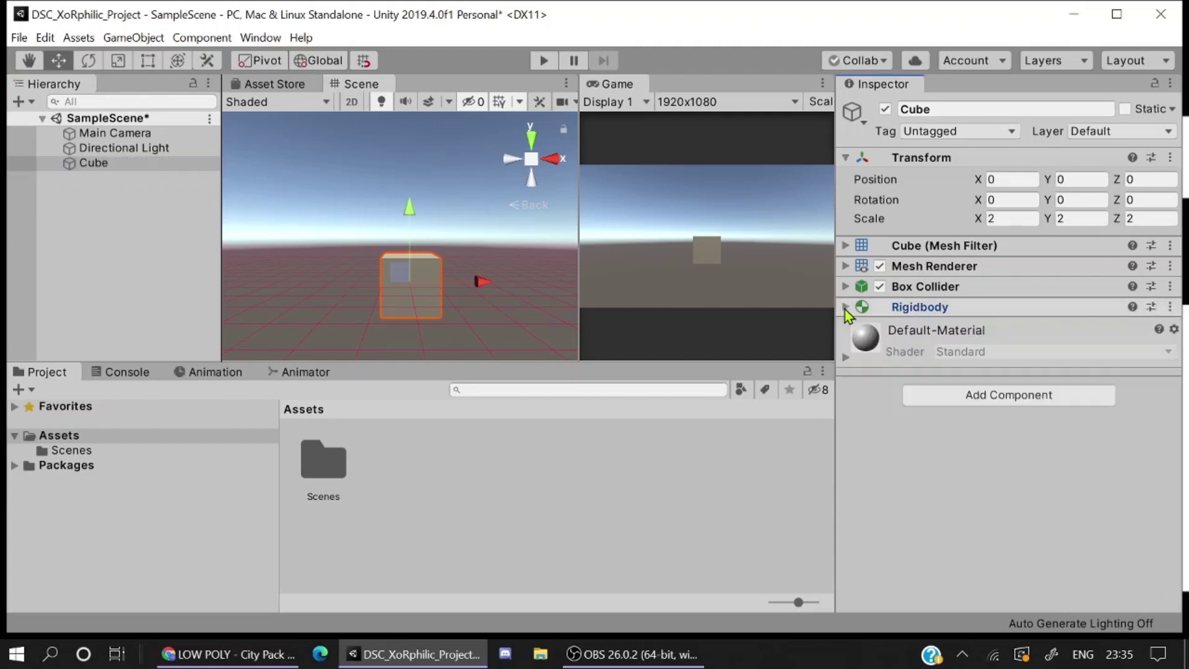
left_click(847, 309)
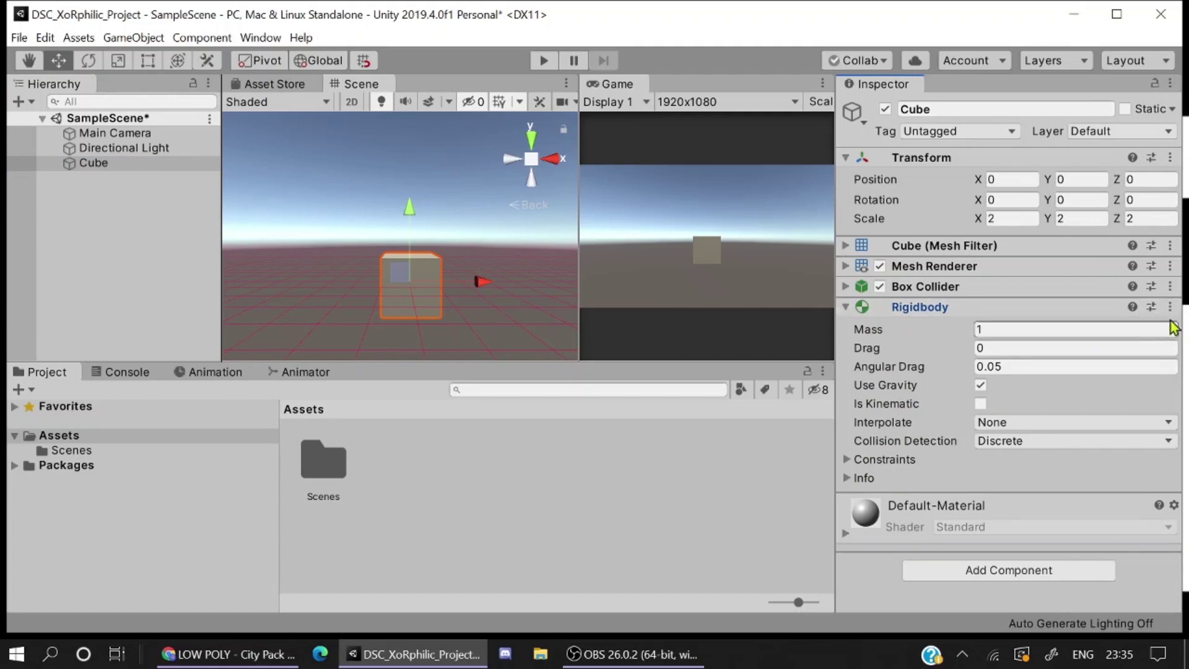
left_click(1171, 308)
left_click(1140, 349)
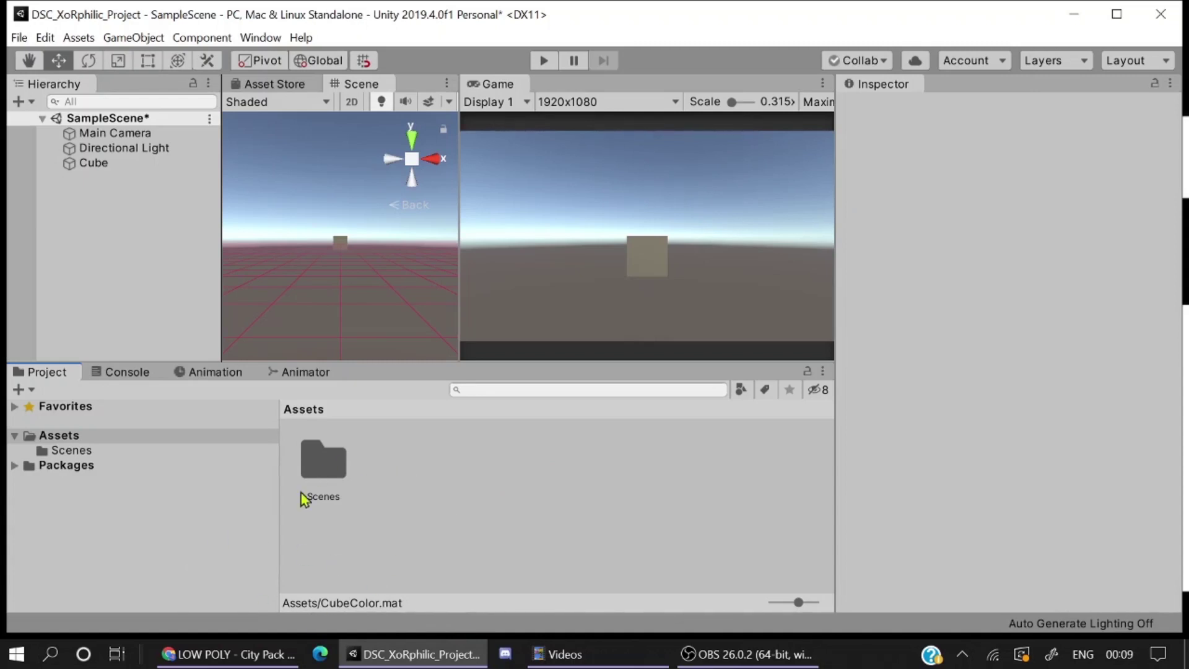
Step: Create a new material named CubeColour in the Assets folder
right_click(456, 465)
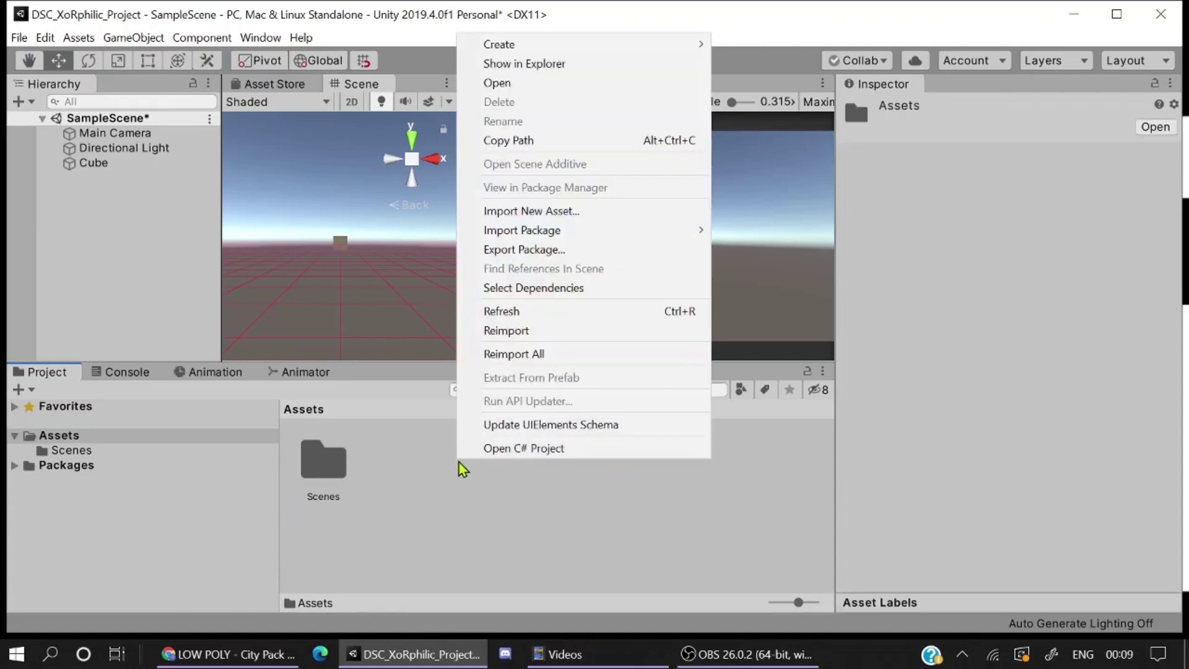
mouse_move(489, 44)
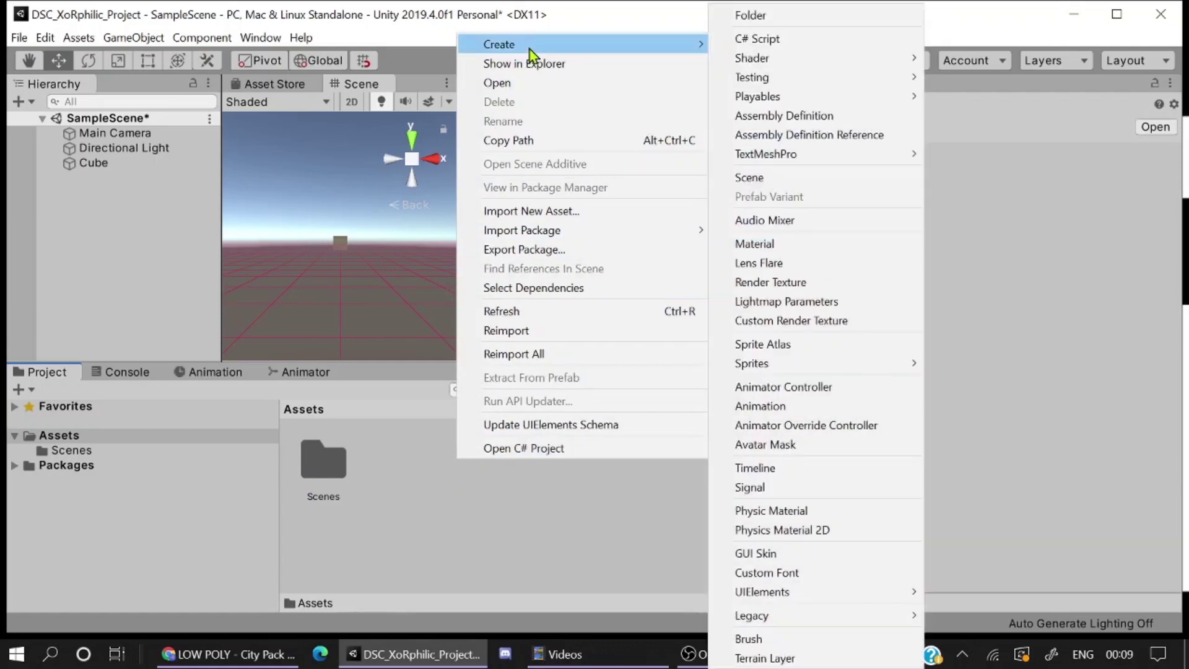
left_click(778, 244)
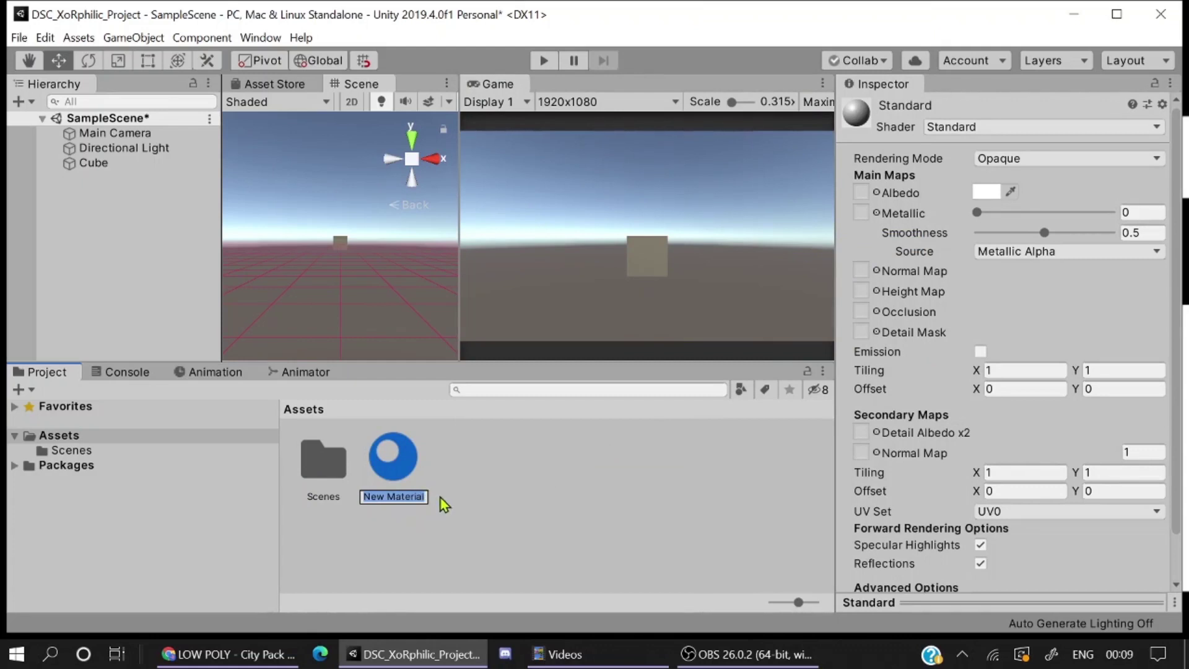
key("BackSpace")
type("CubeColoue")
key("BackSpace")
type("r")
key("Return")
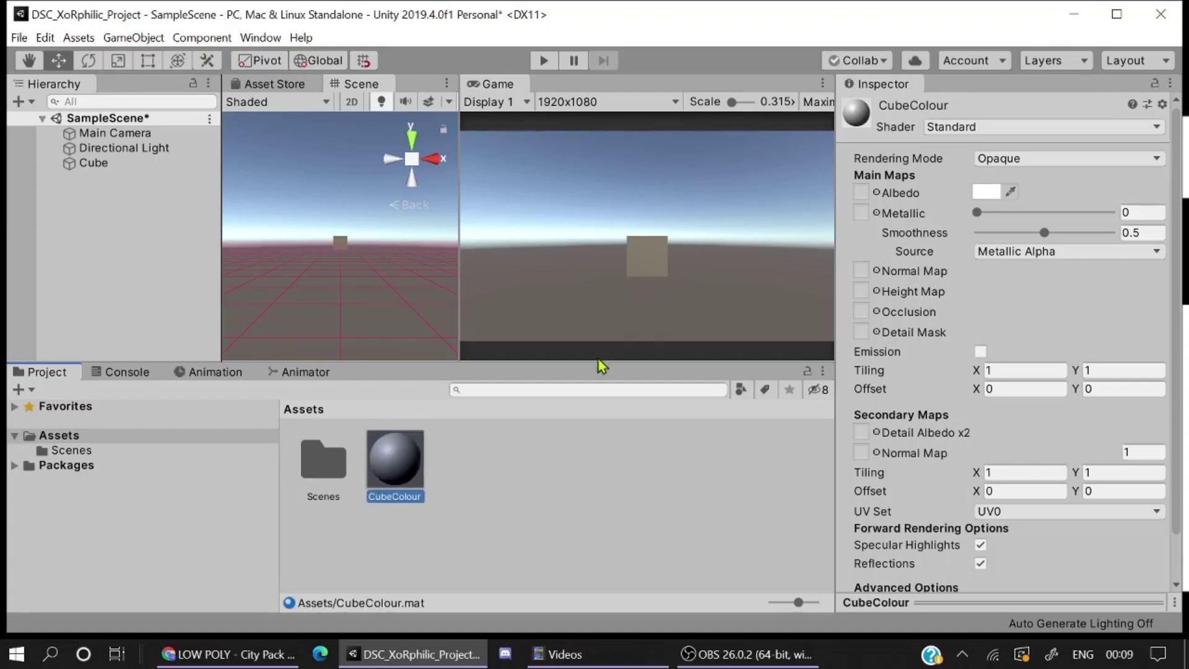
Step: Set the CubeColour material's albedo to red and lower its smoothness to about 0.4
left_click_drag(836, 245, 754, 266)
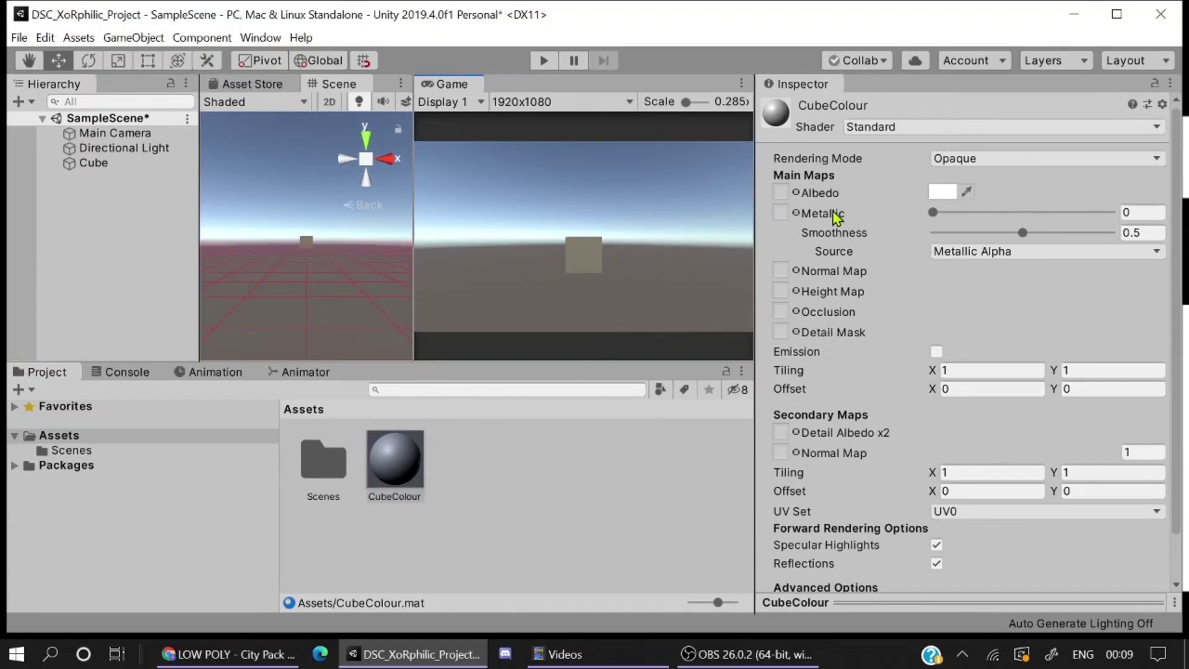
left_click(939, 194)
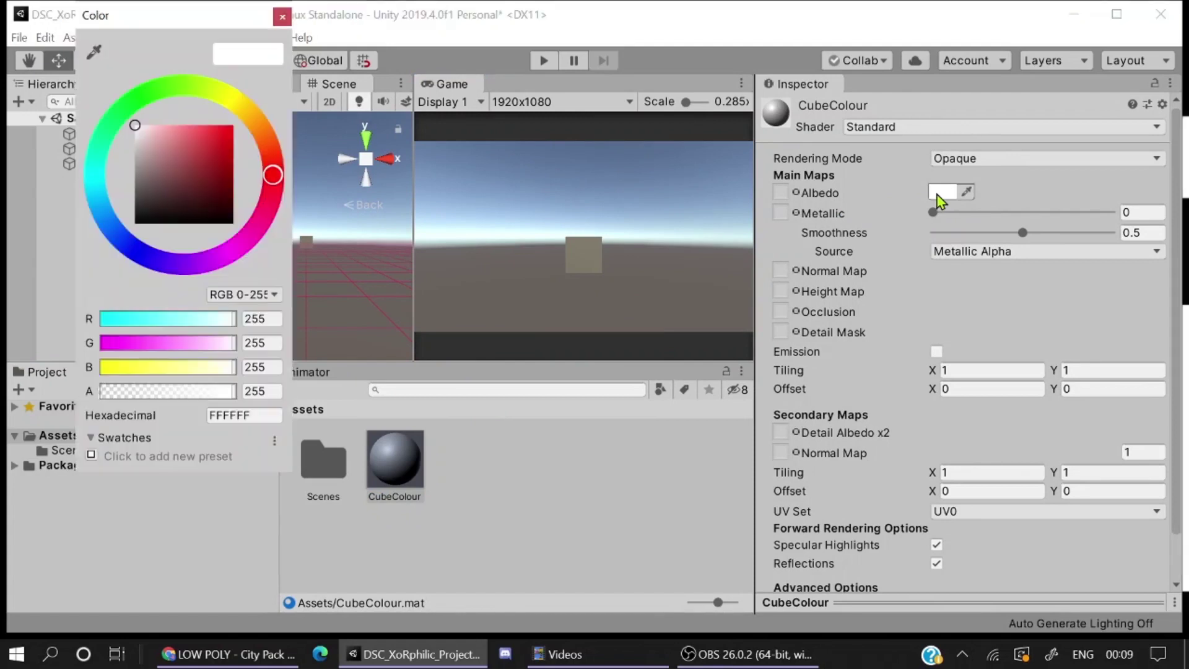
left_click(232, 126)
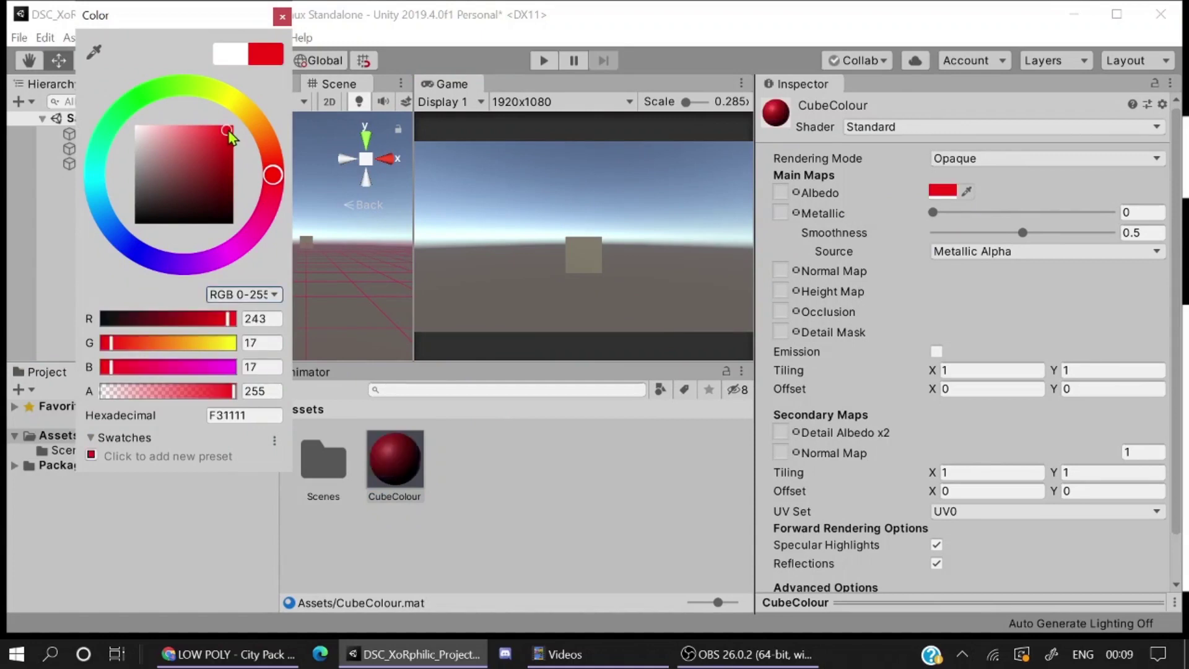
left_click(476, 449)
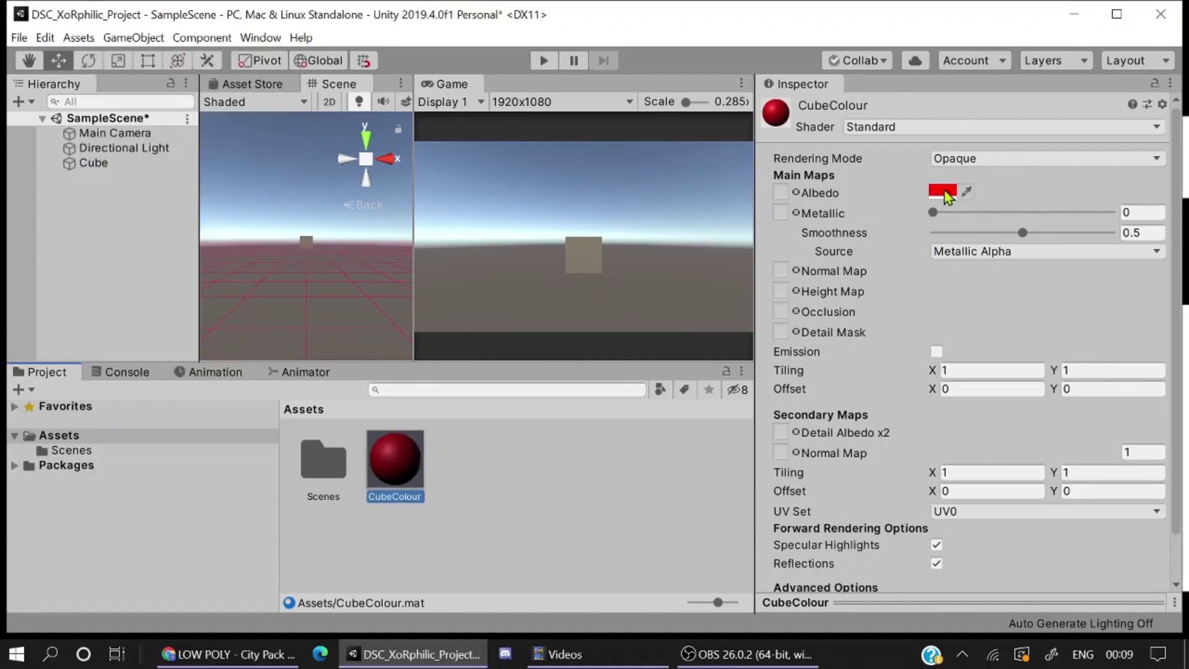
left_click_drag(936, 212, 904, 217)
mouse_move(1023, 233)
left_mouse_down()
mouse_move(1047, 232)
mouse_move(946, 231)
mouse_move(1005, 234)
left_mouse_up()
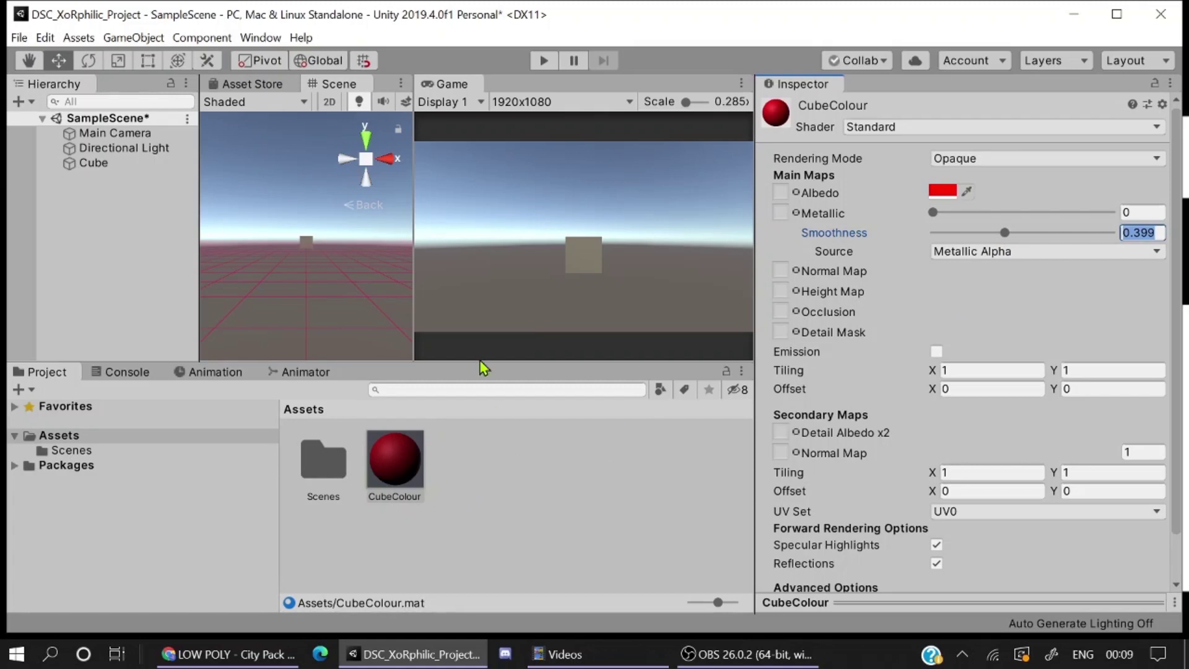
Step: Apply the CubeColour material to the cube in the scene
left_click(115, 163)
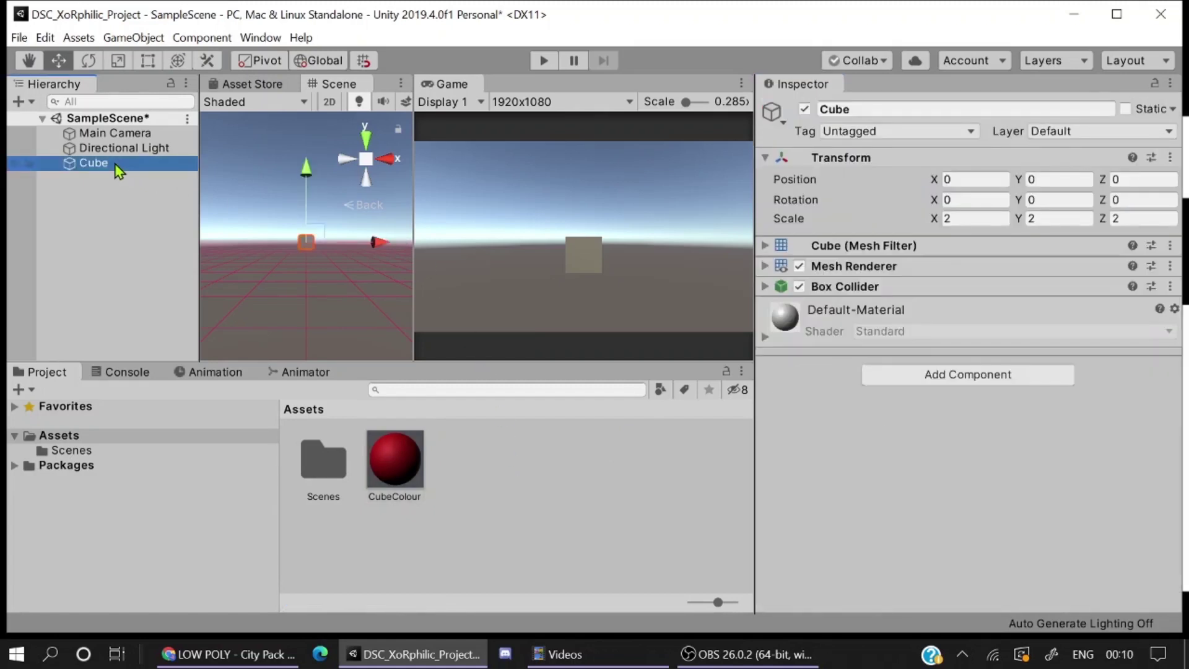
left_click_drag(415, 280, 537, 279)
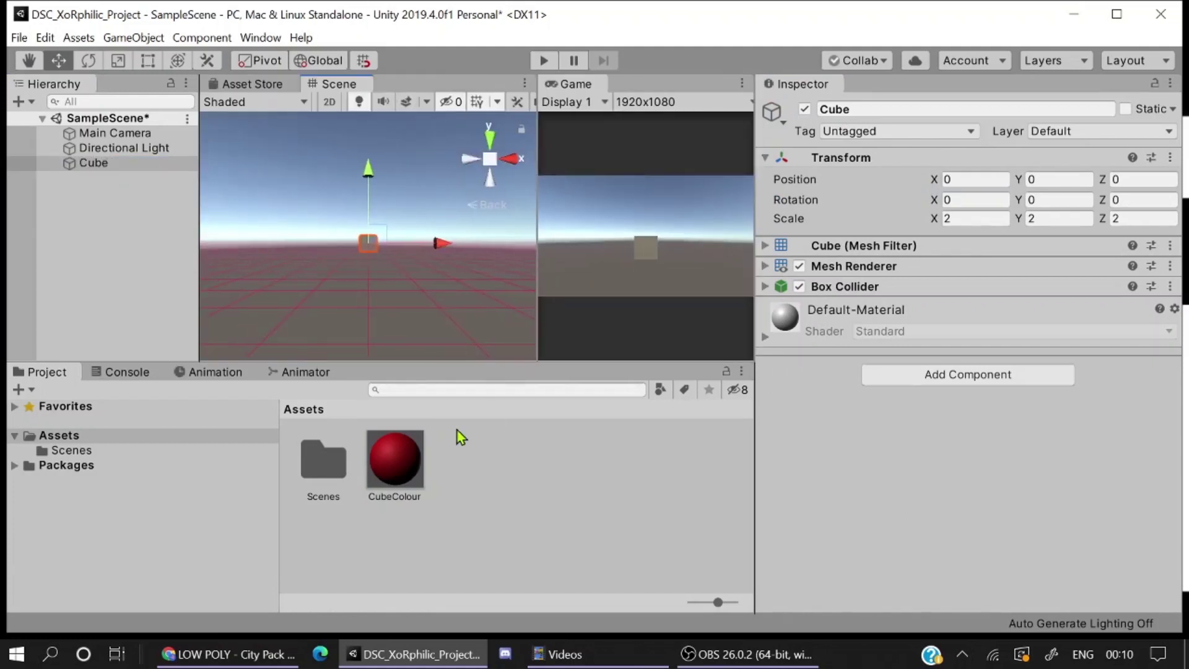
scroll(371, 274, "up", 2)
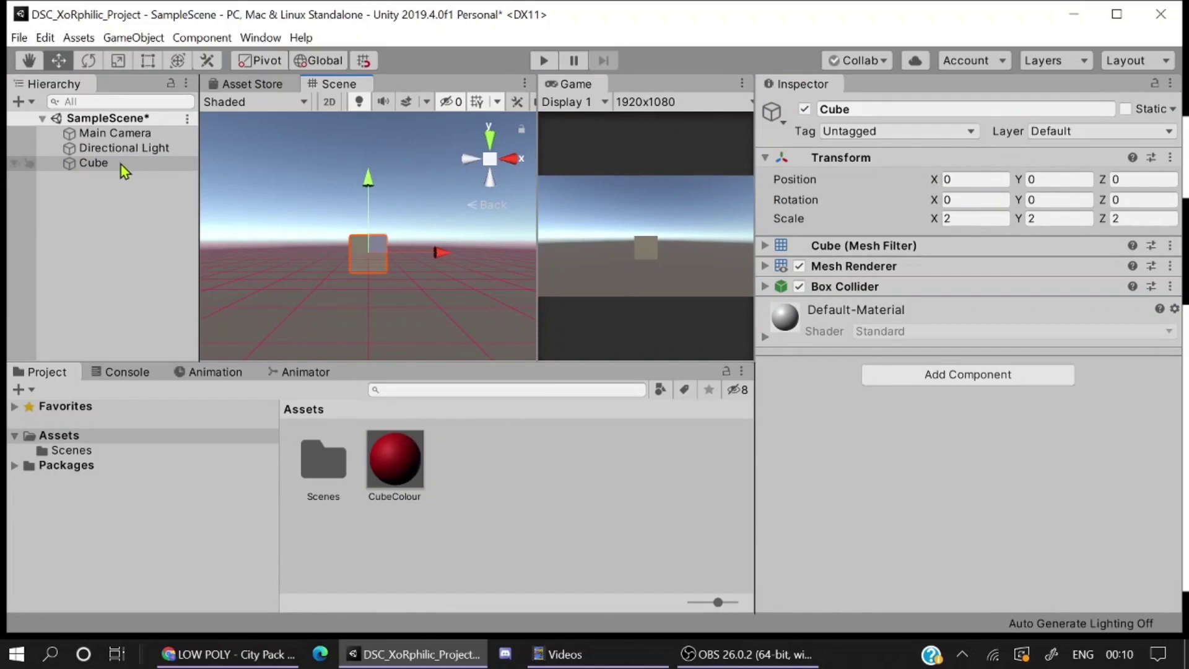
left_click_drag(399, 465, 379, 276)
scroll(380, 275, "up", 5)
scroll(383, 278, "down", 1)
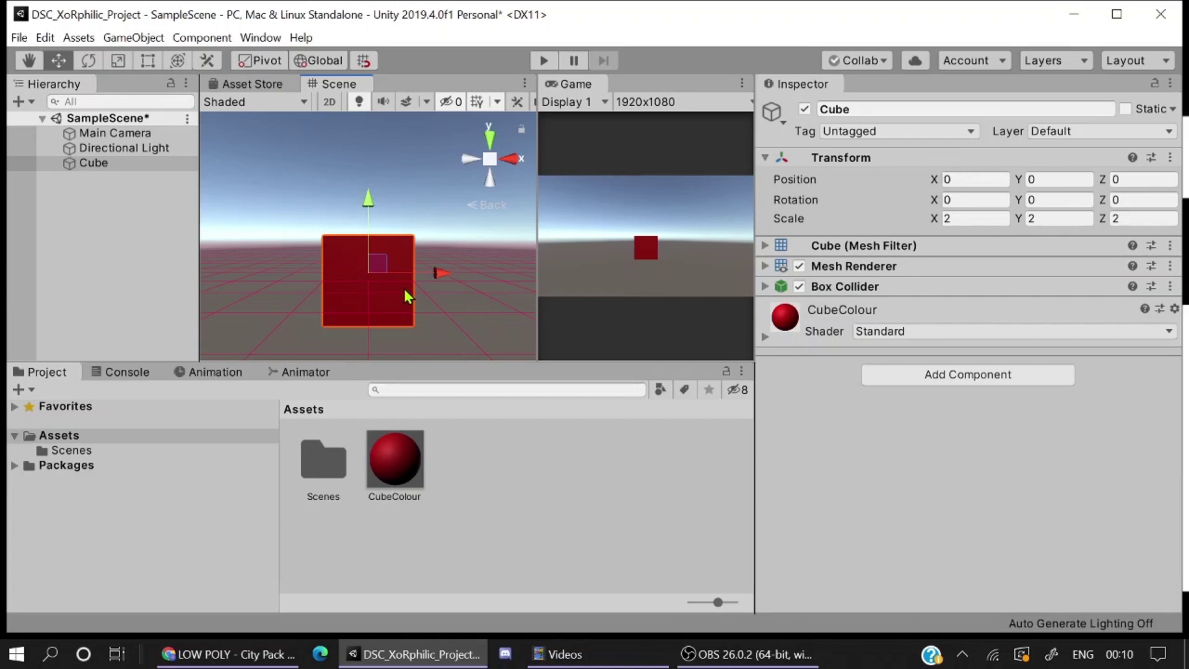
Step: Turn the red cube into a prefab stored in the Assets folder and select that prefab
left_click(122, 165)
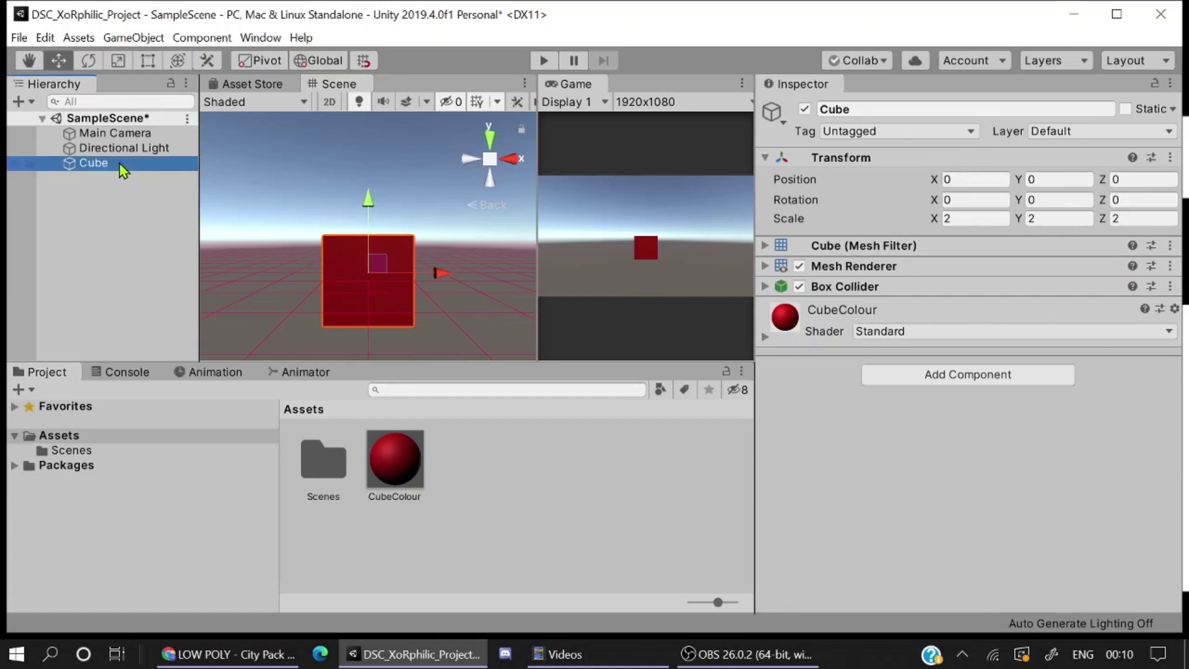
left_click_drag(122, 165, 487, 467)
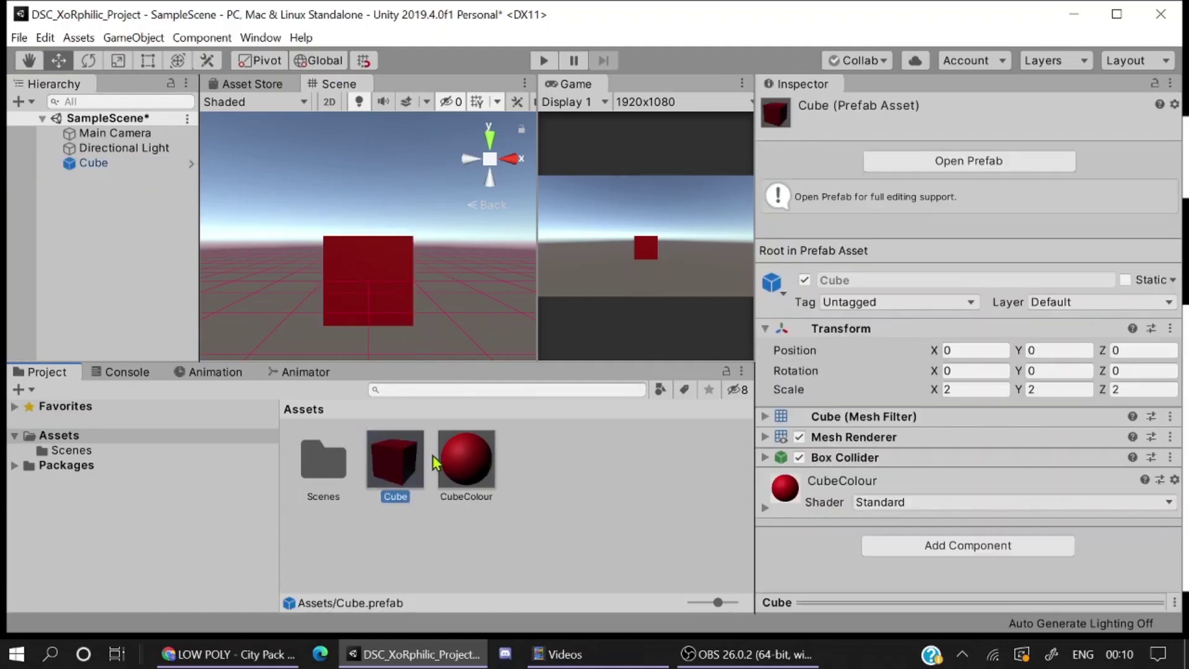
left_click(398, 550)
left_click(397, 461)
left_click(695, 656)
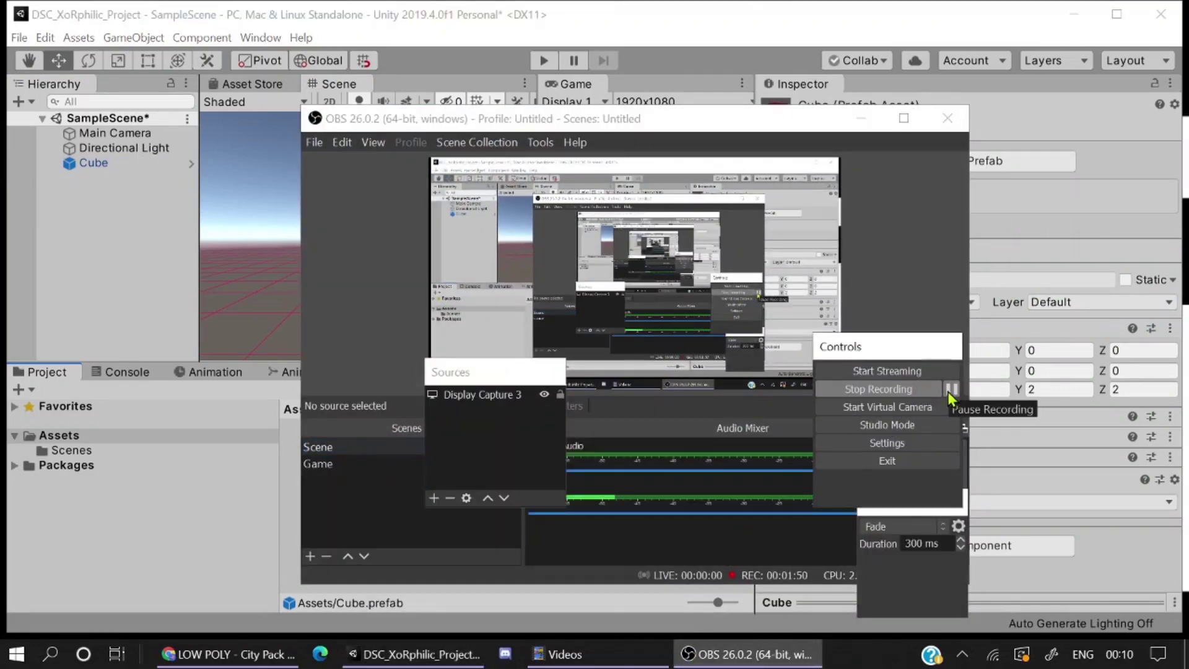
left_click(950, 391)
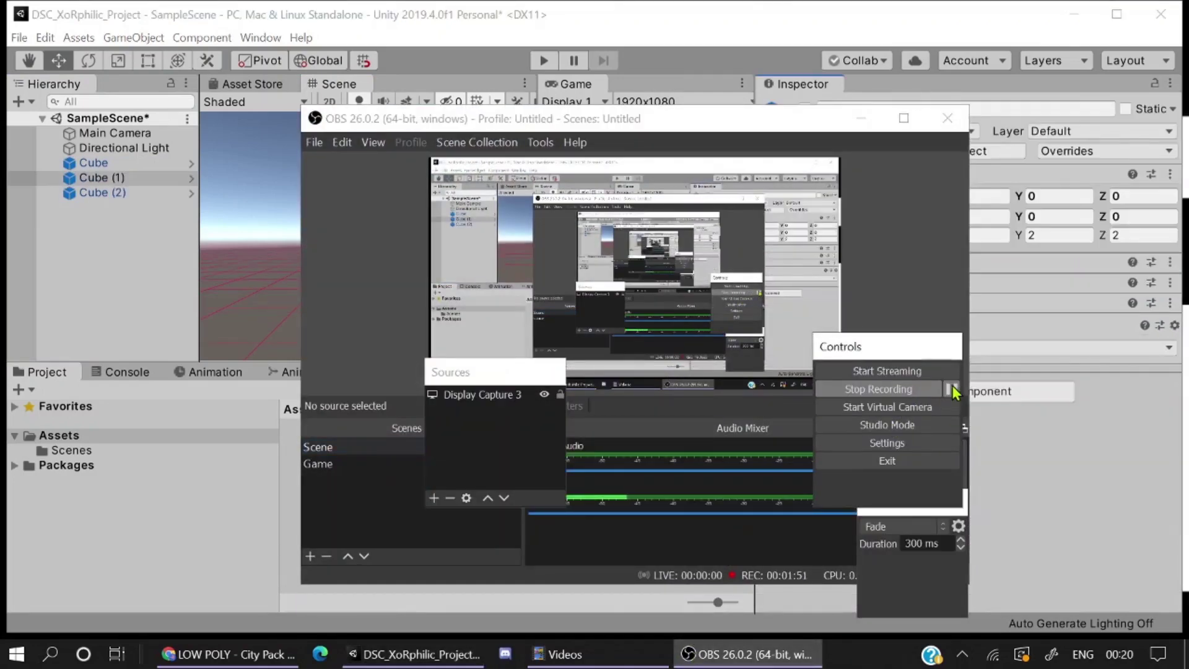
left_click(861, 119)
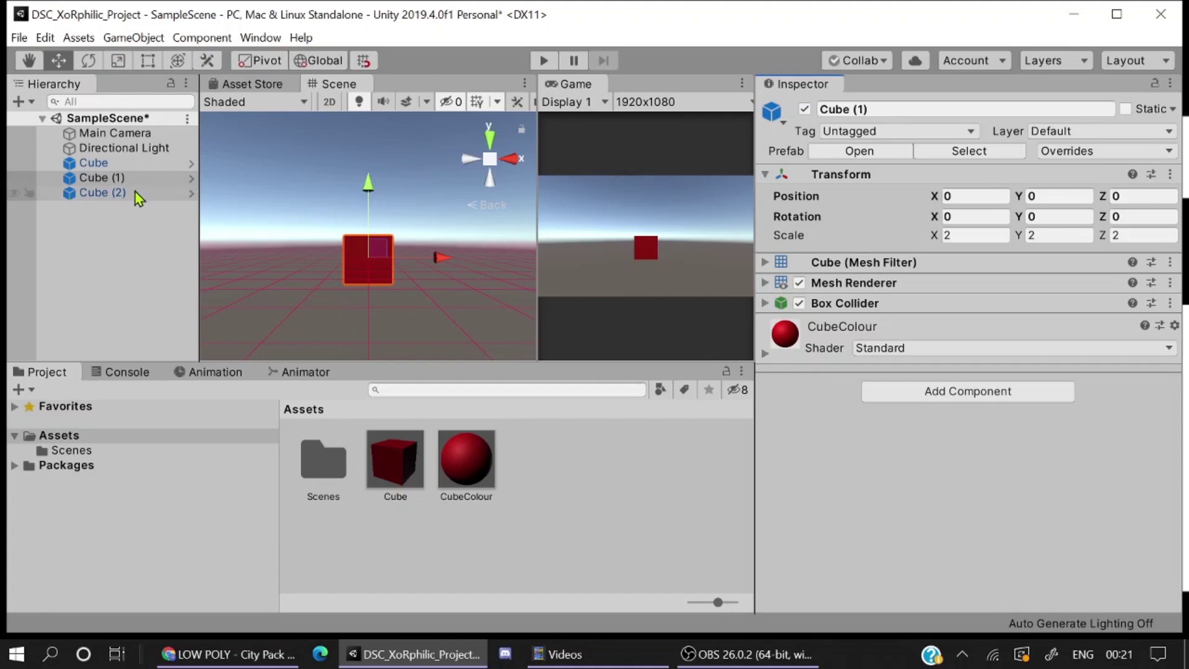
Step: Undo the two cube duplicates, leaving only the original cube in the scene
key("ctrl+z")
key("ctrl+z")
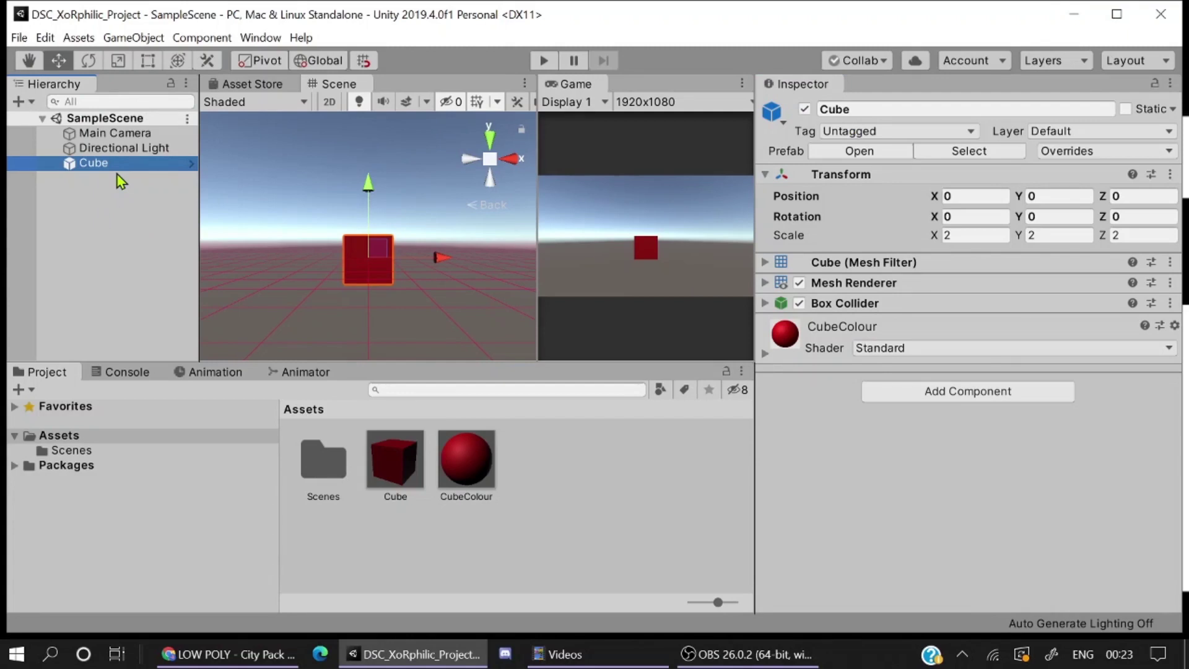
Step: Duplicate the cube and move the copy along the X axis to about 3.84
left_click(103, 167)
left_click(109, 164)
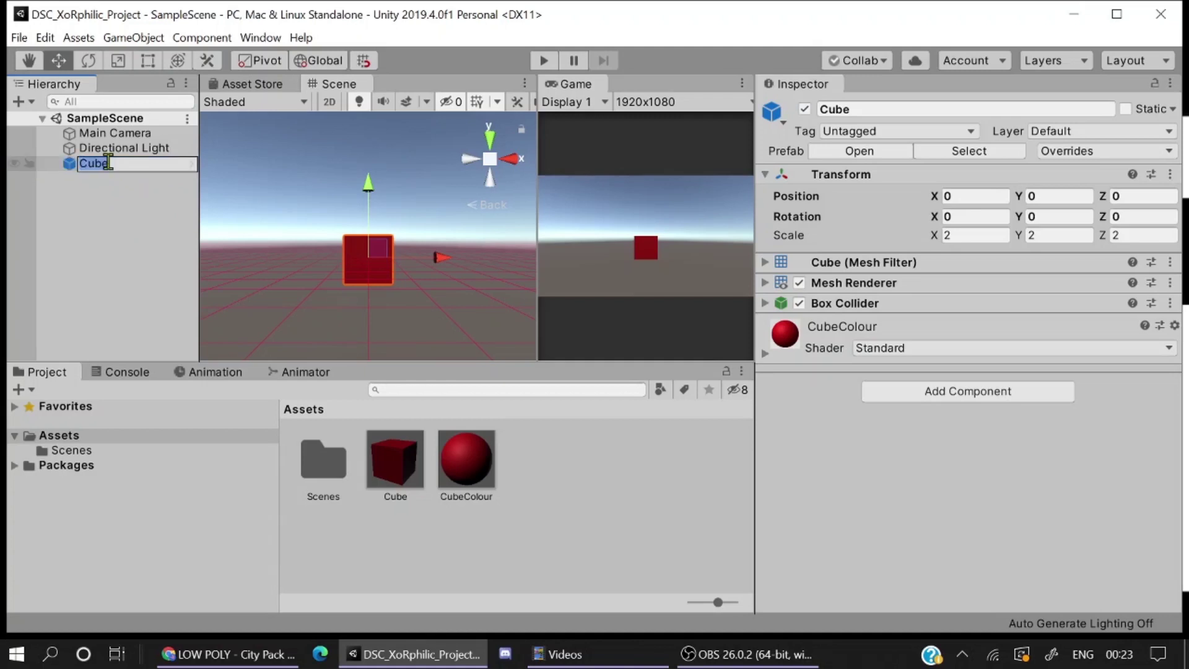
key("ctrl+d")
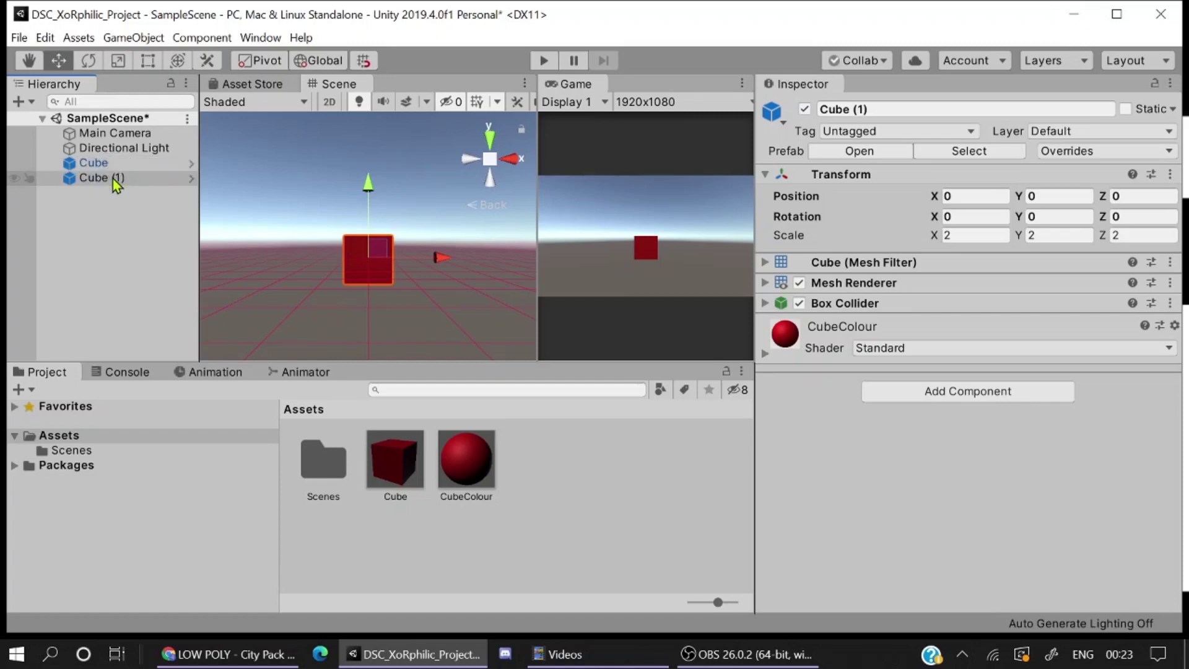
left_click(115, 179)
left_click_drag(468, 260, 536, 259)
Step: Duplicate the second cube twice more, moving the copies along the X axis to about -4.28 and -8.38
left_click(154, 183)
key("ctrl+d")
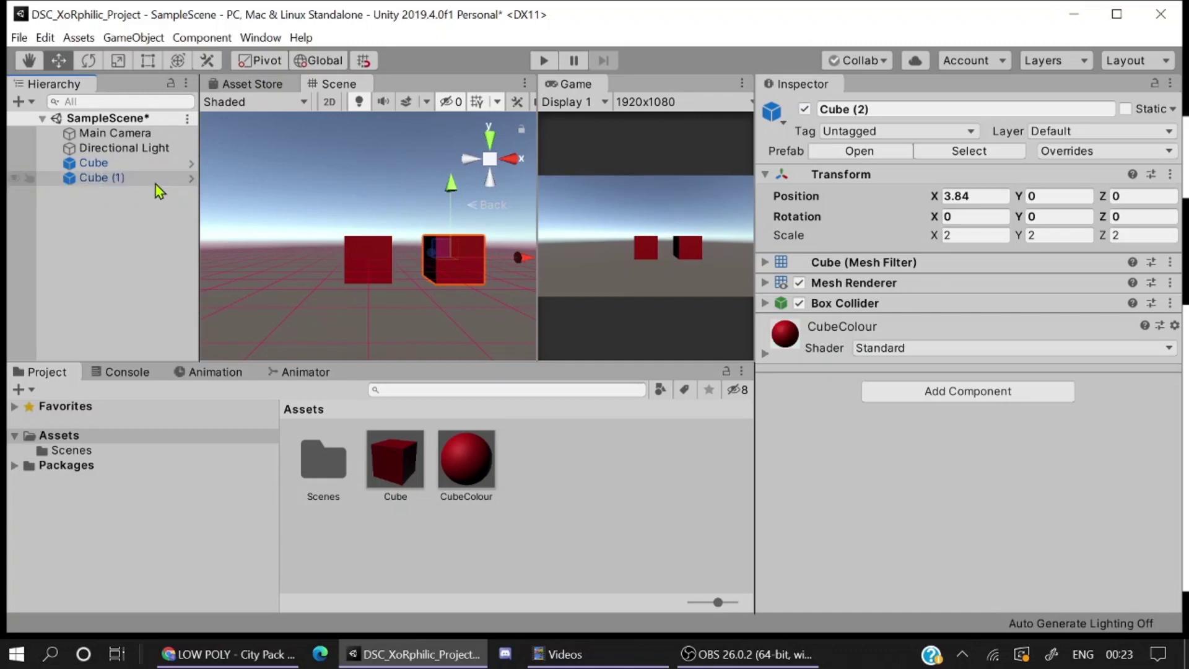
left_click_drag(530, 262, 303, 257)
key("ctrl+d")
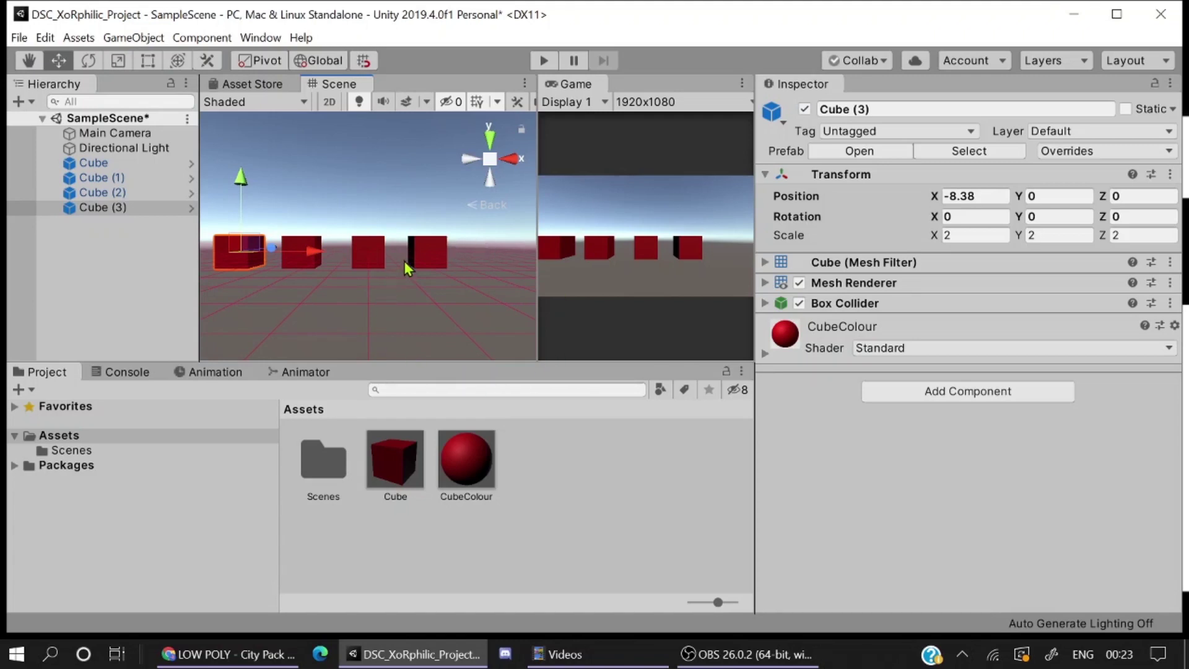
Step: Select each of the four cubes in turn to compare their transform values
left_click(164, 192)
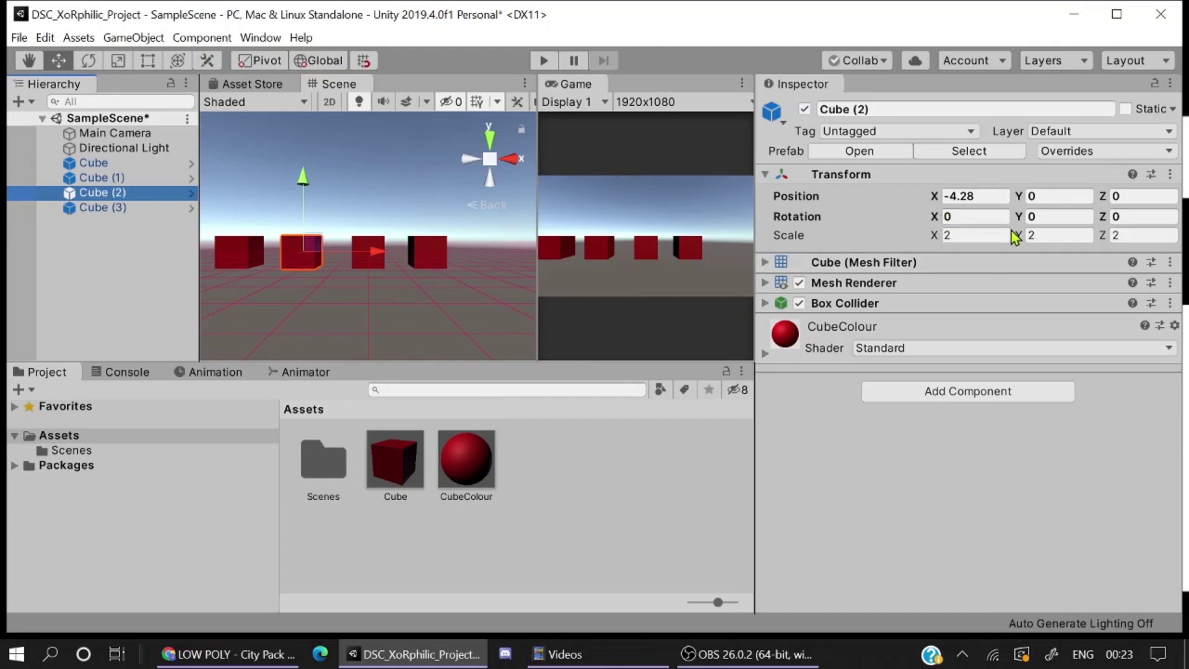
left_click(117, 166)
left_click(116, 179)
left_click(120, 192)
left_click(122, 209)
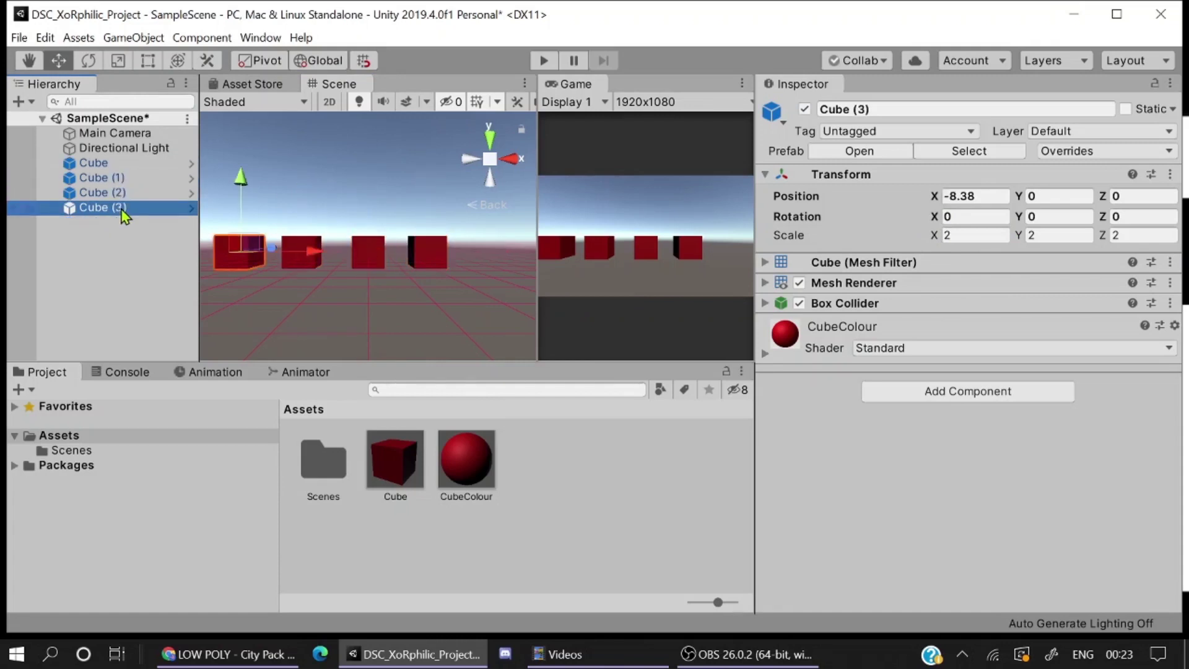
Step: Set the Cube prefab asset's scale to 3 on the X, Y and Z axes
left_click(400, 466)
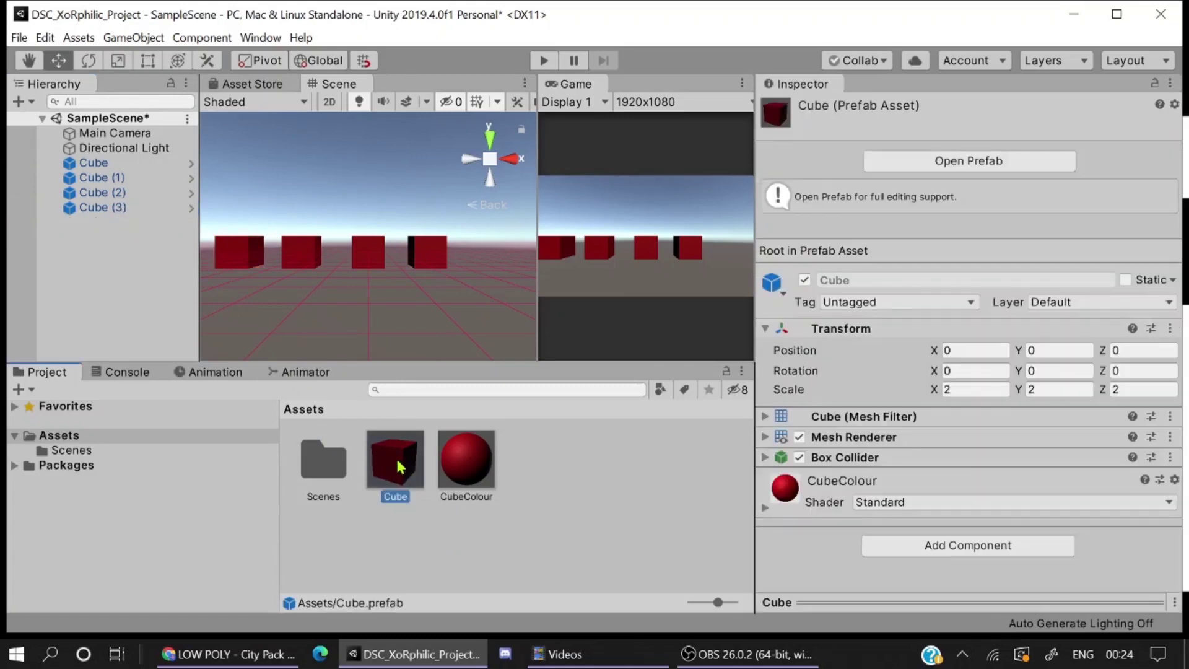
left_click(971, 390)
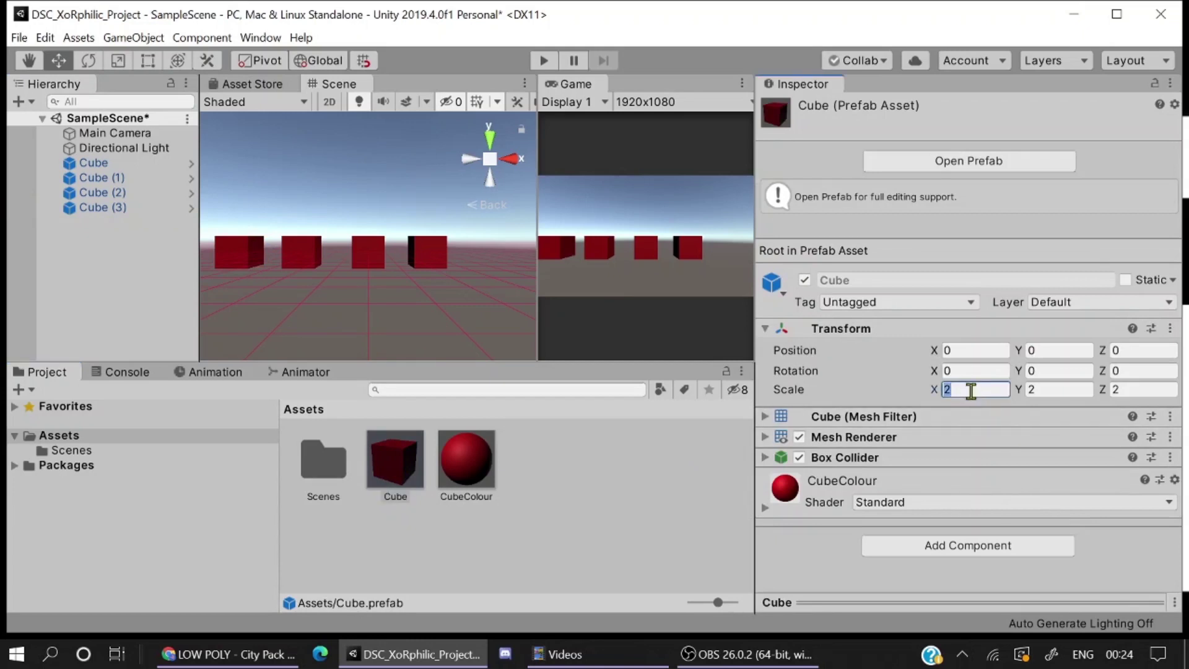
key("BackSpace")
type("3")
left_click(1053, 391)
type("3")
left_click(1137, 390)
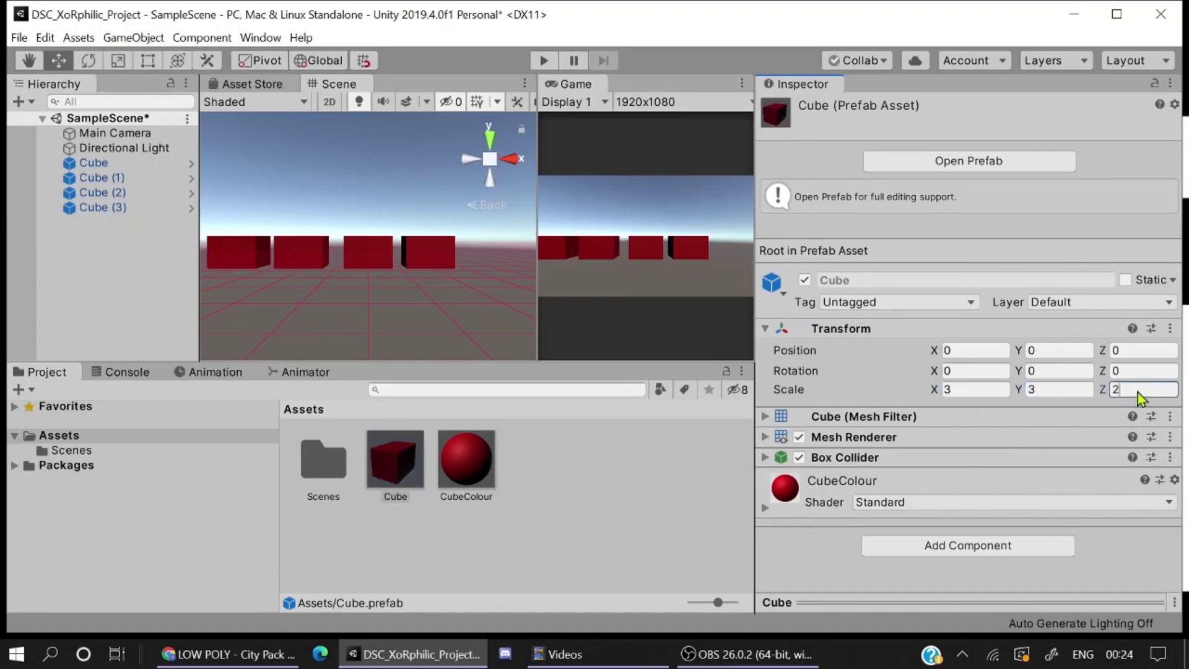
key("BackSpace")
type("3")
key("Return")
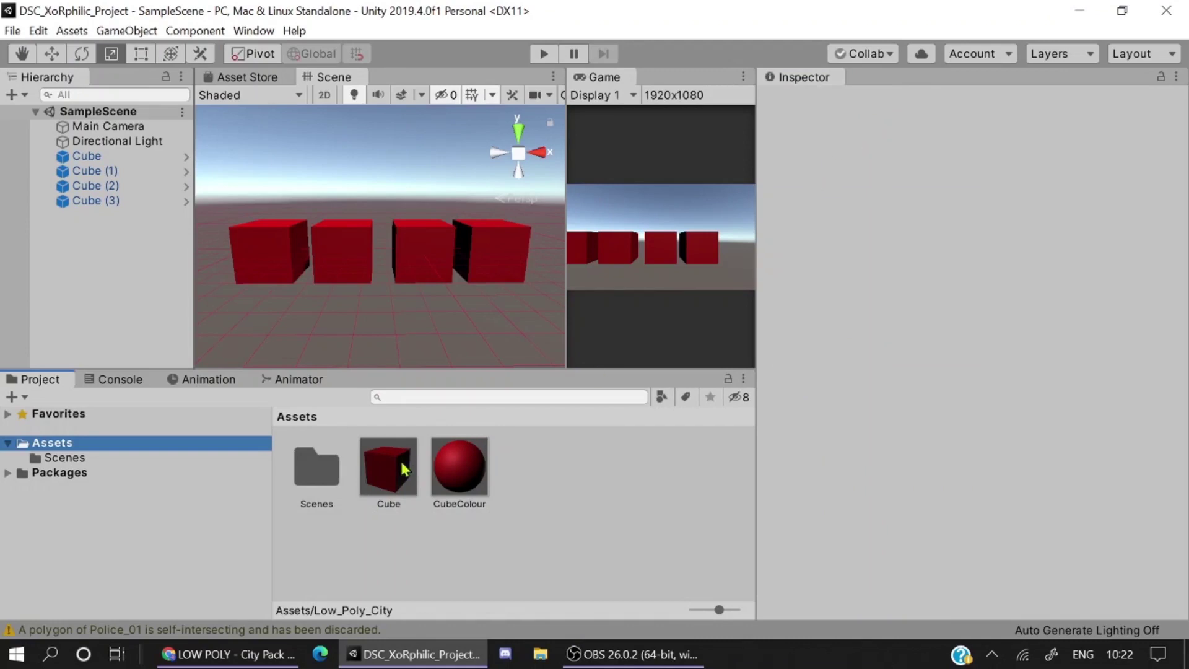
Step: Place two more instances of the Cube prefab in the scene in front of the row of cubes
left_click_drag(396, 470, 384, 302)
scroll(397, 314, "down", 3)
left_click_drag(389, 456, 490, 280)
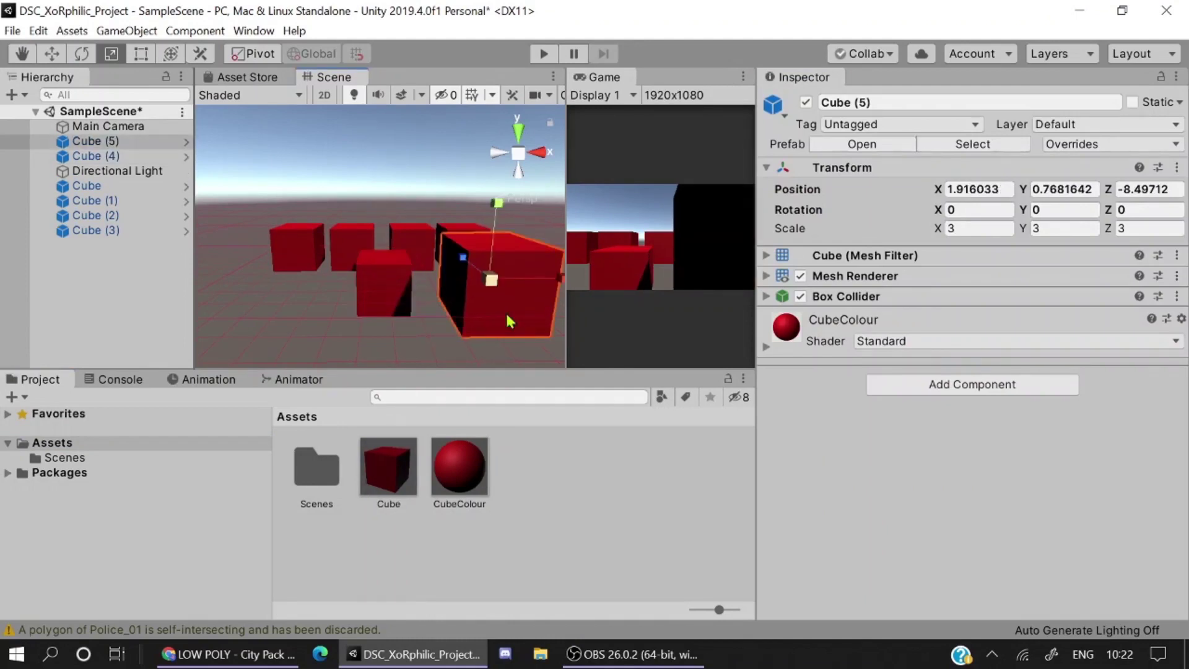
left_click(579, 500)
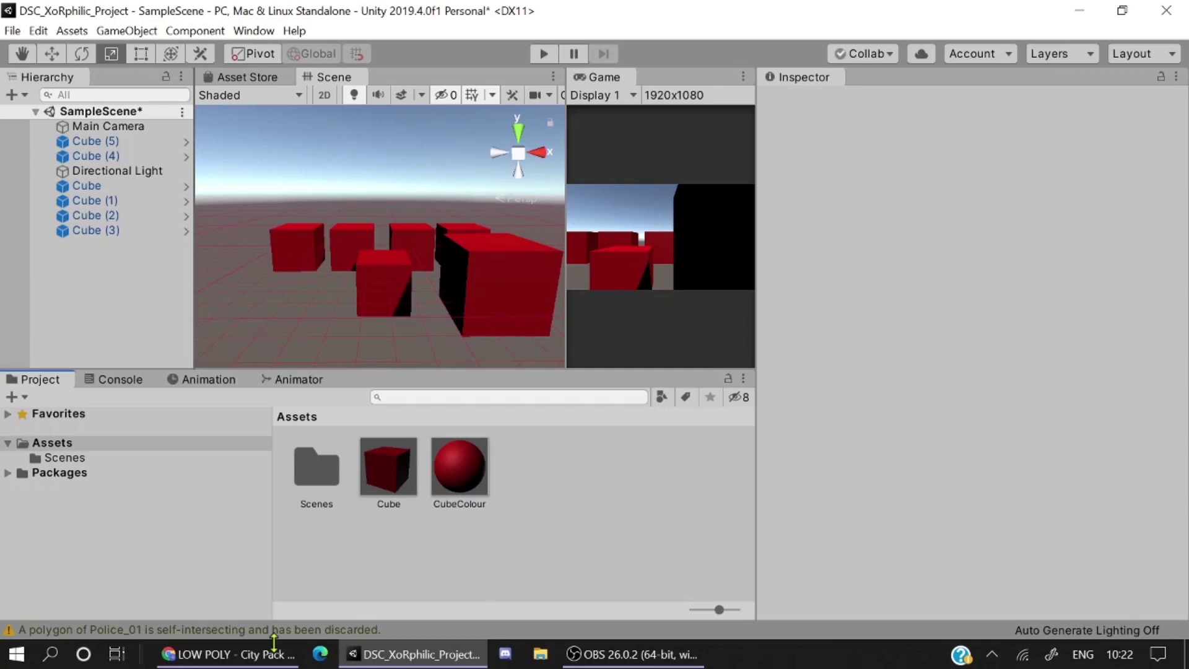
Step: Switch to the browser and review the LOW POLY - City Pack page on the Unity Asset Store
left_click(228, 654)
scroll(421, 421, "down", 2)
scroll(451, 374, "up", 5)
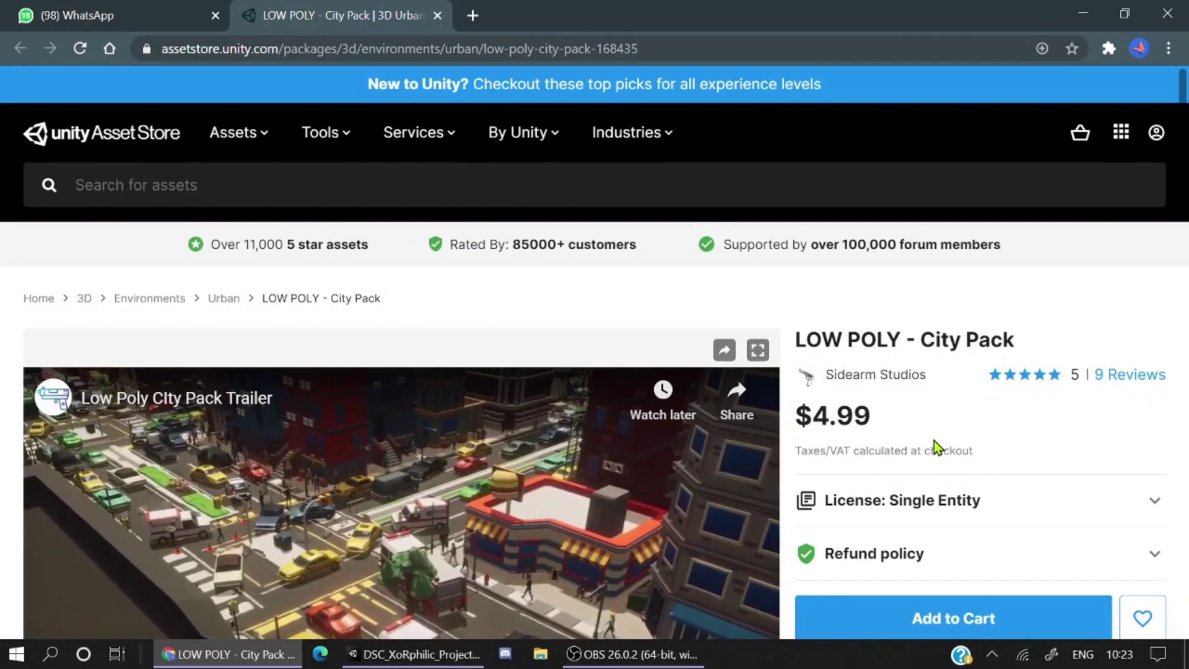
scroll(694, 431, "down", 1)
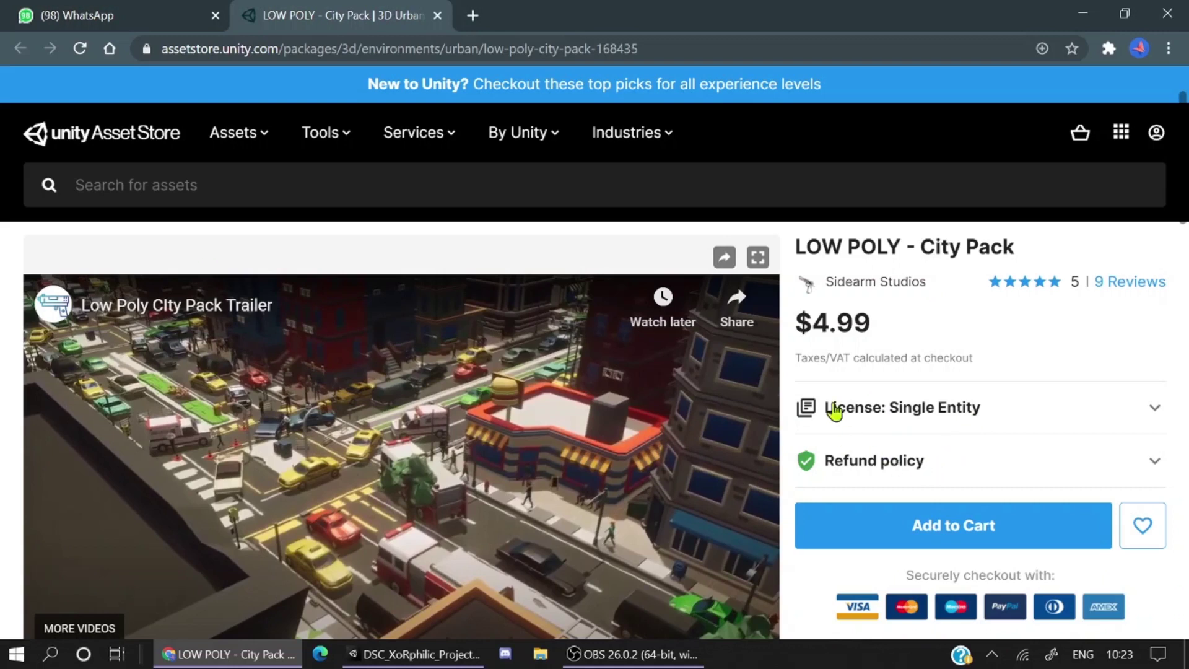
left_click(1030, 521)
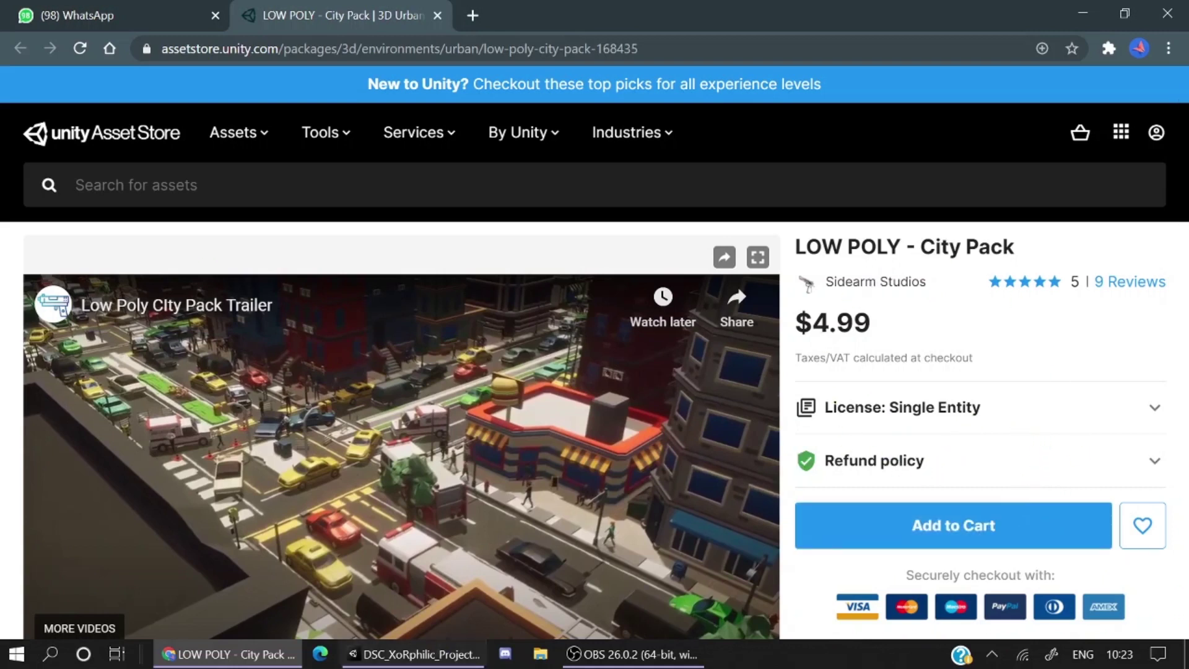
Step: Return to the Unity editor, widen the project area and open the custom package DSCkiitXorPhillic for import
left_click(403, 656)
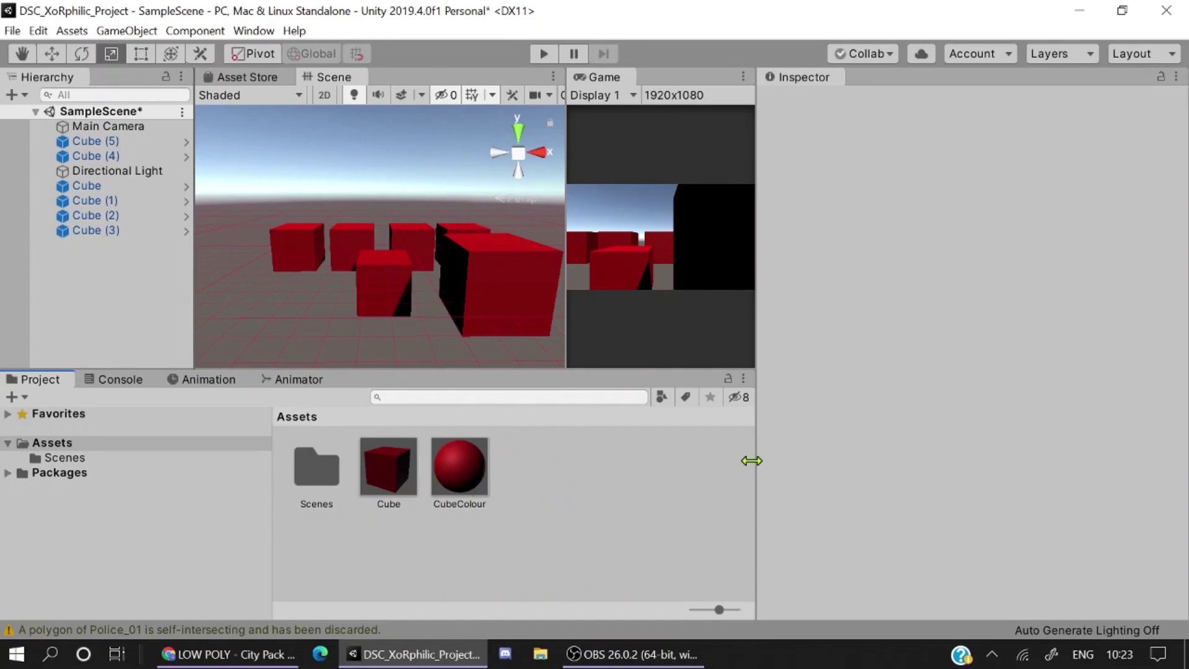
left_click_drag(756, 458, 932, 457)
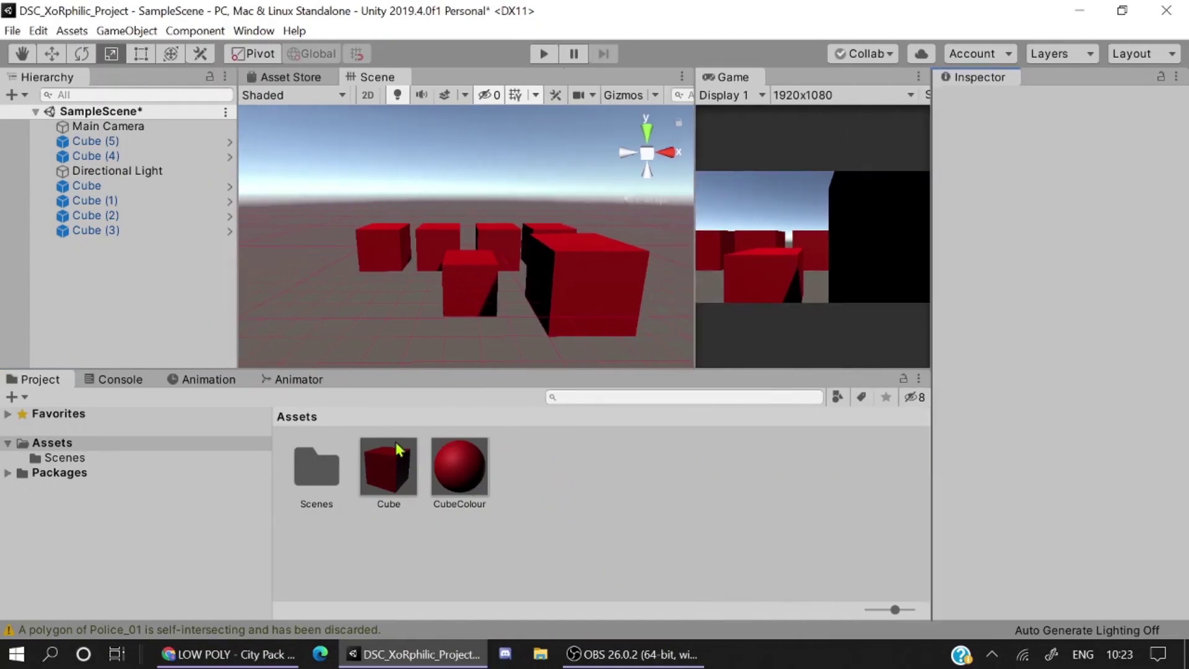
right_click(575, 483)
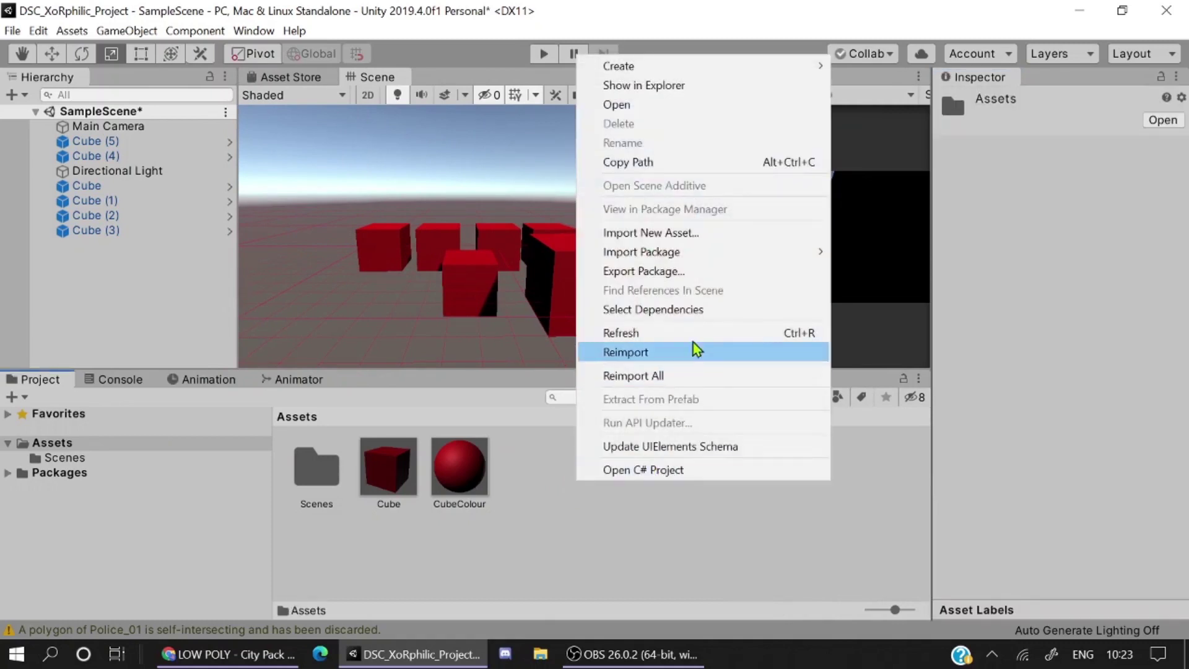
mouse_move(756, 254)
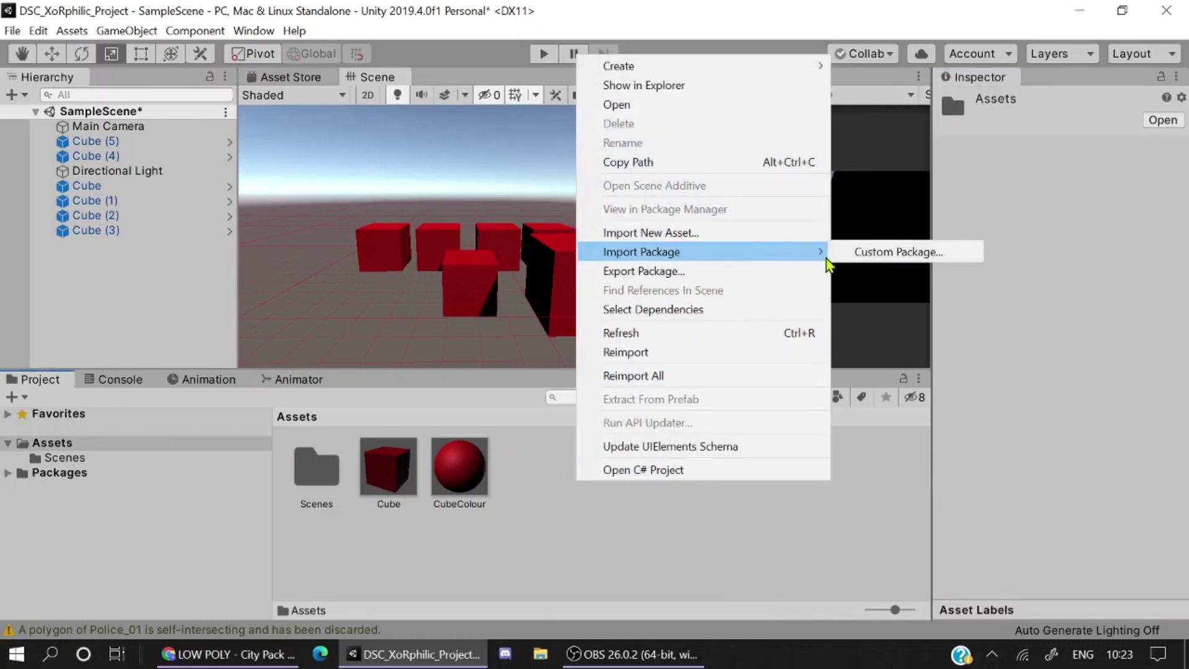
left_click(844, 256)
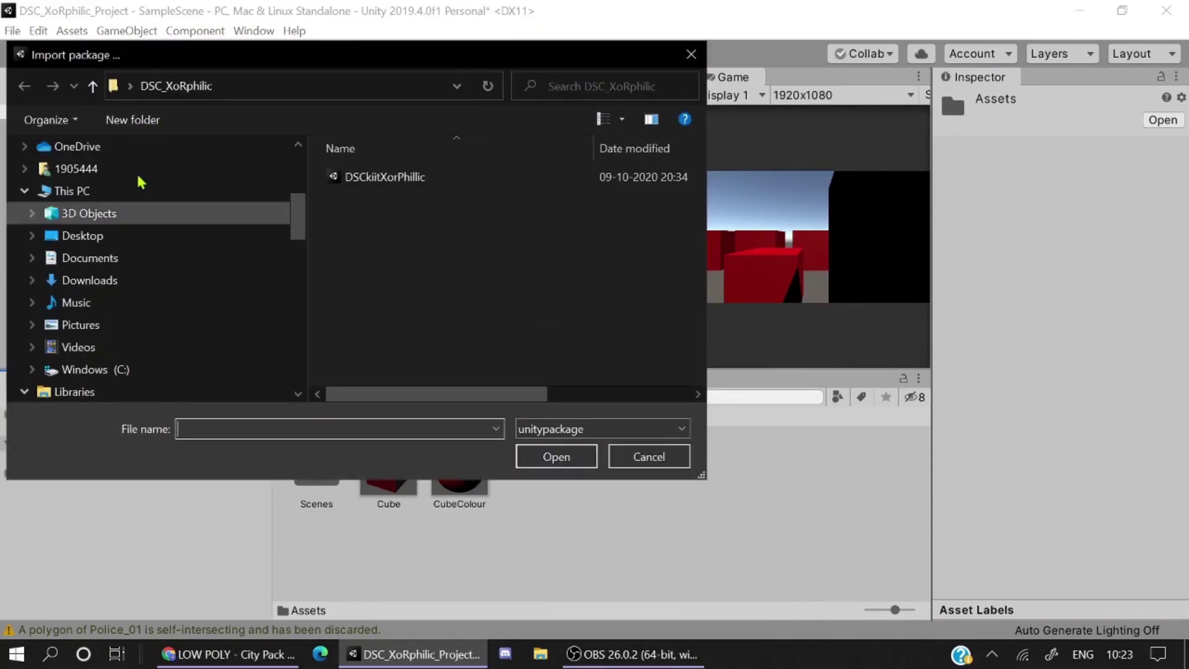
left_click(395, 176)
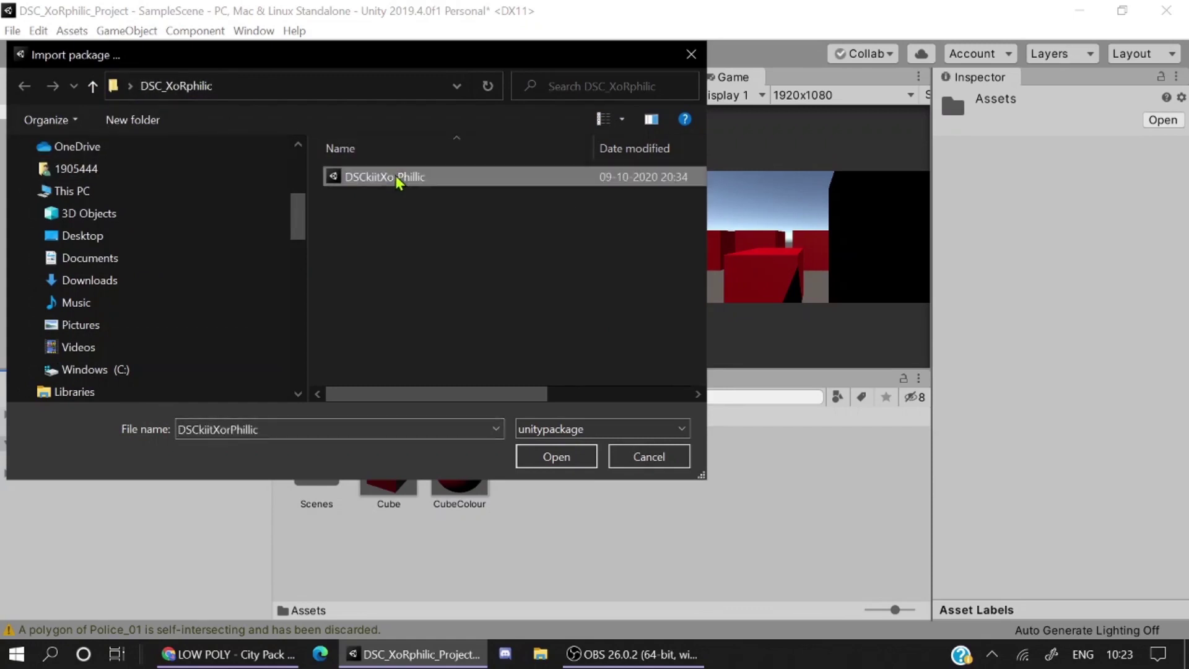
left_click(553, 459)
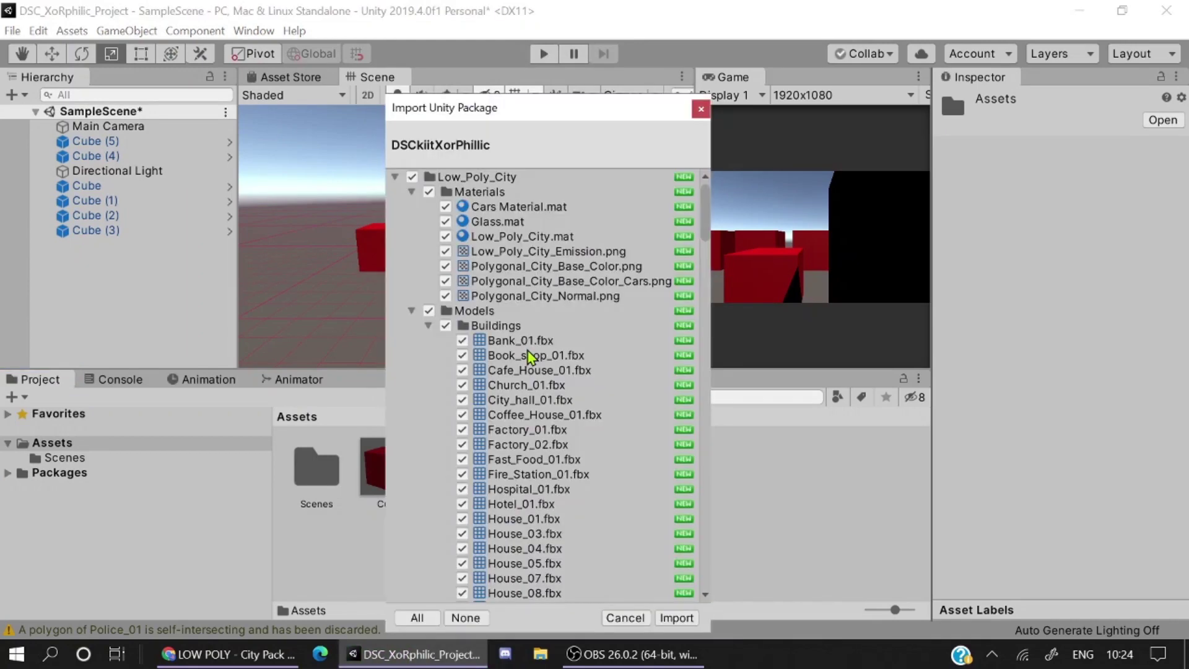
Step: Review the contents of the DSCkiitXorPhillic package and import all of its items
scroll(555, 248, "down", 5)
scroll(555, 266, "up", 5)
scroll(560, 310, "down", 20)
scroll(556, 347, "down", 20)
scroll(531, 390, "up", 20)
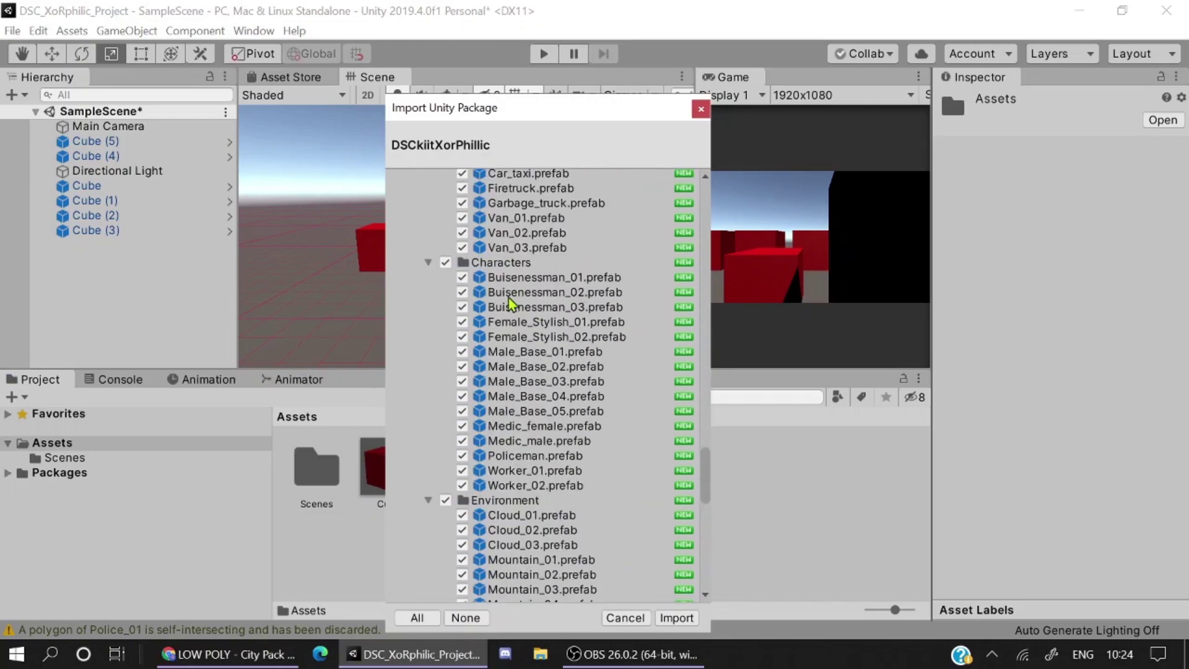
scroll(514, 309, "up", 20)
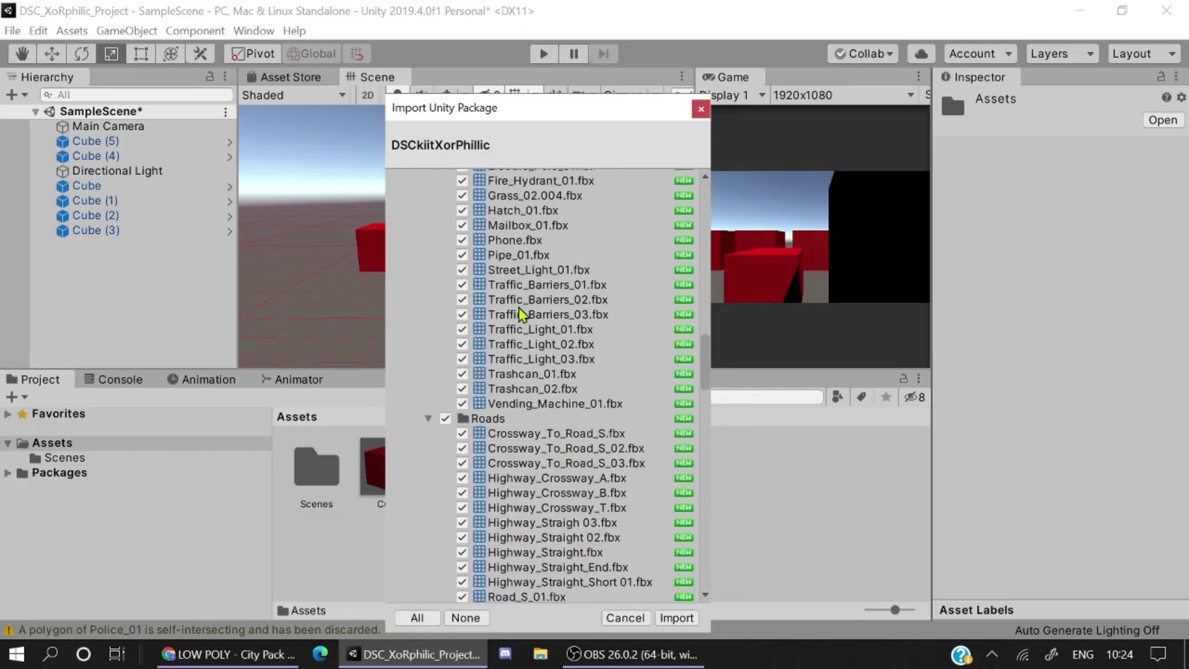
scroll(522, 316, "up", 20)
scroll(525, 319, "down", 15)
scroll(527, 462, "down", 8)
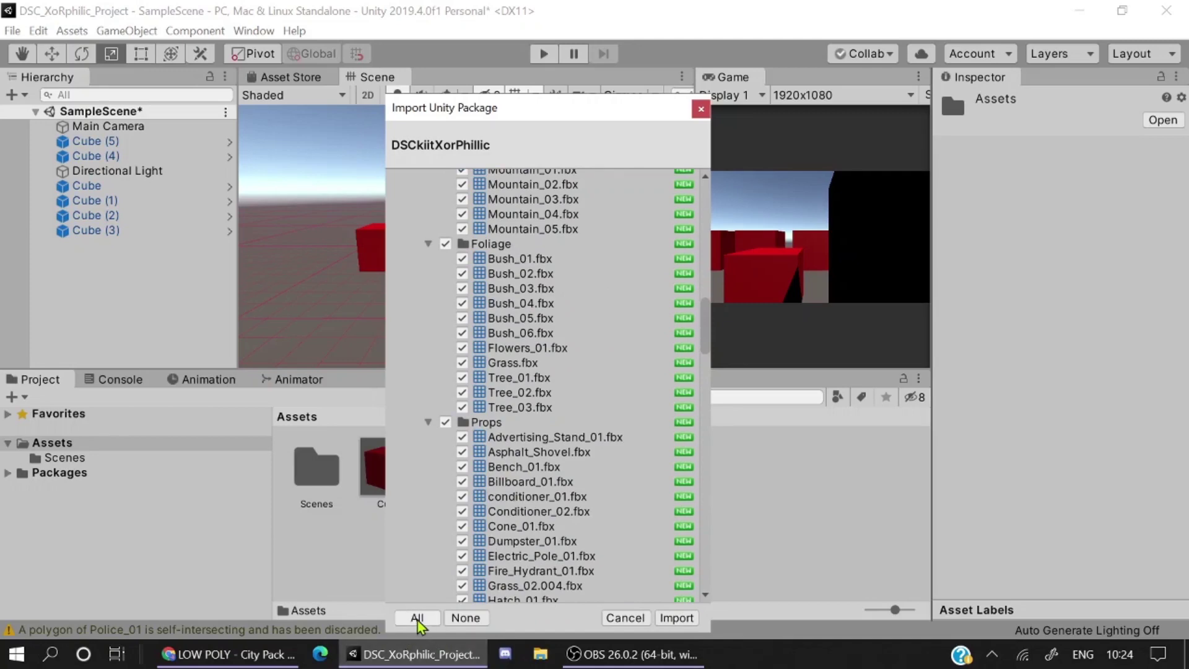
scroll(499, 458, "down", 15)
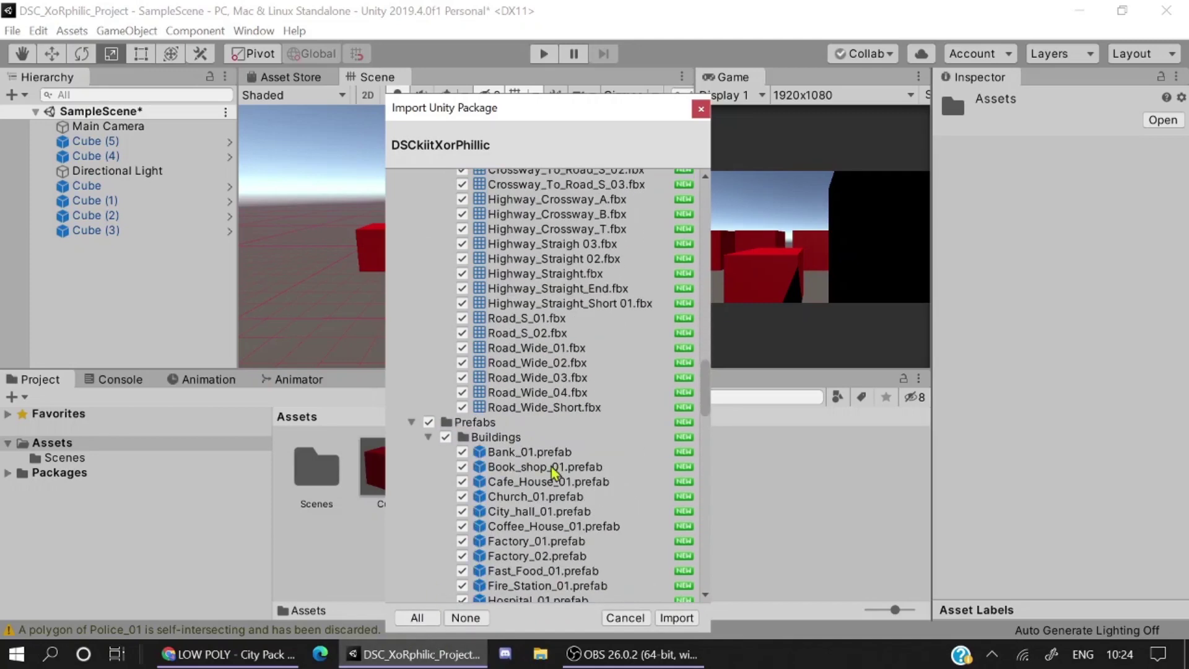
left_click(678, 621)
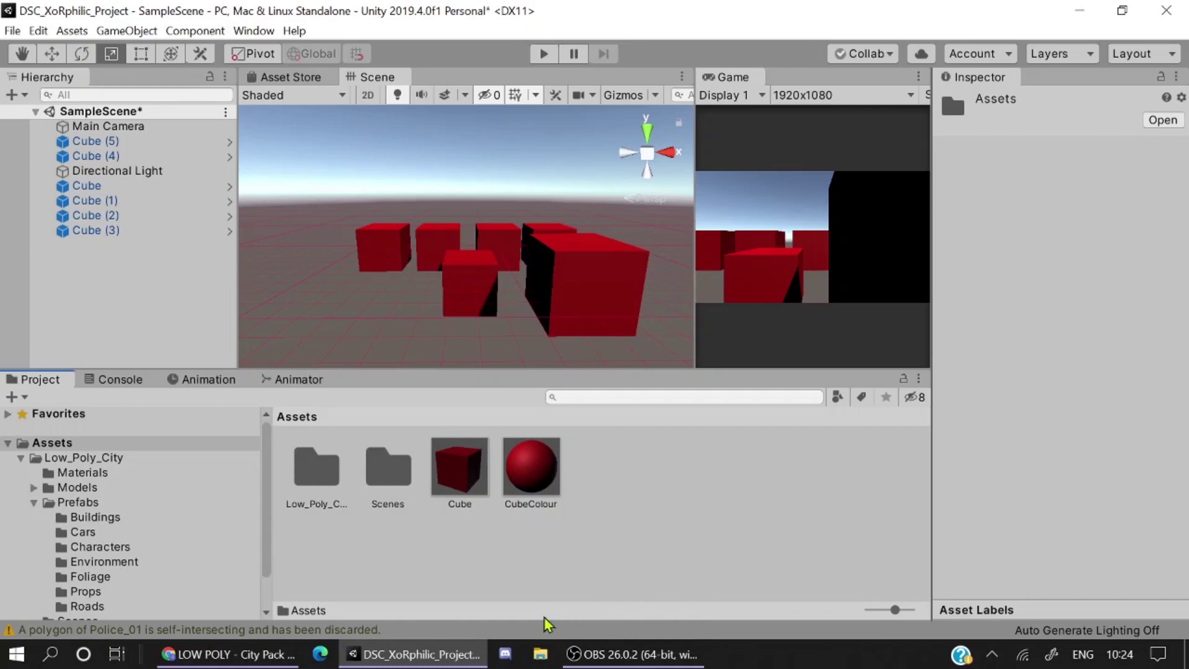
Step: Examine the Buildings, Cars and Foliage prefabs in the imported Low_Poly_City folder and select the Roads folder
double_click(314, 477)
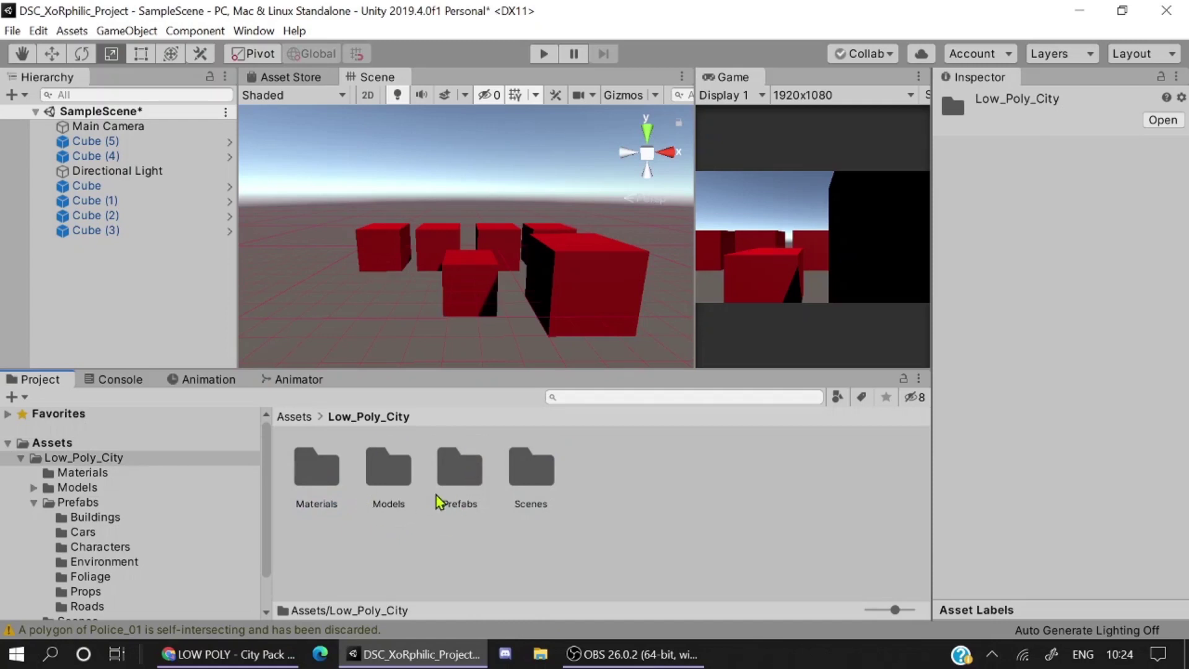
double_click(461, 479)
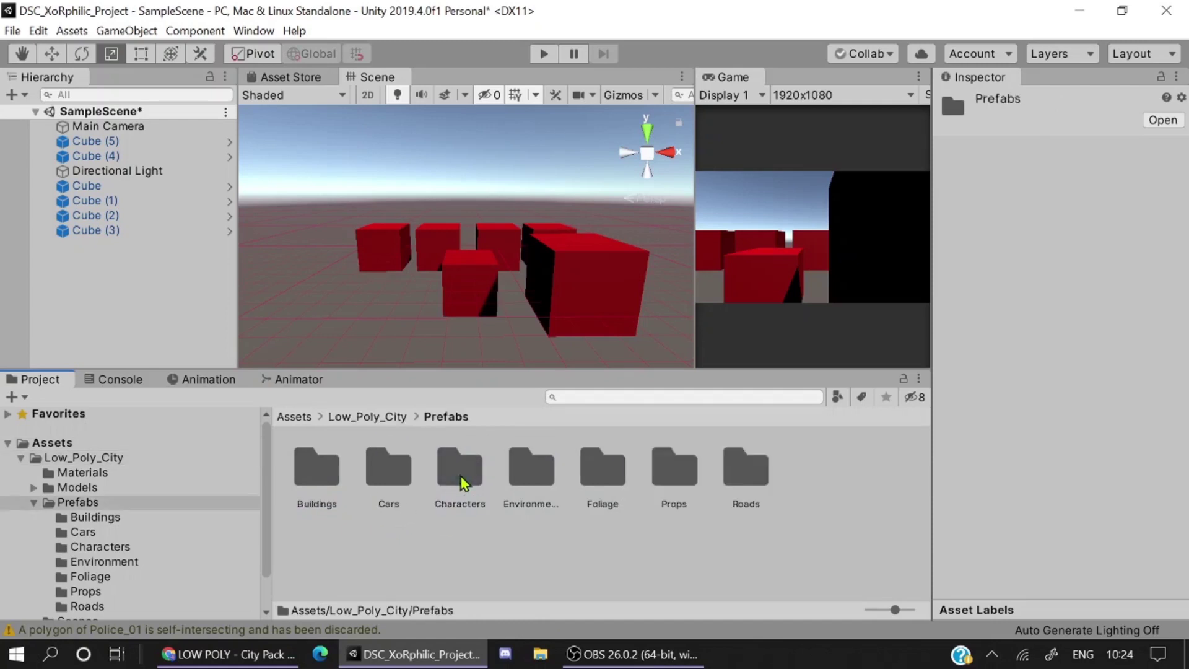
double_click(314, 465)
scroll(644, 508, "down", 3)
scroll(653, 526, "up", 3)
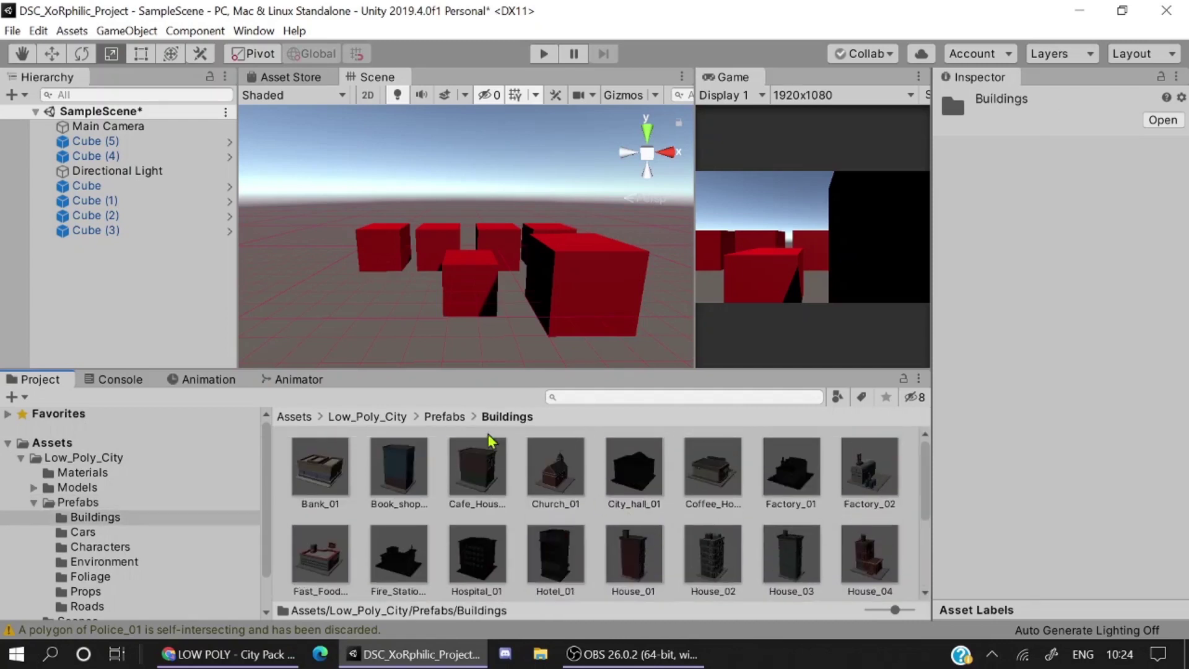
left_click(447, 417)
double_click(394, 472)
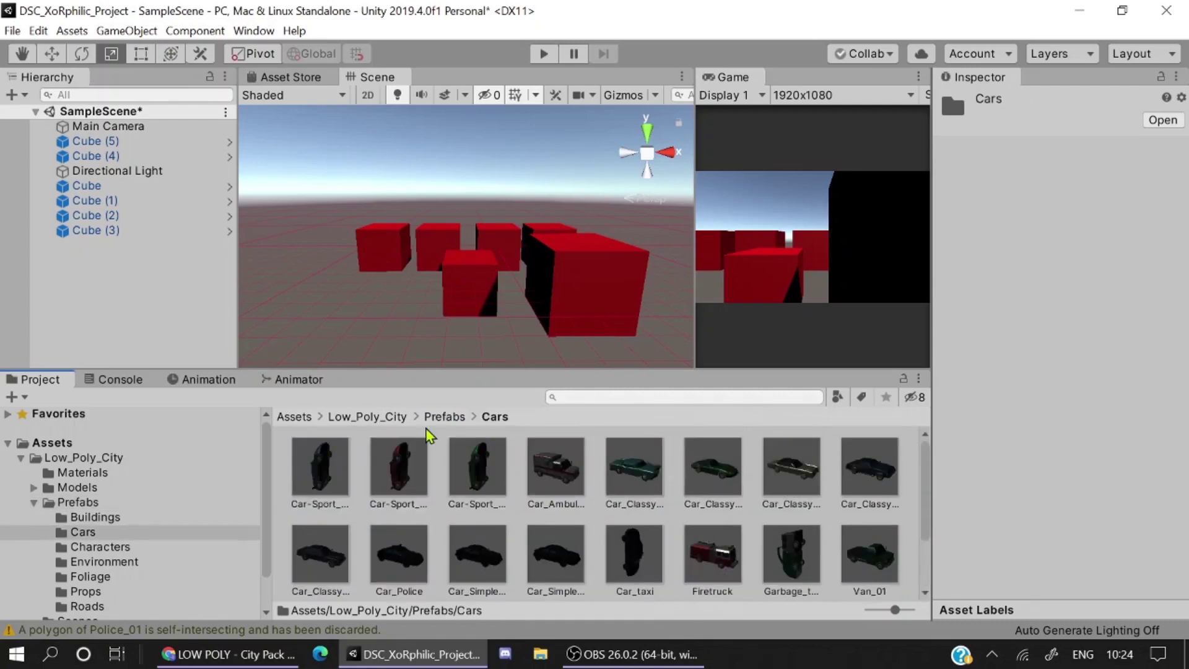
left_click(446, 417)
double_click(606, 482)
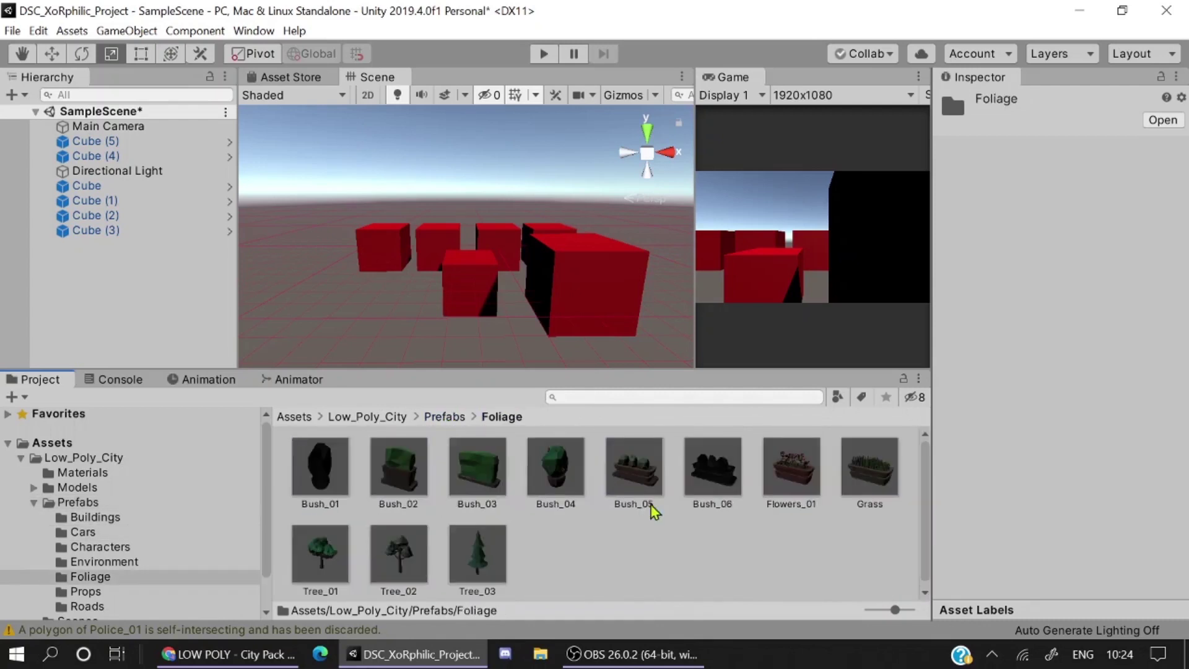
left_click(446, 417)
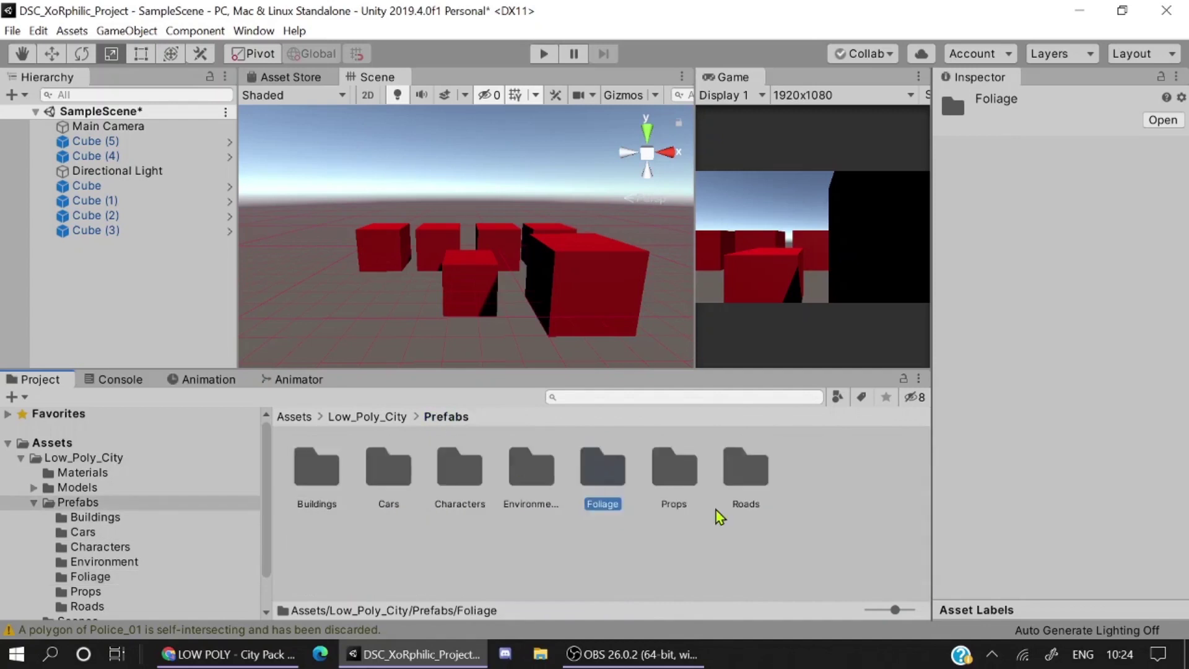
left_click(746, 477)
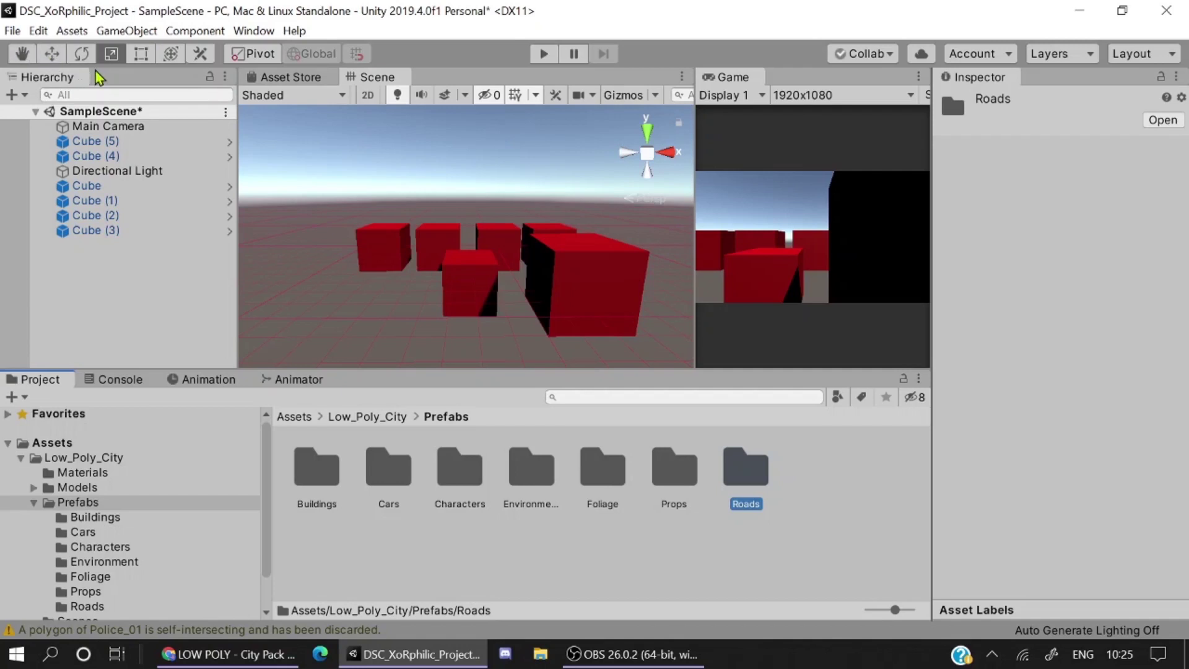
Step: Switch to the Hand tool and zoom, orbit and pan the scene view around the cubes
left_click(22, 56)
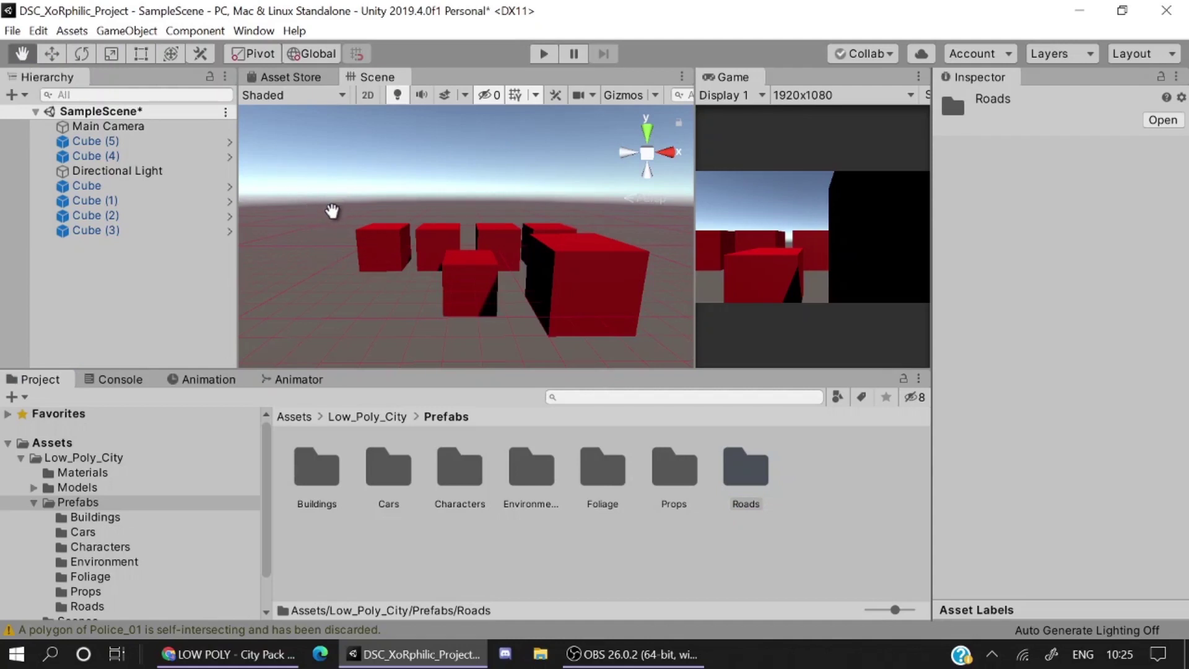
scroll(391, 228, "up", 3)
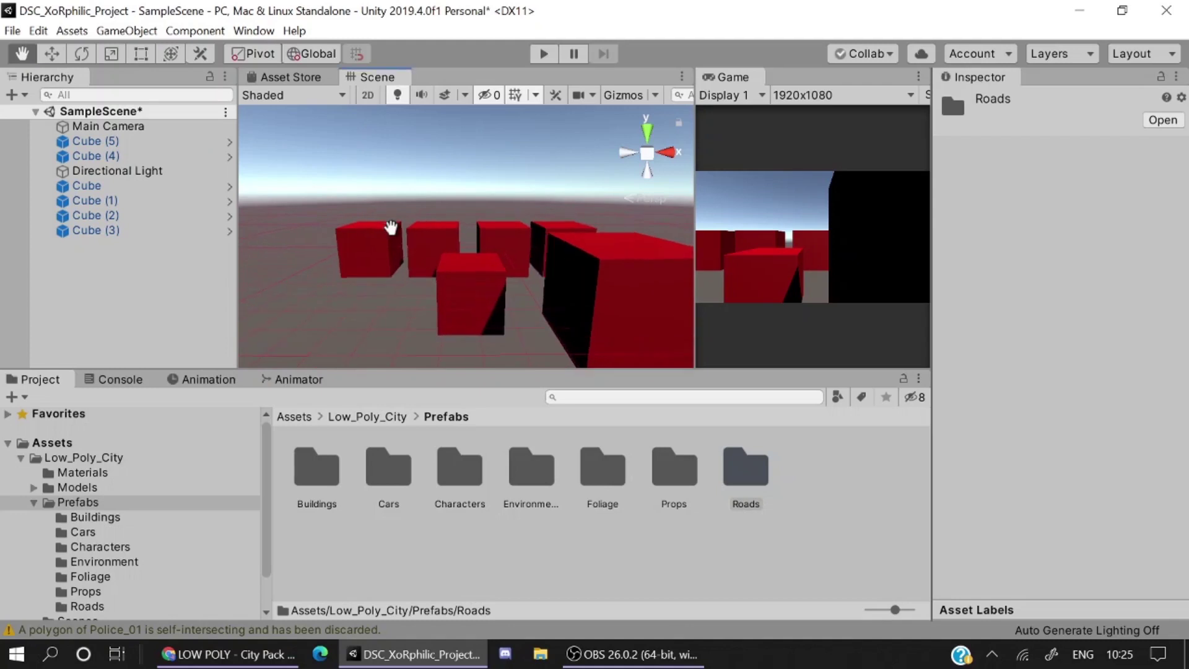
left_click_drag(305, 252, 473, 309, "alt")
left_click_drag(440, 260, 462, 218)
scroll(393, 246, "up", 3)
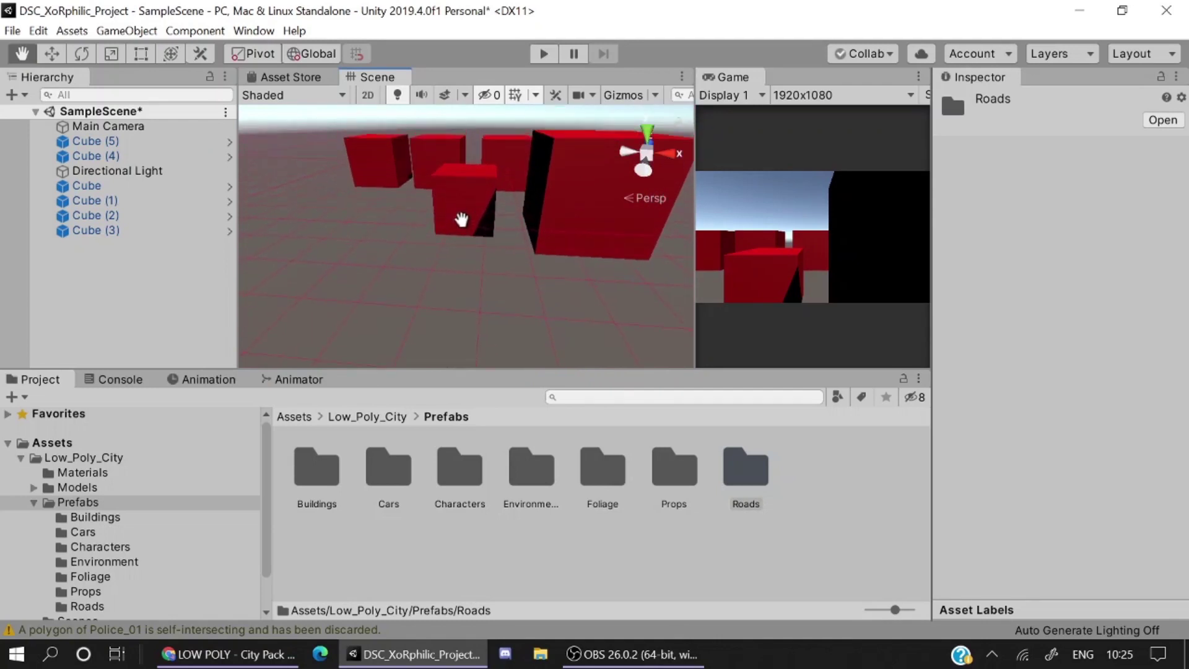
Step: Move Cube (3) away from the other cubes with the Move tool to about X -16.52, Y -0.79, Z 3.1
left_click(52, 57)
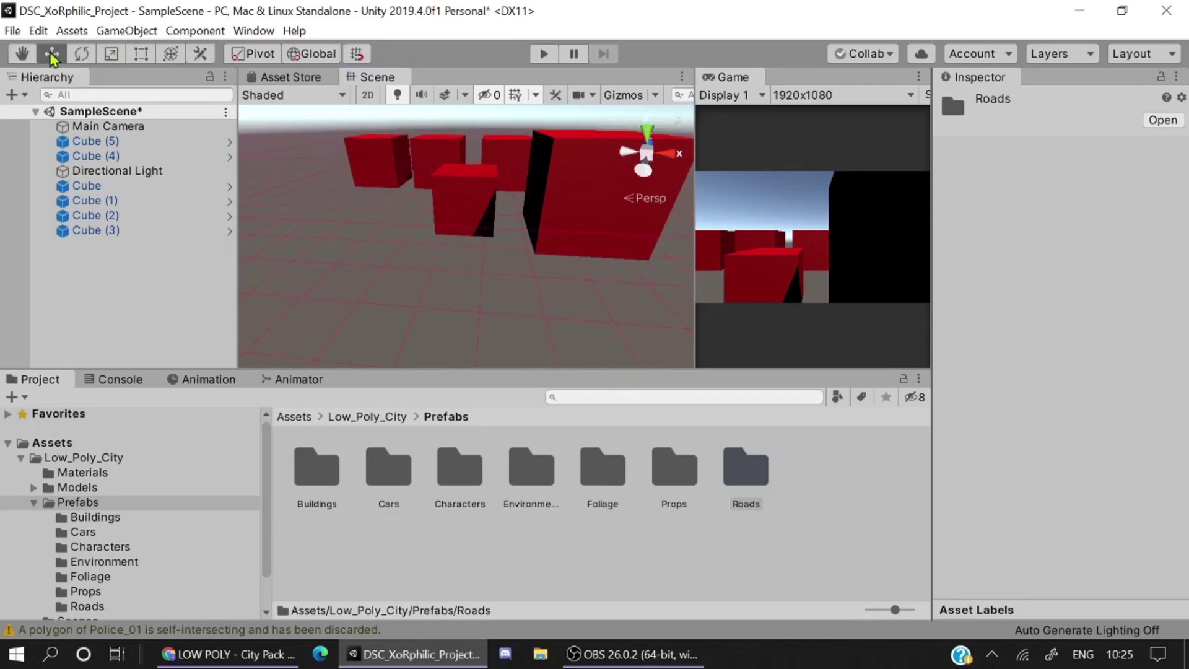
scroll(340, 233, "down", 3)
left_click(385, 173)
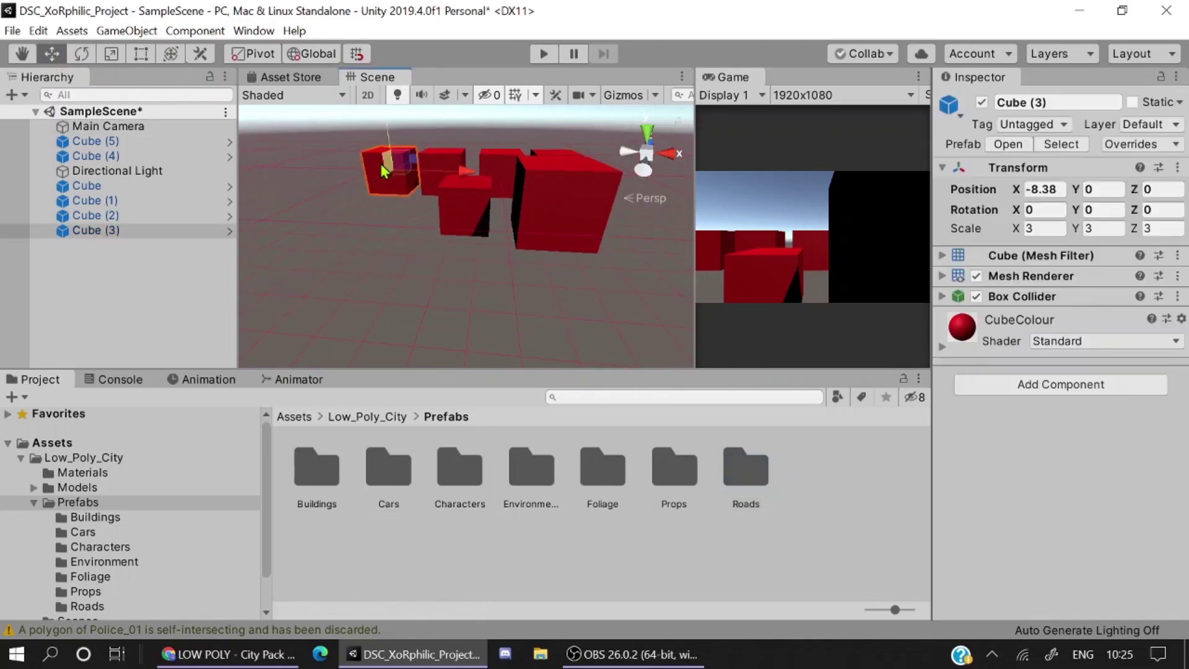
left_click_drag(468, 175, 392, 196)
scroll(425, 177, "down", 3)
middle_click_drag(424, 179, 402, 230)
mouse_move(329, 165)
left_mouse_down()
mouse_move(322, 146)
mouse_move(337, 177)
left_mouse_up()
left_click_drag(424, 252, 382, 213)
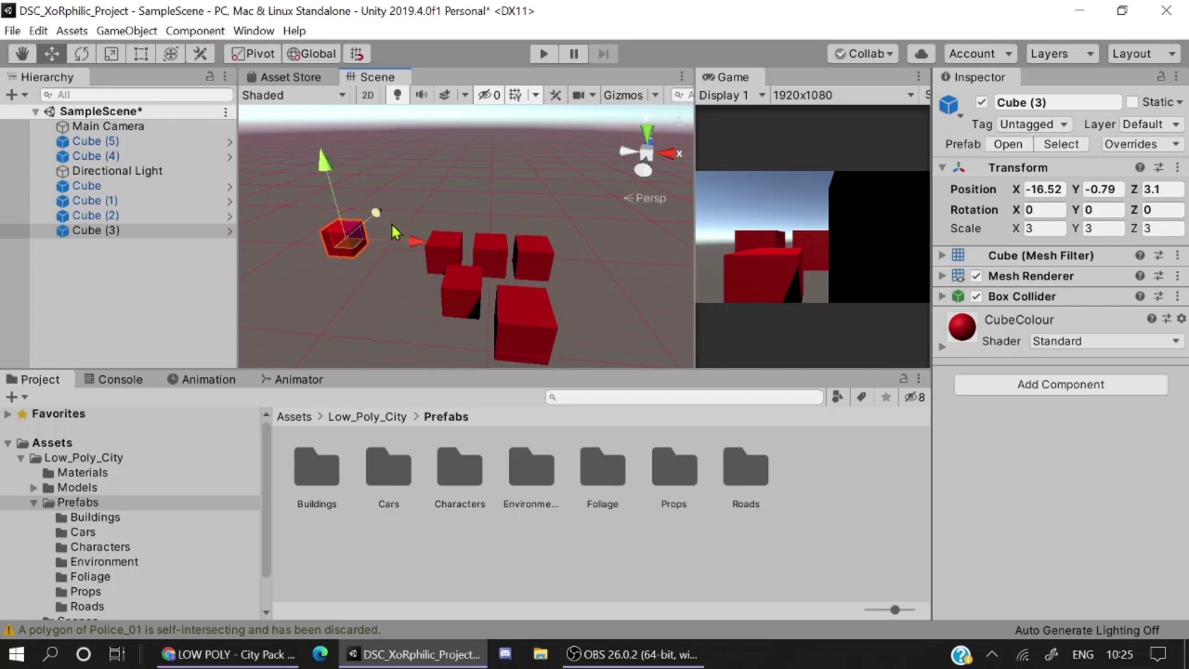
Step: Try the Rotate, Scale and Hand tools and move Cube (3) to about X -21, Y -2.9, Z 10.7
left_click(87, 56)
left_click(111, 55)
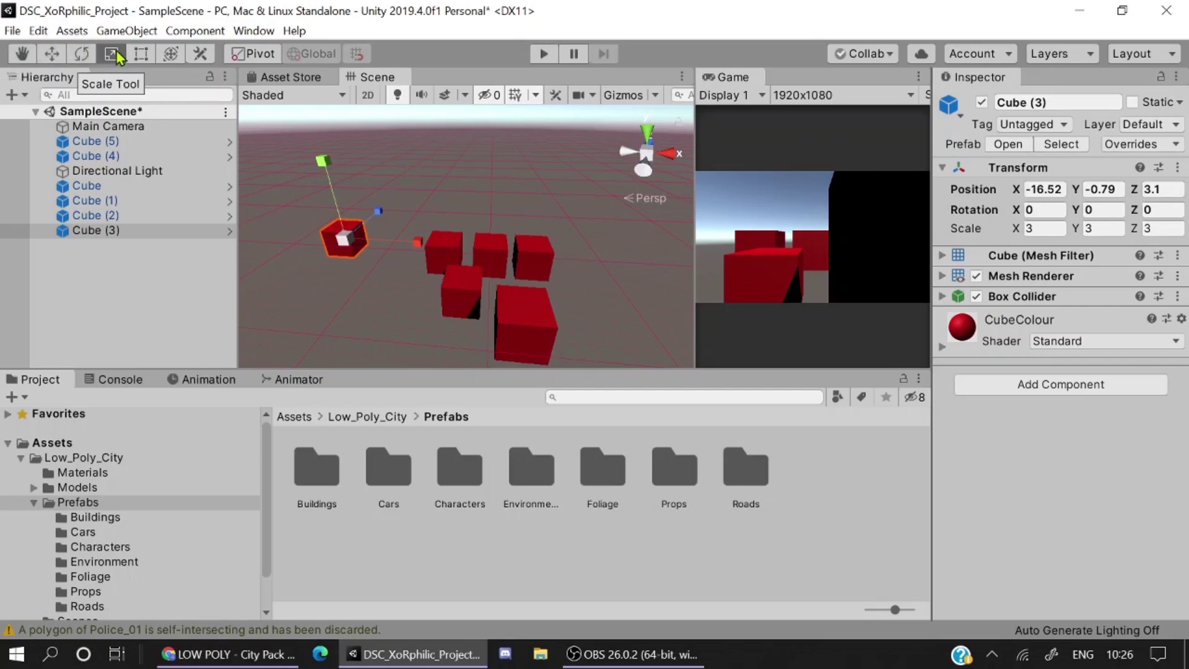
key("q")
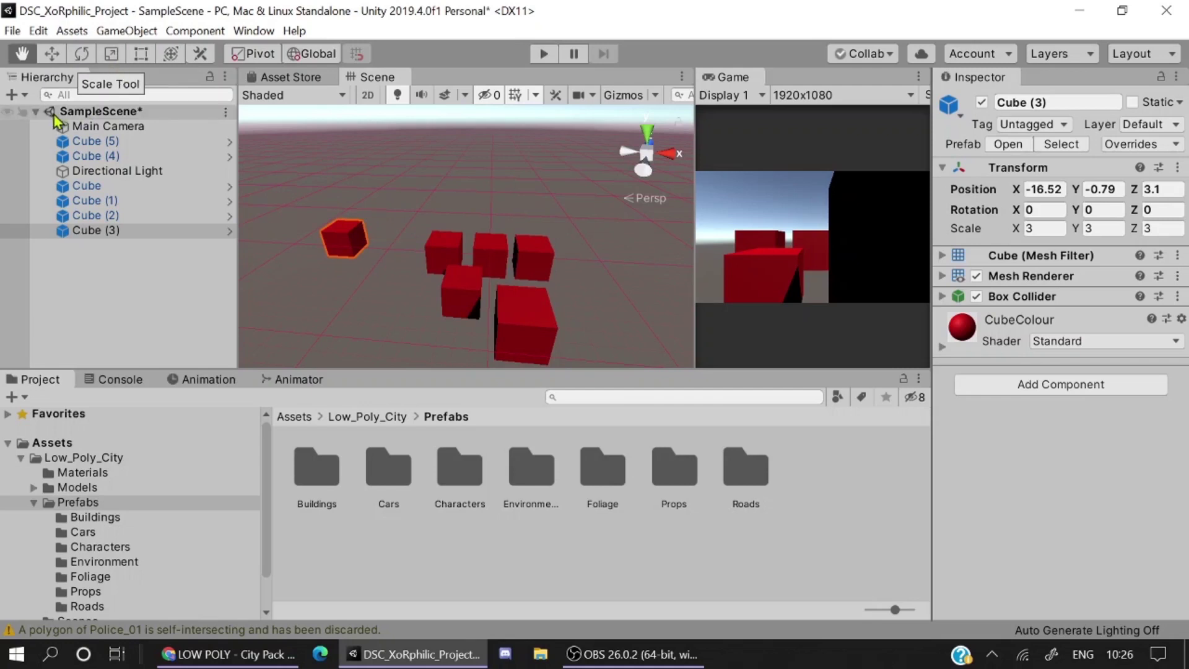
left_click_drag(360, 238, 445, 250)
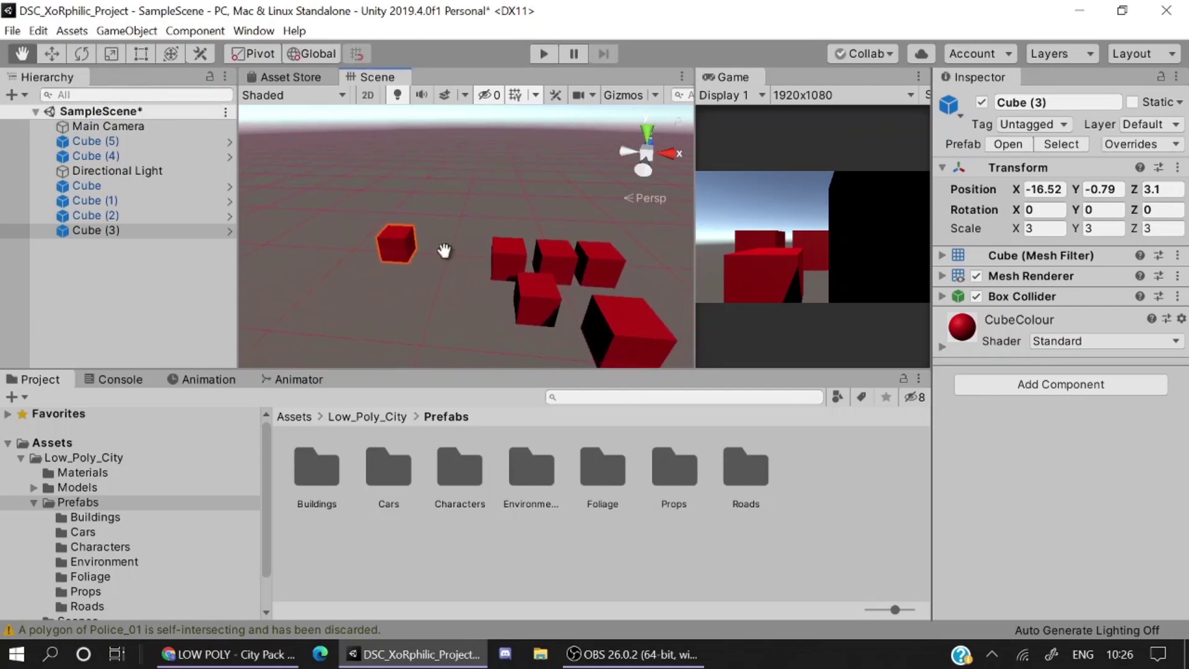
key("w")
mouse_move(385, 181)
left_mouse_down()
mouse_move(375, 132)
mouse_move(390, 192)
left_mouse_up()
left_click_drag(471, 259, 418, 195)
left_click(81, 53)
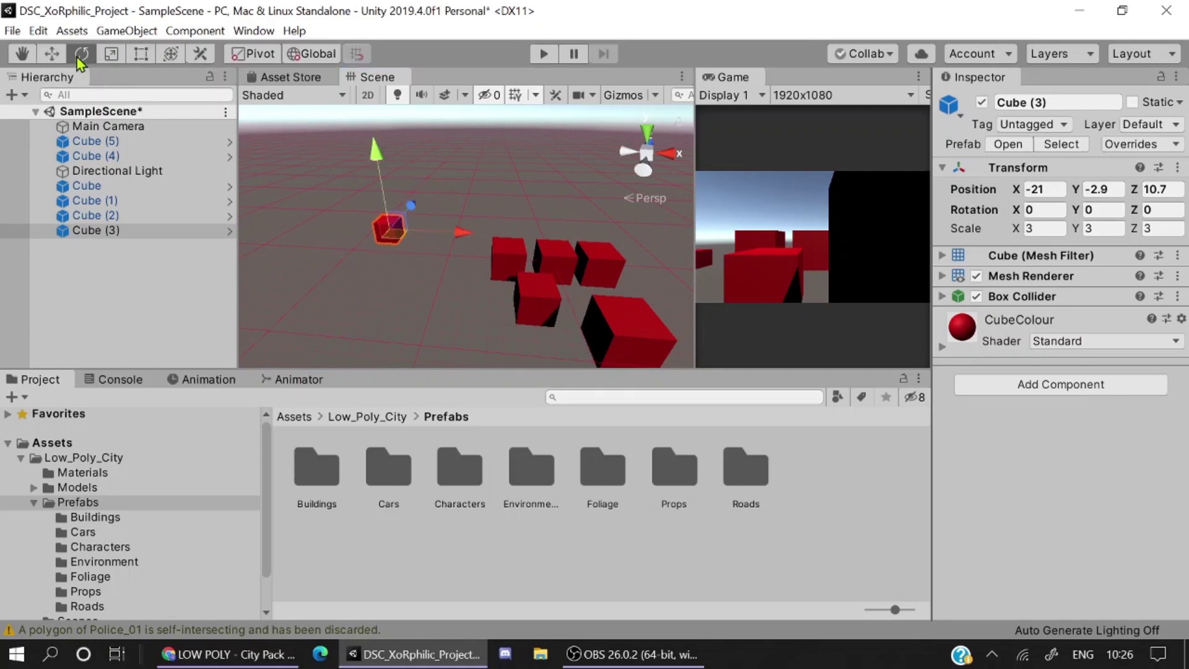
left_click(115, 55)
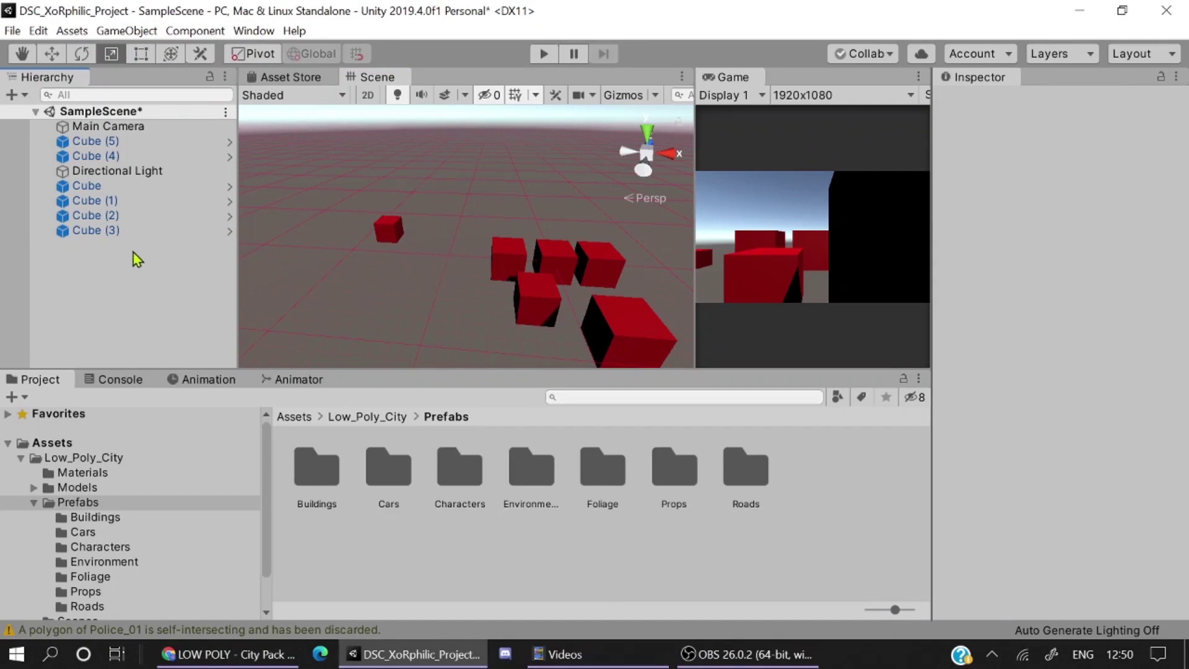
Step: Delete all six cube instances from the scene, keeping the camera and the directional light
left_click(128, 235)
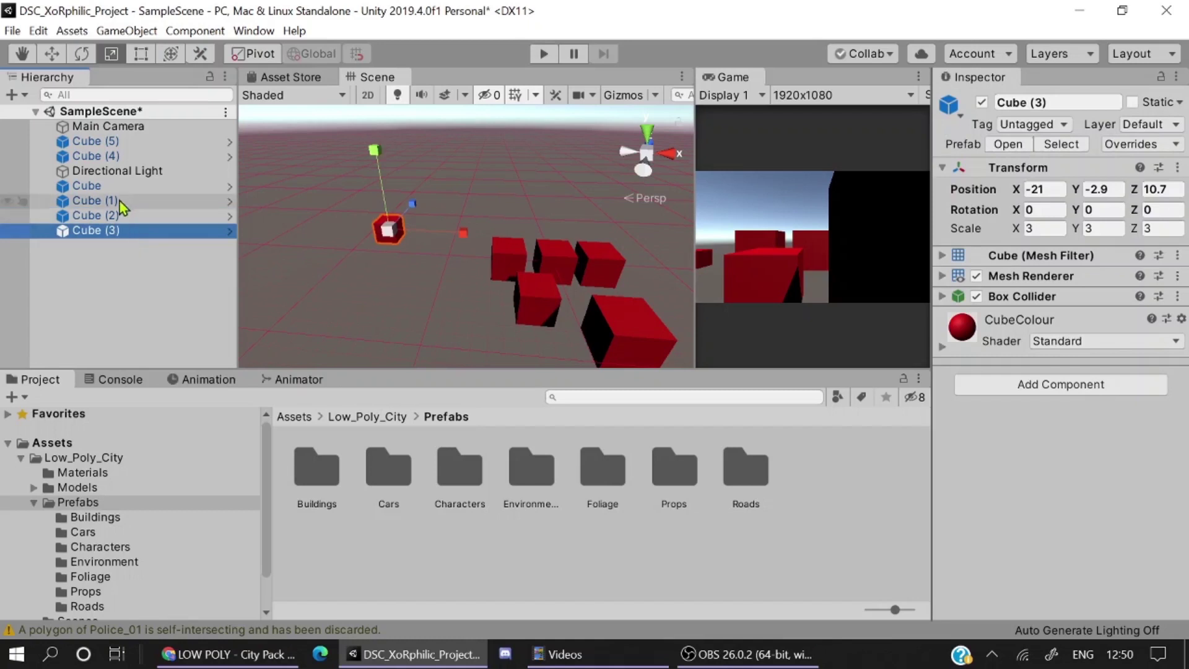
left_click(122, 216, "ctrl")
left_click(121, 201, "ctrl")
left_click(122, 186, "ctrl")
left_click(123, 156, "ctrl")
left_click(125, 141, "ctrl")
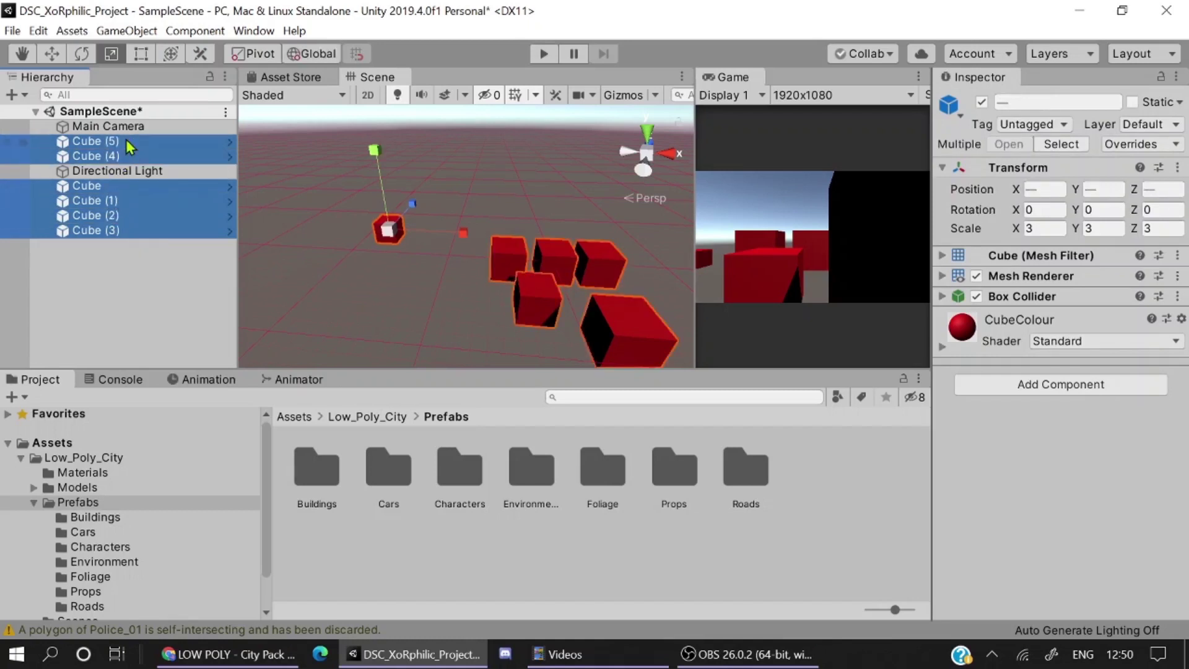
key("Delete")
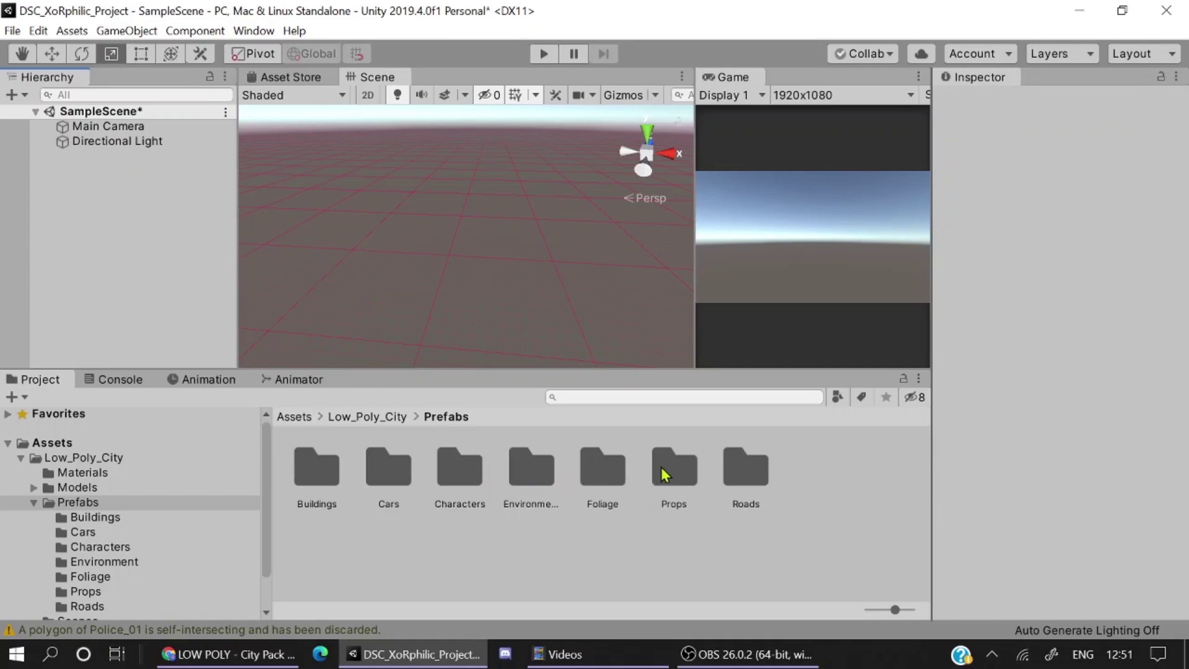
Step: Place the Highway_Crossway_A and Highway_Crossway_B prefabs from the Roads folder in the scene
left_click(743, 473)
left_click_drag(557, 477, 508, 257)
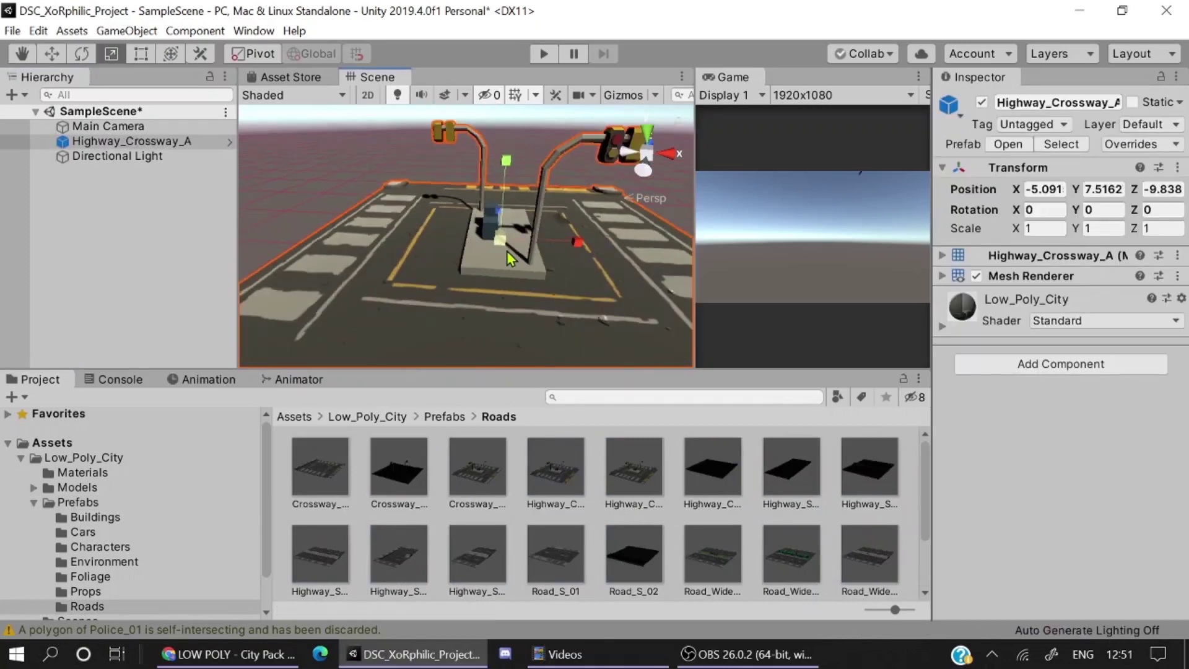
scroll(508, 257, "down", 5)
left_click_drag(653, 492, 529, 323)
scroll(537, 303, "down", 7)
middle_click_drag(537, 302, 469, 364)
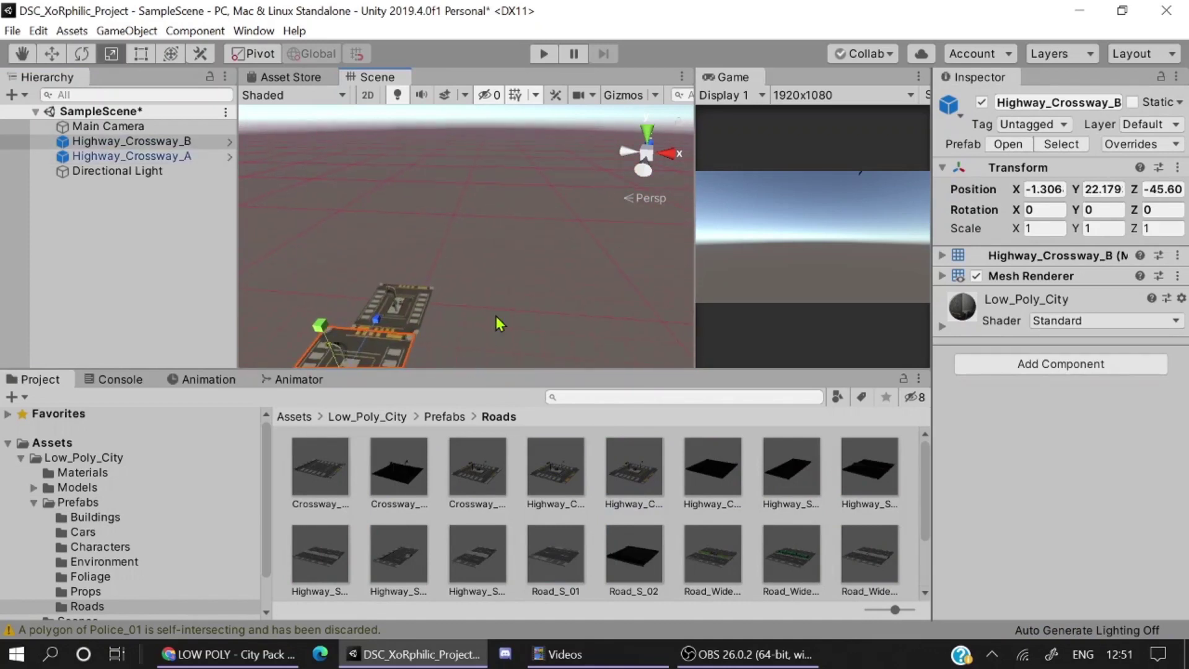
Step: Lower Highway_Crossway_B to the level of Highway_Crossway_A and align the two crossways edge to edge
left_click(668, 153)
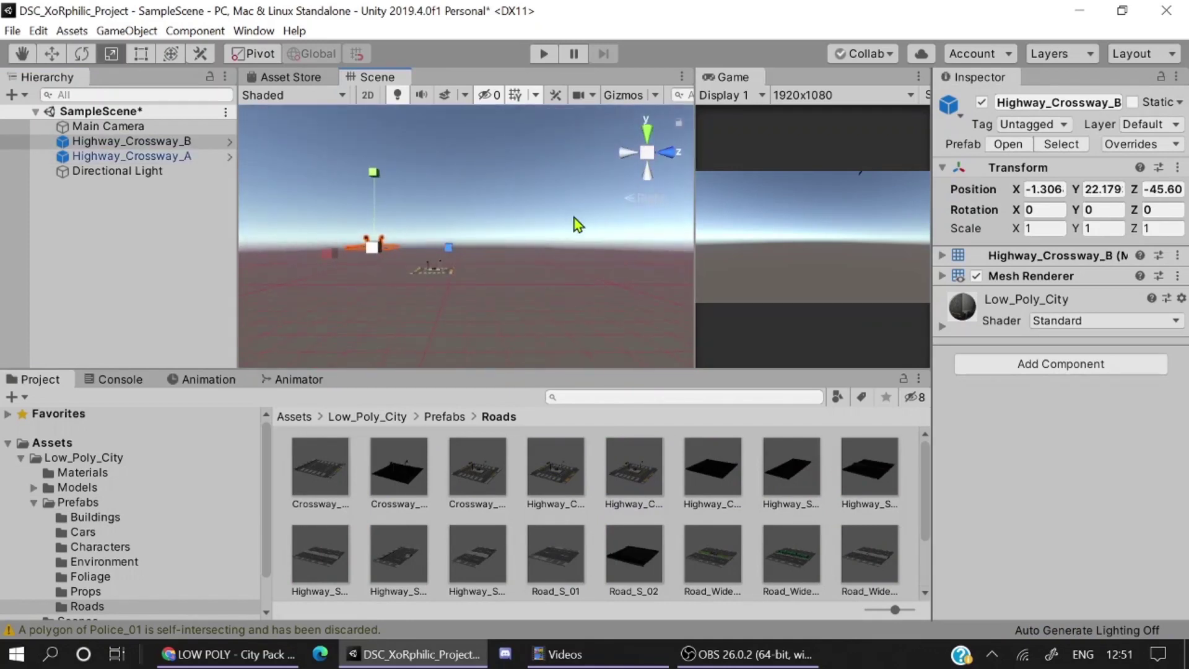
key("w")
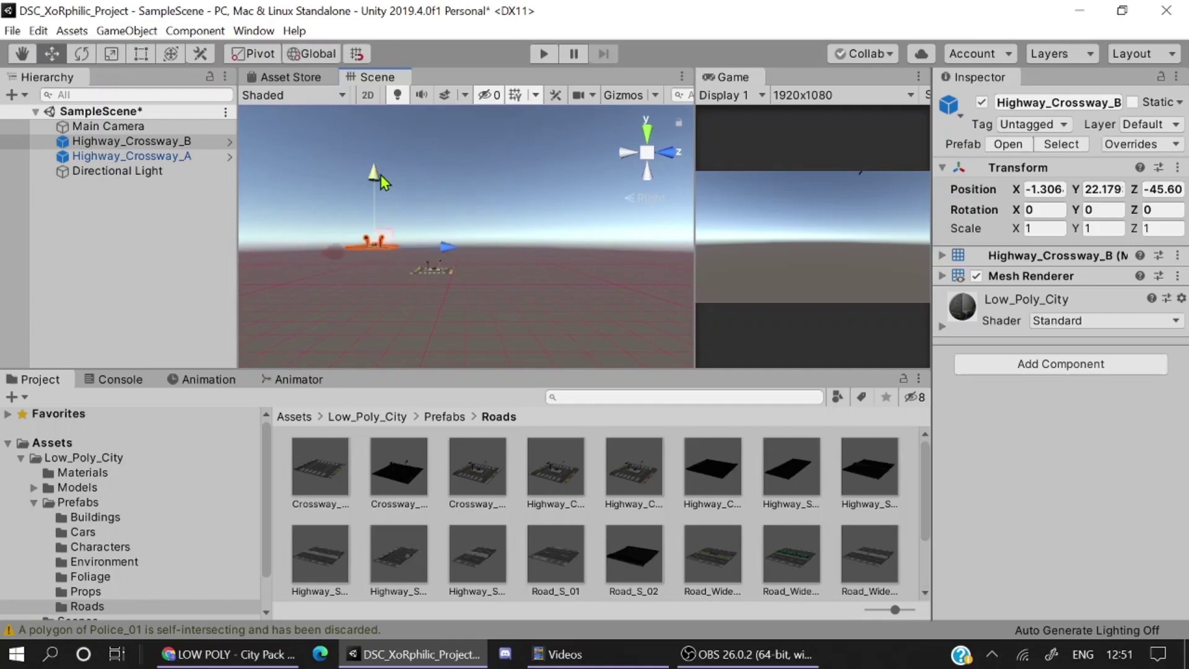
left_click_drag(381, 176, 377, 204)
scroll(379, 248, "up", 3)
middle_click_drag(393, 285, 478, 342)
left_click_drag(482, 349, 513, 345)
left_click(647, 132)
left_click_drag(494, 252, 486, 255)
left_click(644, 176)
Step: Add Highway_Crossway_T beside the crossways and a Road_Wide_02 piece with its Y rotation set to 90
left_click_drag(712, 468, 544, 249)
left_click(647, 133)
left_click_drag(791, 554, 538, 244)
left_click(1104, 210)
key("BackSpace")
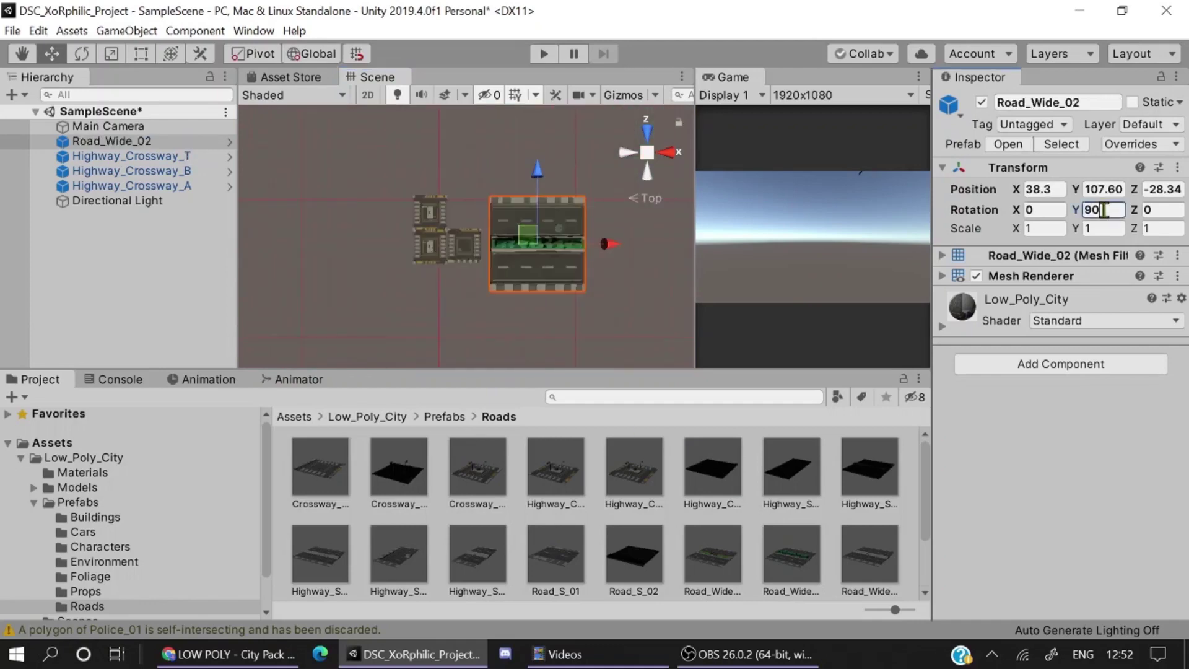
type("90")
Step: Align Road_Wide_02 with the T crossway and duplicate it three times to extend the road
left_click(648, 171)
left_click(647, 133)
left_click(647, 171)
scroll(529, 266, "up", 5)
left_click(496, 310)
left_click(615, 322)
left_click_drag(548, 315, 685, 313)
key("ctrl+d")
key("ctrl+d")
key("ctrl+d")
Step: Add Road_Wide_01 at the other crossway exit, level it and extend that road with two duplicates along Z
left_click(647, 133)
left_click_drag(712, 547, 467, 345)
left_click(648, 152)
left_click_drag(510, 305, 503, 379)
key("ctrl+d")
left_click_drag(562, 319, 644, 319)
key("ctrl+d")
left_click_drag(610, 290, 736, 290)
middle_click_drag(576, 310, 563, 263)
Step: Place the Car_Ambulance prefab from the Cars folder on the wide road and adjust its height and lane position
left_click(443, 417)
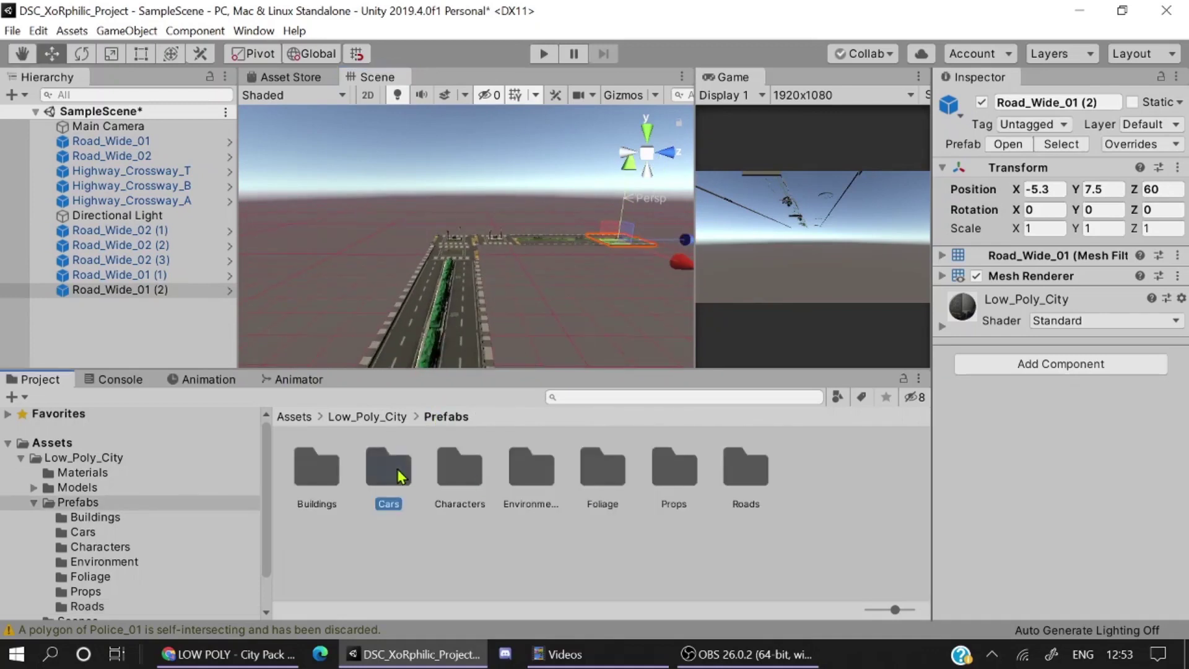
double_click(390, 471)
left_click_drag(554, 467, 455, 273)
key("f")
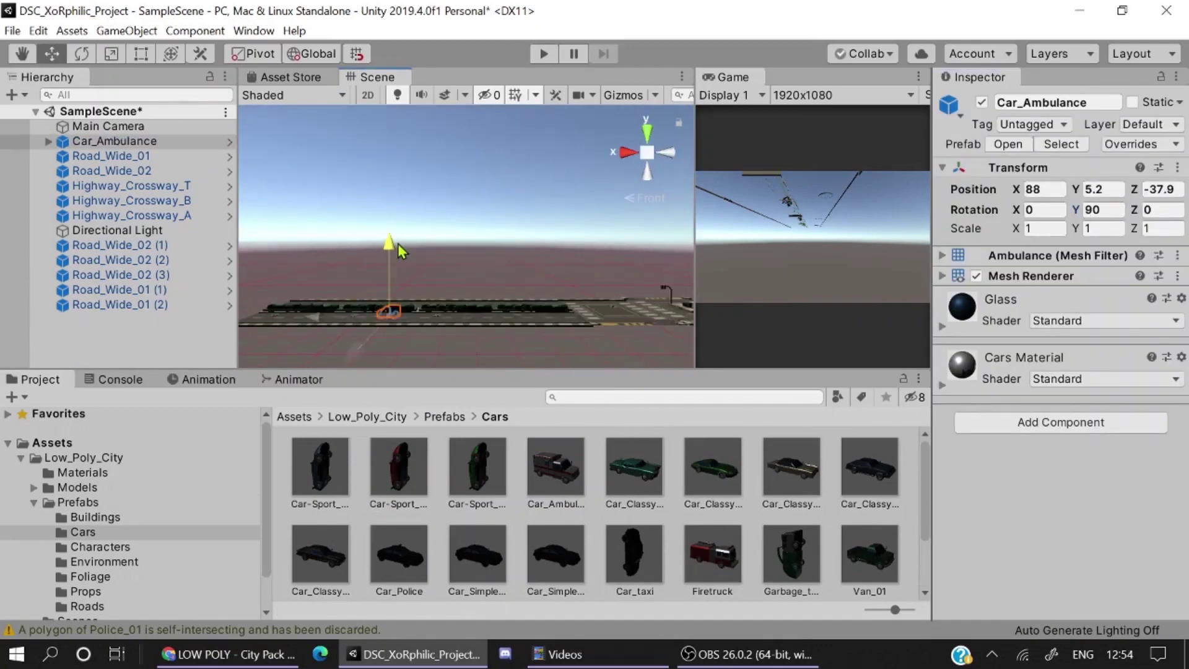
left_click_drag(398, 244, 398, 240)
left_click(647, 133)
left_click_drag(539, 167, 539, 141)
Step: Duplicate the ambulance twice along the road and set the last copy's rotation to Y 180 and Z 0
key("ctrl+d")
key("ctrl+d")
left_click(1045, 210)
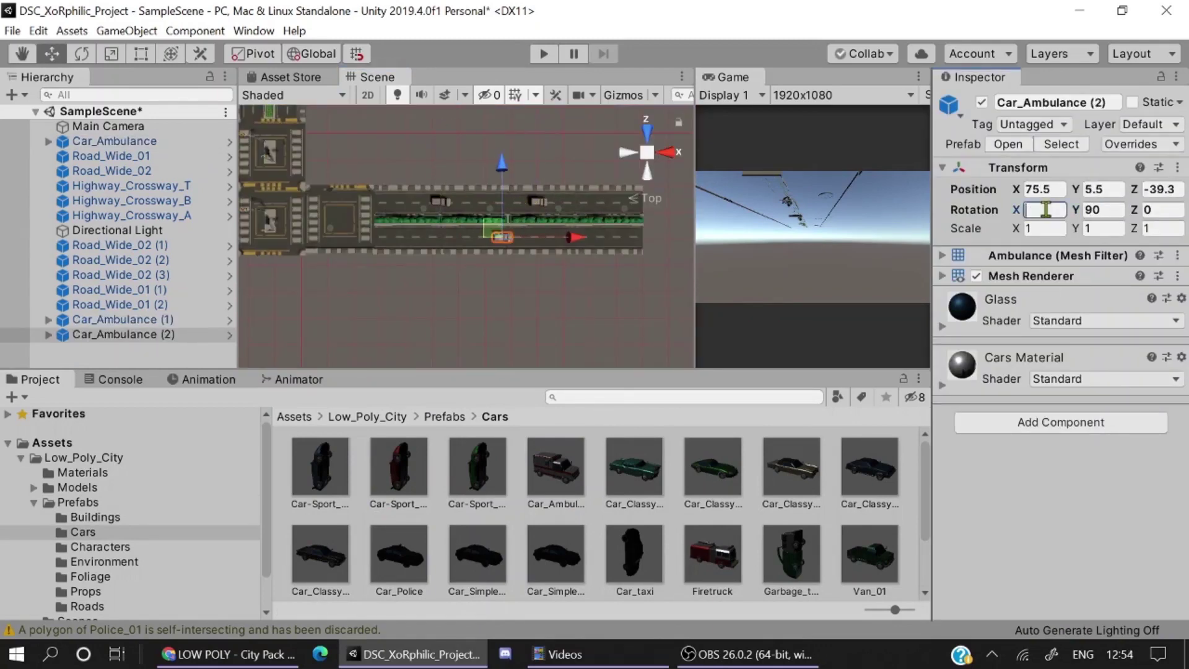
scroll(514, 239, "up", 3)
left_click_drag(604, 249, 592, 251)
left_click(1159, 212)
type("0")
left_click(1103, 210)
type("180")
Step: Place the Car_Classy_01 prefab on the road and put a duplicate of it farther along
left_click(647, 171)
left_click_drag(635, 466, 481, 176)
left_click(647, 133)
left_click(647, 171)
middle_click_drag(427, 138, 466, 143)
key("ctrl+d")
left_click_drag(429, 295, 400, 337)
Step: Add the Firetruck prefab, lower it onto the road and duplicate it
left_click_drag(712, 553, 363, 266)
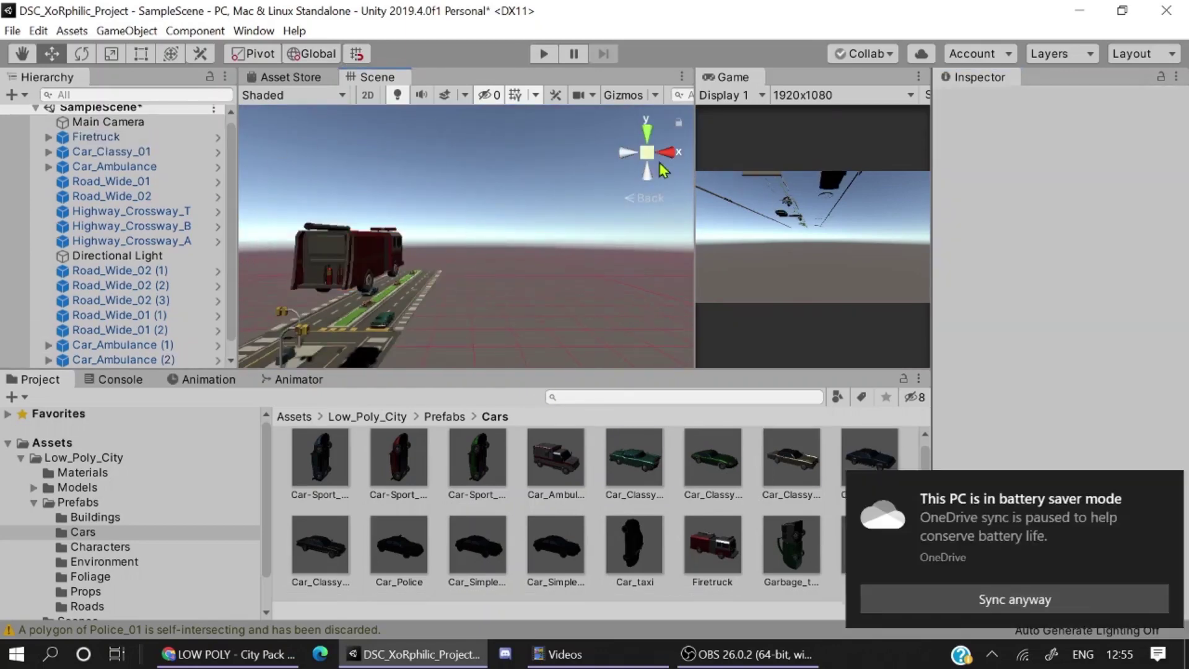
left_click(668, 152)
left_click_drag(545, 216, 545, 260)
key("ctrl+d")
scroll(595, 508, "down", 2)
scroll(595, 508, "up", 2)
Step: Add the Car_Classy_04 prefab, lower it onto the road and duplicate it
left_click_drag(870, 458, 464, 248)
left_click(668, 152)
left_click_drag(496, 297, 520, 373)
key("ctrl+d")
left_click(668, 153)
Step: Place Tree_03 from the Foliage folder on the road's green median and duplicate it repeatedly along the strip
left_click(367, 417)
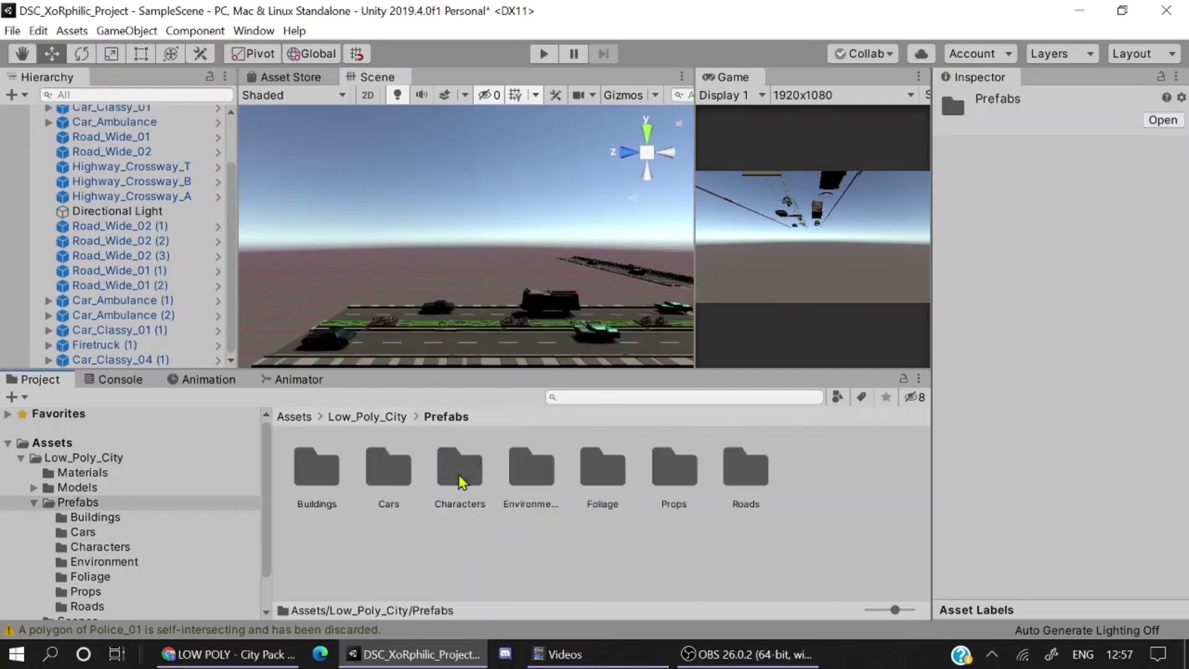
left_click(91, 576)
left_click_drag(477, 548, 486, 281)
left_click(647, 132)
key("ctrl+d")
left_click_drag(471, 186, 566, 231)
key("ctrl+d")
key("ctrl+d")
key("ctrl+d")
Step: Place Book_shop_01 from the Buildings folder beside the road and duplicate it
left_click(94, 517)
left_click_drag(398, 471, 545, 310)
key("ctrl+d")
left_click(647, 170)
Step: Place Church_01 beside the road at about X 70, Y 4.9, Z -61.7 and duplicate it with a Y rotation of 90
left_click_drag(555, 470, 340, 199)
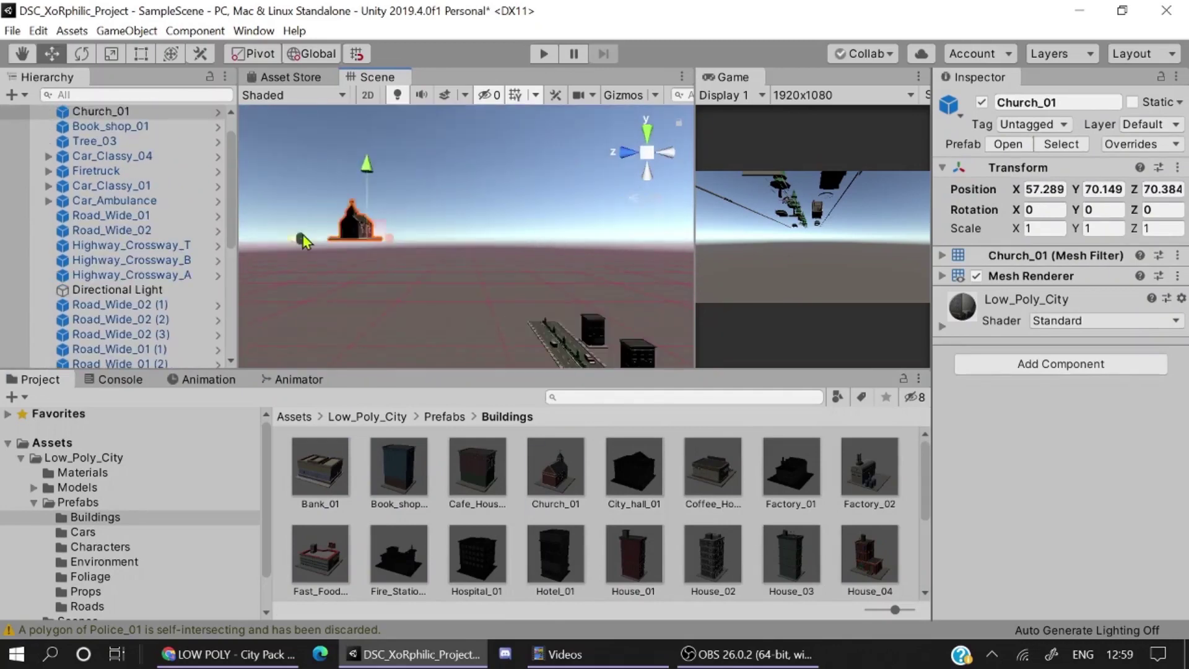
left_click(647, 132)
left_click(647, 171)
left_click(101, 110)
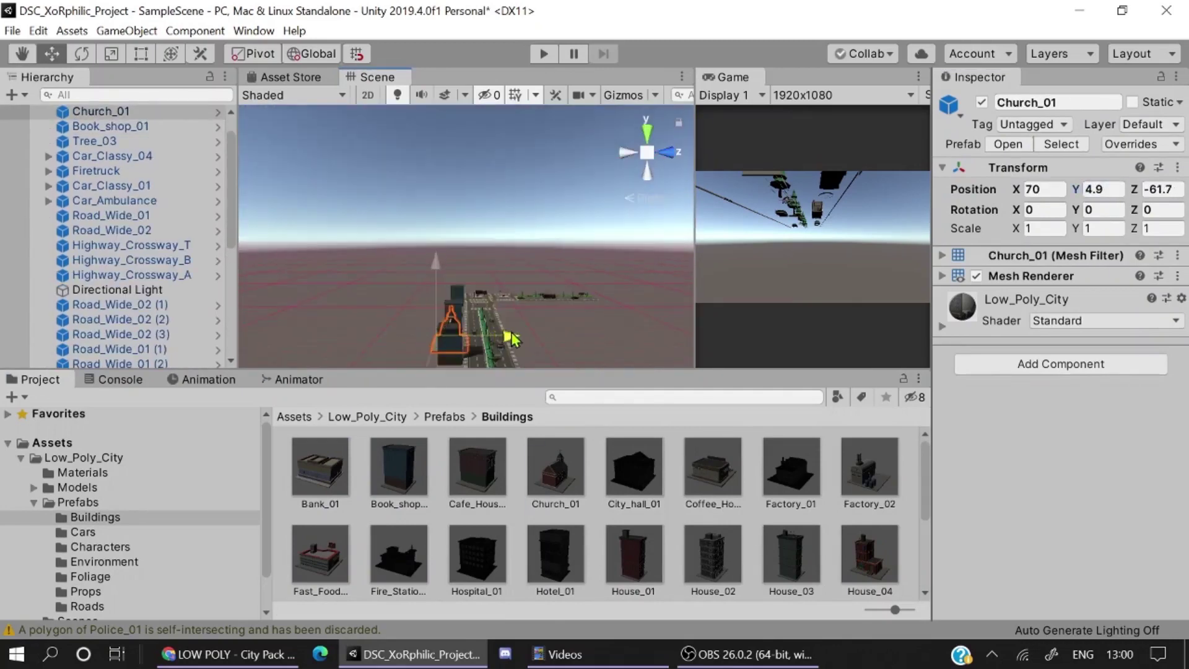
key("ctrl+d")
left_click(1103, 210)
type("90")
Step: Place Hotel_01 near the crossways at about X 27.7, Y 4.9, Z -17.6 and duplicate it
left_click_drag(555, 554, 434, 279)
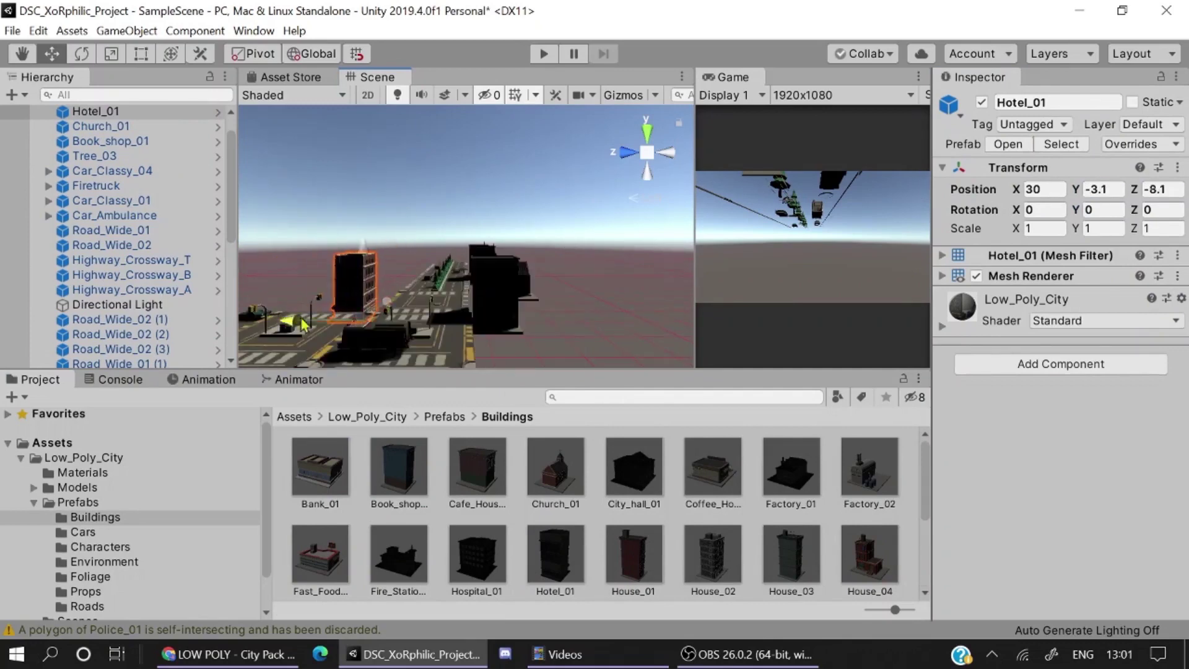
key("ctrl+d")
left_click(646, 132)
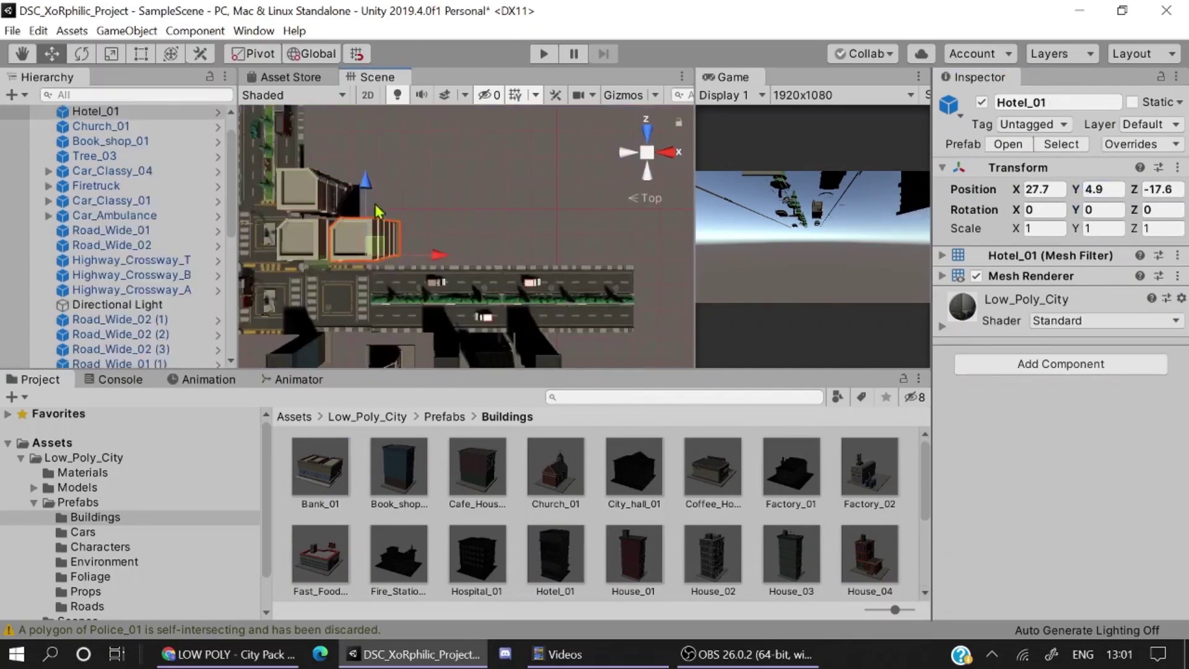
left_click(432, 239)
Step: Add the Fire_Station_01 prefab and another Book_shop_01 to the row of buildings along the road
left_click_drag(399, 555, 446, 285)
left_click_drag(399, 458, 470, 297)
right_click_drag(471, 297, 468, 311)
left_click(647, 132)
left_click(473, 279)
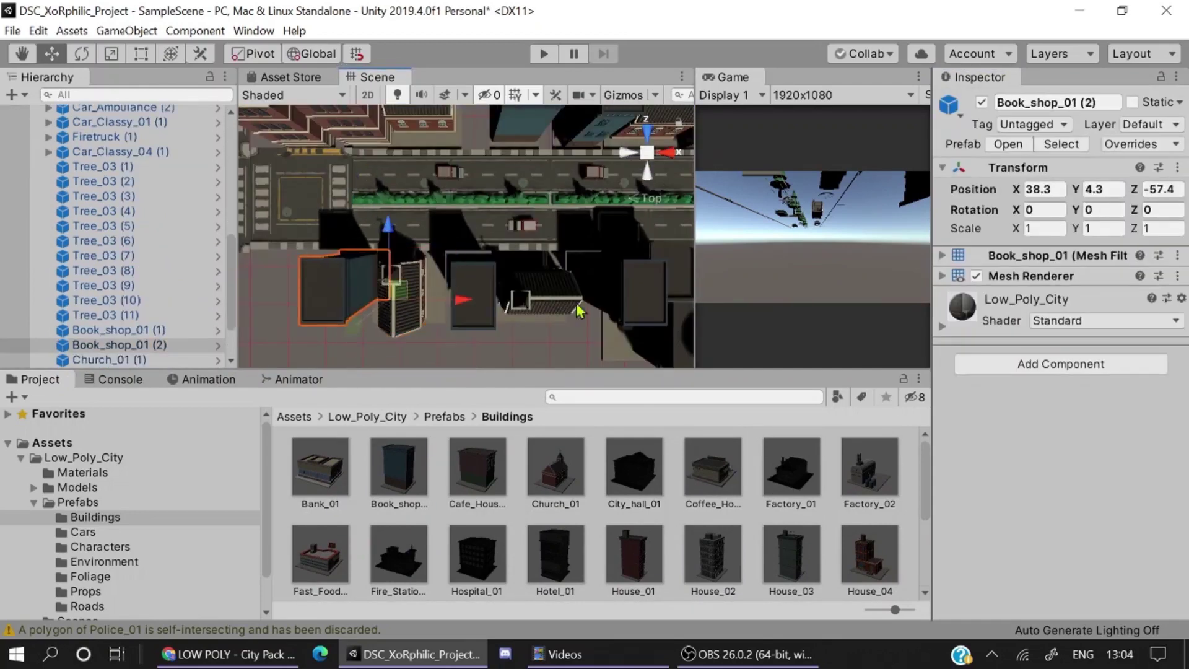
Step: Line the street with further Hotel_01 and Book_shop_01 buildings and adjust their positions
left_click_drag(556, 555, 483, 267)
left_click(577, 207)
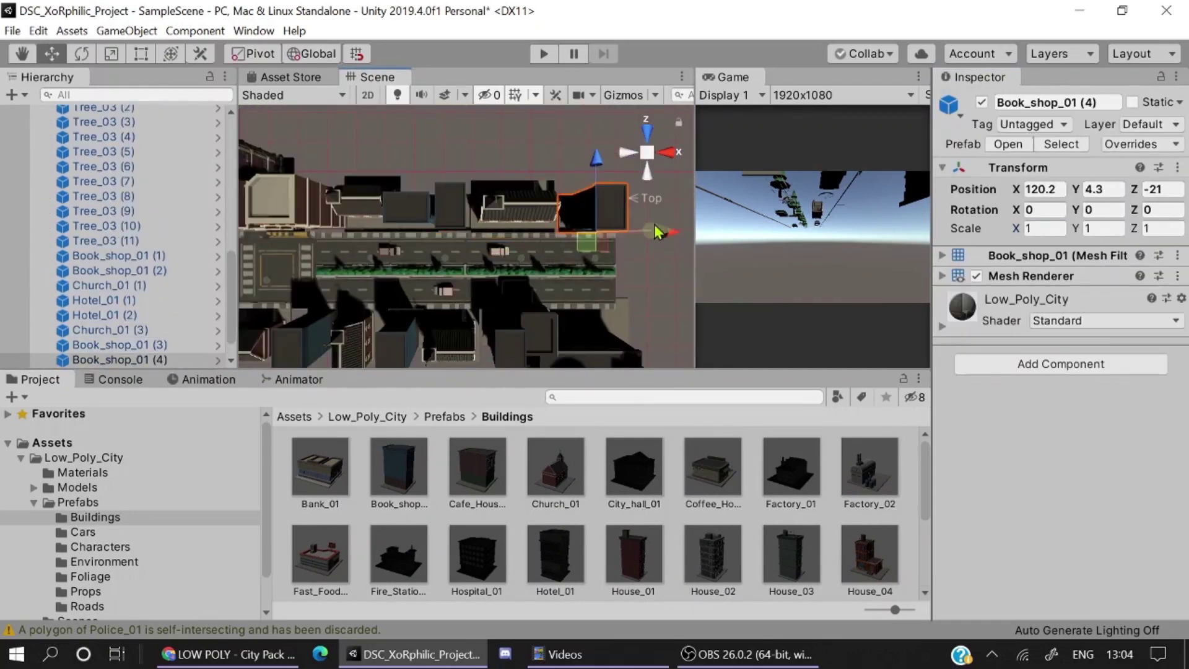
left_click(469, 240)
left_click_drag(464, 188, 464, 173)
Step: Add another Car_Ambulance from the Cars folder to the street and set its Y rotation to 90
left_click(83, 532)
left_click_drag(556, 467, 455, 272)
left_click(1105, 210)
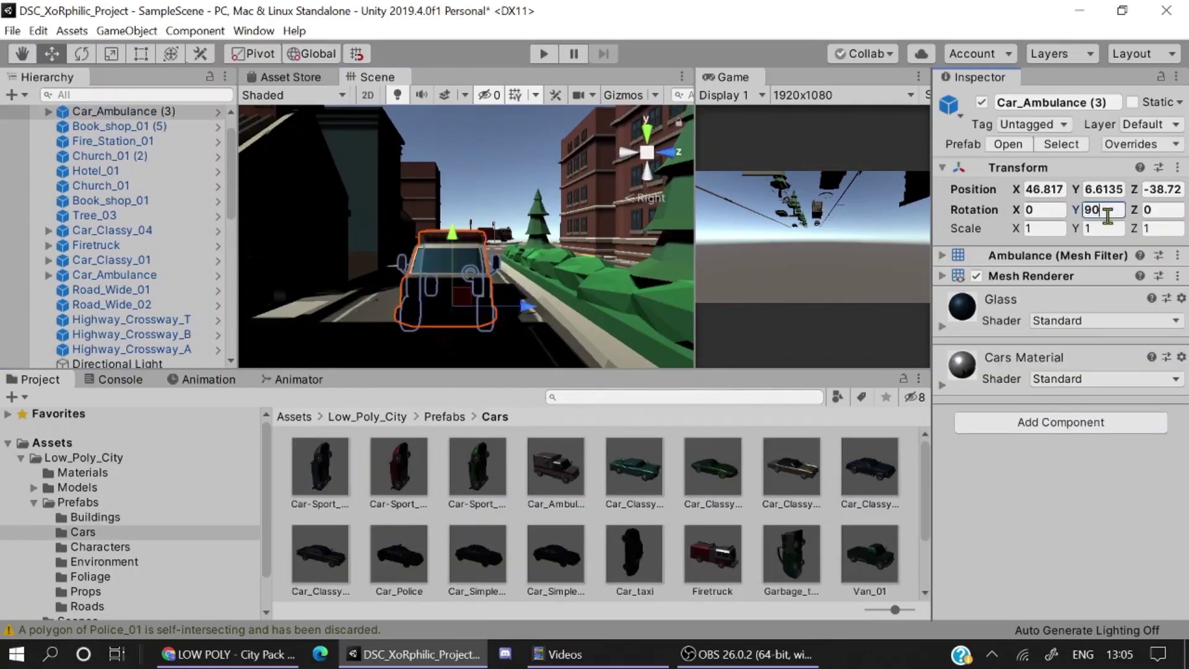
Step: Place Car_Classy_02 with a Y rotation of -90, duplicate it with a Y rotation of 90 and add another ambulance
left_click_drag(713, 467, 483, 272)
left_click(1101, 210)
type("-90")
middle_click_drag(519, 322, 520, 276)
left_click_drag(379, 193, 380, 208)
key("ctrl+d")
left_click(1103, 210)
type("90")
left_click_drag(556, 467, 409, 254)
Step: Place Cone_01 from the Props folder on the street and duplicate it five times to form a row across the road
left_click(86, 592)
left_click_drag(791, 467, 595, 305)
key("ctrl+d")
left_click(571, 319)
key("ctrl+d")
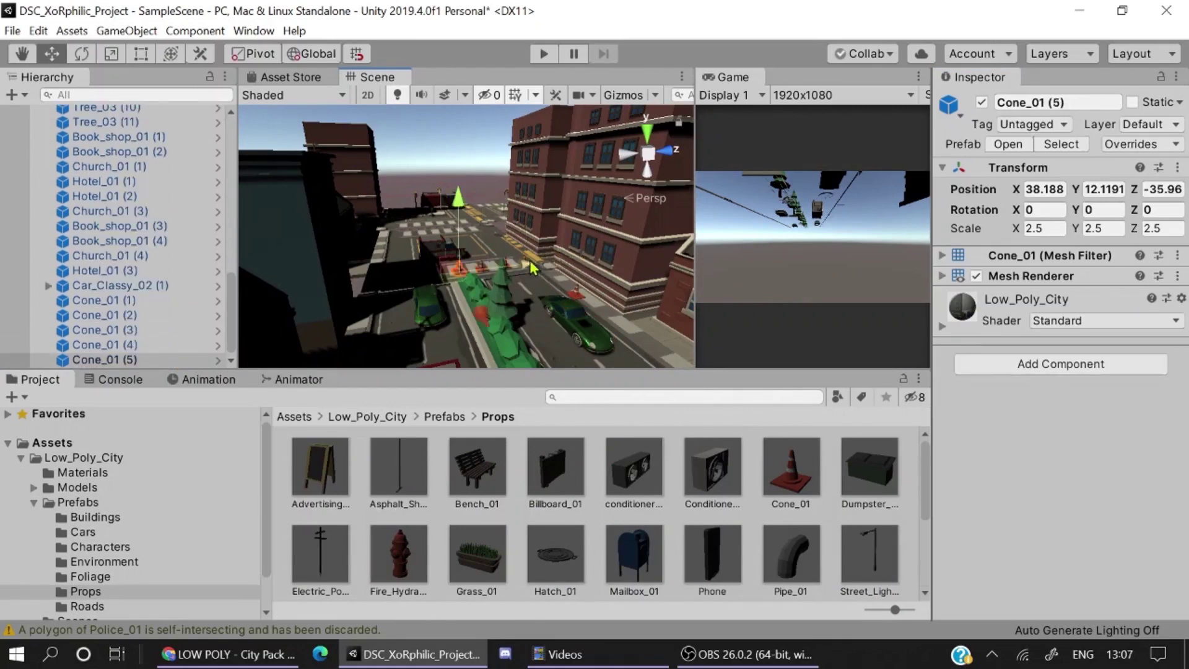
left_click_drag(530, 265, 452, 298)
Step: Select an object on the street from the top view, set its X scale to 1.5 and duplicate it
left_click(647, 131)
left_click(451, 310)
left_click(517, 305)
left_click(1044, 230)
type("1.5")
key("ctrl+d")
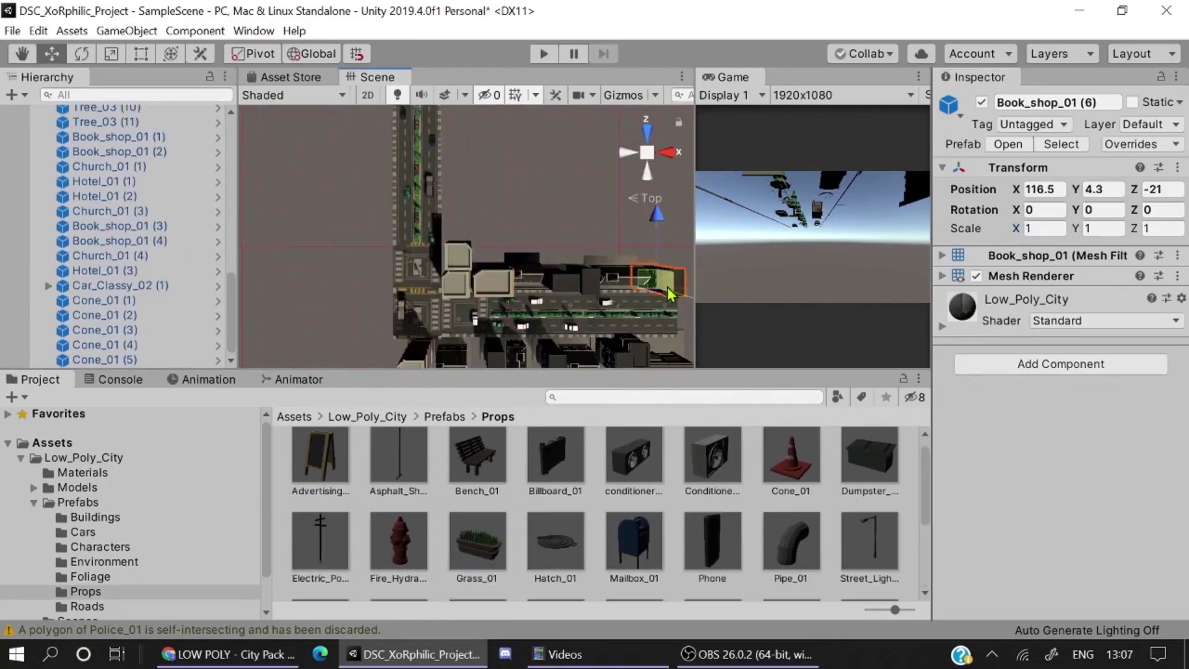
Step: Duplicate a building beside the crossroads and move the copy farther along the adjoining street
left_click(447, 239)
scroll(459, 248, "up", 3)
key("ctrl+d")
left_click_drag(463, 131, 463, 86)
left_click_drag(471, 205, 512, 276, "alt")
Step: Place Skyscraper_05 from the Buildings folder behind the street buildings, duplicate it and move the copy beside it along the X axis
left_click(95, 517)
scroll(597, 472, "down", 5)
left_click_drag(869, 549, 587, 228)
left_click(647, 131)
left_click_drag(586, 159, 586, 247)
left_click(647, 172)
left_click_drag(544, 207, 544, 284)
key("ctrl+d")
left_click_drag(618, 360, 675, 360)
left_click_drag(569, 241, 616, 318, "alt")
left_click(611, 353)
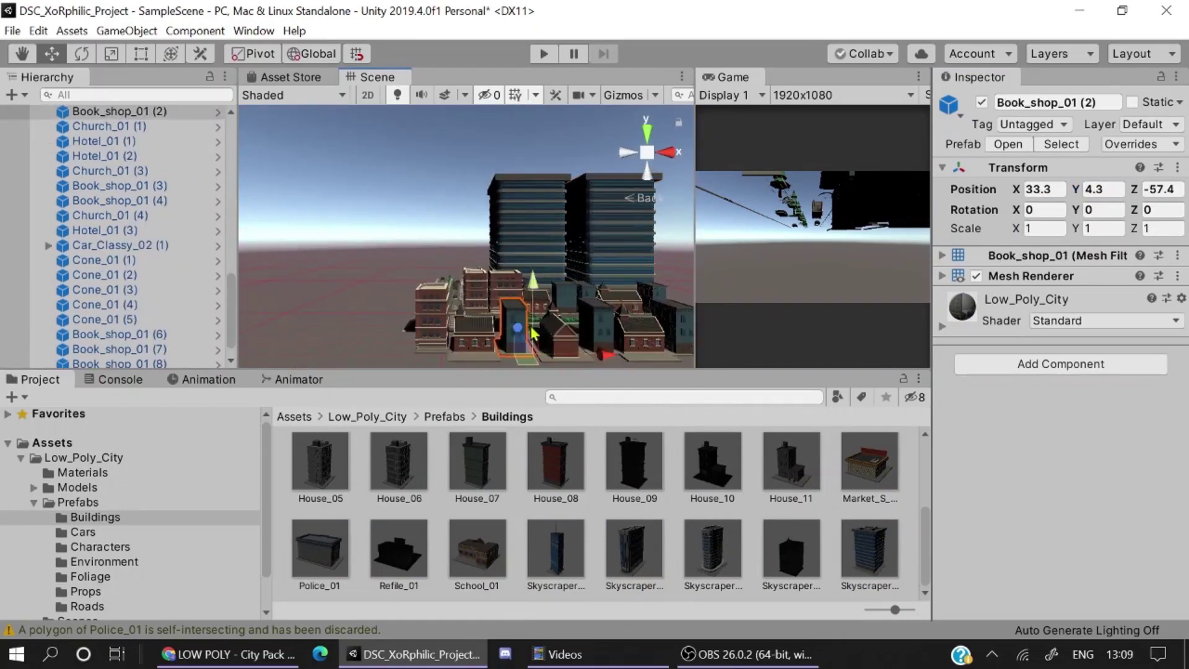
Step: Place Skyscraper_01 from the Buildings folder in the city and set its Y position to 4.9
left_click(470, 308)
left_click_drag(695, 235, 744, 235)
middle_click_drag(533, 267, 485, 230)
left_click_drag(555, 548, 372, 297)
left_click(1106, 190)
type("4.9")
Step: Reposition Skyscraper_01 from the top view beside the street and scale it to 0.6 on all axes
left_click(696, 131)
left_click_drag(598, 146, 532, 139)
left_click(1103, 229)
type("0.6")
left_click_drag(489, 267, 403, 347, "alt")
left_click_drag(792, 548, 354, 279)
key("Delete")
Step: Place House_10 from the Buildings folder in the scene, lower it and position it near the street from the top view
scroll(713, 514, "up", 2)
left_click_drag(713, 547, 527, 266)
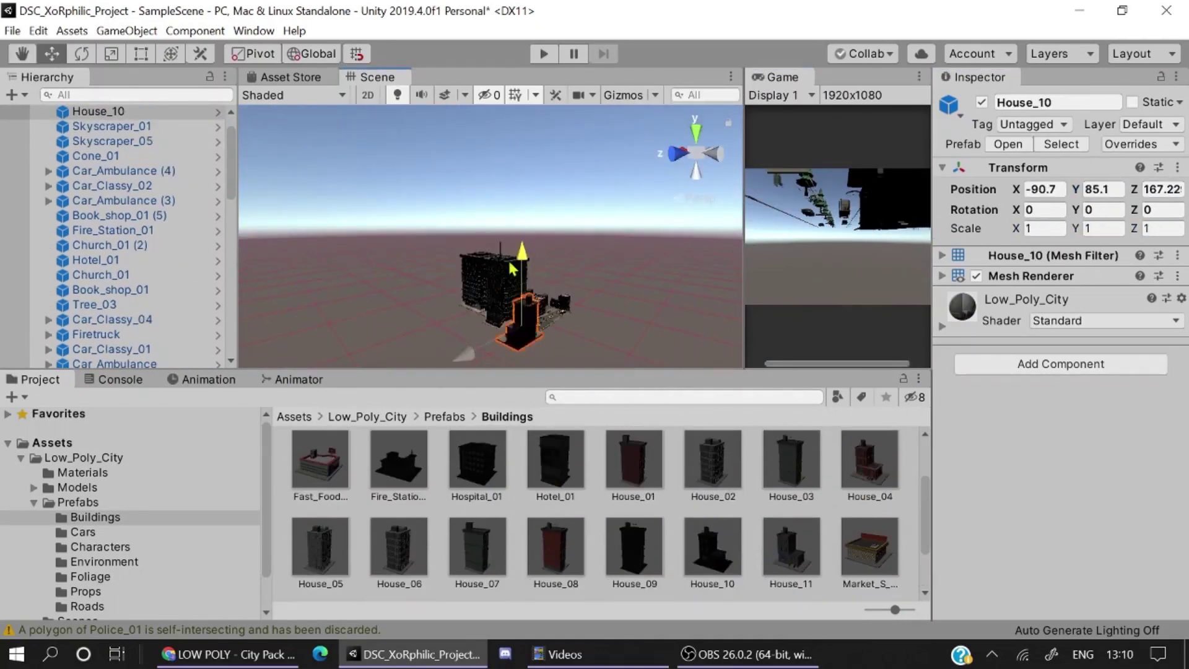
left_click_drag(526, 218, 526, 248)
left_click(695, 132)
left_click_drag(473, 112, 474, 167)
Step: Shift Skyscraper_01 along the X axis beside the street
left_click_drag(544, 240, 591, 242)
key("Delete")
scroll(595, 278, "up", 3)
left_click(615, 318)
left_click(608, 247)
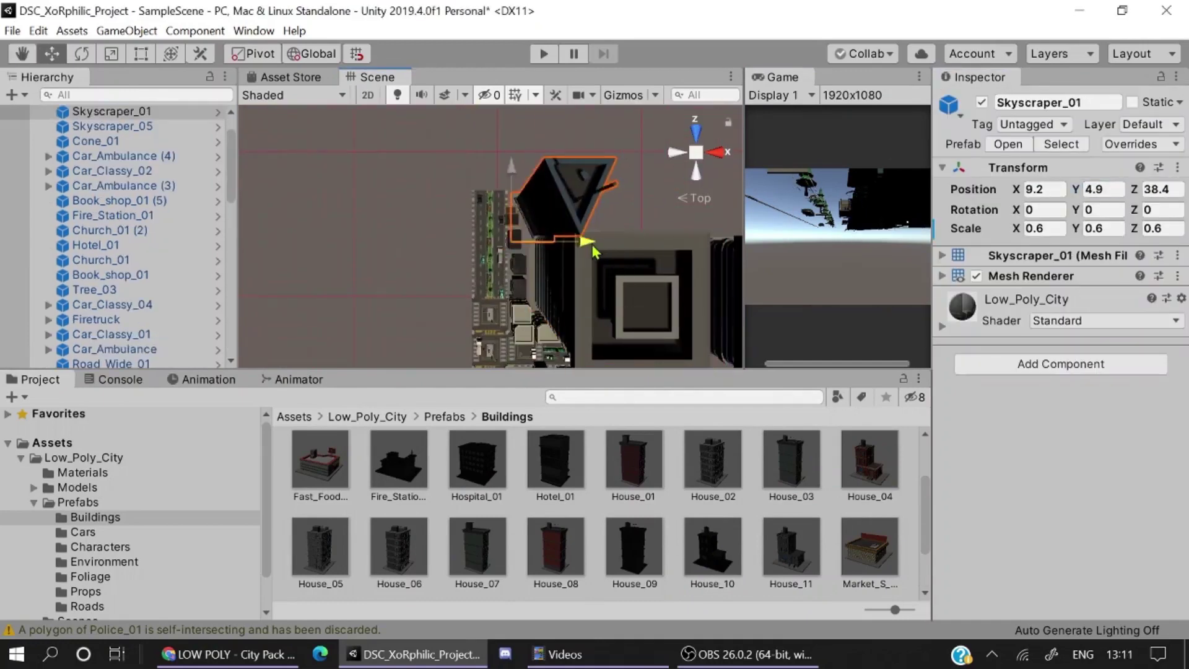
left_click(546, 297)
left_click_drag(558, 322, 592, 234, "alt")
left_click(471, 272)
Step: Frame the street crossing in the Scene view and align the Main Camera with that view
left_click_drag(744, 194, 793, 195)
scroll(117, 236, "up", 2)
left_click(108, 126)
left_click(127, 31)
left_click(154, 369)
left_click_drag(574, 268, 578, 311, "alt")
left_click(127, 31)
left_click(155, 370)
Step: Enlarge the Game view and run the scene to check the camera's view of the city, stopping it again
left_click_drag(744, 204, 374, 204)
left_click(544, 54)
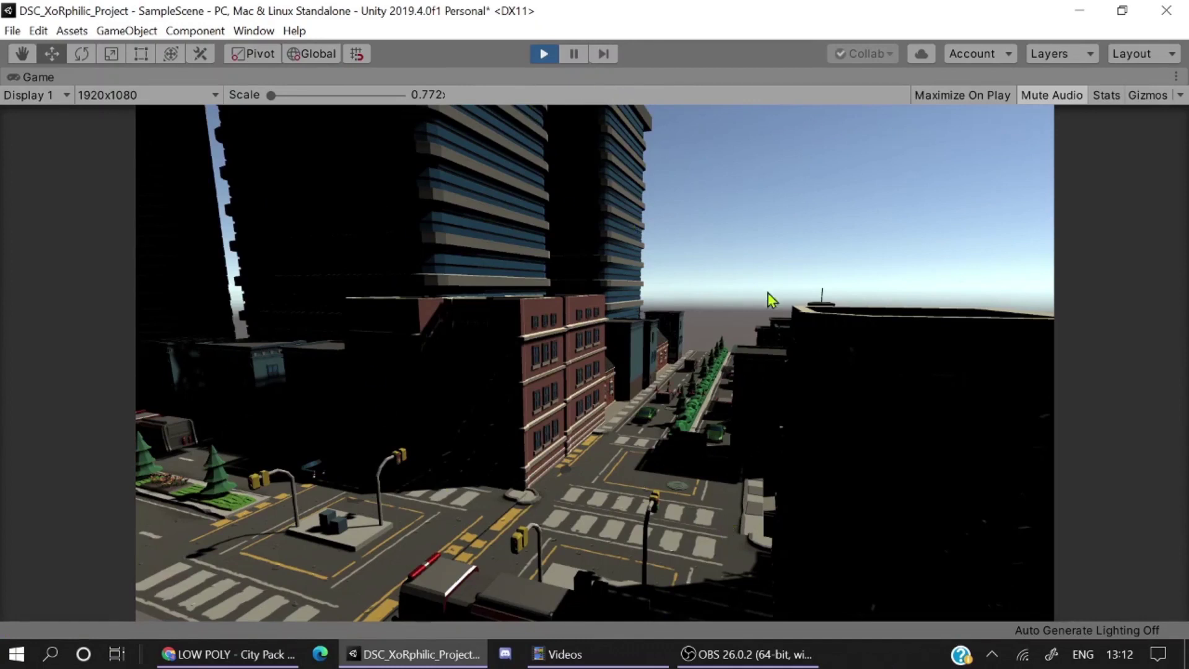
left_click(543, 53)
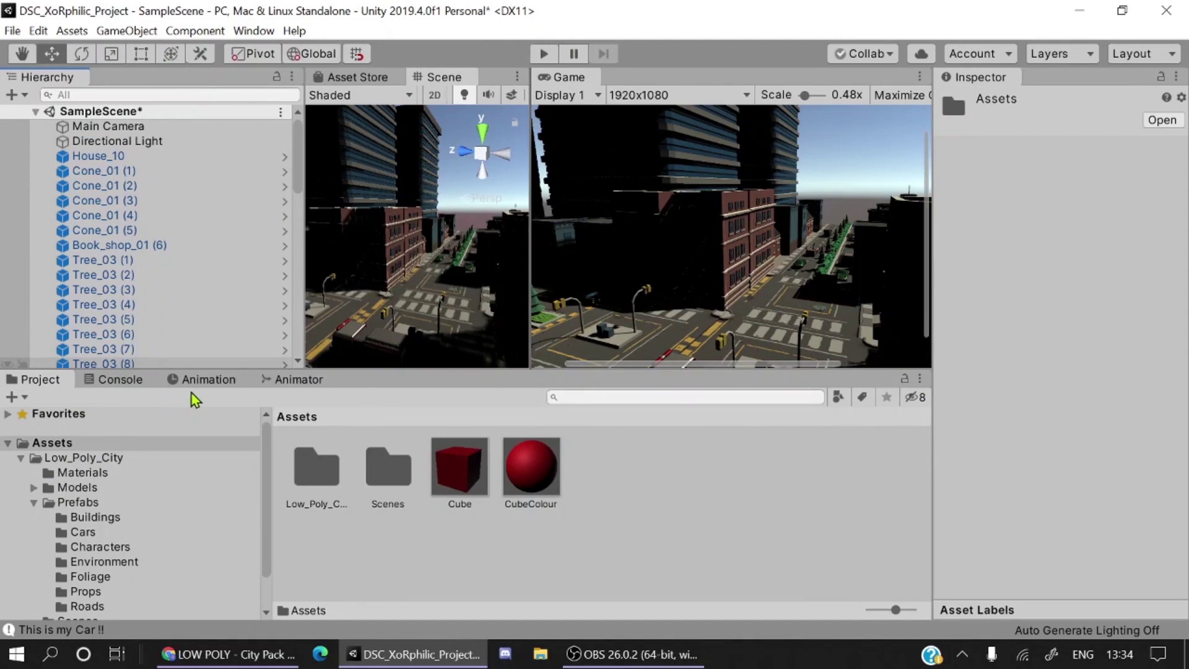
Step: Create an empty game object and name it Environments
left_click(11, 96)
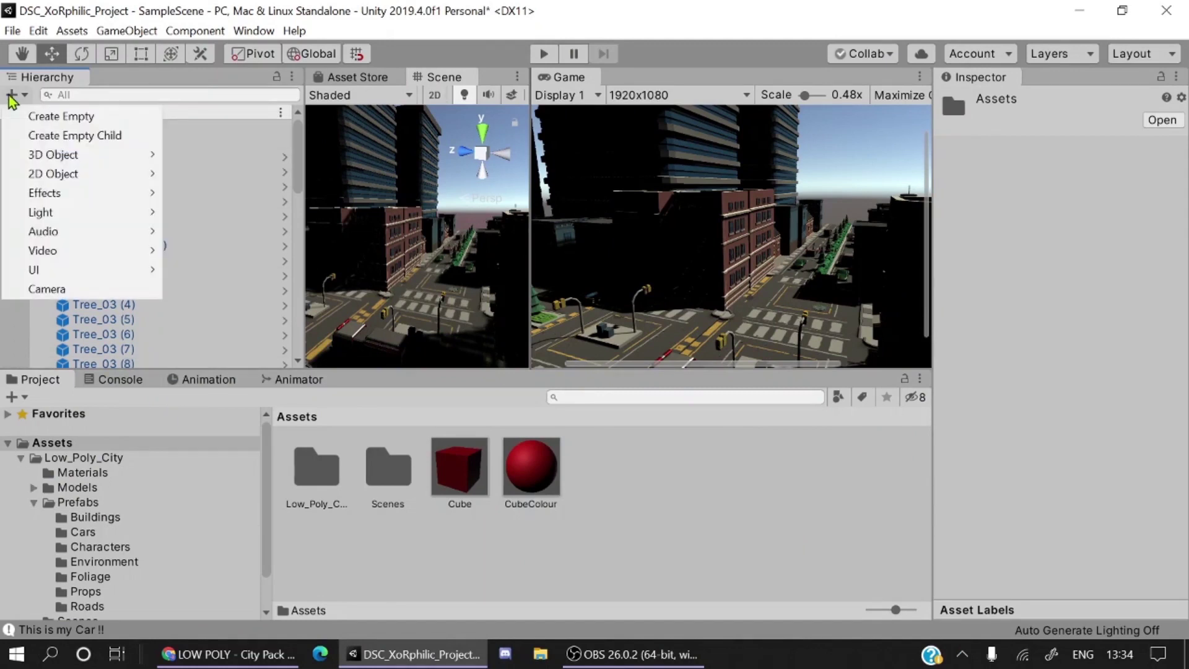
left_click(84, 117)
left_click(1090, 102)
key("BackSpace")
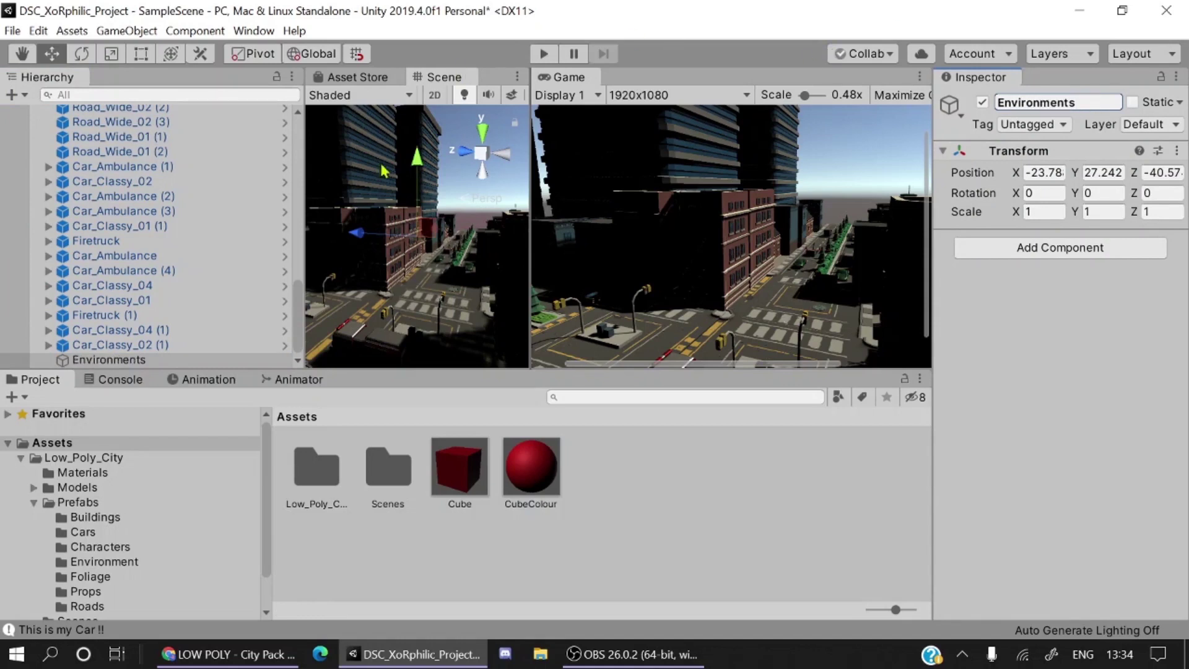
Step: Make all objects from House_10 through Road_Wide_01 (2) children of Environments and collapse the group
scroll(142, 158, "up", 20)
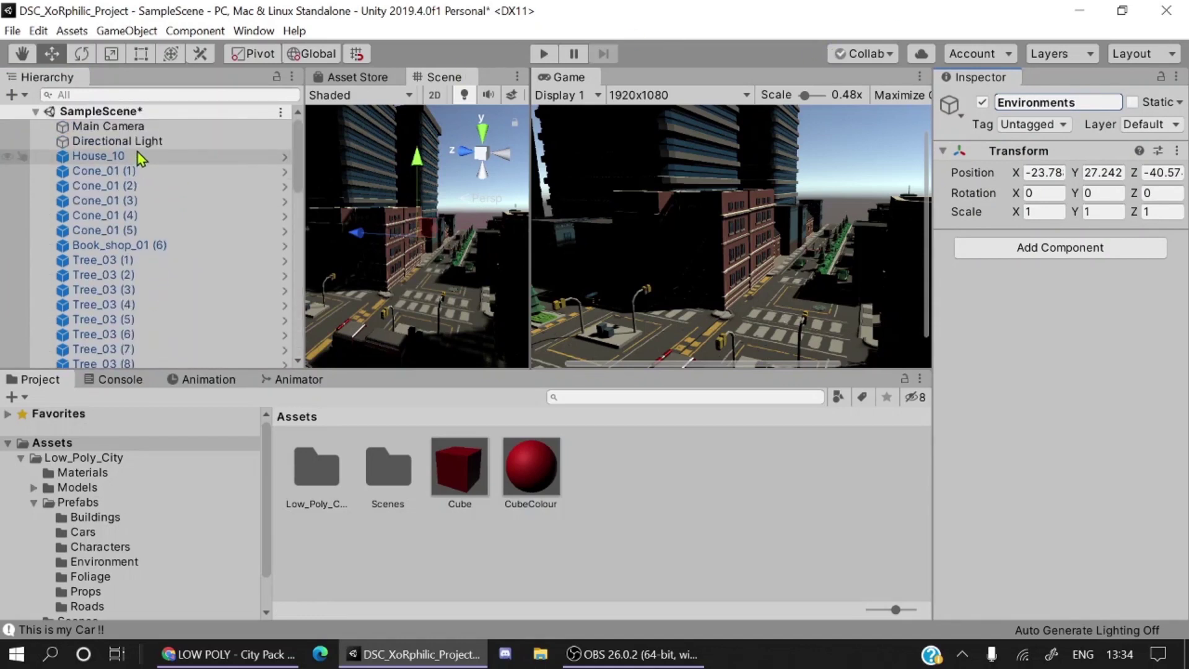
left_click(142, 157)
scroll(140, 158, "down", 4)
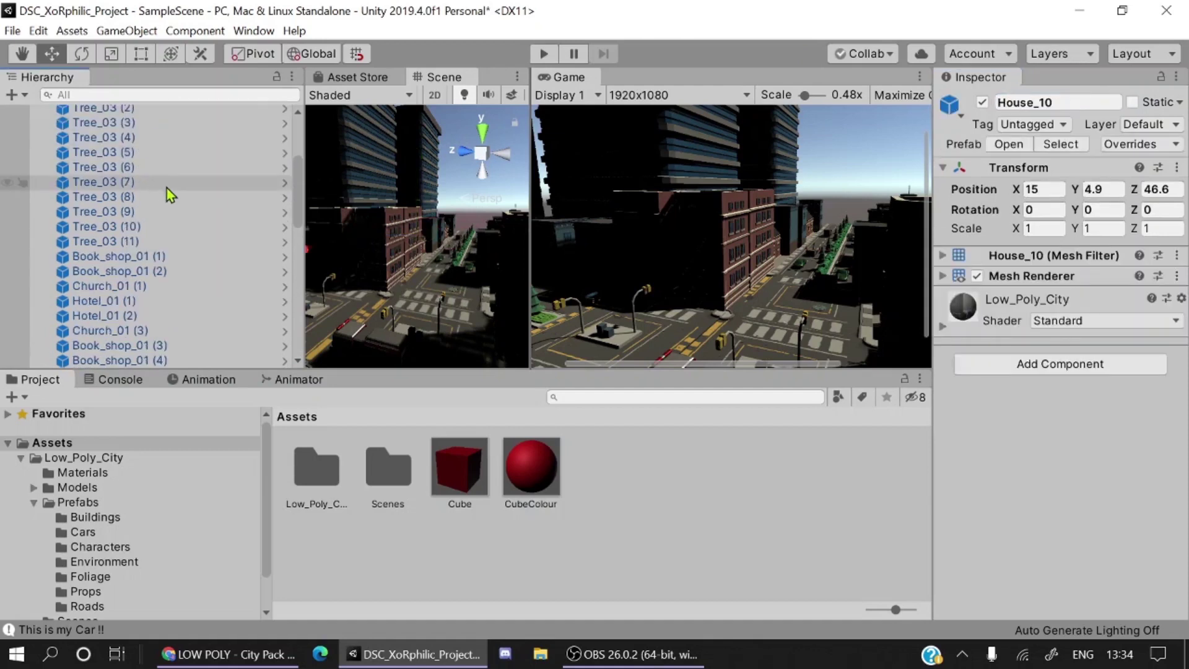
scroll(167, 195, "down", 4)
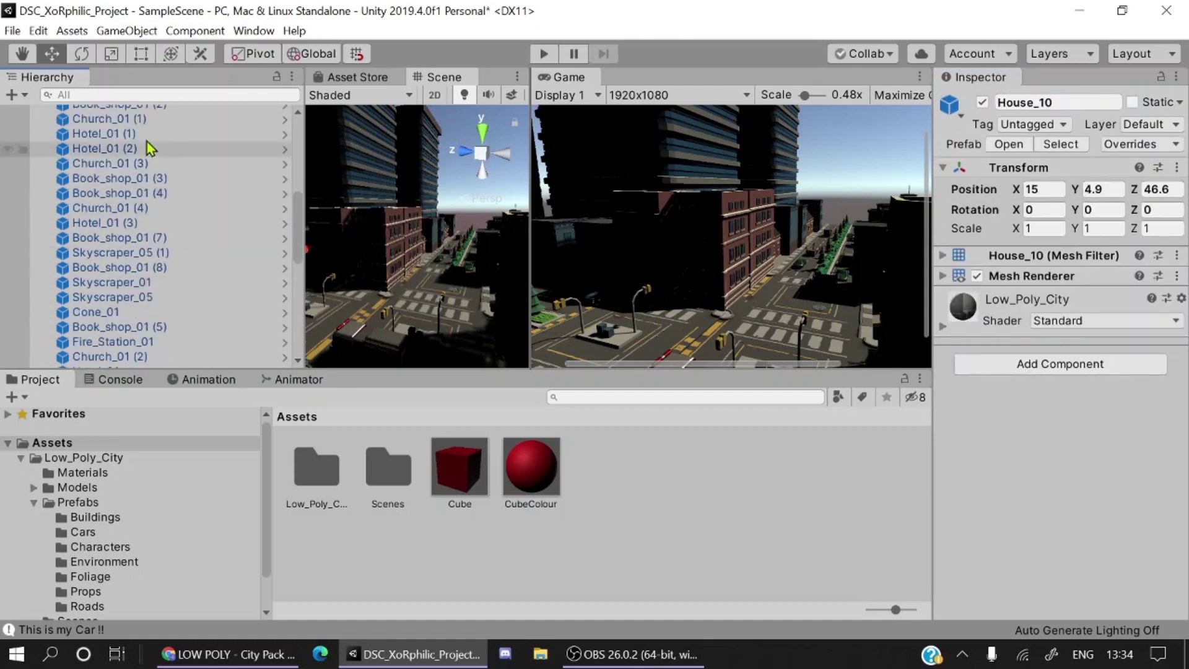
scroll(150, 179, "up", 7)
scroll(136, 198, "down", 6)
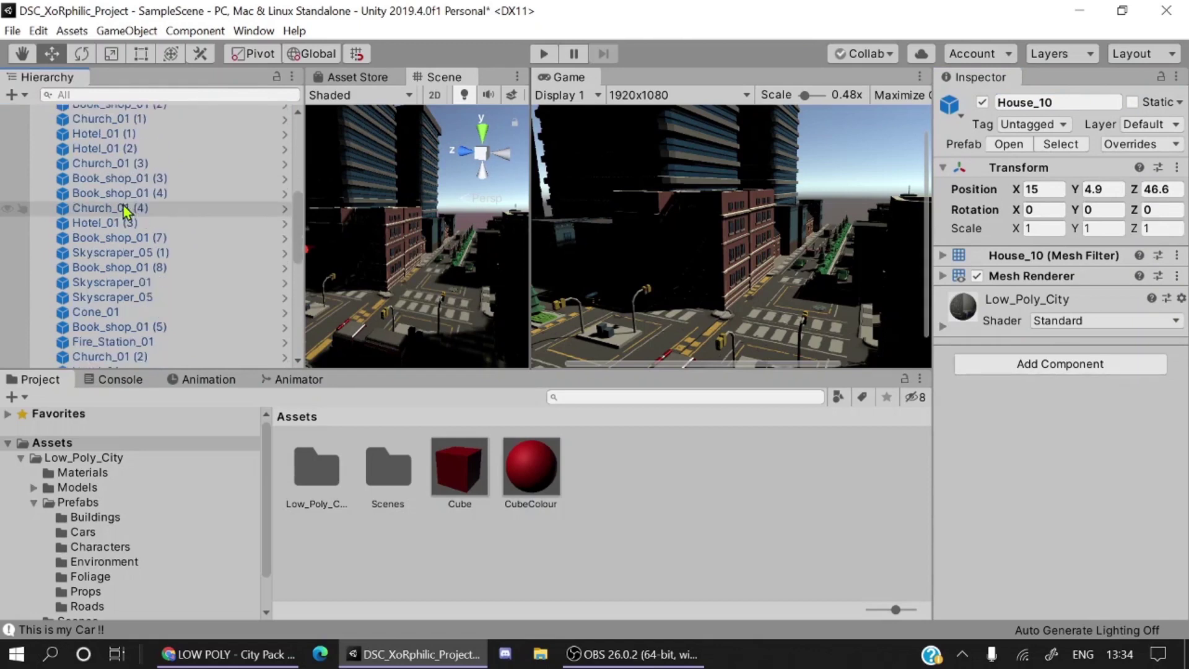
scroll(127, 210, "down", 5)
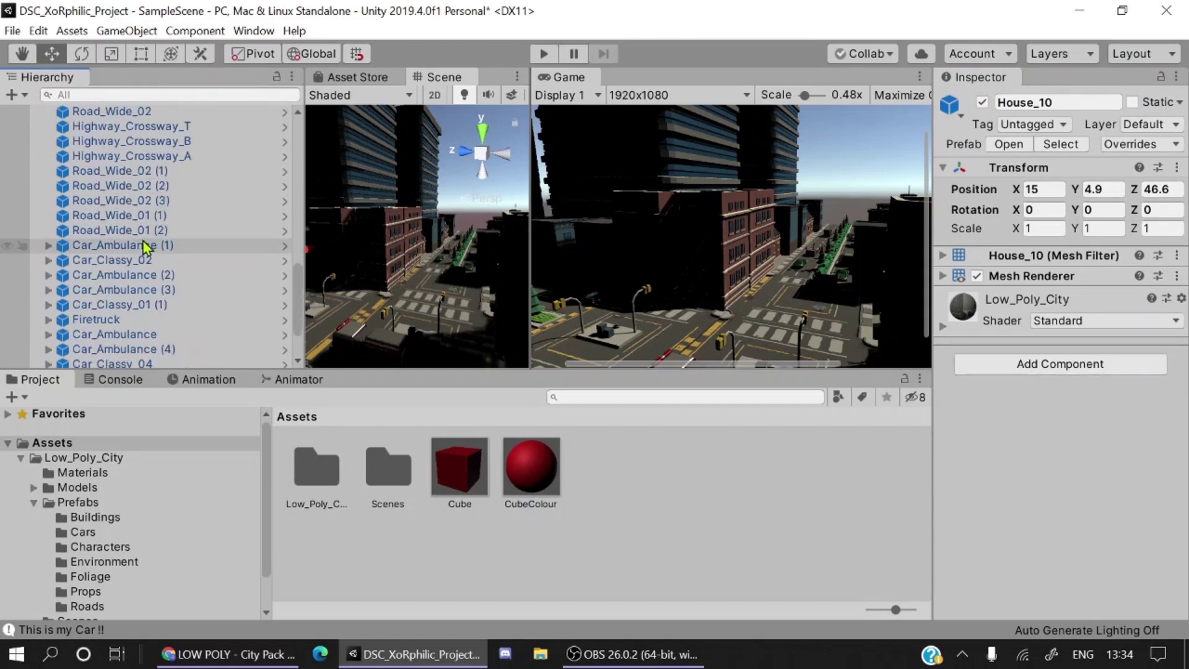
left_click(144, 230, "shift")
scroll(184, 158, "down", 2)
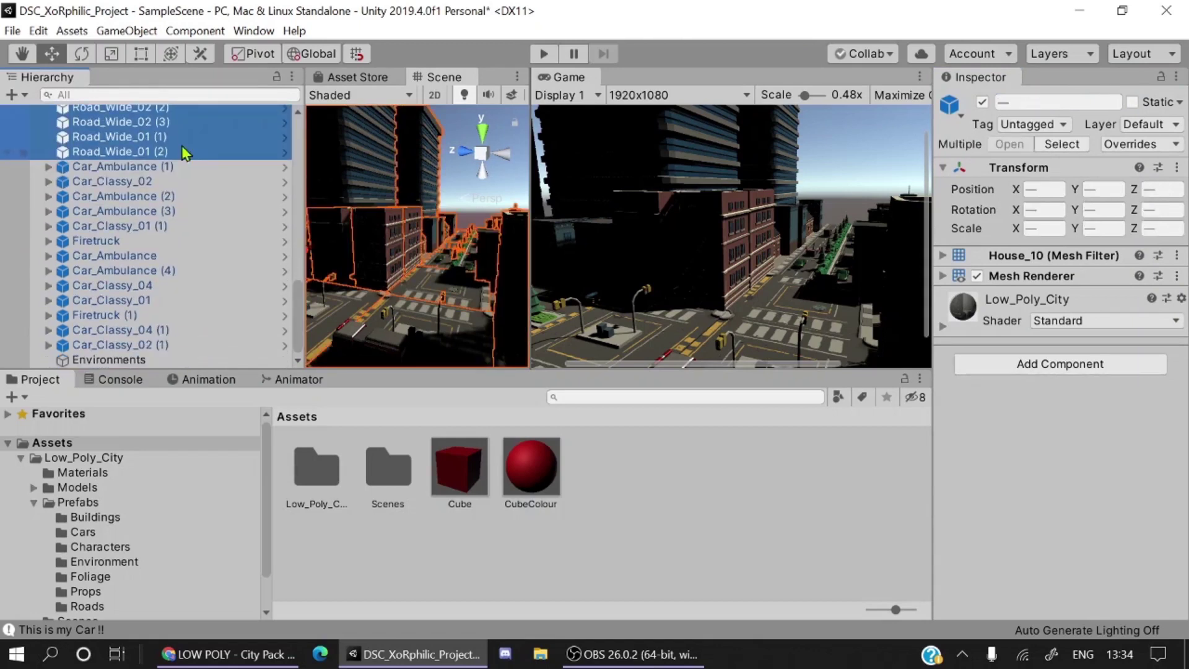
left_click_drag(162, 142, 128, 361)
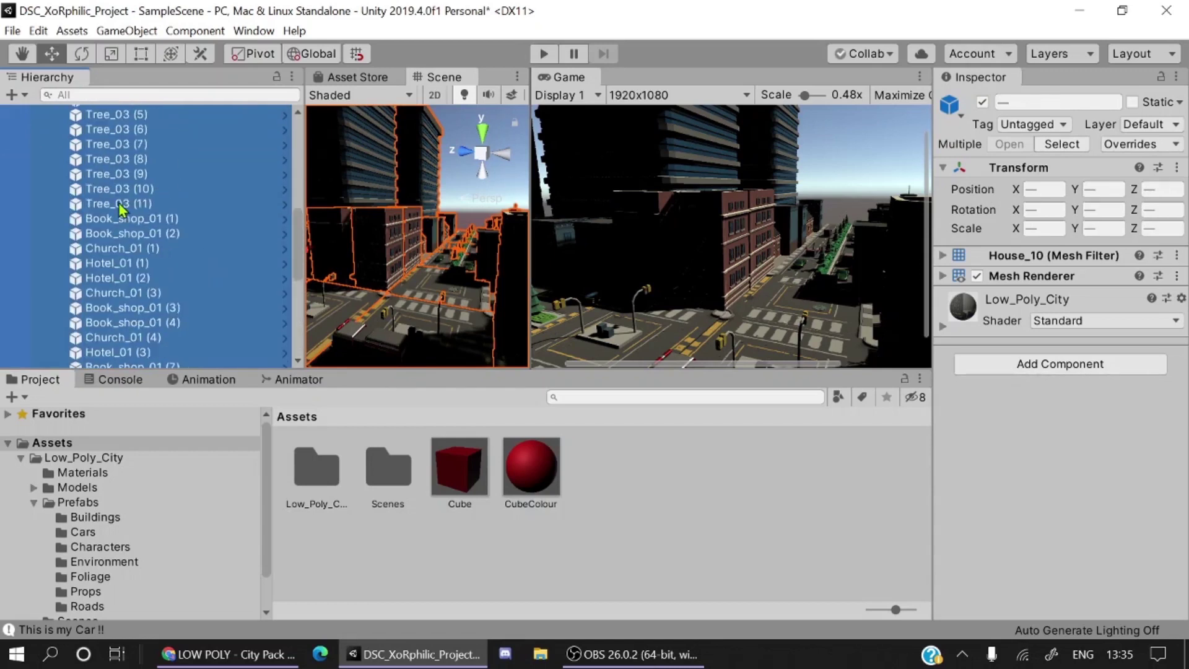
left_click(49, 215)
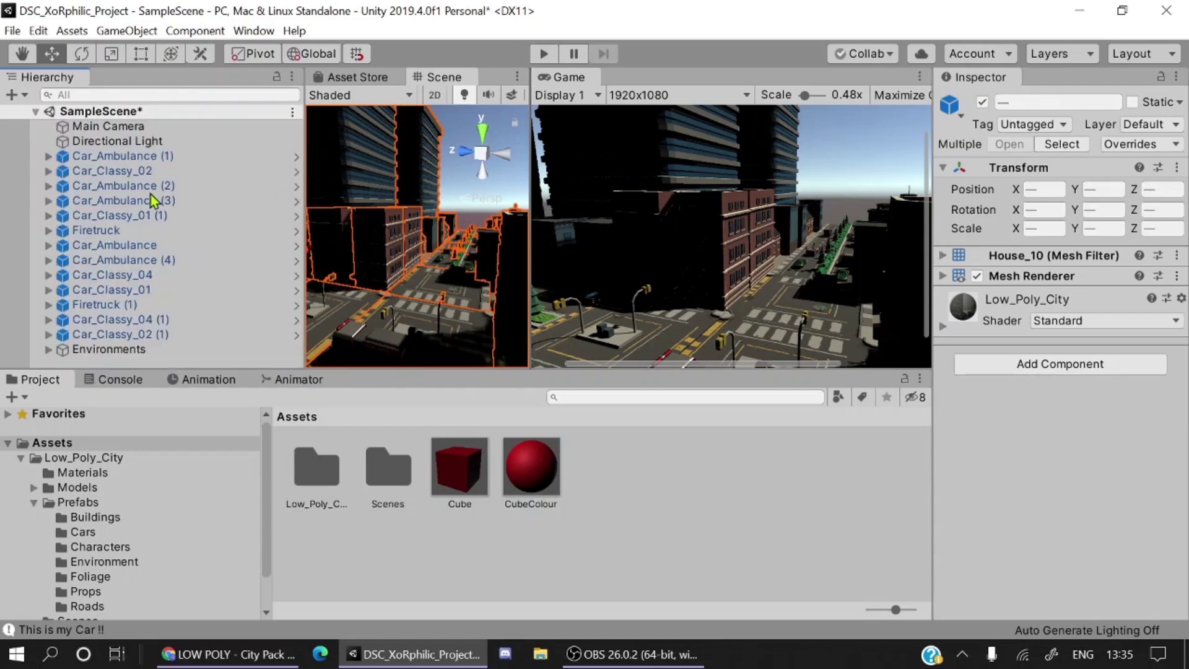
Step: Create another empty game object and name it Cars
left_click(15, 94)
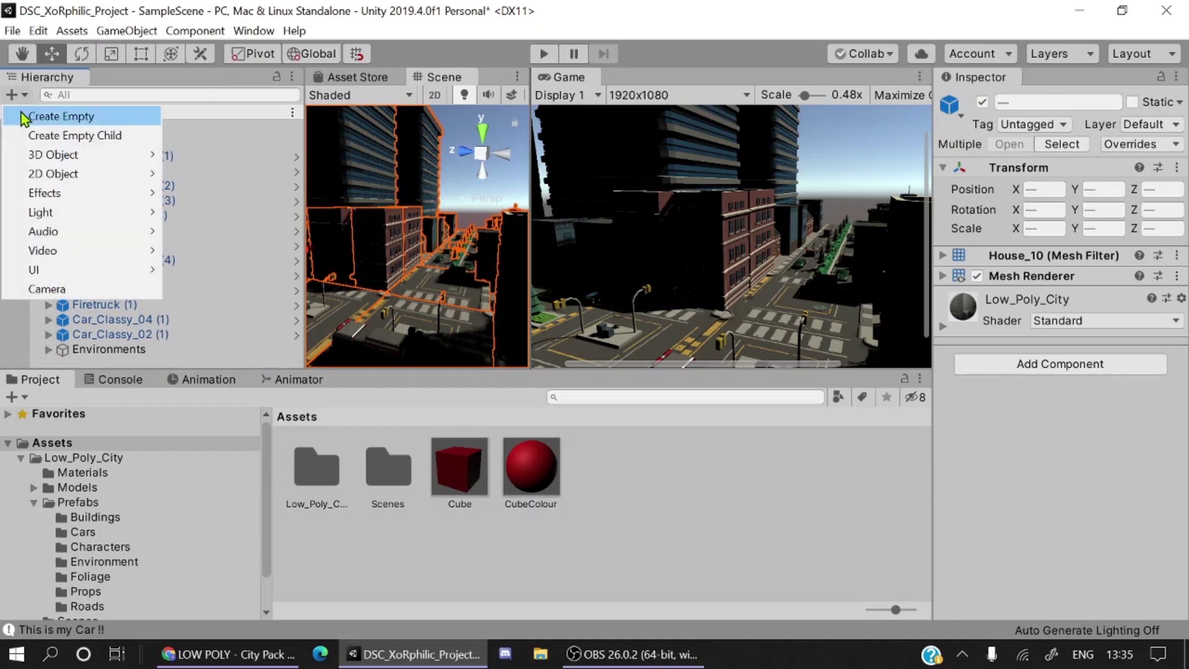
left_click(26, 117)
left_click(1081, 103)
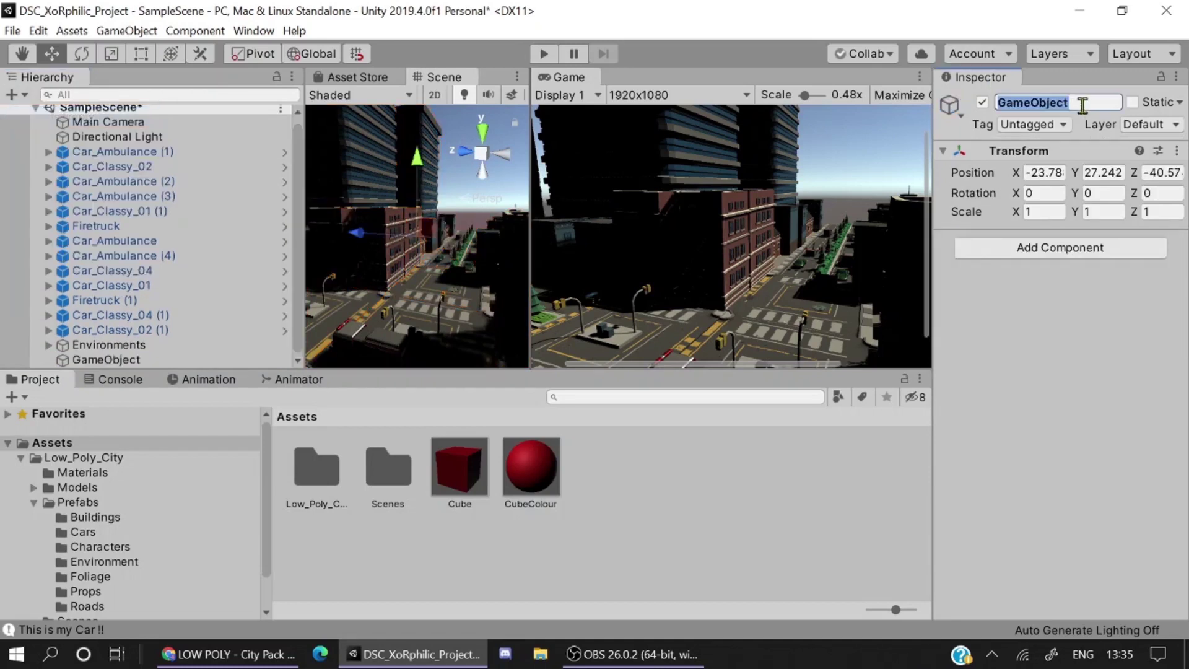
key("BackSpace")
key("Return")
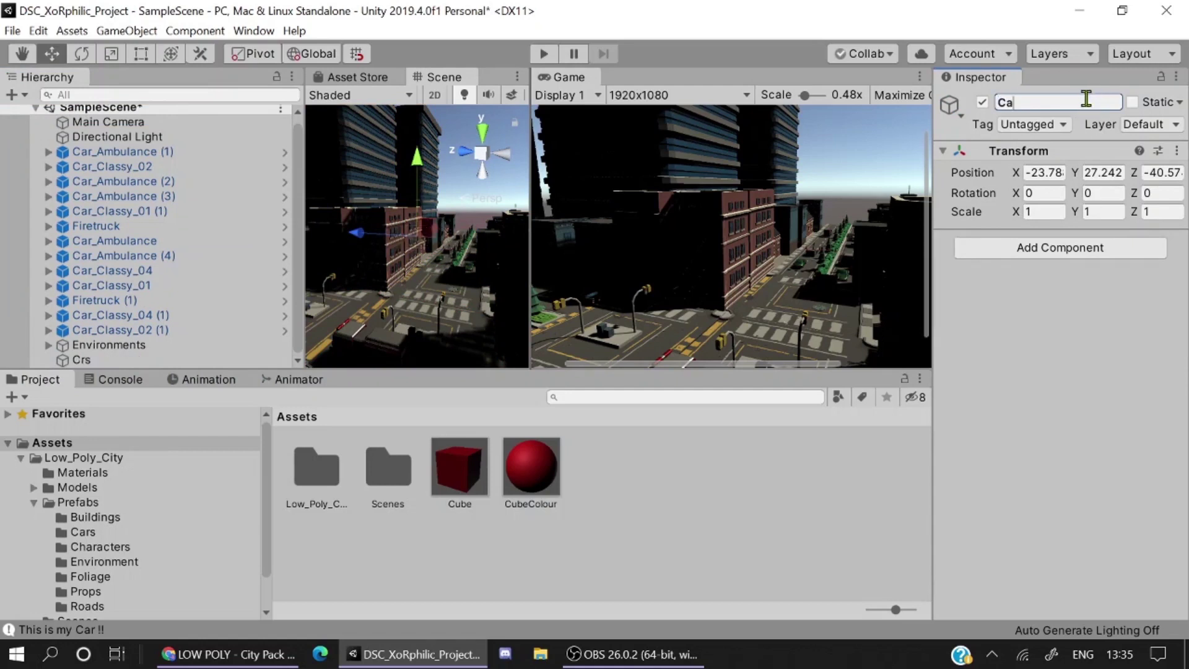
Step: Make all vehicles from Car_Ambulance (1) through Car_Classy_02 (1) children of Cars
left_click(168, 155)
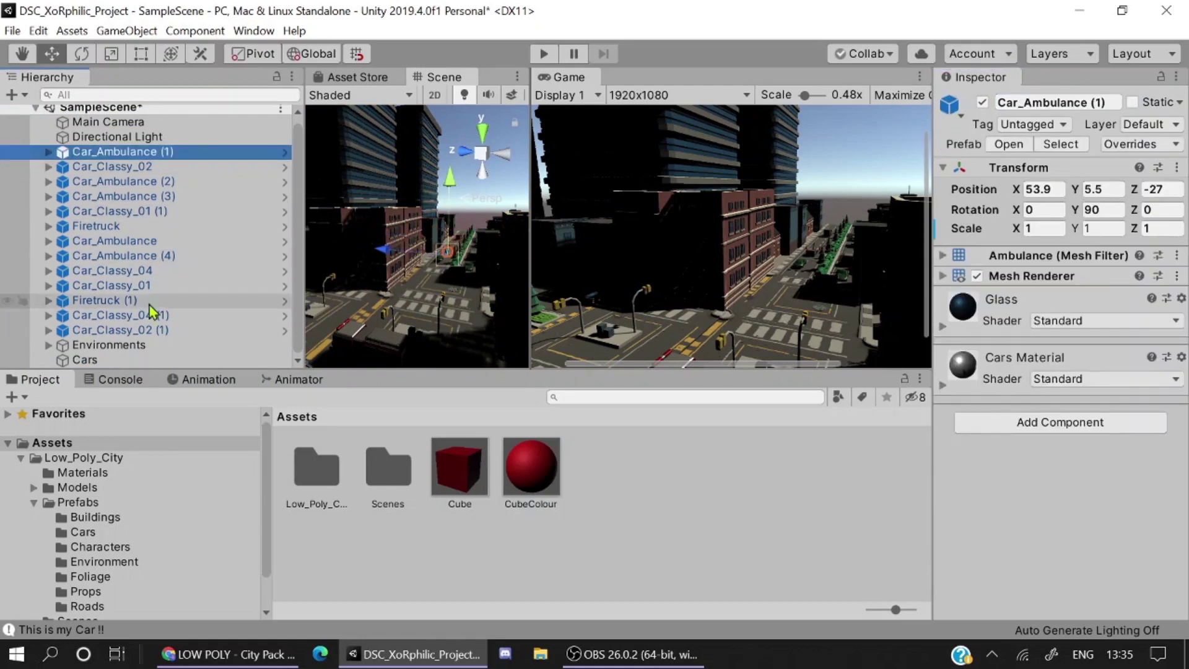
left_click(158, 330, "shift")
left_click_drag(158, 244, 118, 358)
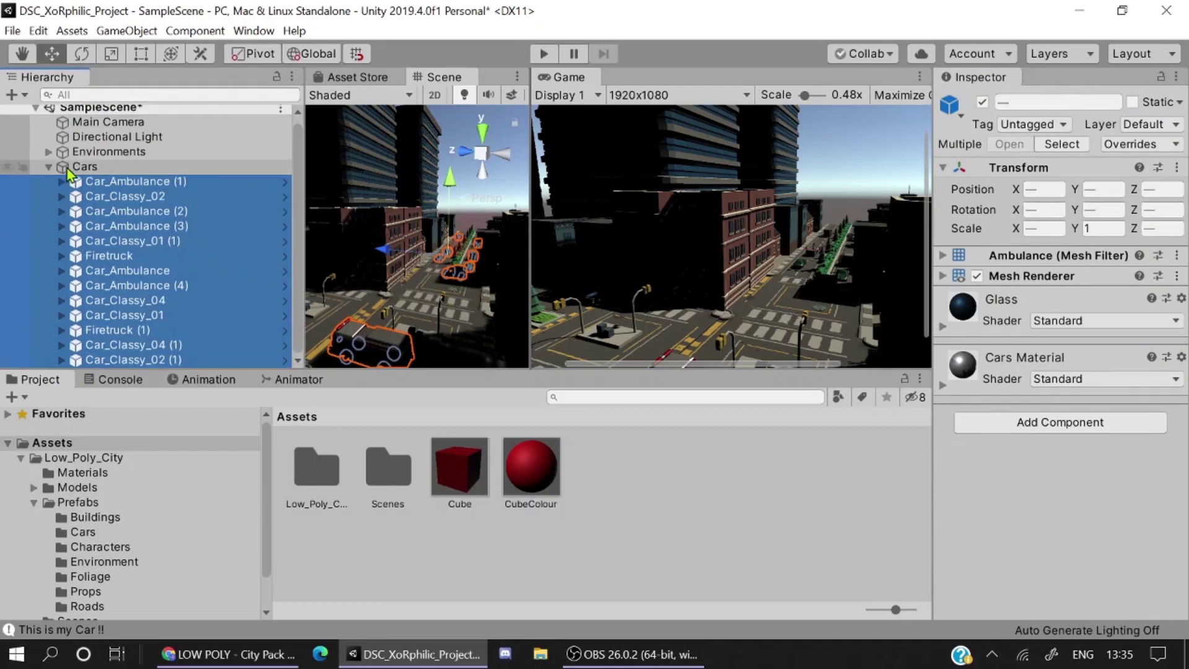
left_click(49, 167)
left_click(109, 217)
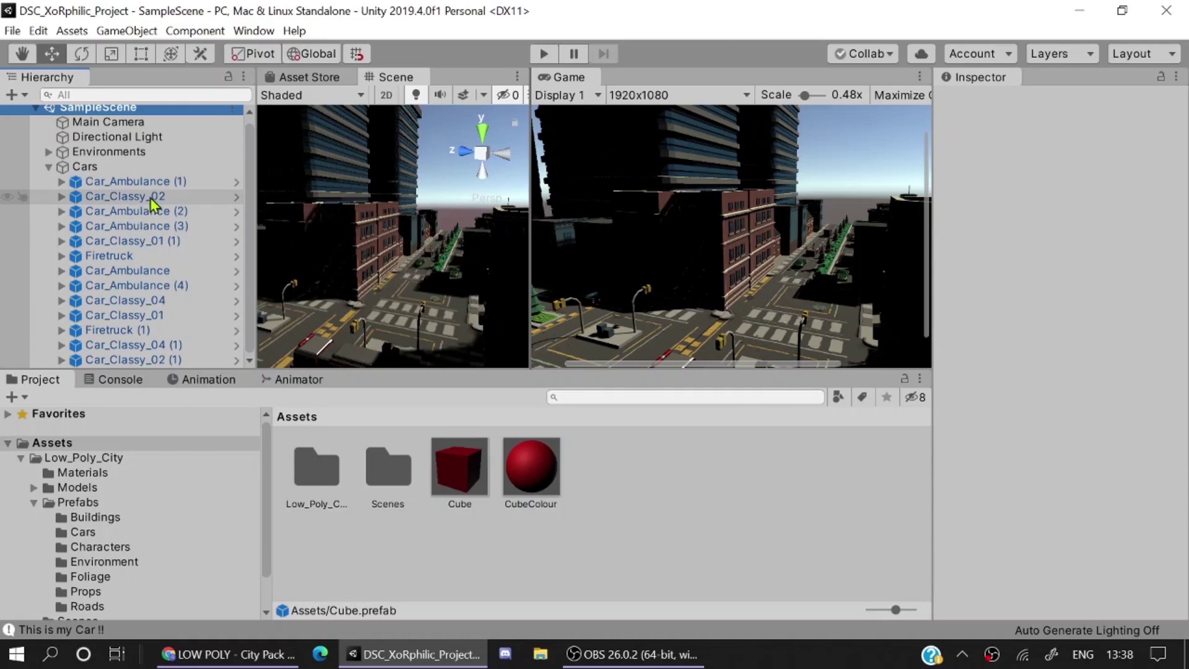
Step: Create a new script component named FireTructController on the Firetruck in the Cars group
left_click(135, 257)
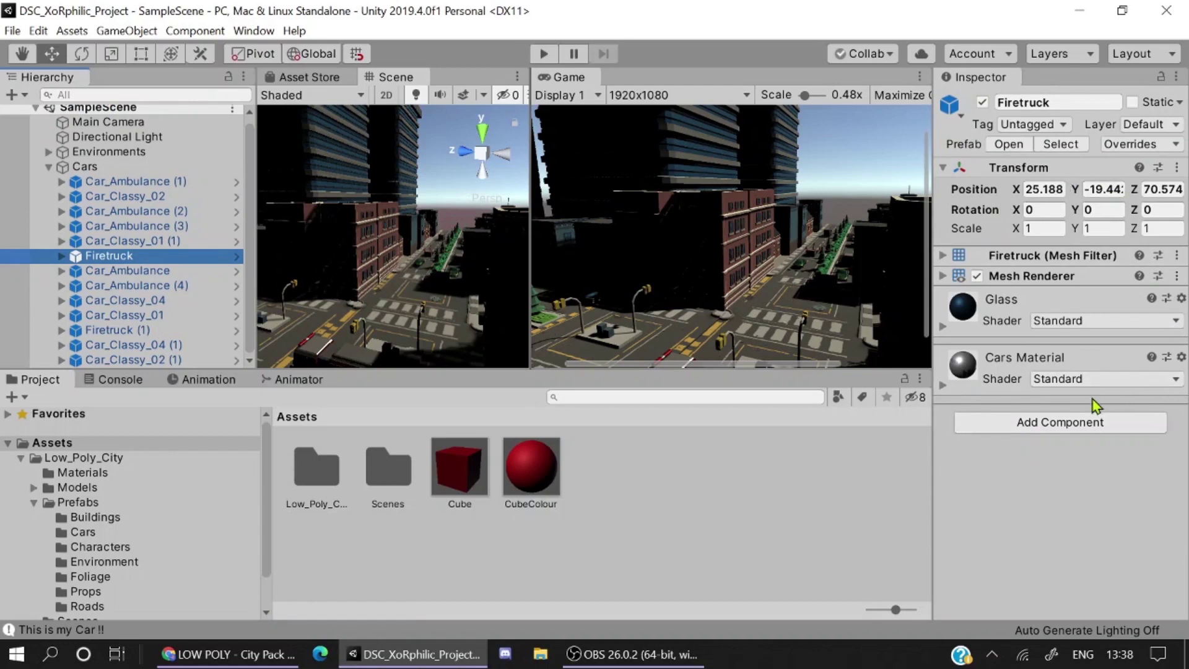
left_click(1061, 424)
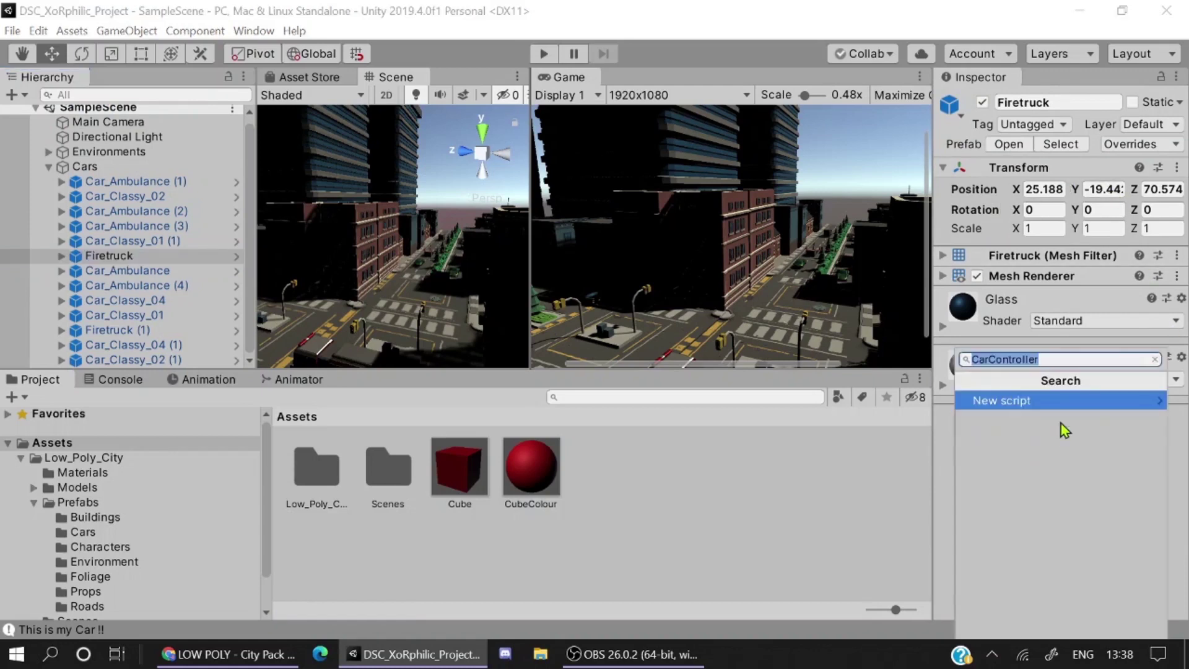
key("BackSpace")
type("F")
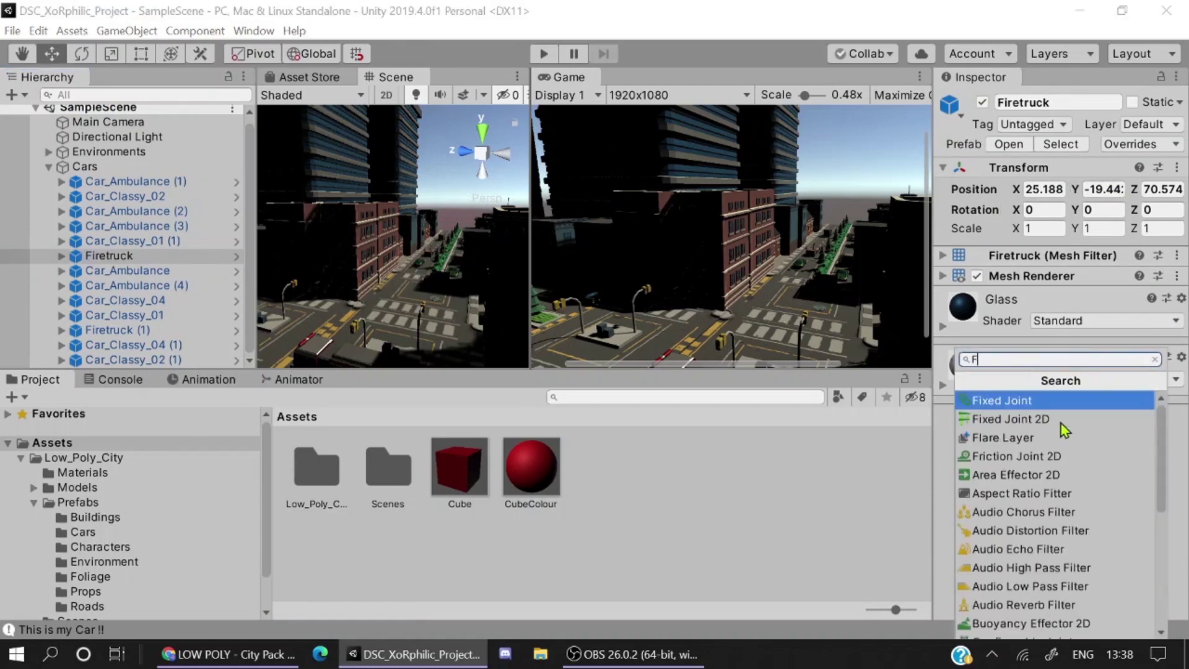
type("ireTructController")
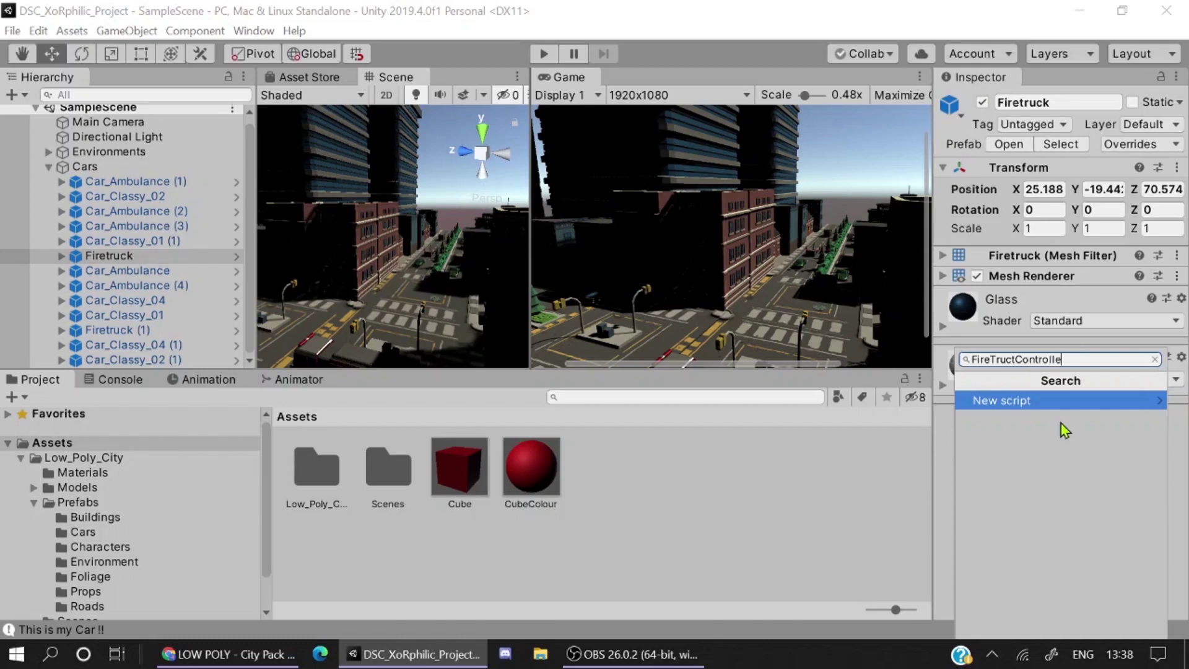
left_click(1033, 402)
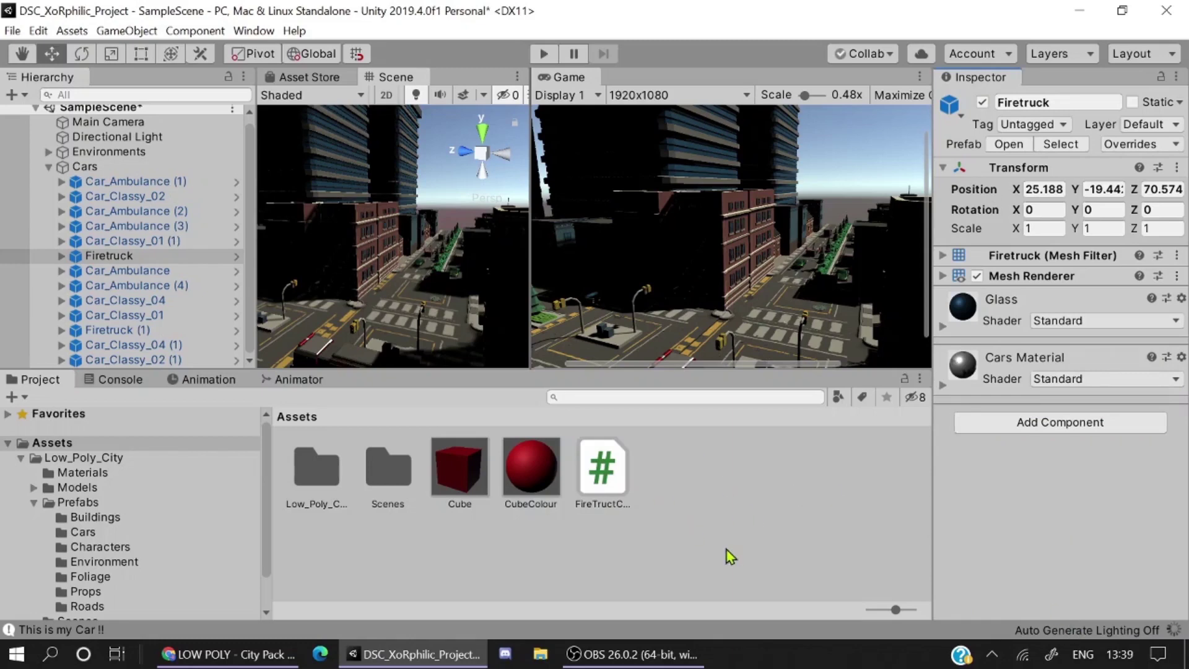
Step: Open the FireTructController script in Visual Studio Code, close CarController.cs without saving and dismiss the notifications
left_click(605, 474)
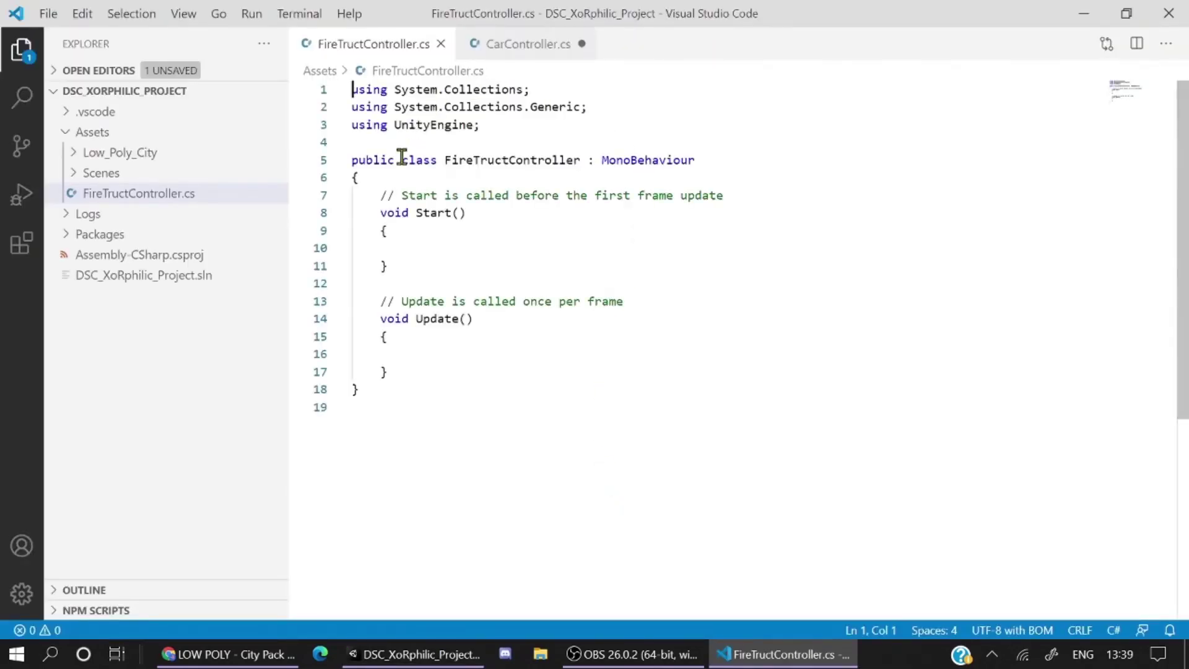
left_click(576, 45)
left_click(584, 45)
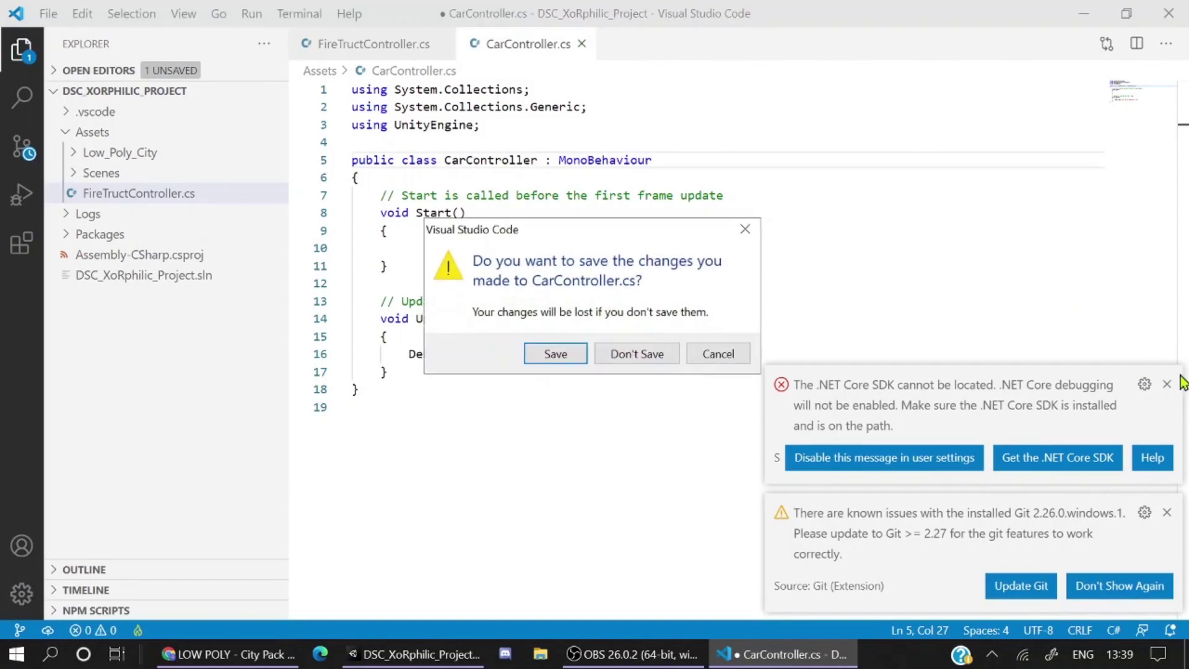
left_click(658, 355)
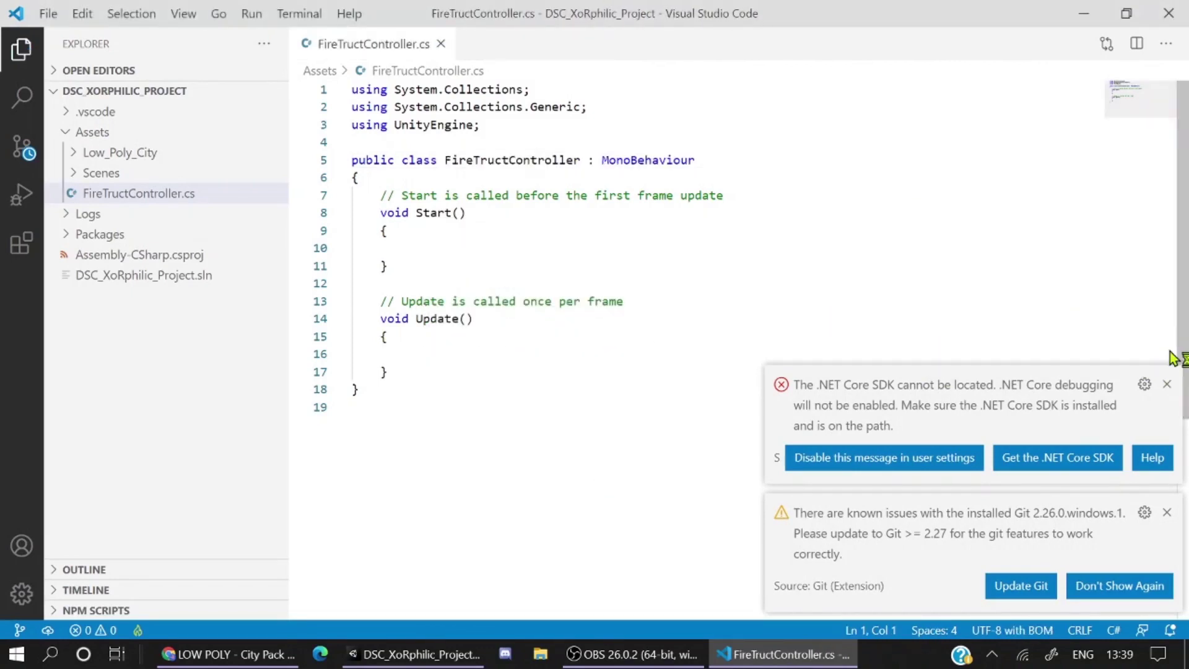
left_click(1167, 384)
left_click(1167, 512)
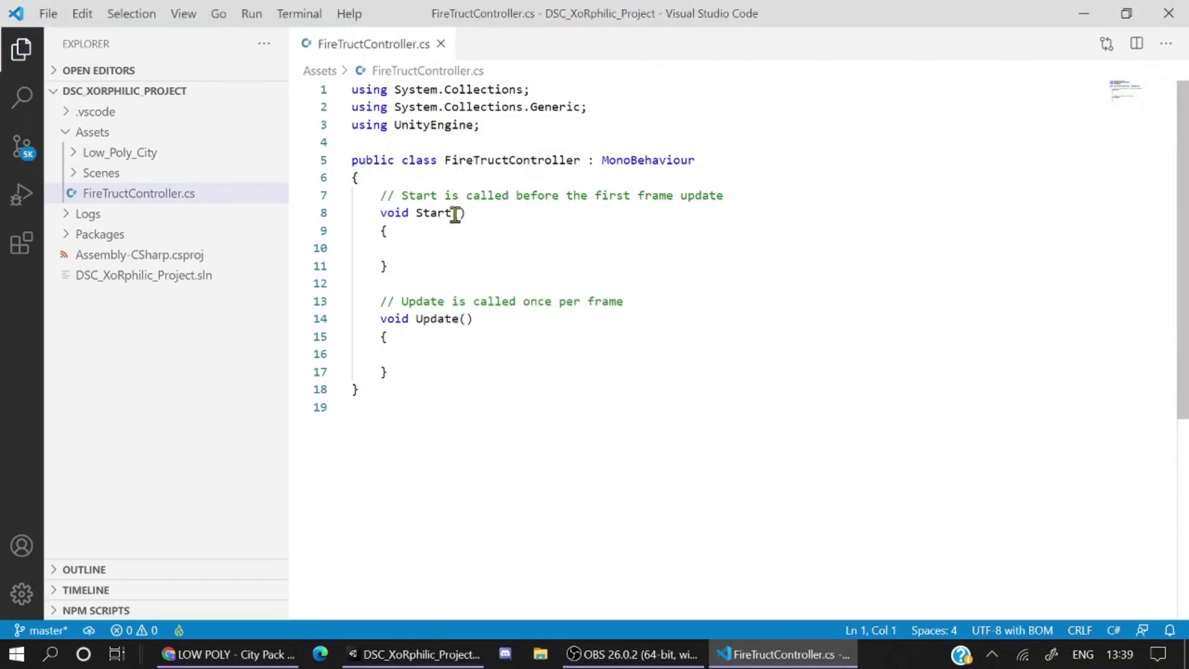
Step: Add Debug.Log("This is my firetruck"); inside the Update method of FireTructController.cs and save the script
left_click(414, 353)
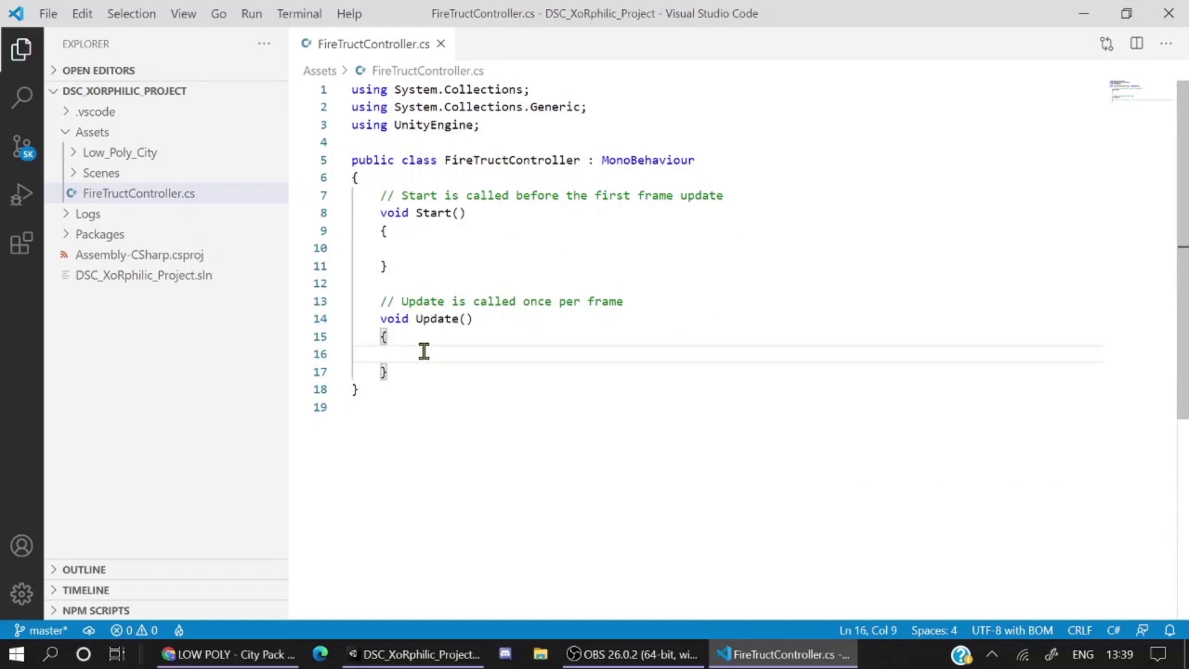
type("Debu")
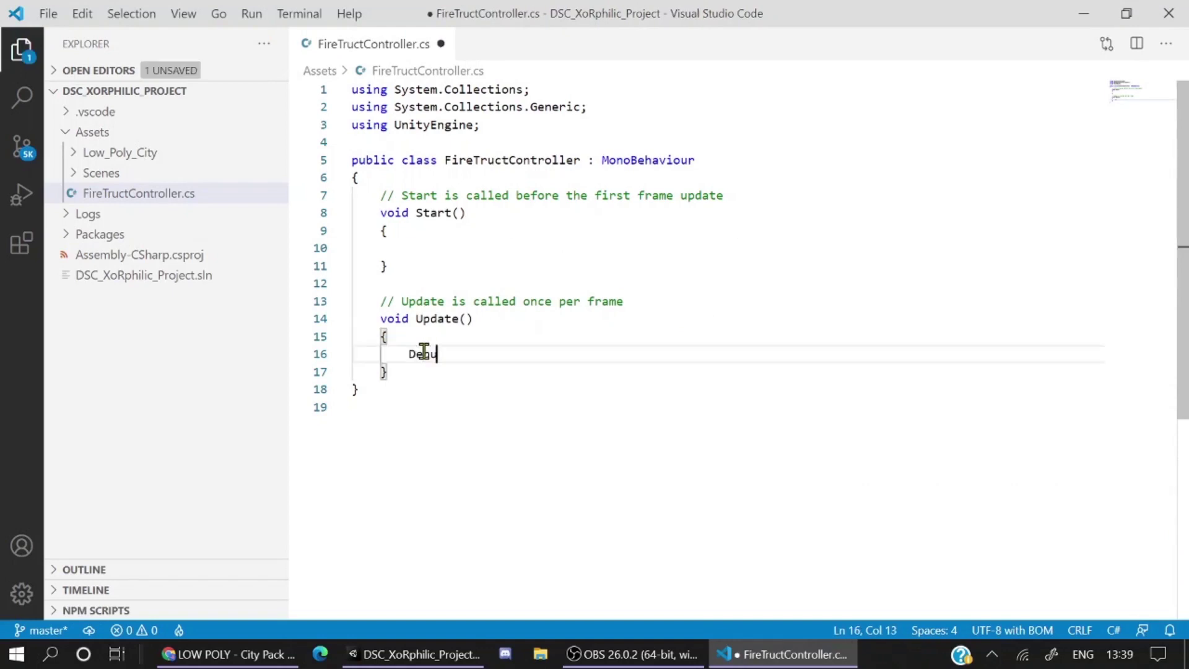
type("g.Lo")
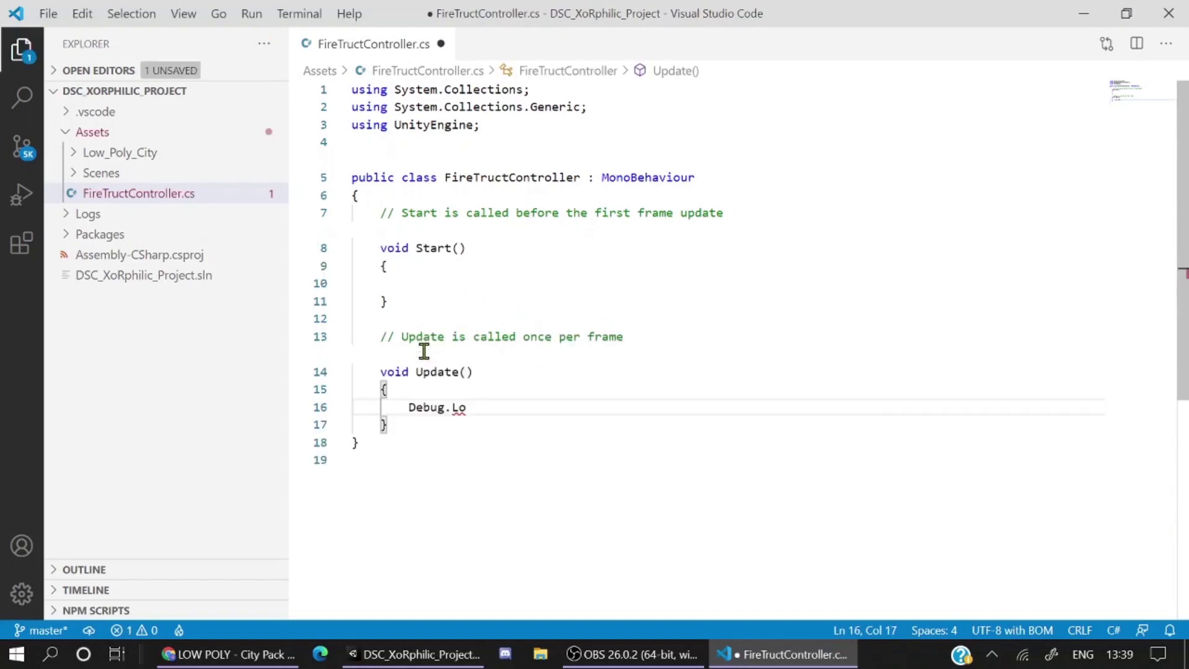
type("g(\"This ")
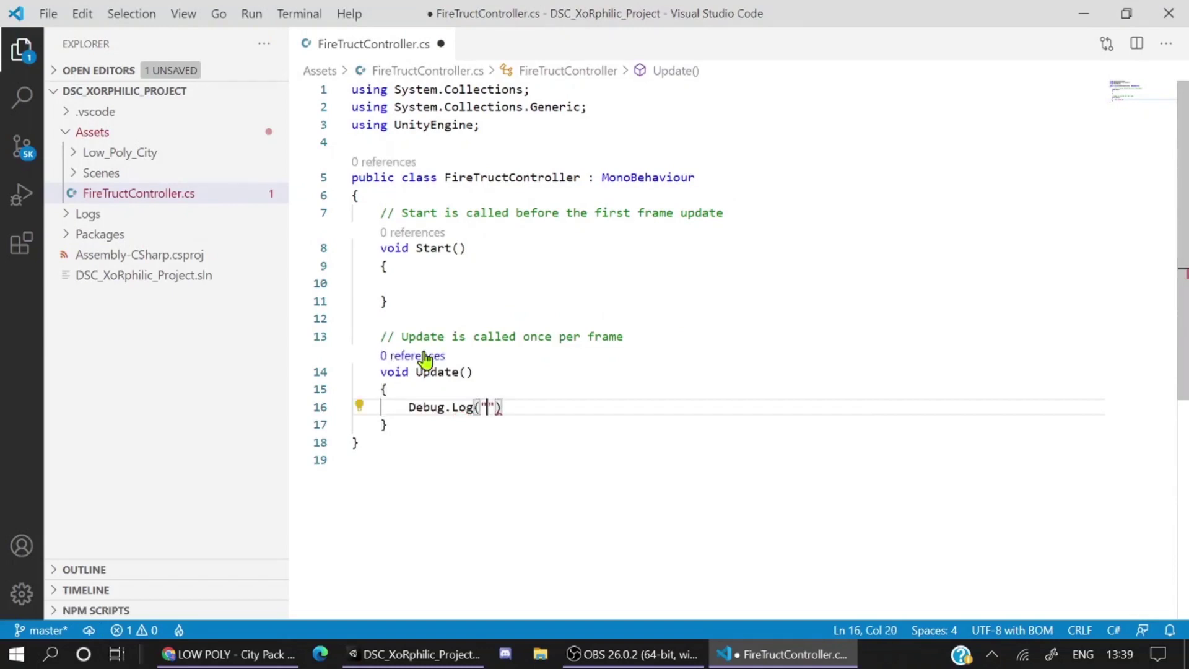
type("us")
key("BackSpace")
key("BackSpace")
type("is is my firetruck\")")
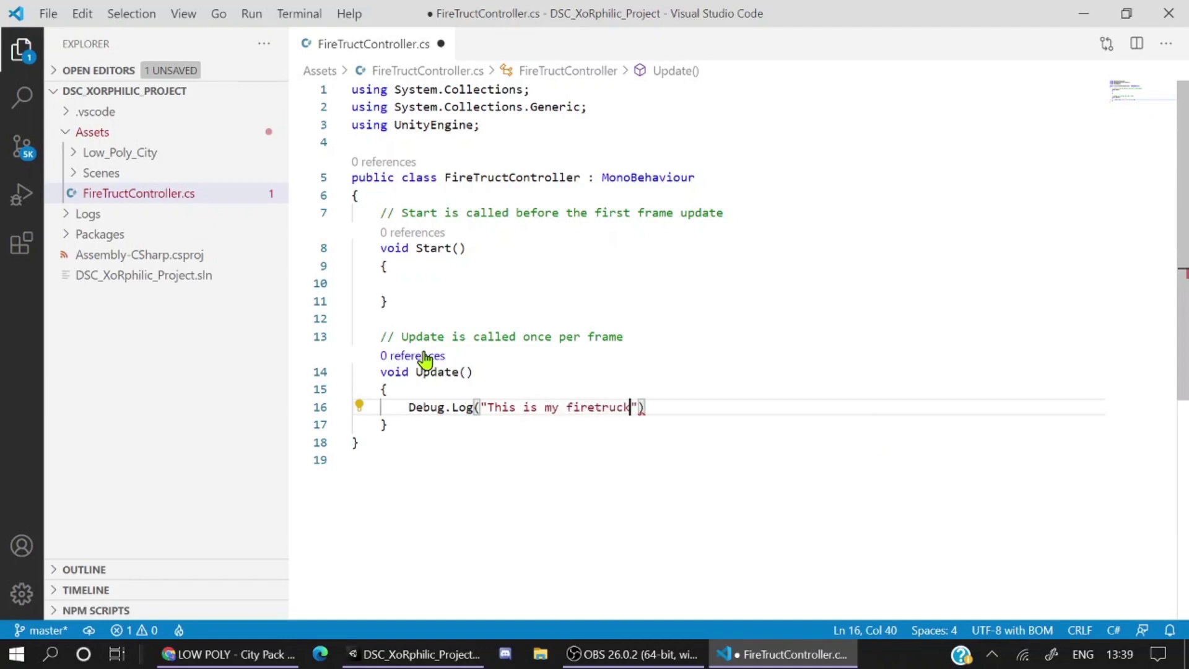
type(";")
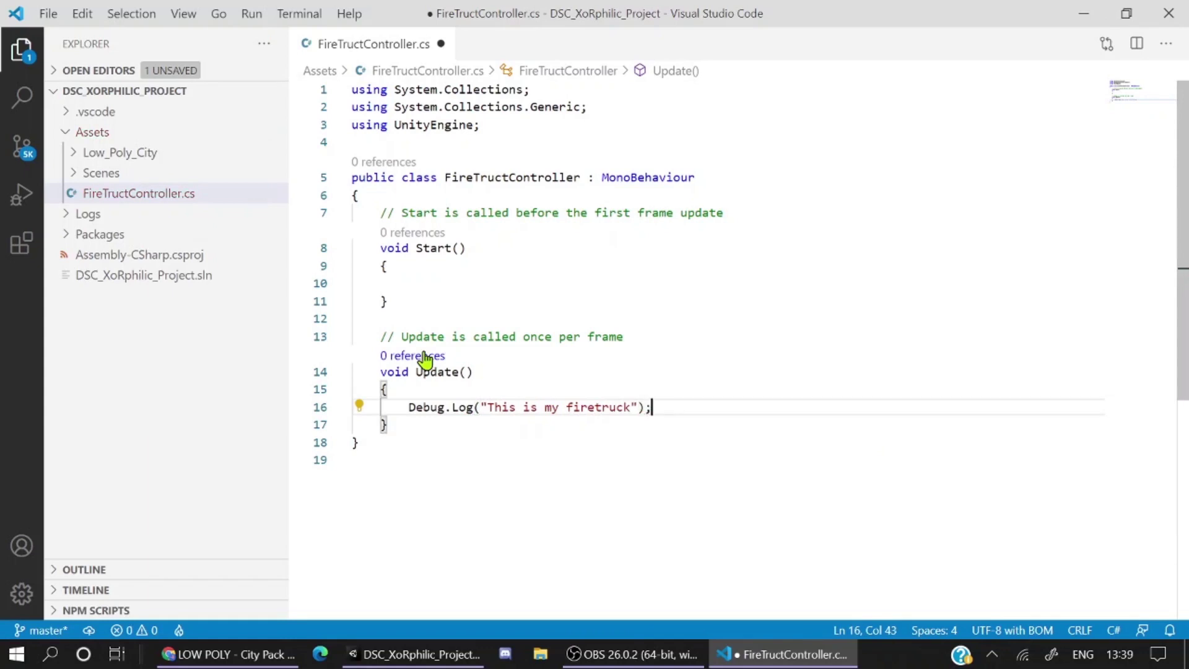
key("ctrl+s")
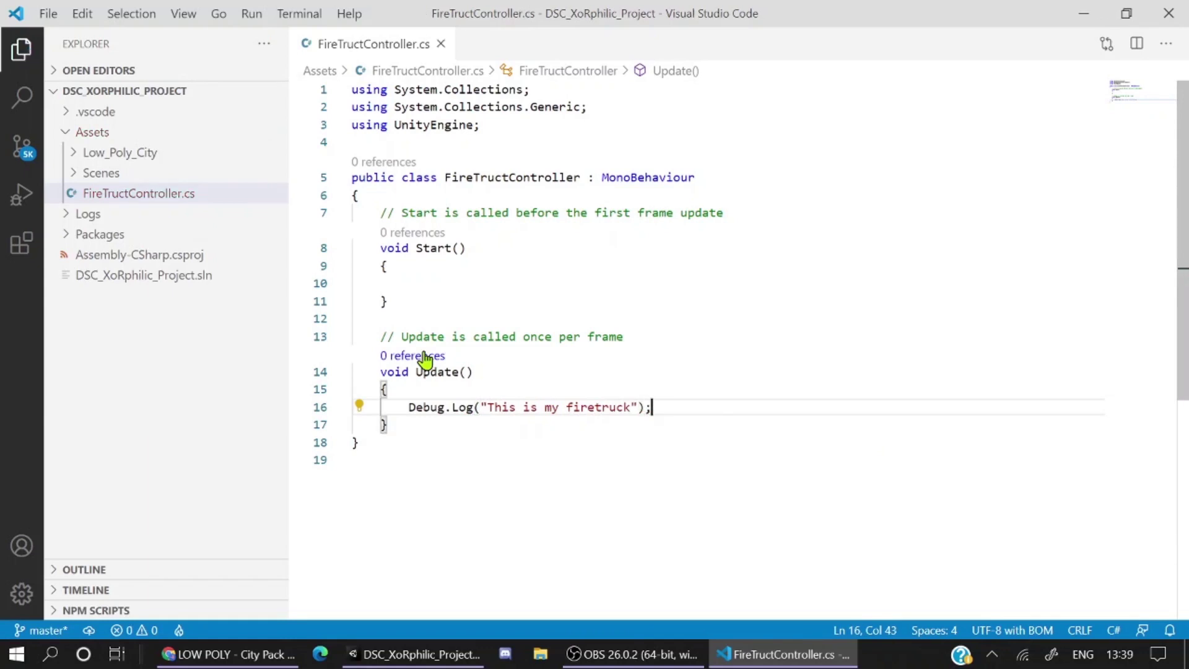
Step: Switch to Unity and play the scene to check the firetruck script's Console output, stop playback, and close Visual Studio Code
left_click(1084, 14)
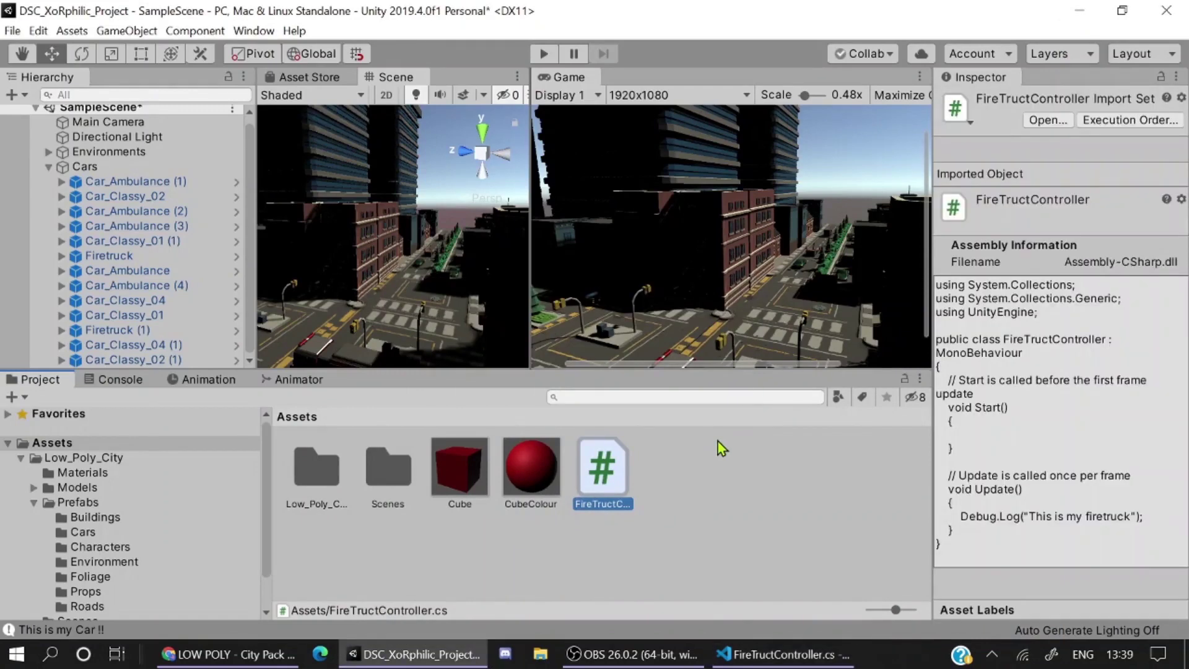
left_click(545, 55)
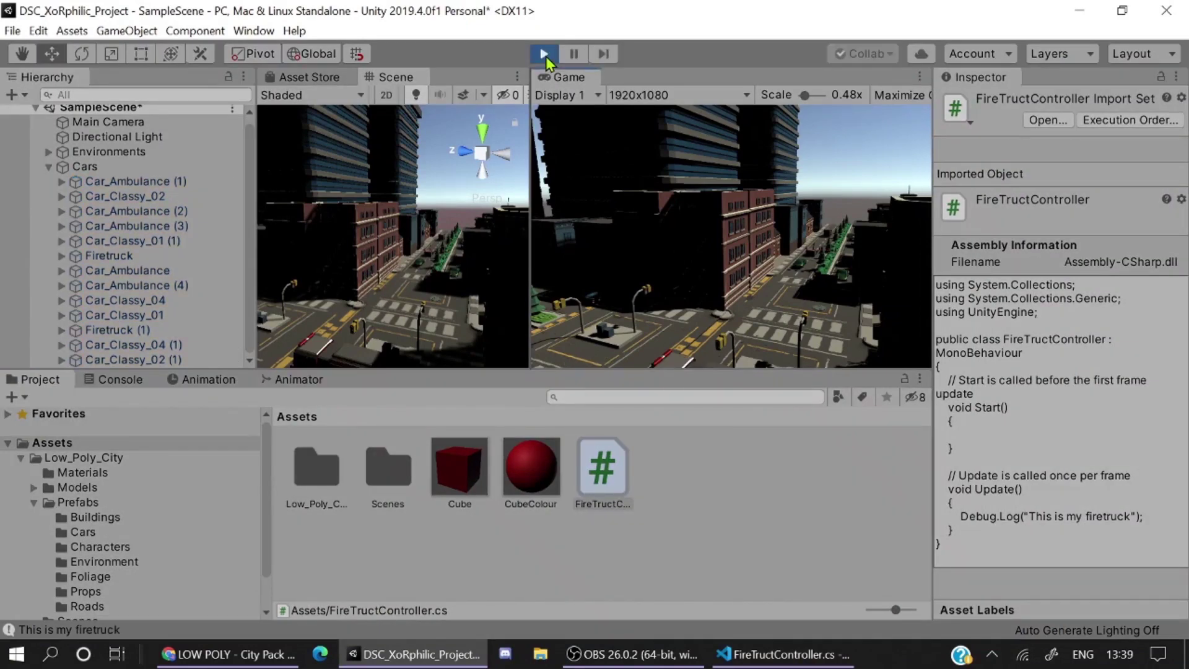
left_click(141, 387)
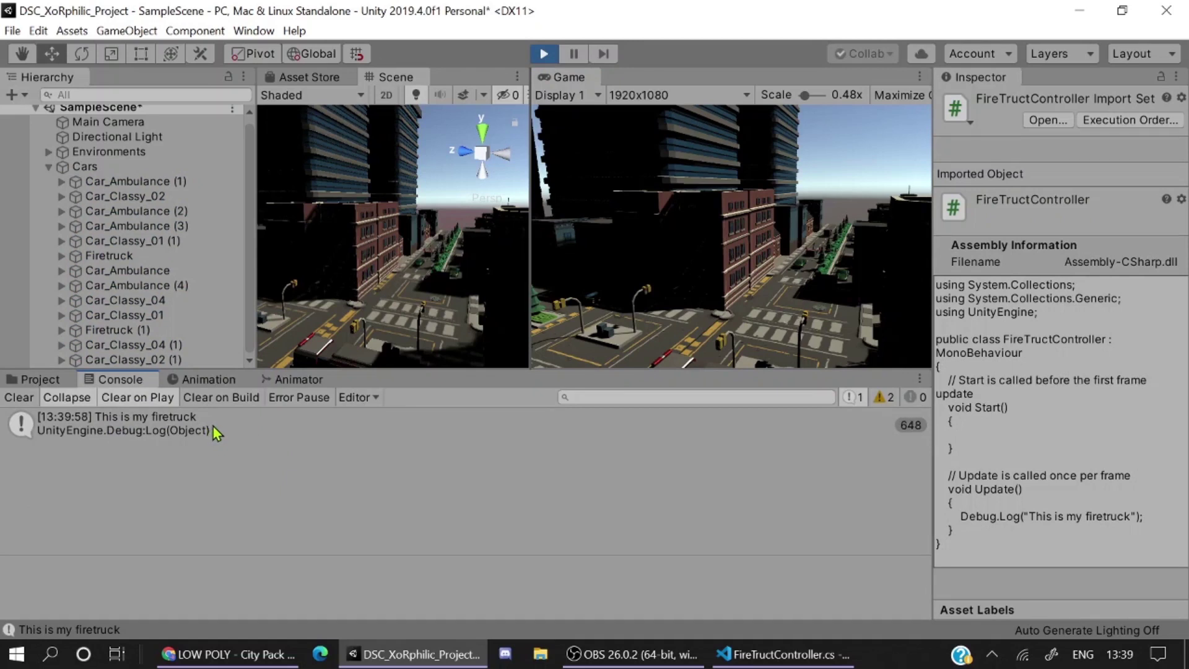
left_click(544, 54)
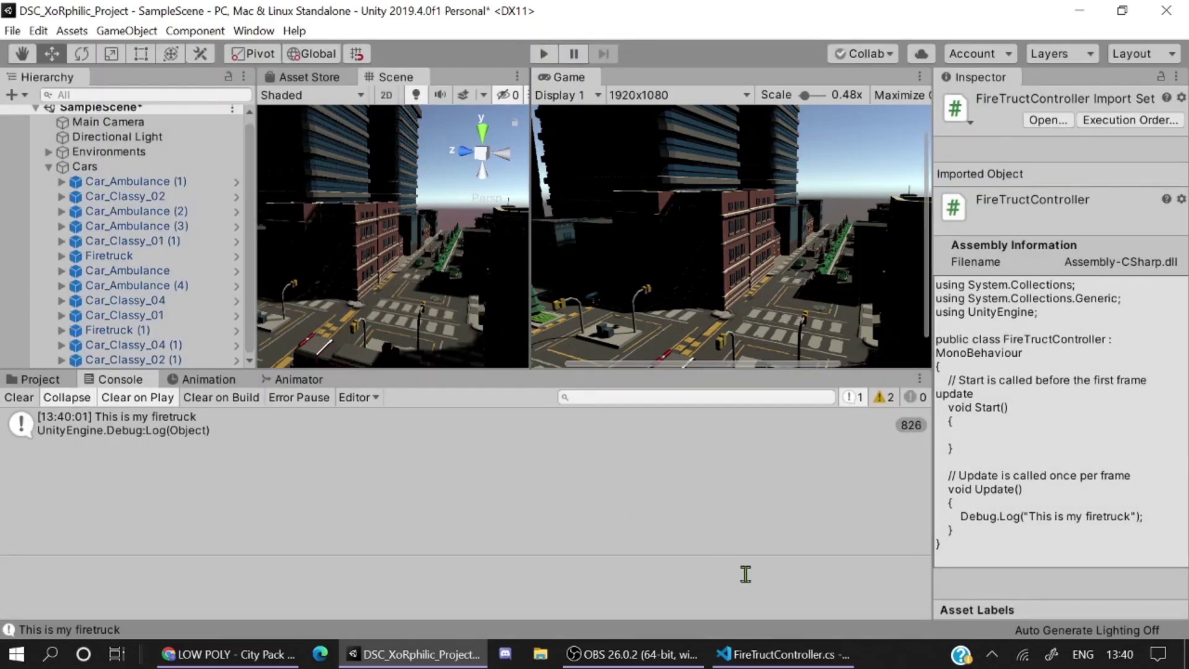
left_click(782, 654)
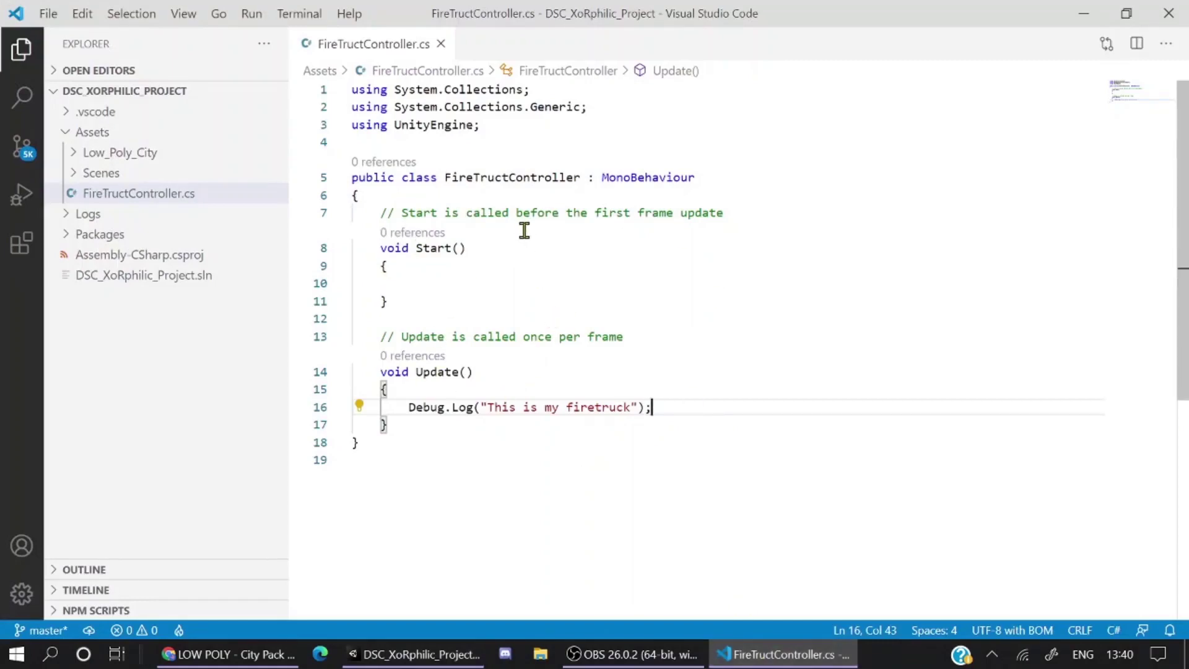
left_click(1173, 14)
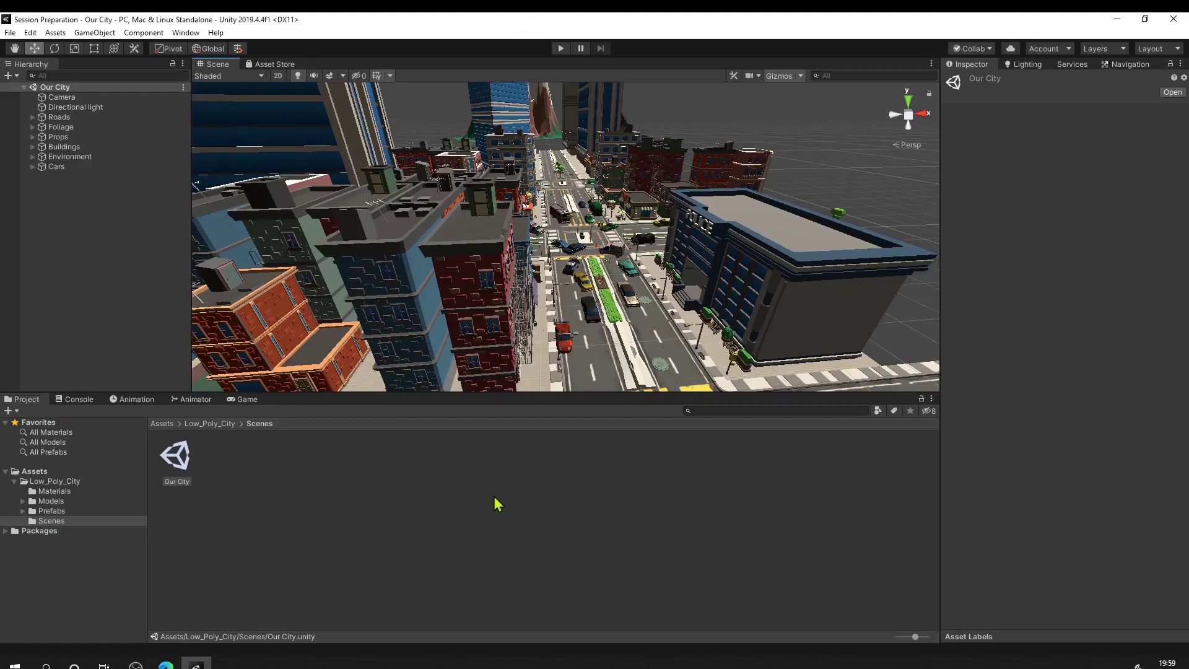
Step: Examine the finished Our City scene in Unity, from its intersections and streets to the tall buildings at the city's edge
left_click_drag(581, 396, 812, 294, "alt")
left_click_drag(715, 310, 684, 286, "alt")
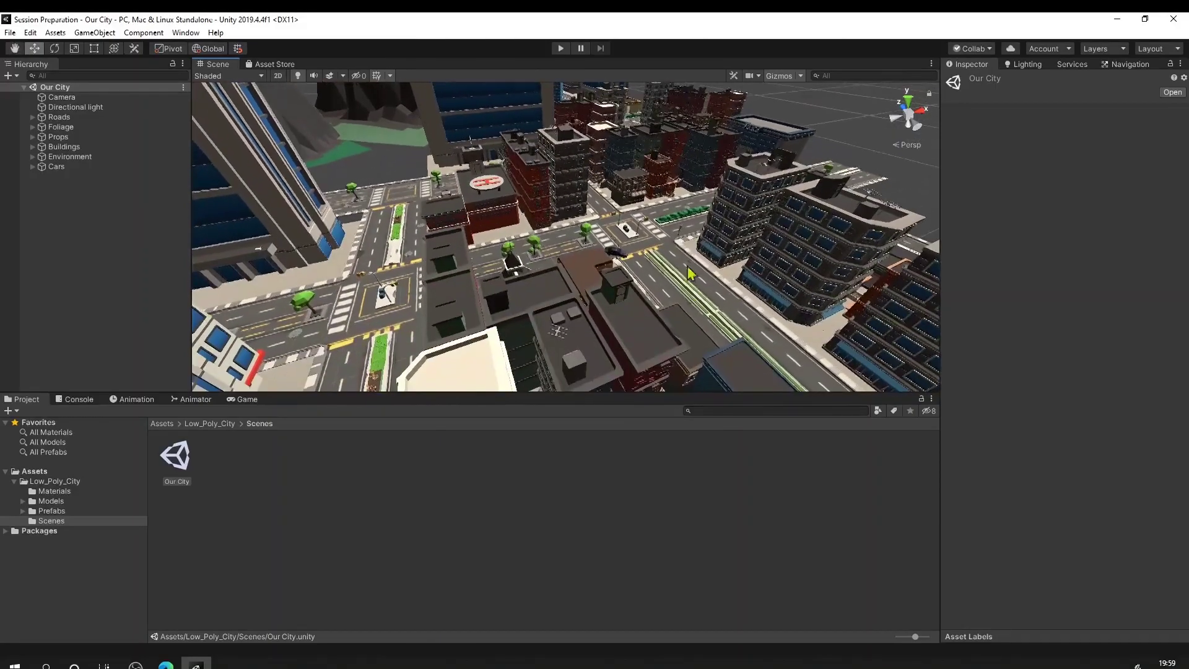
key("alt")
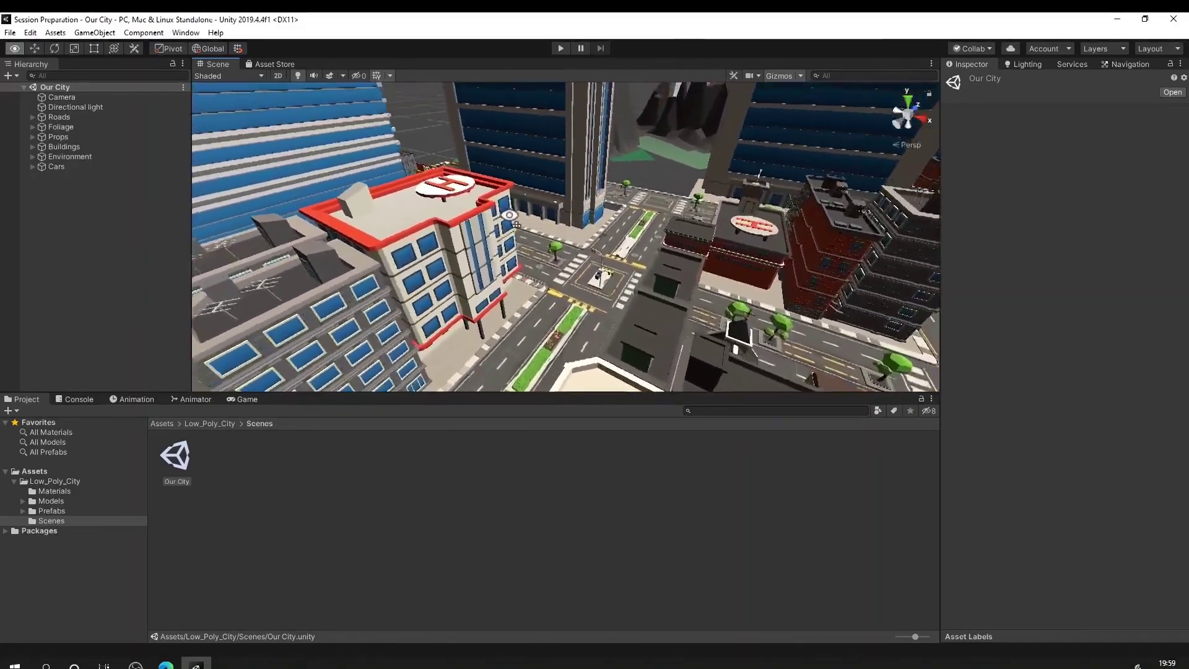
left_click_drag(632, 240, 631, 257, "alt")
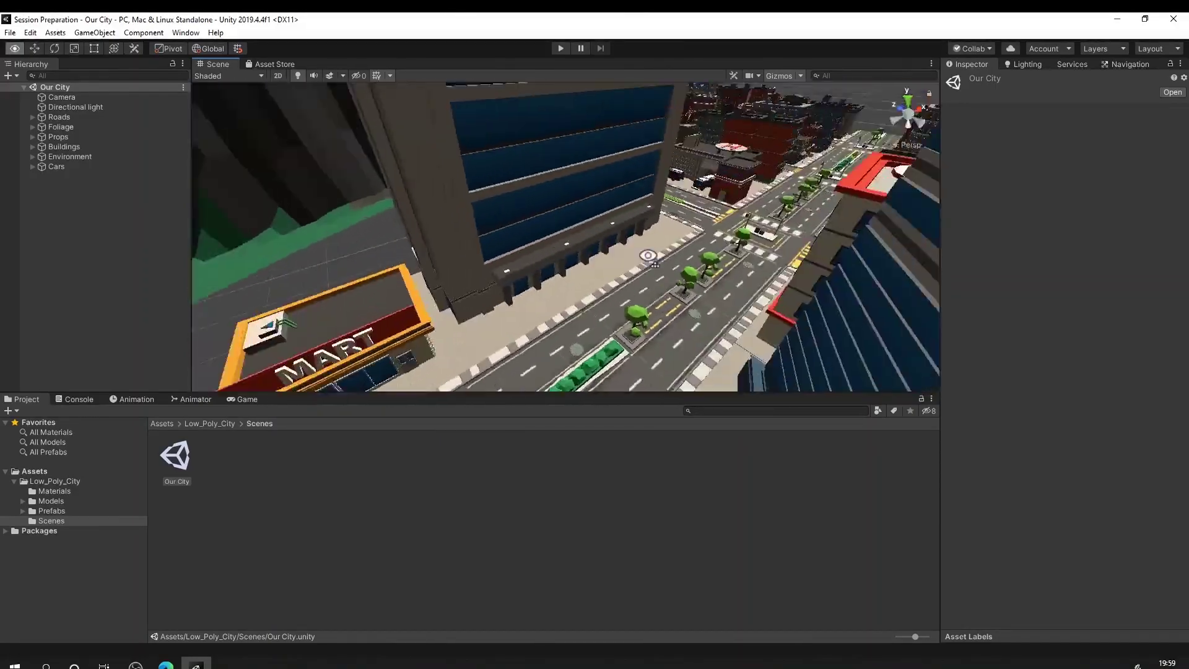
left_click_drag(737, 248, 739, 249, "alt")
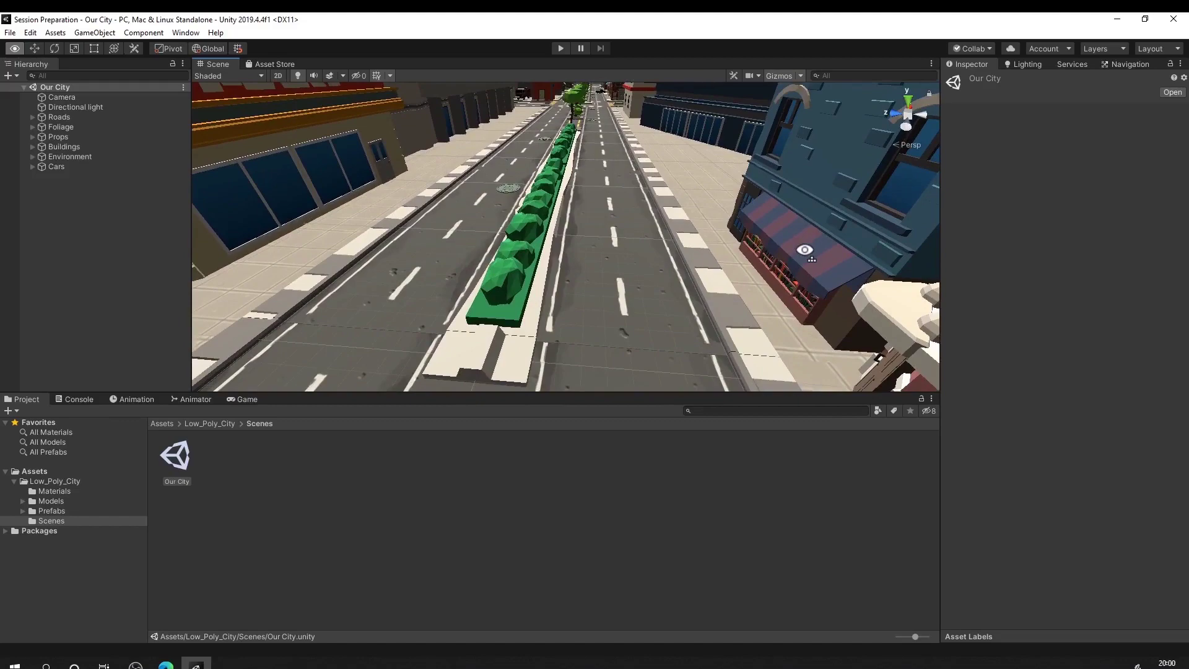
left_click_drag(805, 249, 790, 265, "alt")
left_click_drag(708, 280, 476, 347, "alt")
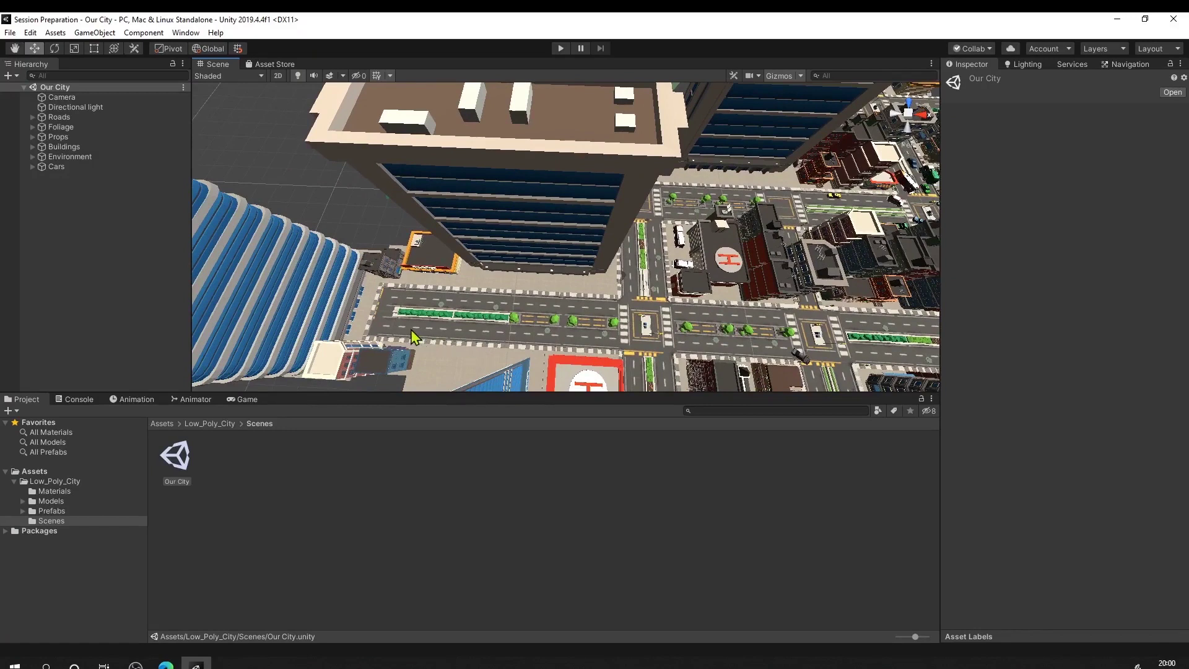
Step: Select the Fire_Station_01 building and enlarge the Scene view by shrinking the Project and Hierarchy areas
left_click(679, 270)
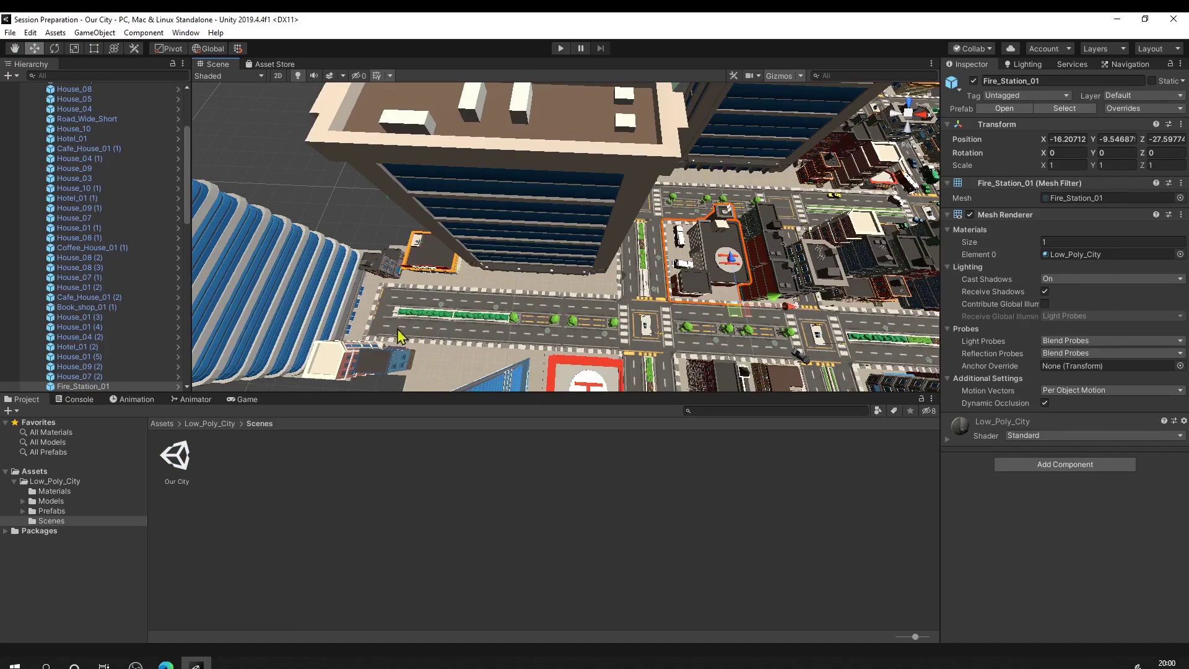
right_click_drag(413, 327, 410, 305)
key("d")
key("s")
scroll(427, 329, "up", 3)
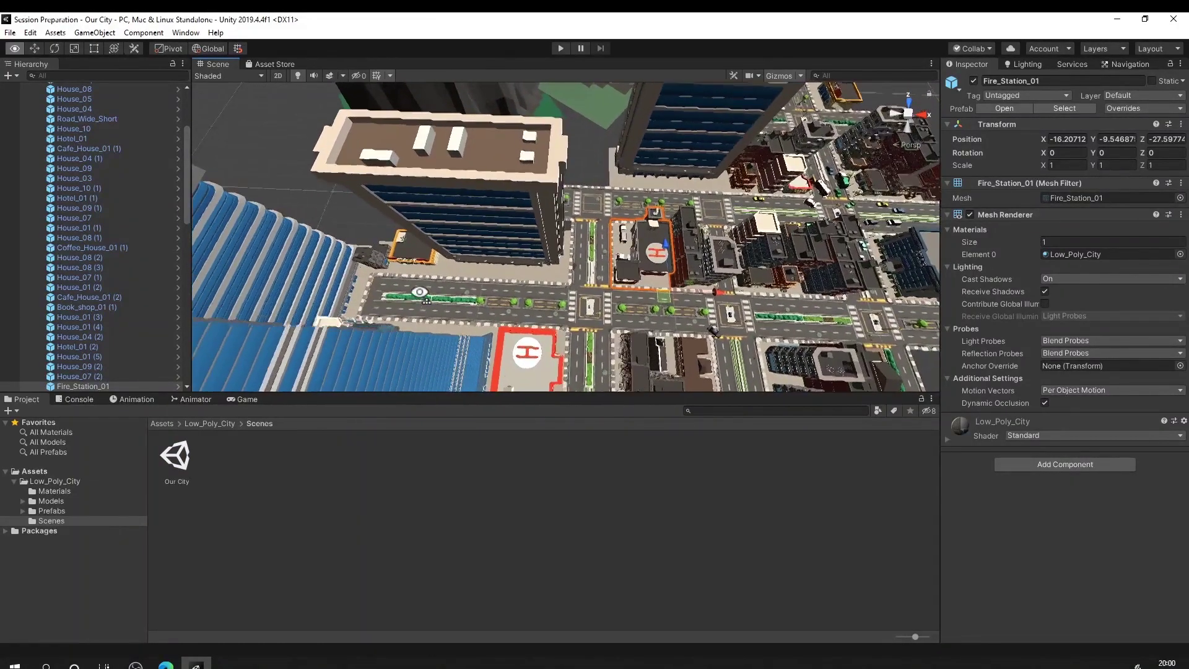
left_click_drag(451, 391, 449, 477)
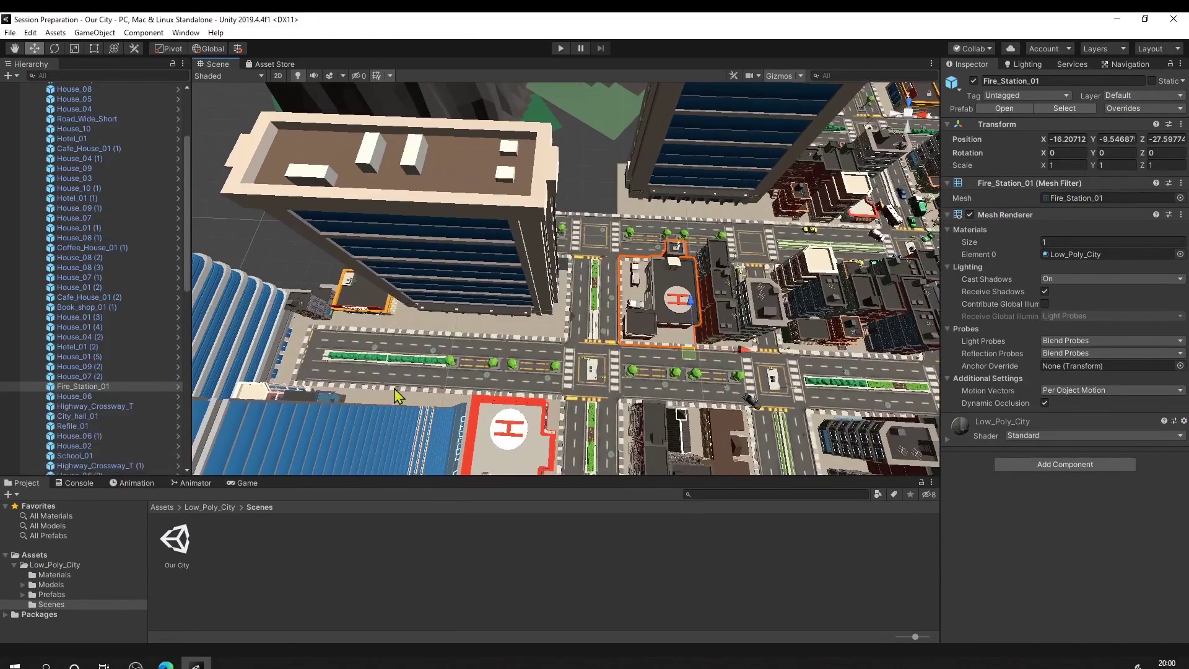
right_click_drag(542, 326, 499, 339)
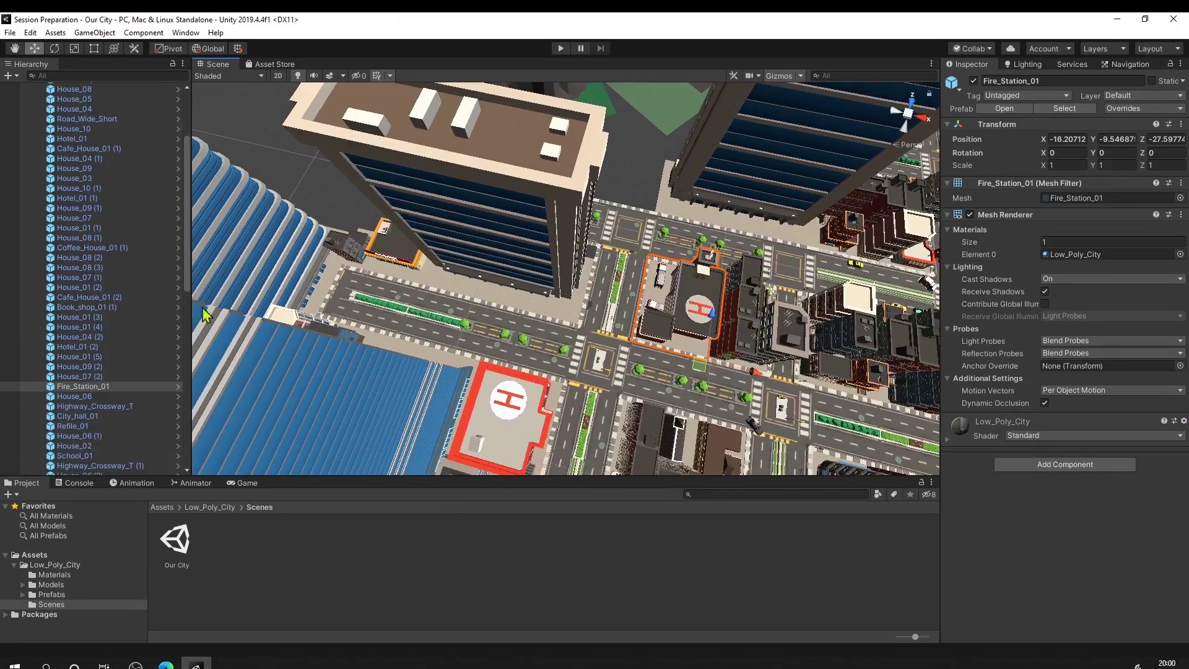
left_click_drag(192, 307, 156, 307)
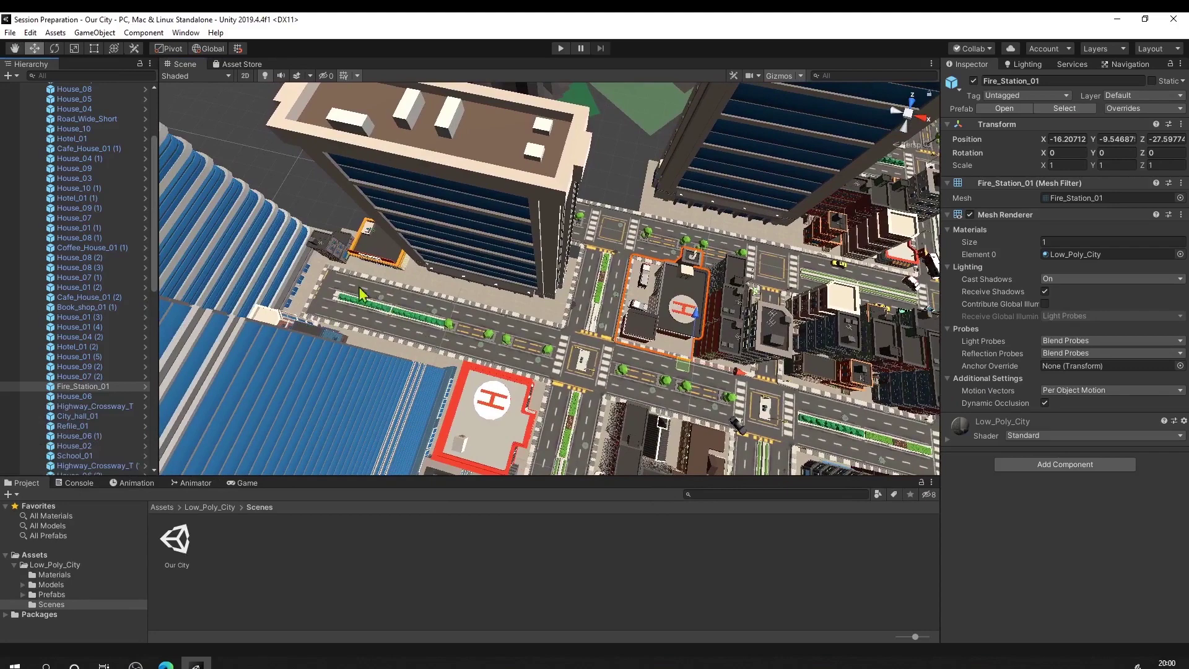
Step: Examine the whole city's road network and building blocks from above, including the crowded intersection beyond the fire station
right_click_drag(459, 303, 445, 334)
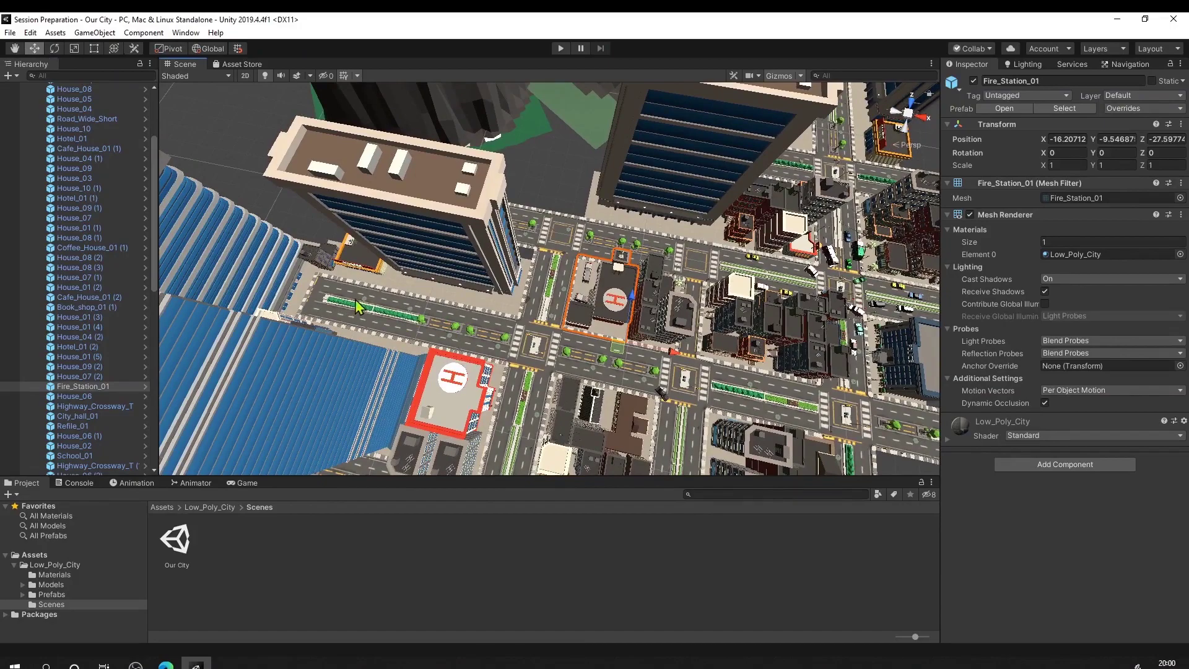
left_click_drag(450, 322, 397, 327, "alt")
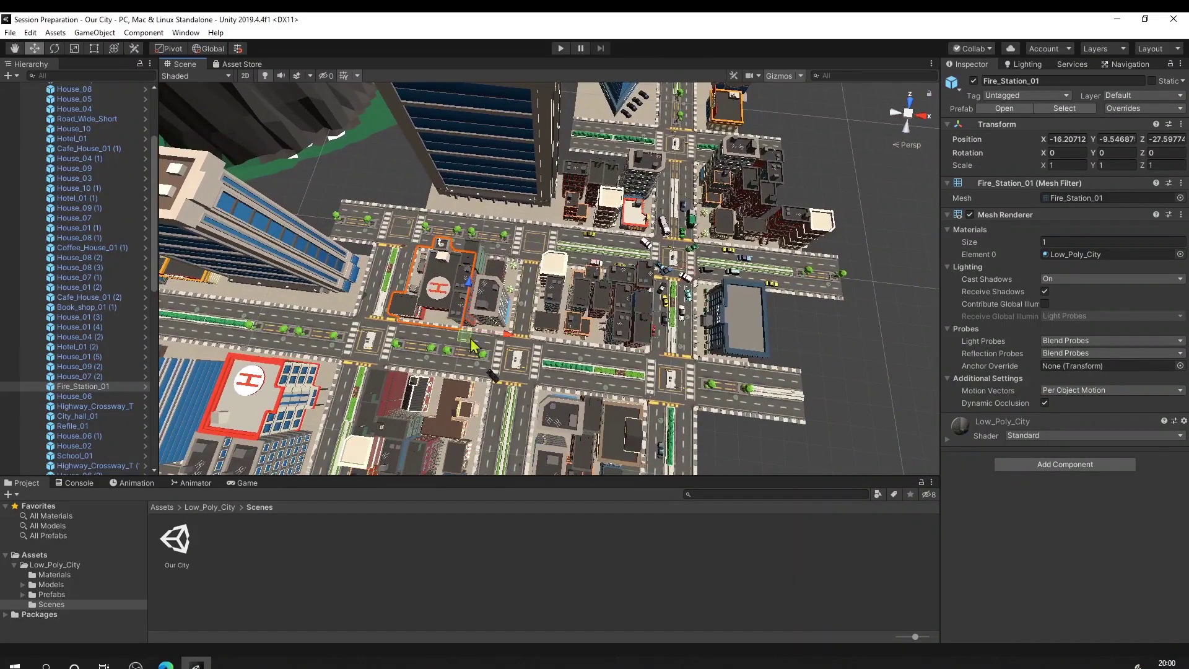
left_click_drag(555, 260, 600, 222, "alt")
scroll(601, 222, "up", 5, "alt")
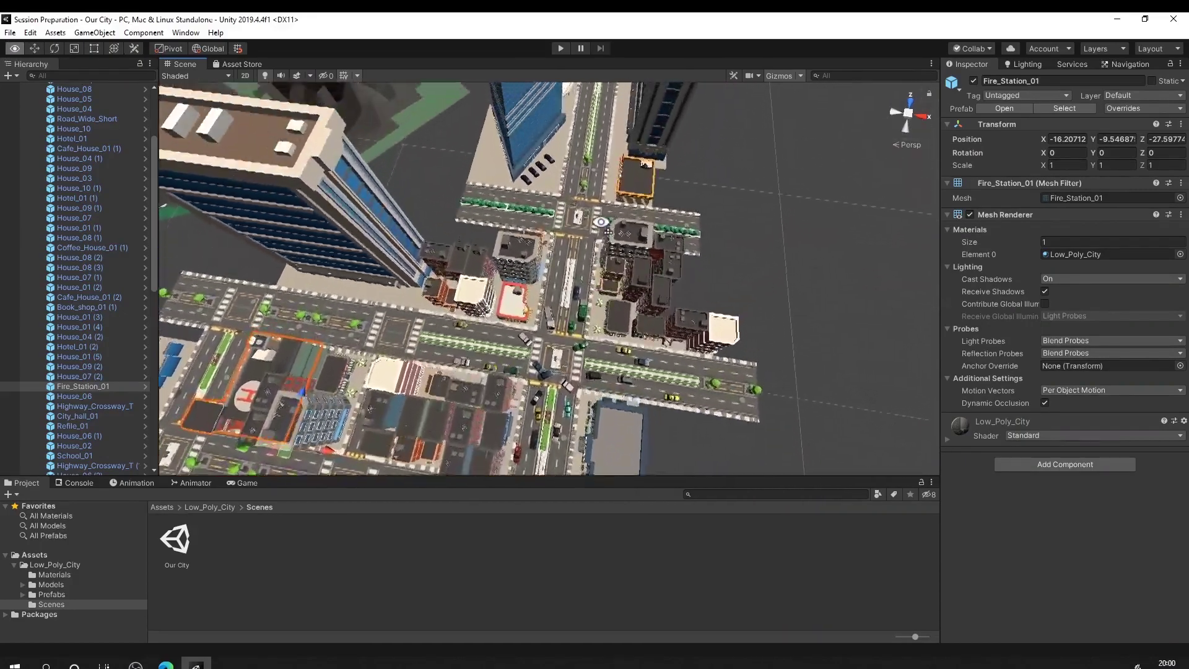
scroll(600, 222, "down", 5, "alt")
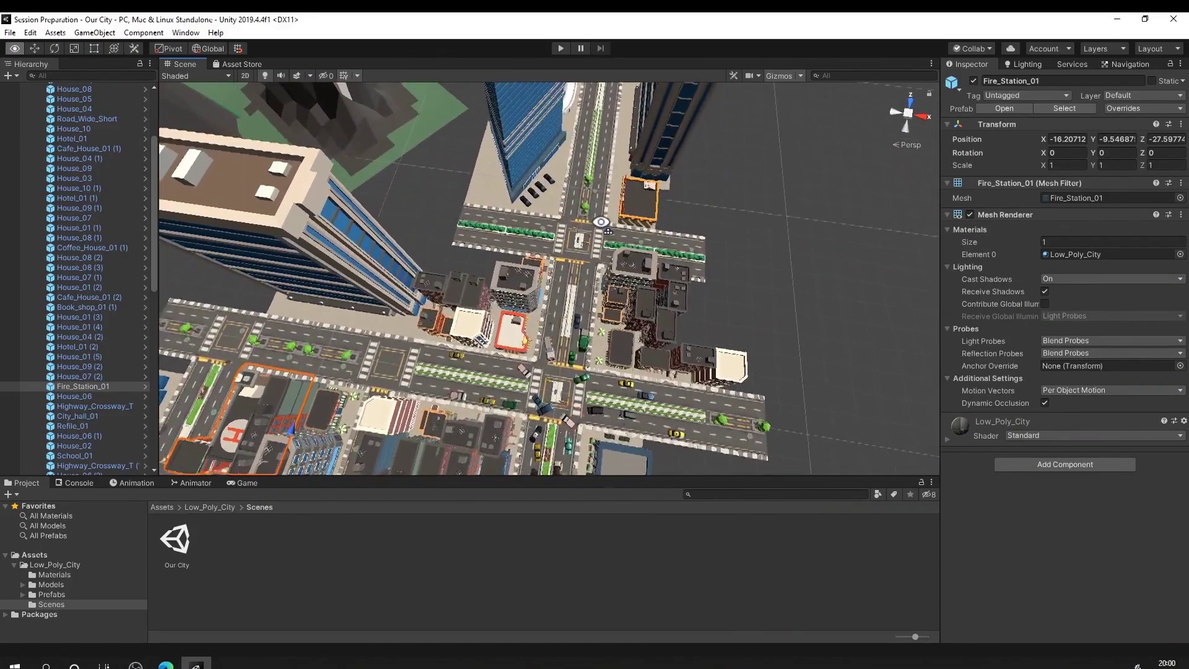
right_click_drag(601, 222, 612, 251)
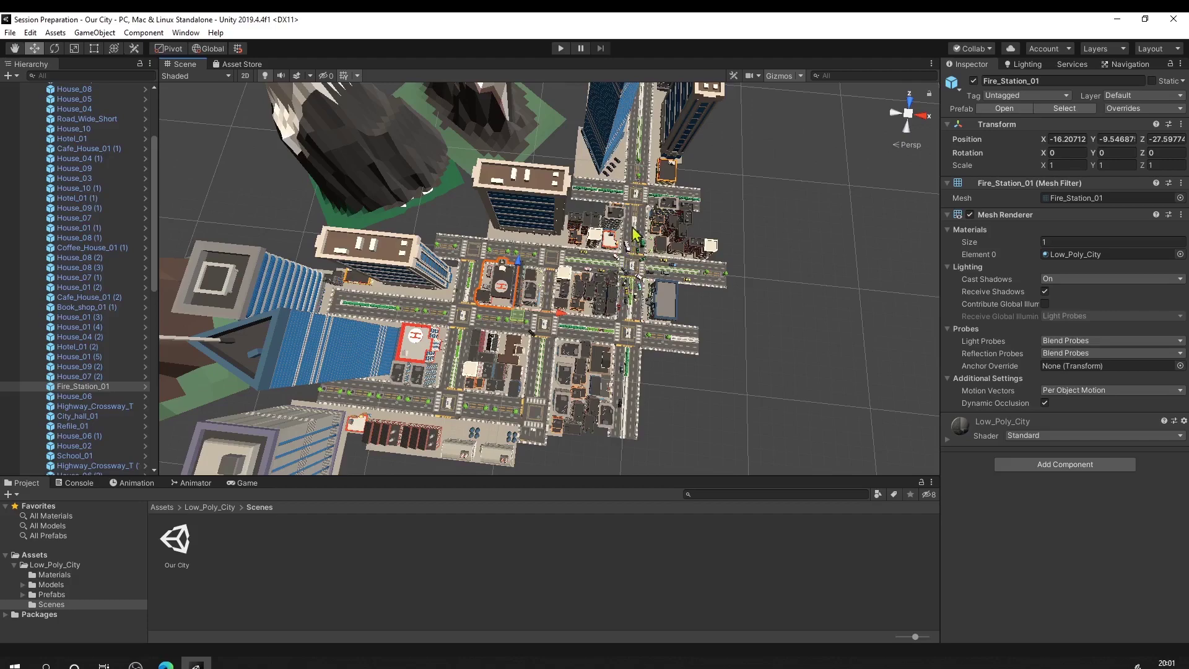
left_click_drag(648, 149, 589, 110, "alt")
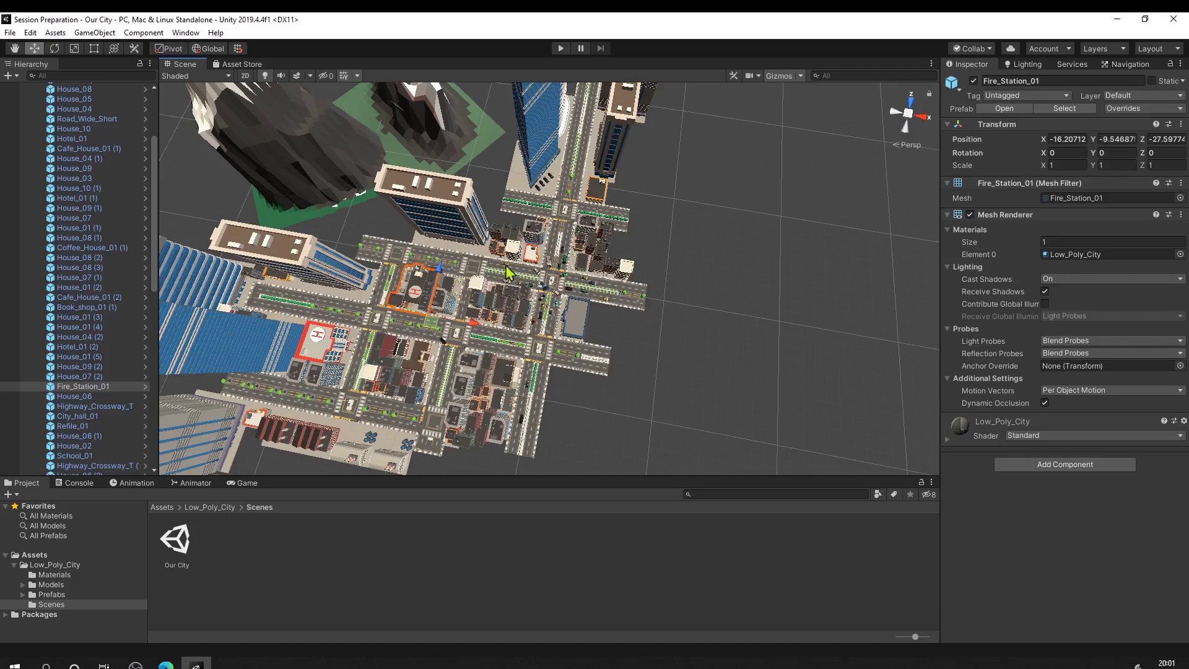
left_click_drag(567, 277, 354, 303, "alt")
left_click_drag(567, 189, 570, 209, "alt")
key("w")
mouse_move(571, 209)
right_mouse_down()
mouse_move(571, 228)
mouse_move(571, 209)
right_mouse_up()
key("a")
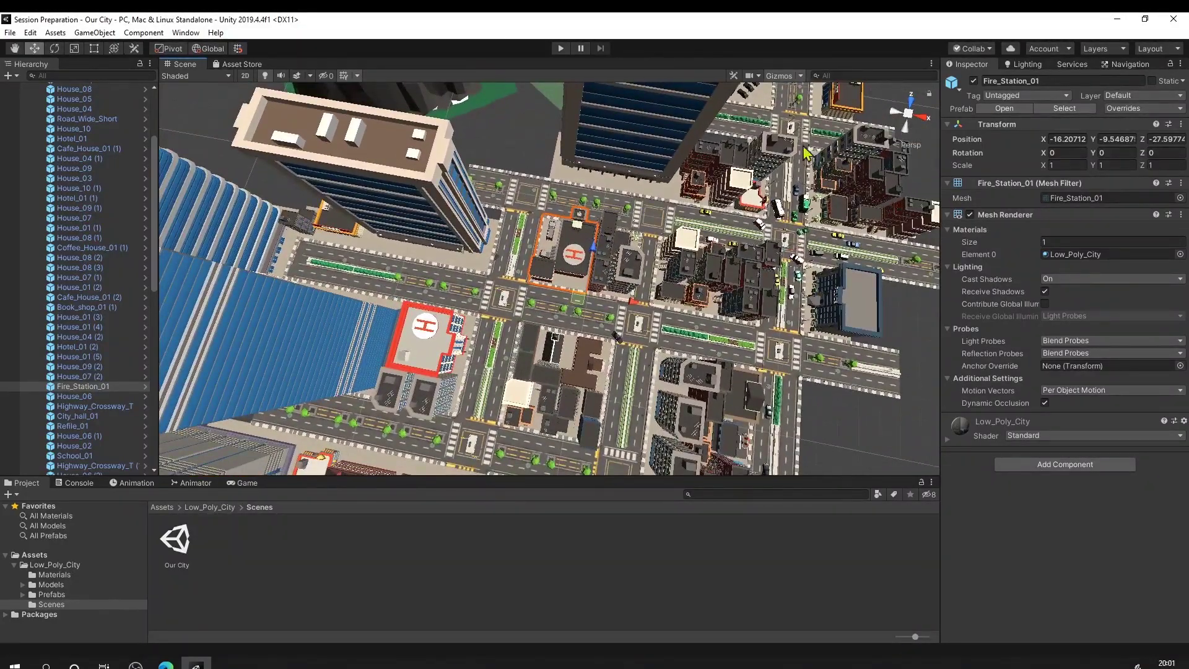
Step: Examine the streets surrounding the fire station and the vehicles parked beside it up close
key("d")
right_click_drag(794, 108, 732, 208)
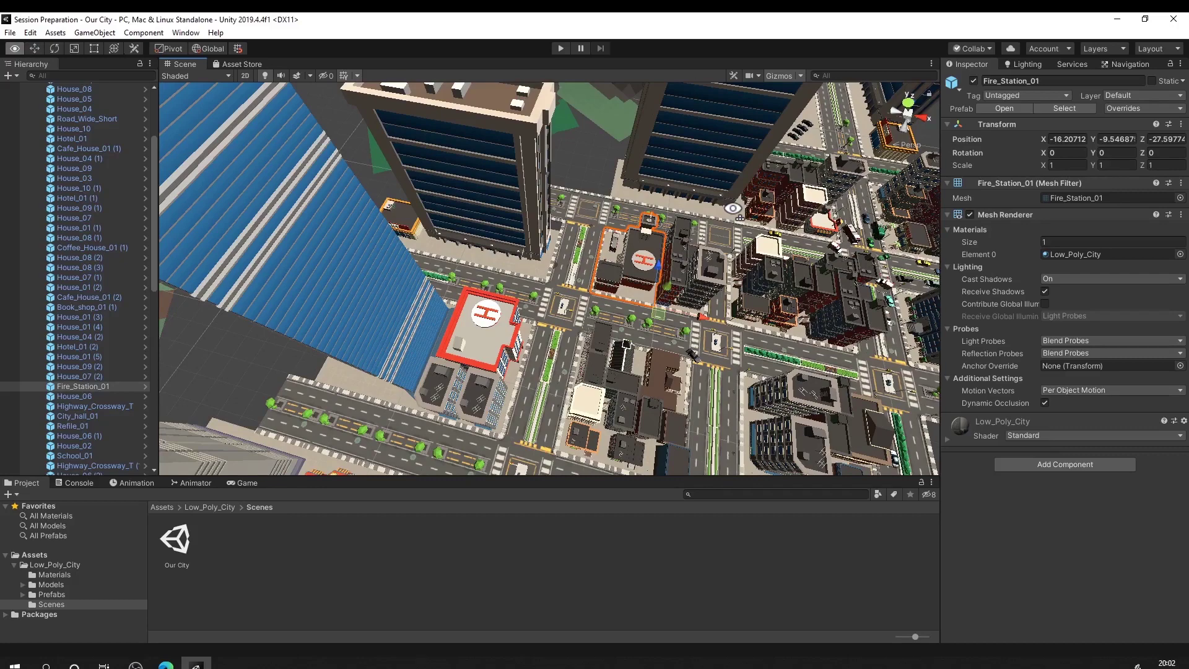
scroll(733, 208, "up", 10)
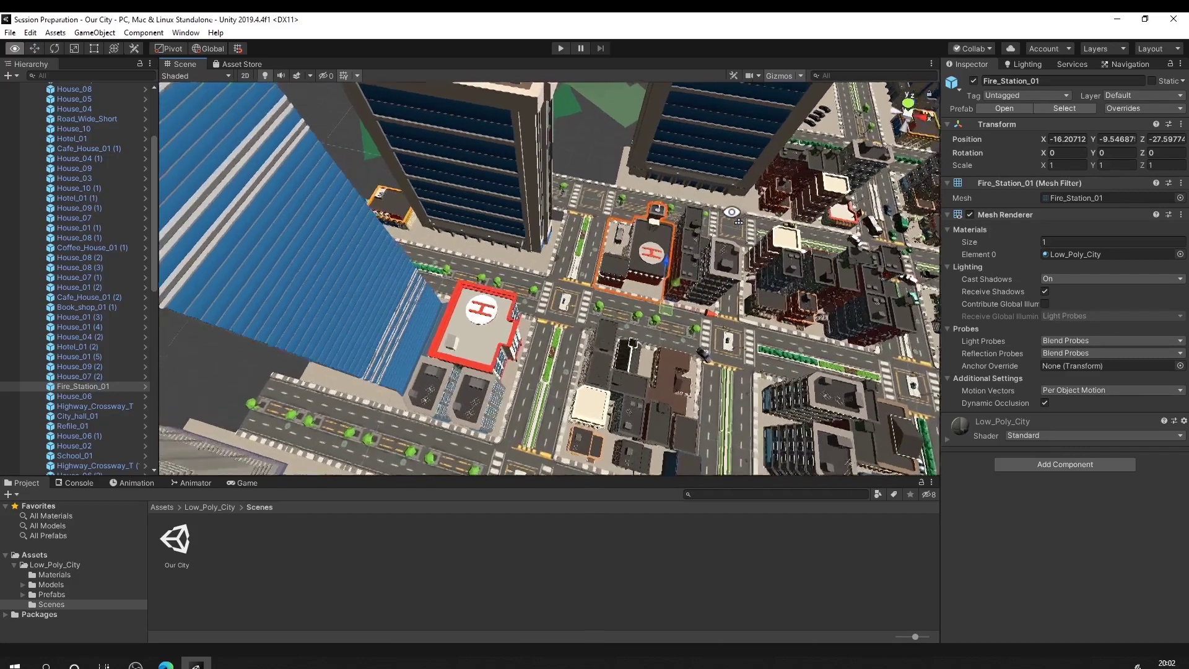
scroll(733, 212, "down", 10)
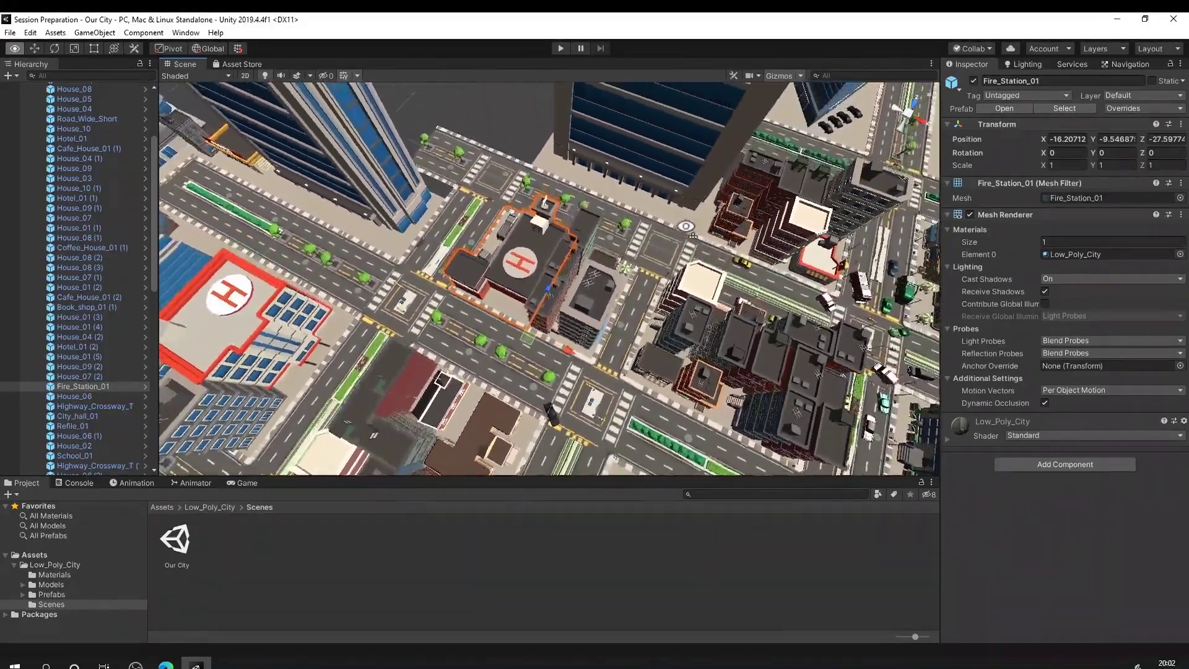
right_click_drag(686, 227, 677, 303)
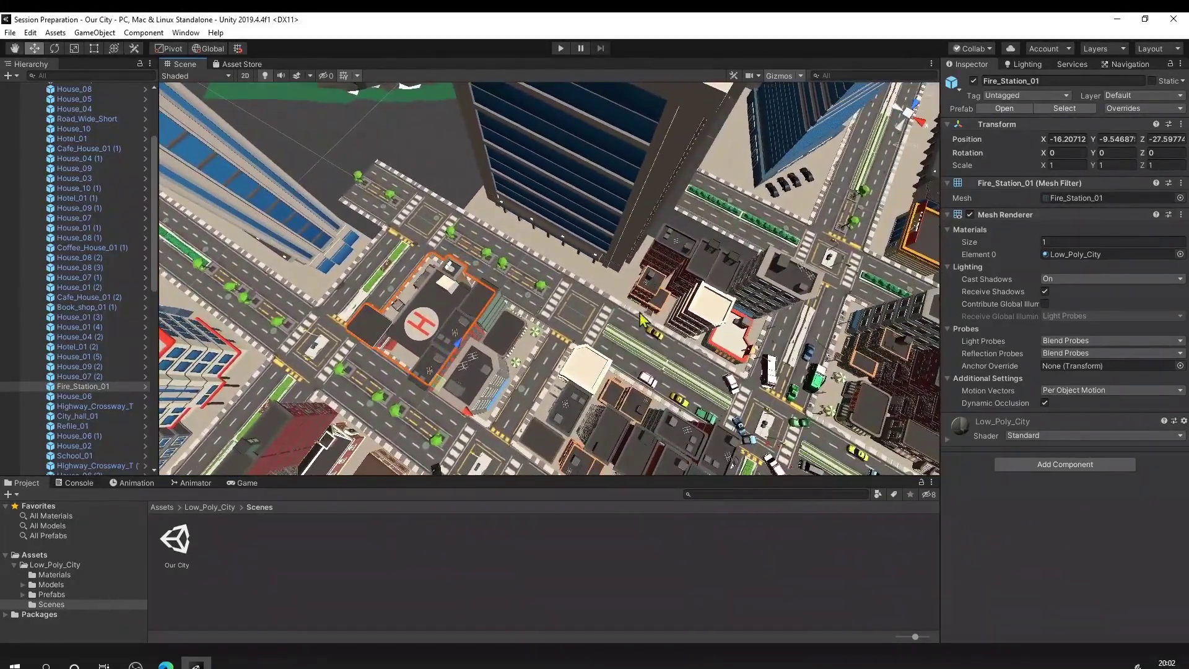
right_click_drag(587, 305, 694, 301)
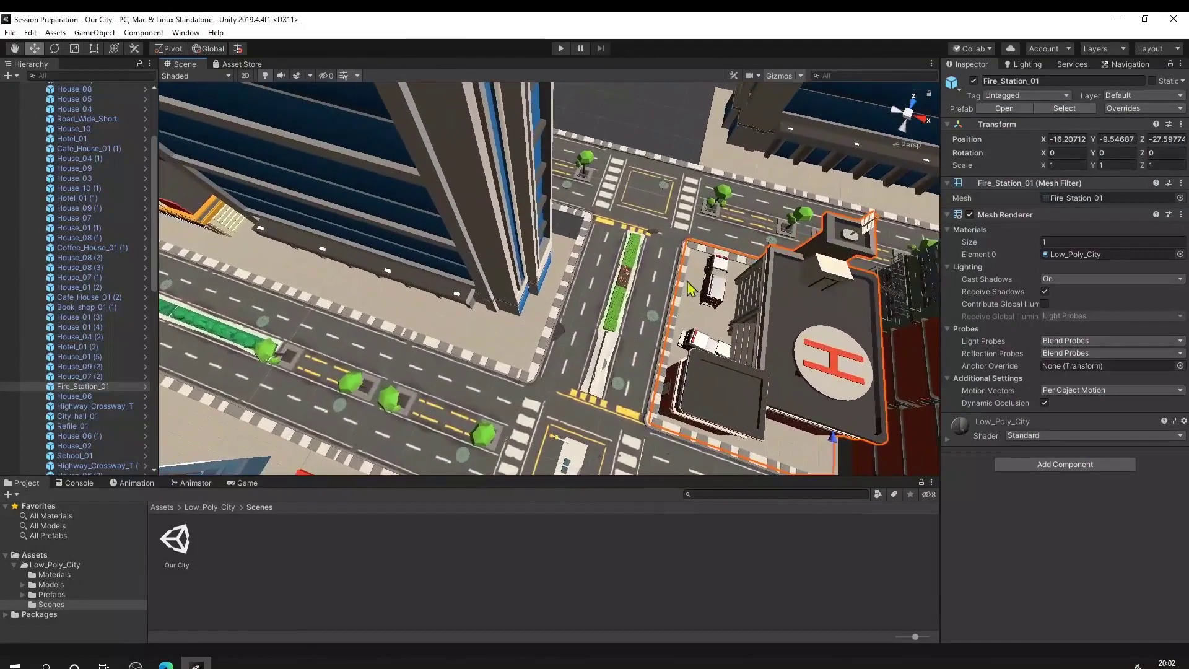
Step: Move the Firetruck from beside the fire station onto the road in front of the mart, to about X -224.2, Z -38.2
left_click(716, 300)
scroll(716, 301, "down", 3)
middle_click_drag(716, 300, 615, 298)
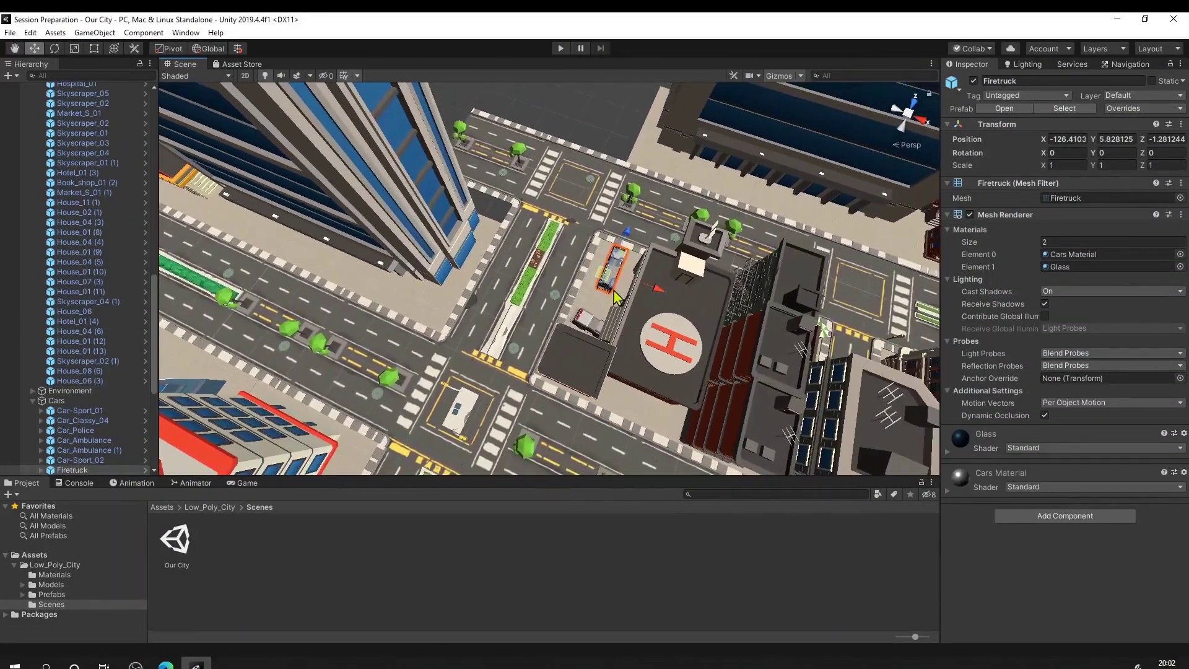
left_click_drag(604, 286, 489, 323)
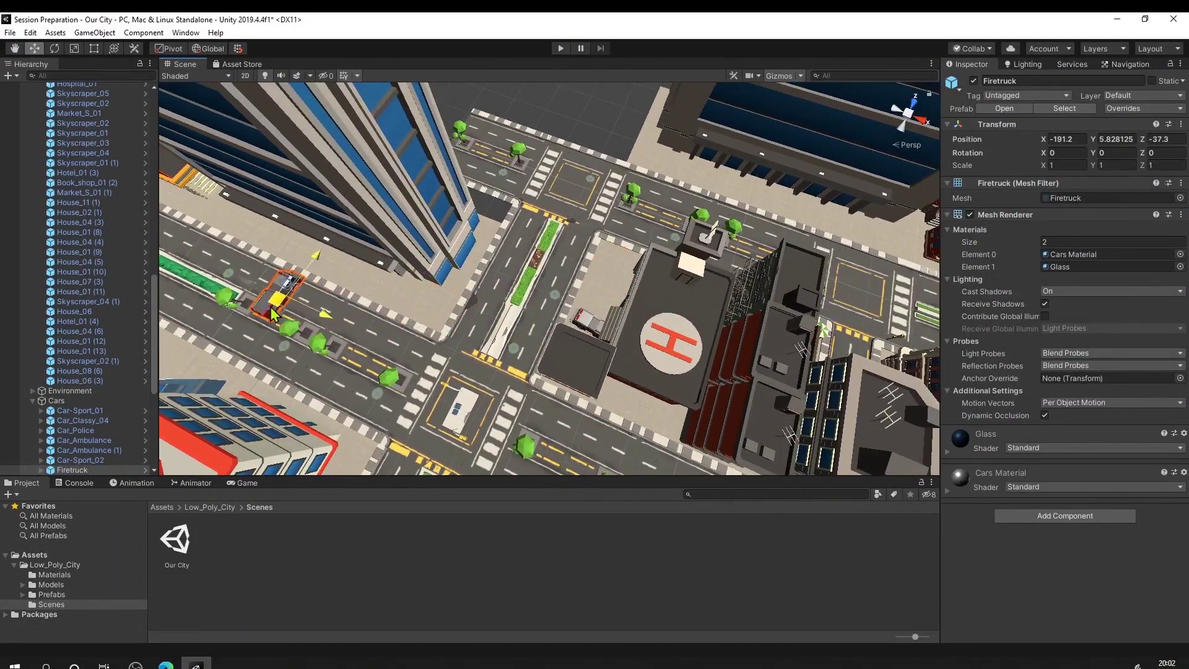
left_click_drag(369, 303, 460, 352, "alt")
middle_click_drag(460, 352, 565, 353)
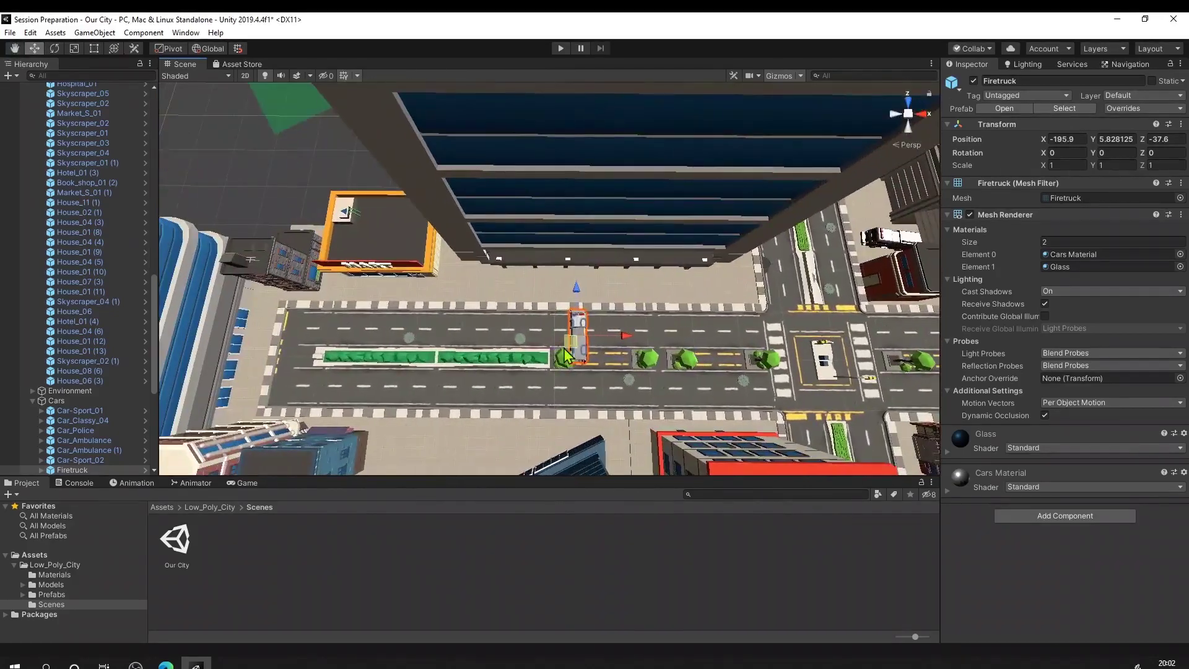
left_click_drag(456, 347, 439, 346)
left_click_drag(489, 340, 725, 235, "alt")
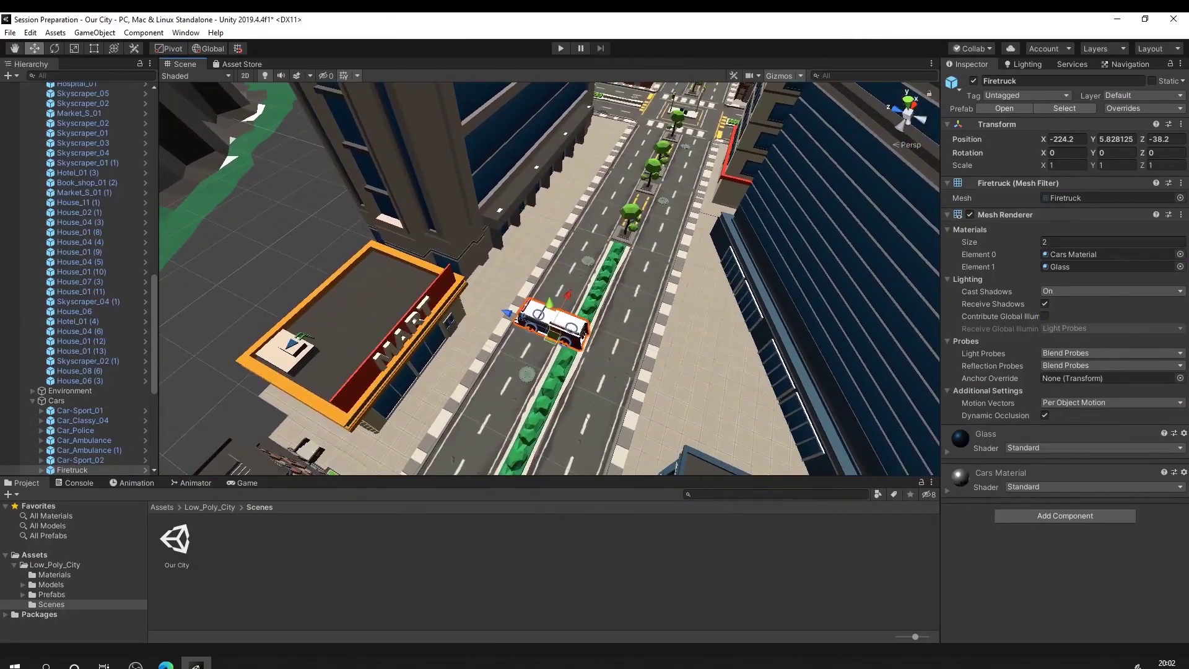
Step: Rotate the Firetruck to about 93° around Y to face along the road, and place it in its lane at about X -224.64, Z -37.21
key("alt+Tab")
key("alt+Tab")
left_click_drag(671, 417, 594, 351, "alt")
key("w")
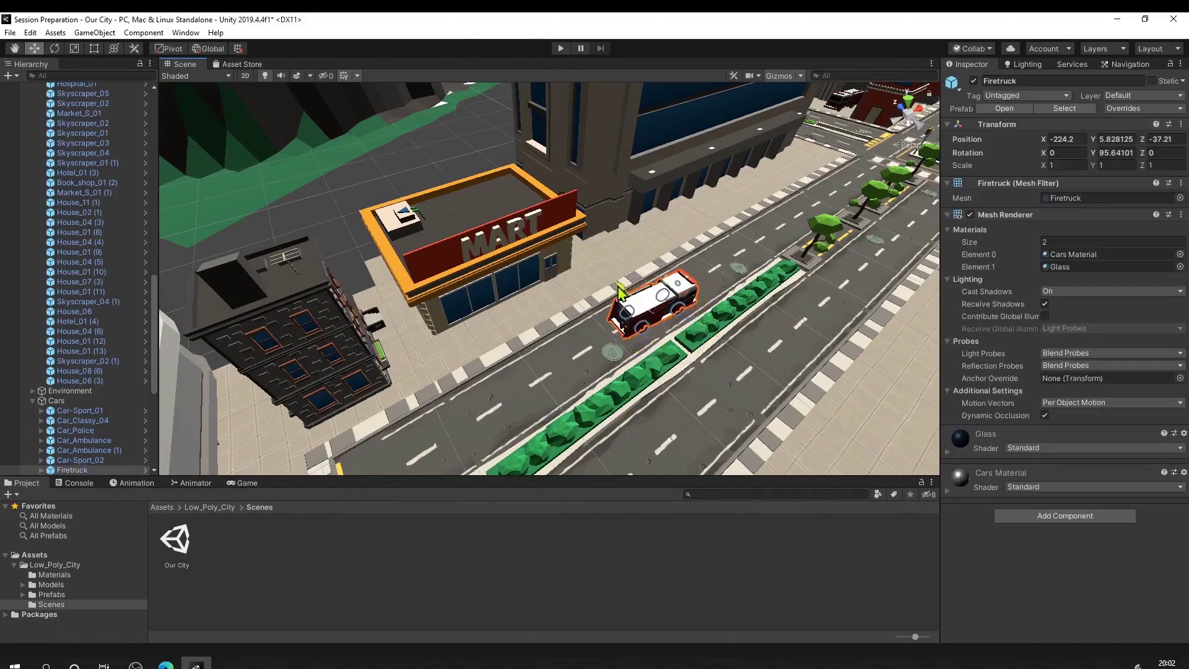
key("e")
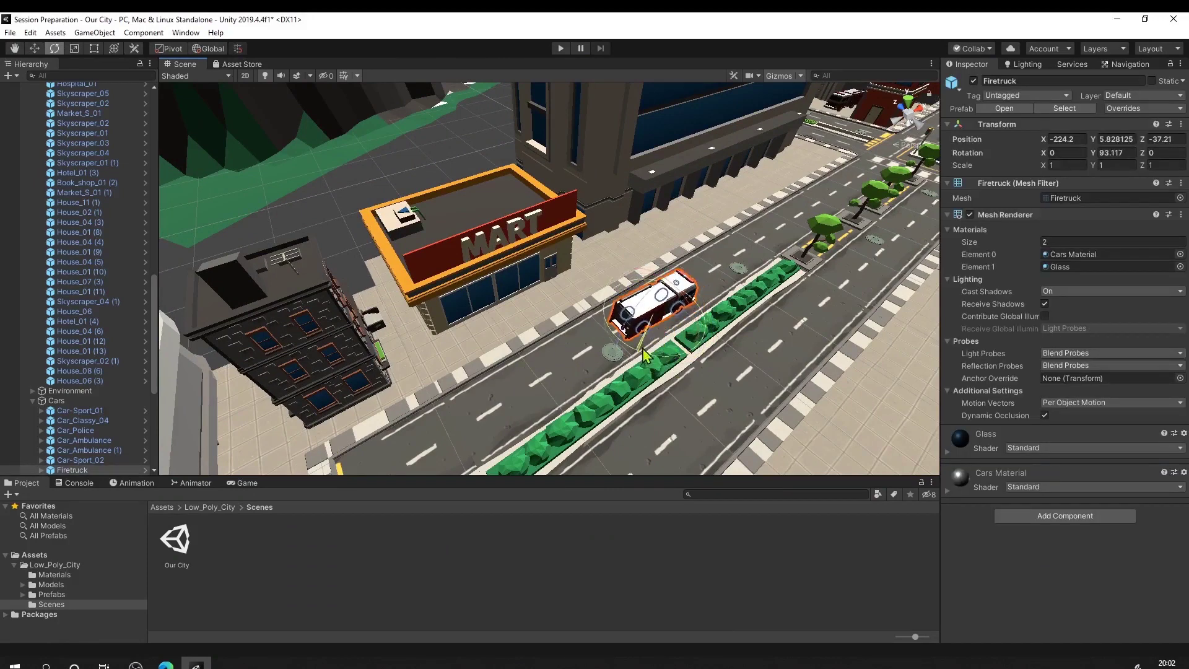
key("w")
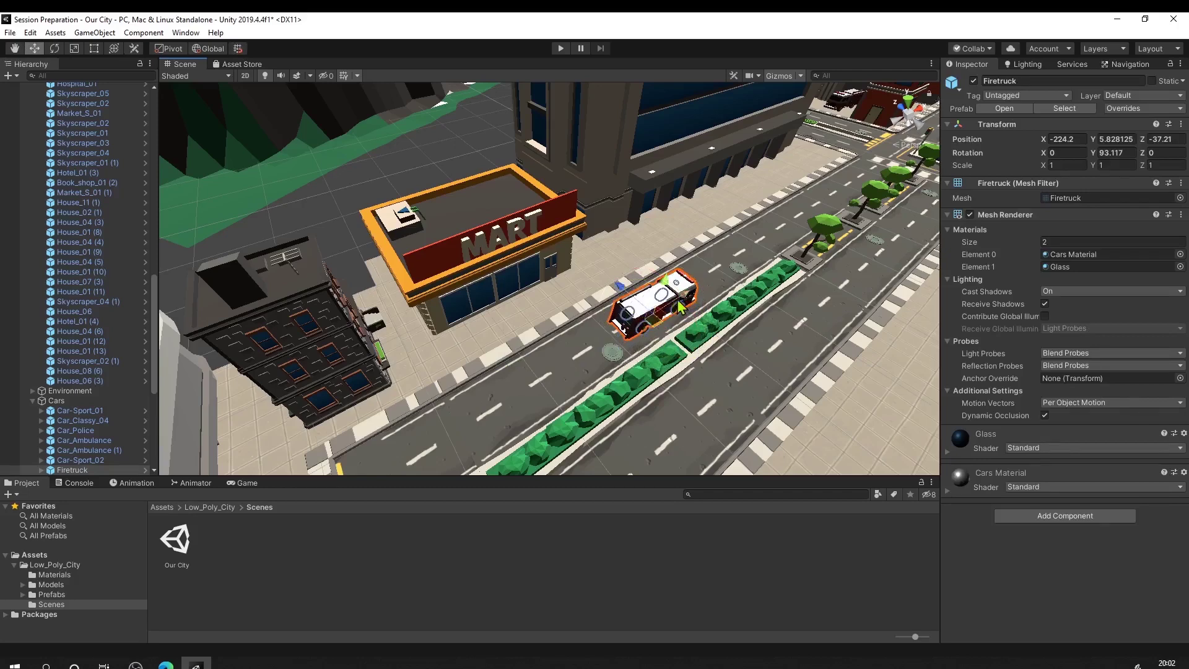
left_click_drag(658, 313, 669, 308)
right_click_drag(723, 290, 903, 236)
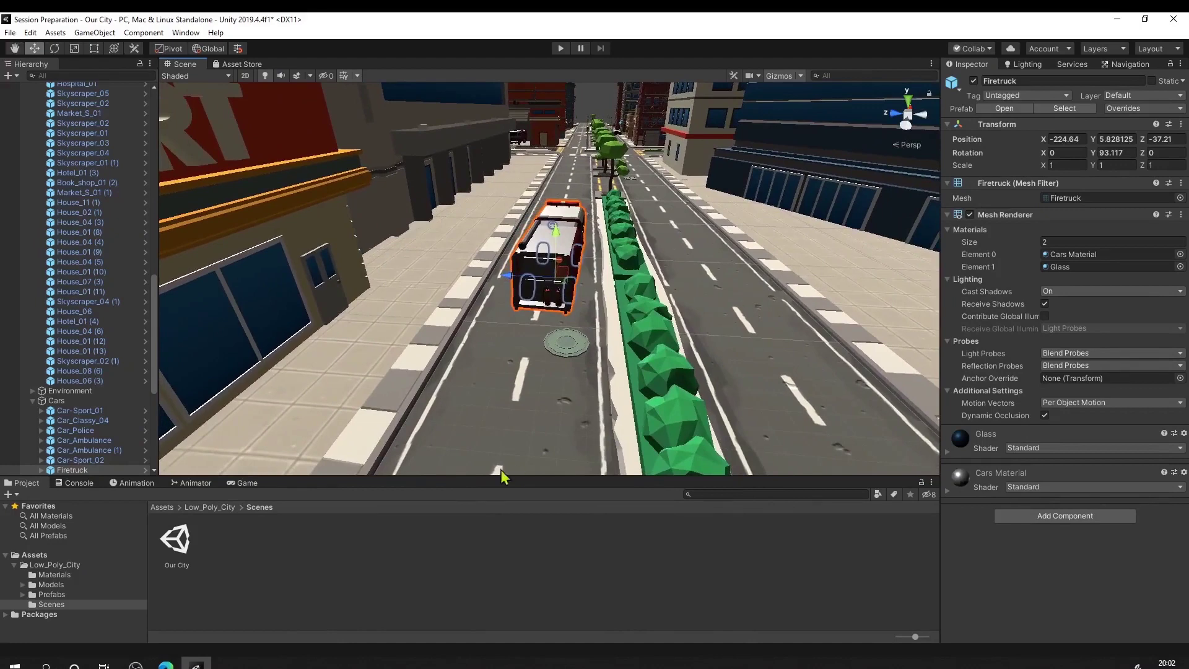
Step: Dock the Game view beside the Scene view and compare its image with the firetruck's street in the Scene view
left_click_drag(250, 484, 237, 67)
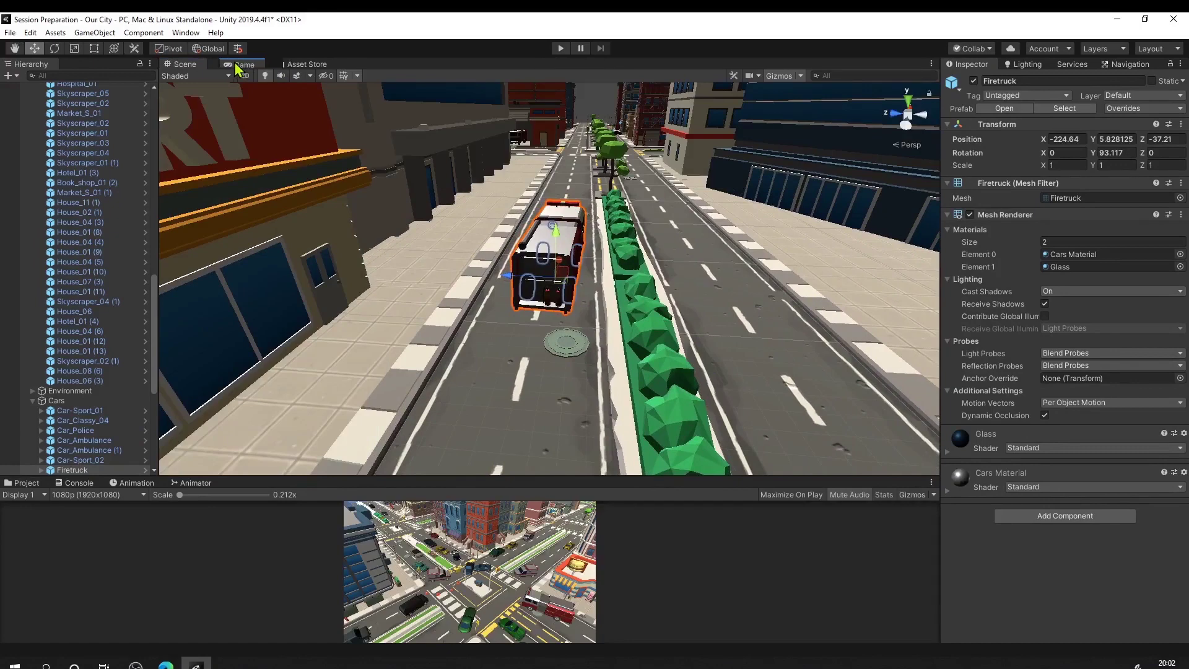
mouse_move(236, 68)
left_mouse_down()
mouse_move(363, 61)
mouse_move(239, 75)
left_mouse_up()
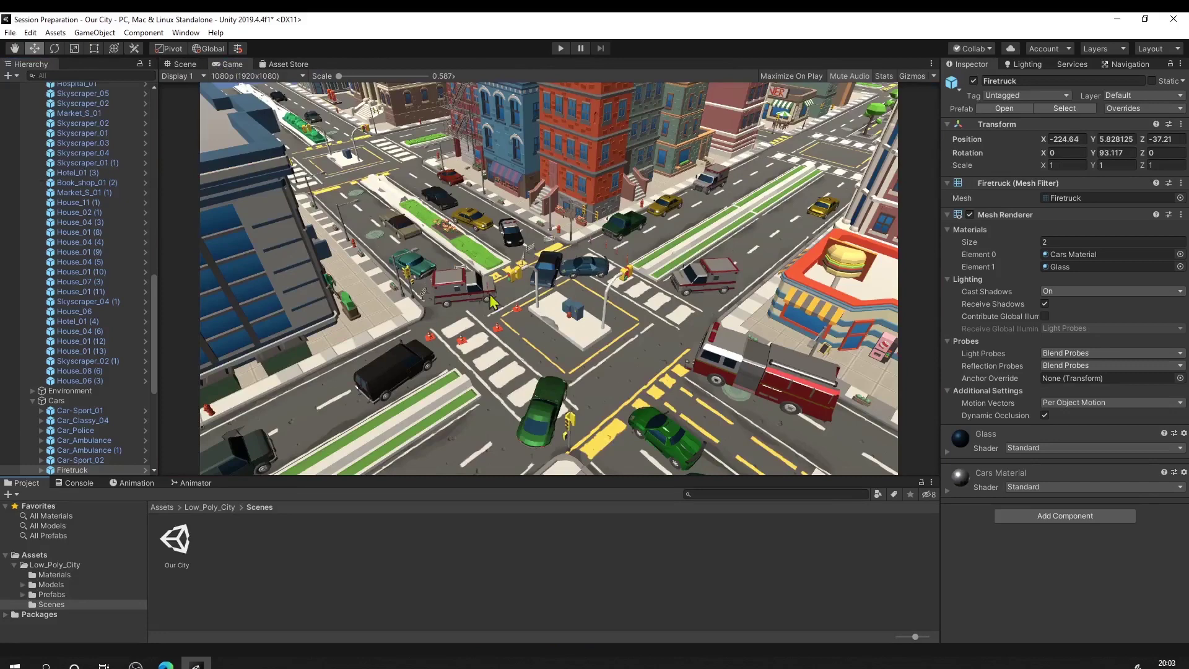
left_click(184, 64)
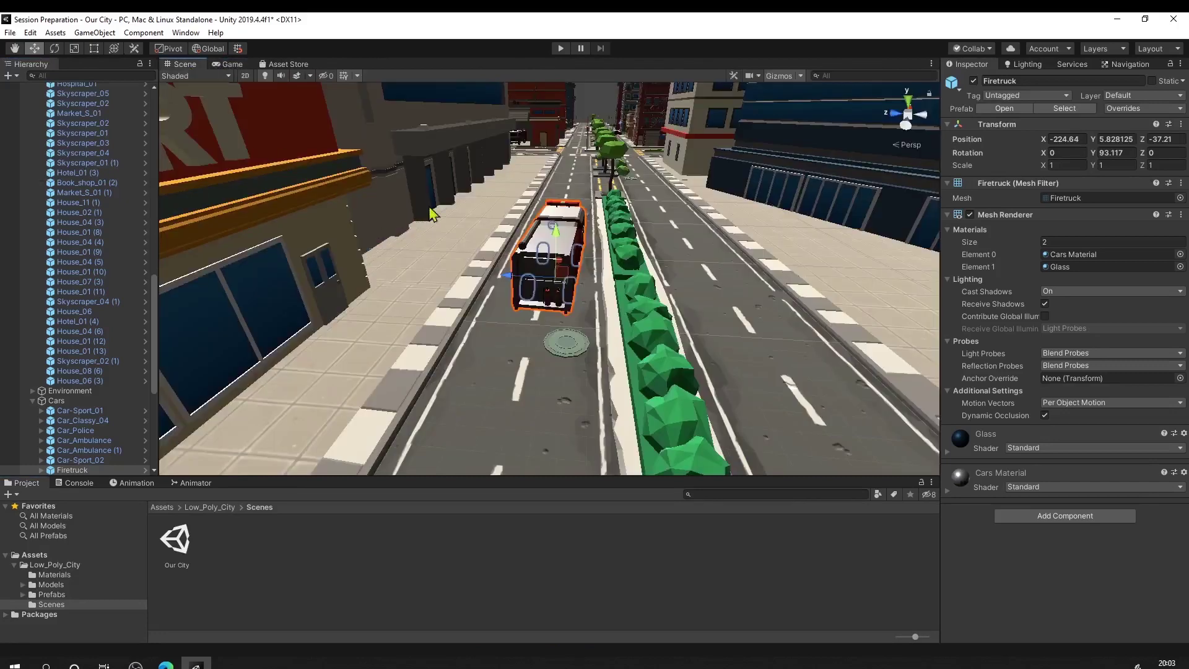
right_click_drag(565, 234, 604, 223)
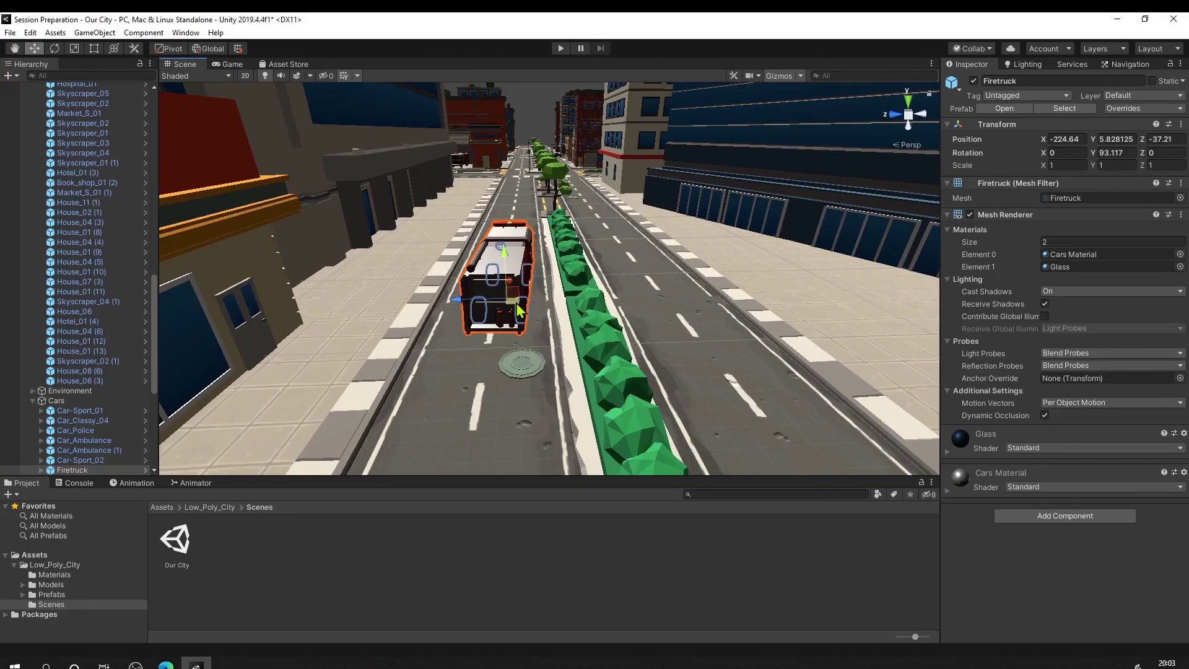
left_click(230, 64)
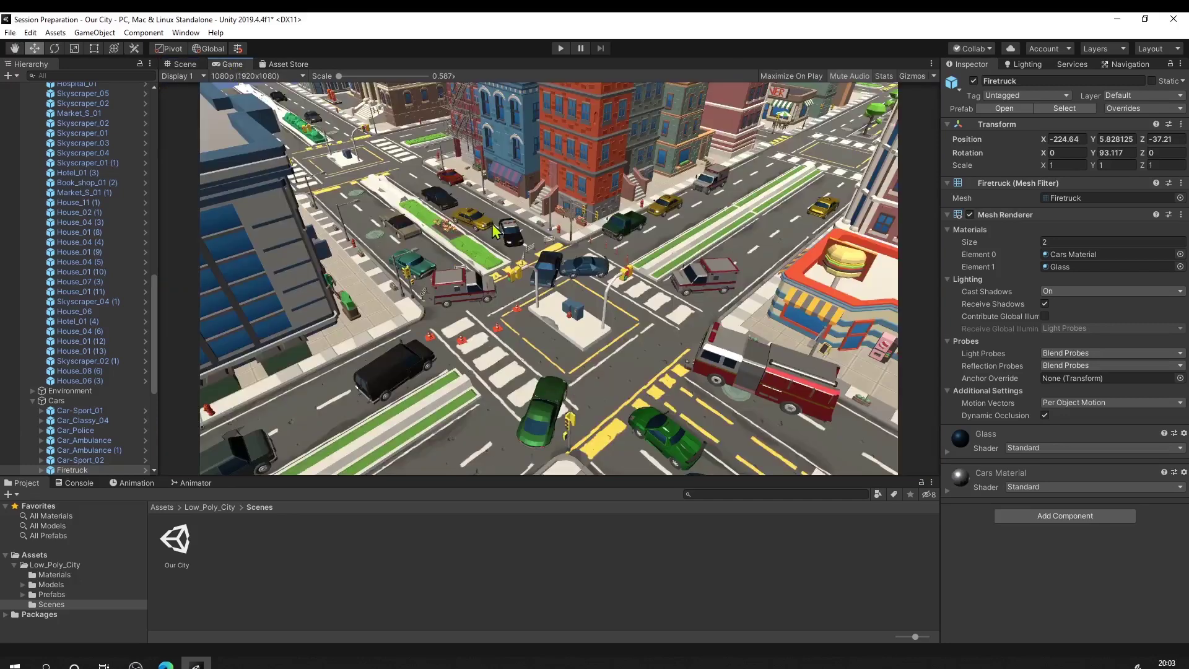
left_click(185, 65)
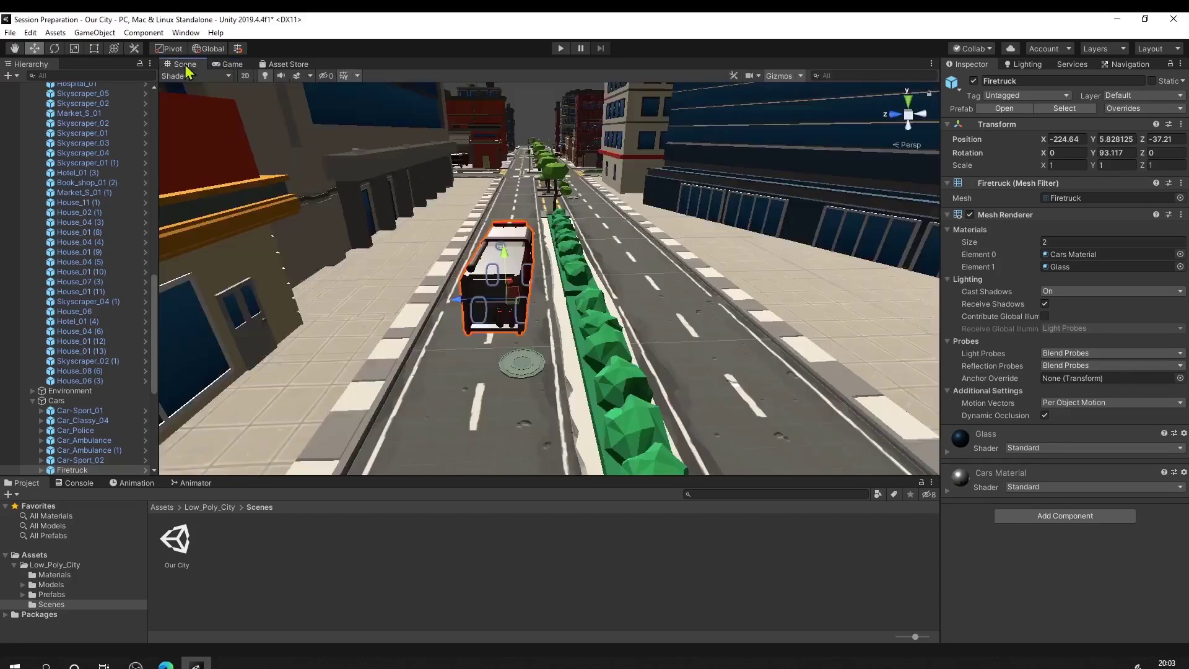
Step: Collapse the Buildings and Cars groups in the scene's object list
scroll(93, 347, "up", 10)
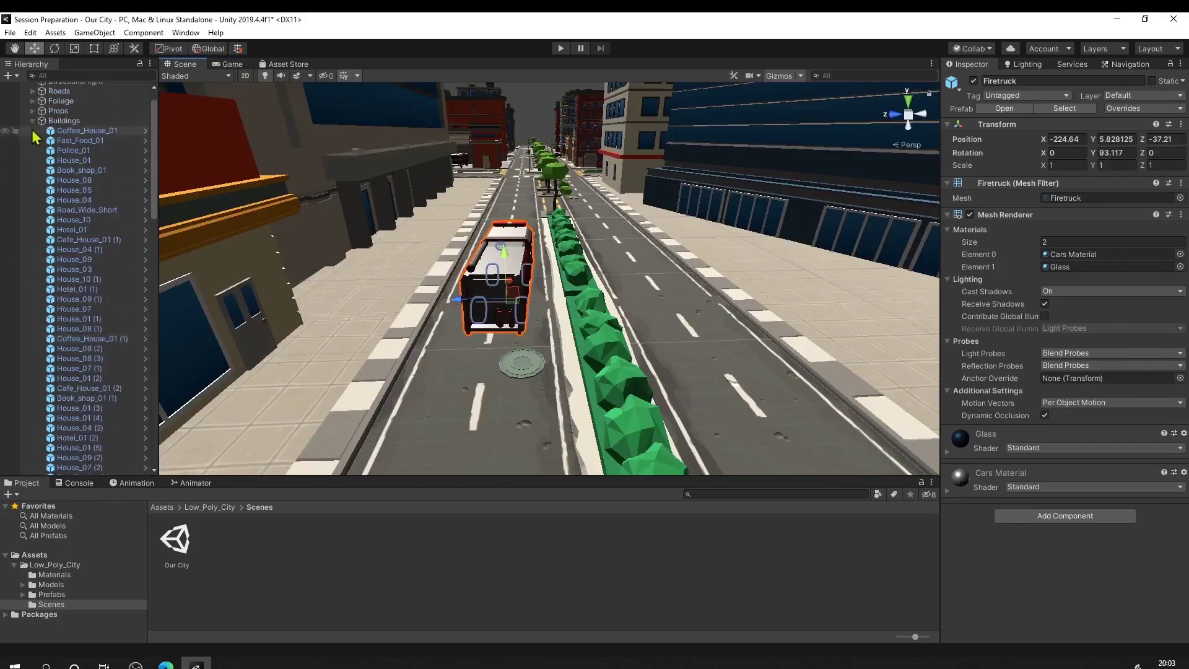
left_click(32, 120)
scroll(82, 164, "up", 1)
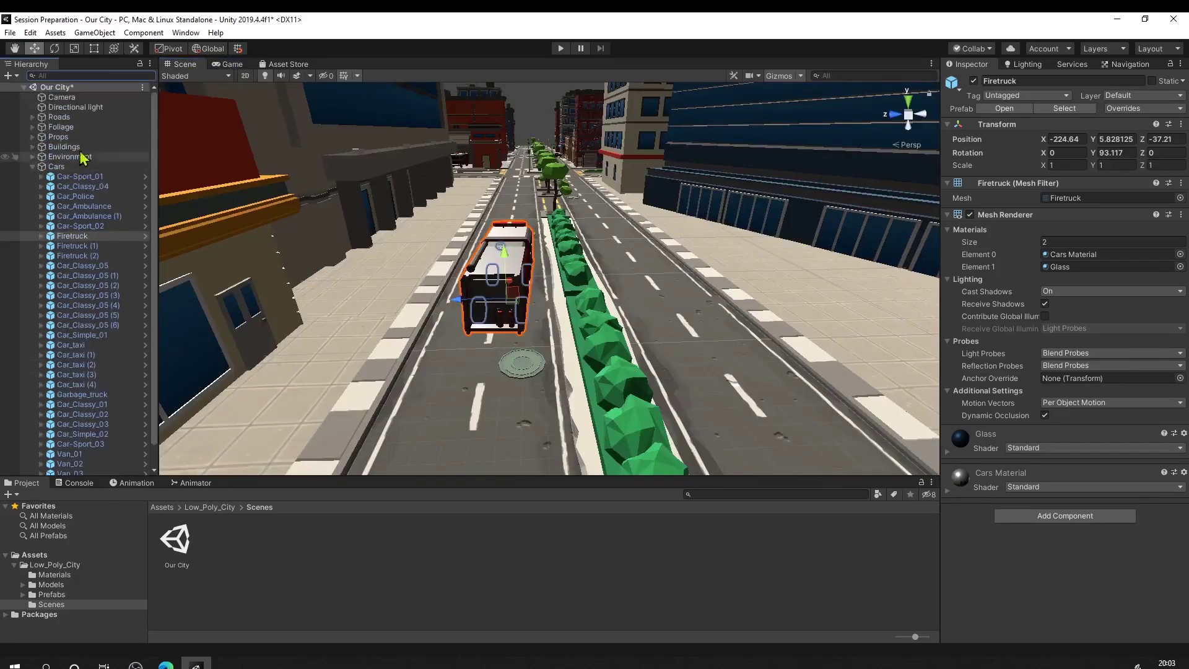
left_click(33, 167)
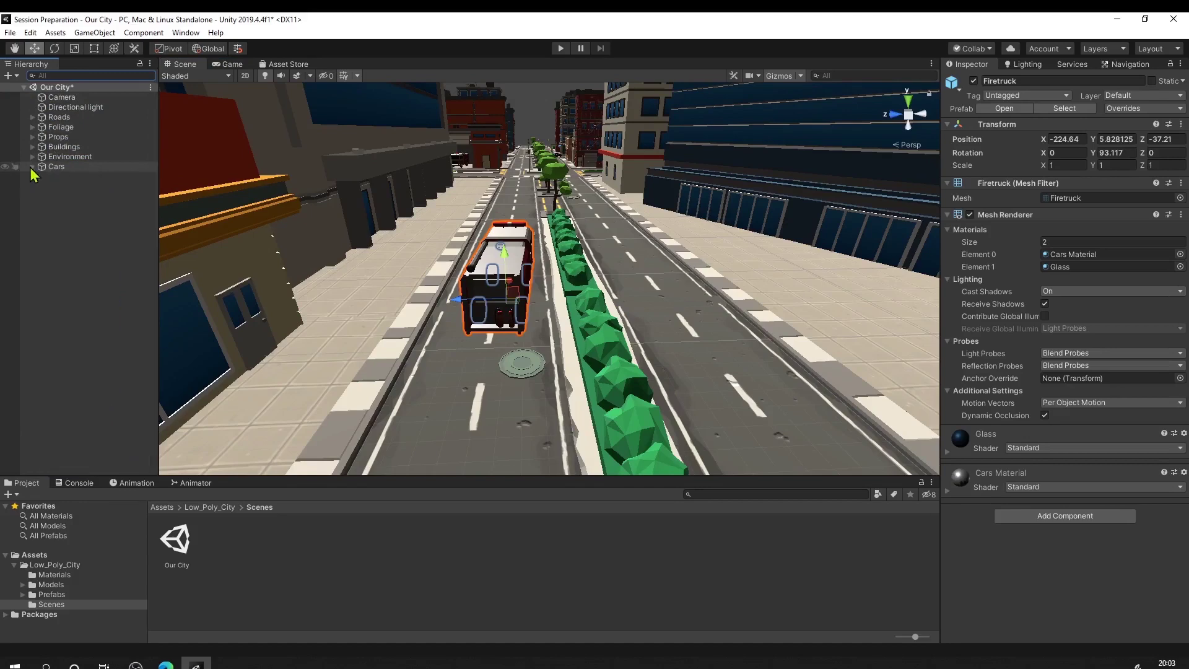
Step: Select the scene's Camera, frame it over the intersection, and compare its location with the image in the Game view
left_click(56, 97)
double_click(55, 100)
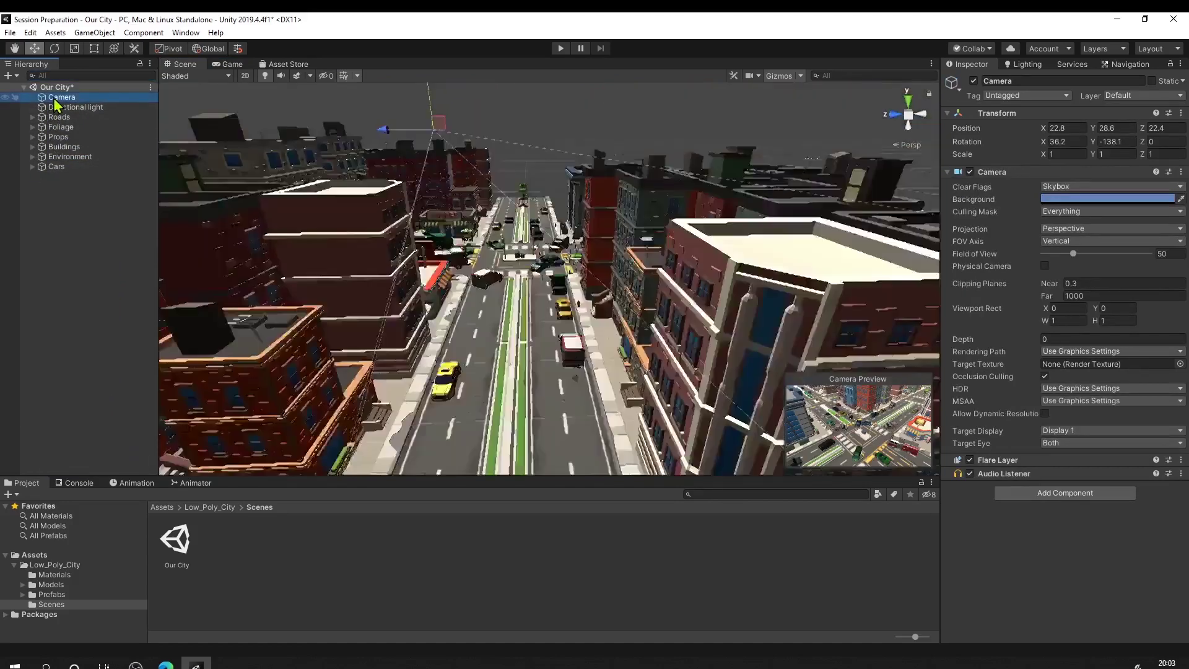
right_click_drag(451, 202, 411, 260)
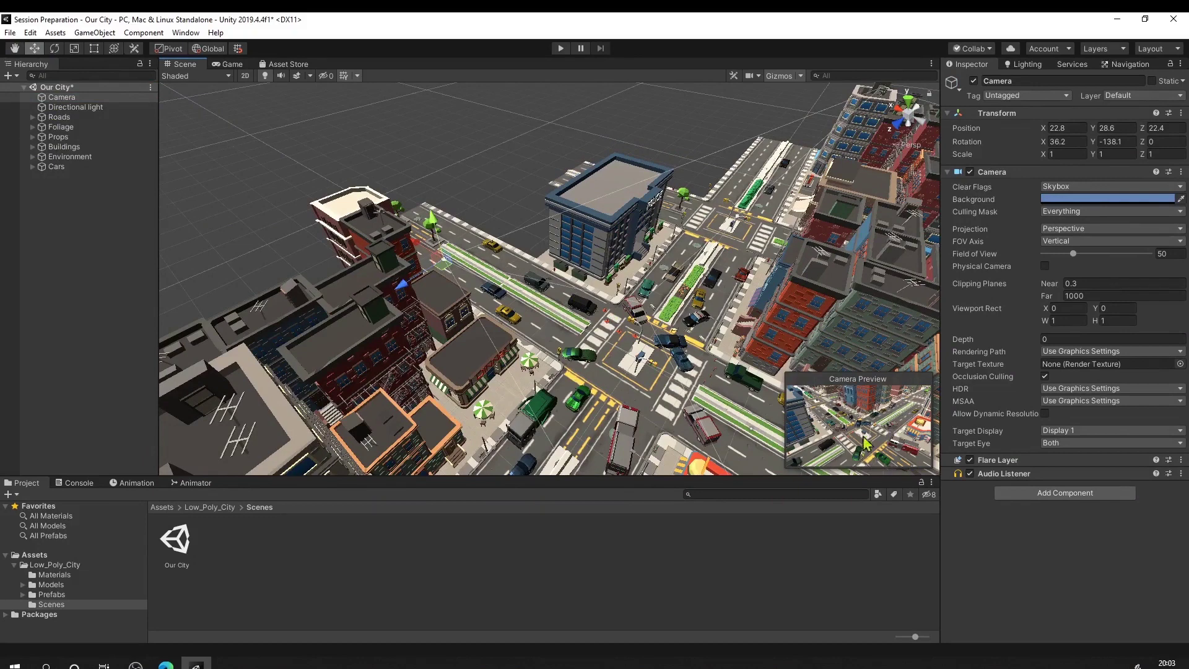
left_click(233, 65)
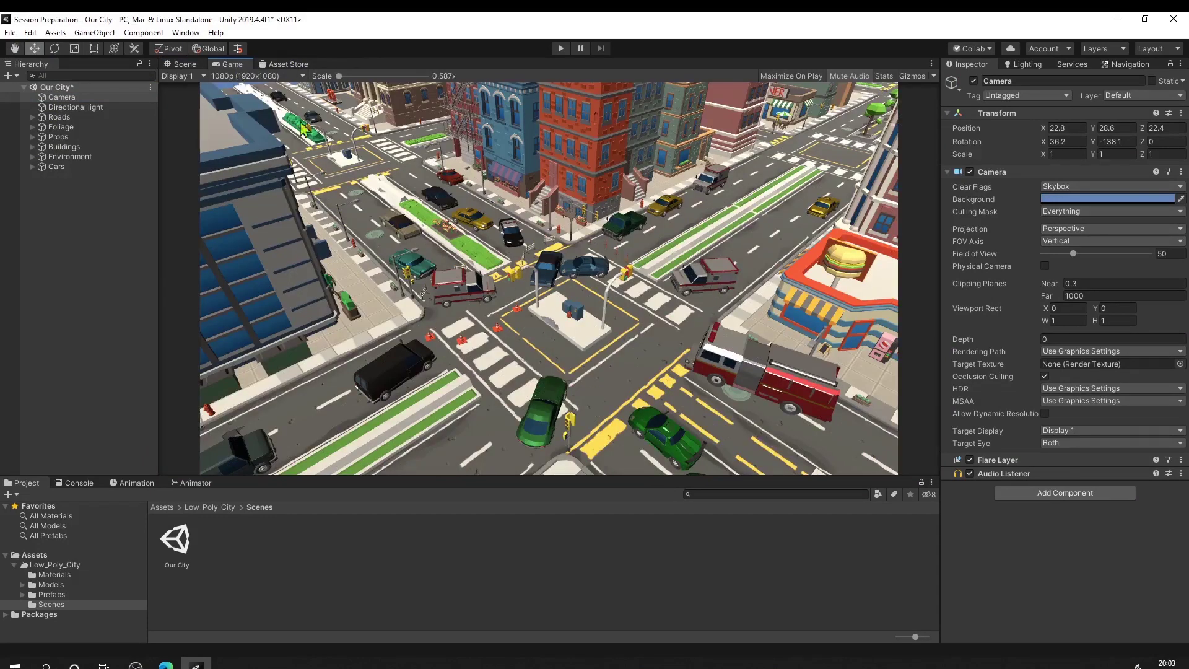
left_click(185, 66)
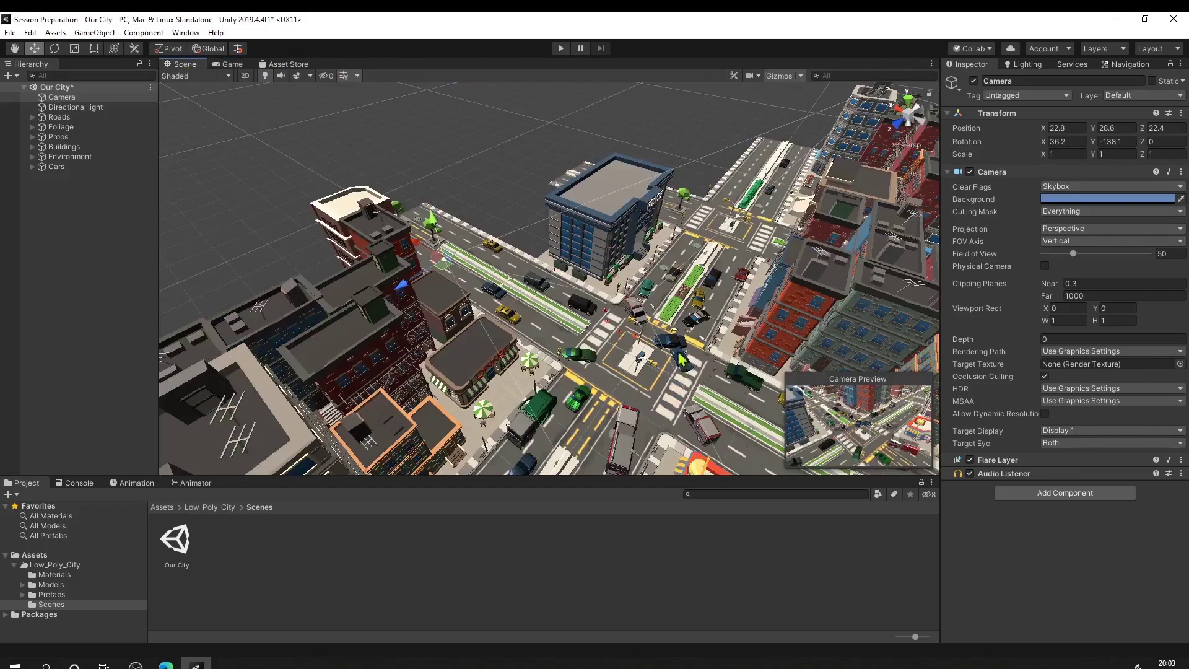
Step: Align the Camera with a view from behind and above the firetruck, looking down the road beside the mart
right_click_drag(680, 350, 552, 315)
key("d")
key("w")
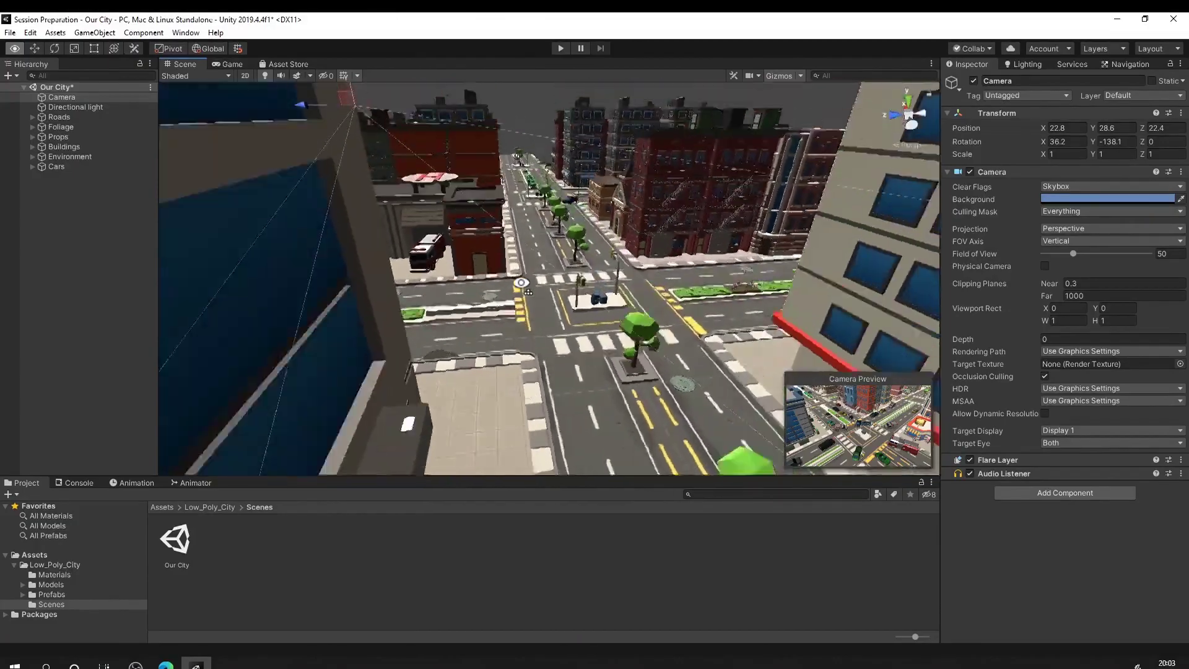
right_click_drag(500, 308, 621, 330)
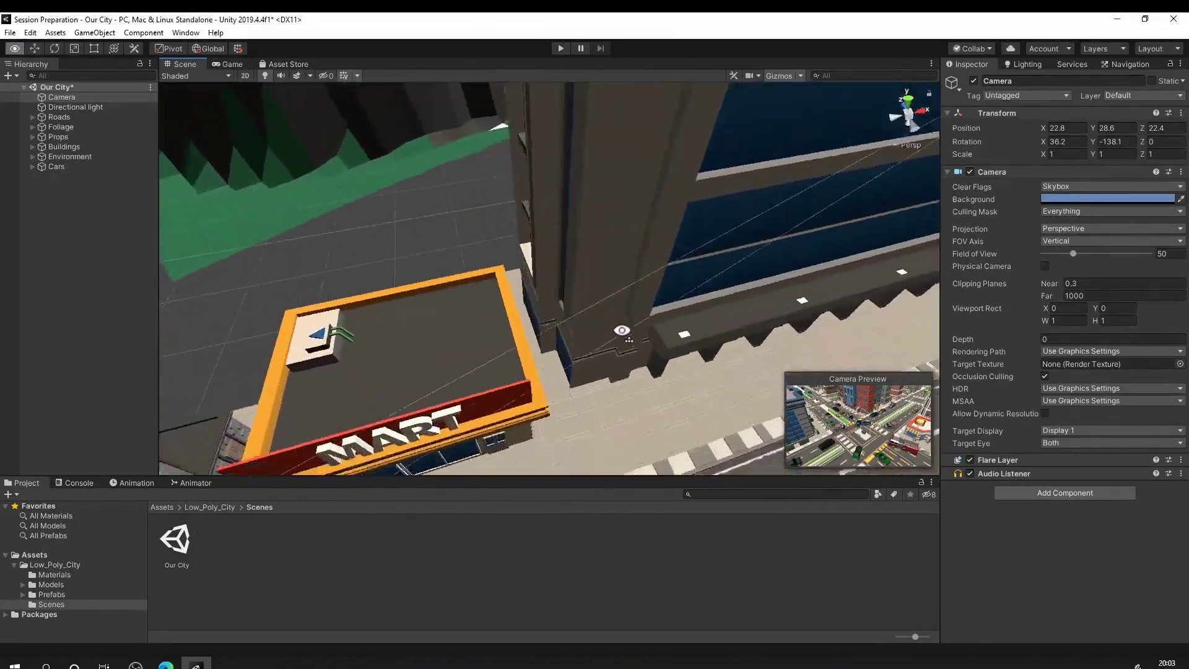
right_click_drag(704, 294, 672, 290)
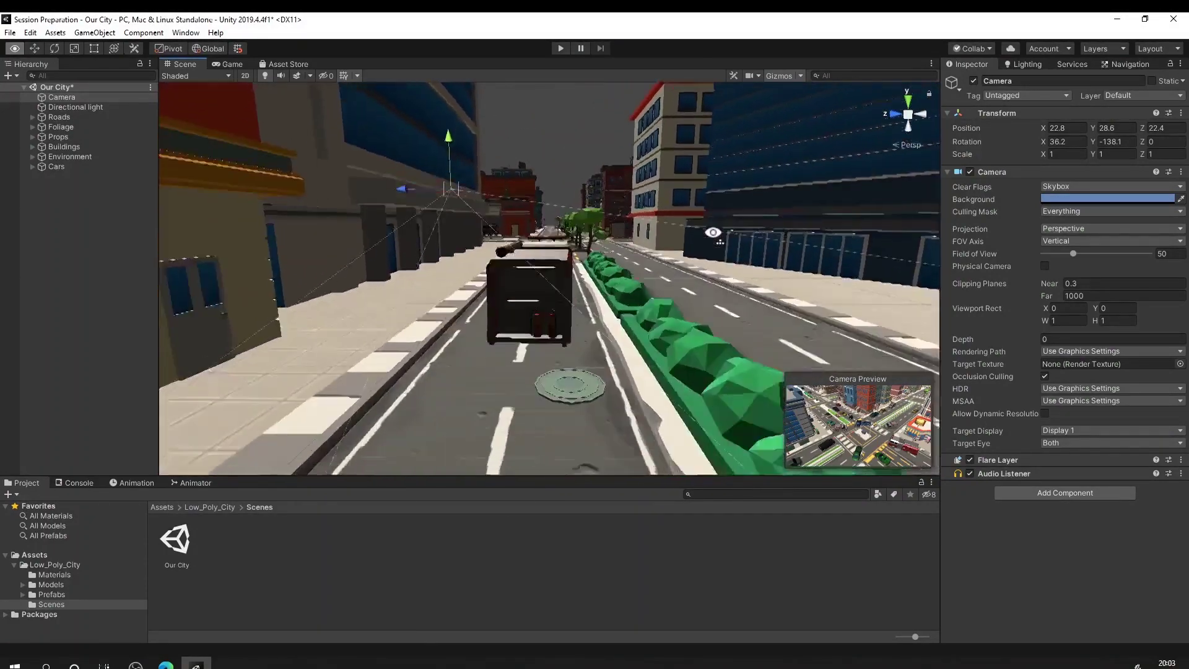
right_click_drag(713, 232, 776, 256)
right_click_drag(565, 406, 630, 272)
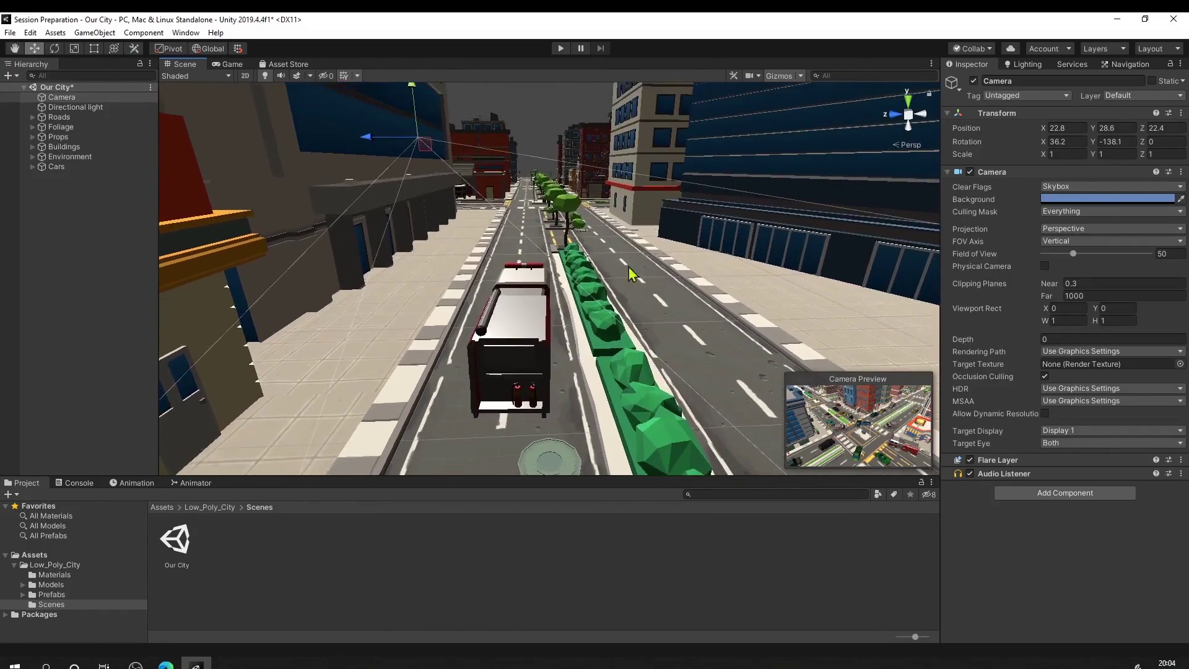
left_click(229, 64)
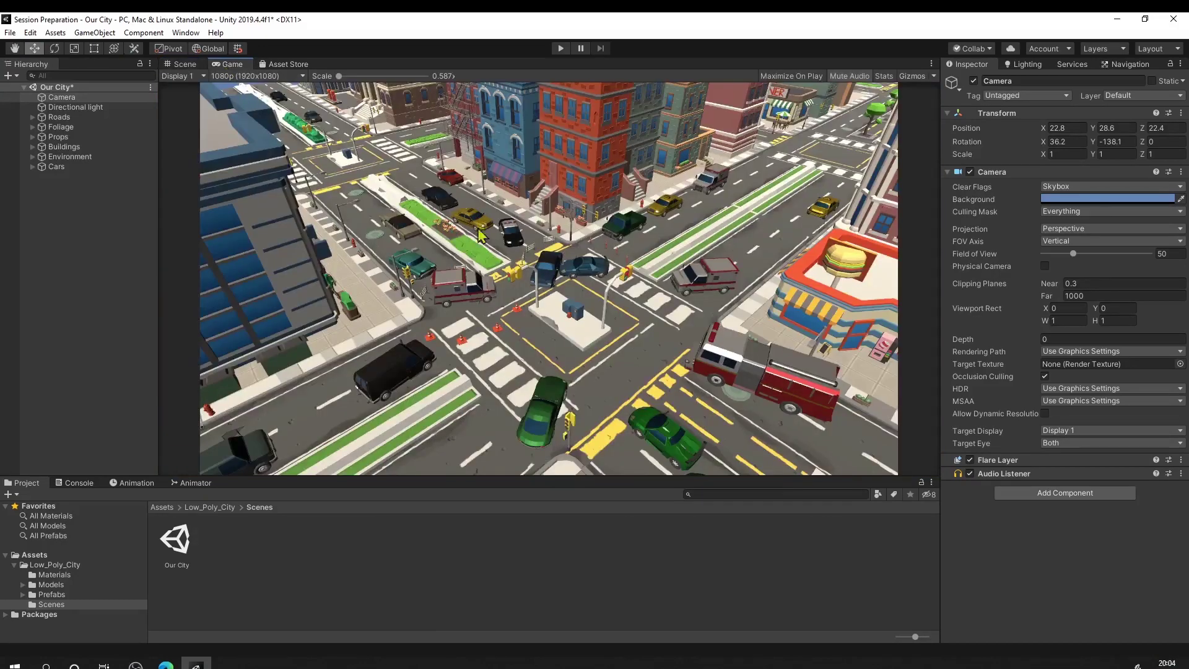
left_click(185, 65)
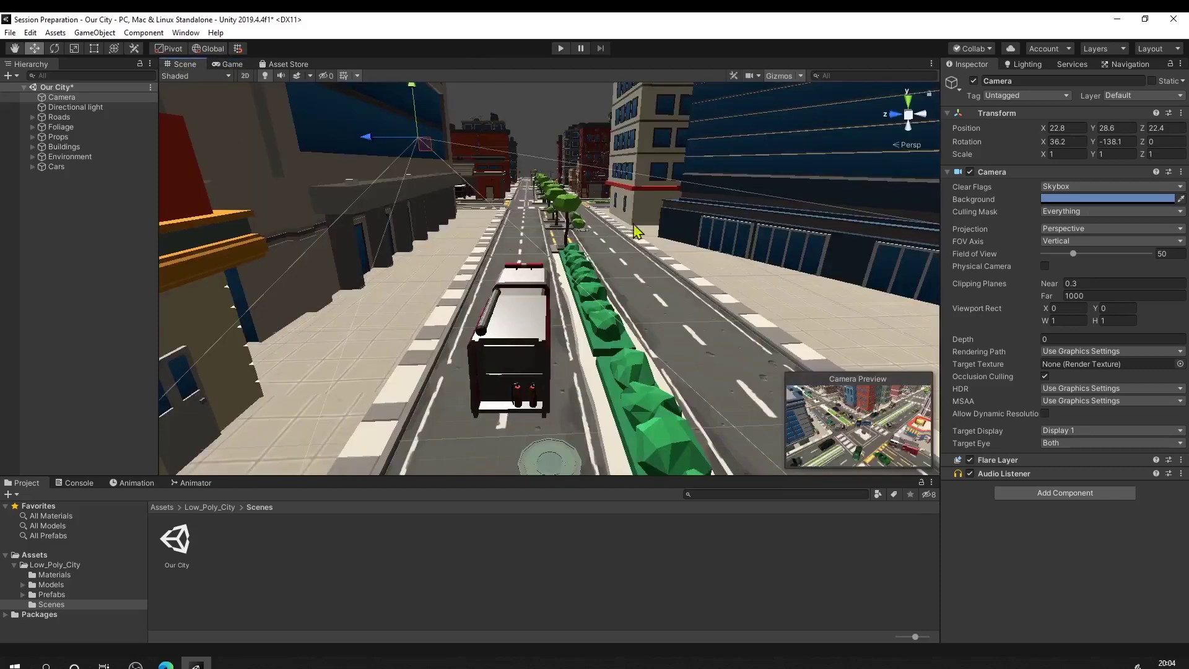
left_click(63, 99)
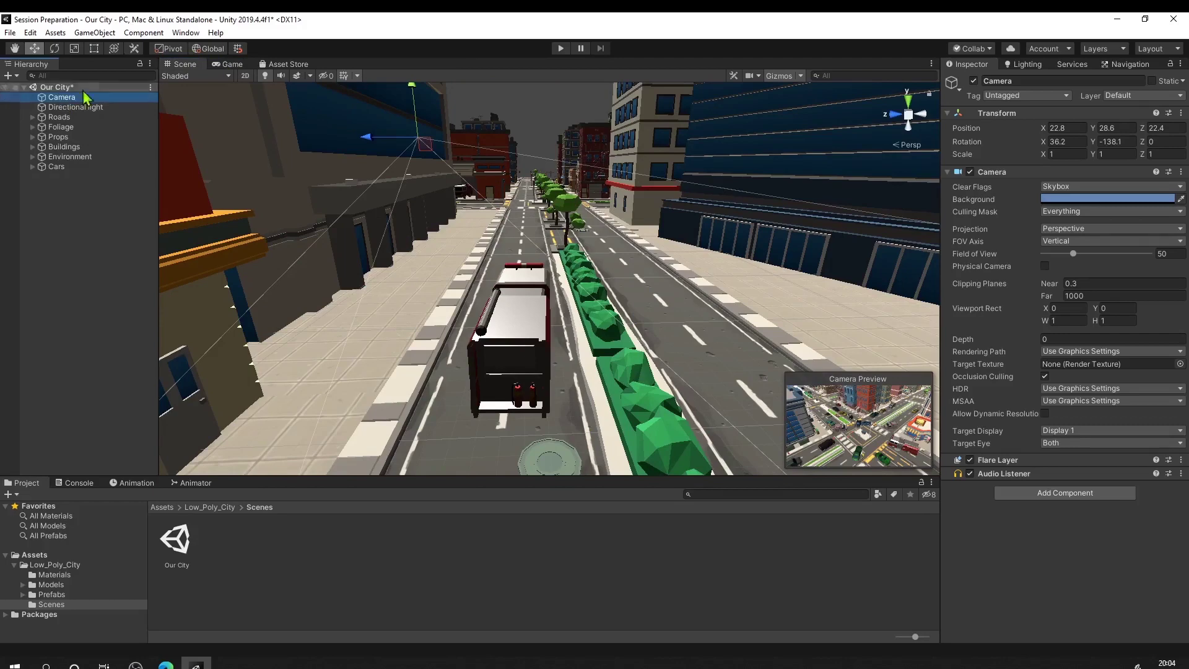
left_click(109, 38)
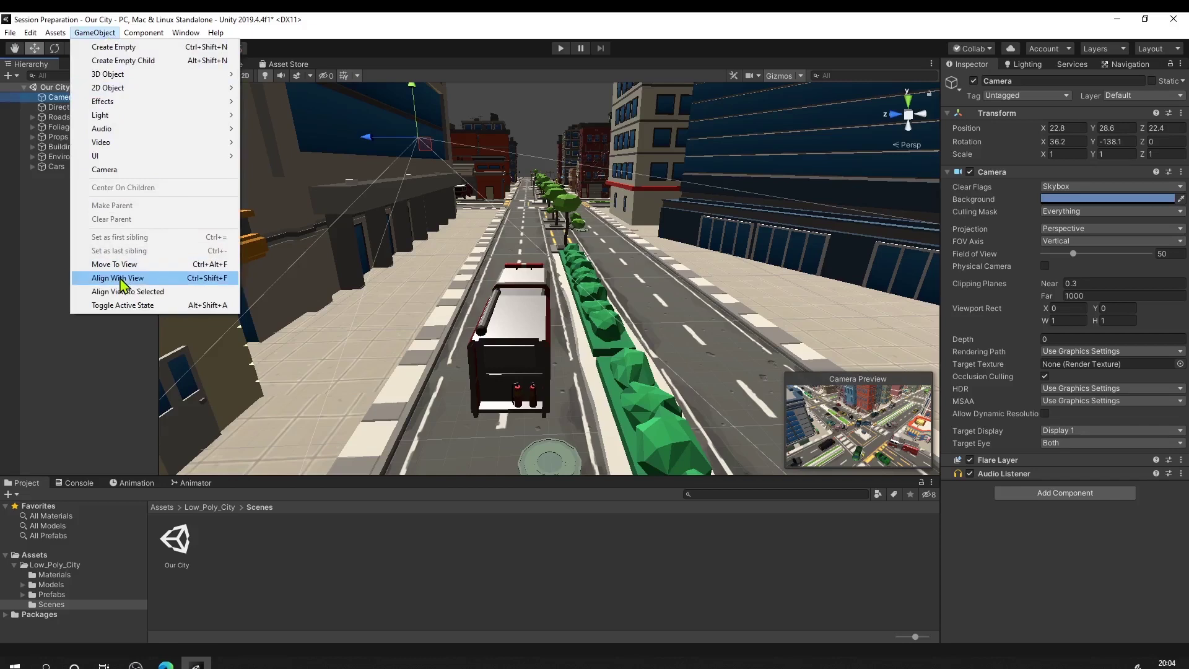
left_click(193, 282)
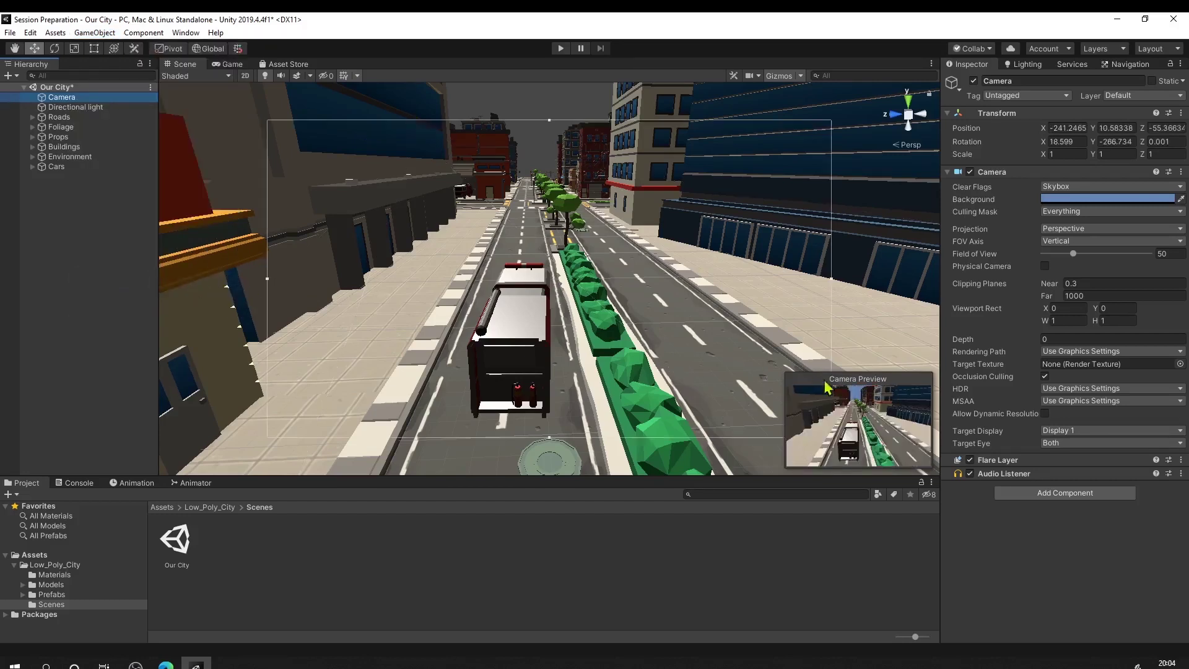
Step: Check the camera's image in the Game view and examine the firetruck and its road from behind in the Scene view
left_click(230, 65)
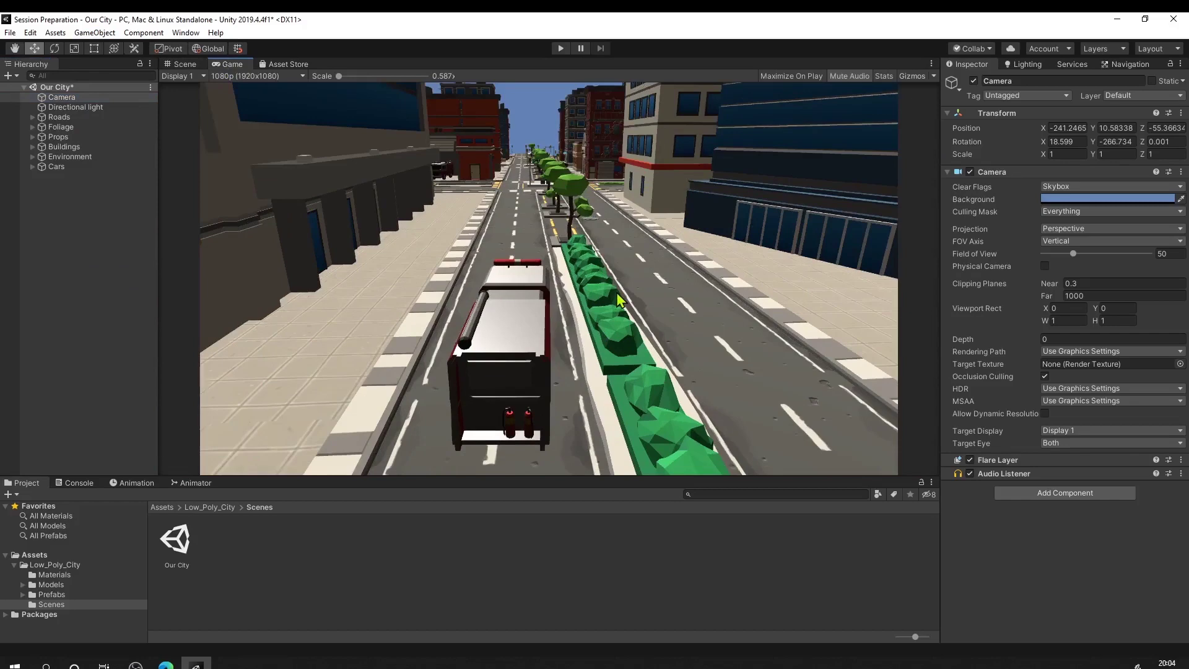
left_click(186, 64)
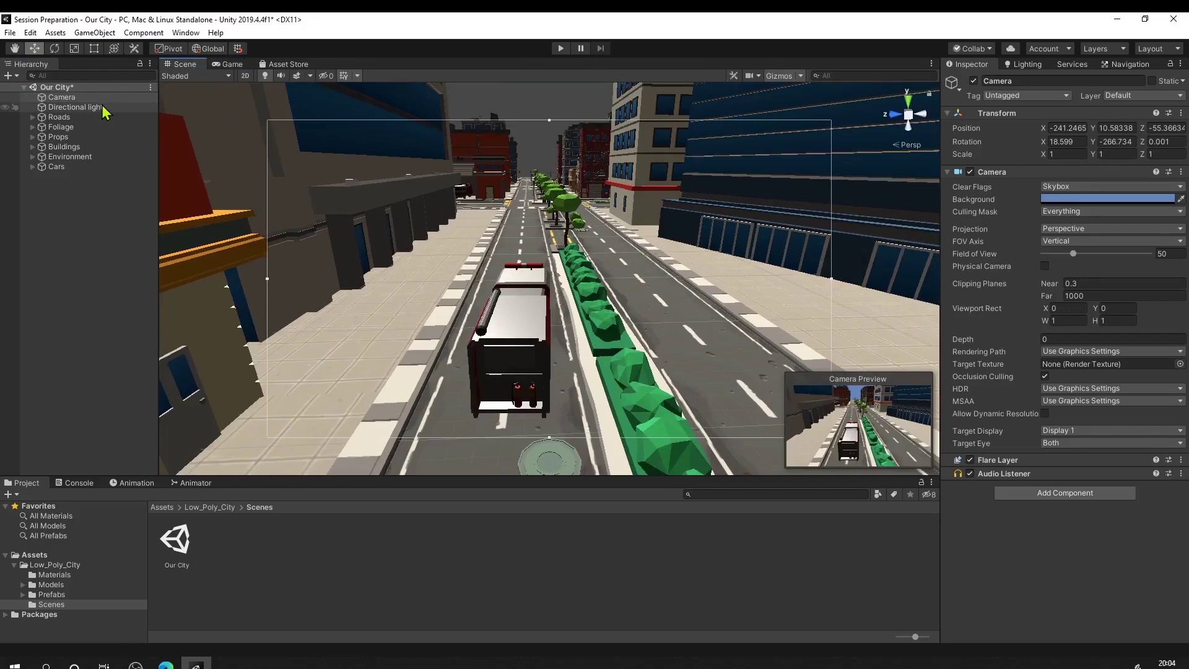
left_click_drag(305, 173, 278, 212, "alt")
key("d")
right_click_drag(278, 213, 264, 214)
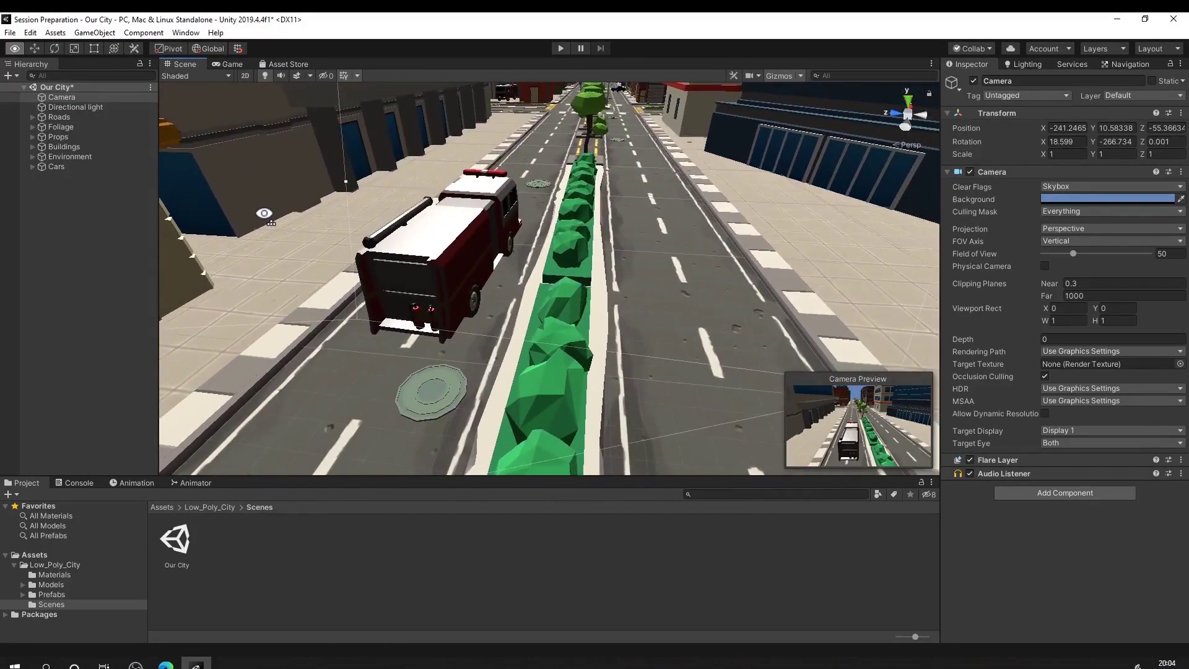
right_click_drag(265, 214, 264, 214)
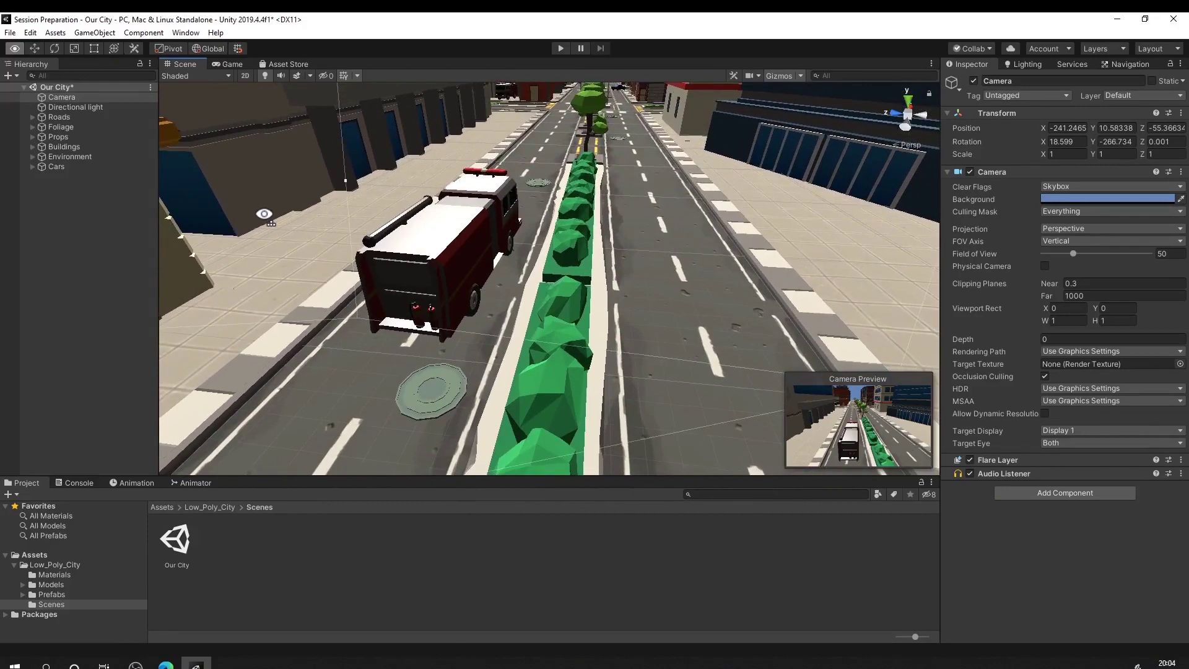
mouse_move(717, 236)
right_mouse_down()
mouse_move(565, 225)
mouse_move(494, 236)
mouse_move(702, 232)
right_mouse_up()
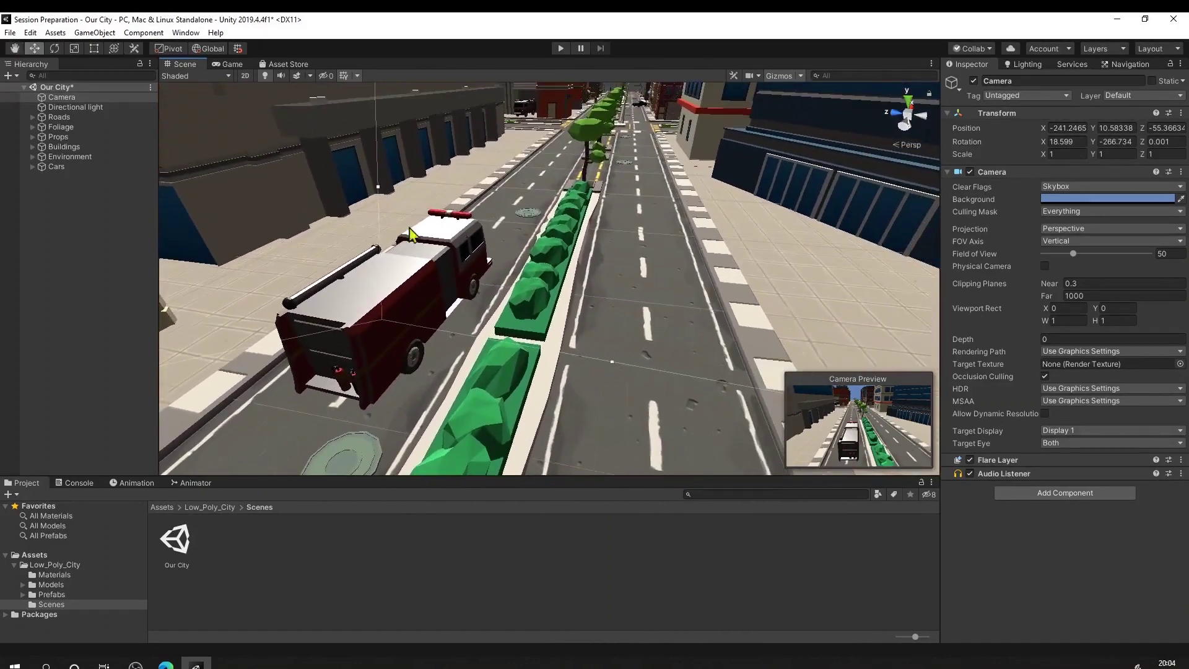
Step: Deselect the Camera, run the scene in Play mode to preview the view behind the firetruck, and stop playback
left_click(88, 213)
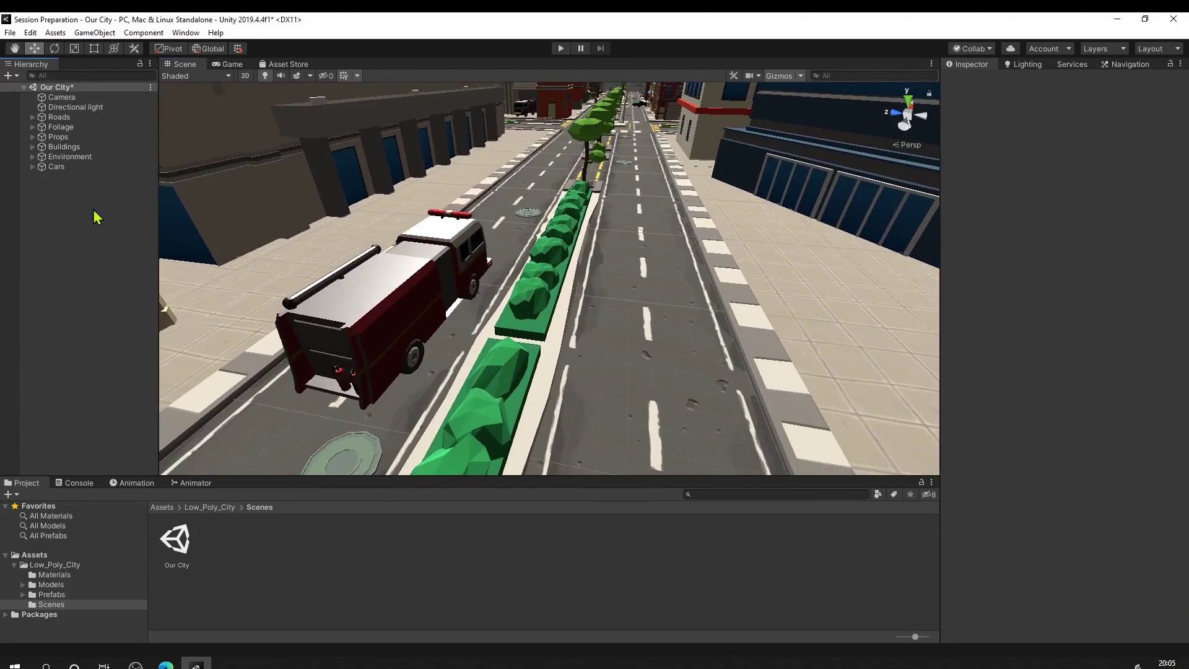
right_click_drag(380, 300, 331, 291)
left_click(558, 54)
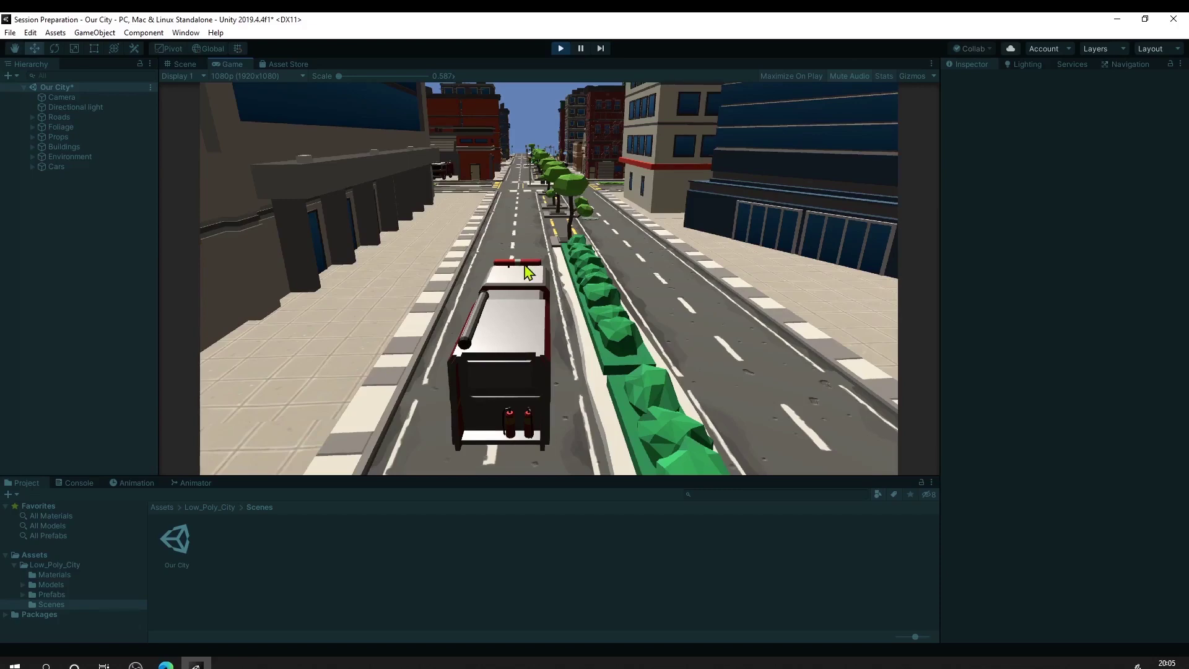
left_click(561, 49)
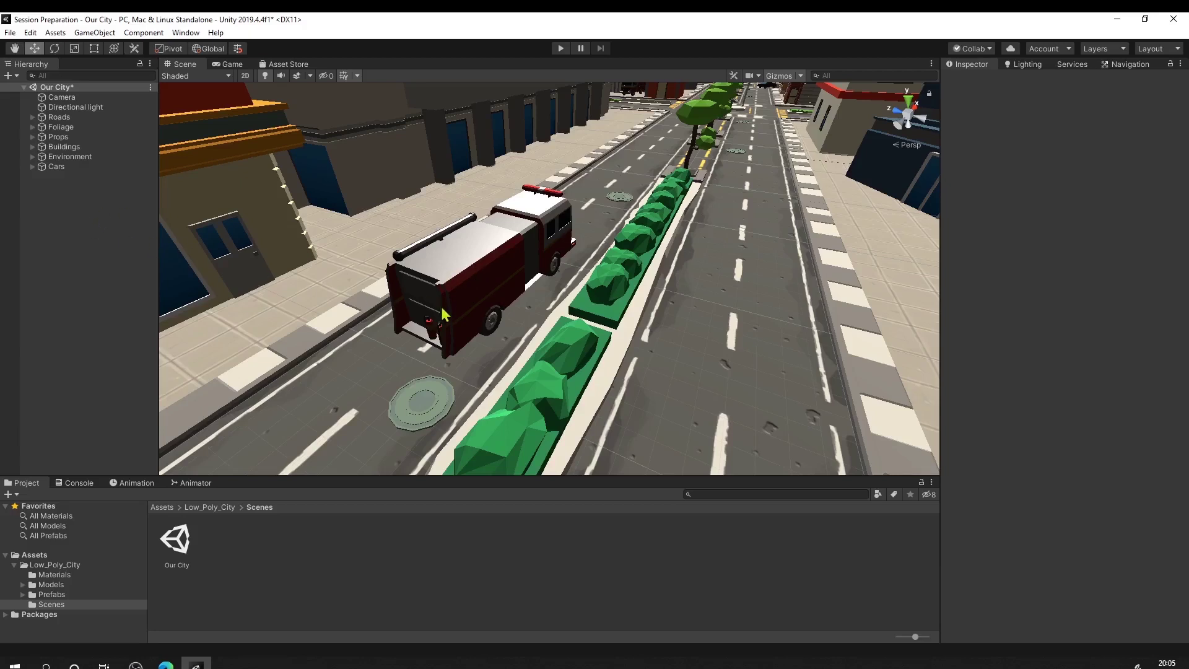
Step: Select the firetruck and the two adjoining road segments under it in turn to examine where the truck sits across them
left_click(462, 299)
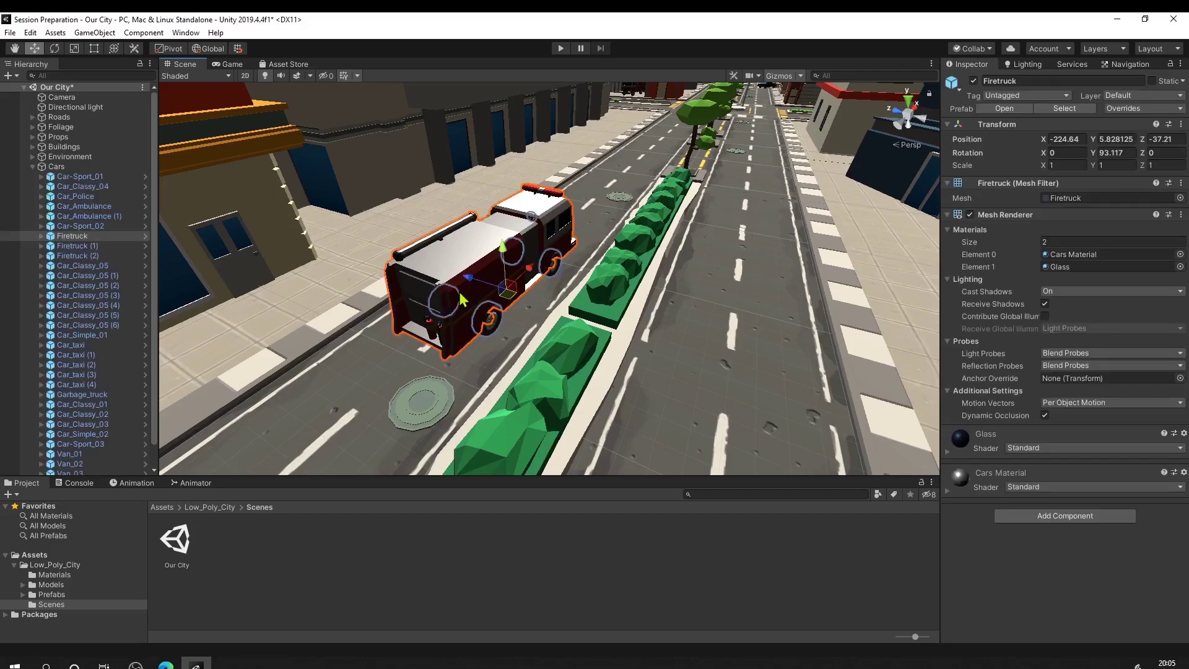
left_click(479, 390)
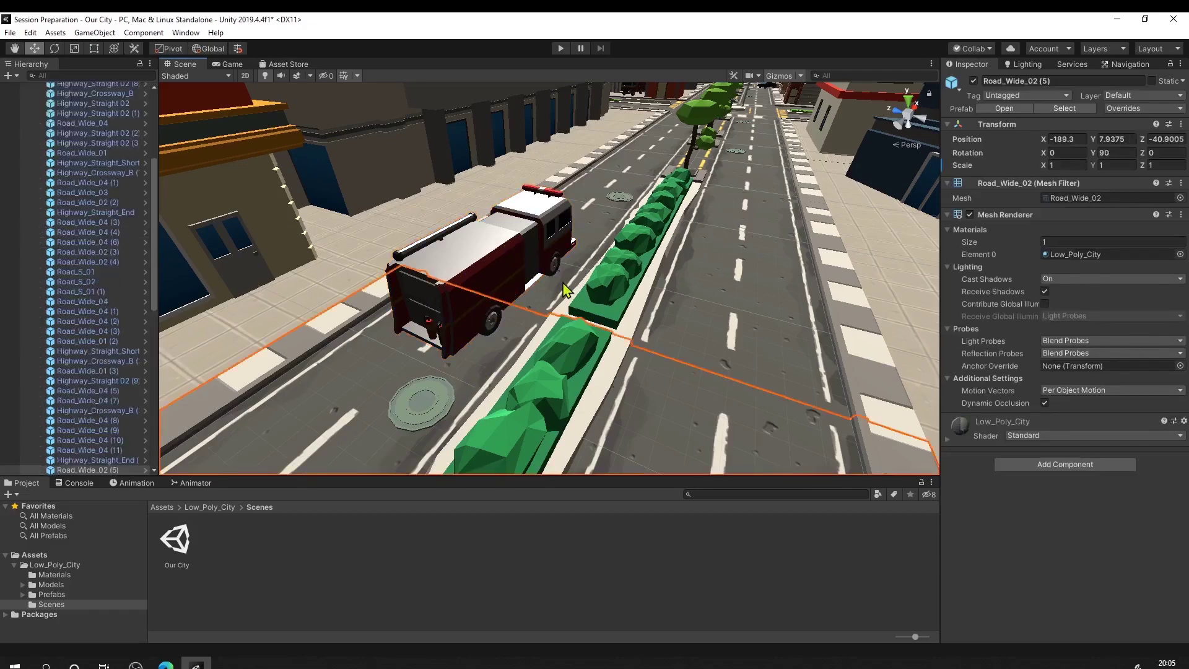
left_click(565, 290)
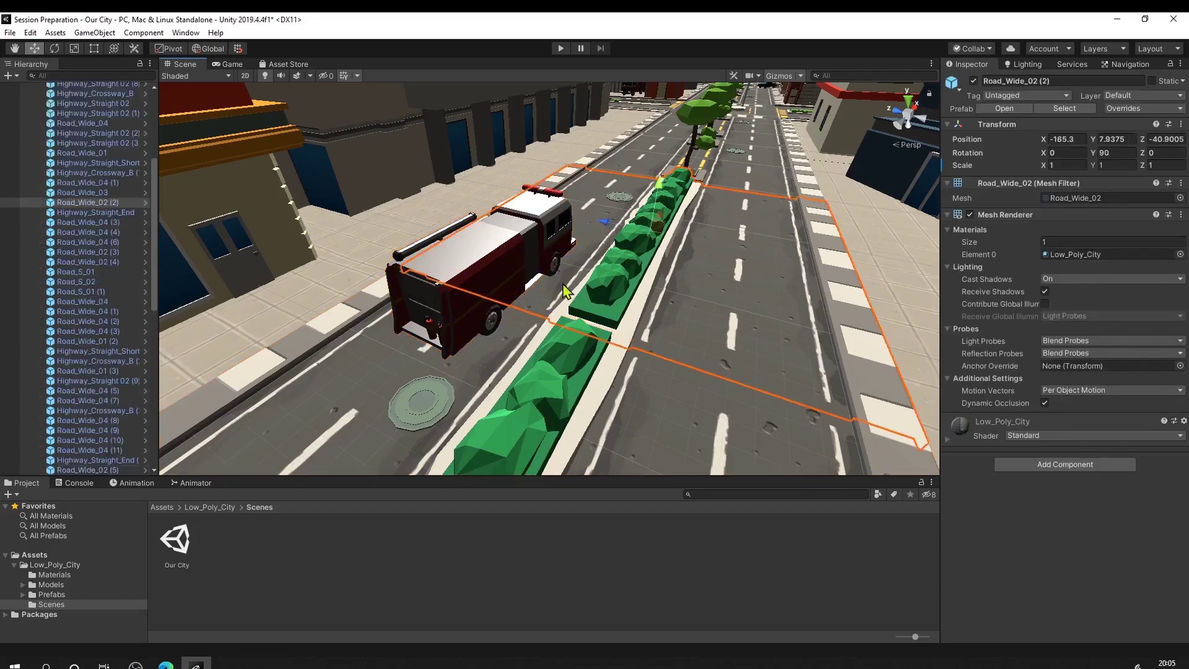
left_click(500, 341)
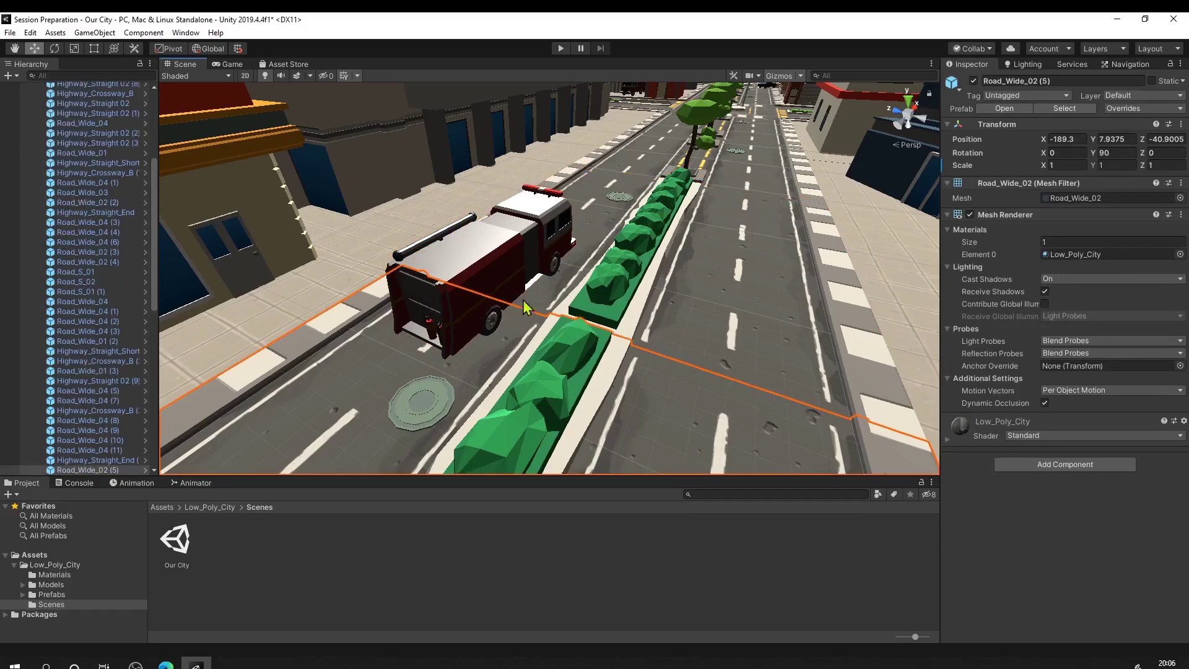
left_click(565, 286)
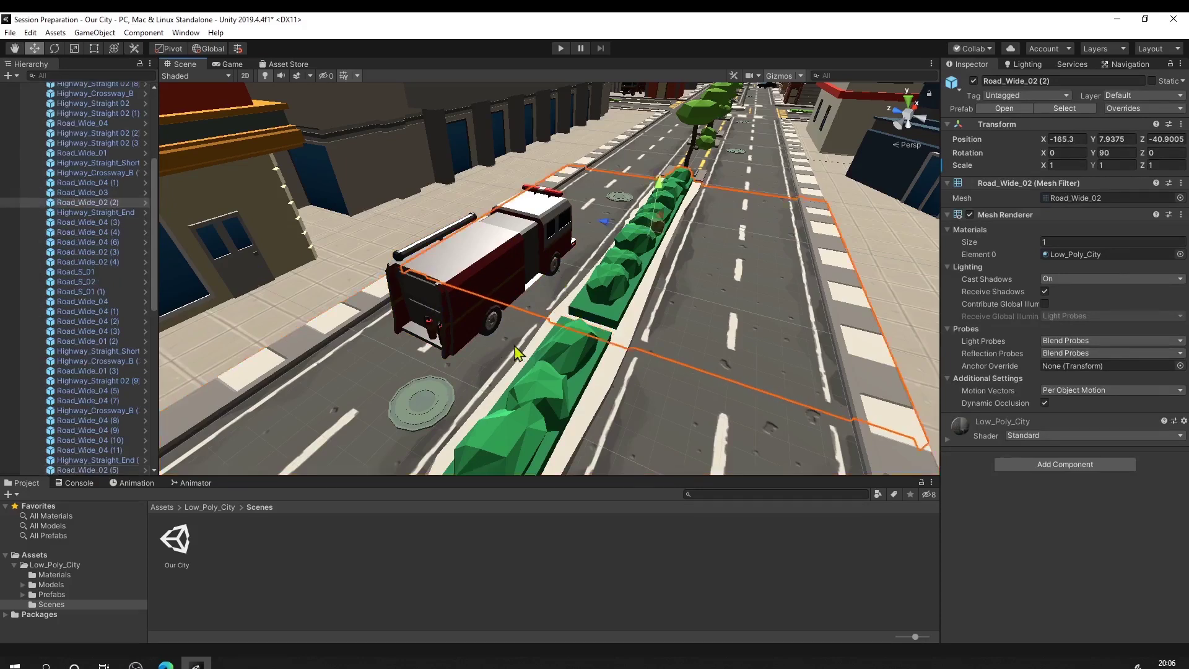
Step: Move the firetruck back along its lane to X -233.6, rotate it to about 87.68 degrees on Y, and check the Game view
left_click(504, 284)
left_click_drag(531, 273, 390, 396)
right_click_drag(482, 366, 545, 367)
key("s")
key("e")
left_click_drag(563, 374, 527, 345)
left_click(228, 65)
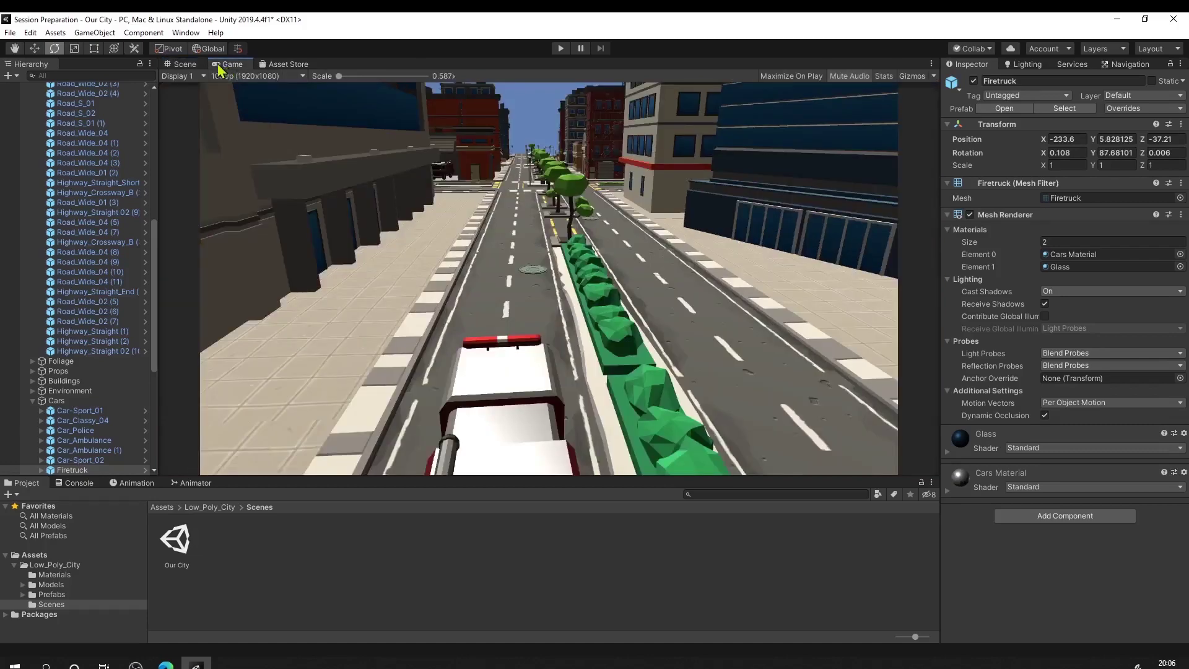
Step: Collapse the Roads group, align the Camera with a close view directly behind the firetruck, and check its image in the Game view
left_click(184, 64)
right_click_drag(434, 279, 508, 248)
right_click_drag(553, 164, 544, 140)
scroll(81, 229, "up", 10)
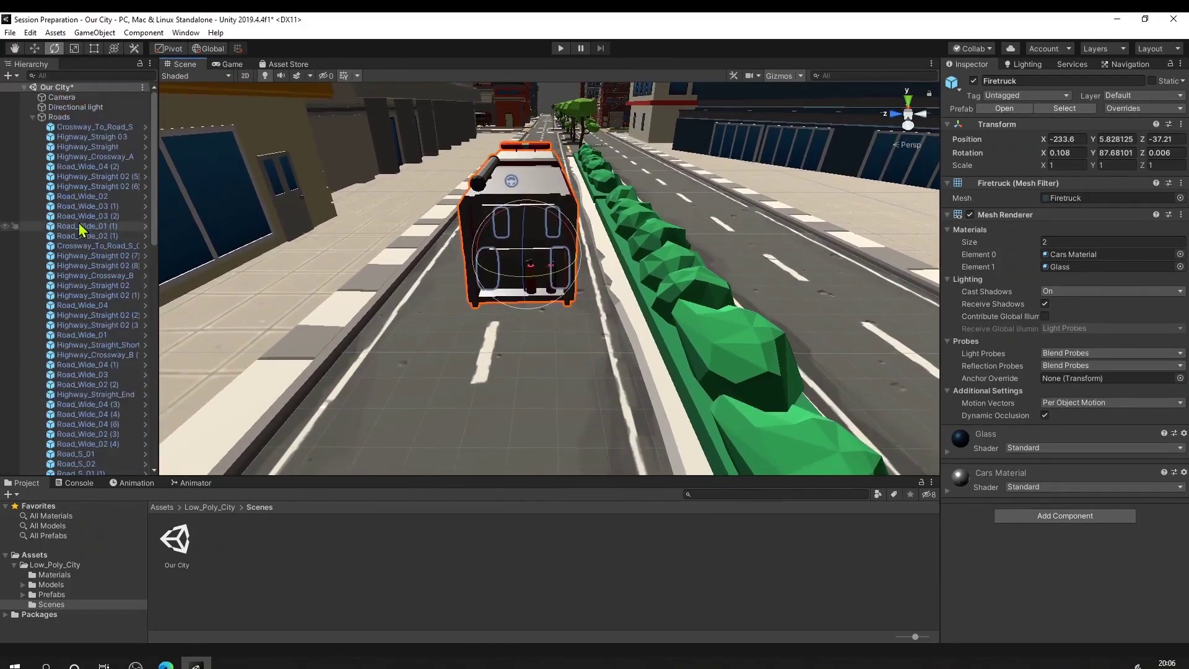
left_click(33, 117)
left_click(62, 98)
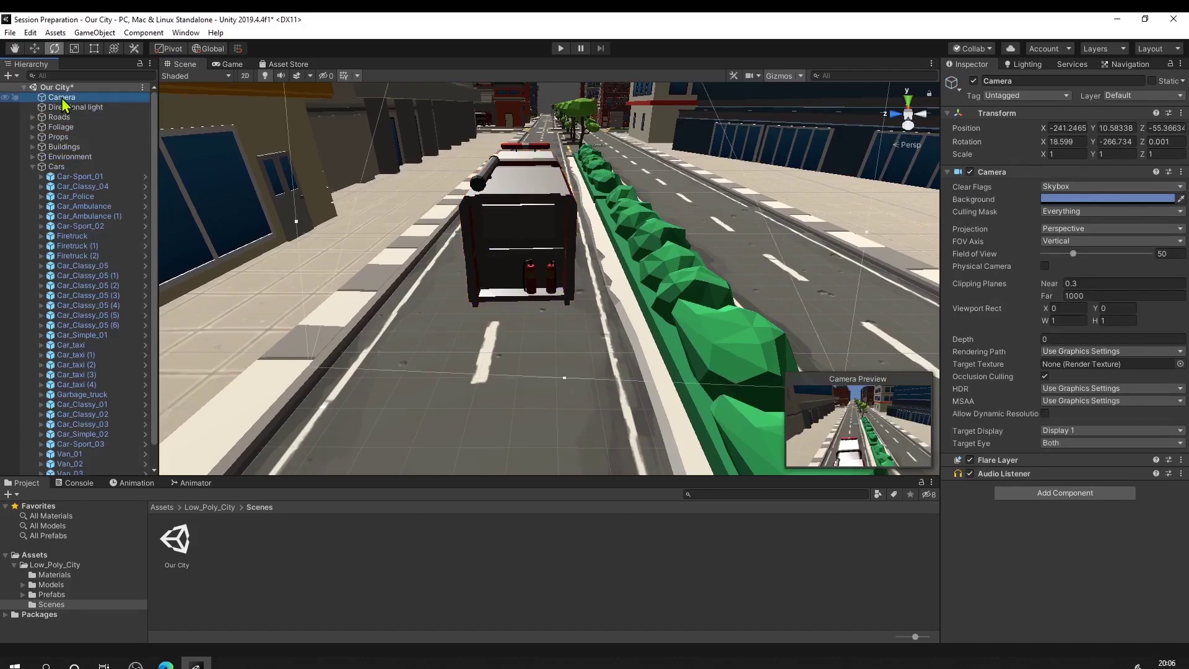
key("ctrl+shift+f")
left_click(229, 65)
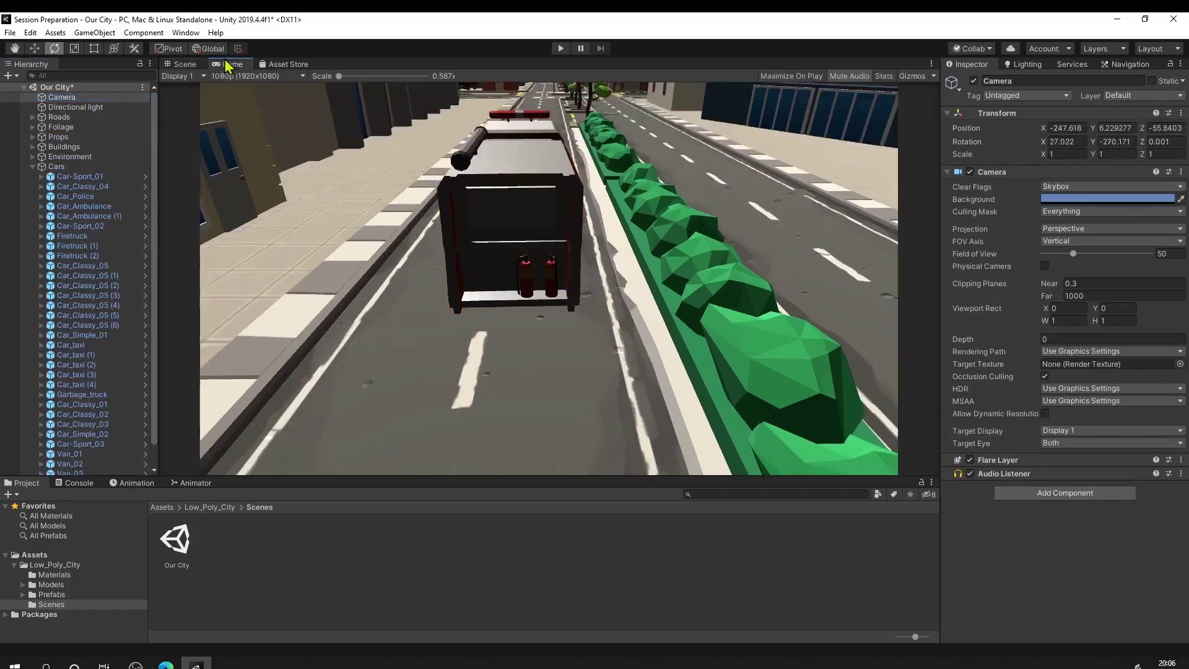
Step: Realign the Camera with a view tilted further up behind the firetruck, pitched about 15.7 degrees, and check the Game view
left_click(185, 65)
key("f")
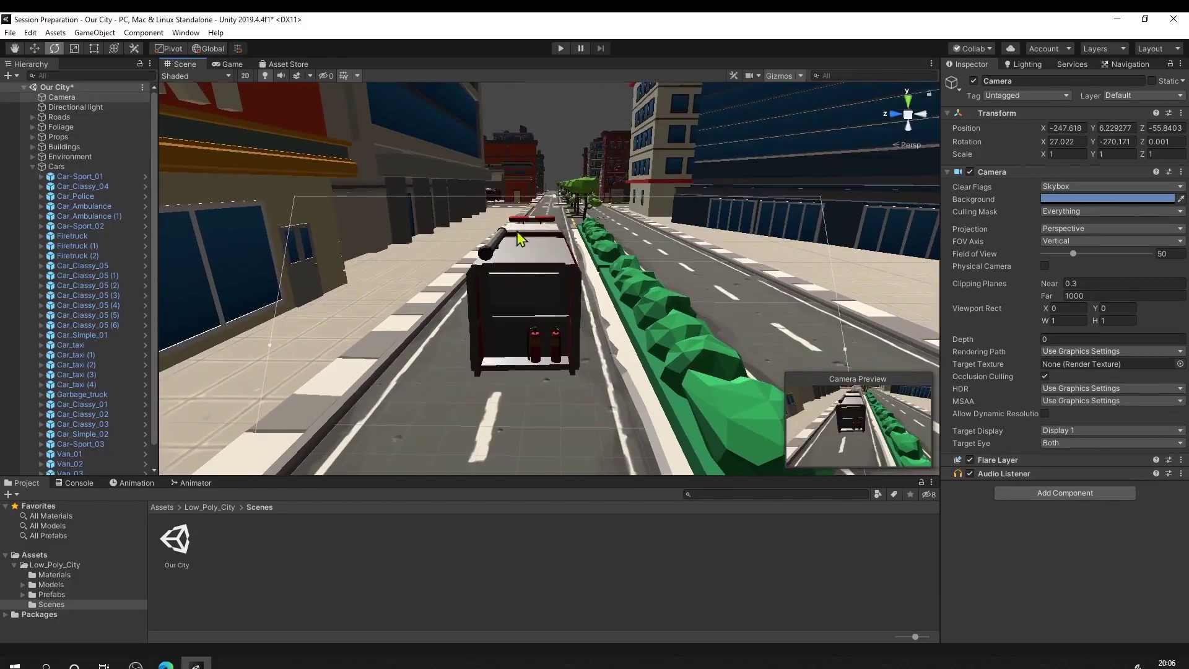
key("ctrl+shift+f")
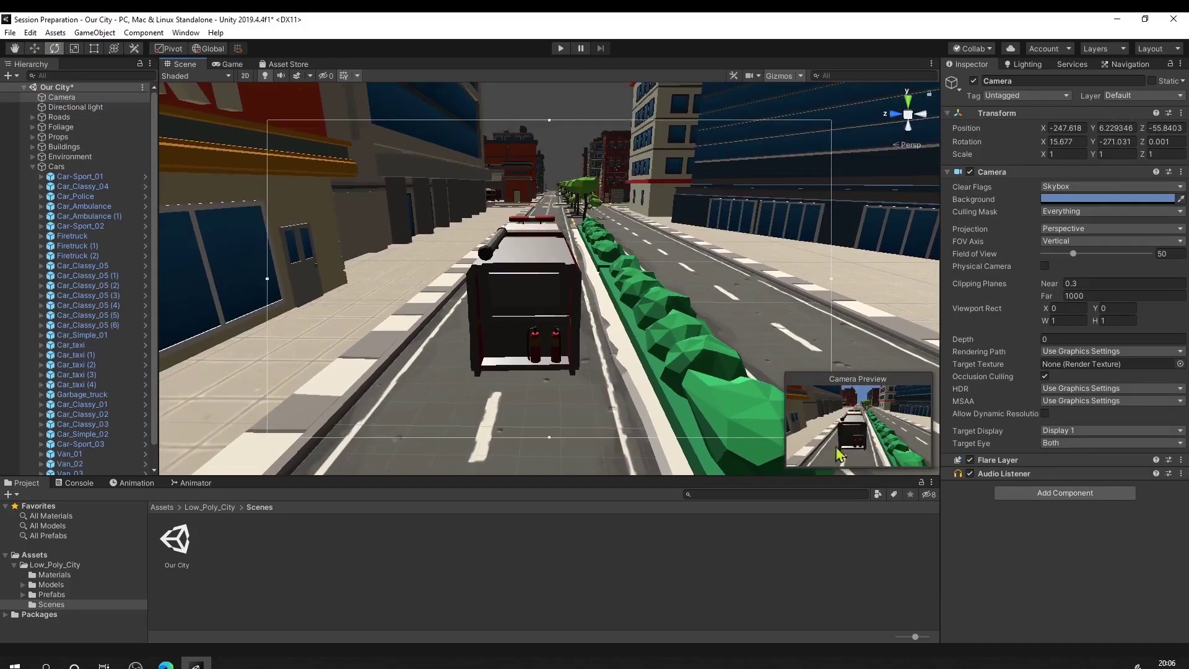
left_click(228, 64)
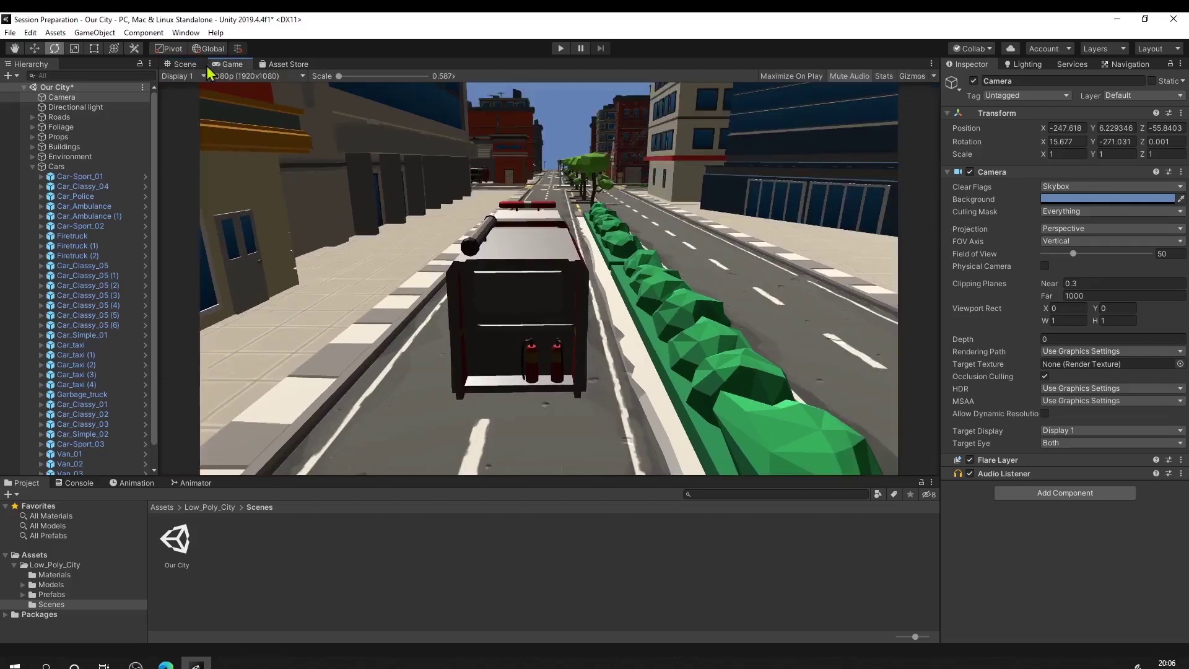
Step: Add a Mesh Collider component to the wide road segment under the rear of the firetruck in front of the mart
left_click(189, 66)
left_click_drag(366, 199, 297, 323, "alt")
left_click(419, 356)
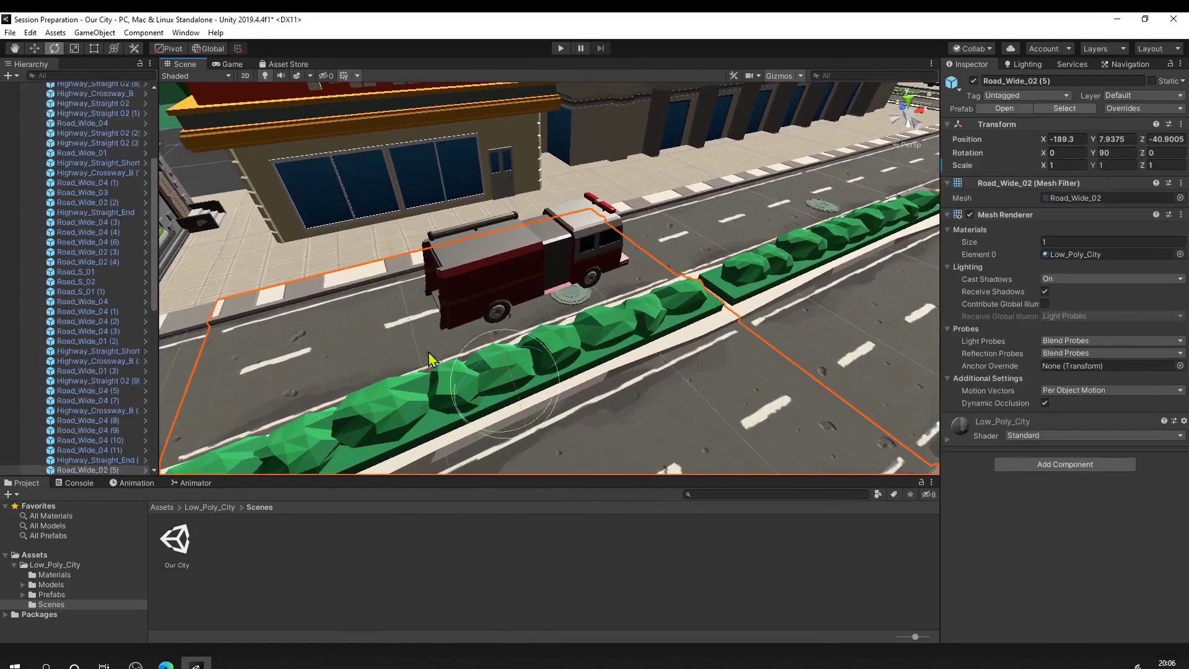
left_click_drag(508, 316, 712, 280, "alt")
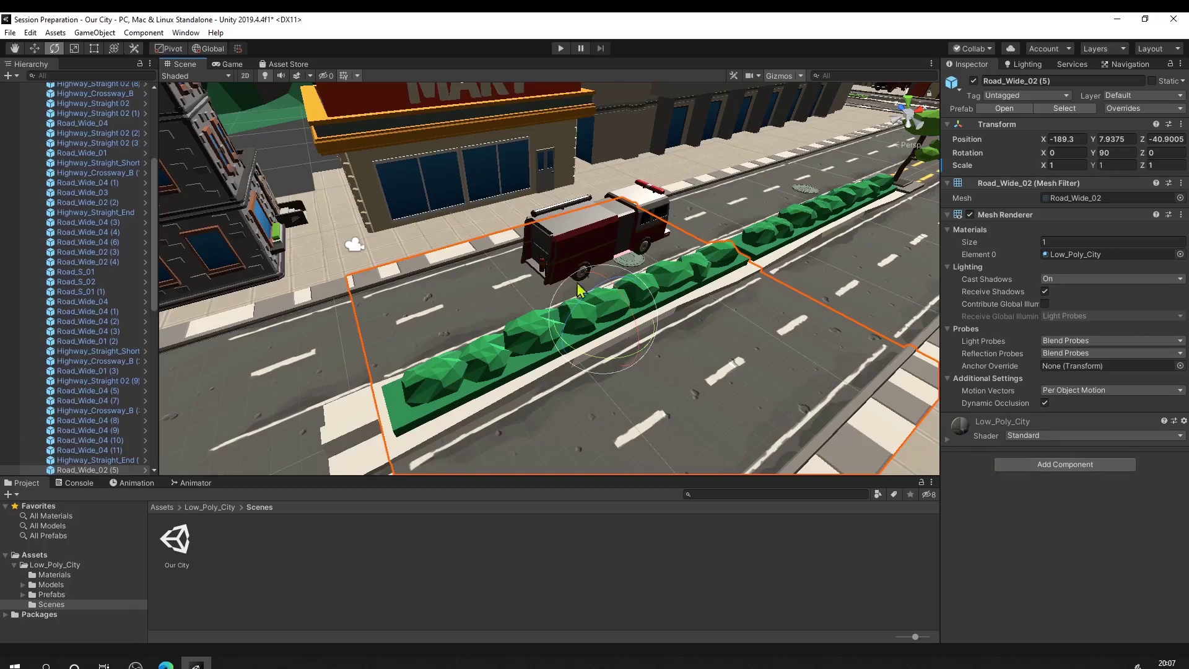
left_click(1027, 464)
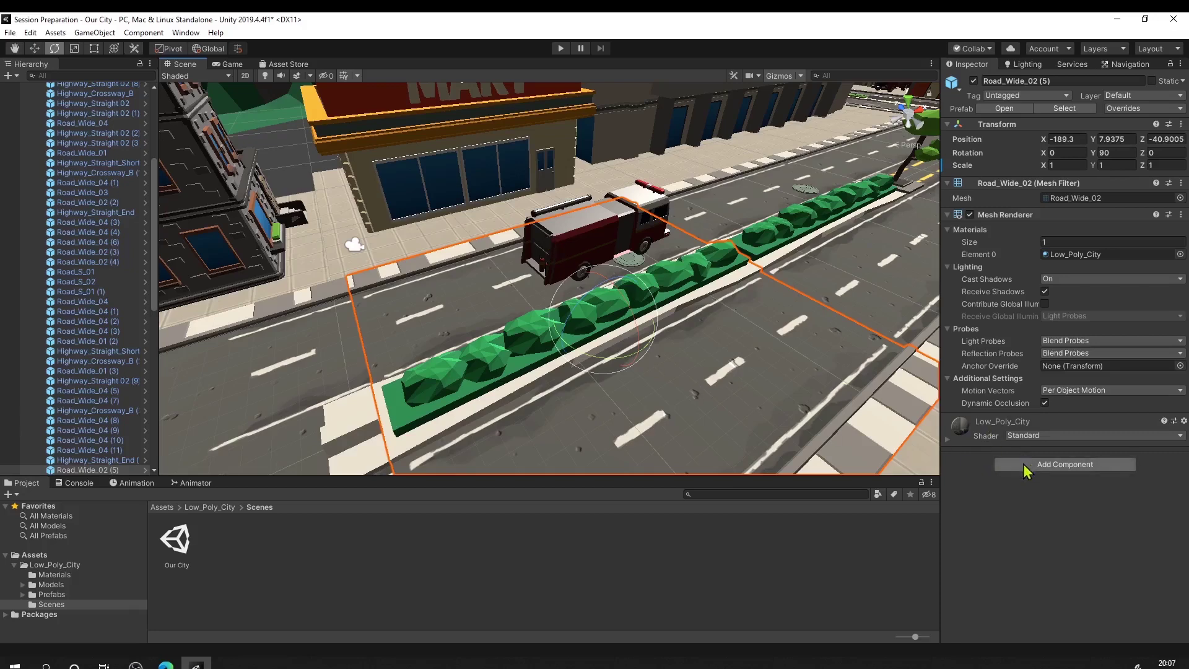
type("ri")
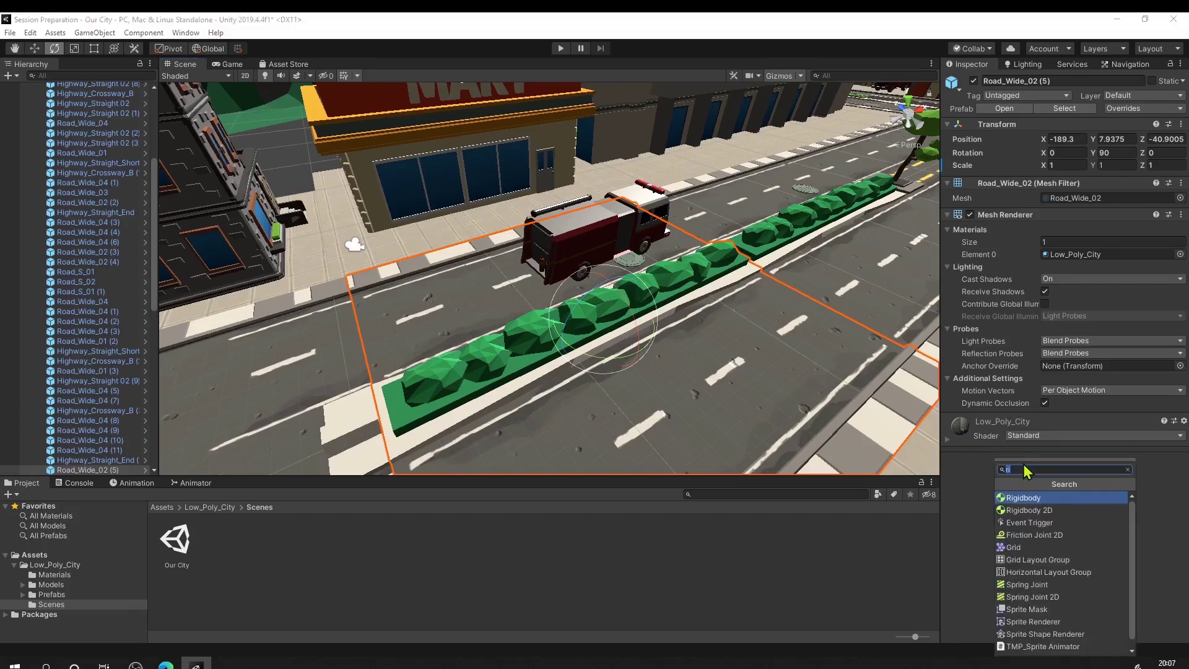
type("coll")
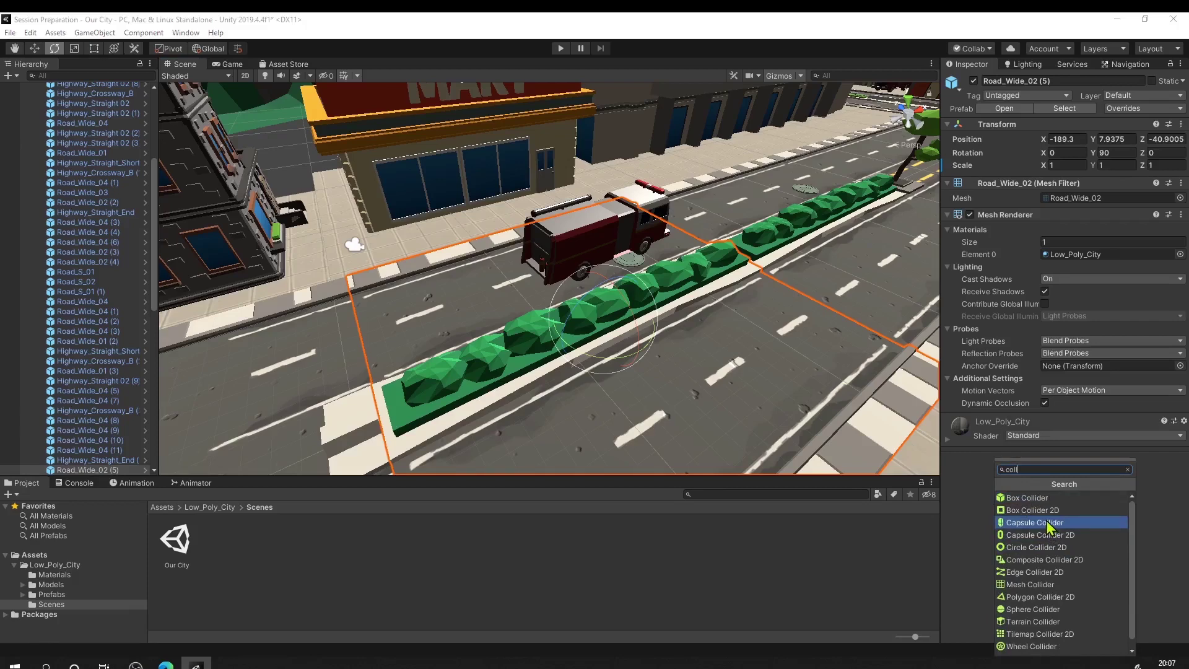
left_click(1031, 585)
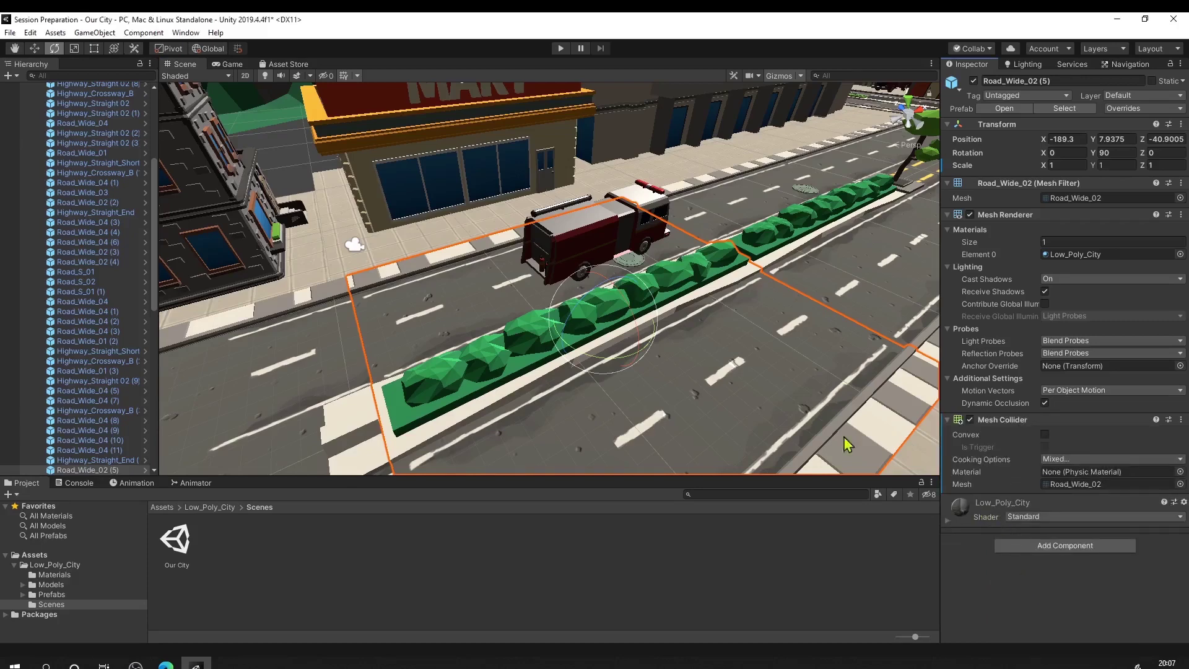
Step: Select the firetruck in front of the mart
left_click_drag(640, 332, 693, 312, "alt")
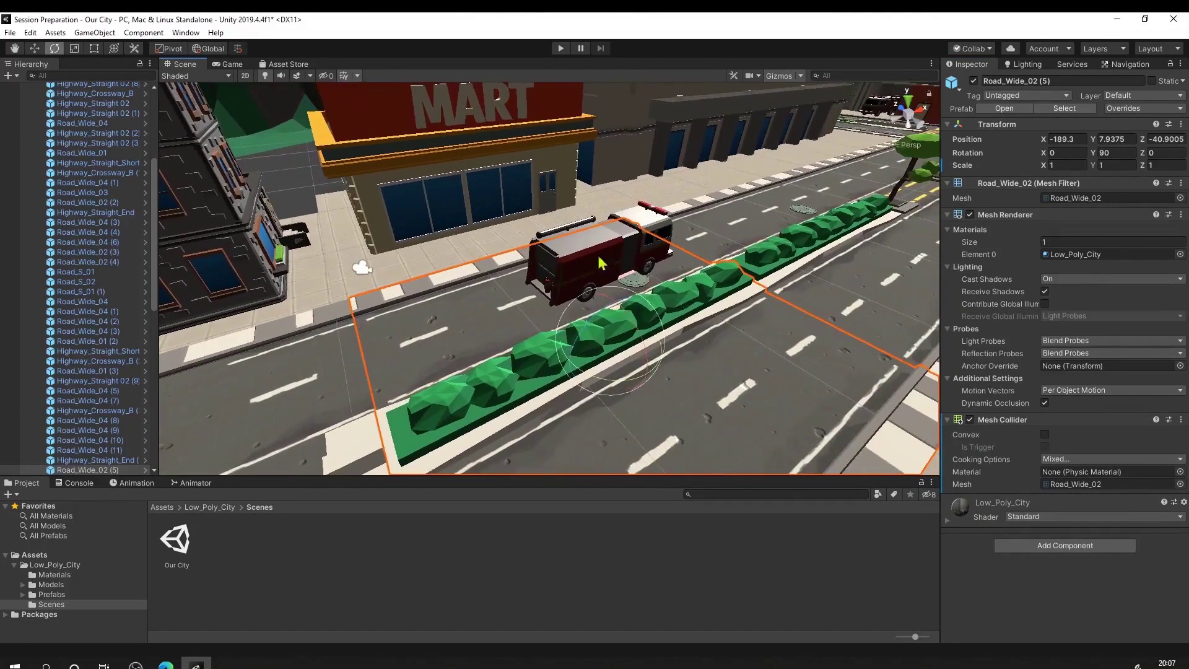
left_click(586, 262)
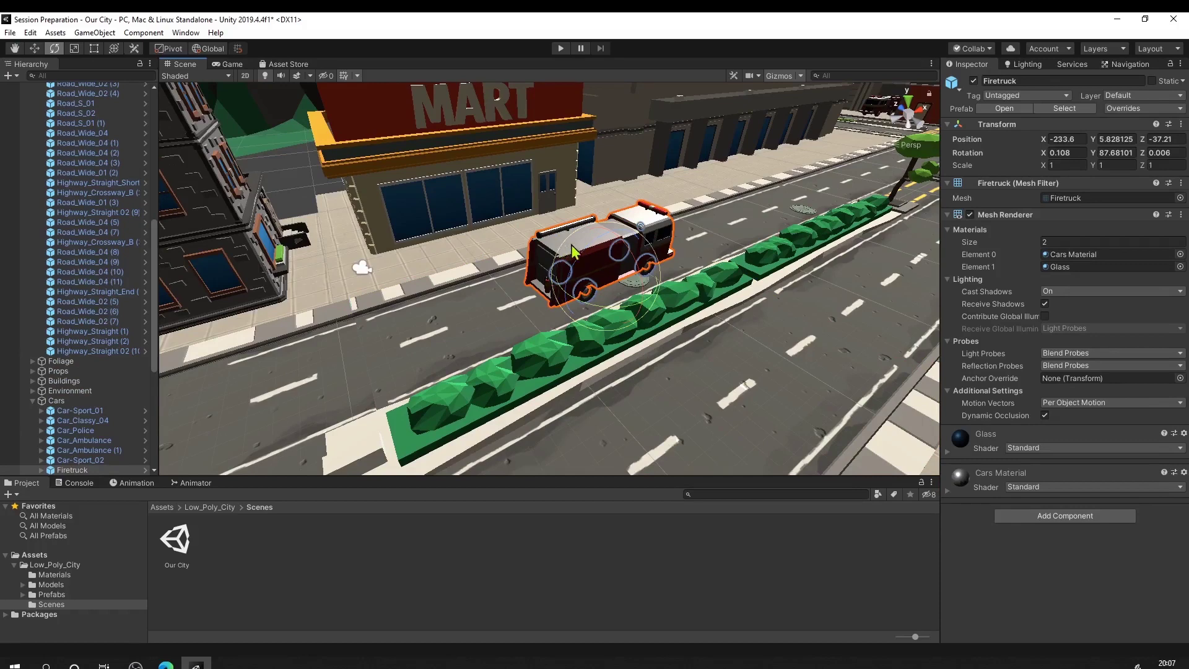
Step: Add a Box Collider component to the Firetruck object
key("w")
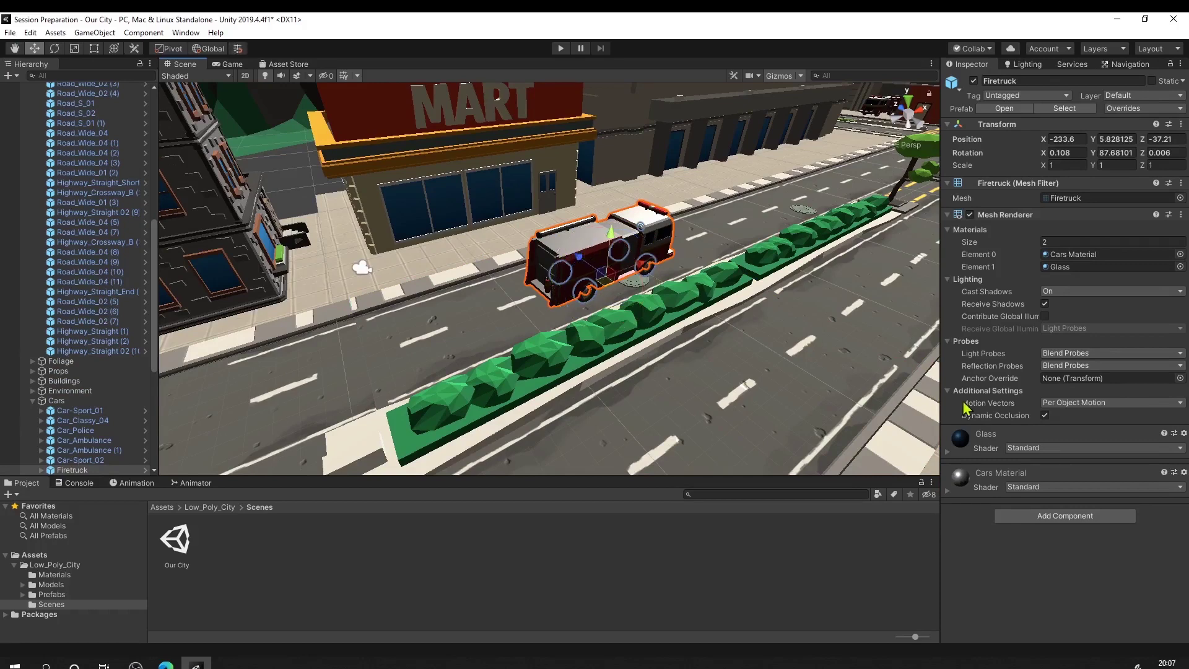
left_click(1030, 516)
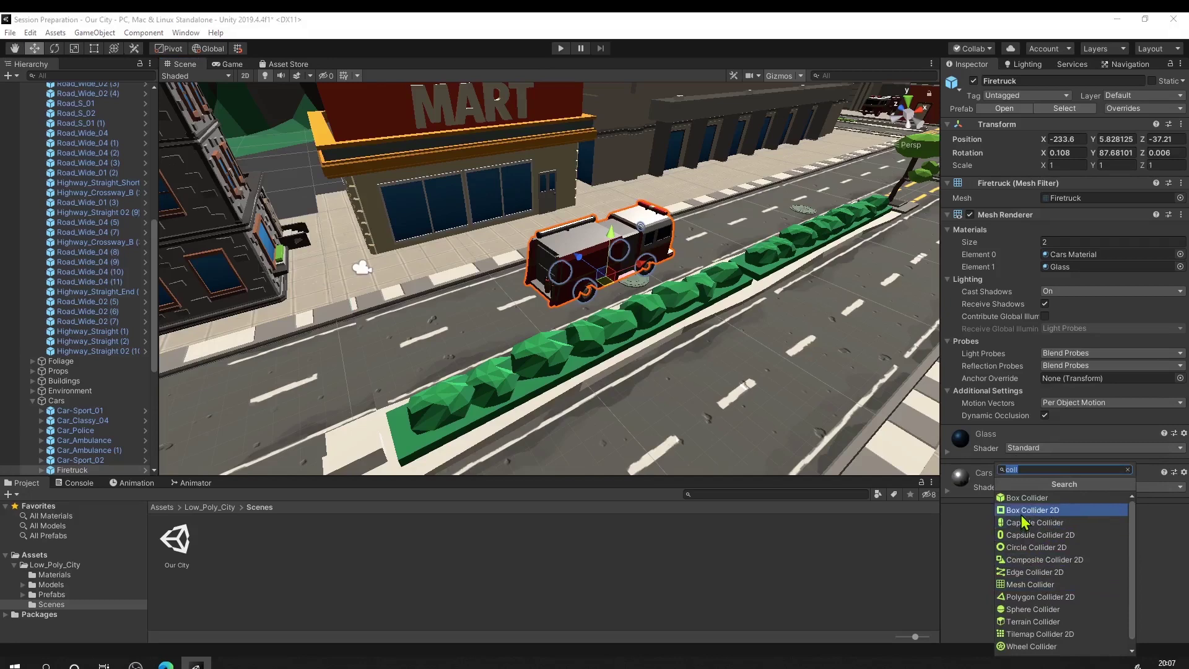
scroll(1033, 517, "down", 1)
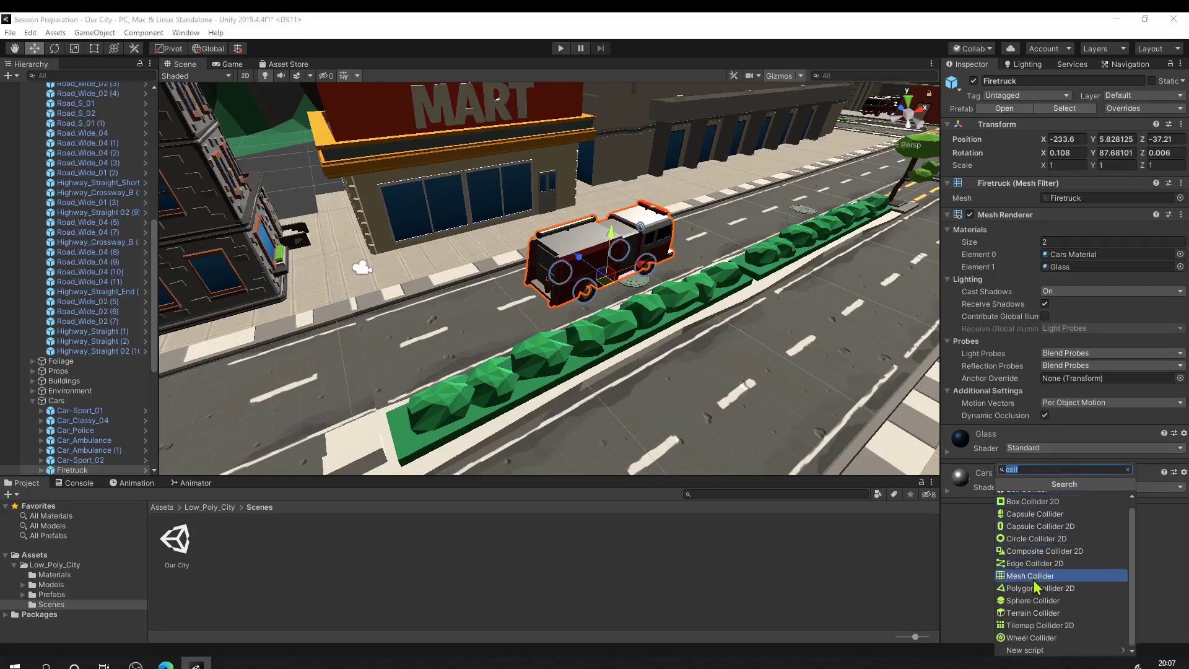
scroll(1033, 517, "up", 1)
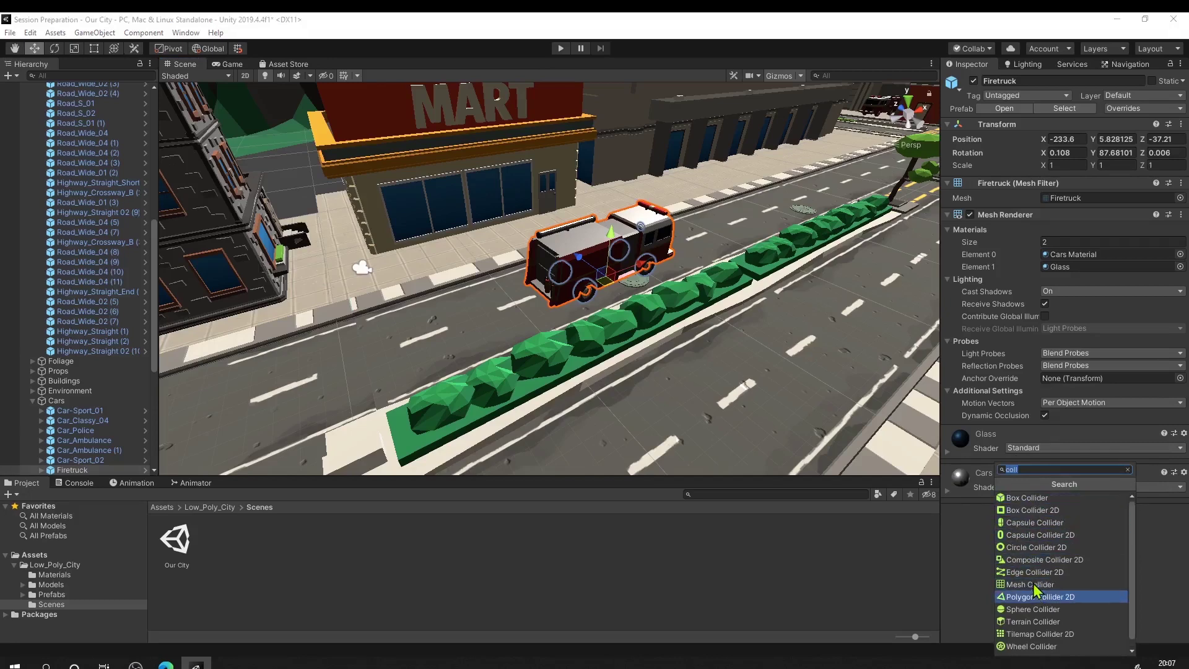
left_click(1037, 499)
Step: Select the wide road piece beneath the firetruck and examine its collider component
right_click_drag(753, 359, 751, 314)
scroll(751, 314, "down", 5, "alt")
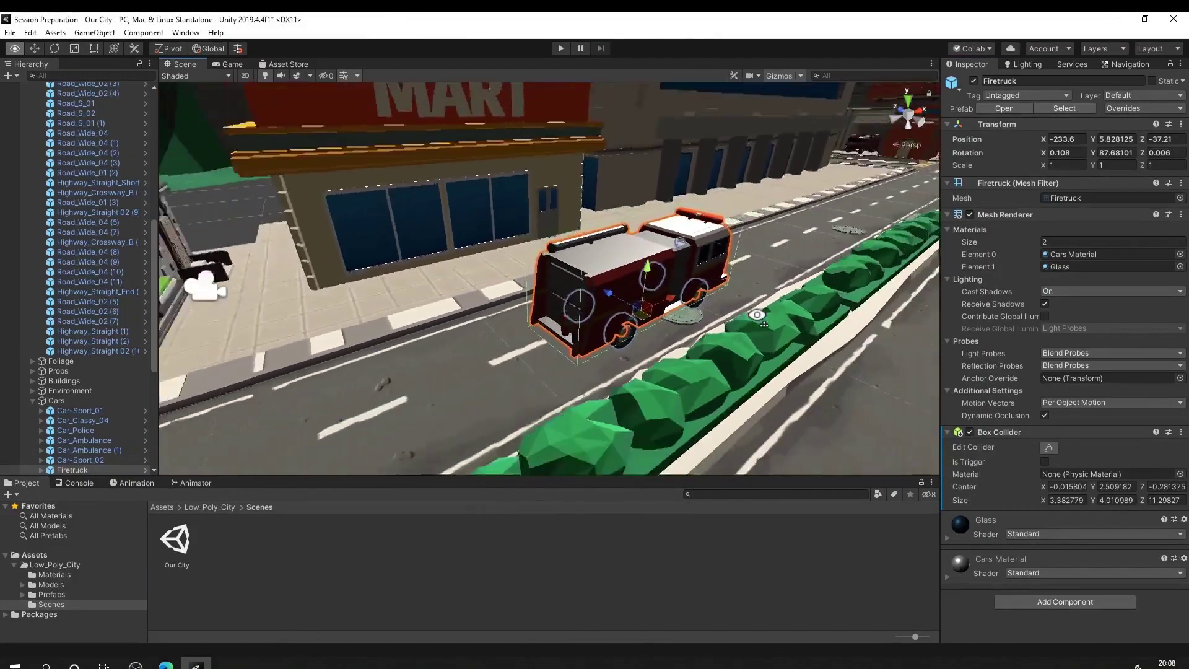
left_click(743, 414)
left_click_drag(744, 414, 782, 407, "alt")
scroll(698, 397, "up", 3, "alt")
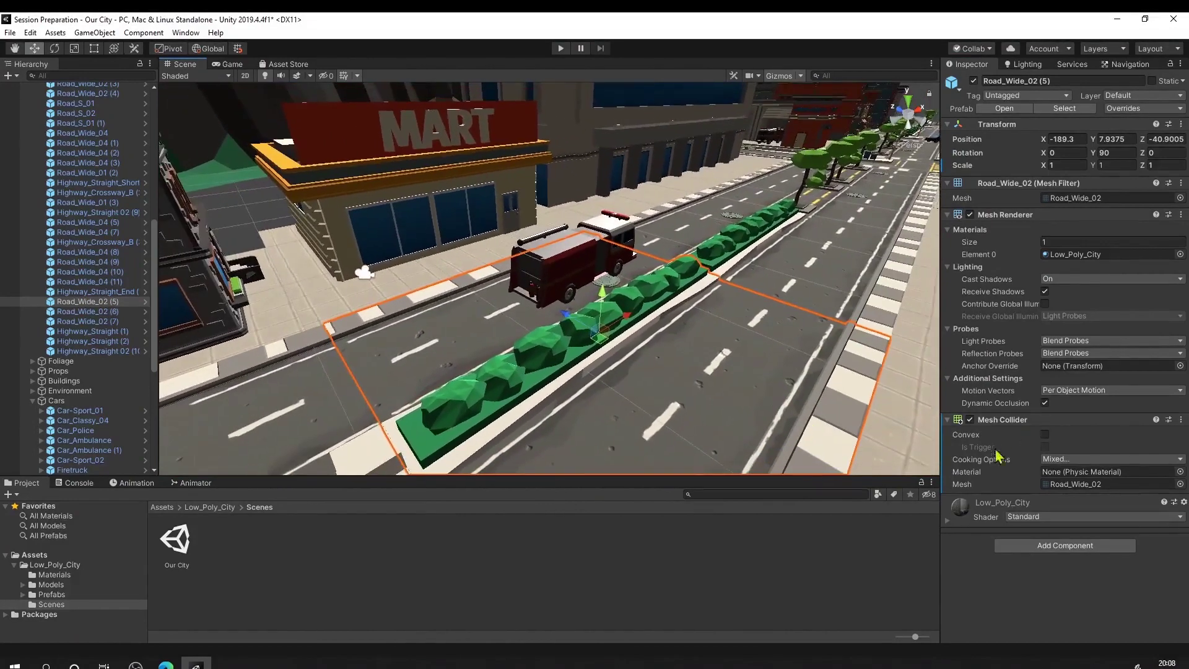
Step: Run the scene briefly to check how the firetruck behaves with only a collider, and stop play mode
left_click_drag(703, 339, 745, 334, "alt")
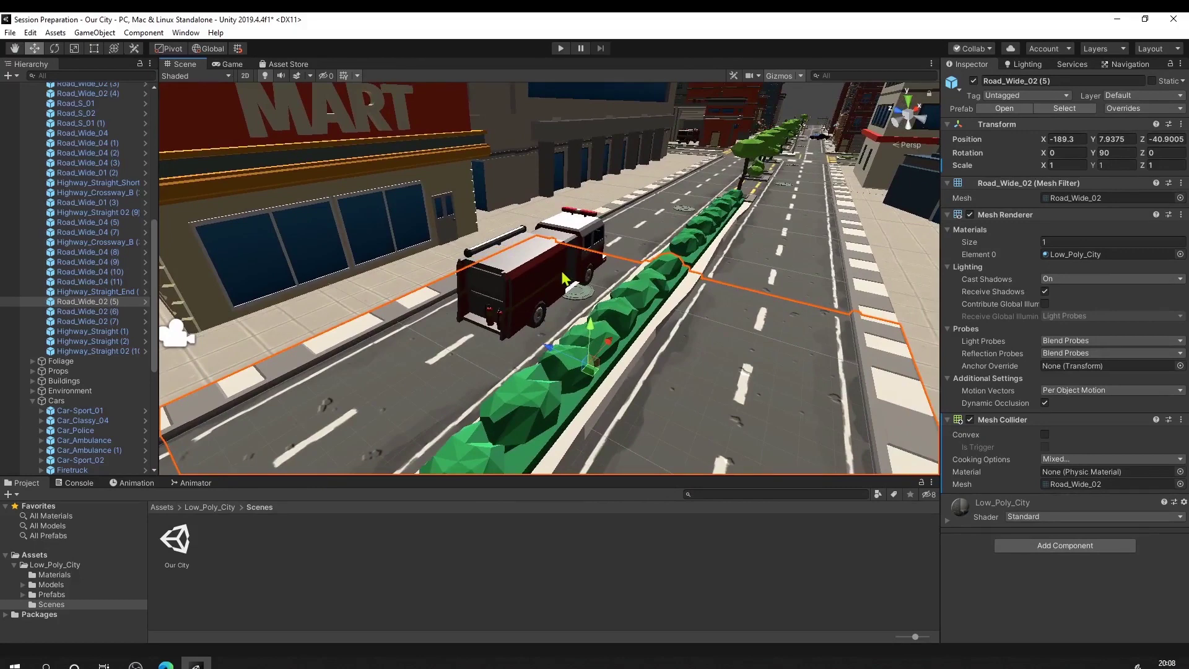
left_click(560, 48)
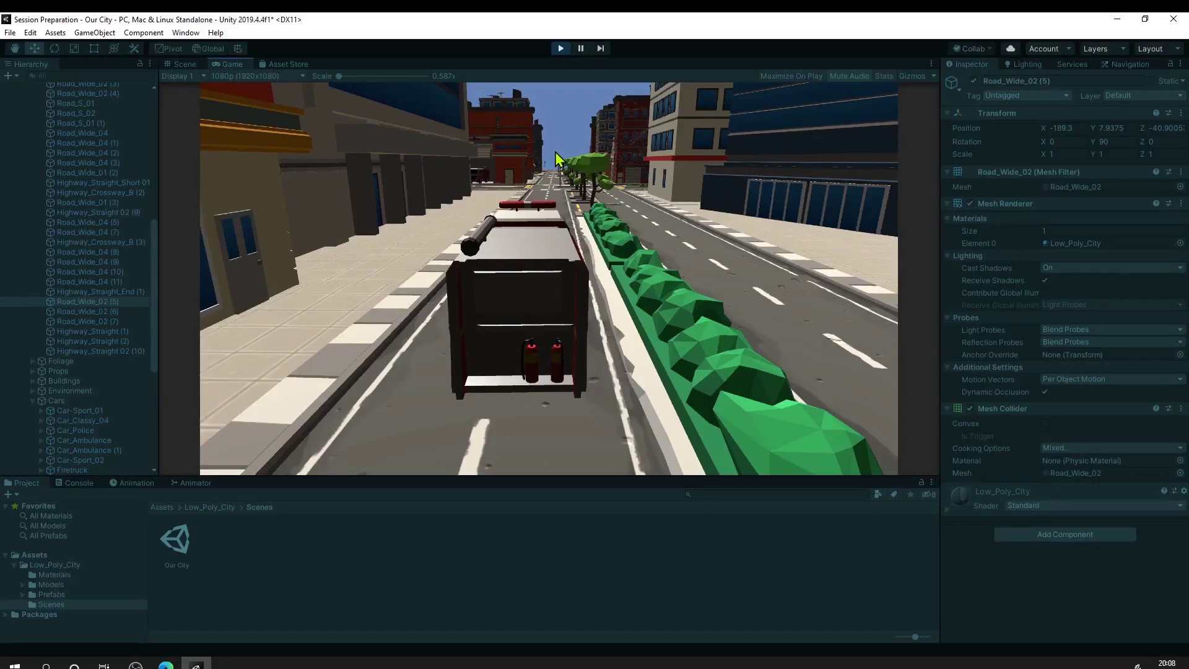
left_click(560, 49)
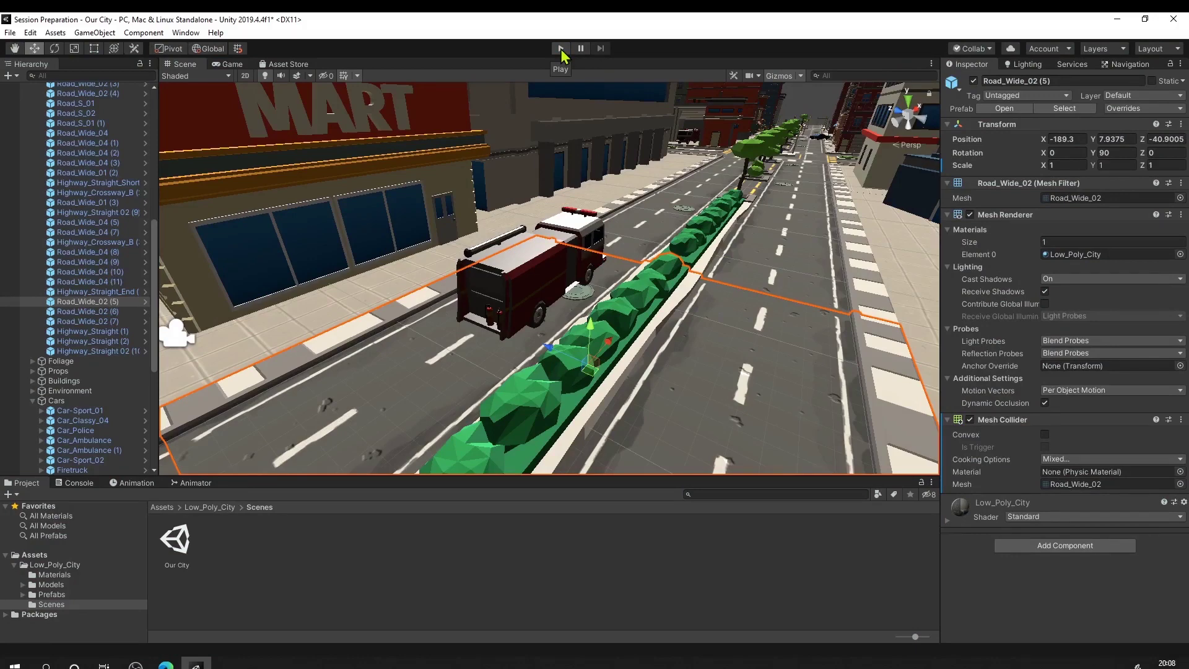
Step: Collapse the Roads and Cars groups in the scene hierarchy
scroll(90, 162, "up", 10)
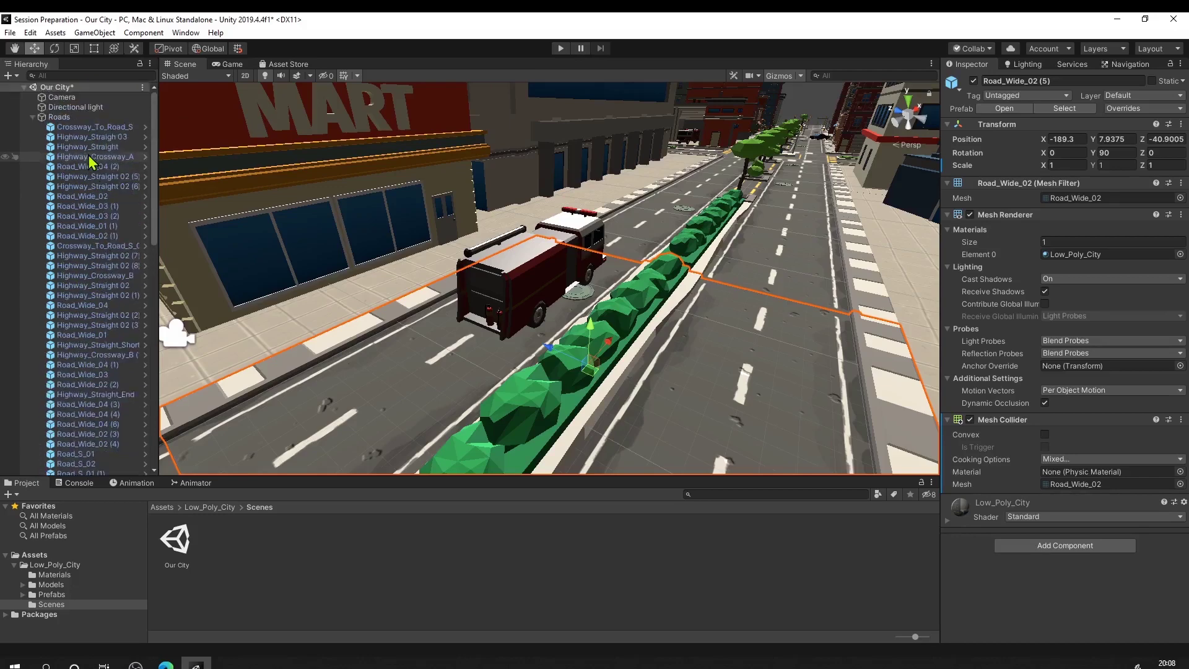
left_click(33, 117)
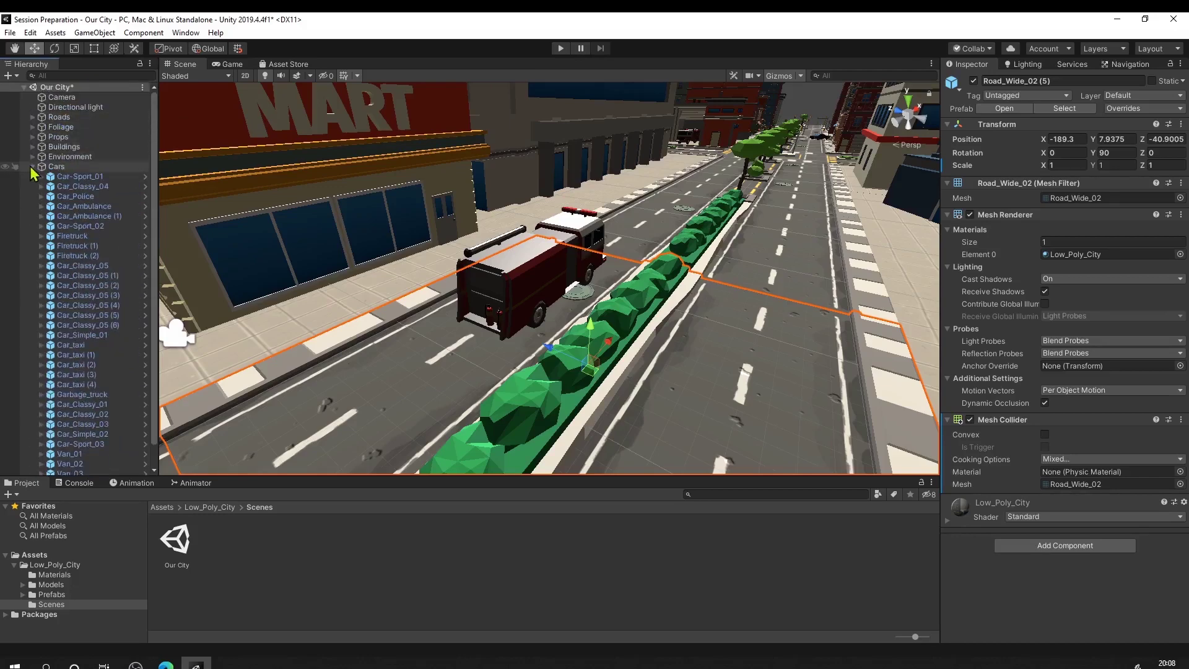
left_click(32, 166)
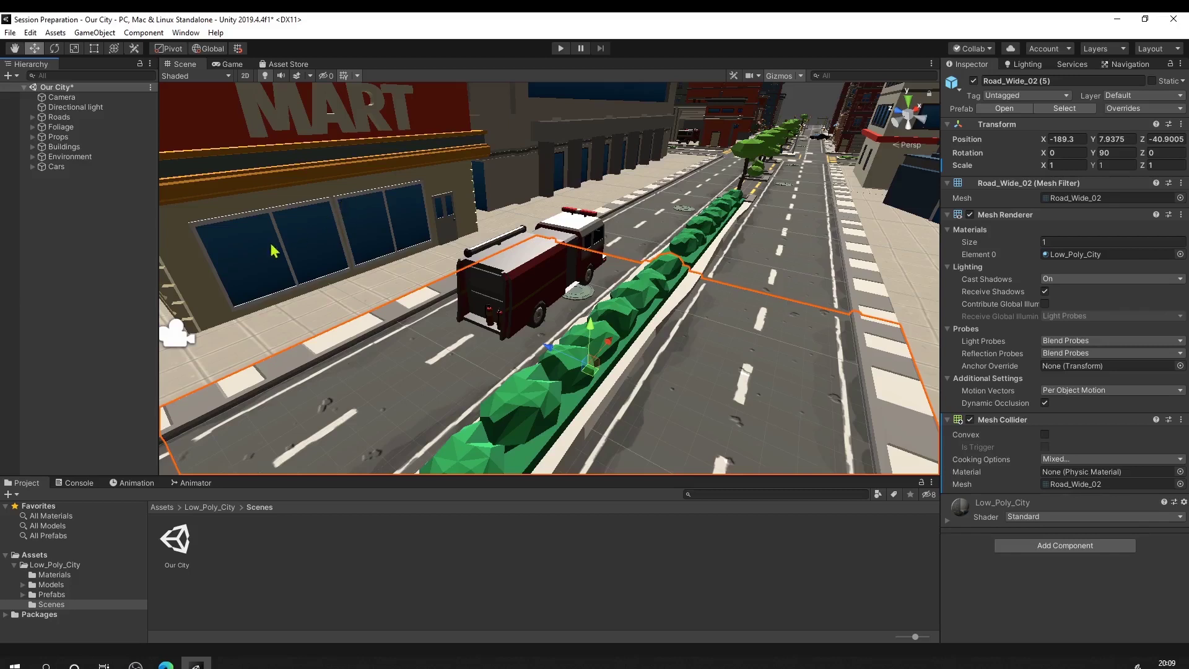
Step: Add a Rigidbody component to the firetruck and run the scene briefly to test its physics
left_click(508, 284)
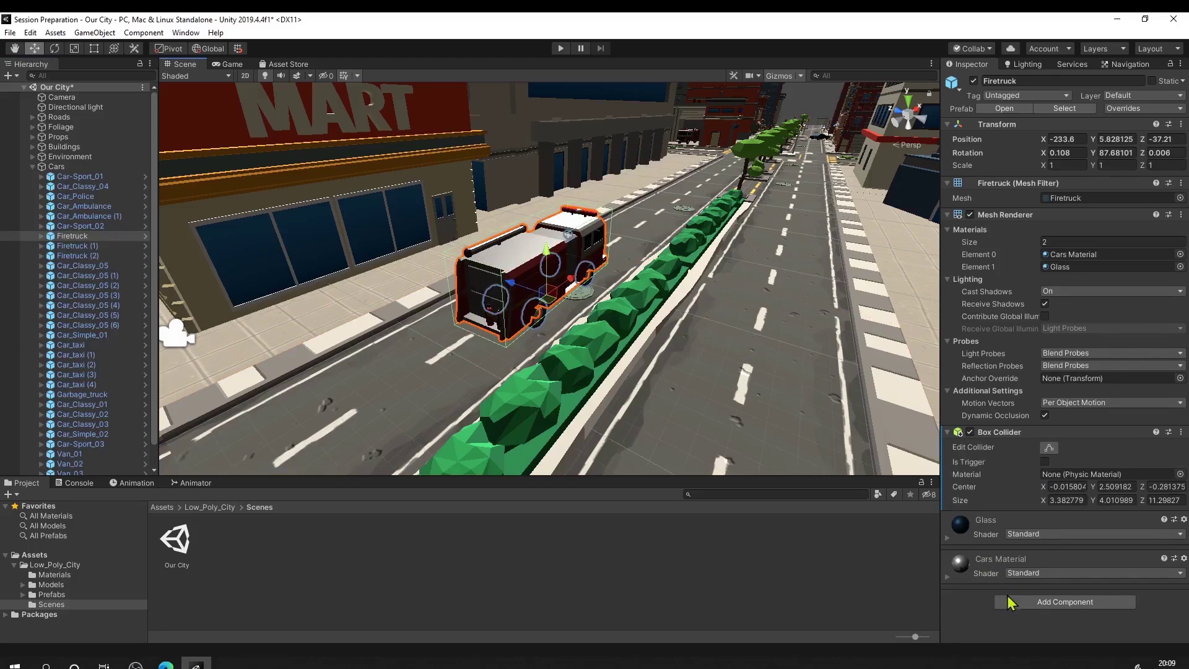
left_click(1006, 600)
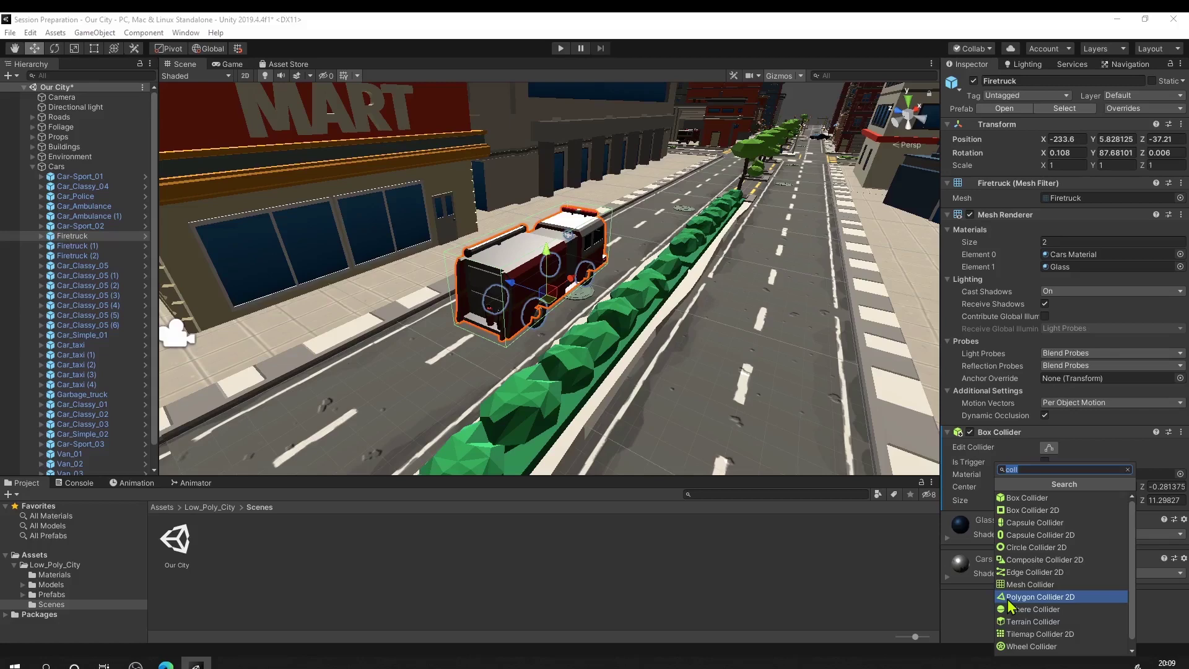
type("rigi")
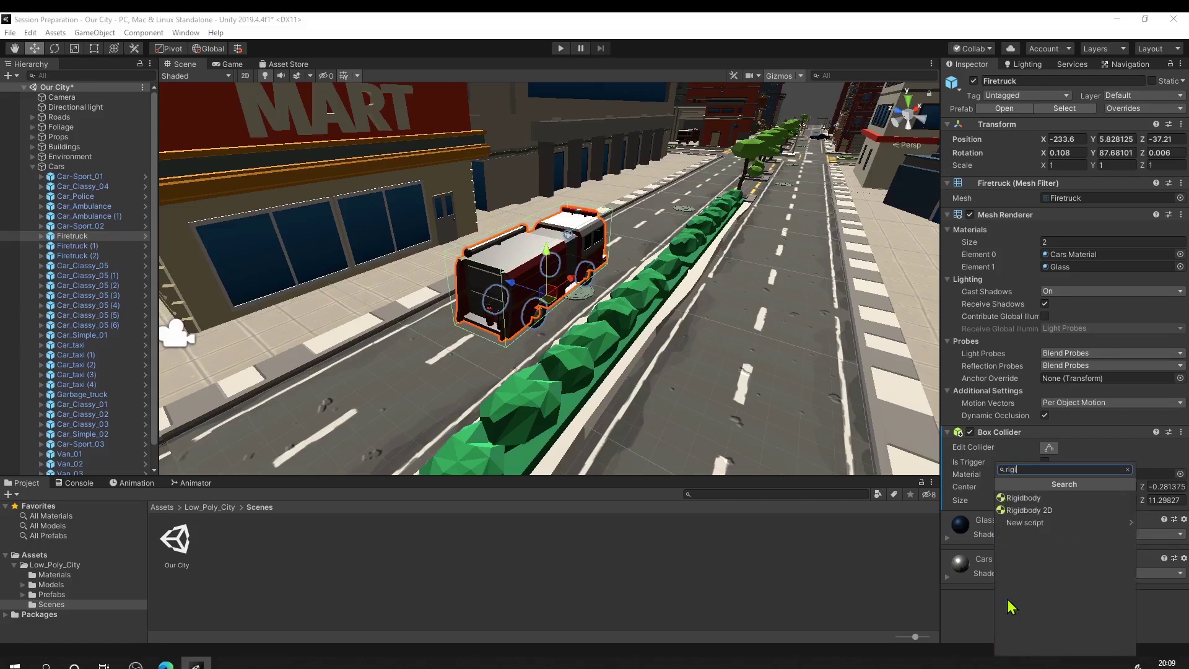
left_click(1020, 499)
scroll(1025, 495, "down", 3)
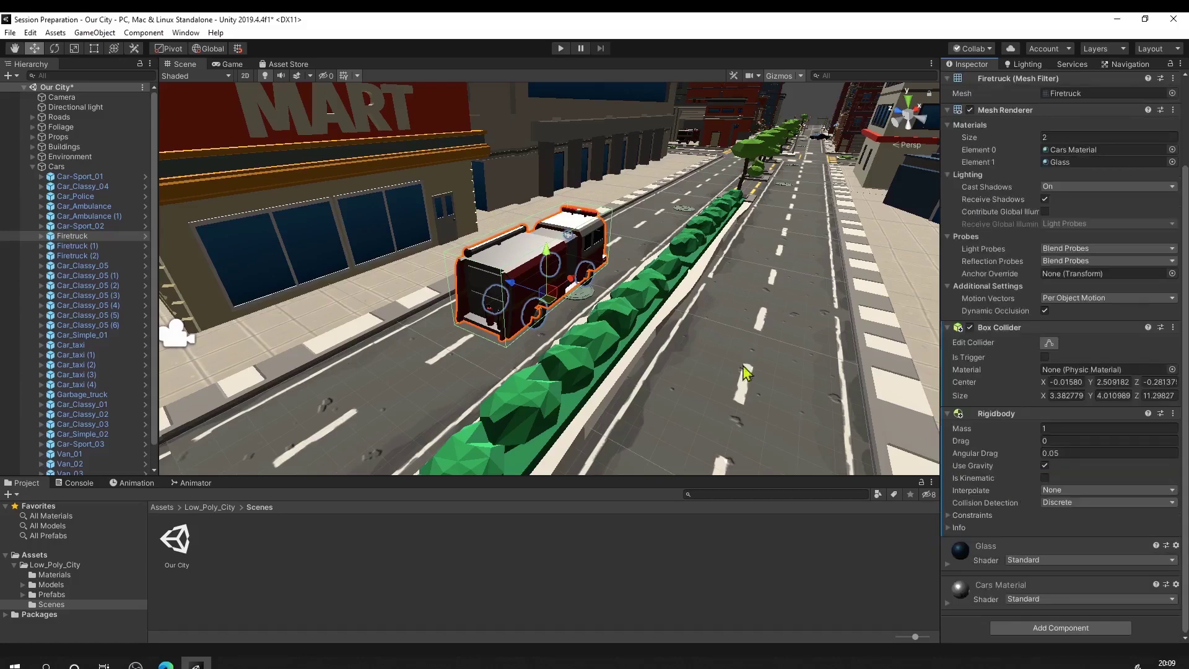
left_click(561, 48)
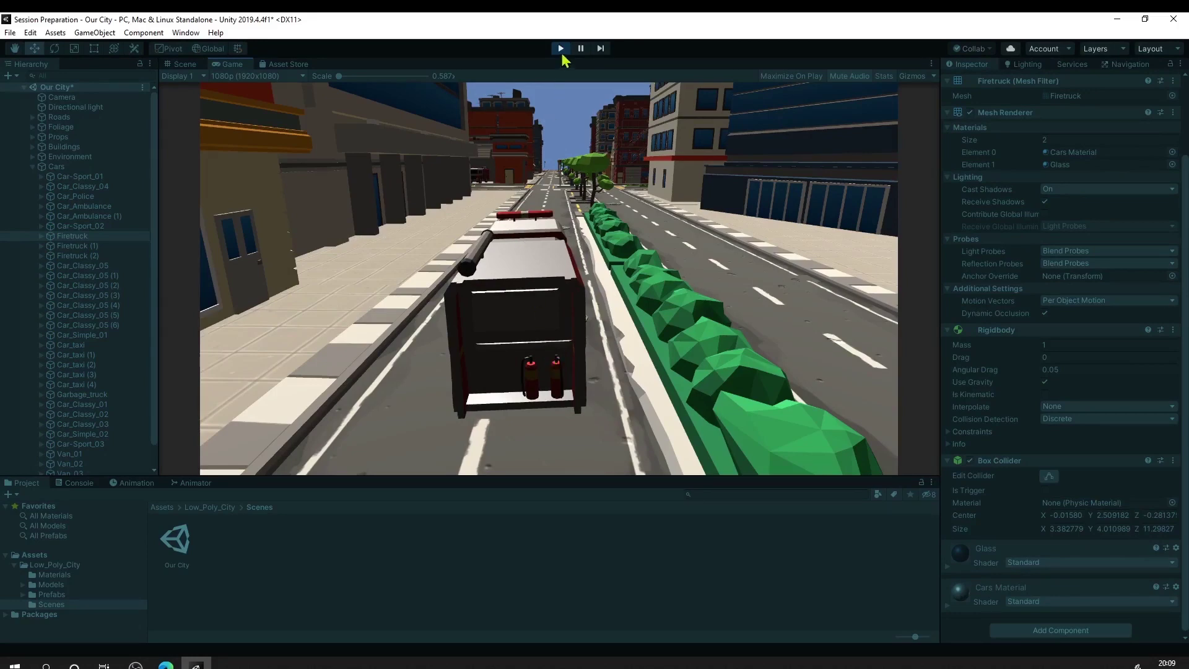
left_click(560, 49)
Step: Raise the firetruck vertically so that it hangs in the air above the road
left_click_drag(625, 217, 458, 211, "alt")
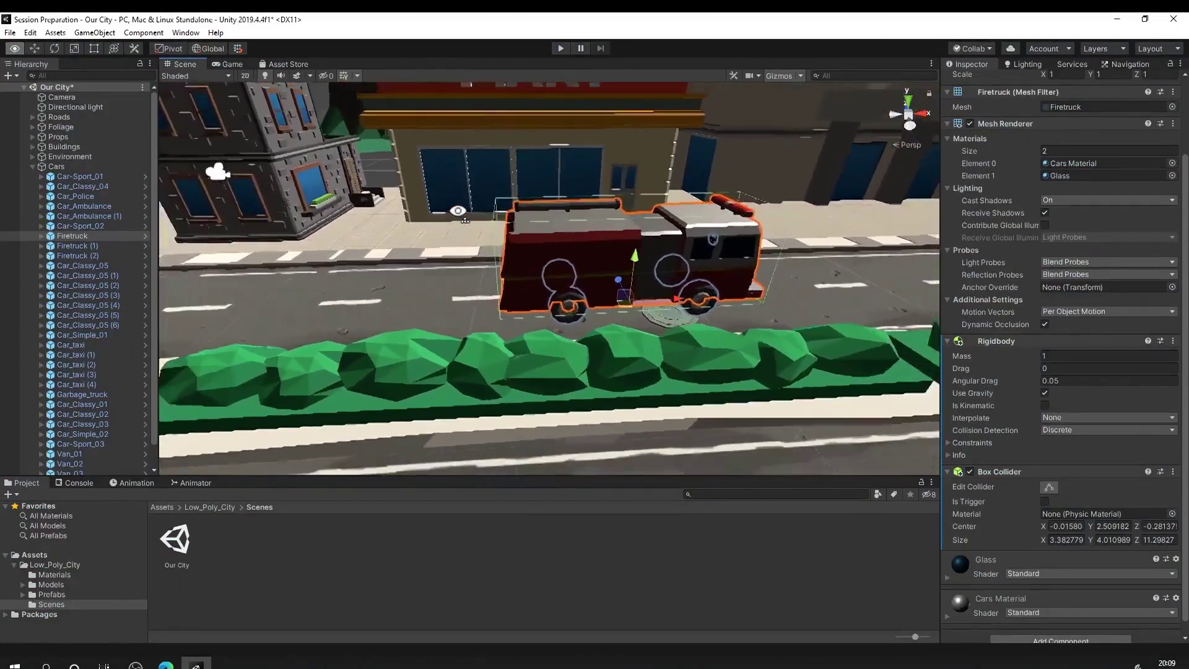
scroll(458, 211, "down", 3, "alt")
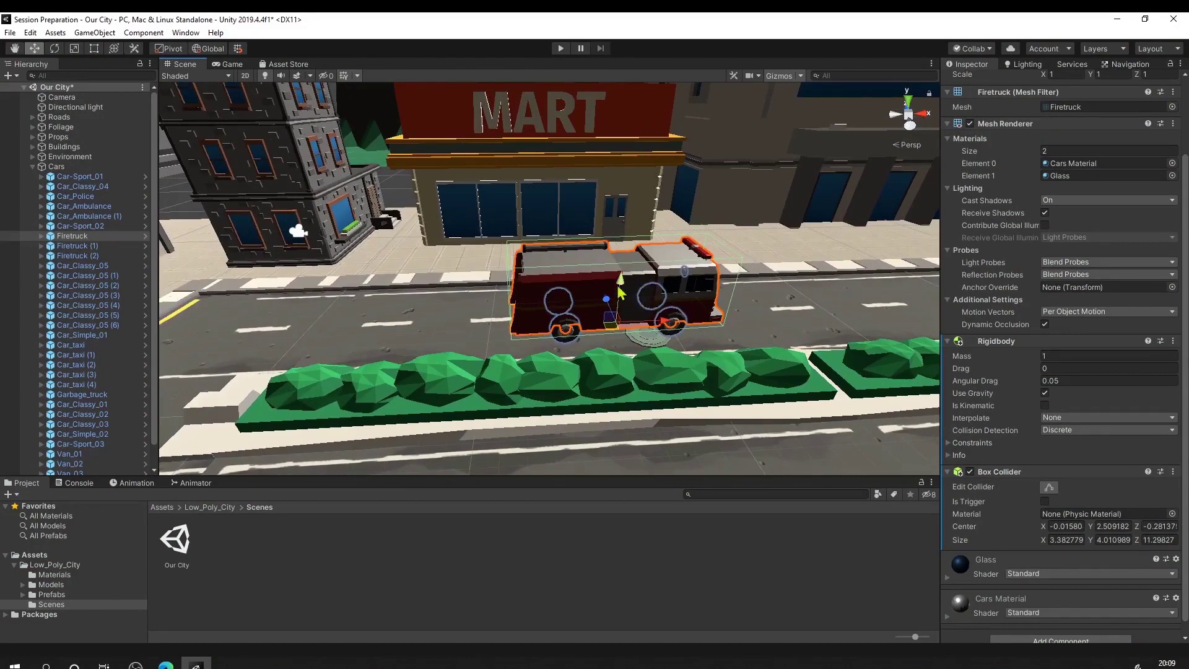
left_click_drag(621, 291, 808, 241)
right_click_drag(808, 241, 827, 211)
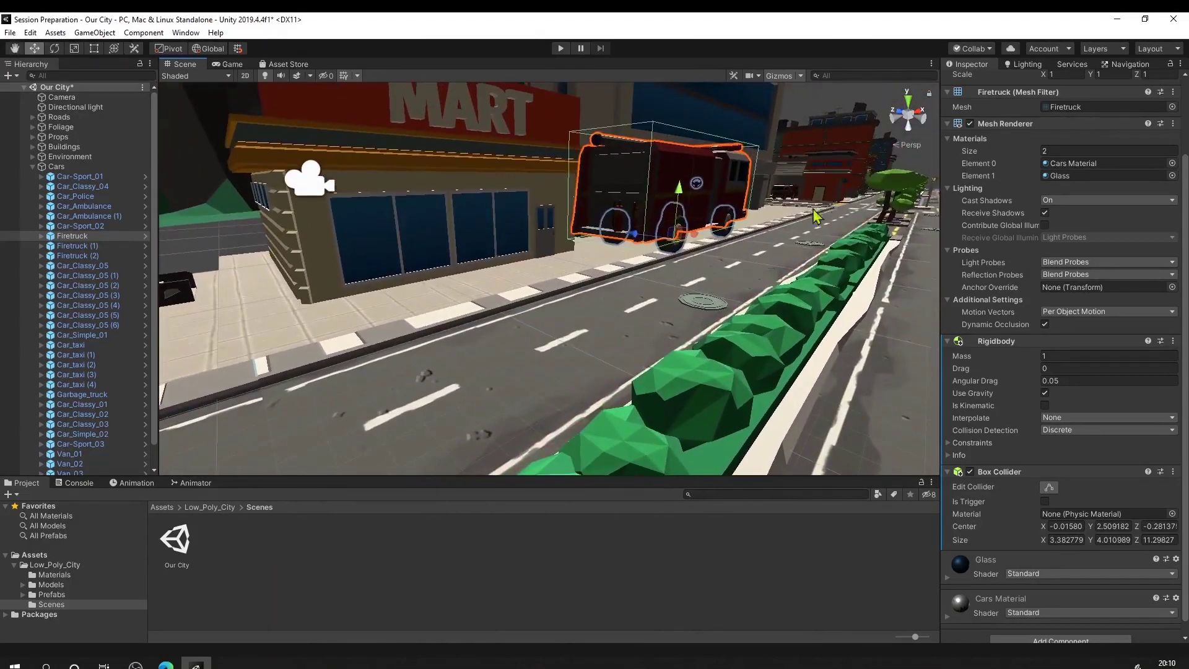
Step: Run the scene, disable the firetruck's Box Collider during play to test its effect, and stop play mode
left_click(561, 49)
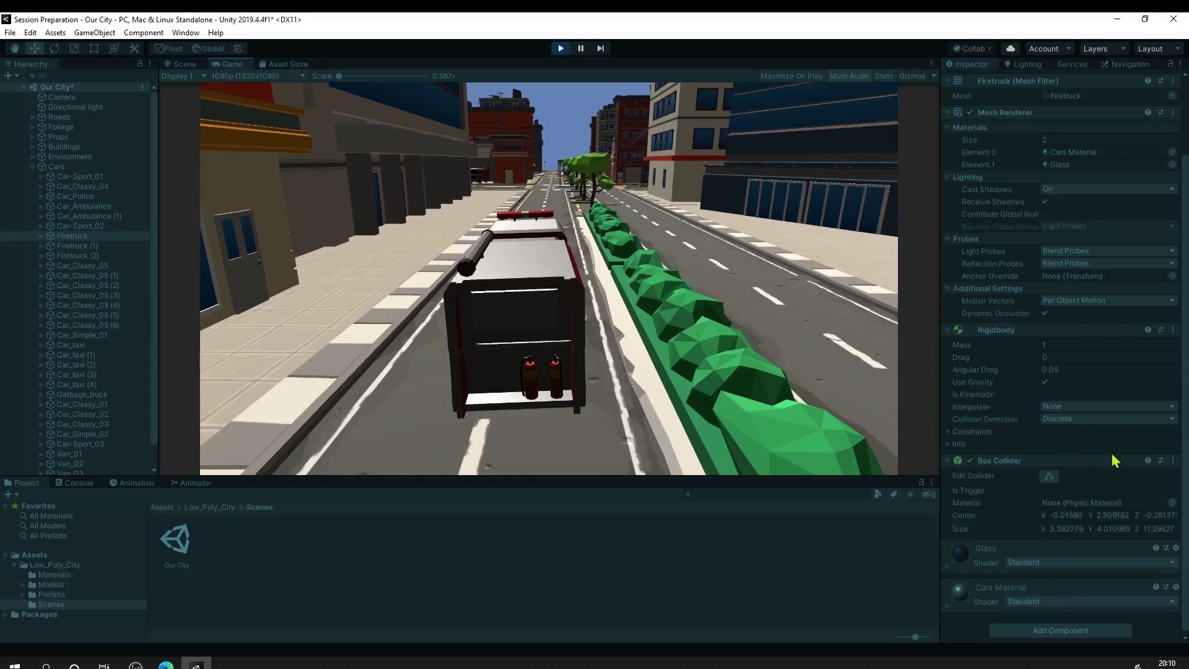
left_click(1173, 461)
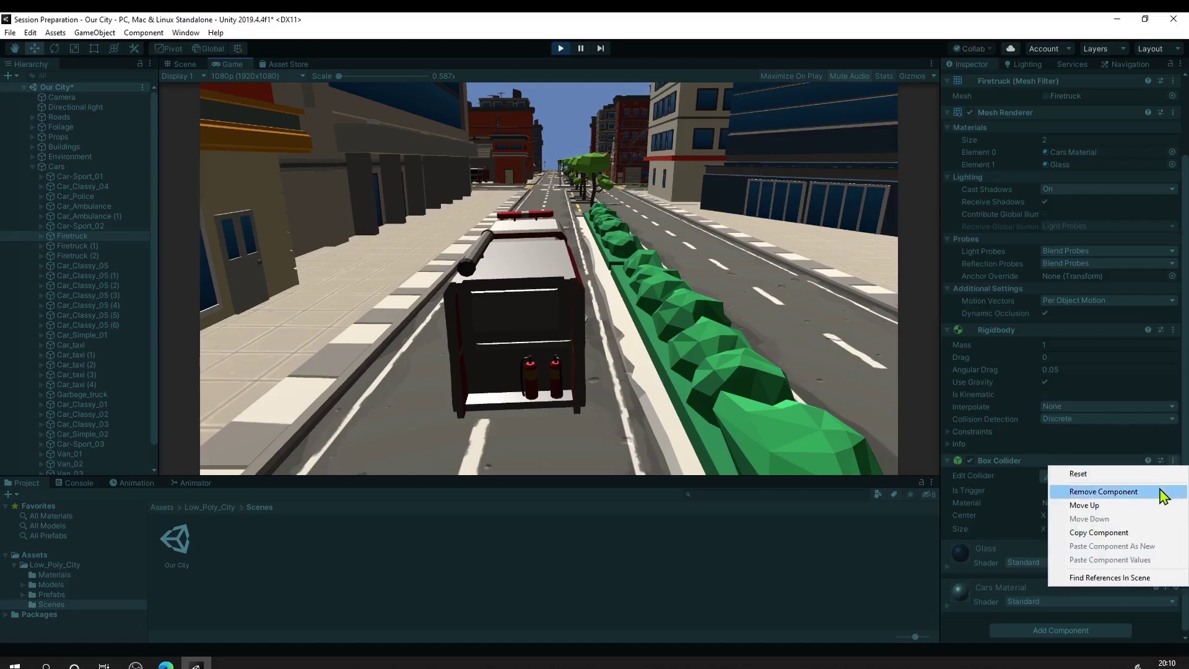
left_click(1032, 470)
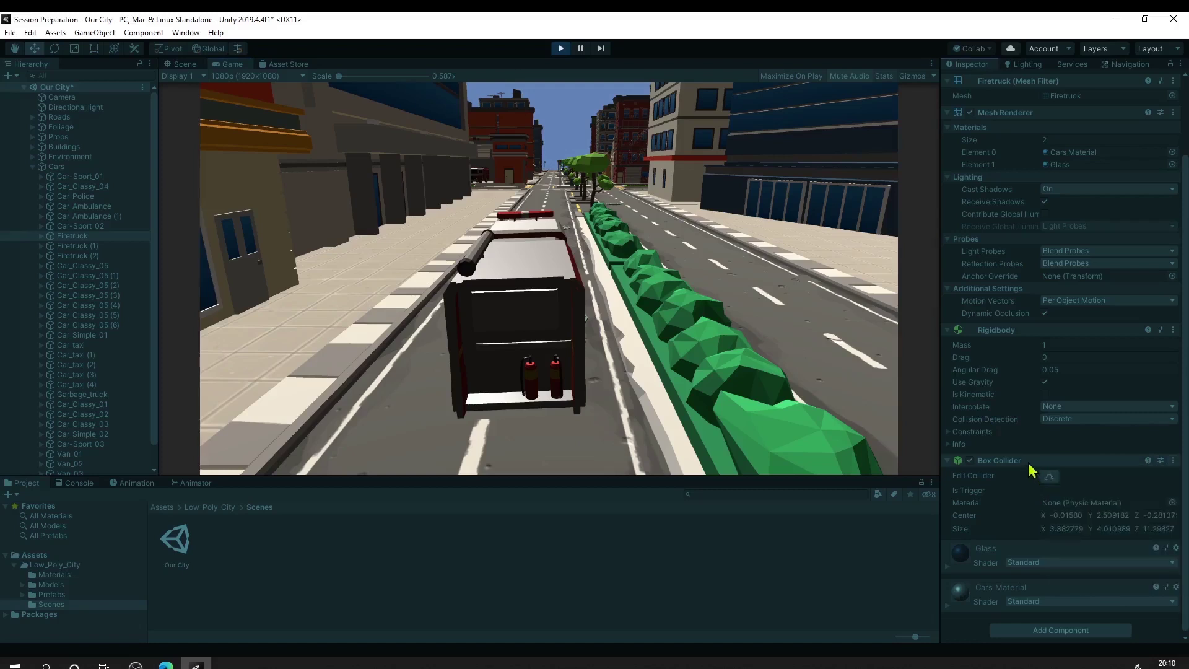
left_click(970, 461)
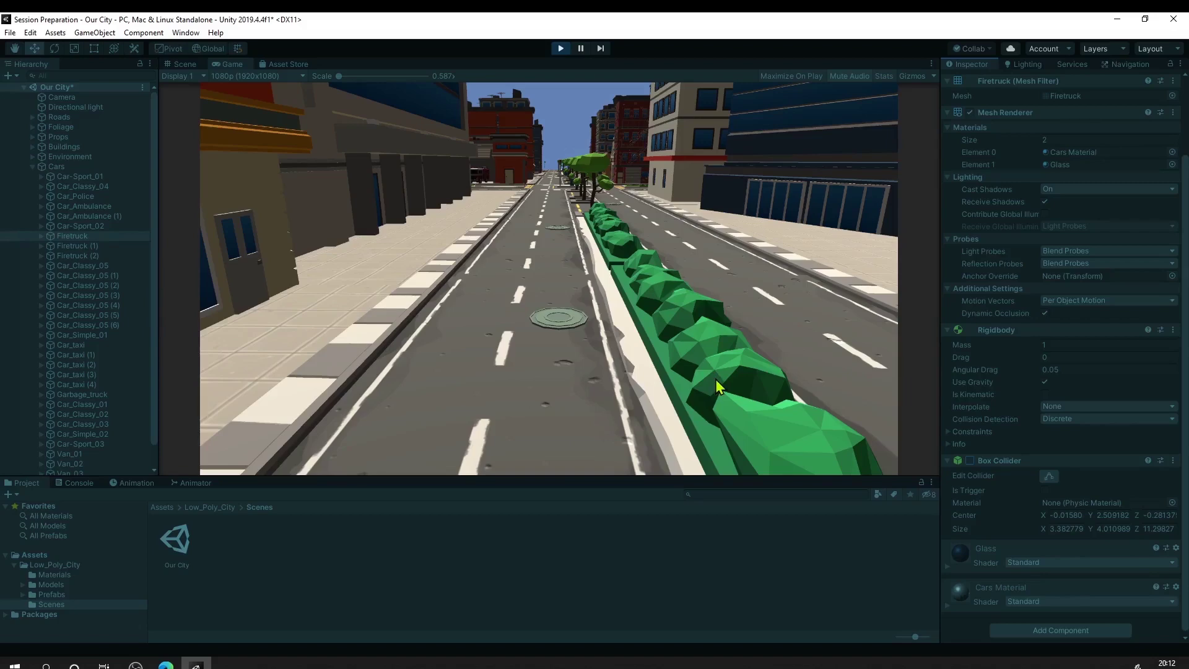
left_click(559, 49)
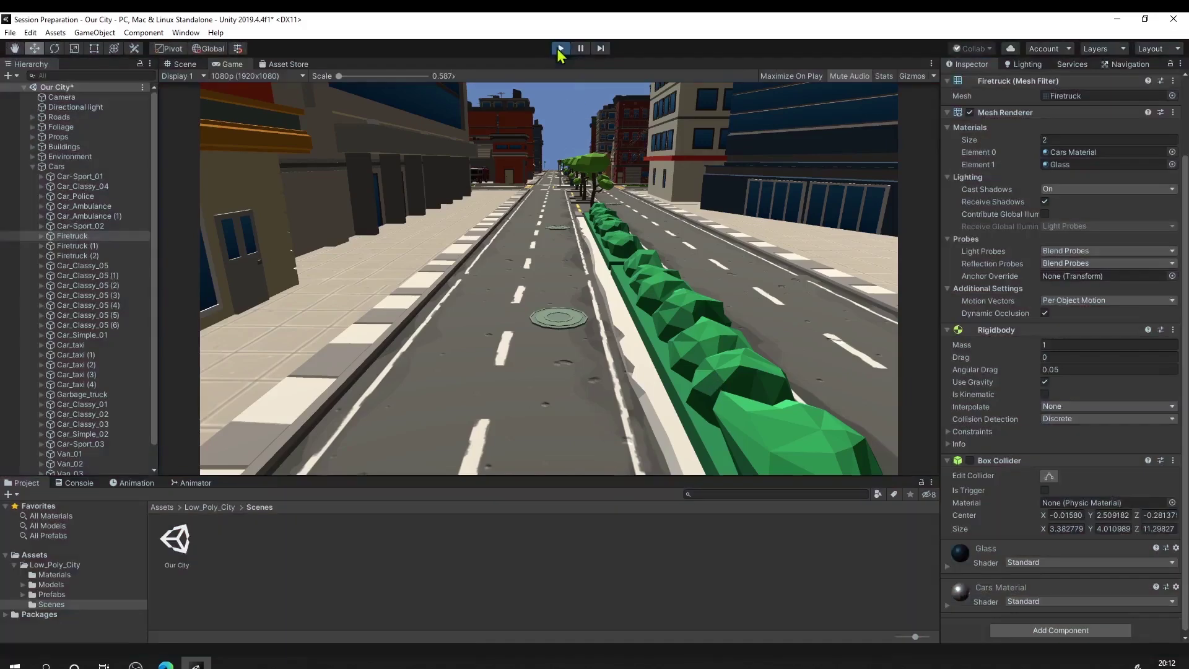
Step: Run the scene again and examine in the scene view how the firetruck's wheels and collider meet the road
right_click_drag(632, 286, 701, 304)
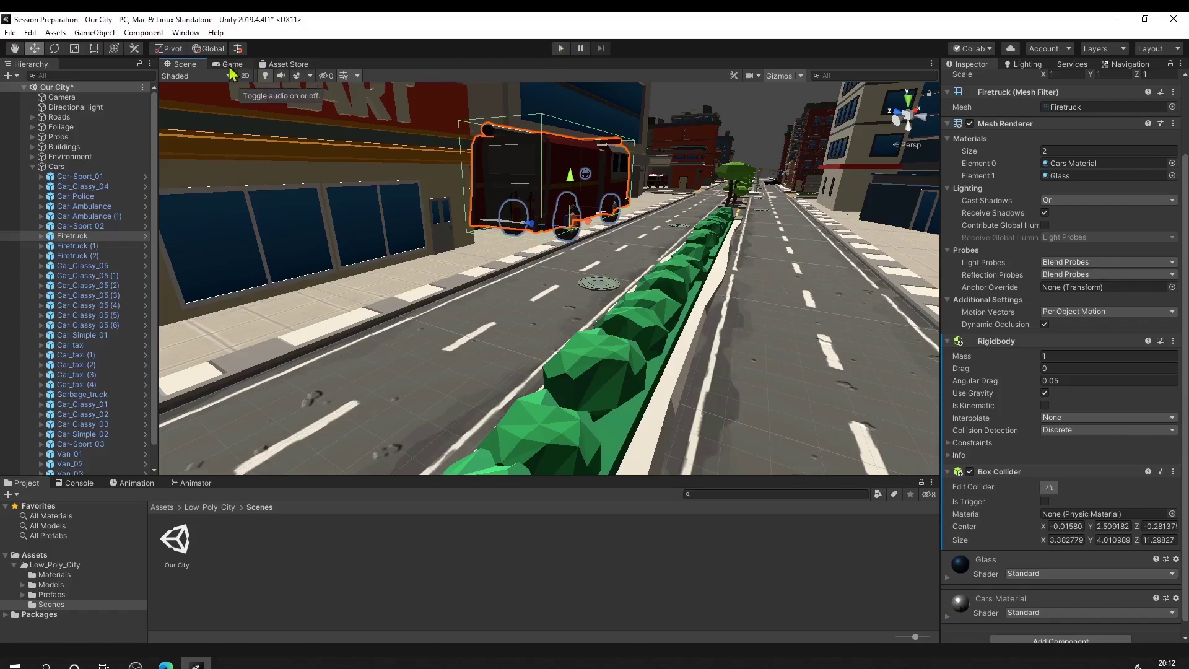
left_click(562, 51)
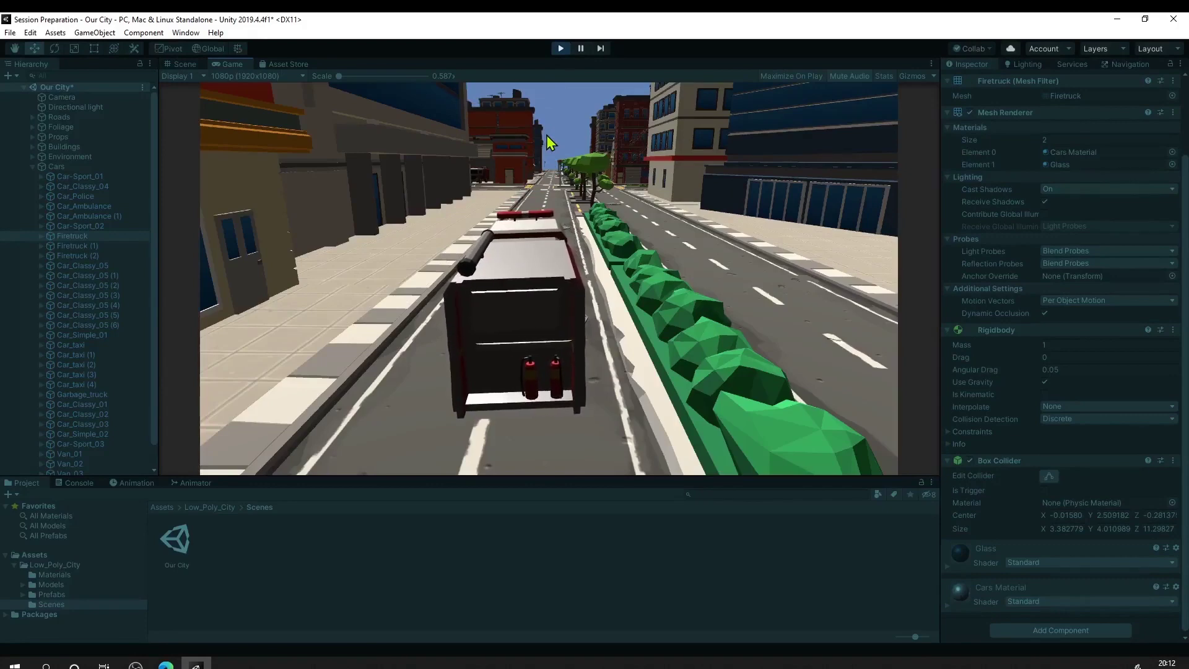
left_click(185, 64)
right_click_drag(664, 271, 638, 192)
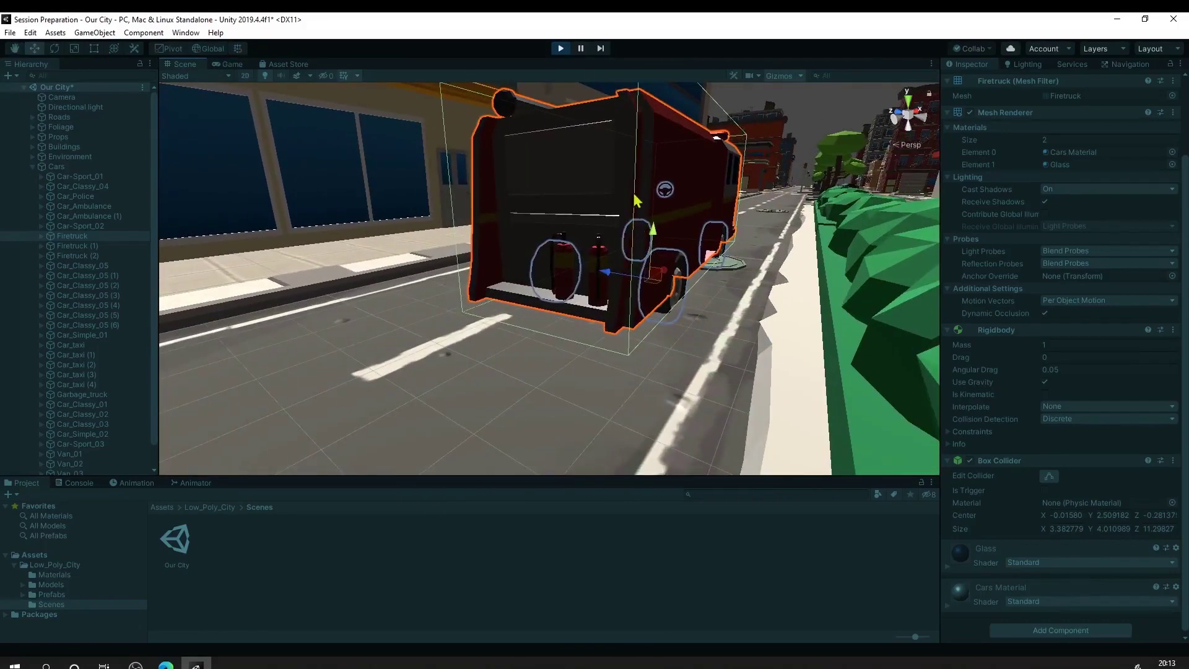
right_click_drag(638, 246, 623, 223)
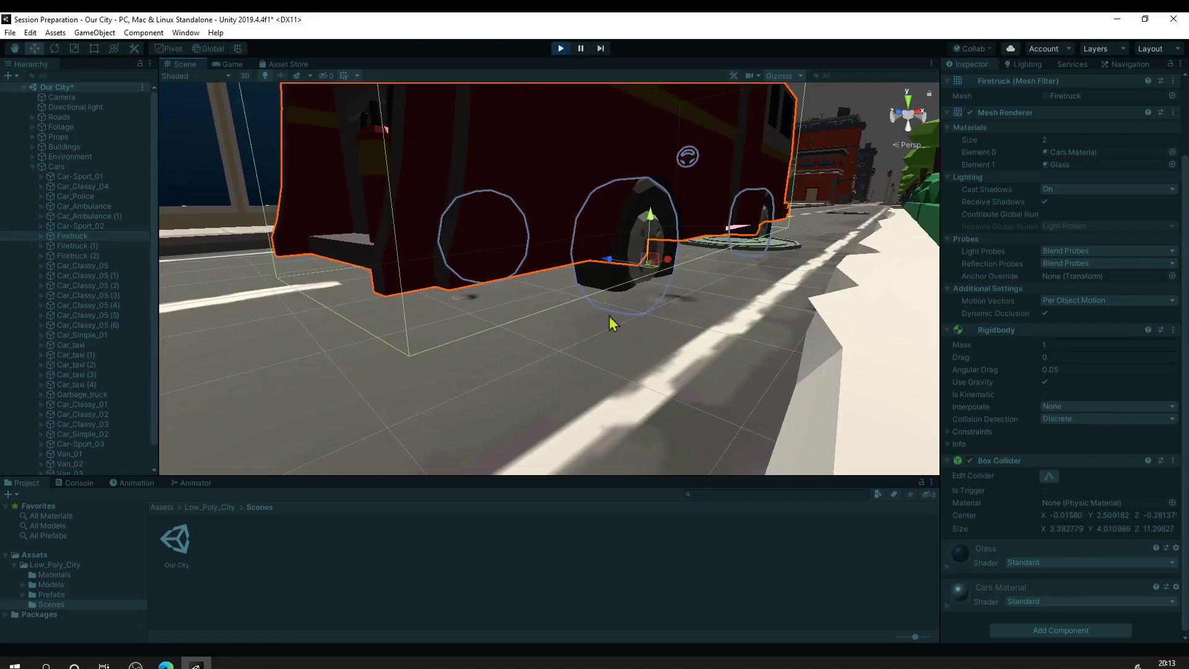
right_click_drag(635, 305, 822, 289)
key("w")
key("a")
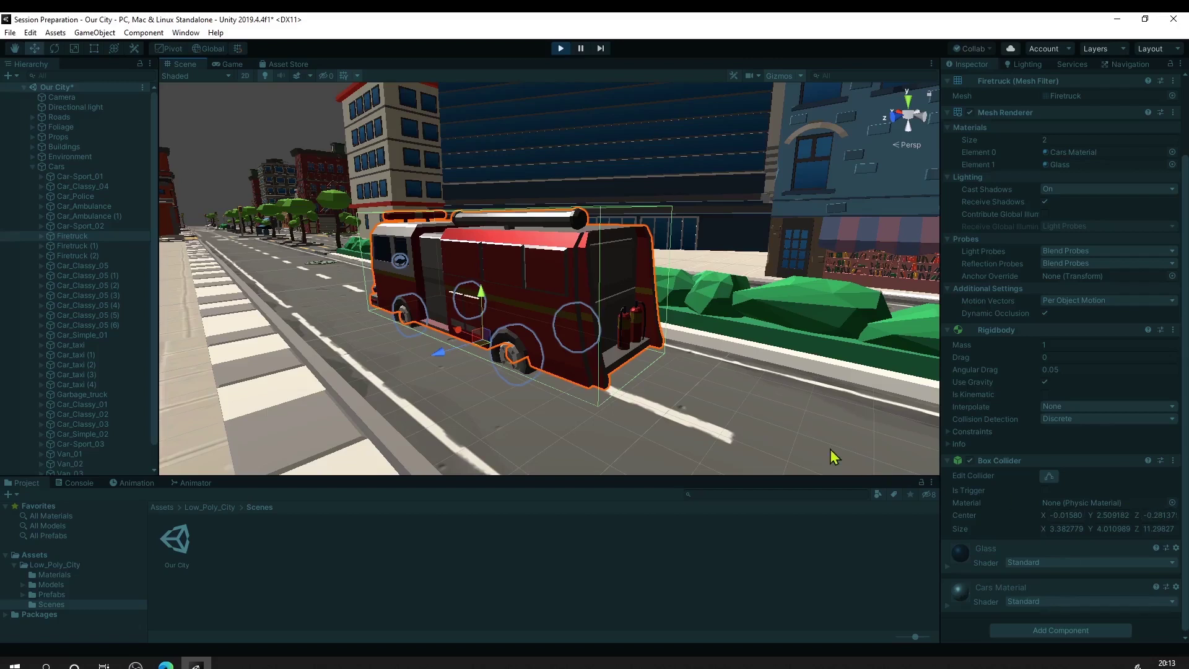
Step: Set the Y center of the firetruck's Box Collider to 2.09 while the scene is running
left_click_drag(787, 400, 726, 364, "alt")
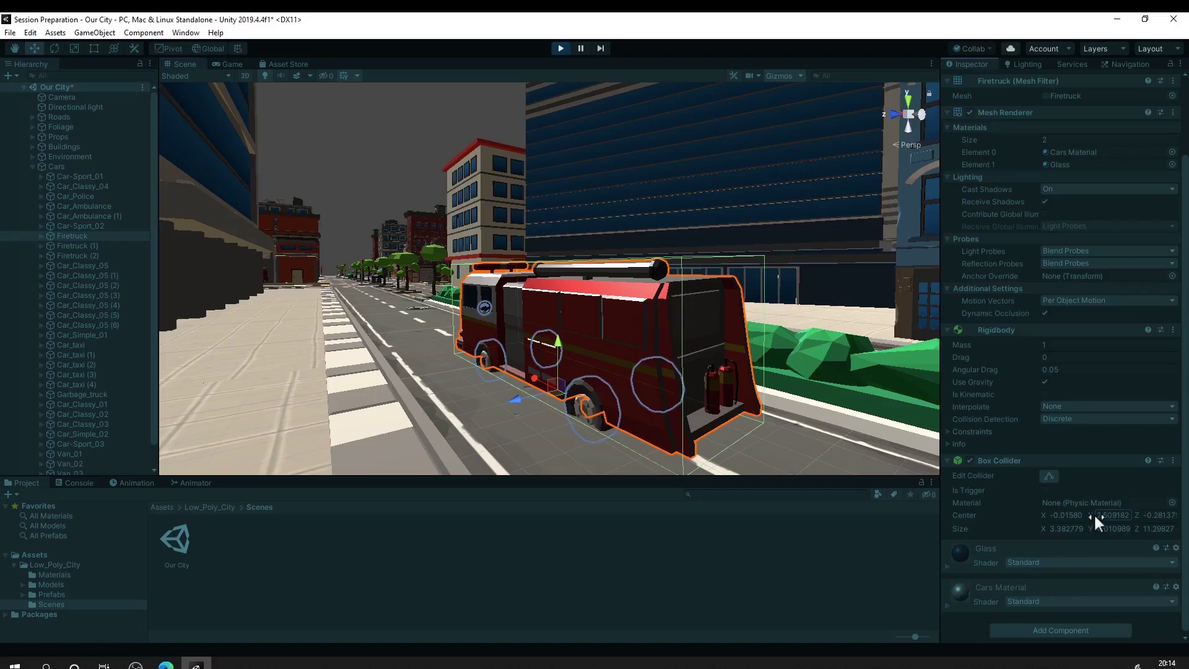
type("2.48")
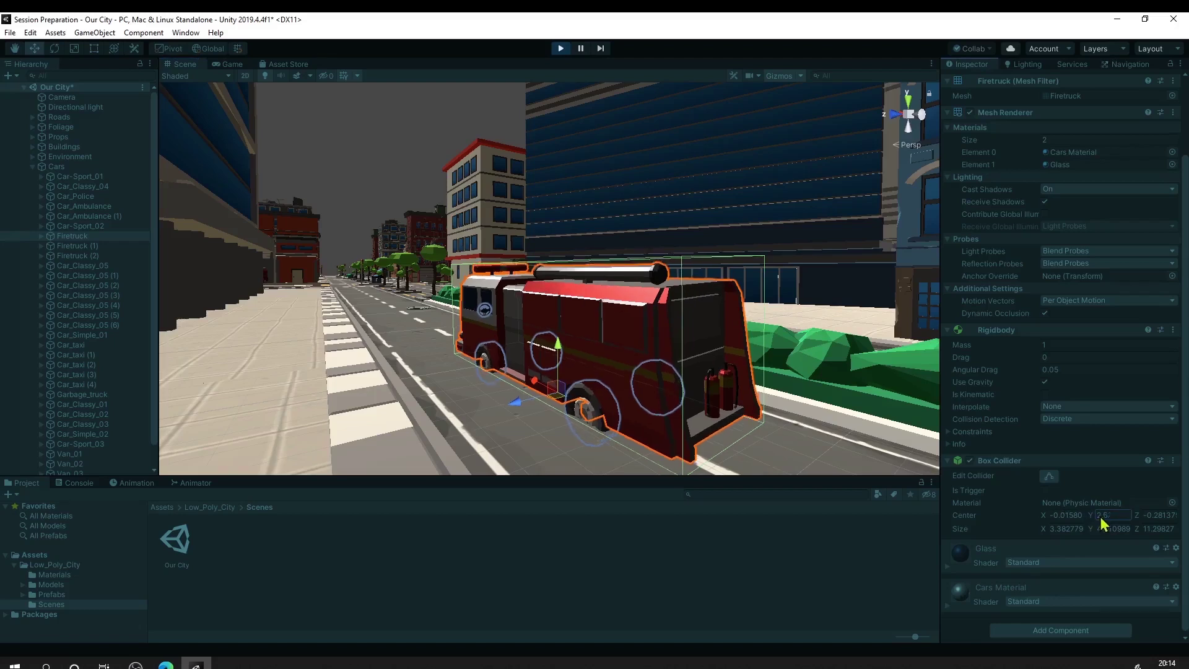
left_click_drag(1098, 518, 1086, 519)
right_click_drag(743, 425, 855, 370, "alt")
left_click(1096, 515)
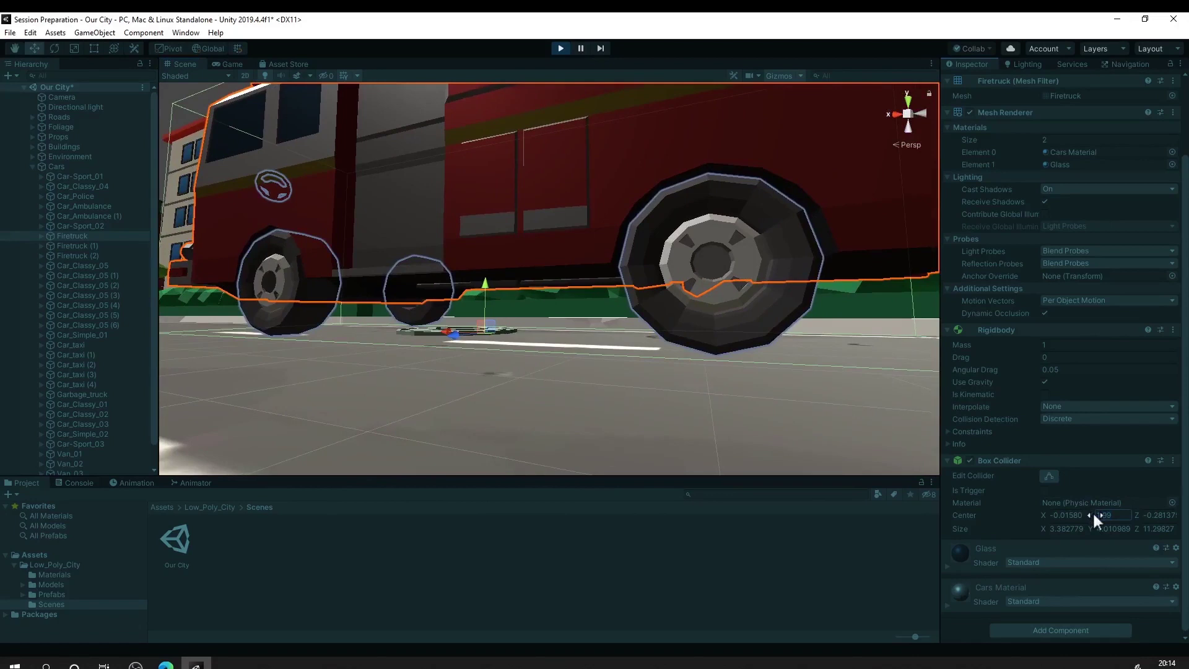
left_click_drag(1093, 514, 1092, 515)
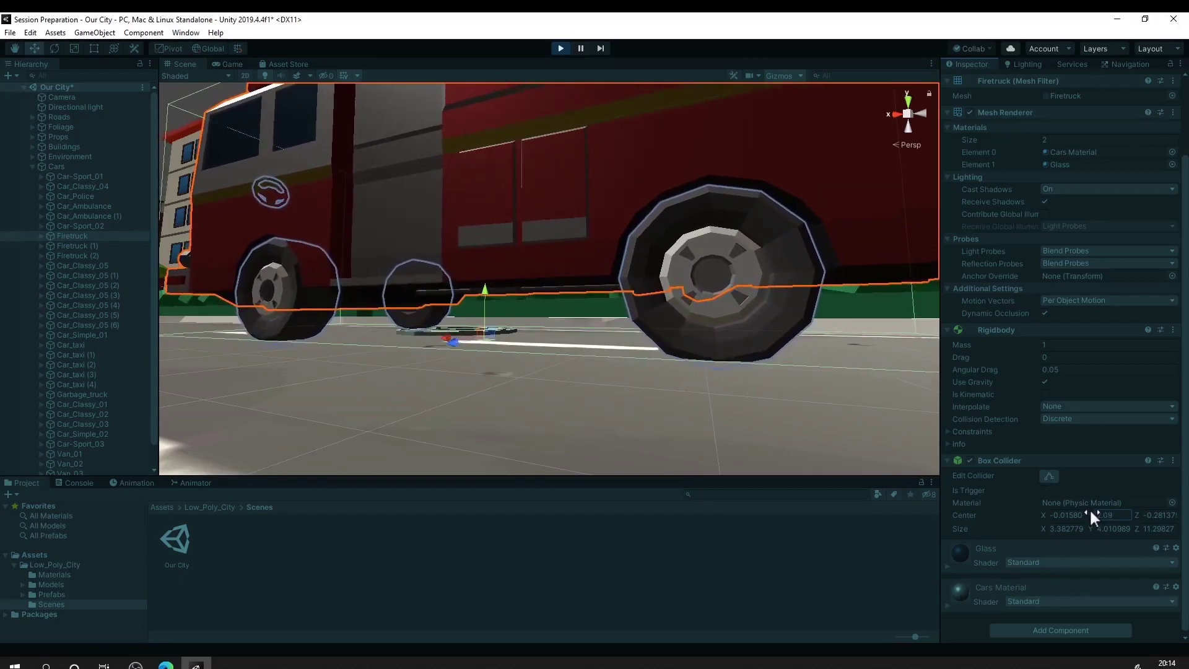
Step: Inspect the firetruck and its adjusted collider on the road from the side and from behind
left_click_drag(643, 398, 307, 428, "alt")
right_click_drag(337, 428, 375, 430)
key("s")
right_click_drag(672, 320, 606, 336)
key("d")
key("a")
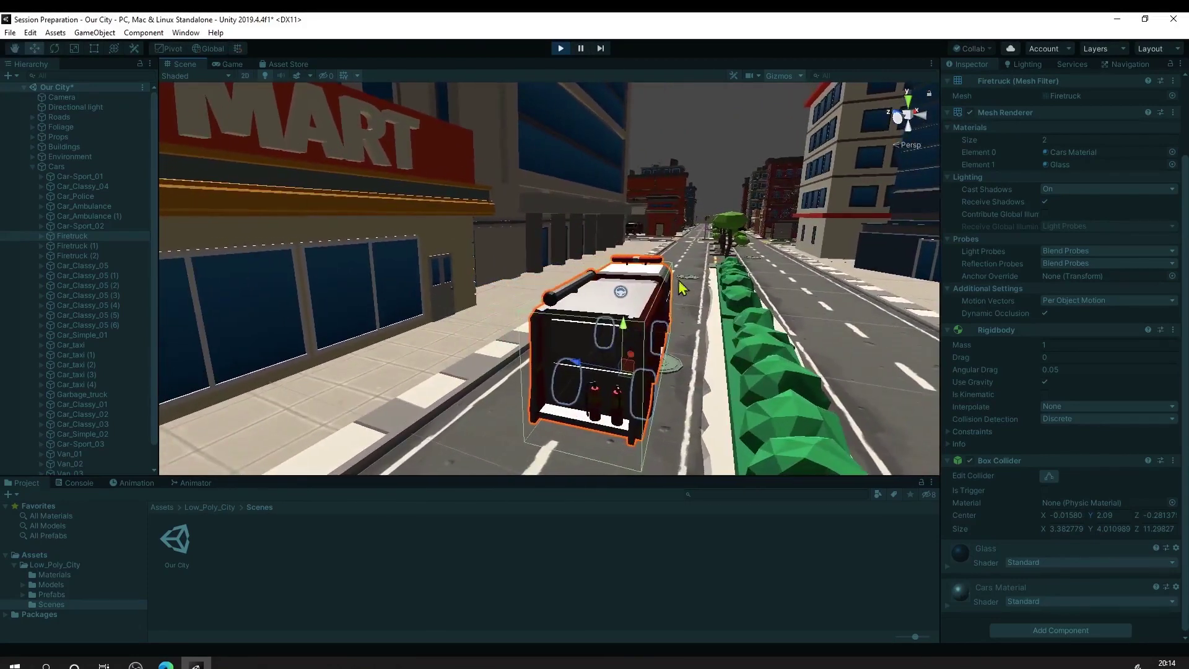
Step: Copy the firetruck's Box Collider during play, stop play mode, and paste the copied values onto its Box Collider
left_click(561, 49)
left_click(1173, 462)
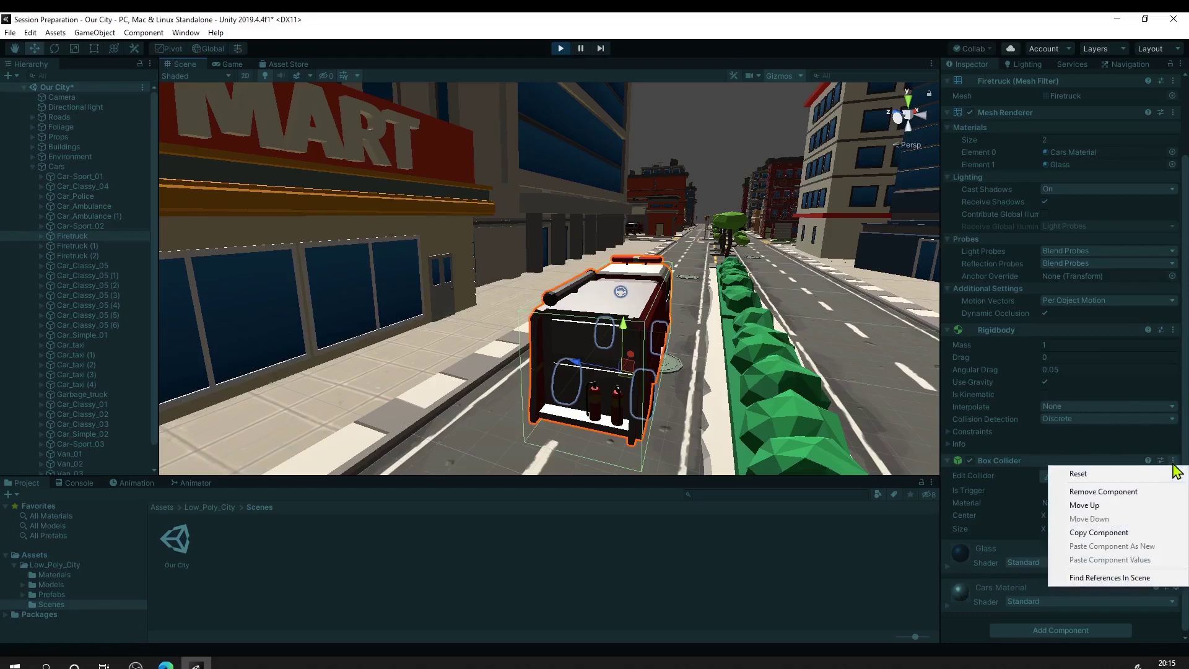
left_click(1143, 534)
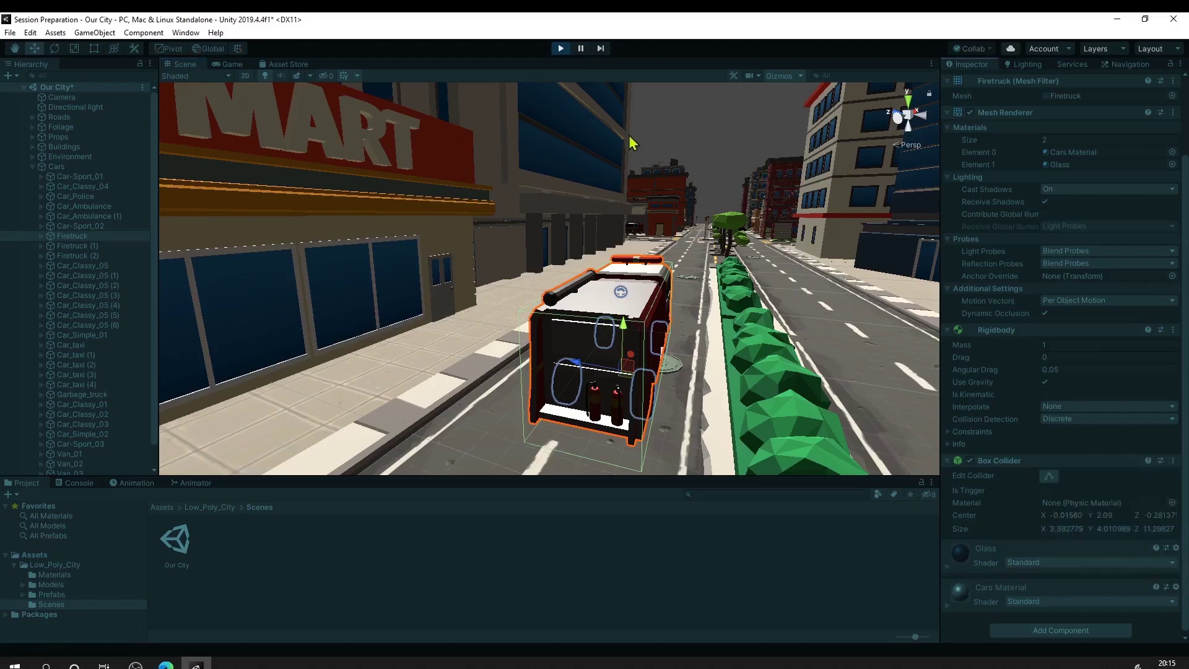
left_click(562, 49)
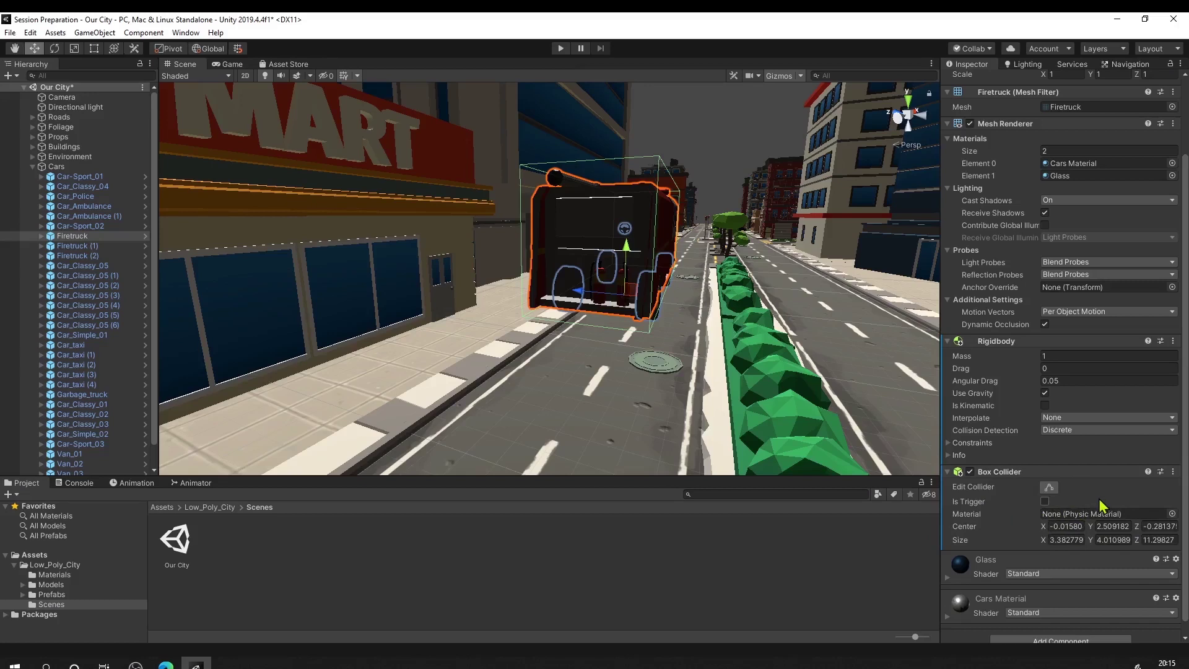
left_click(1173, 472)
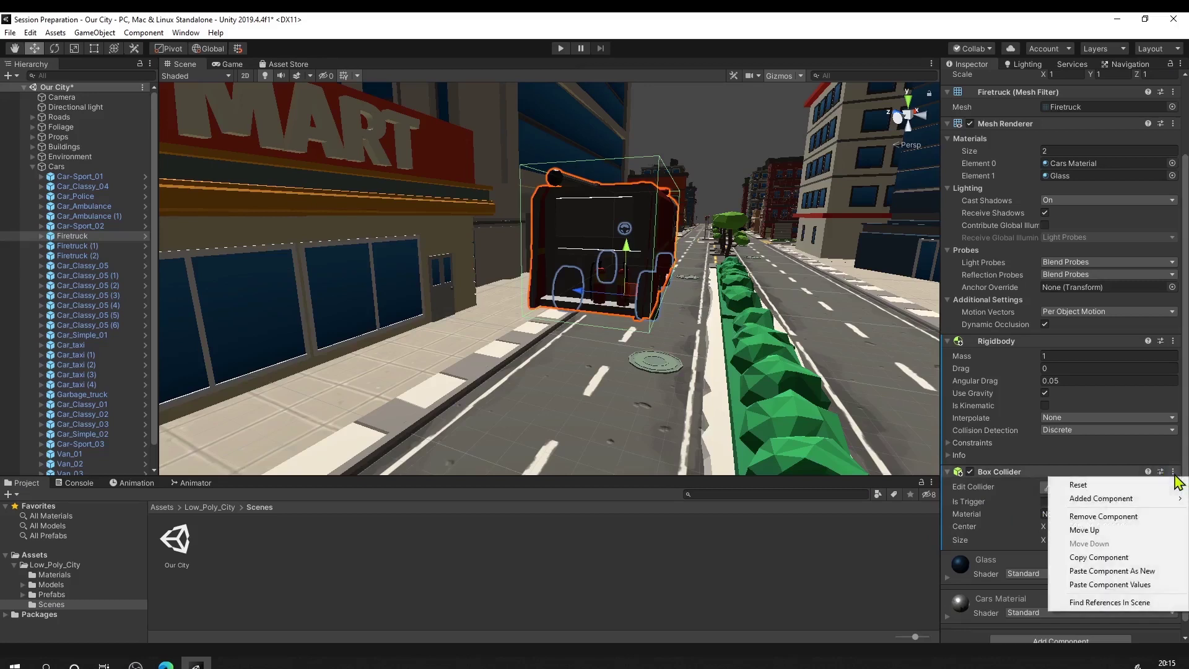
left_click(1137, 586)
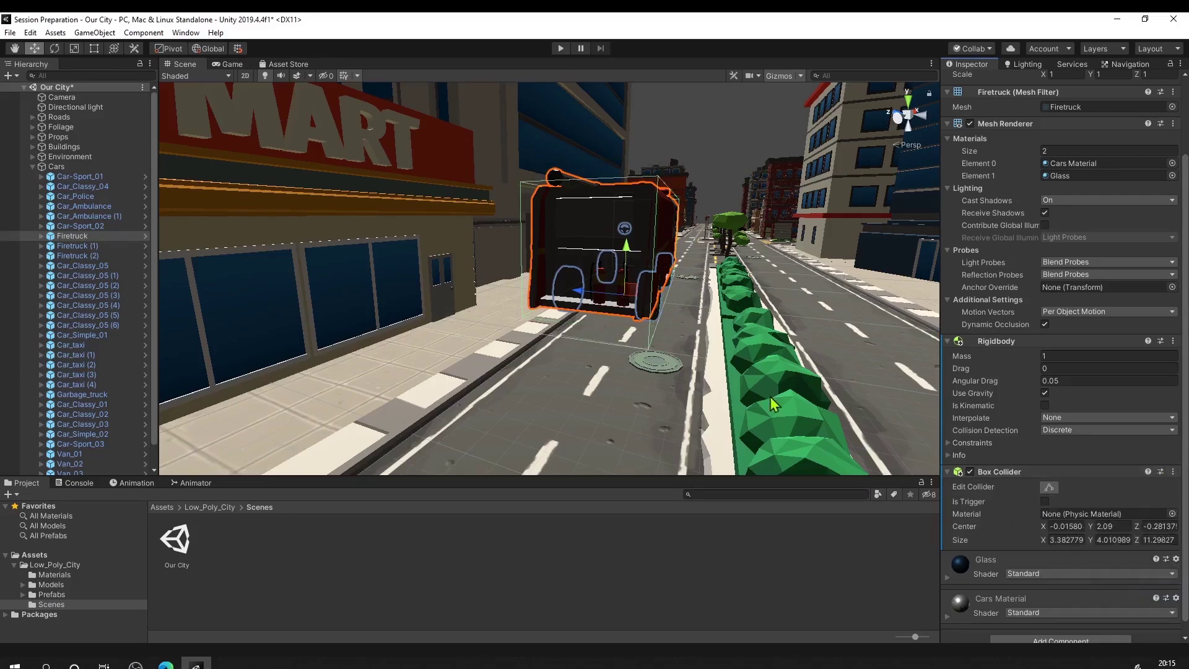
Step: Run the scene, check in the scene view how the firetruck rests on the road, and stop play mode
left_click_drag(612, 300, 549, 384, "alt")
left_click(561, 50)
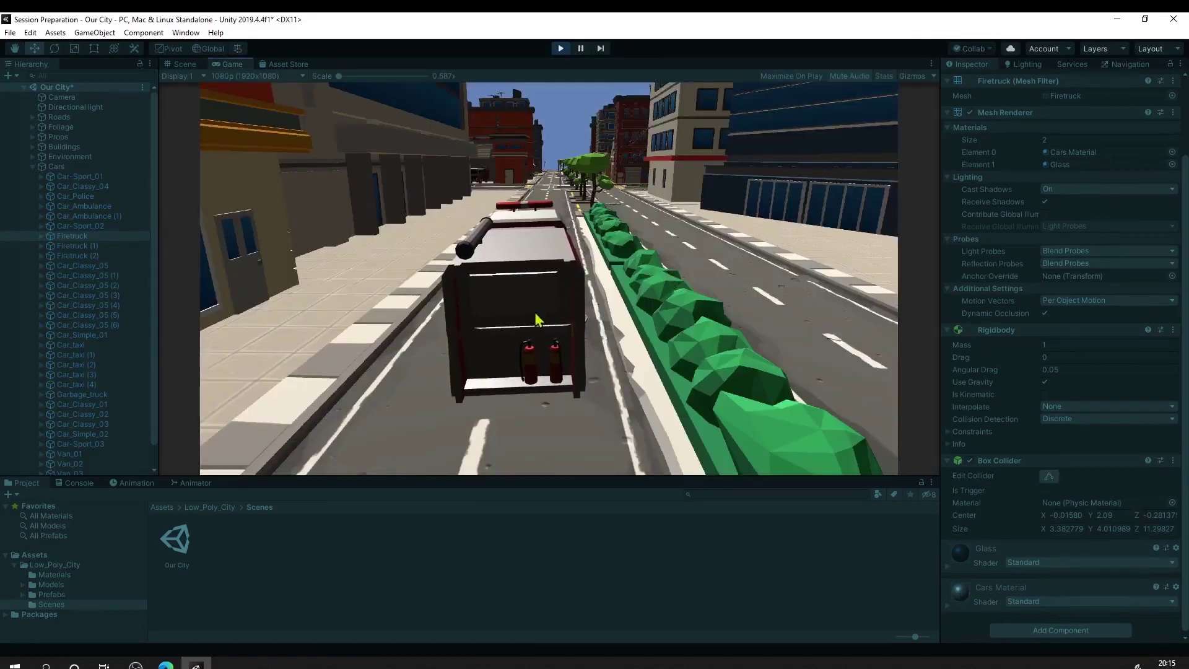
left_click(184, 64)
key("w")
right_click_drag(487, 205, 359, 273)
left_click(561, 48)
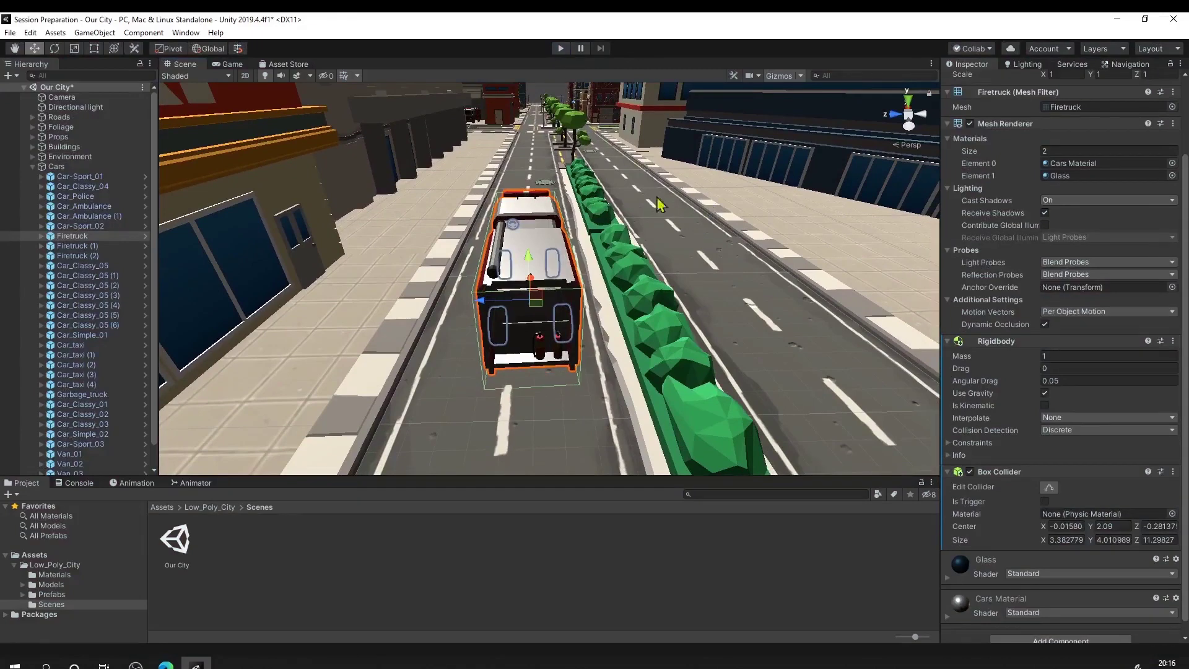
Step: Collapse the Cars group and add a new script named controller to the firetruck
left_click(32, 167)
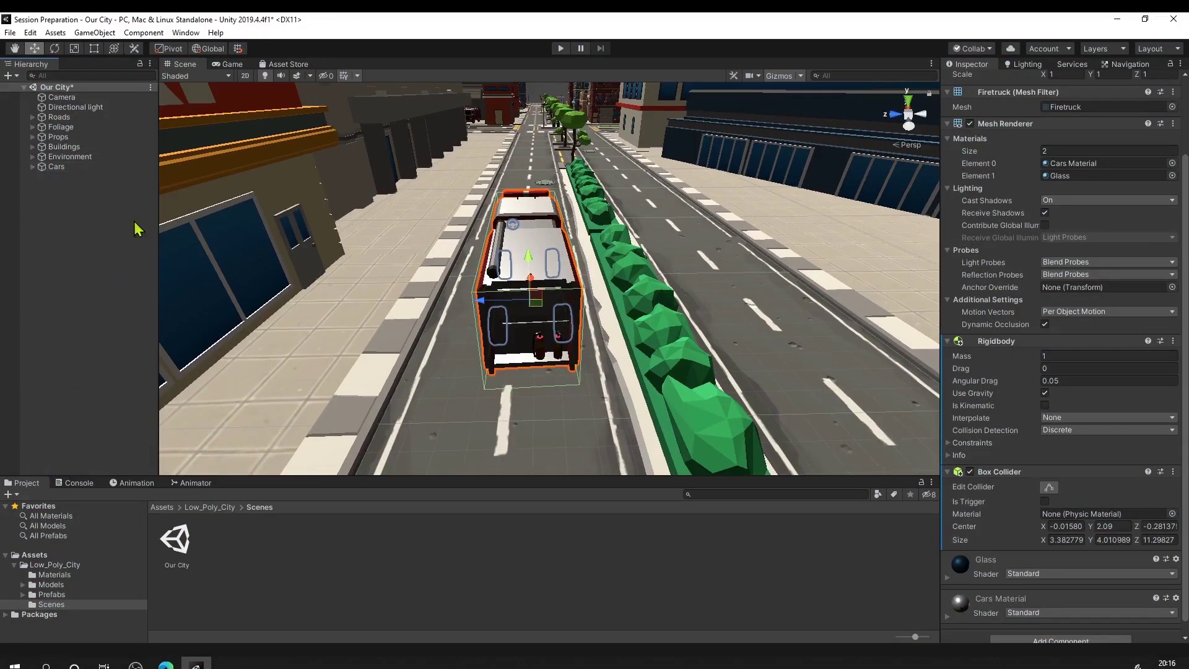
scroll(998, 416, "down", 1)
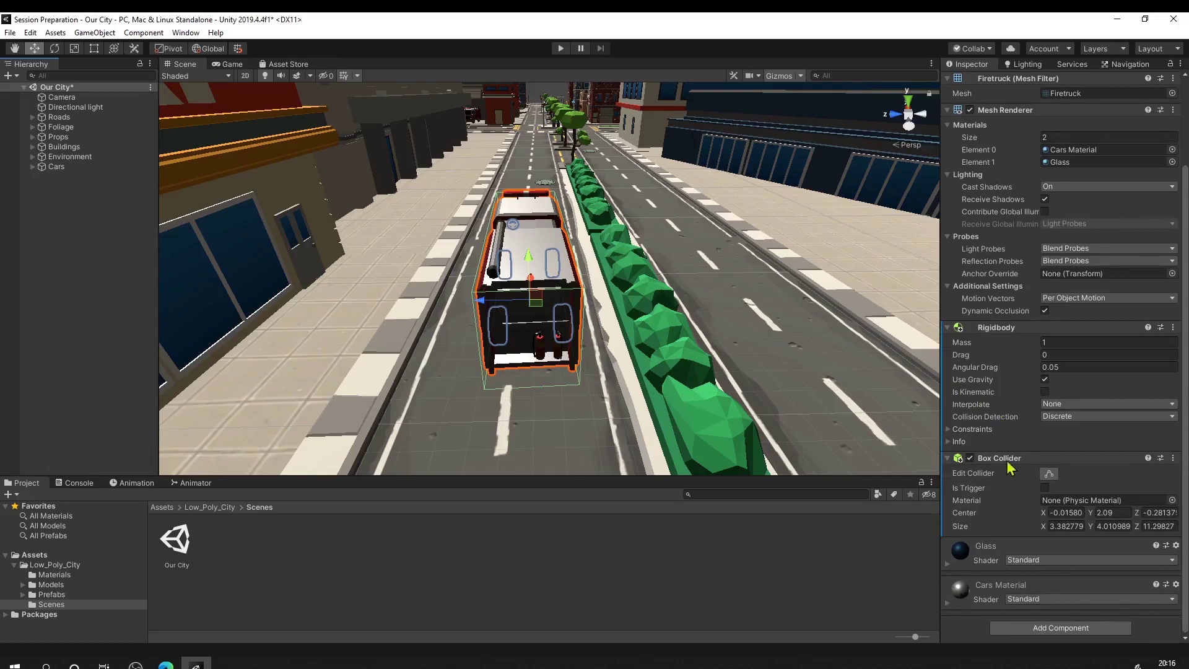
left_click(1039, 628)
type("rigi")
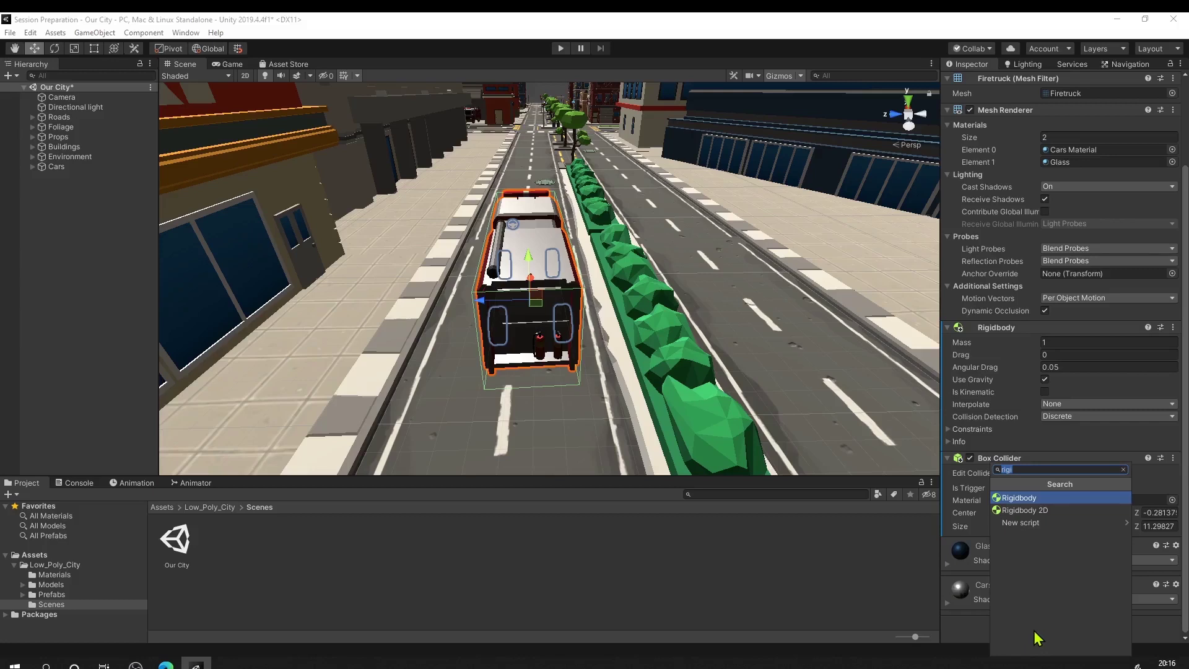
type("controller")
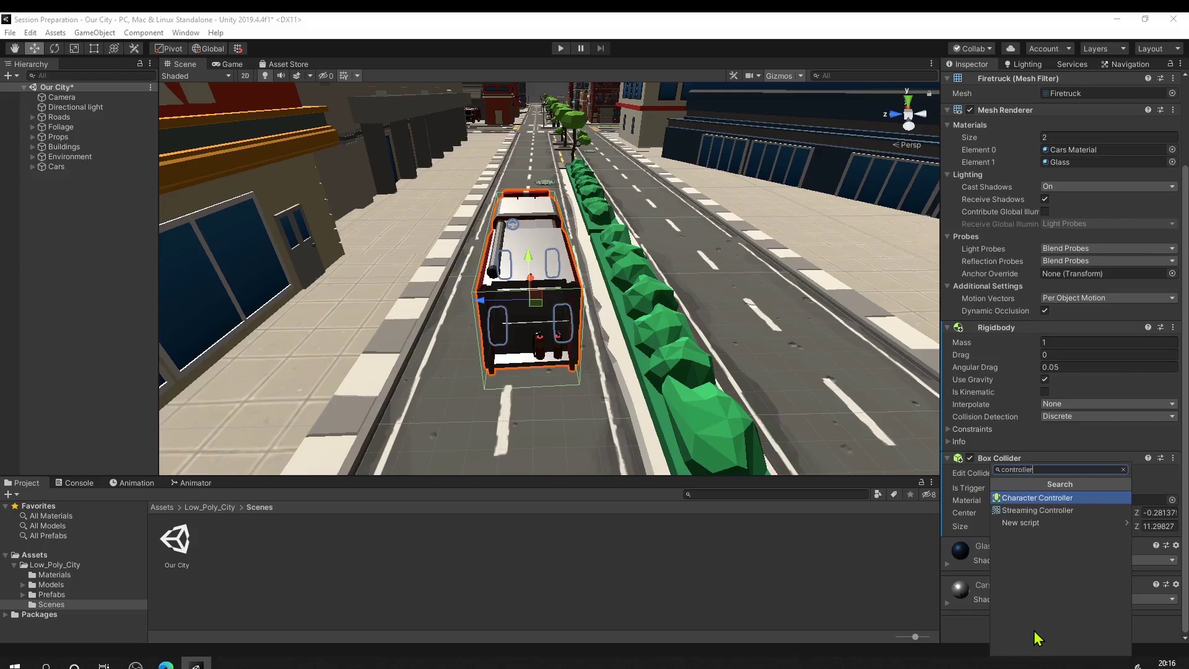
left_click(1034, 524)
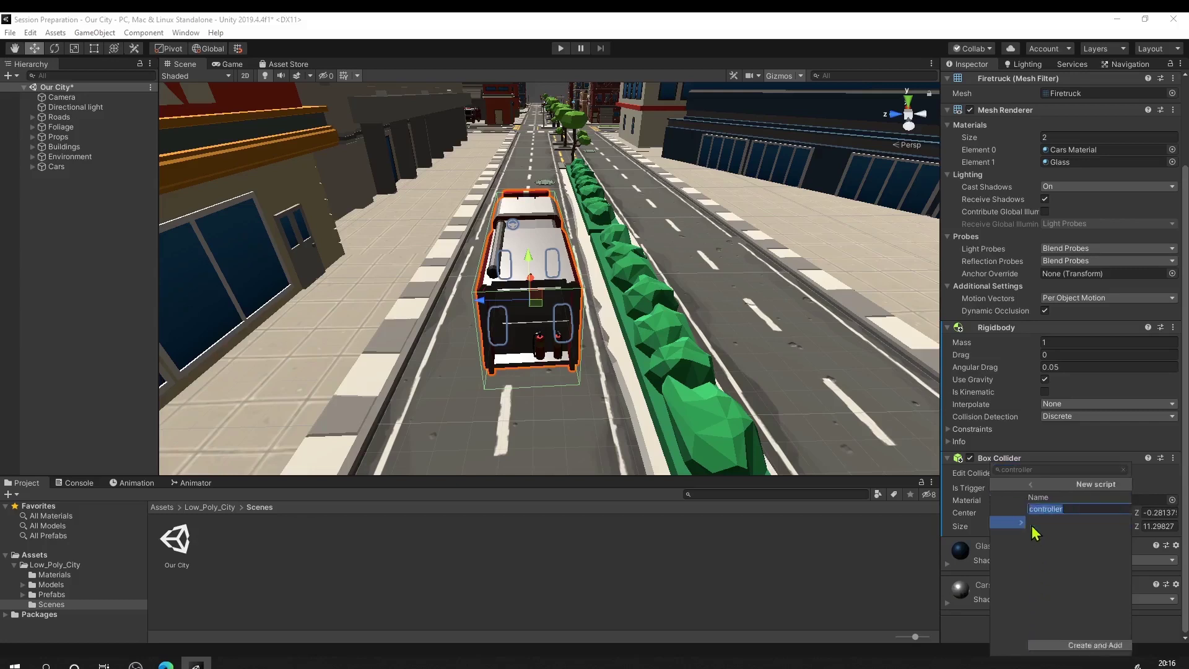
left_click(1042, 644)
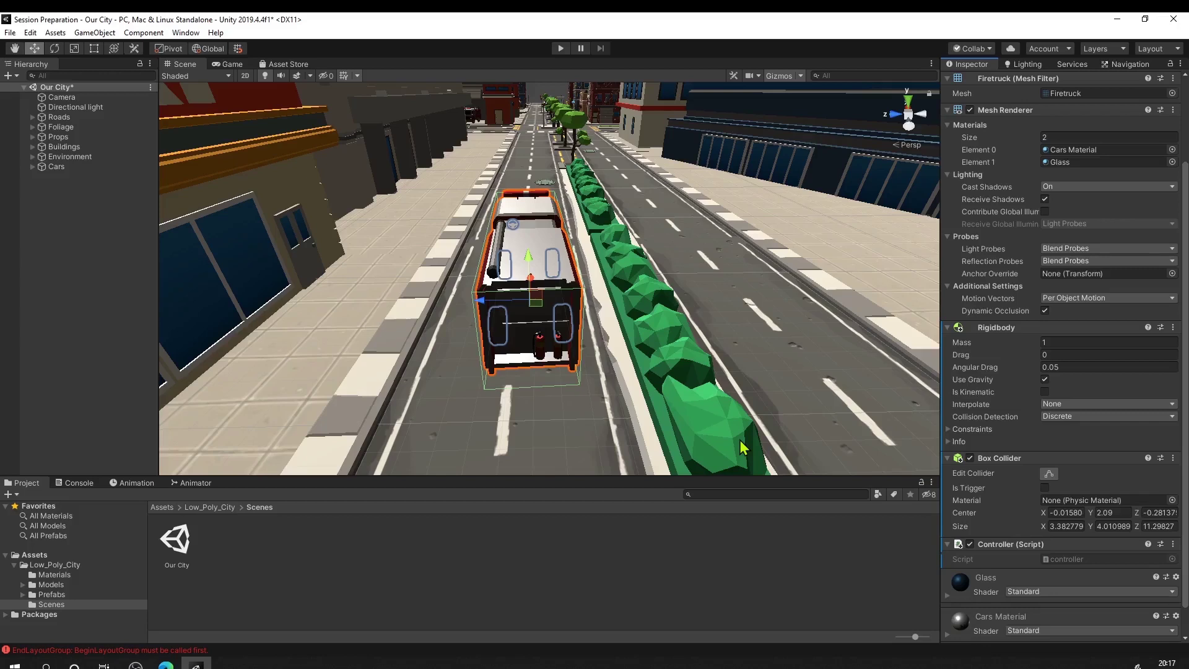
Step: Clear the error messages from the console and return to the project files
left_click(75, 483)
left_click(13, 496)
left_click(23, 483)
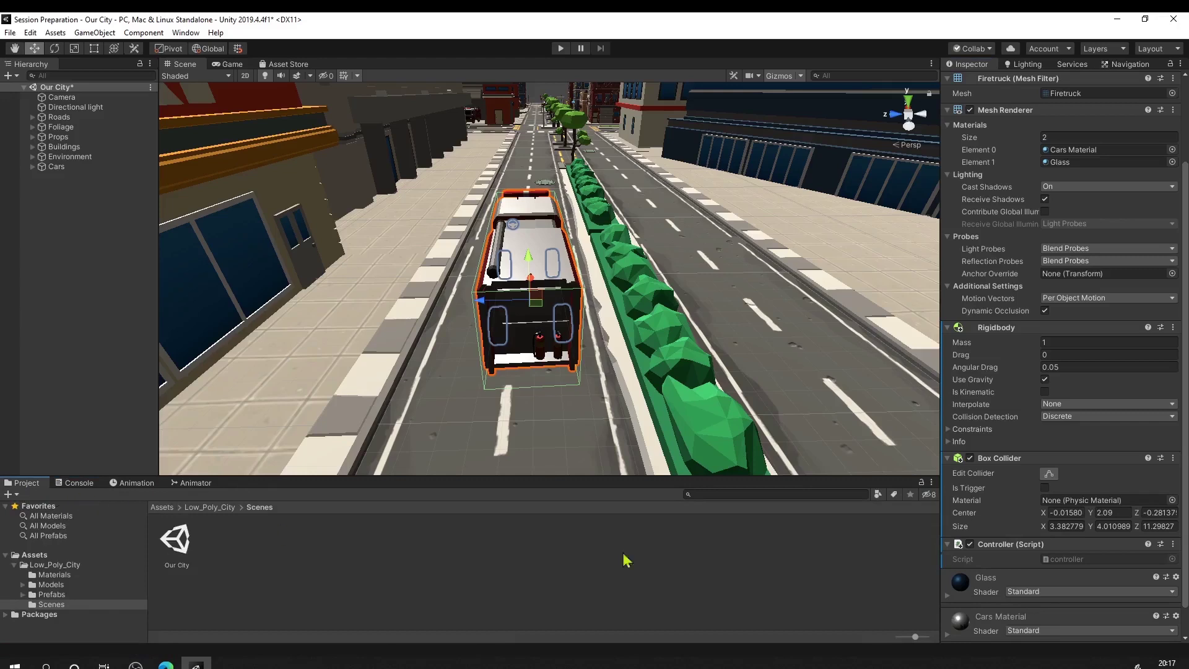
Step: Open the firetruck's controller script in Visual Studio and keep the code editor window maximized
scroll(1032, 545, "down", 2)
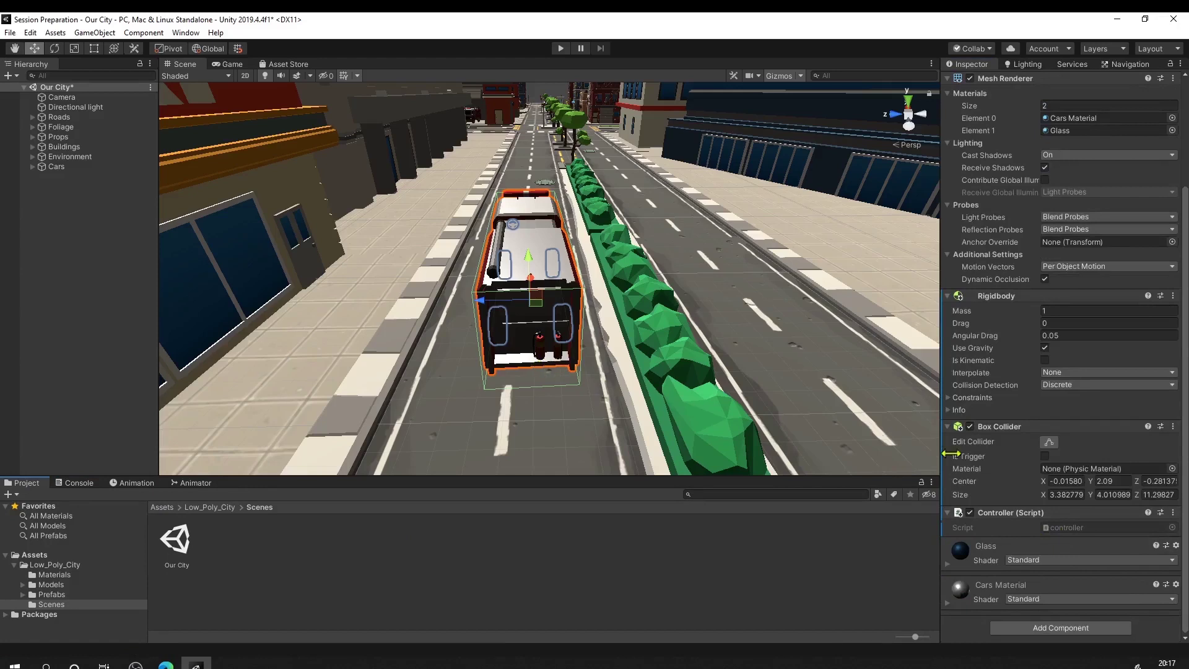
left_click(1110, 531)
double_click(1111, 531)
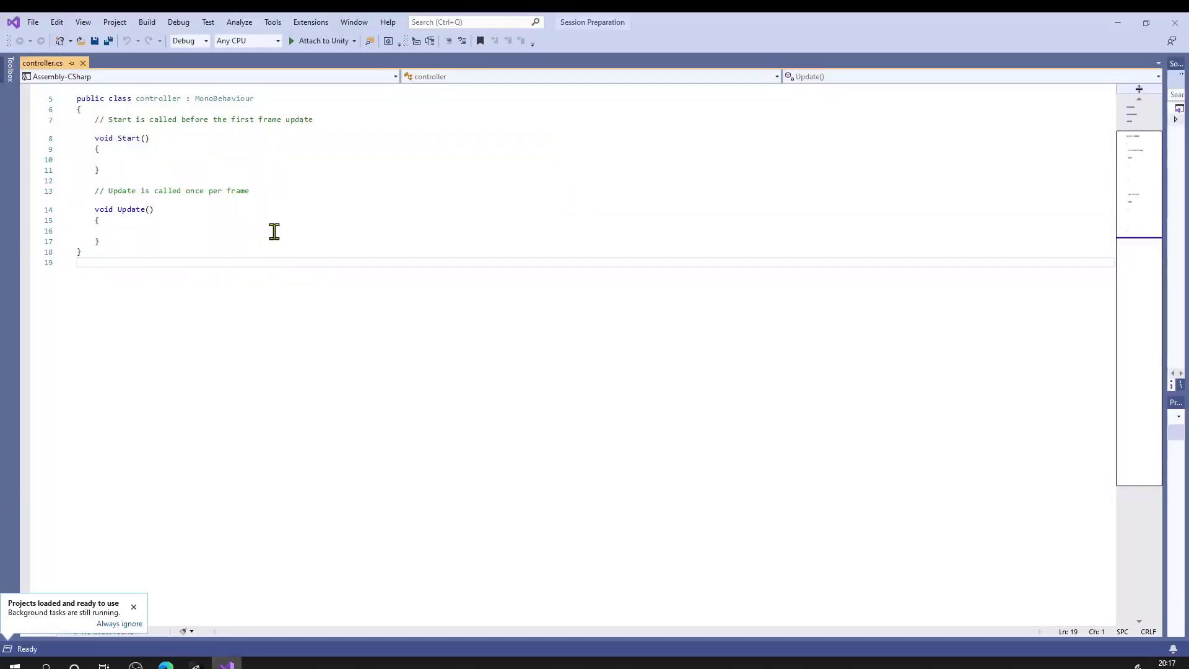
left_click(1145, 23)
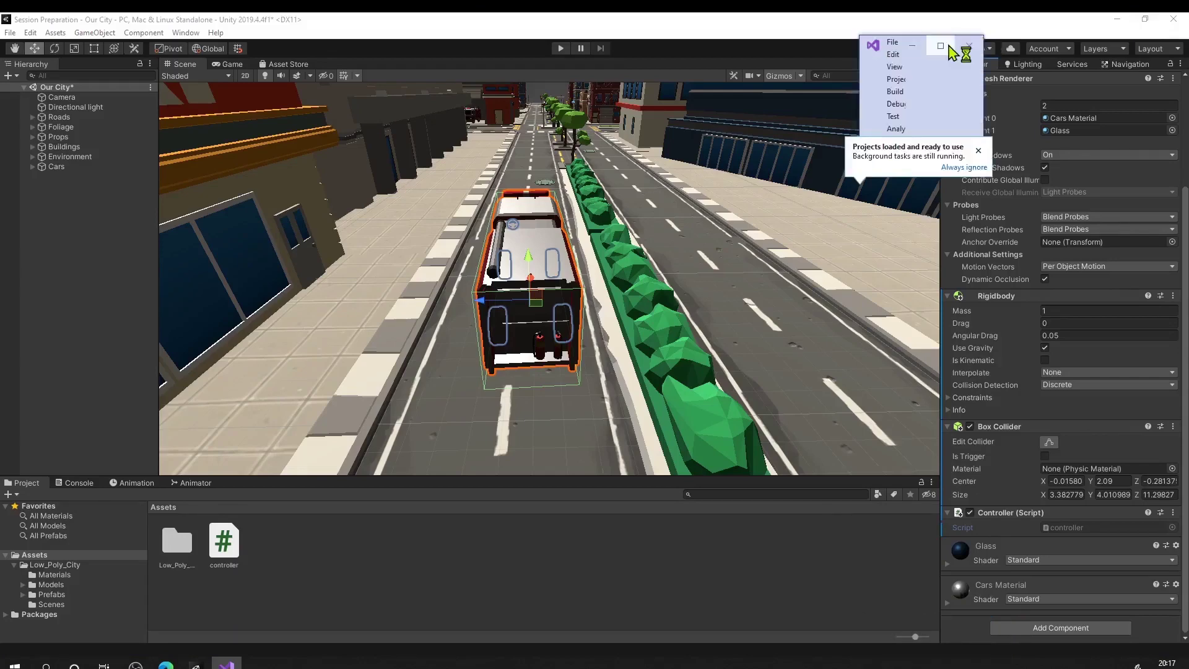
left_click(941, 45)
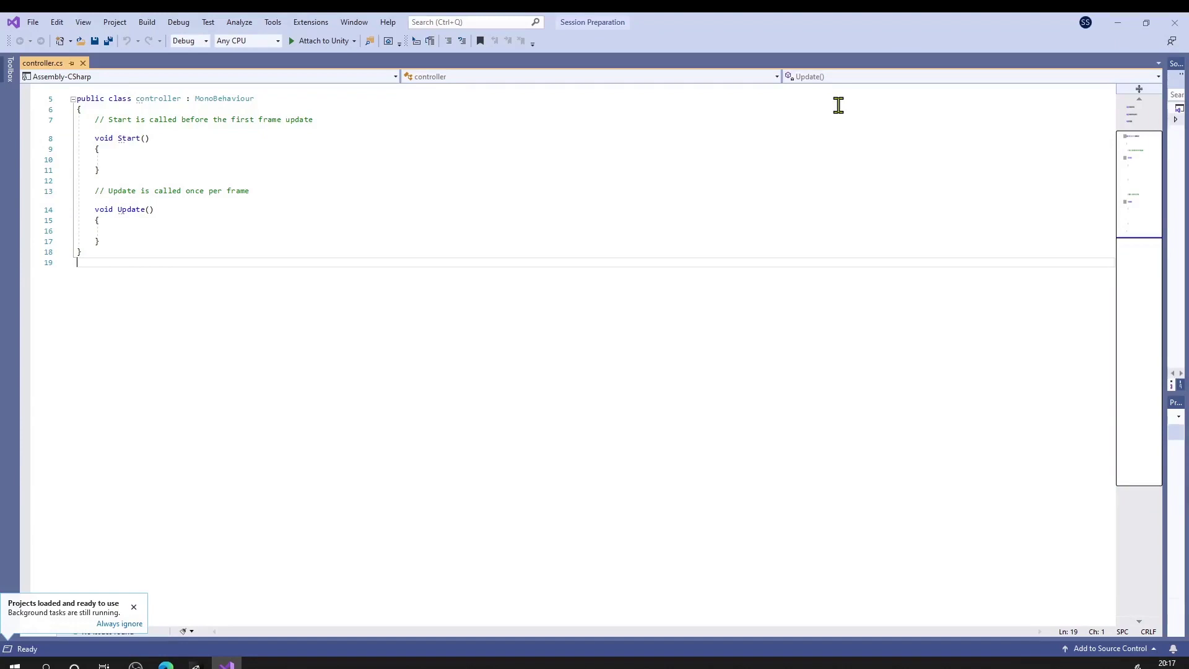
Step: Review the Start and Update methods with their comments and place the cursor inside the Update body
scroll(117, 263, "up", 2)
left_click(127, 199)
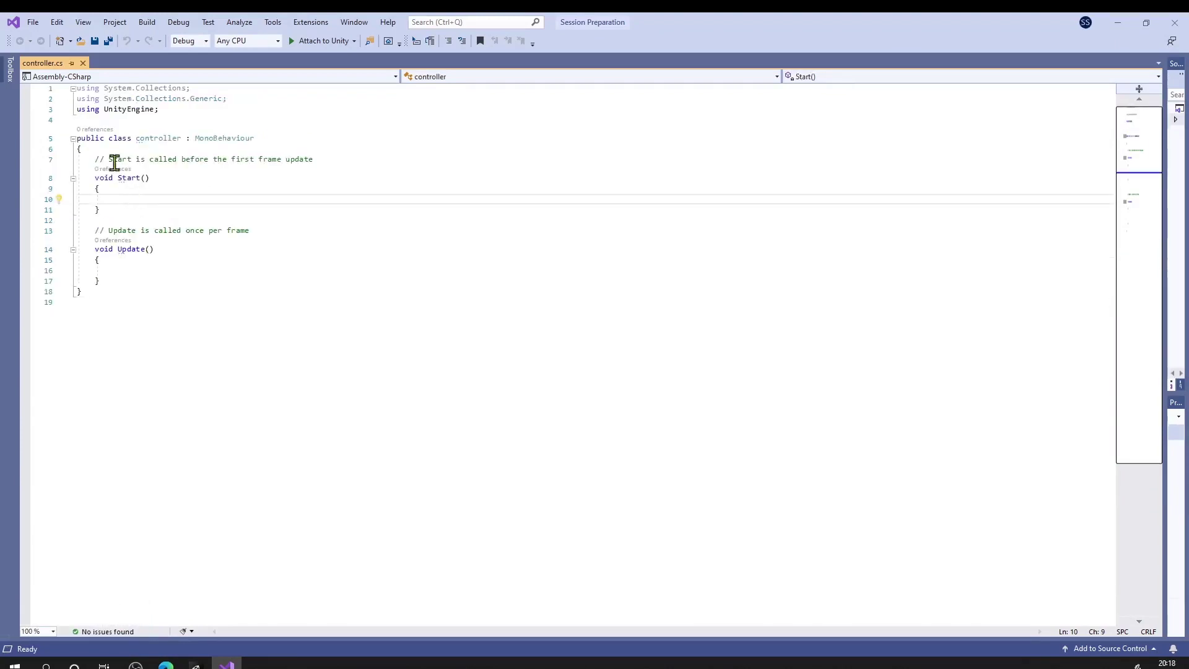
left_click_drag(110, 160, 314, 160)
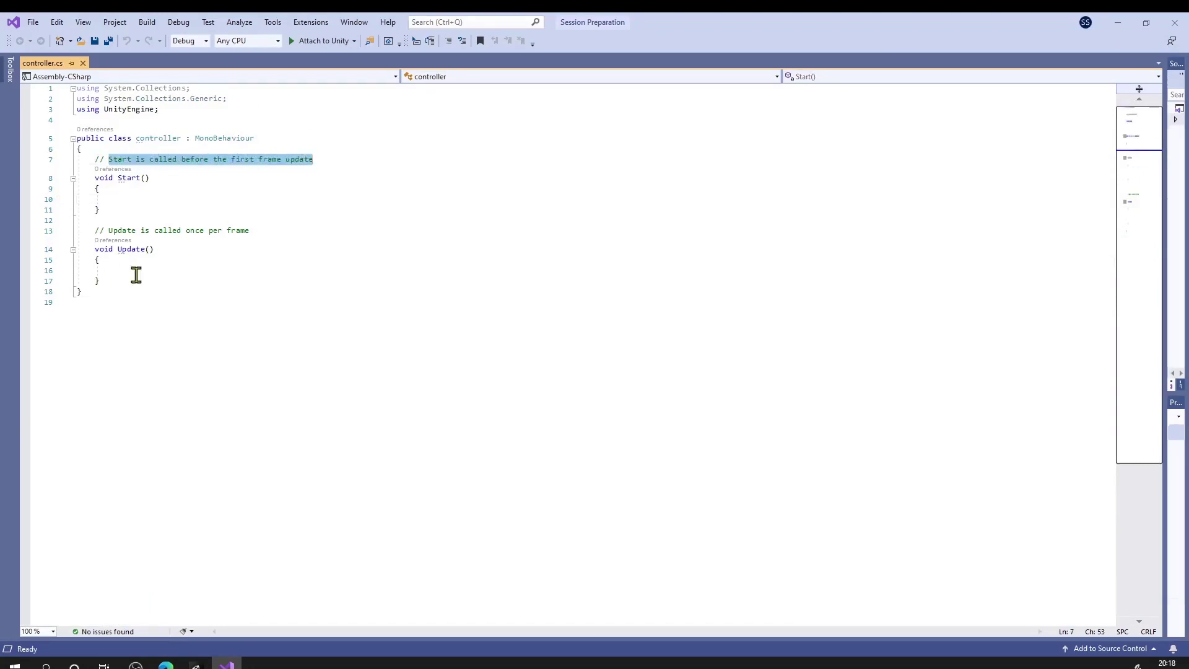
left_click(138, 273)
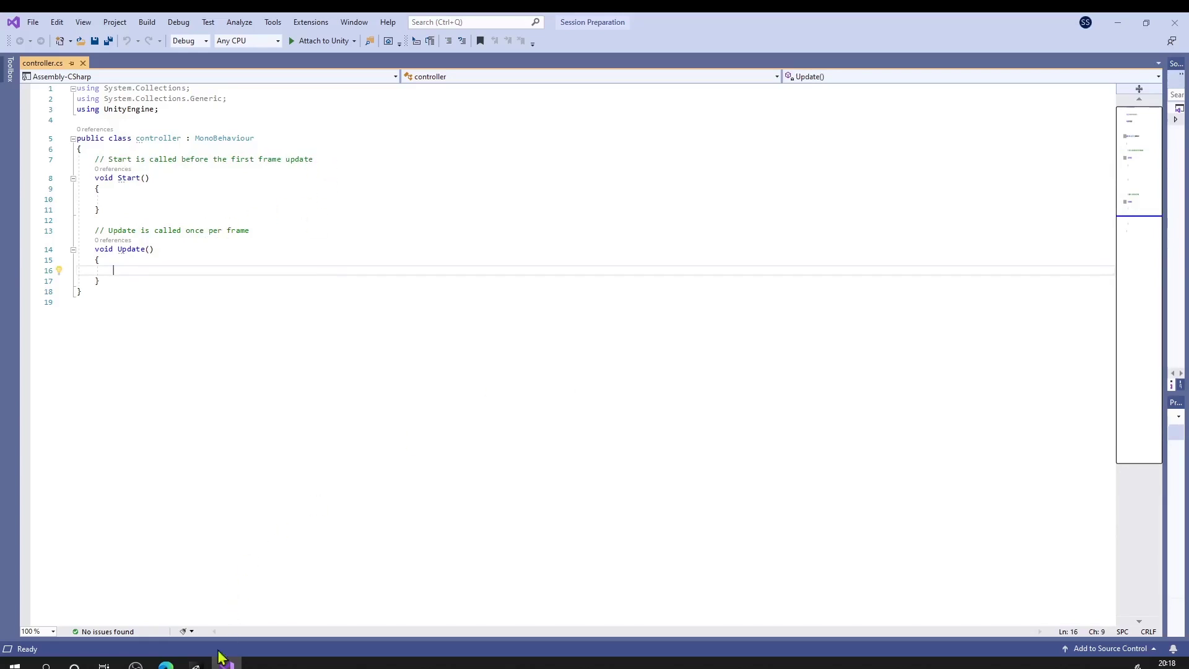
Step: Switch to Unity, run the scene, check the game's rendering statistics, and view the firetruck from the side in the scene view
left_click(196, 664)
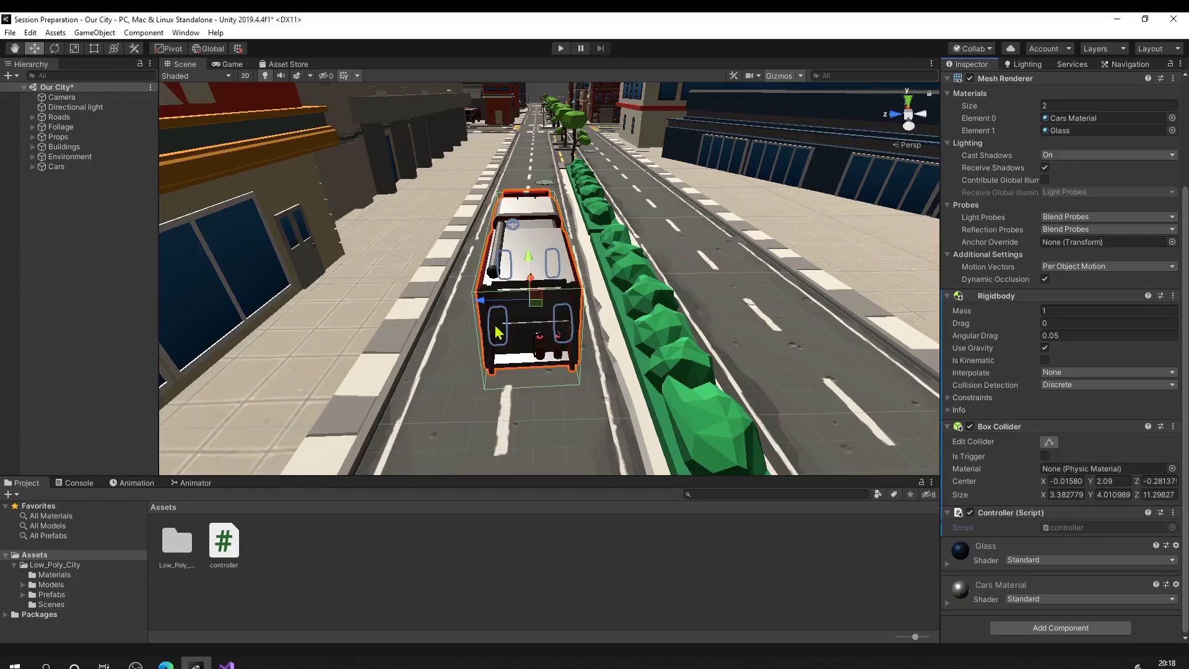
left_click(562, 50)
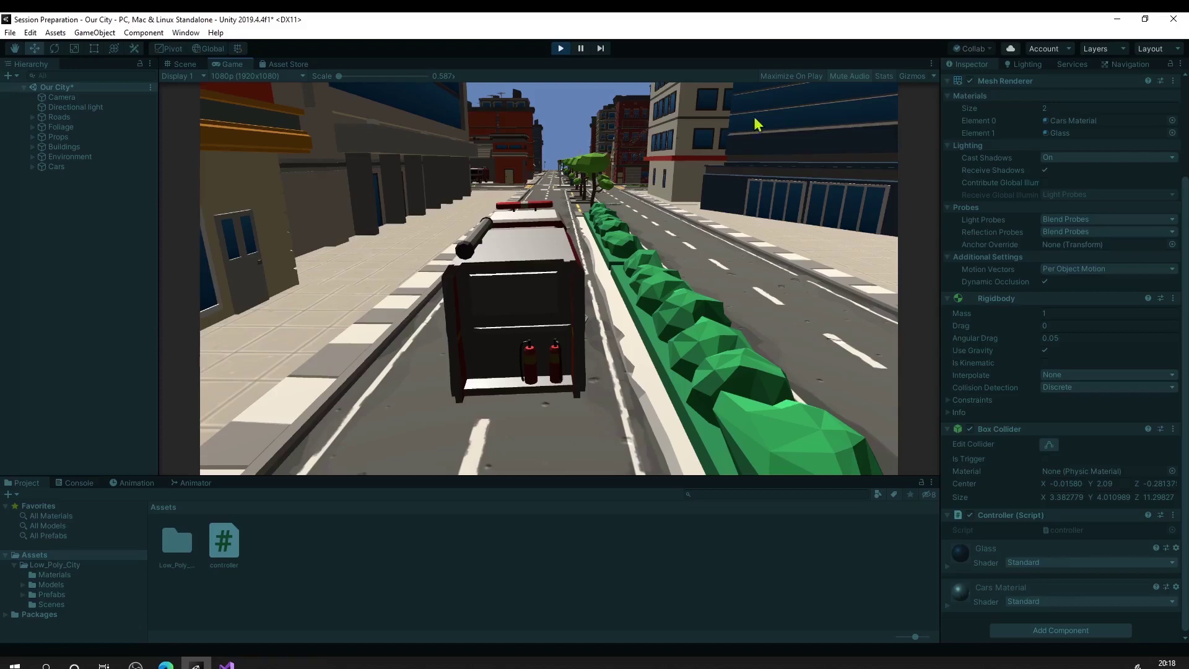
left_click(885, 76)
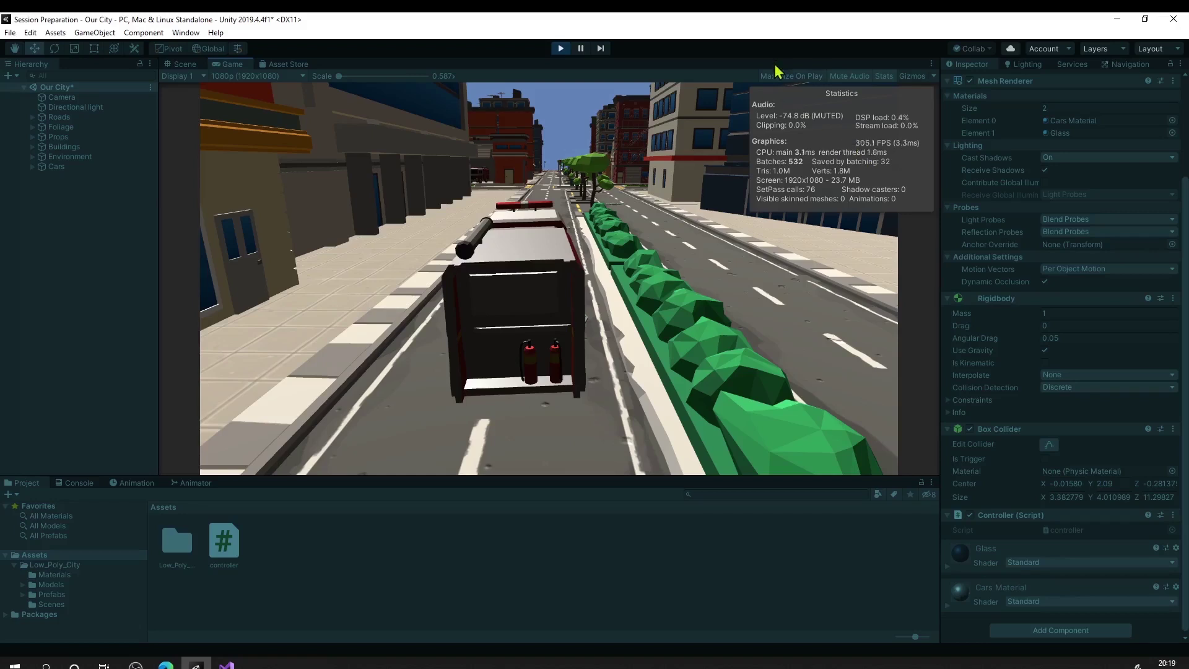
left_click(888, 78)
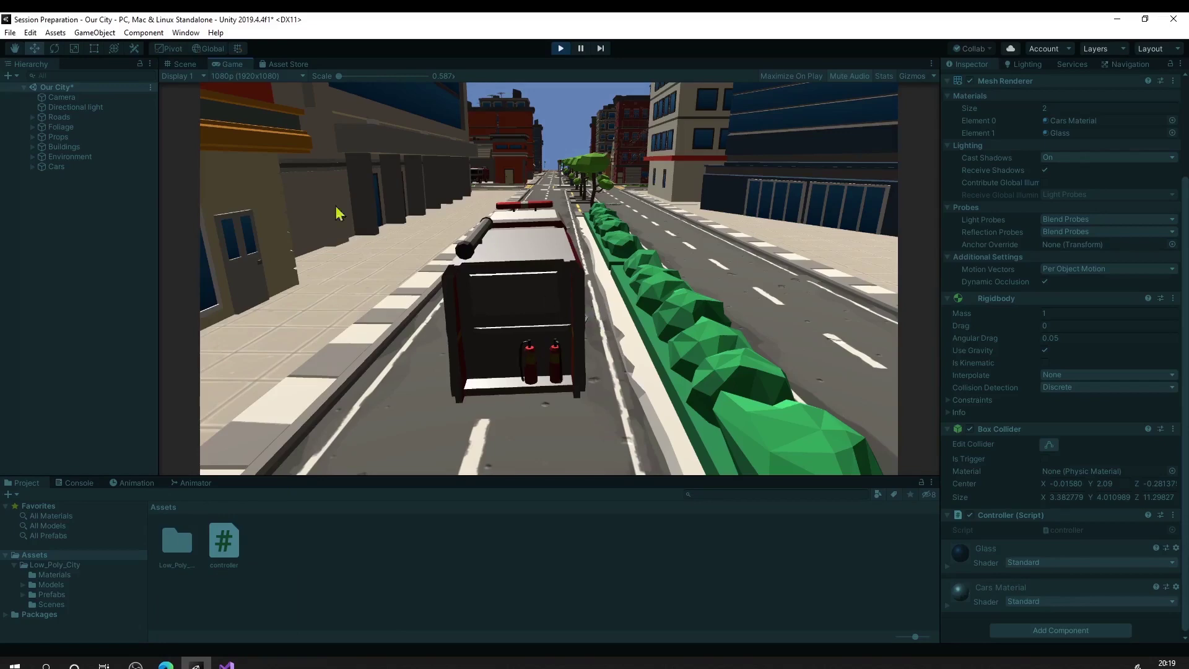
left_click(185, 64)
left_click_drag(511, 220, 353, 233, "alt")
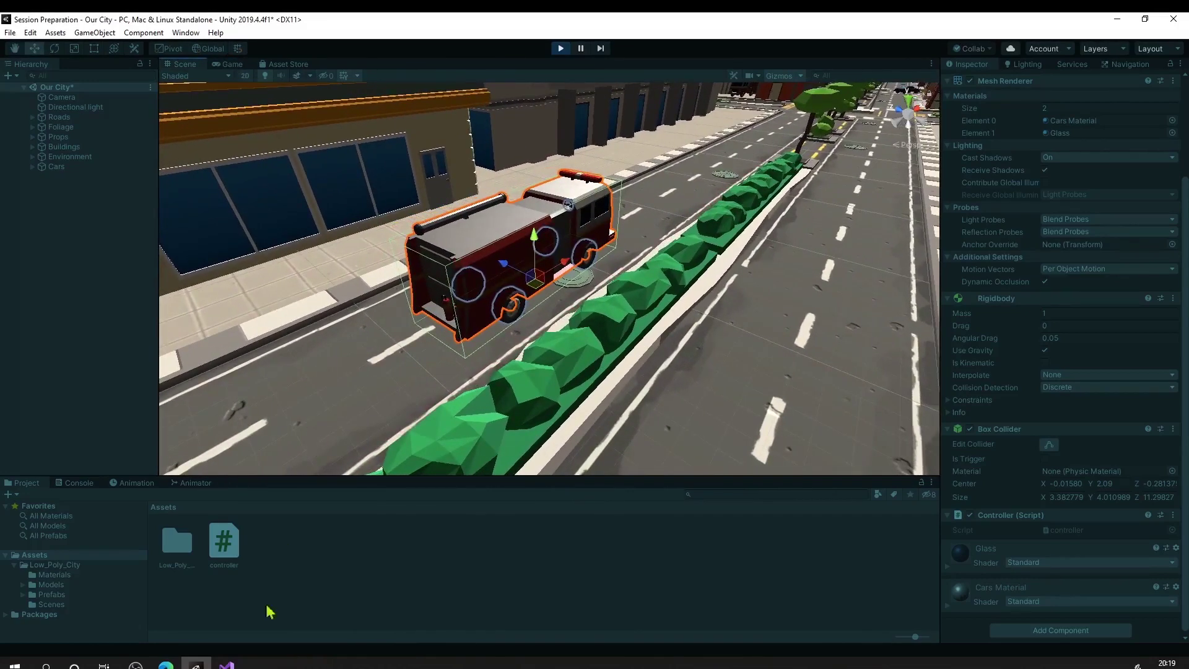
Step: Switch to Visual Studio and enter transform inside the Update method of the controller script
mouse_move(227, 664)
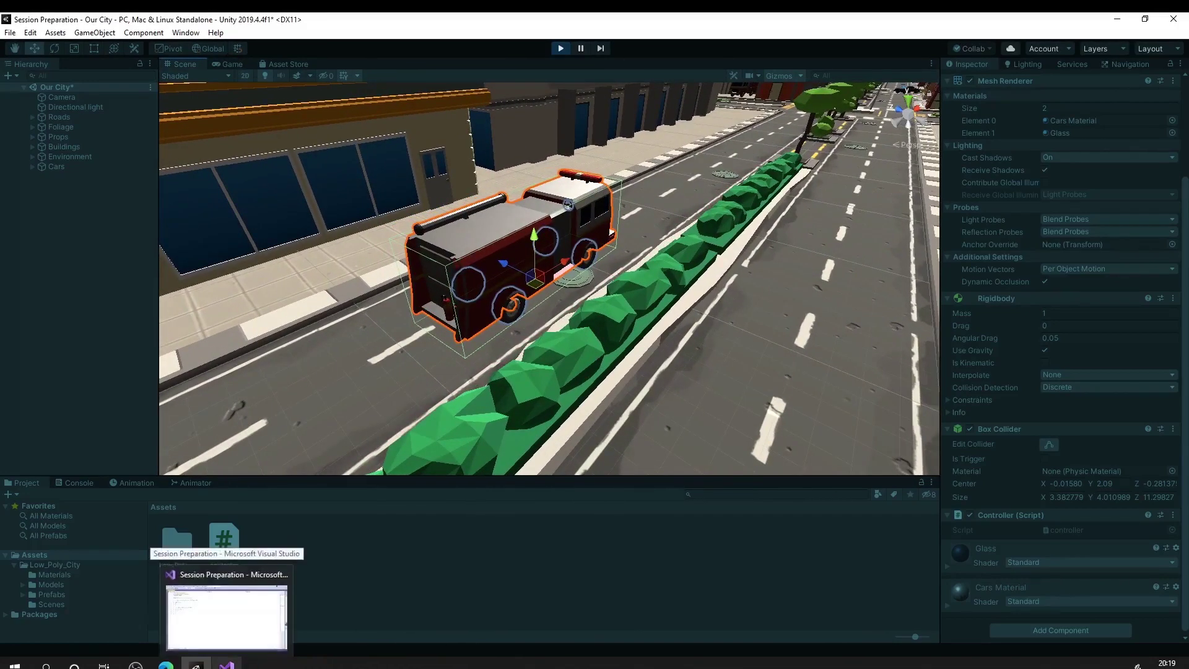
left_click(226, 664)
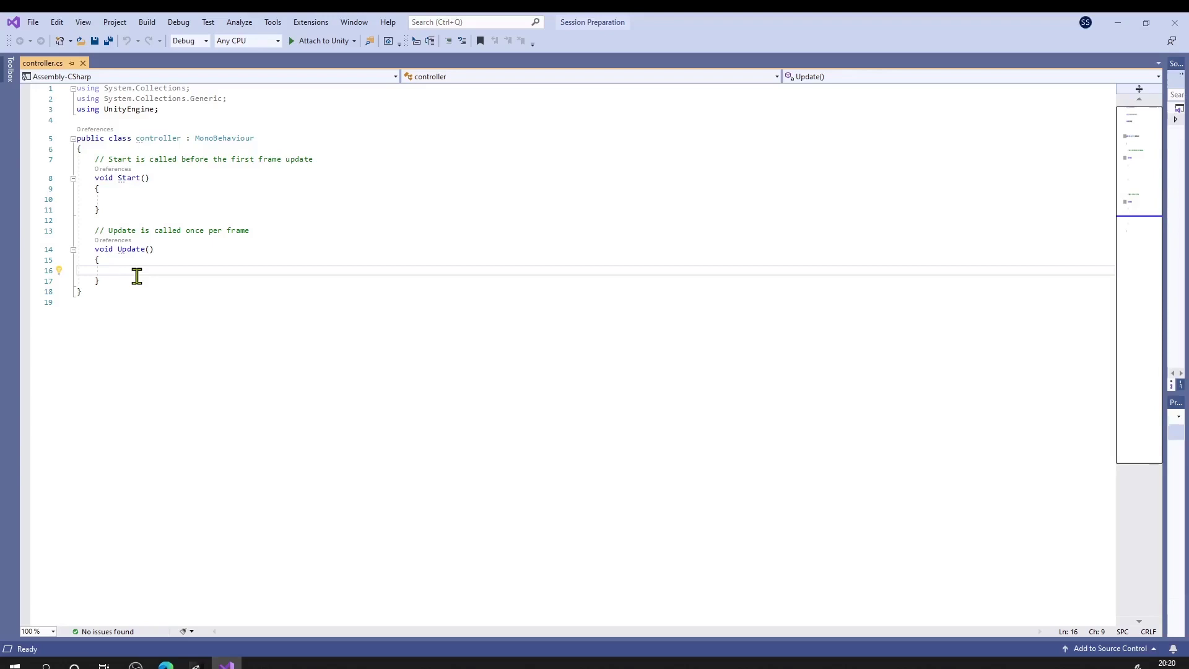
type("transform")
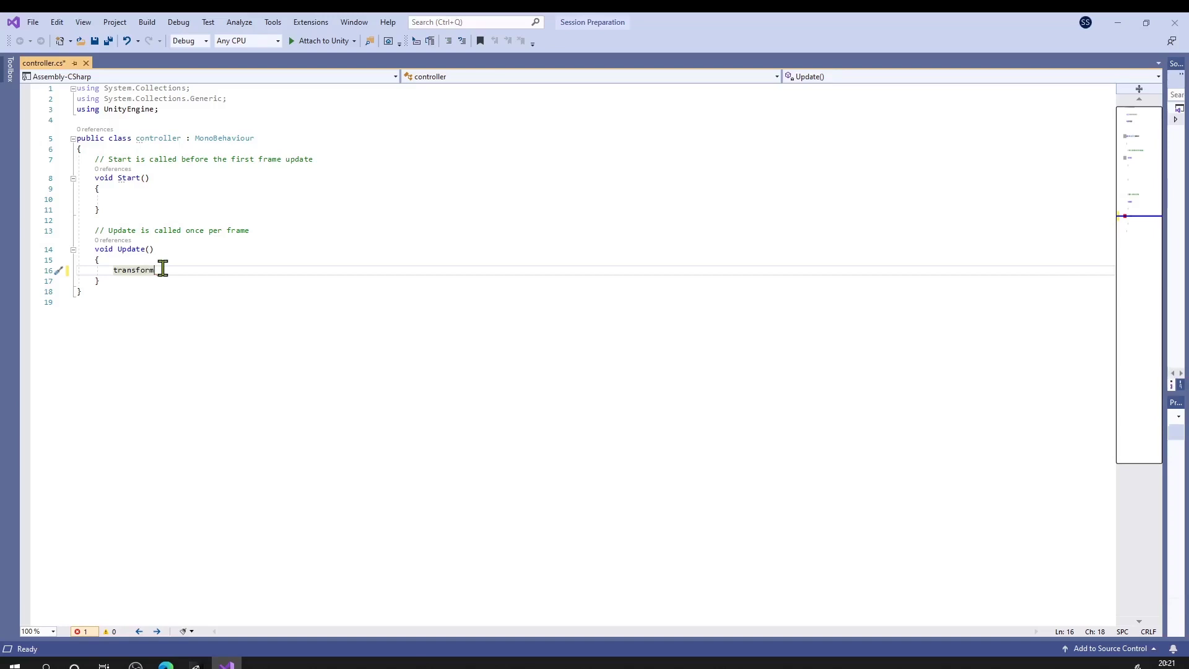
mouse_move(121, 274)
Step: Switch to Unity, stop play mode, and examine the firetruck's Transform and its orientation along the road
left_click(196, 664)
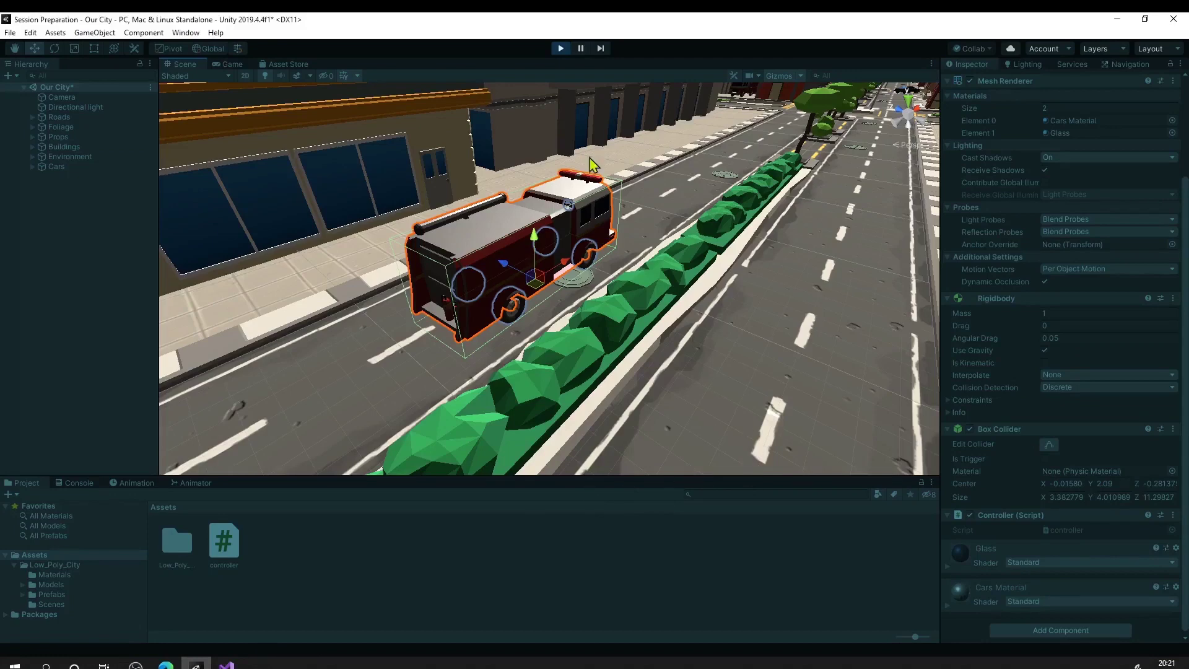
left_click(561, 49)
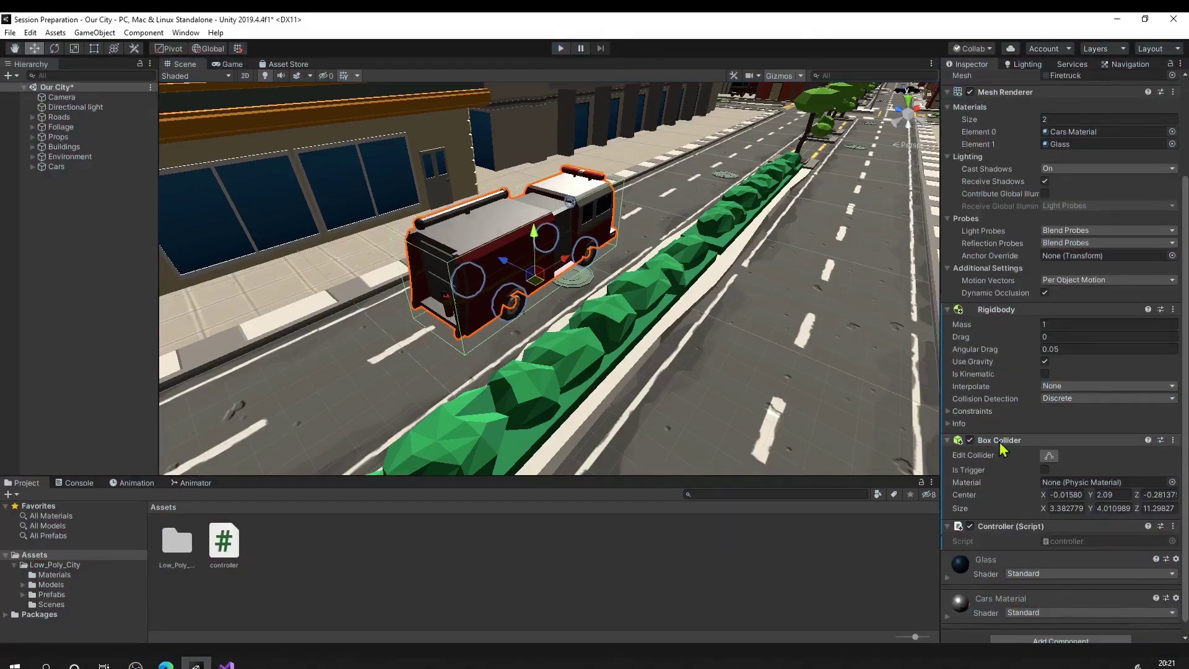
scroll(1013, 167, "up", 3)
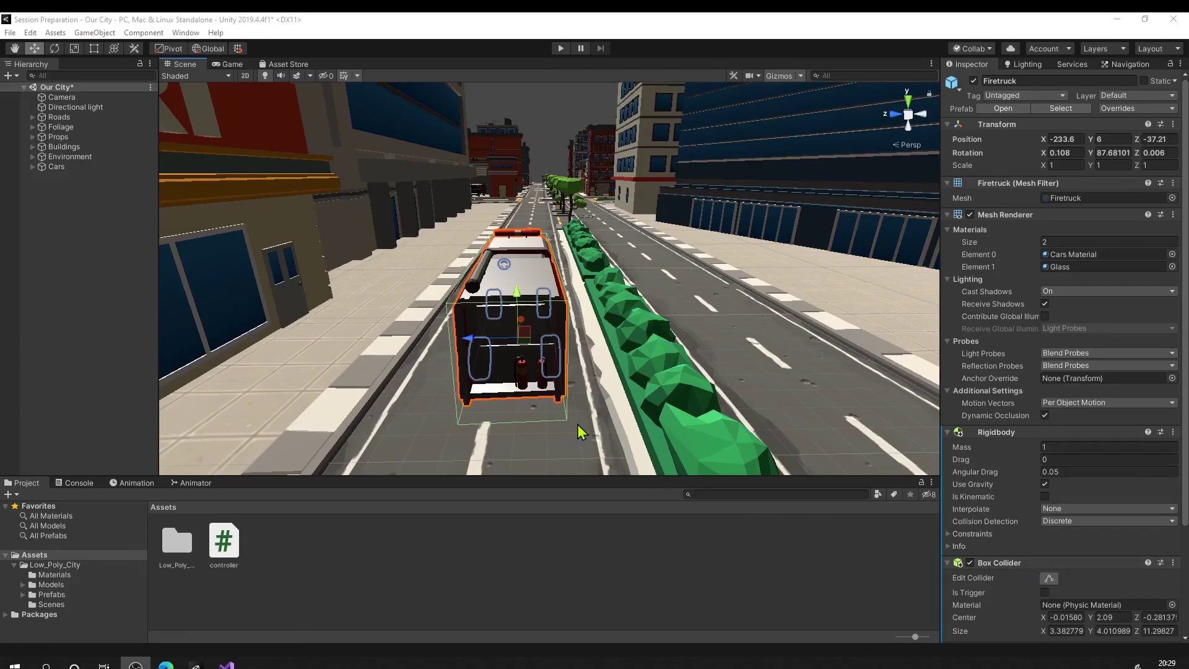
left_click_drag(594, 328, 409, 303, "alt")
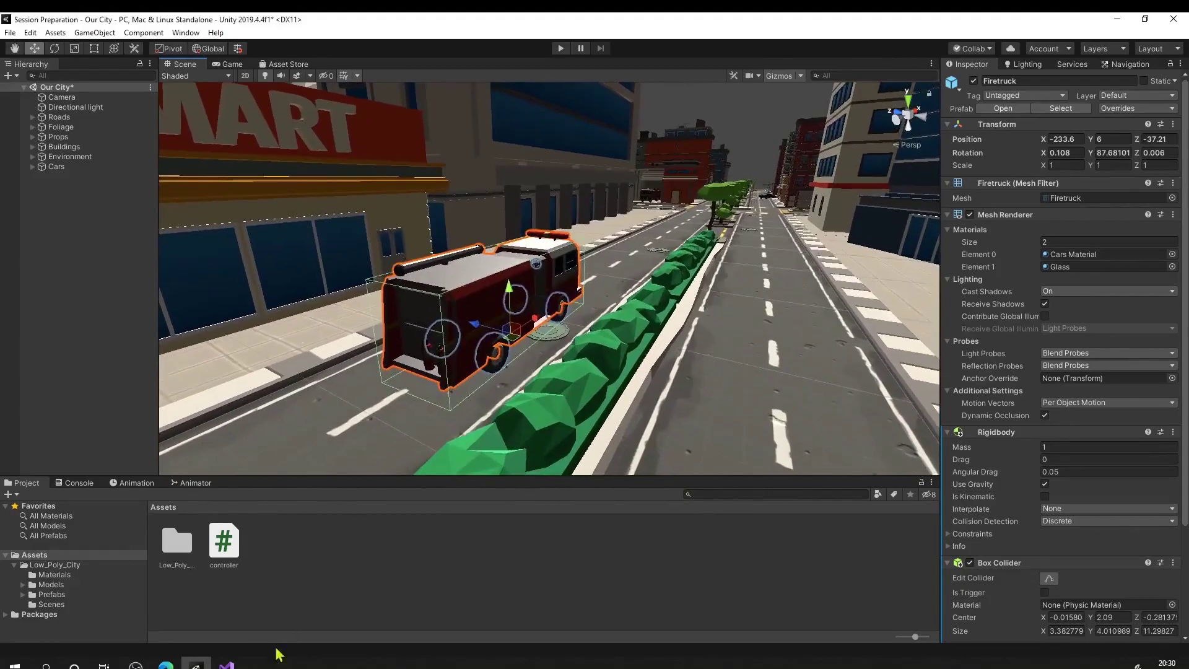
Step: Switch to Visual Studio and write a transform.Translate() call inside the Update method
left_click(226, 664)
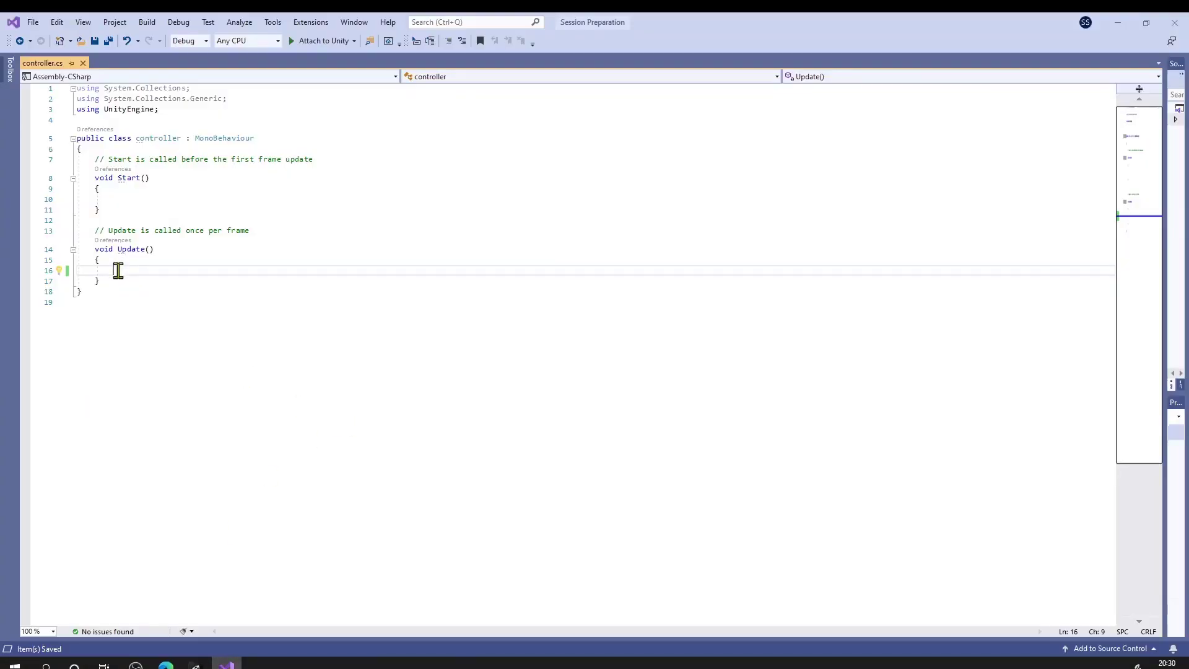
type("trans")
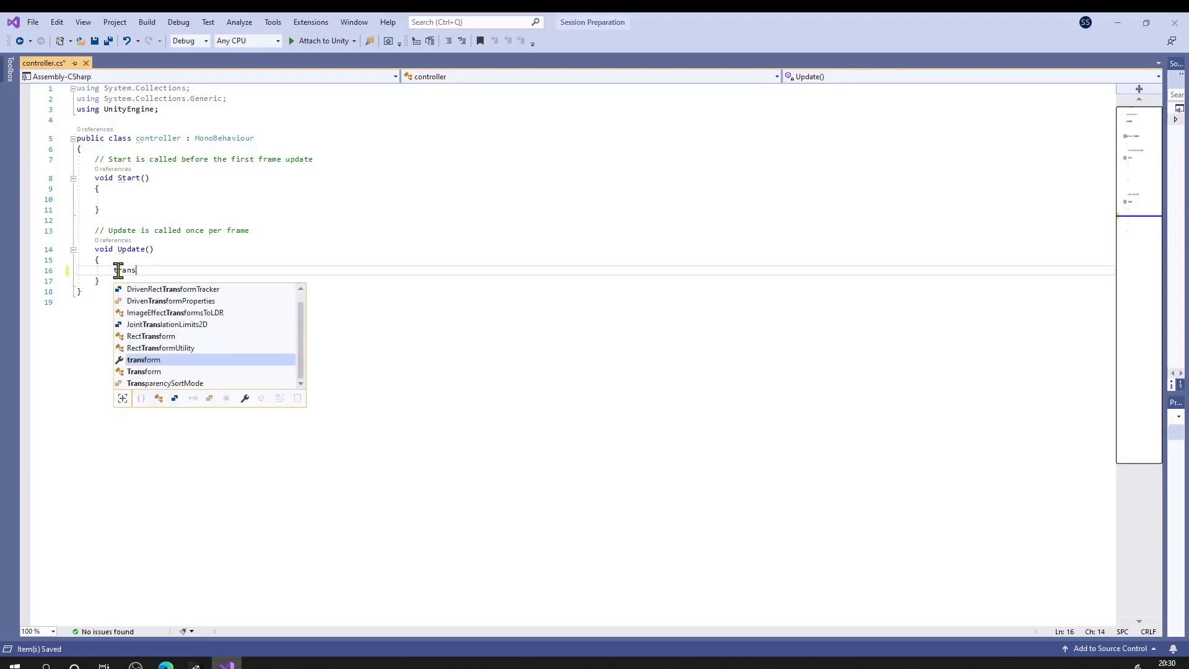
key("Tab")
type(".trans")
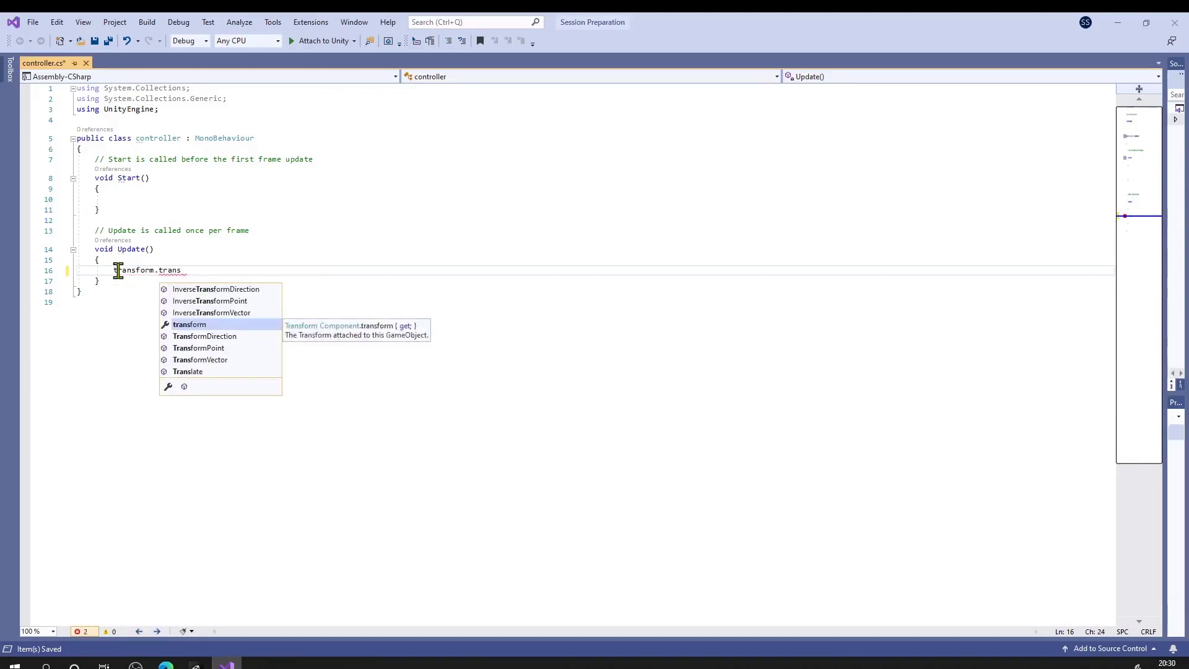
key("Down")
key("Down")
key("Down")
key("Down")
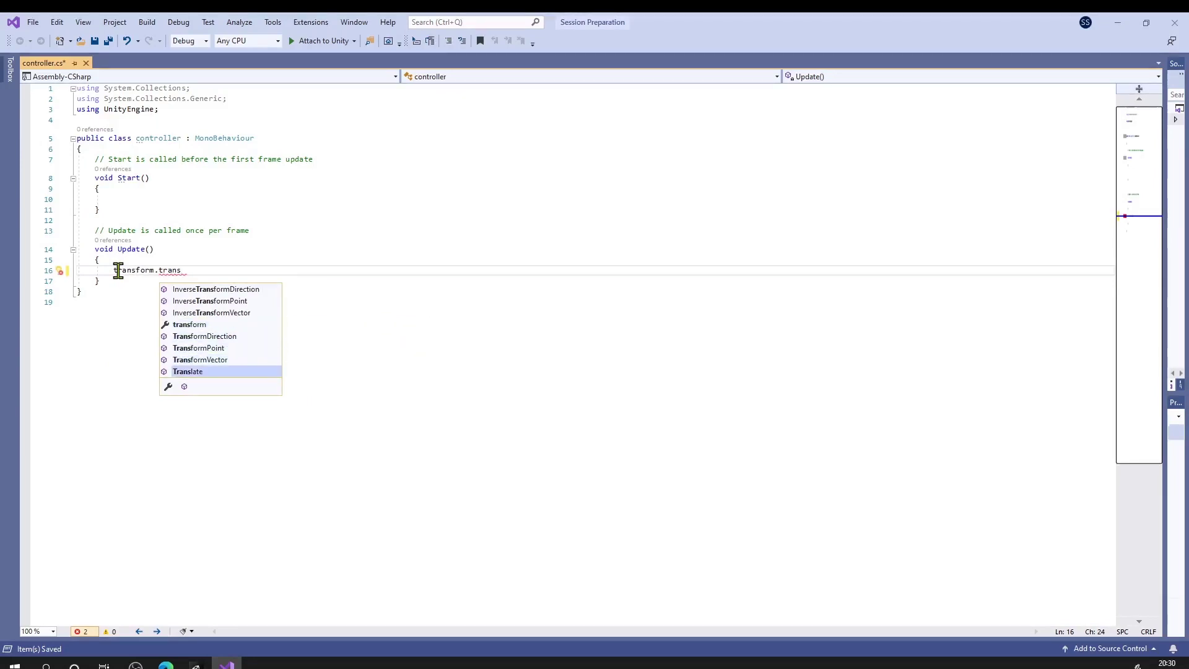
key("Tab")
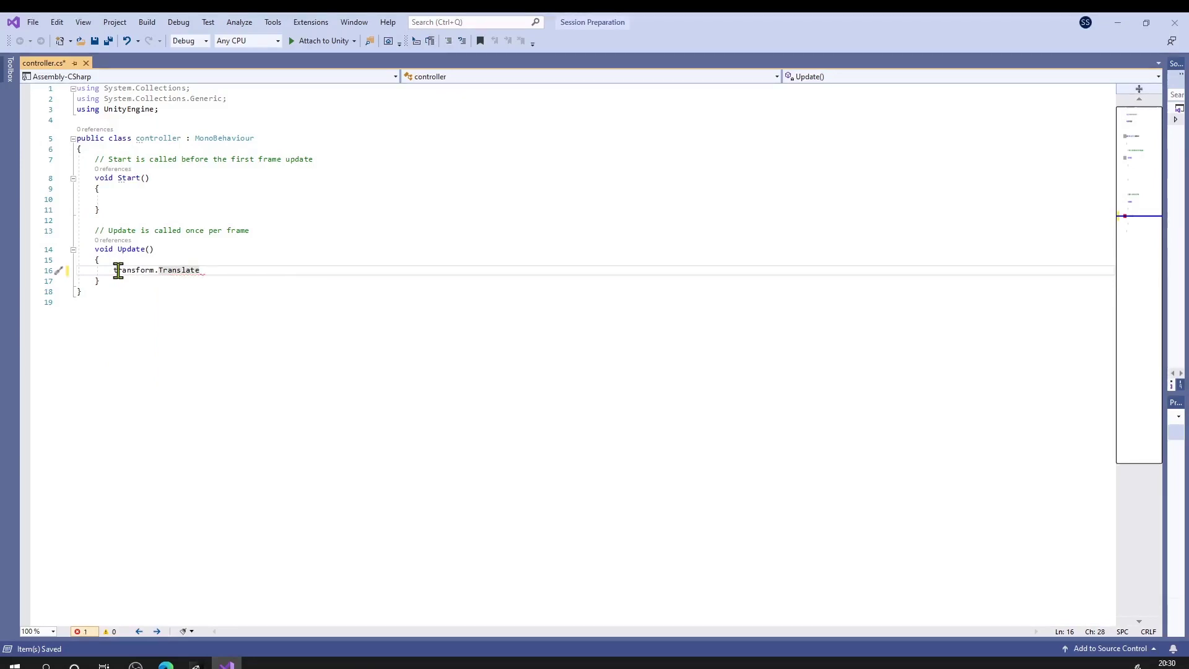
type("(")
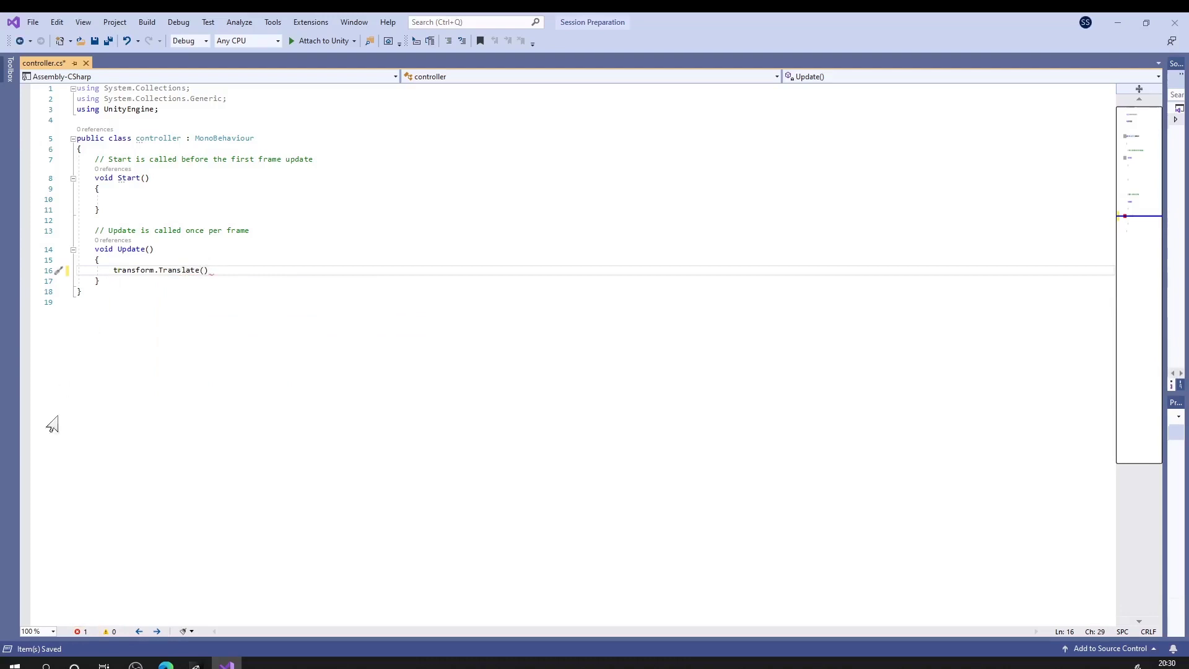
Step: Check the firetruck's forward axis in Unity, complete the call in Visual Studio as transform.Translate(Vector3.forward); and save the script
left_click(196, 664)
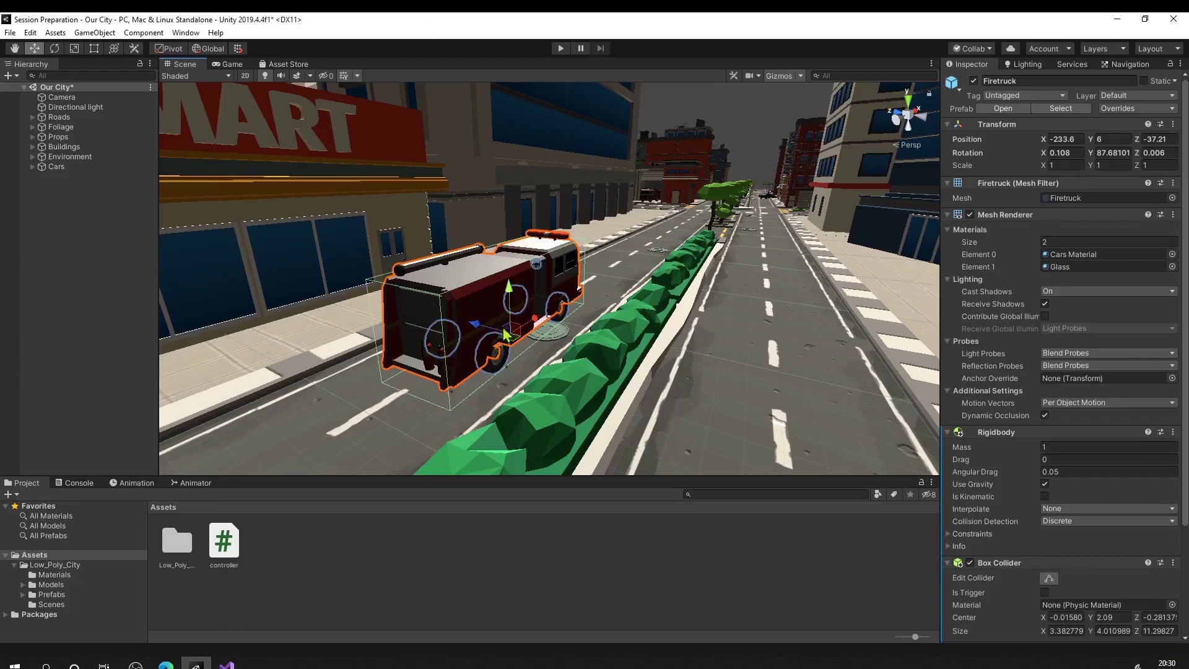
left_click(227, 664)
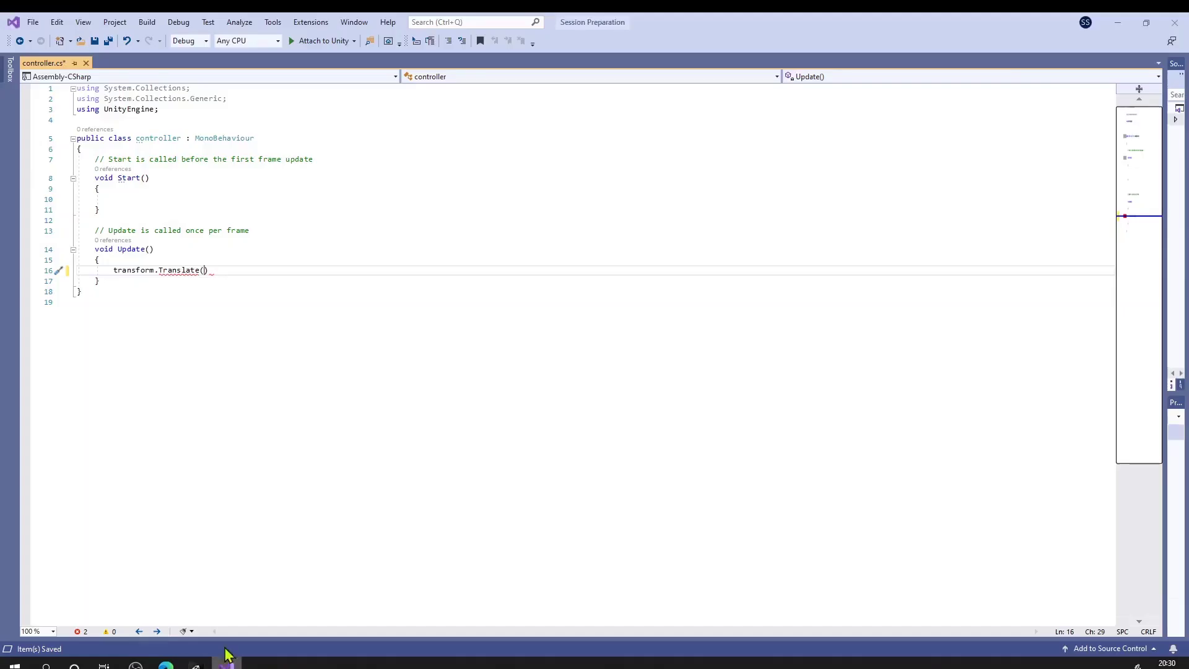
type("Vecto")
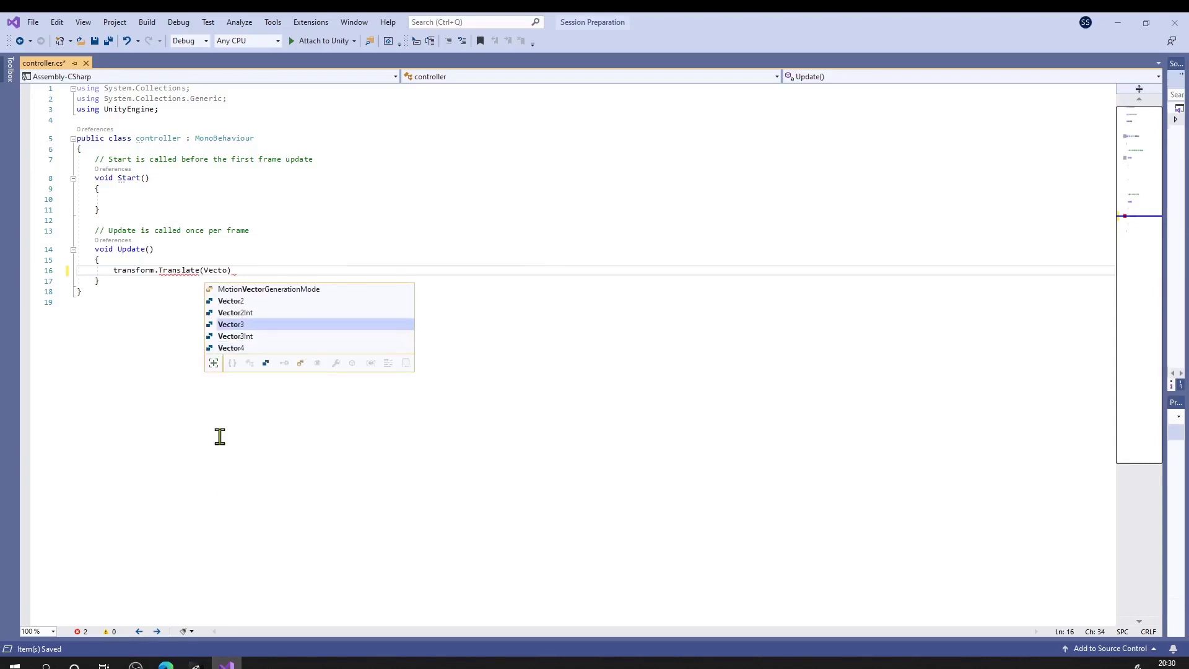
key("Tab")
type(".f")
key("Tab")
type(")")
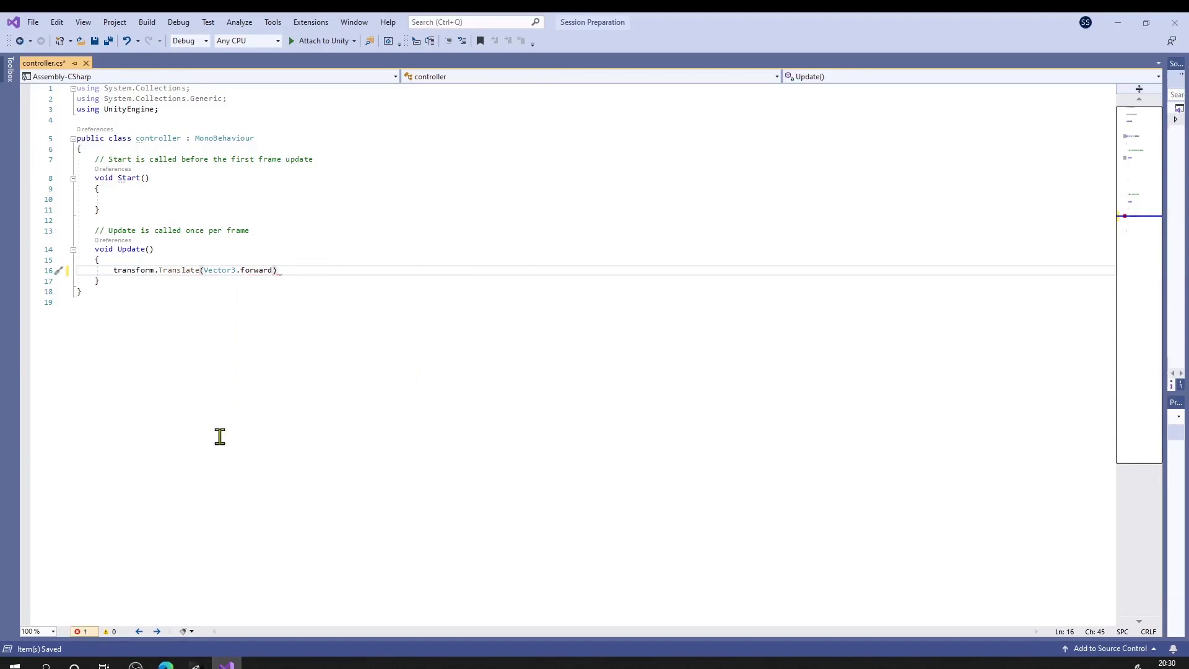
key("ctrl+s")
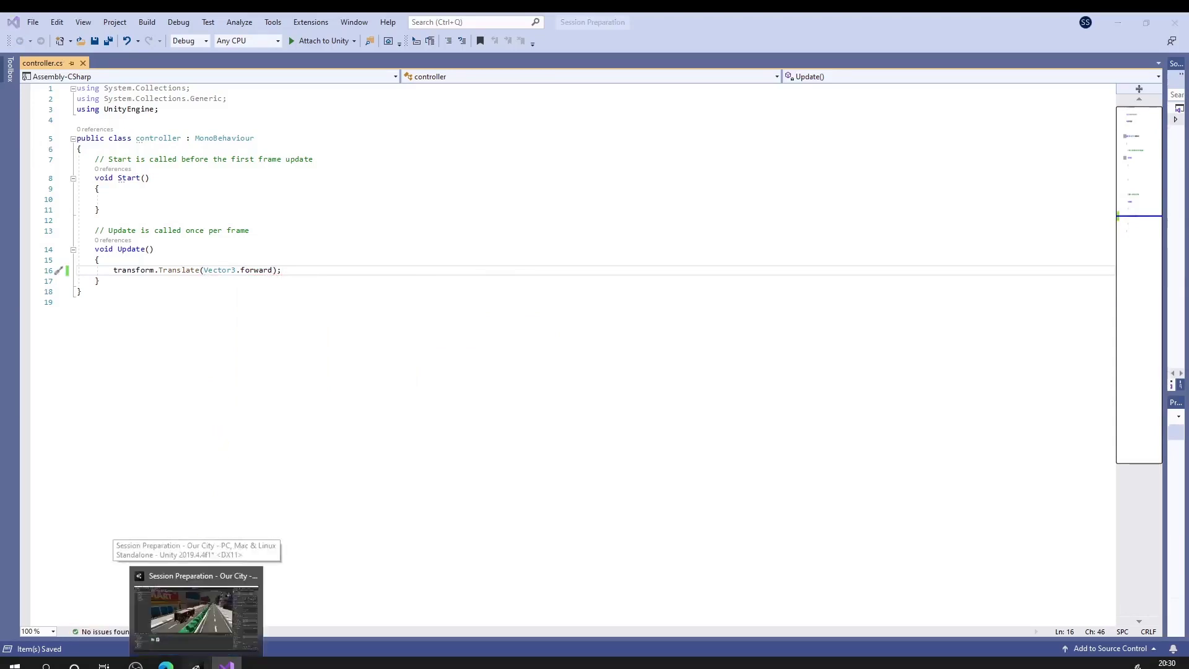
Step: Switch to Unity, check that the Controller script is on the firetruck, and test its movement in a short play run
left_click(196, 613)
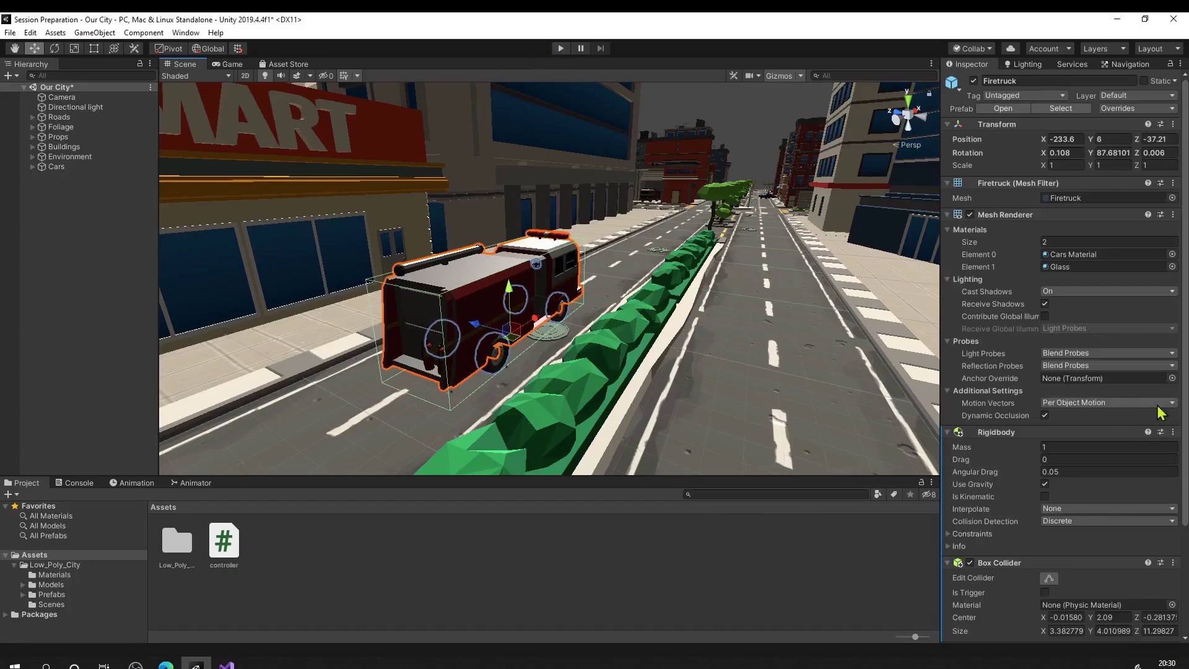
scroll(1161, 413, "down", 5)
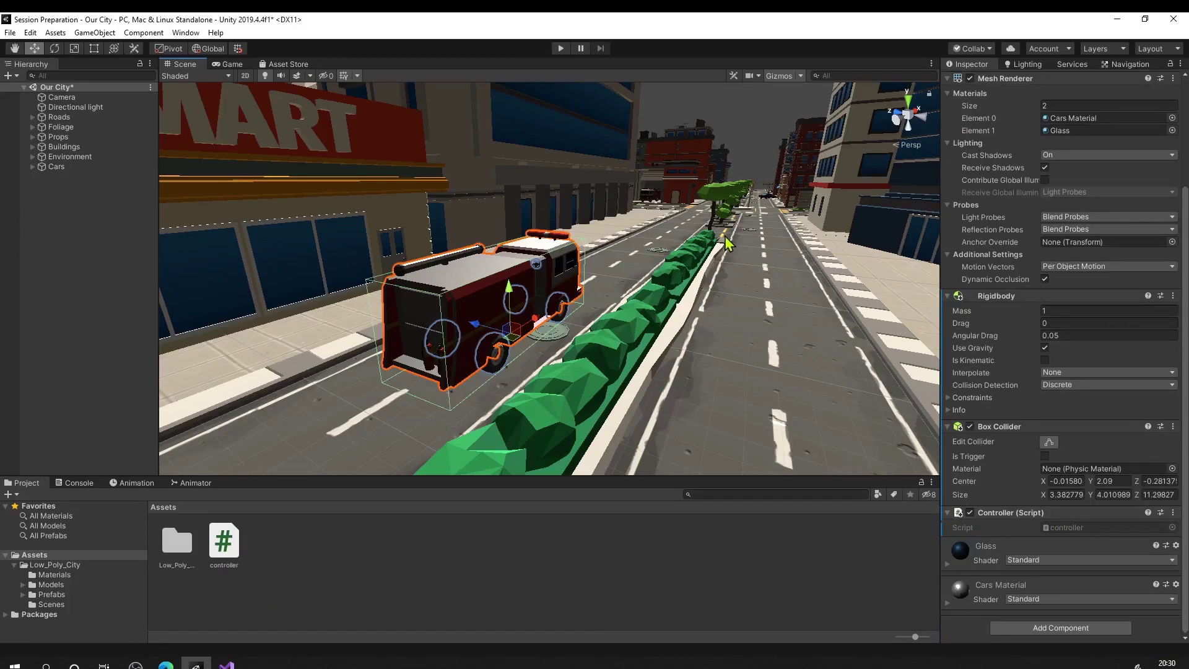
left_click(562, 49)
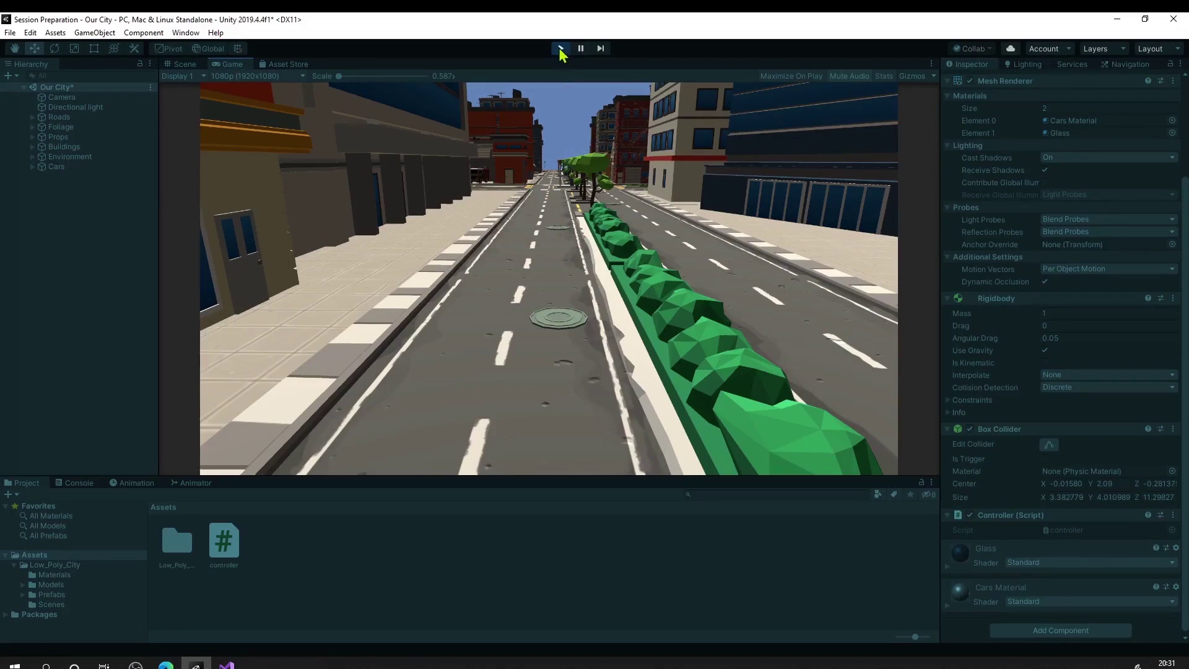
left_click(562, 49)
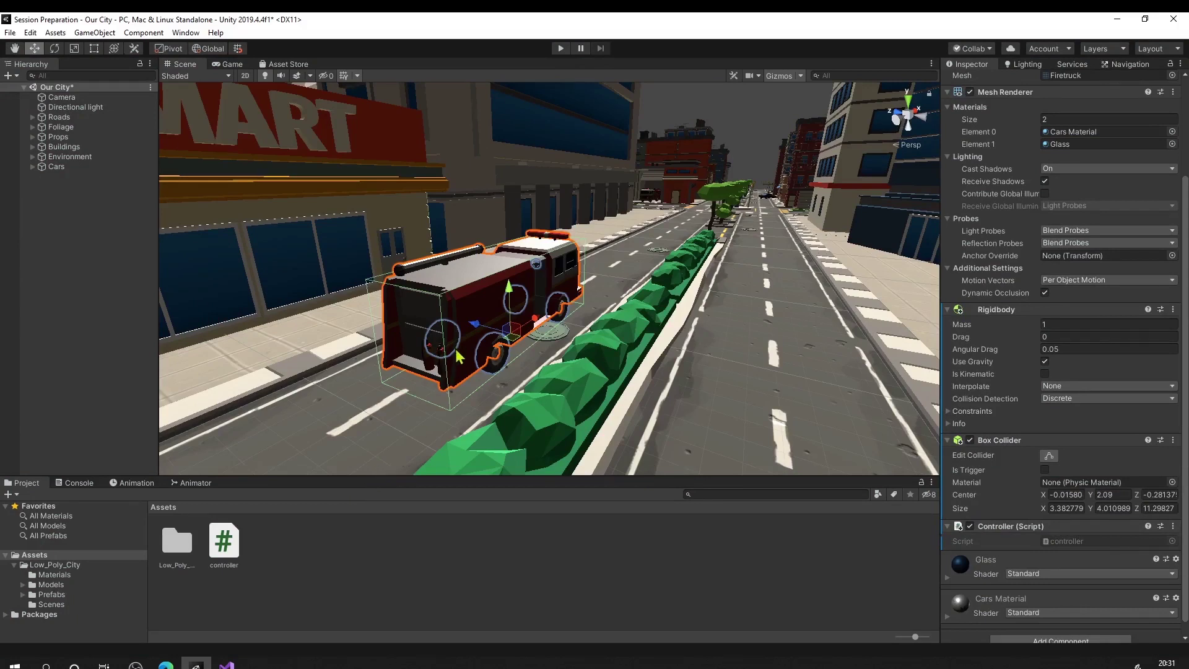
Step: Inspect the road sections beneath and just ahead of the firetruck to compare their collider components
left_click_drag(597, 247, 508, 353, "alt")
scroll(508, 353, "up", 5)
scroll(508, 353, "down", 5)
left_click_drag(678, 403, 555, 431, "alt")
scroll(607, 273, "up", 5)
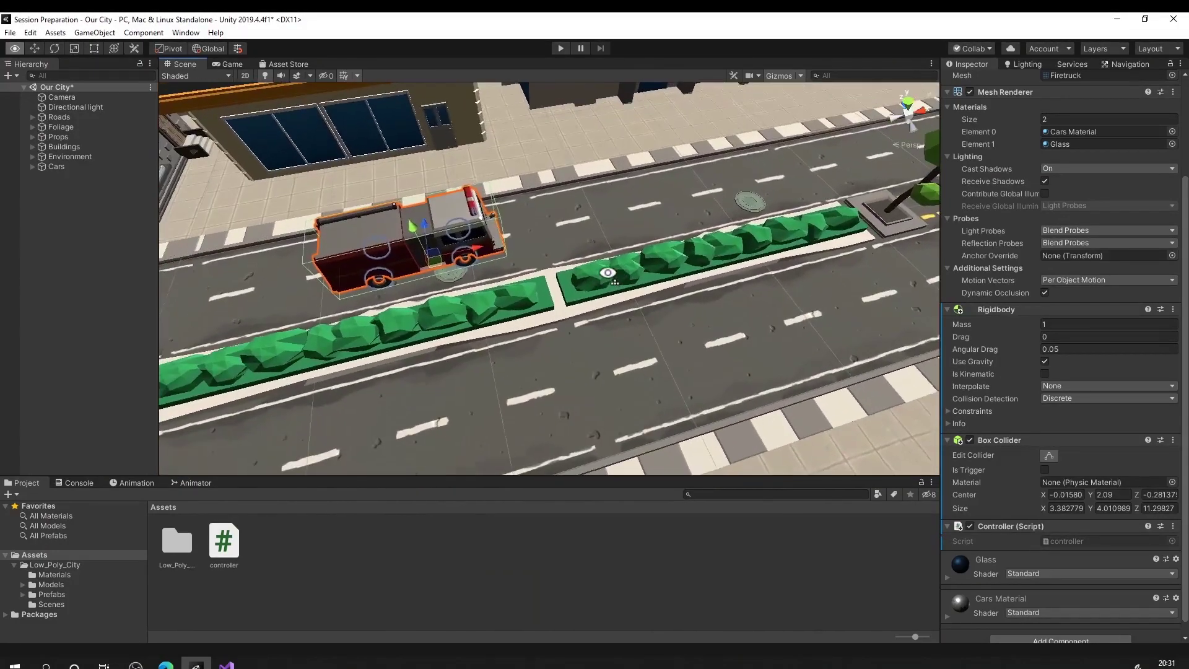
left_click(499, 377)
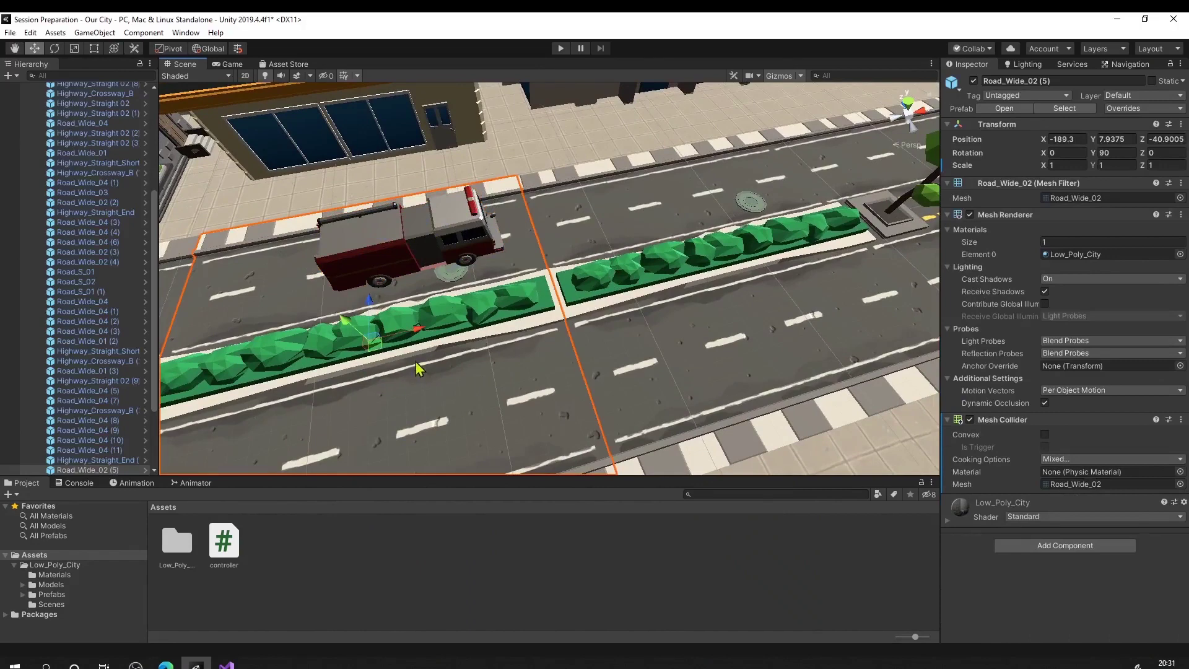
right_click_drag(524, 287, 463, 289)
left_click(722, 238)
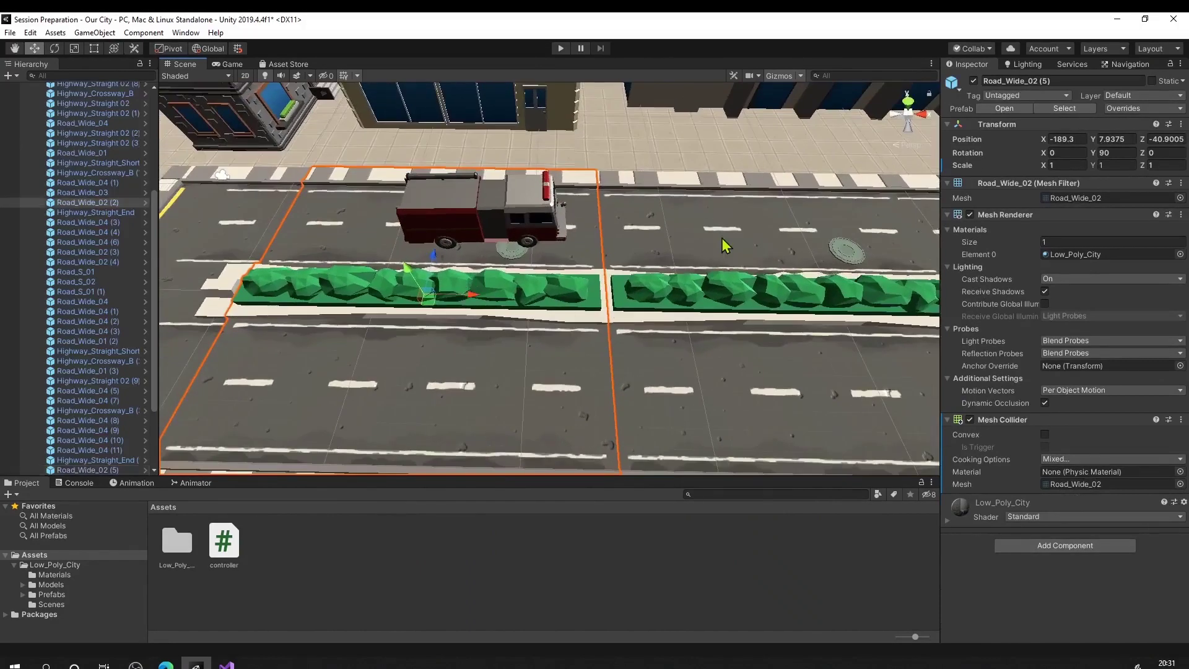
right_click_drag(724, 245, 835, 198)
left_click(835, 198)
Step: Select the main street's road sections from just ahead of the firetruck through the first two crossings and two sections beyond
left_click(665, 240)
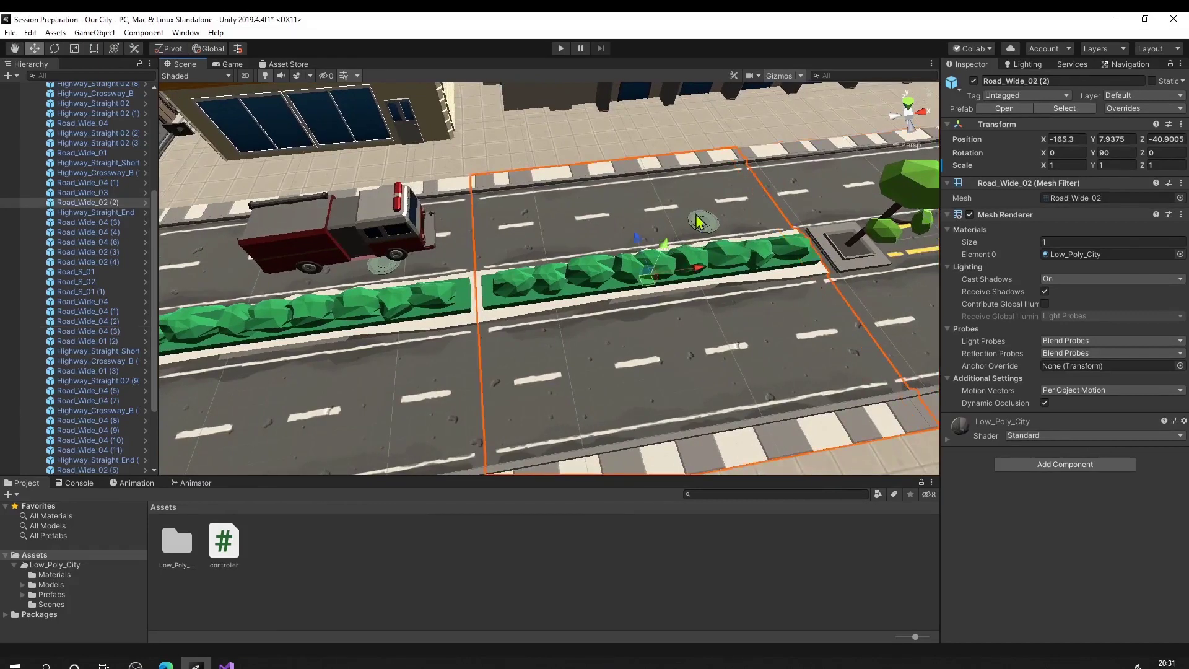
right_click_drag(692, 212, 646, 331)
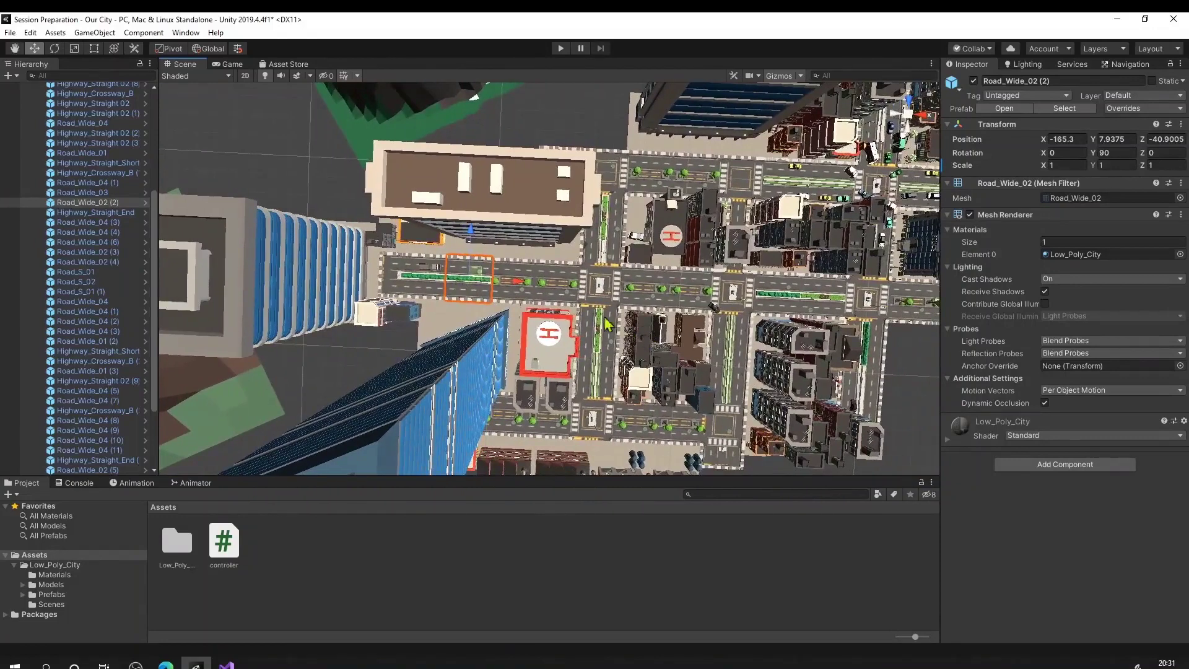
left_click(512, 281, "shift")
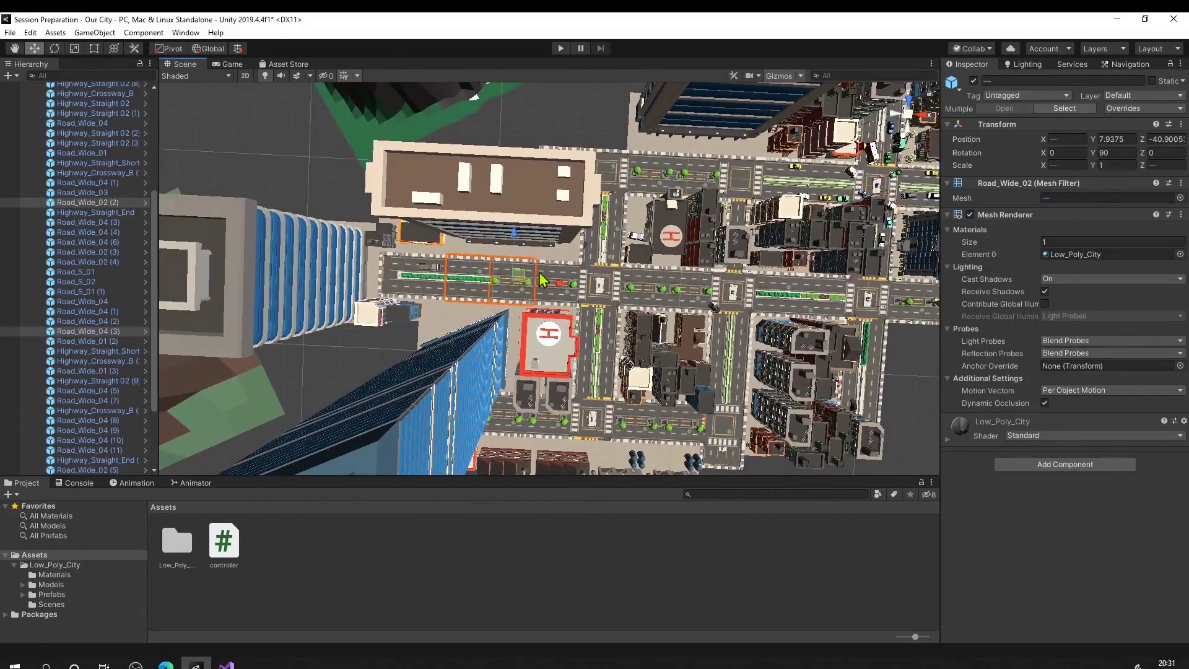
left_click(559, 278, "shift")
left_click(598, 283, "shift")
left_click(649, 284, "shift")
left_click(649, 283, "shift")
left_click(688, 285, "shift")
left_click(737, 287, "shift")
left_click(779, 290, "shift")
left_click(824, 291, "shift")
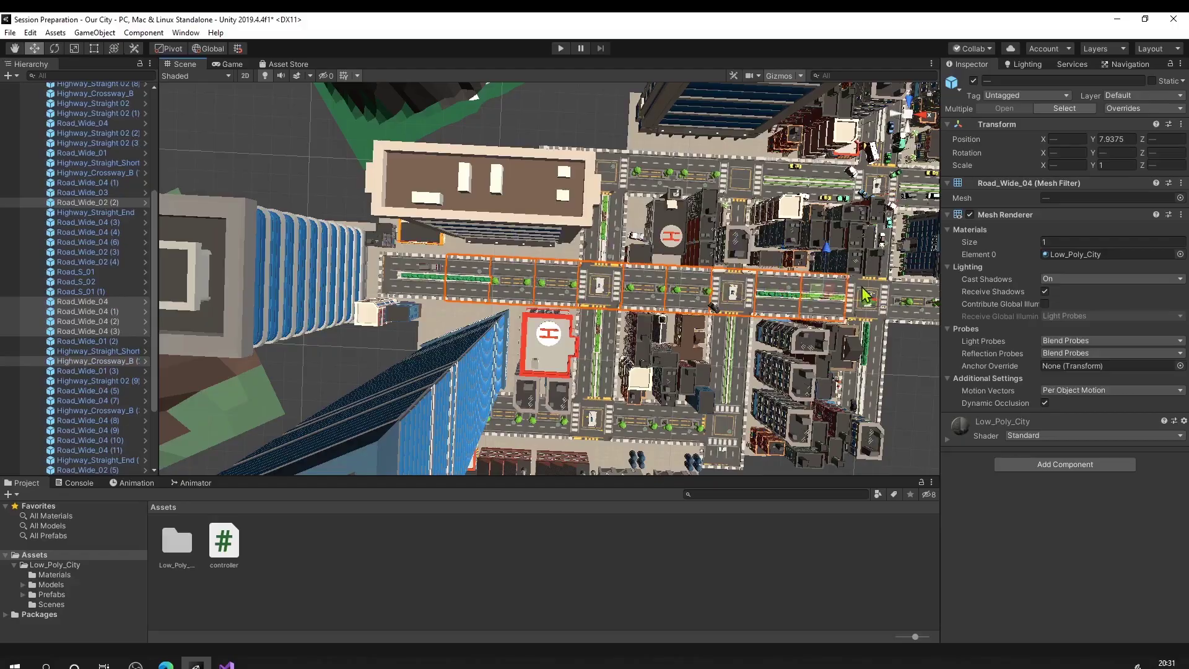
Step: Add the third crossing and the last two sections at the main street's end to the selection
left_click(868, 296, "shift")
left_click_drag(869, 297, 745, 283, "alt")
right_click_drag(745, 284, 774, 278)
left_click(780, 277, "shift")
left_click(828, 275, "shift")
Step: Add the side-street road sections on both sides of the first and second crossings to the selection
left_click(469, 218, "shift")
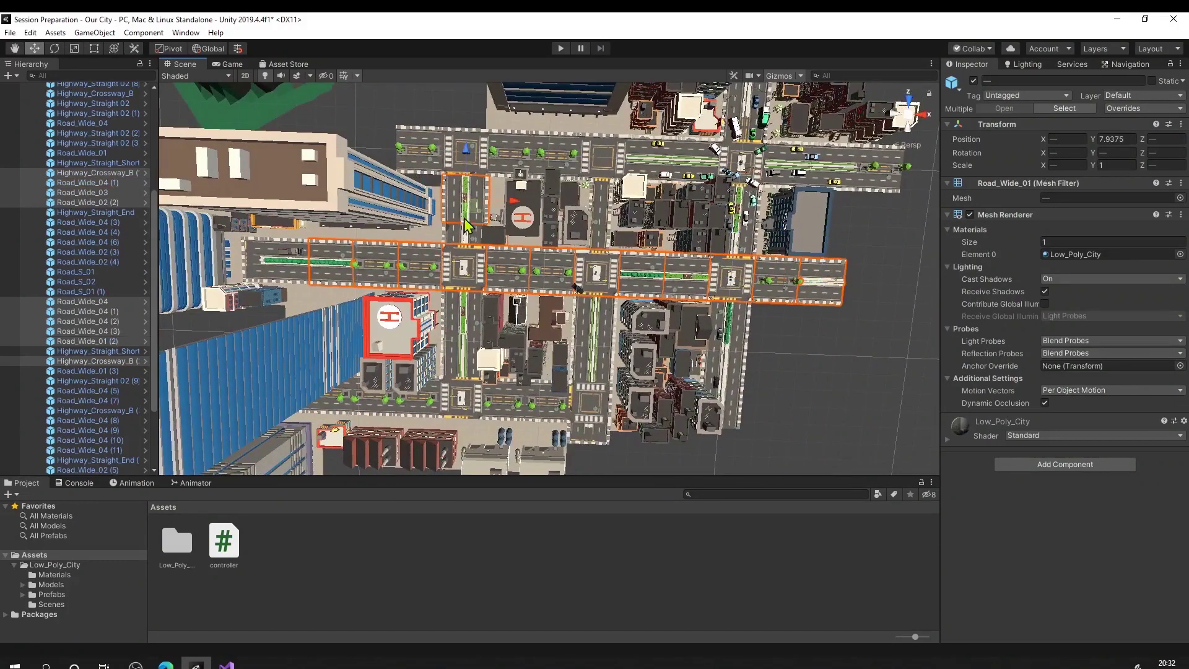
left_click(466, 235, "shift")
left_click(467, 313, "shift")
left_click(465, 363, "shift")
left_click(595, 366, "shift")
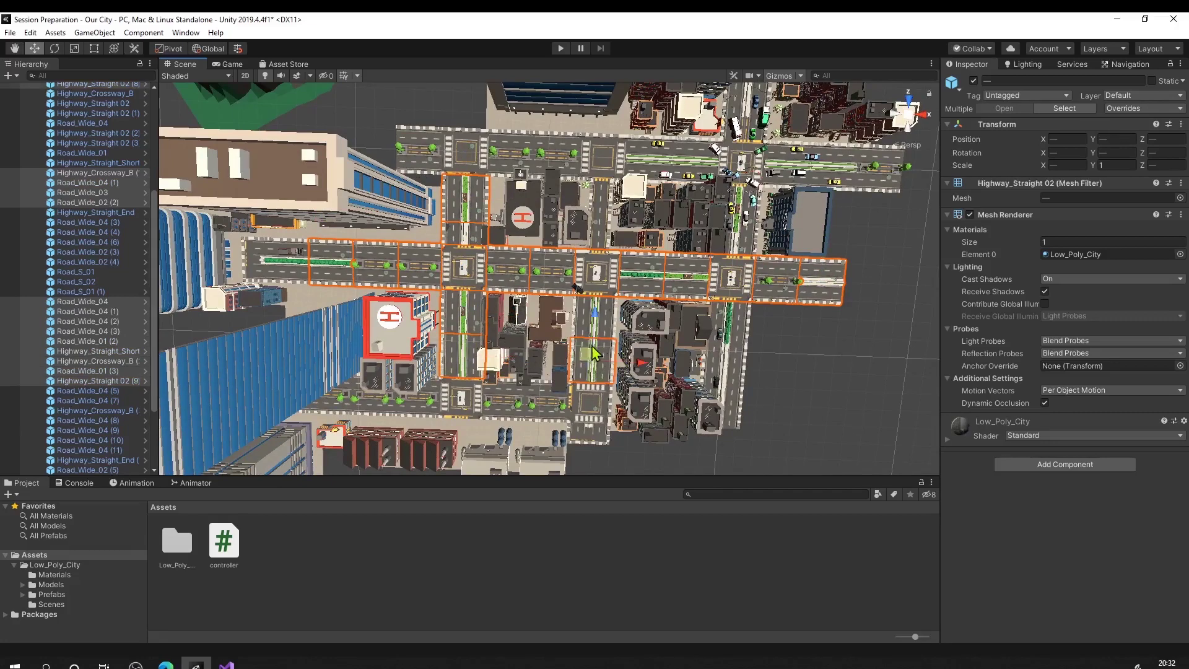
left_click(612, 317, "shift")
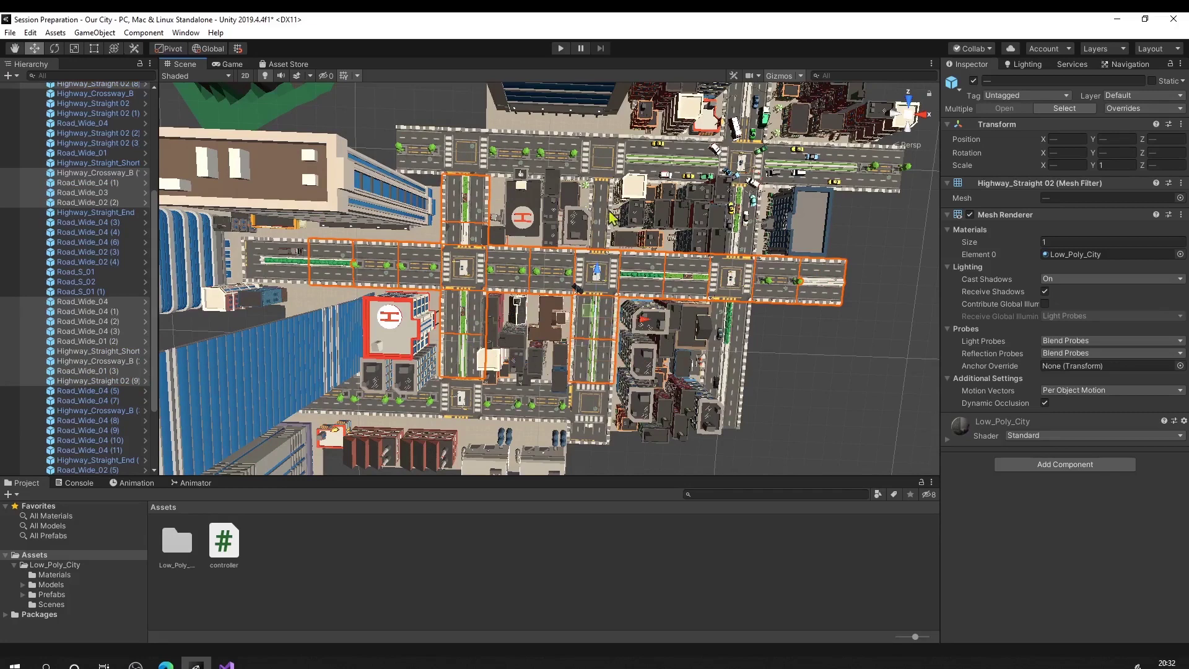
left_click(600, 237, "shift")
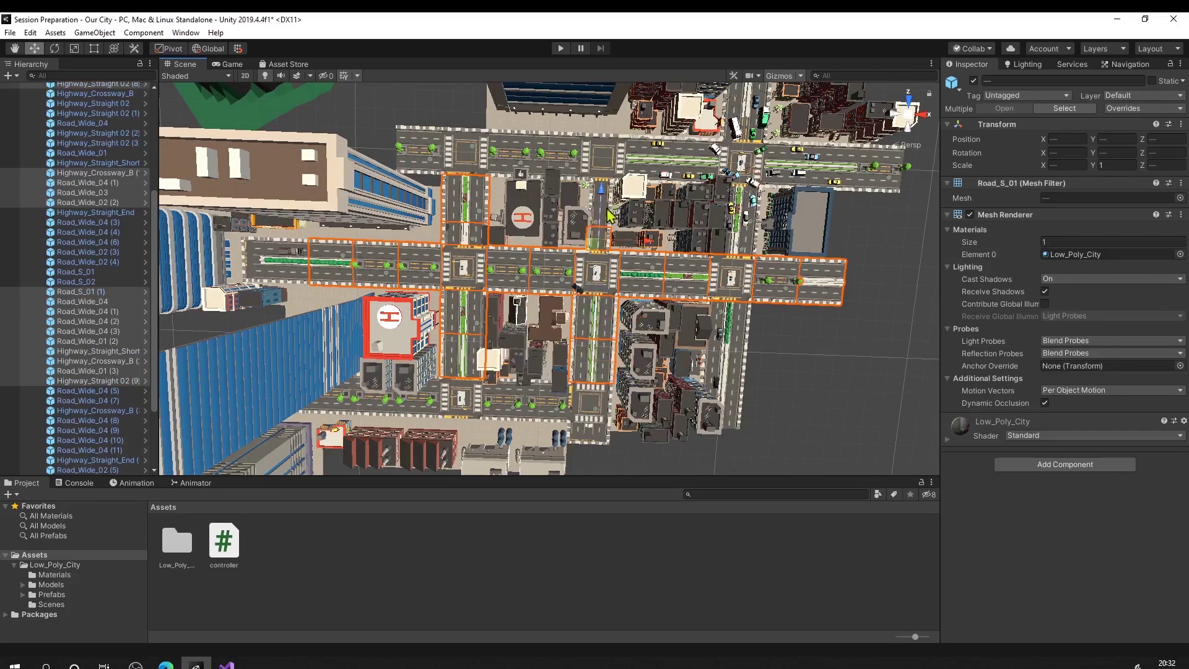
left_click(612, 201, "shift")
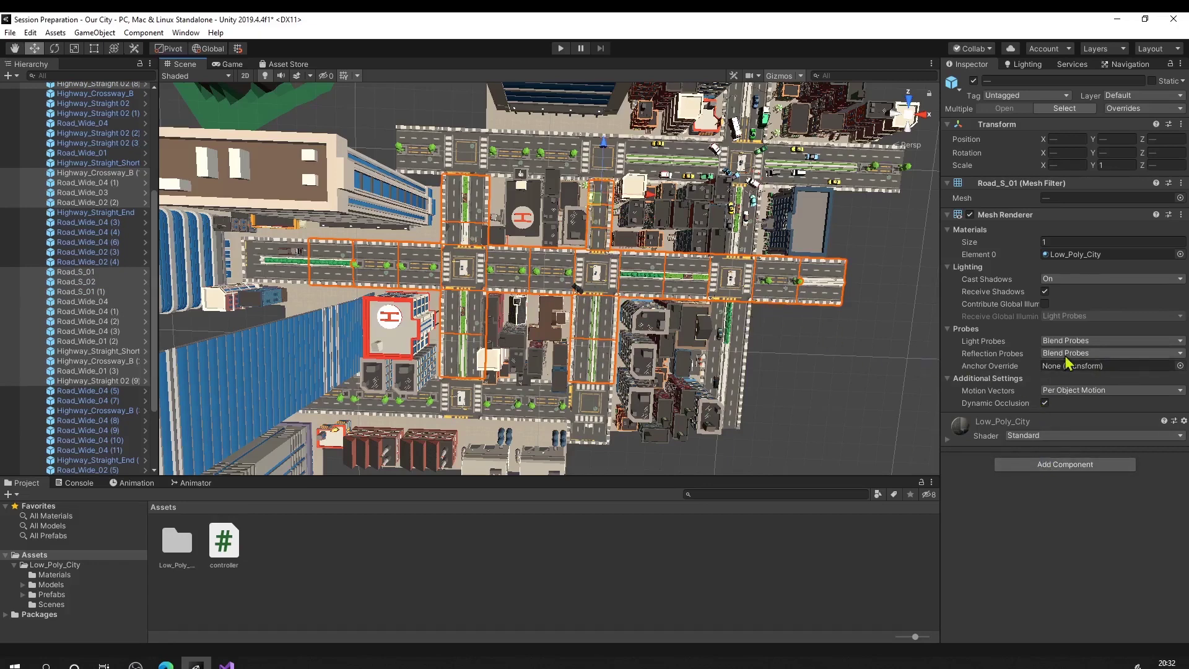
Step: Add a Mesh Collider component to all selected road sections
left_click(1048, 475)
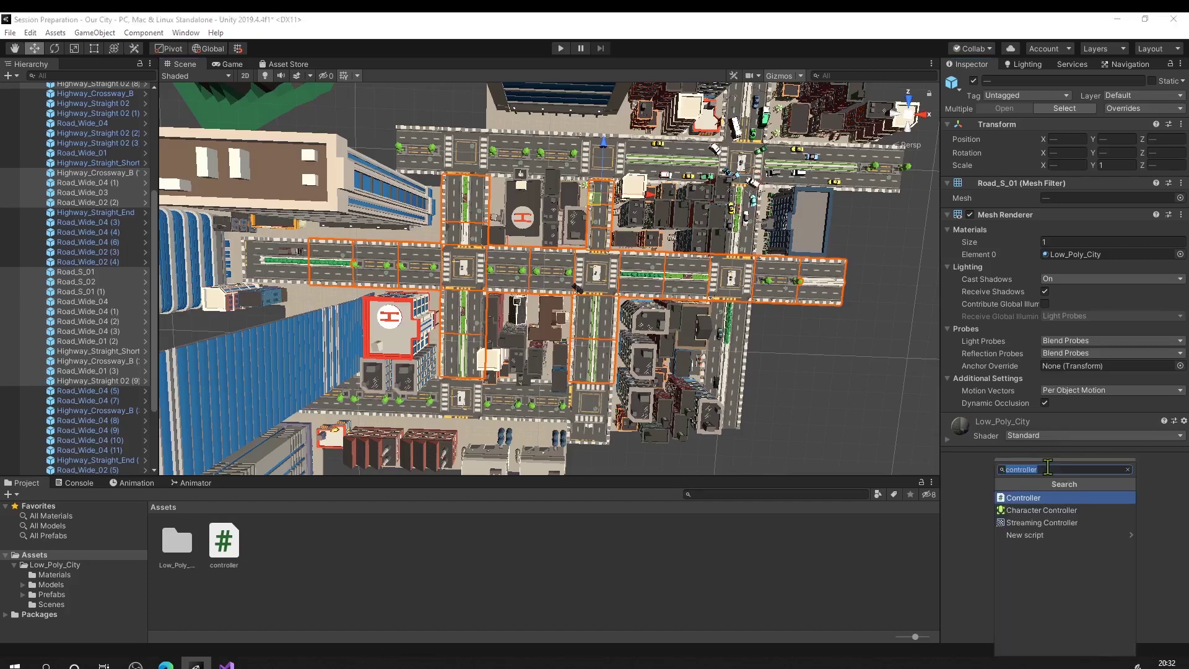
type("coll")
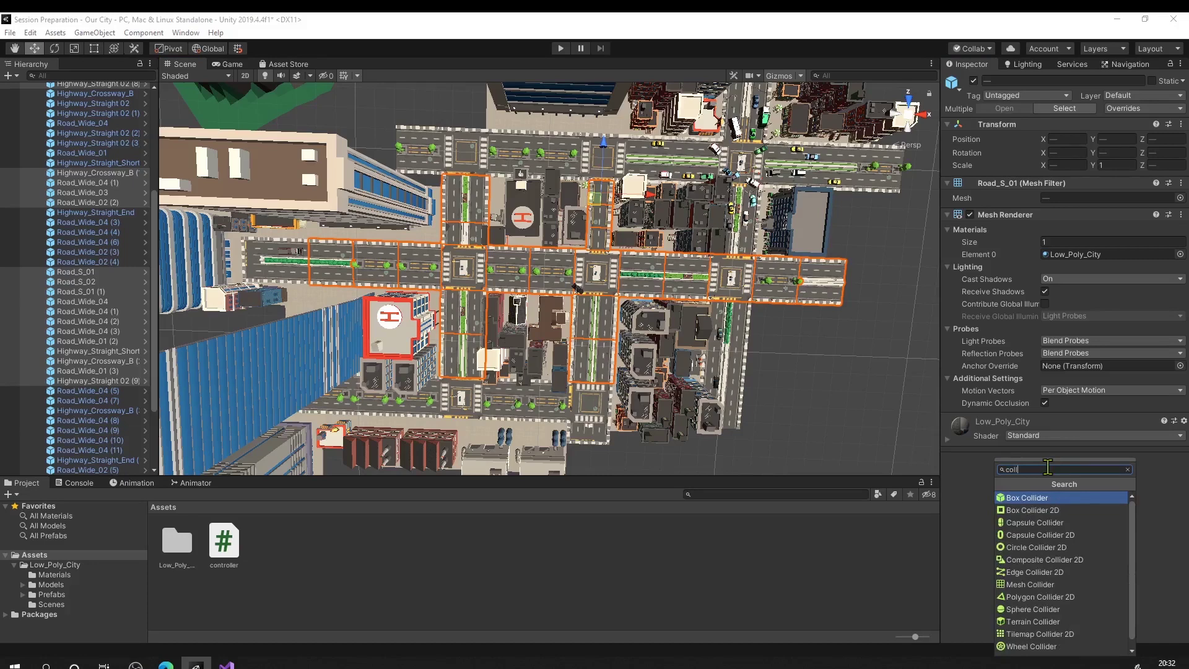
left_click(1046, 589)
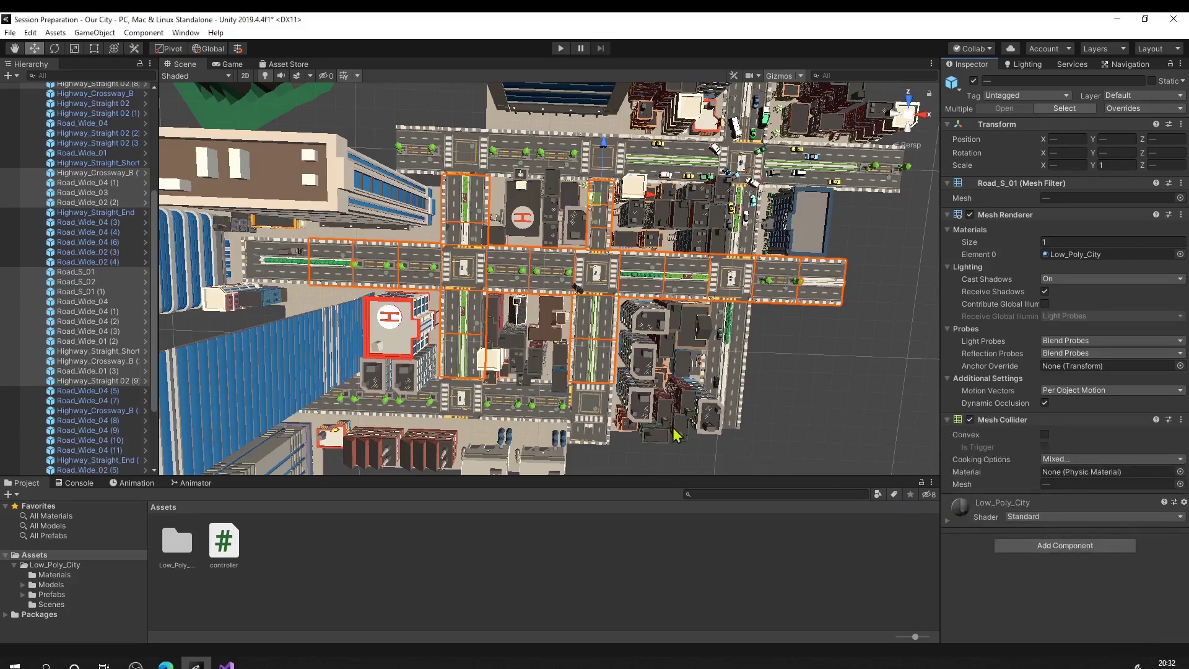
Step: Return to the game view and test the firetruck driving over the road in another play run
left_click_drag(502, 272, 586, 254, "alt")
right_click_drag(602, 251, 795, 76)
key("w")
key("w")
key("d")
left_click(231, 65)
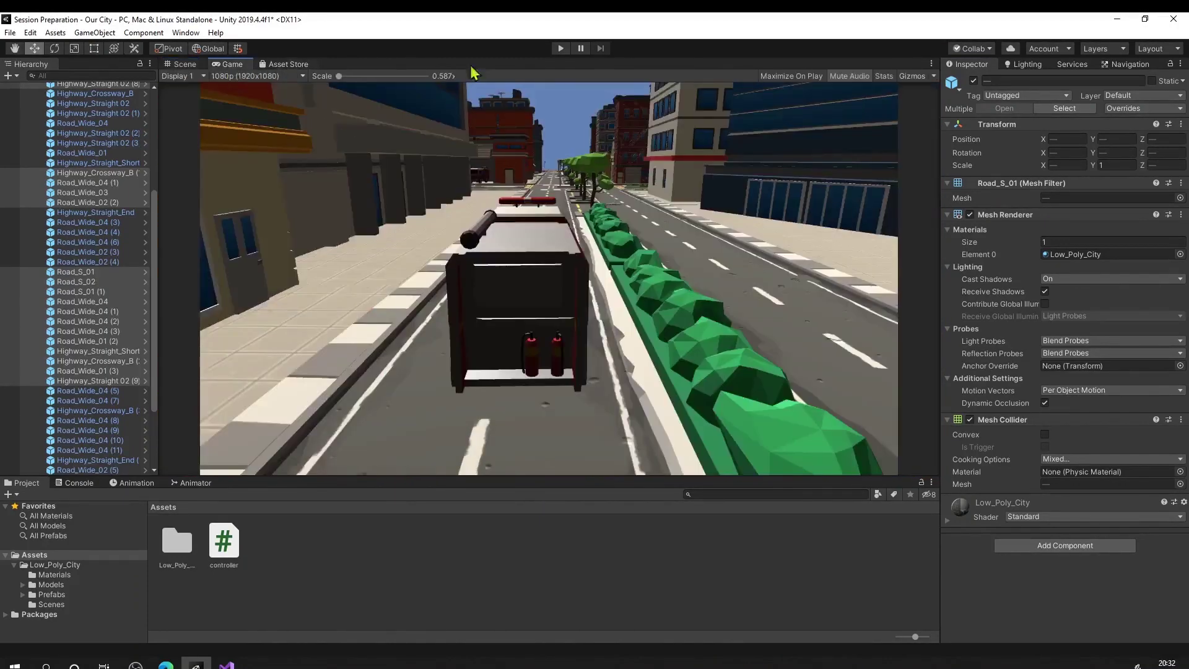
left_click(561, 48)
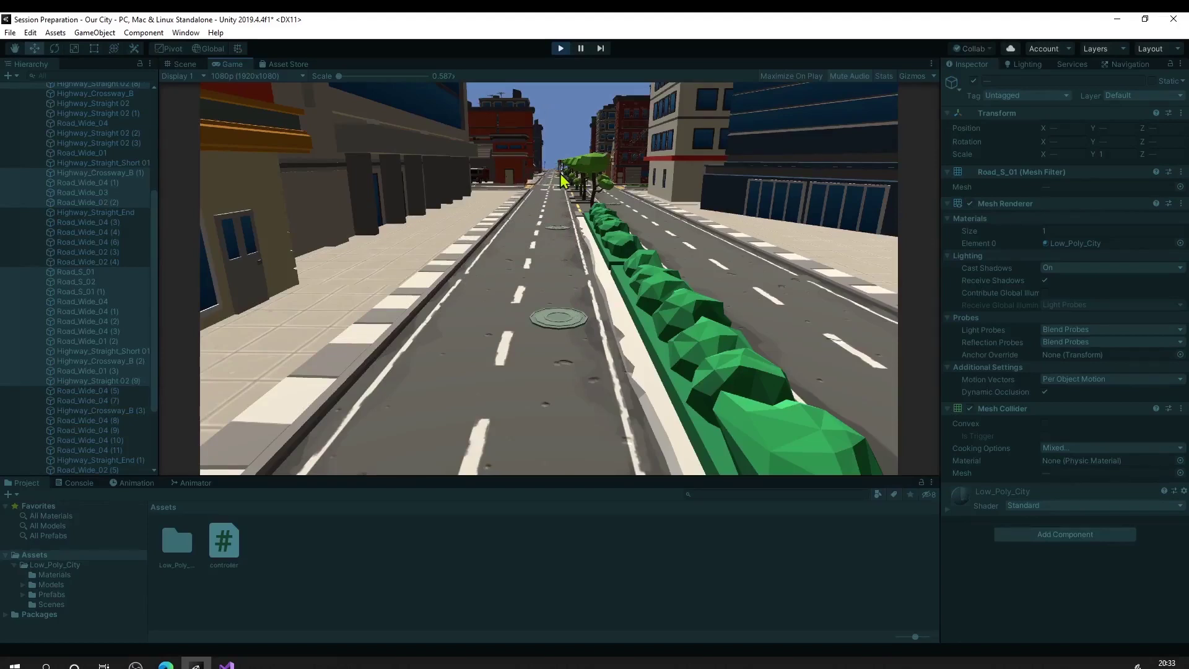
left_click(561, 49)
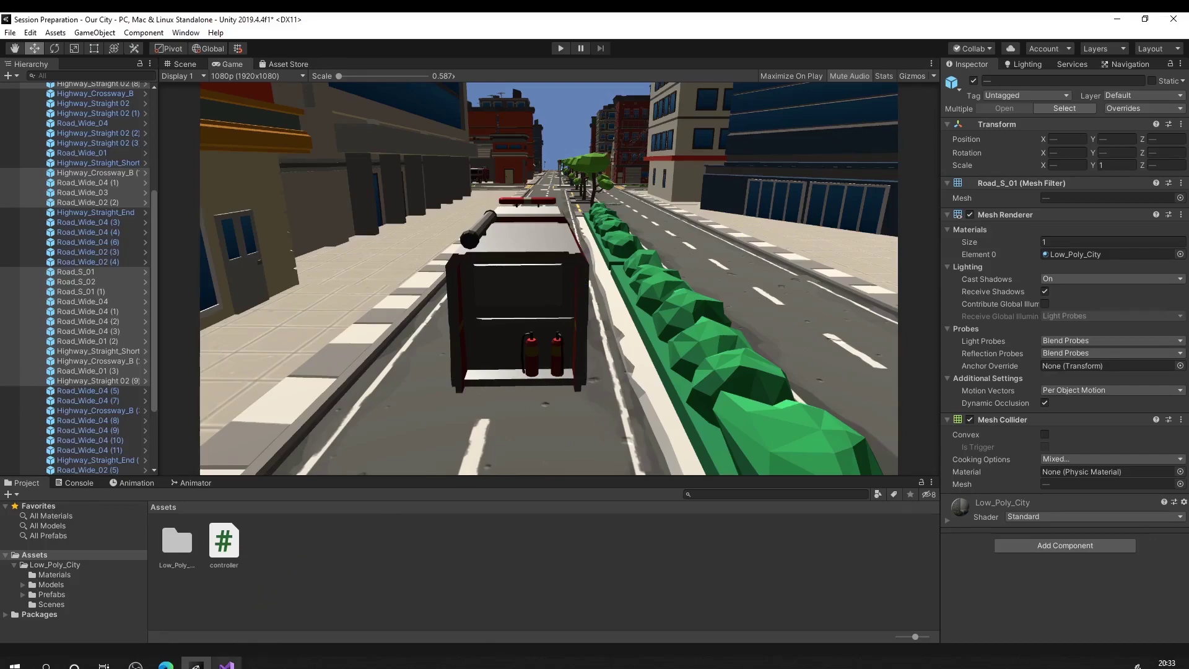
Step: Switch to Visual Studio and examine the transform.Translate(Vector3.forward) line in the Update method of controller.cs
left_click(227, 664)
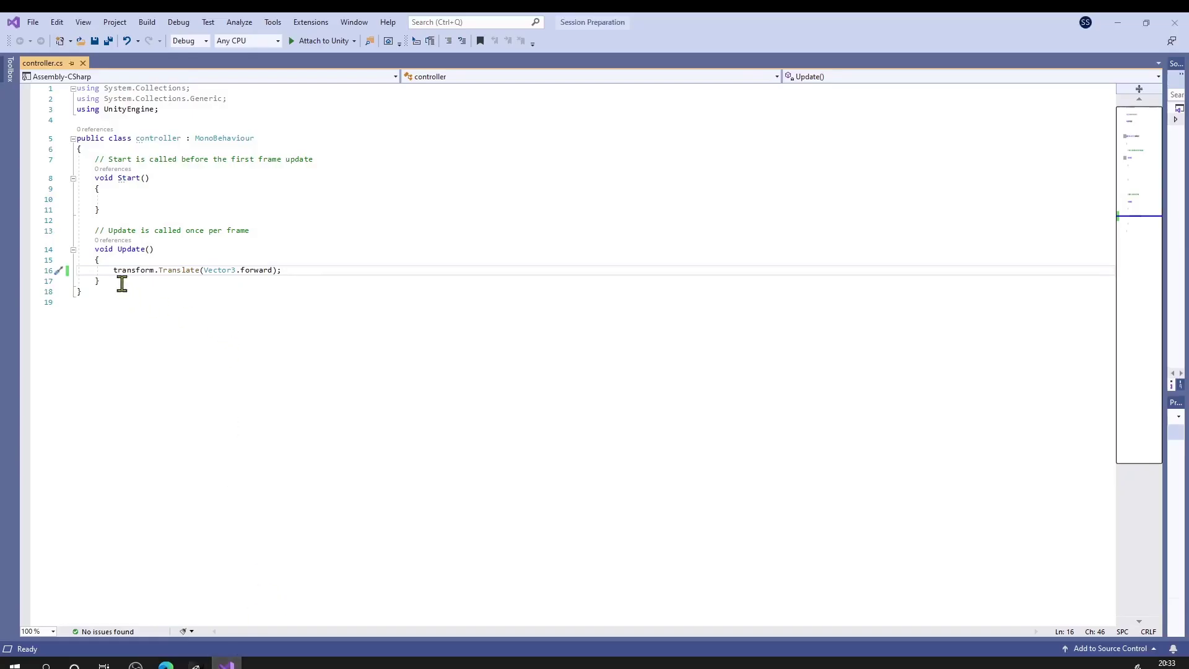
left_click(112, 270)
left_click_drag(113, 270, 288, 269)
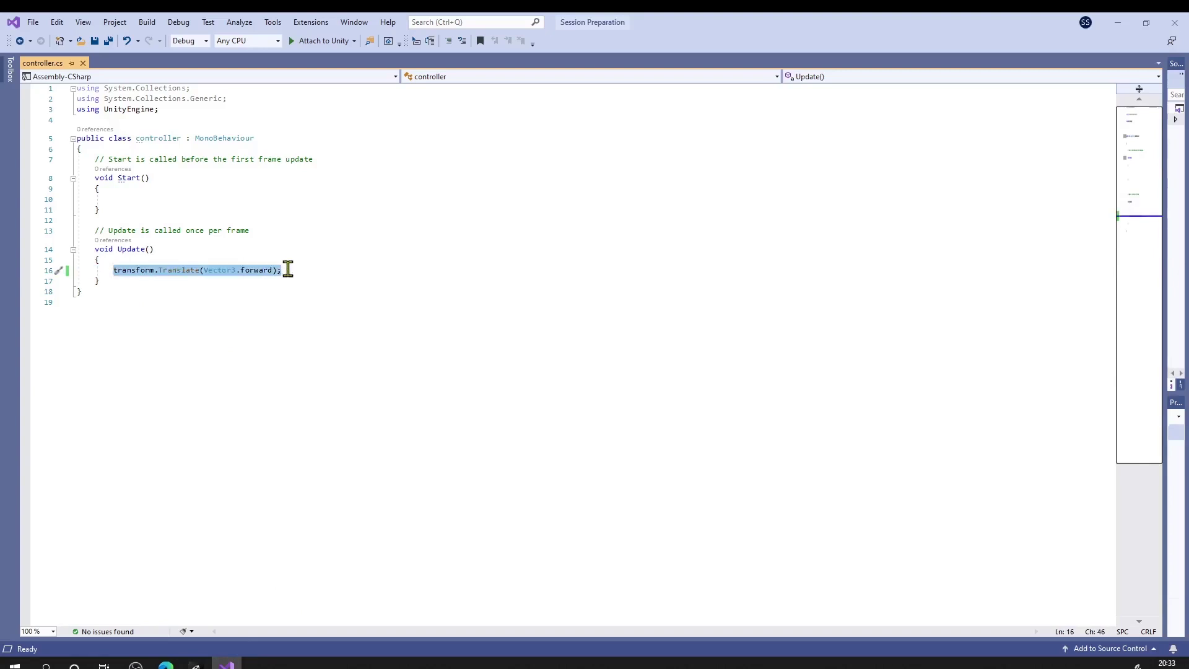
left_click(288, 277)
left_click_drag(200, 271, 273, 271)
left_click(309, 275)
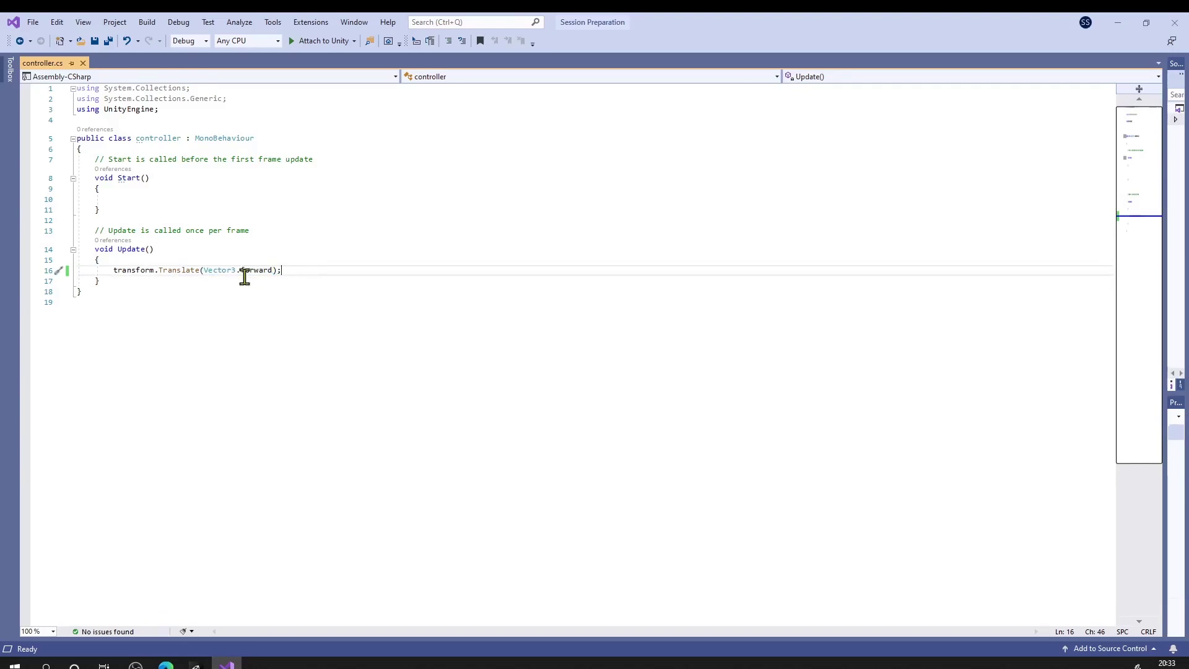
left_click_drag(113, 270, 153, 271)
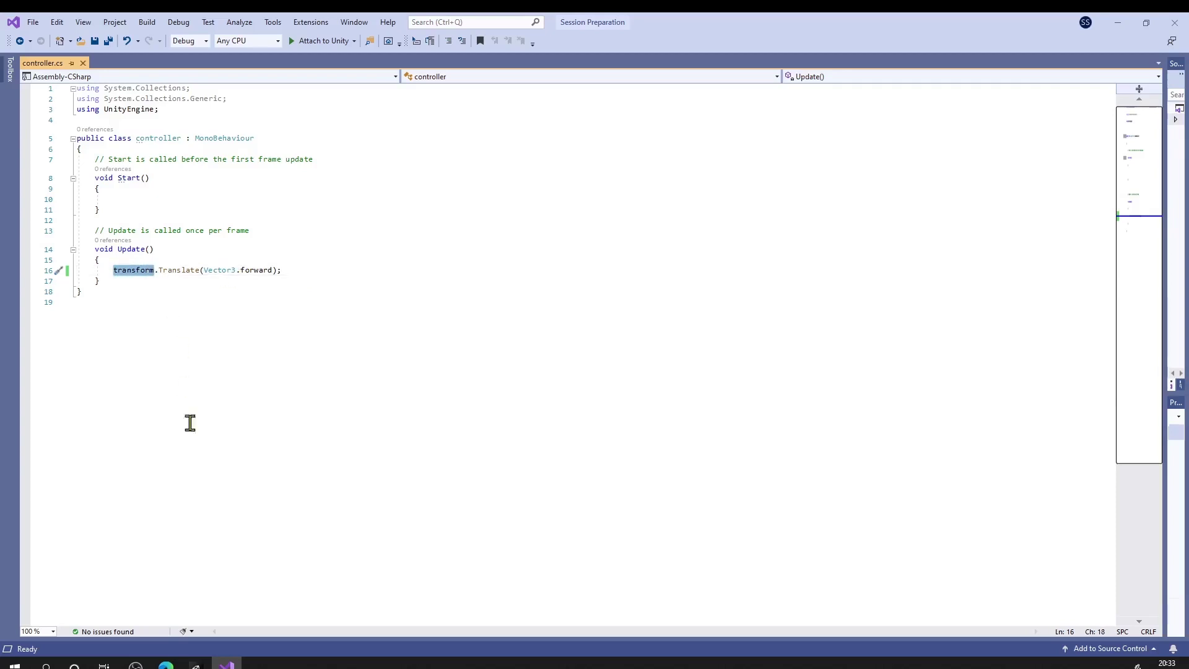
Step: Return to Unity, select the firetruck in the scene view and examine its Transform, Rigidbody, Box Collider and Controller script components
left_click(195, 664)
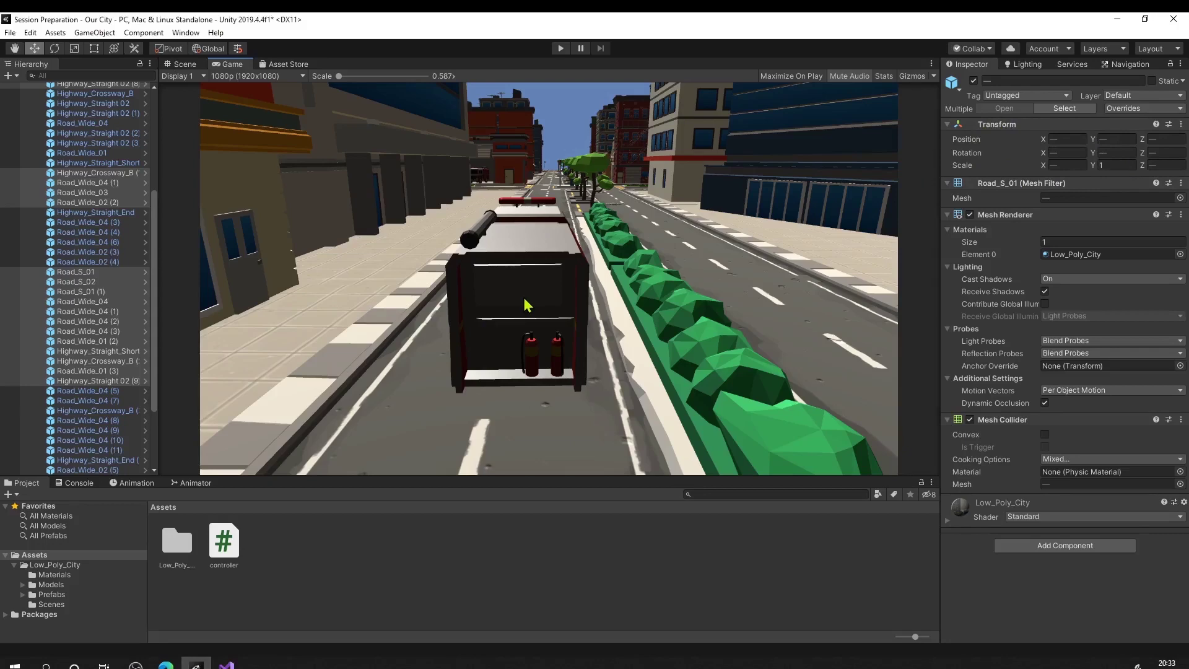
left_click(197, 64)
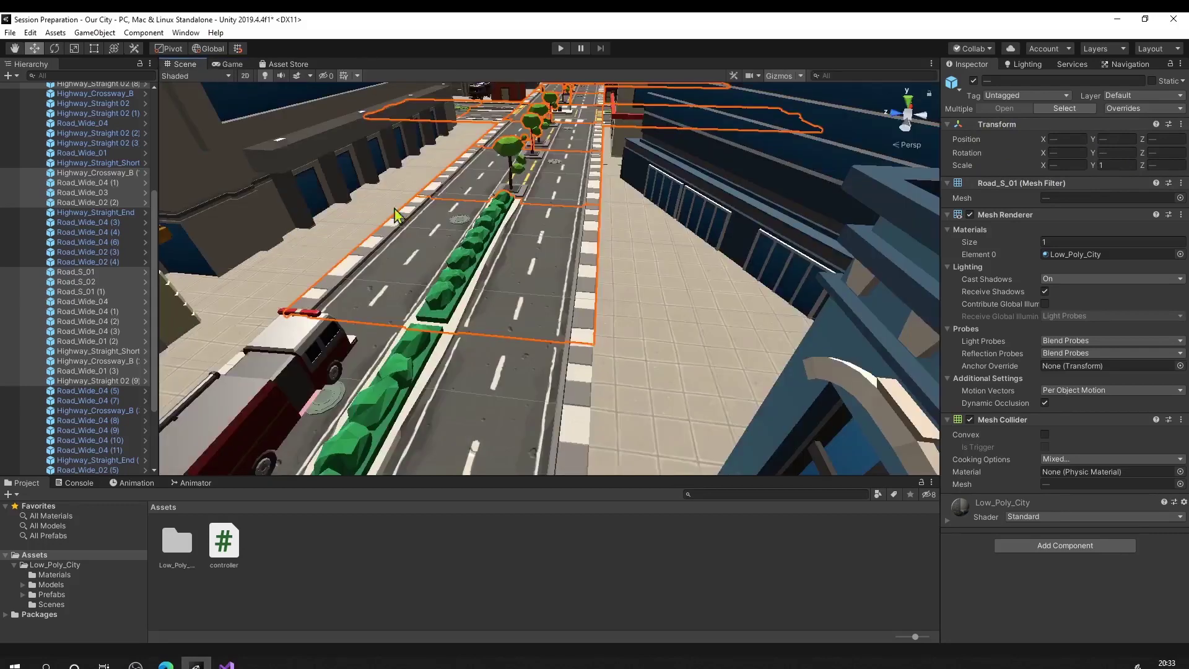
left_click(300, 375)
left_click_drag(299, 374, 682, 305, "alt")
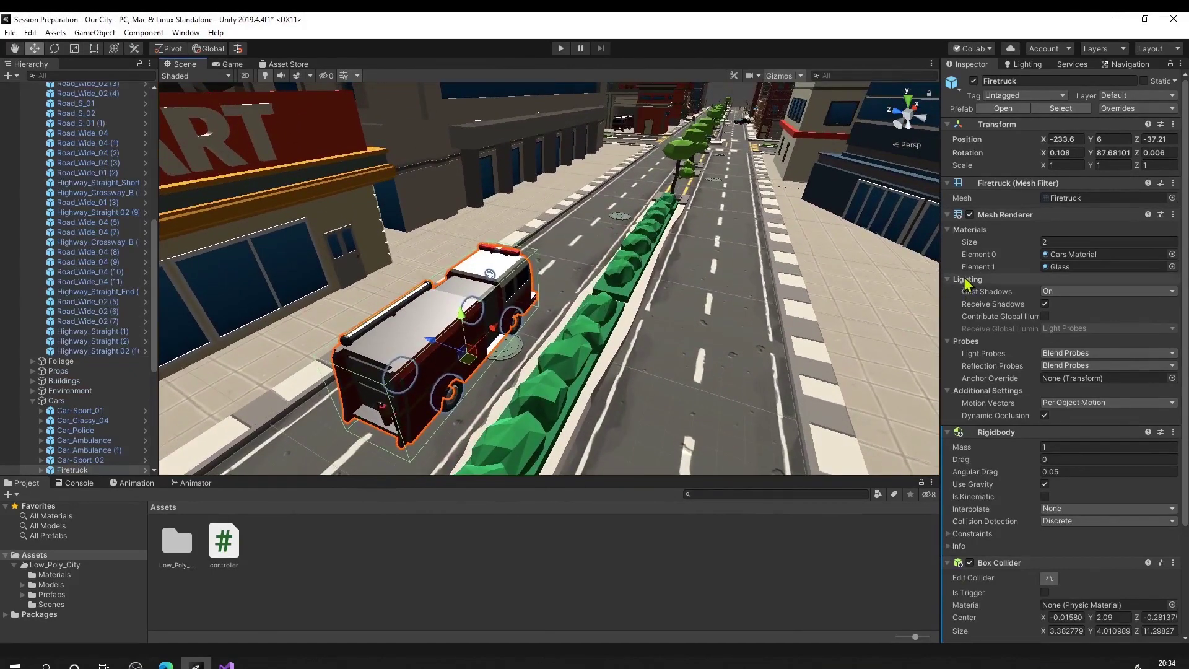
left_click(227, 664)
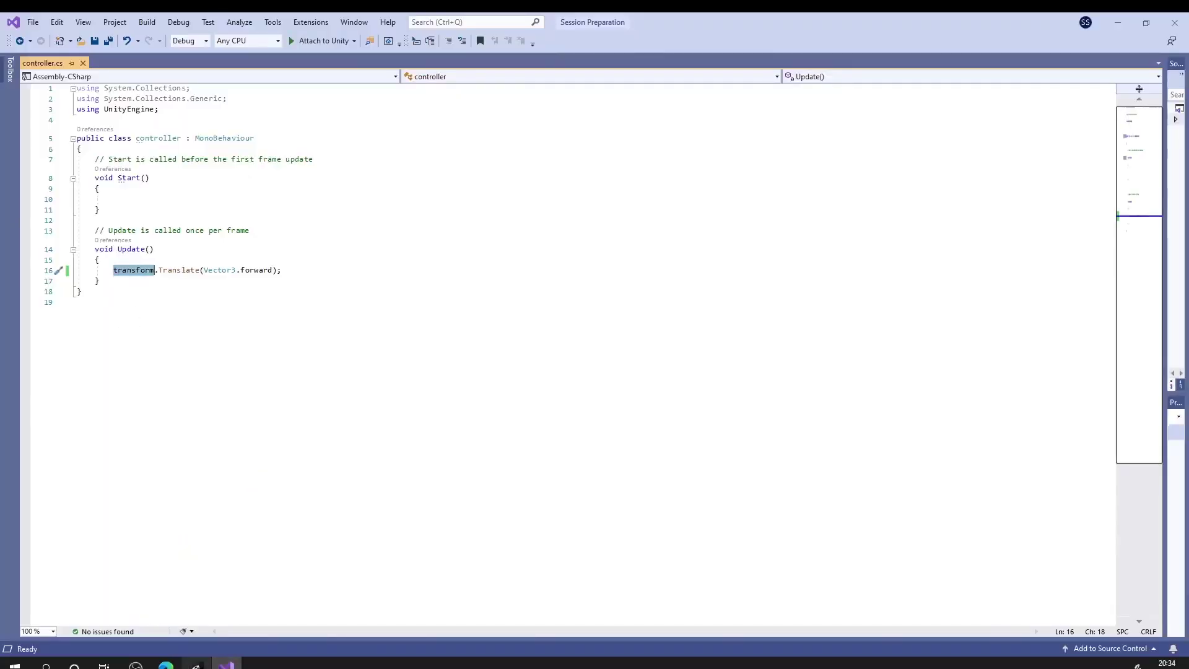
left_click(196, 664)
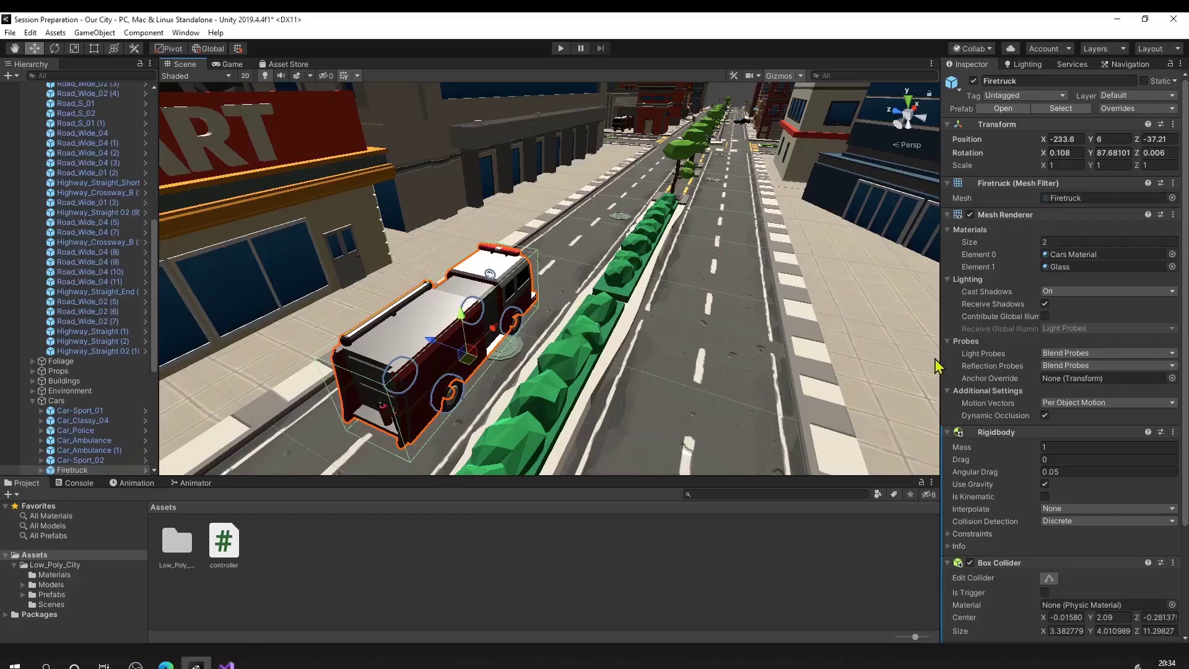
scroll(941, 363, "down", 5)
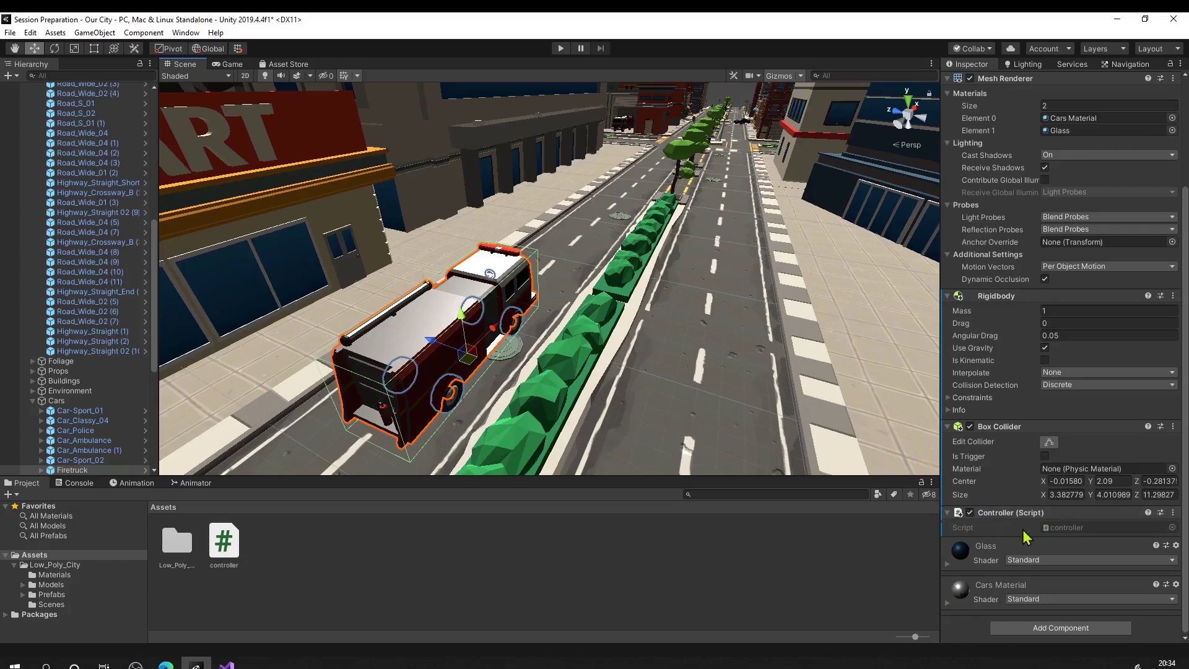
scroll(1024, 538, "up", 5)
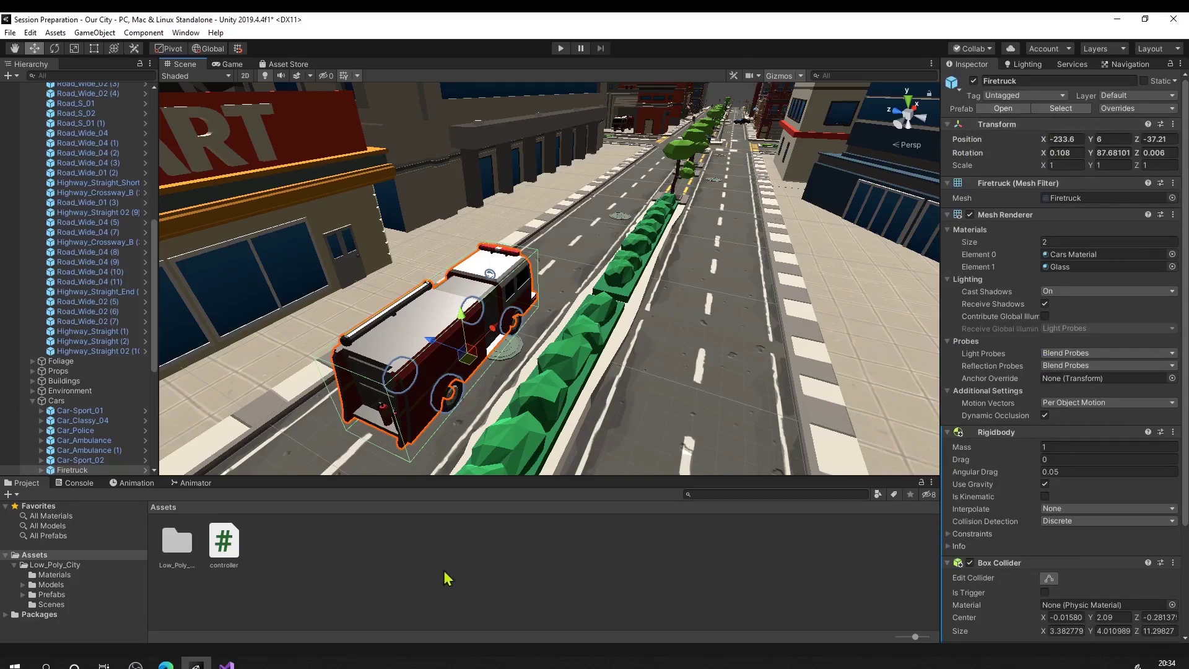
Step: Switch back to the controller script and examine the UnityEngine import, the Translate call and its Vector3.forward argument
left_click(227, 665)
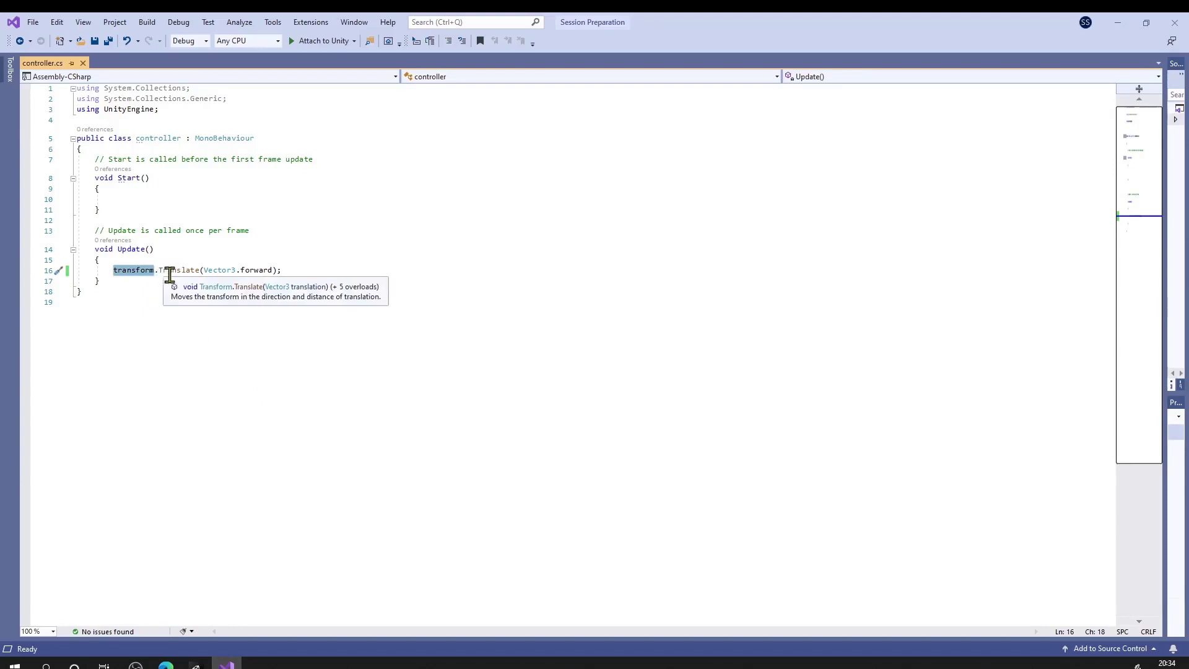
left_click_drag(159, 270, 283, 275)
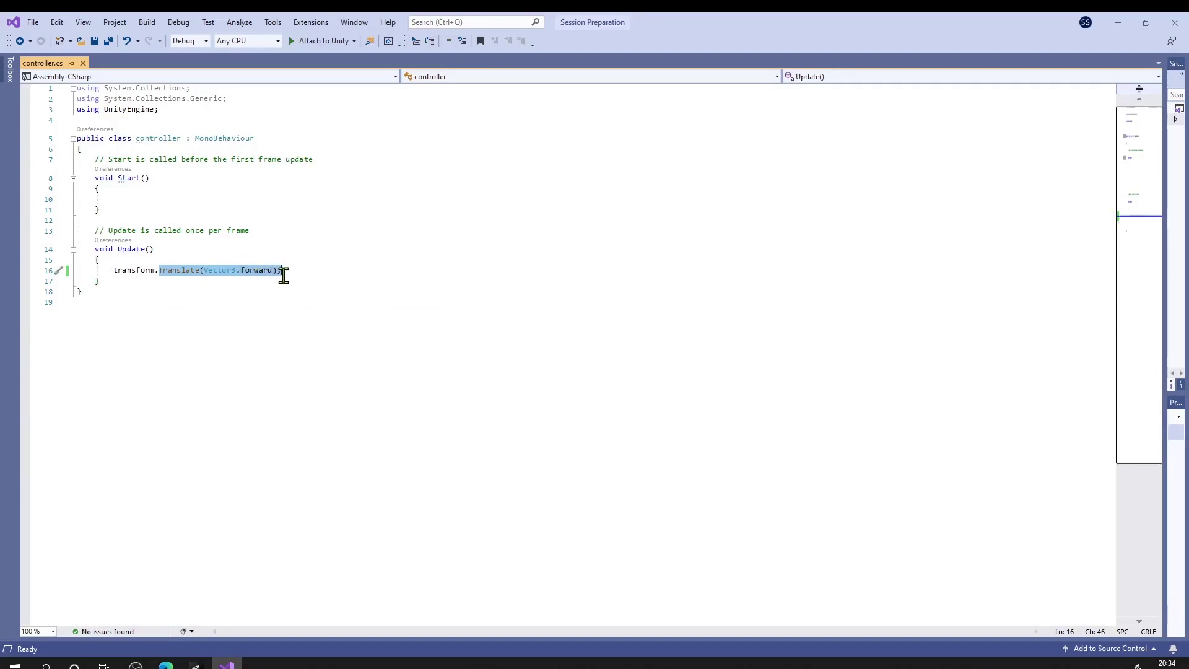
left_click_drag(75, 109, 160, 118)
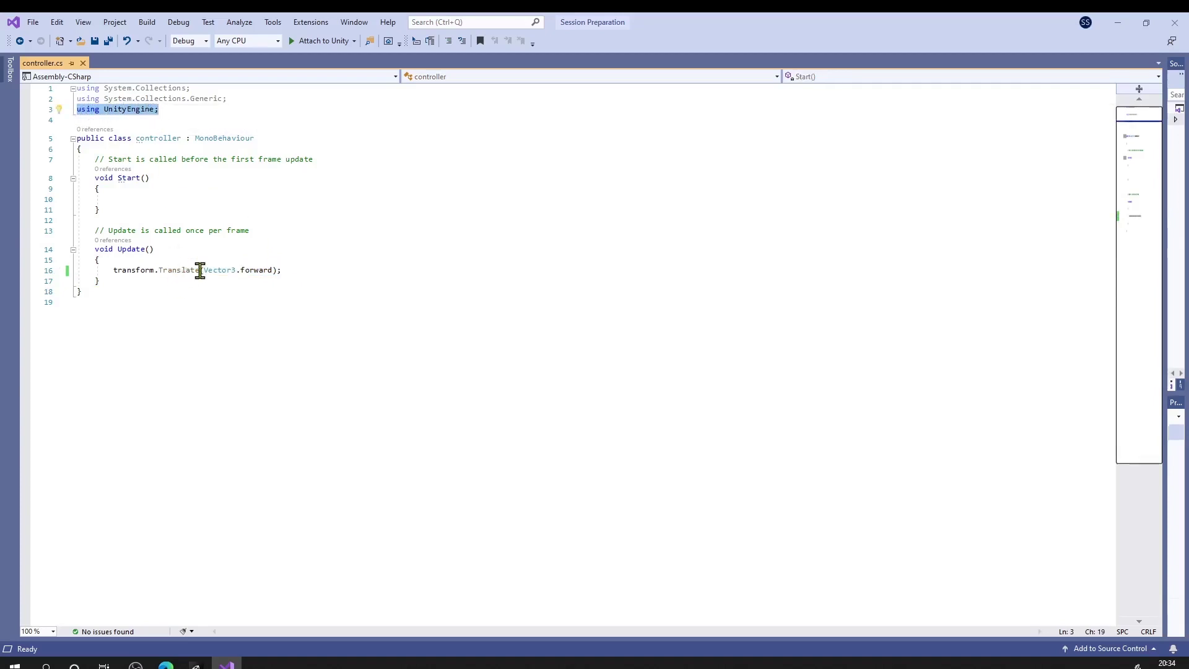
left_click_drag(200, 273, 277, 271)
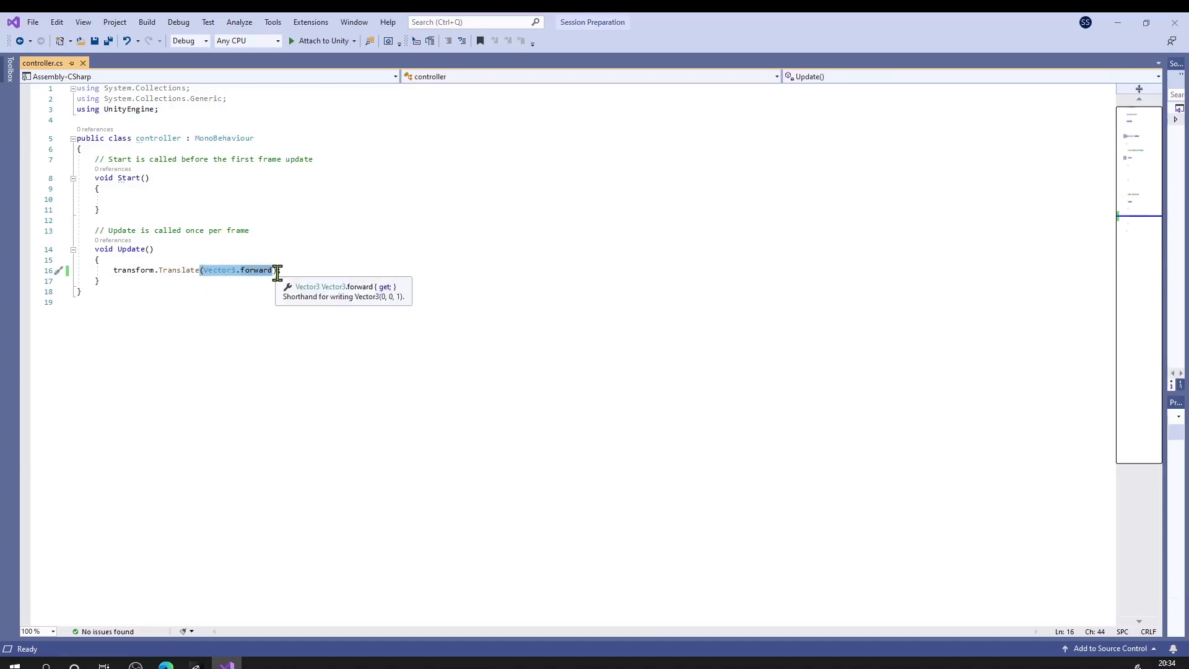
left_click(222, 273)
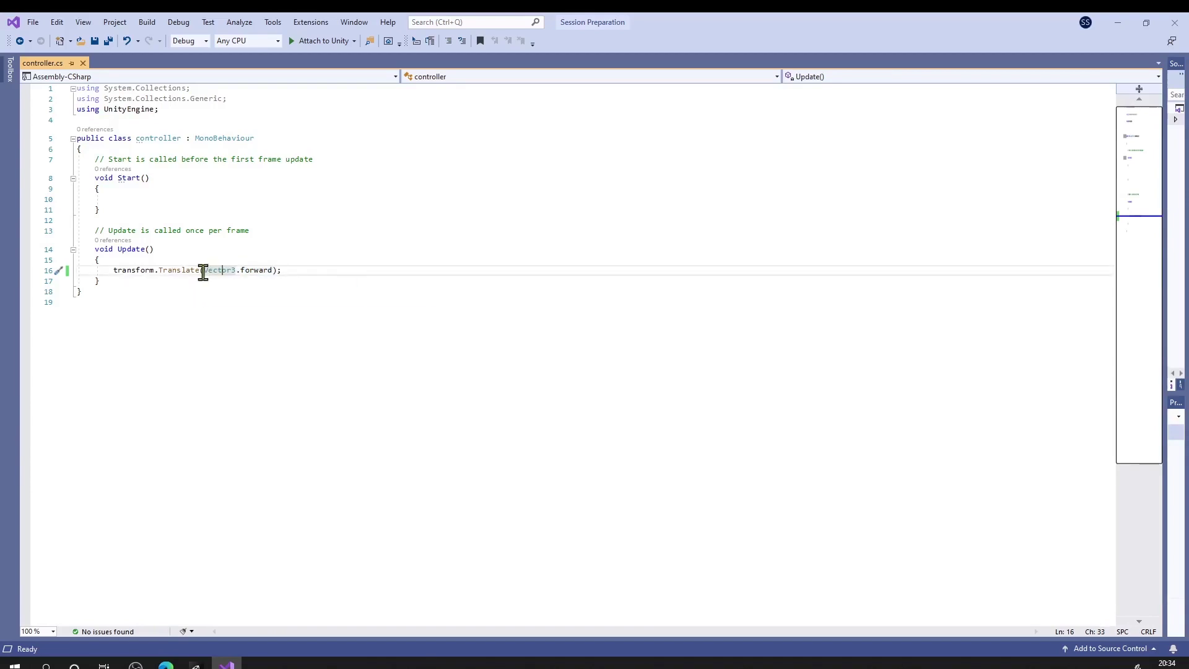
mouse_move(204, 273)
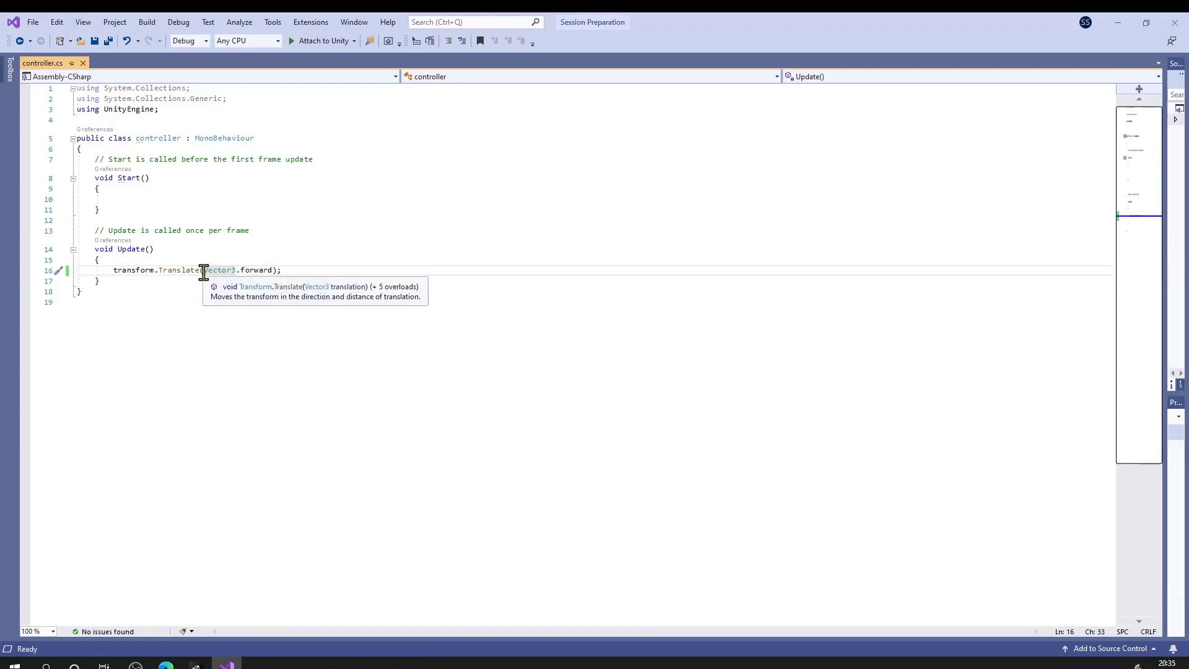
mouse_move(249, 272)
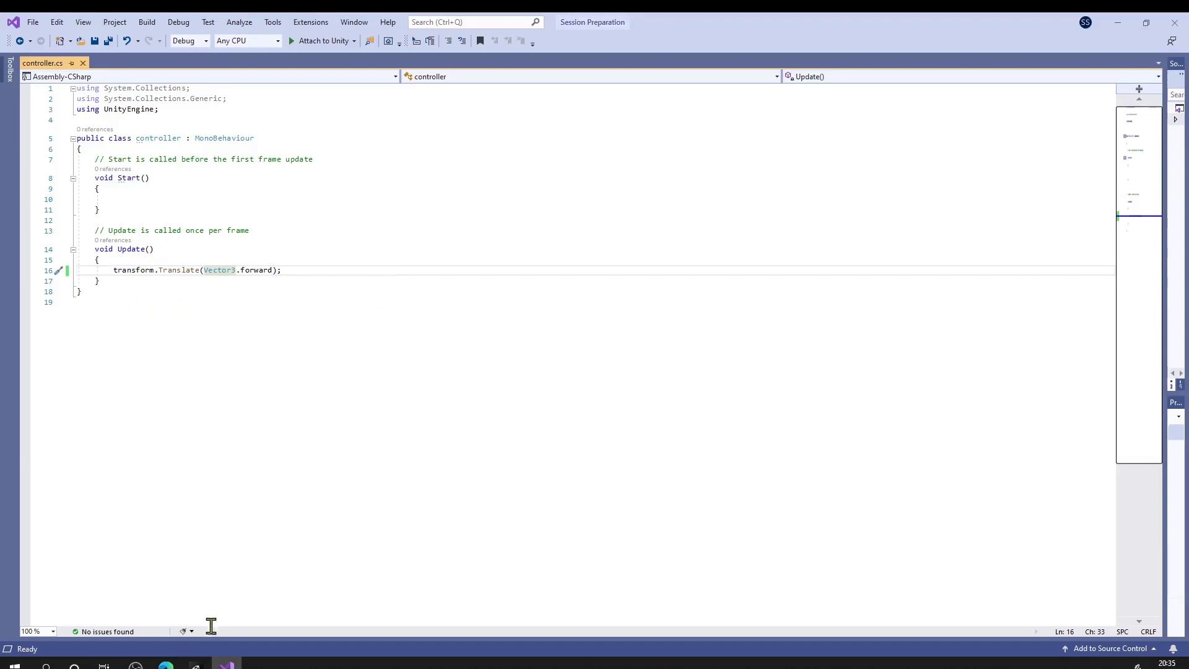
mouse_move(196, 665)
left_click_drag(113, 270, 286, 272)
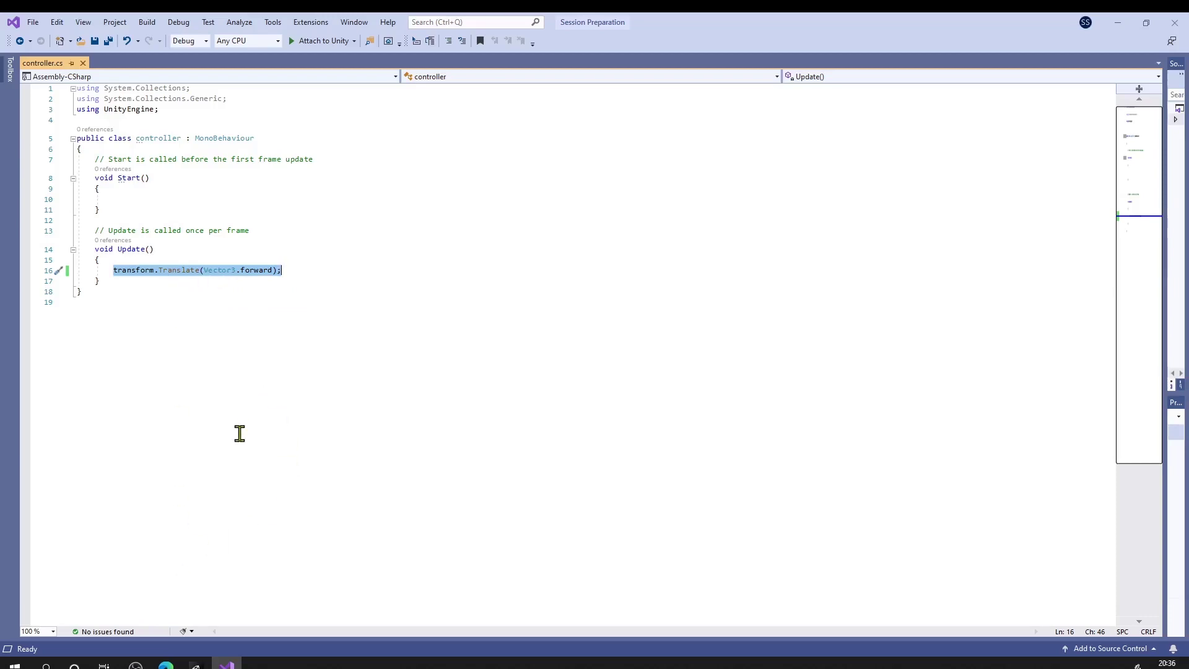
Step: Multiply Vector3.forward by Time.deltaTime in the Translate call and save the controller script
left_click(272, 271)
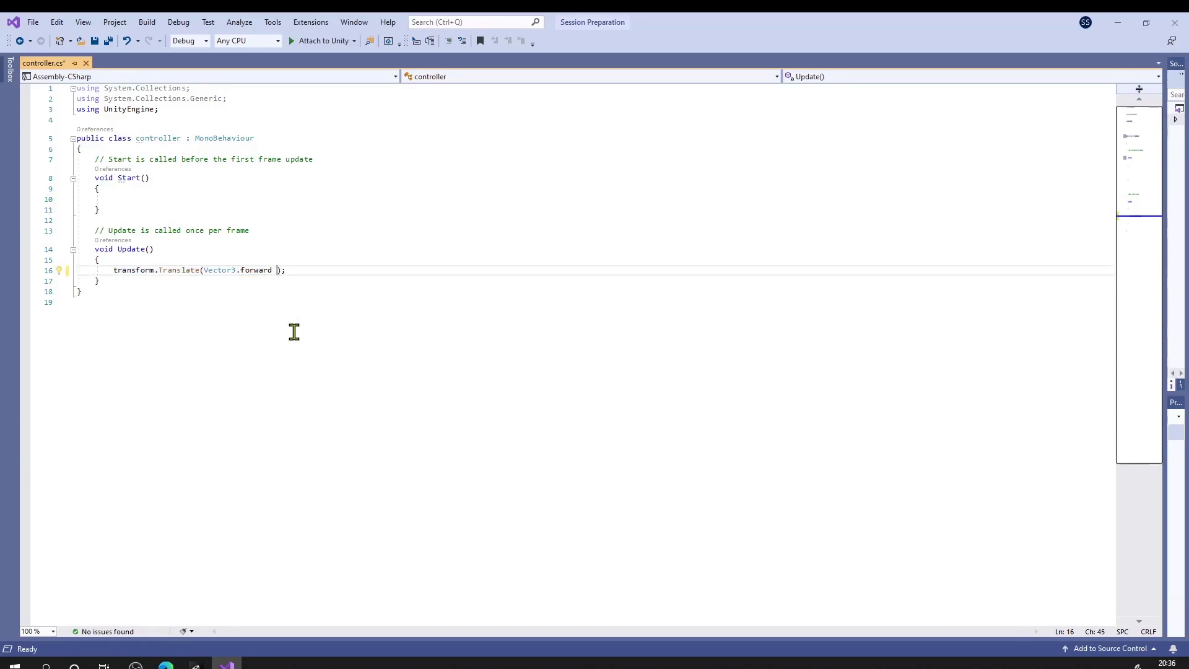
type("* time")
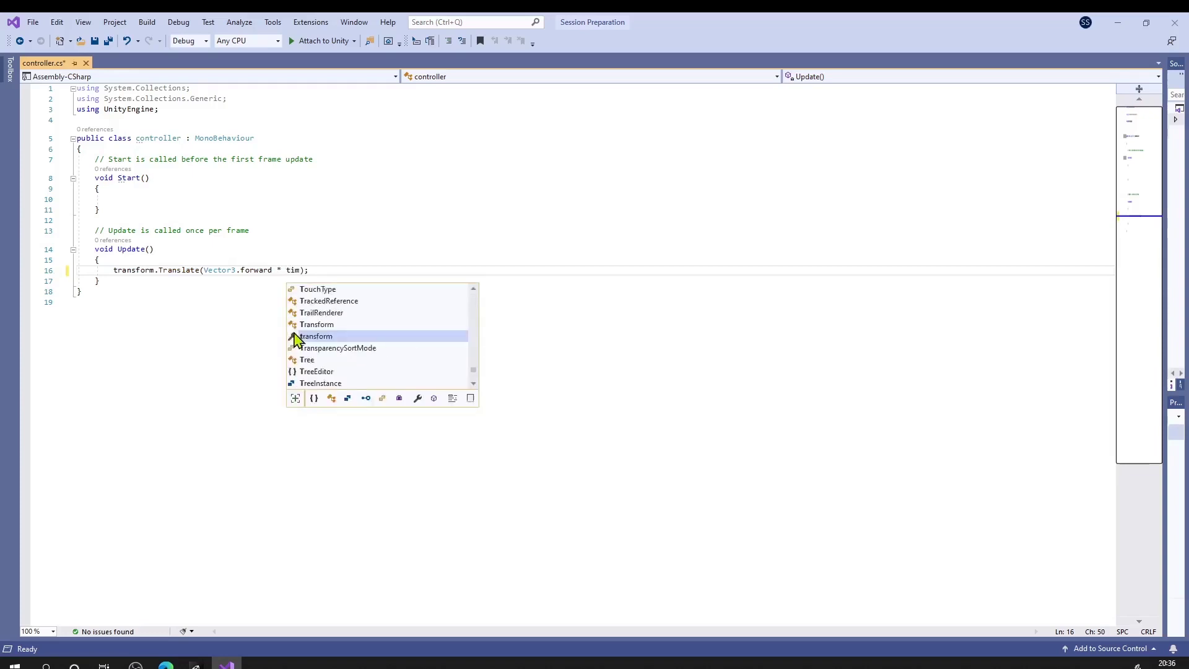
type(".del")
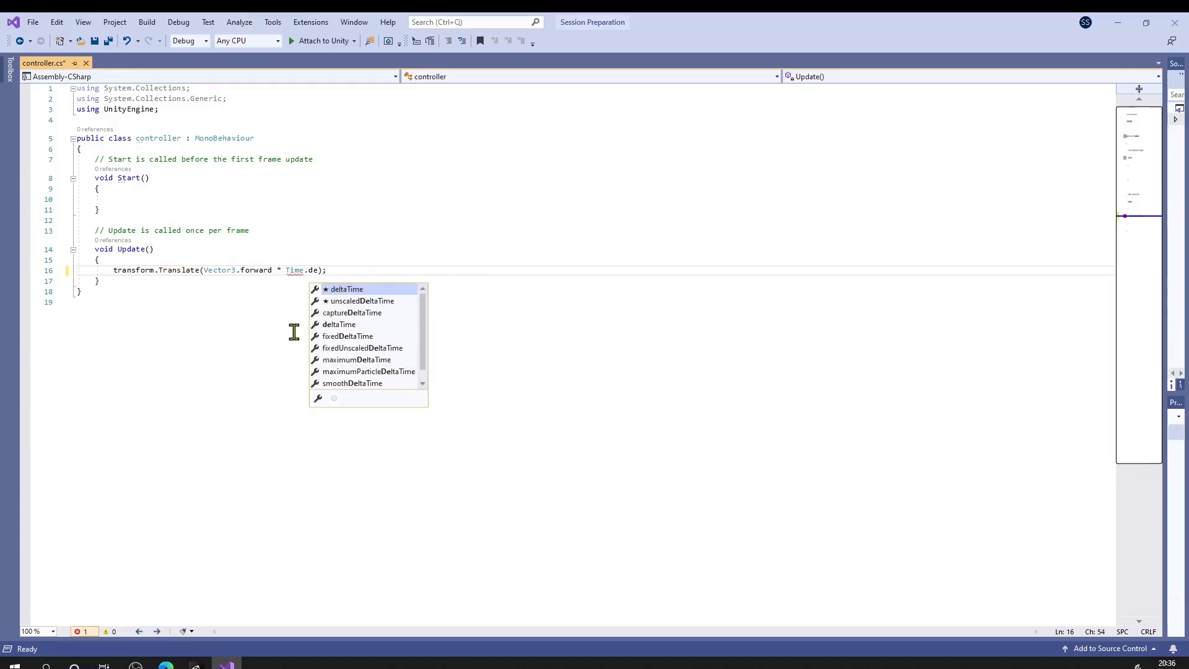
key("Tab")
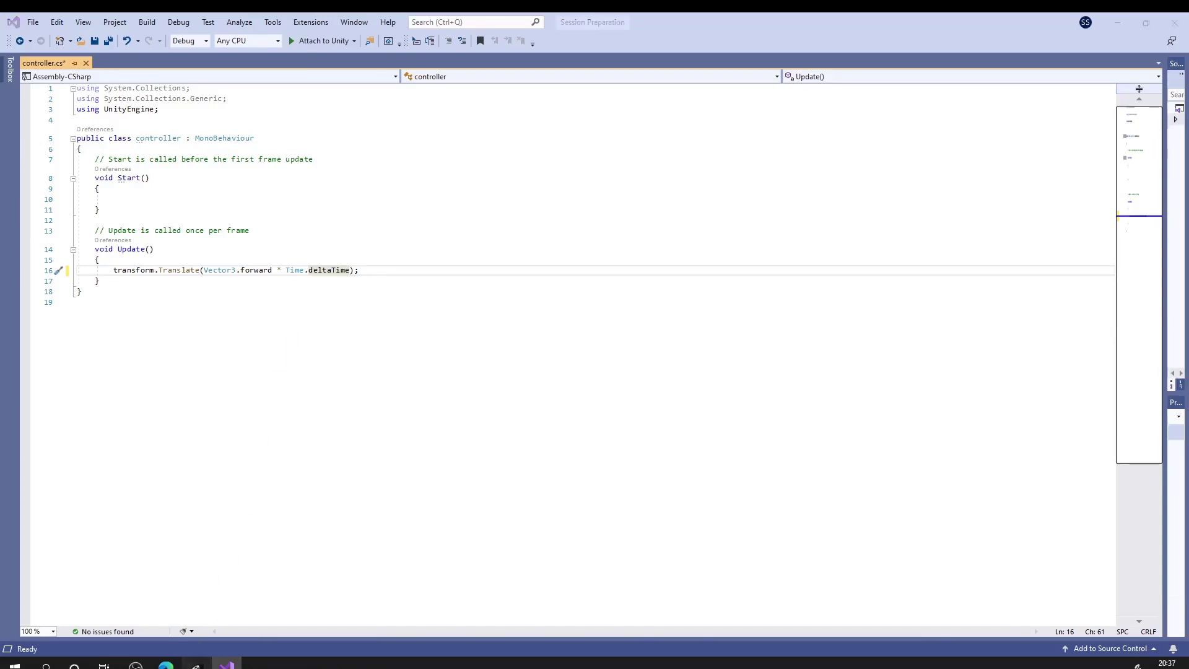
left_click(195, 664)
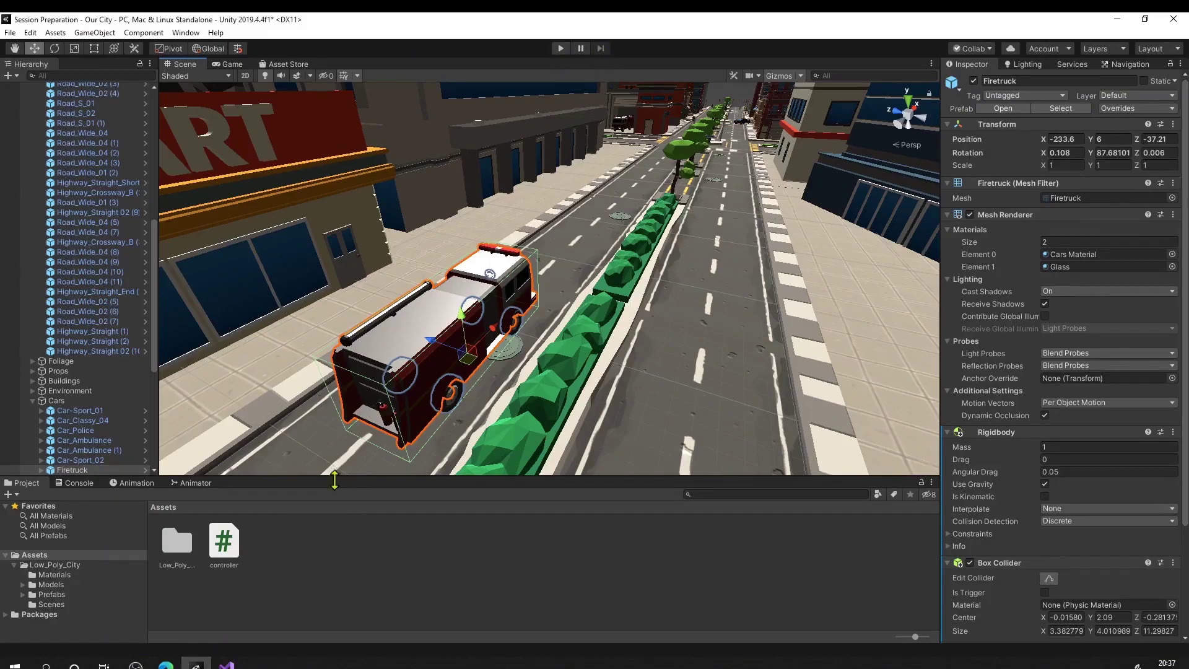
left_click(227, 664)
left_click(313, 330)
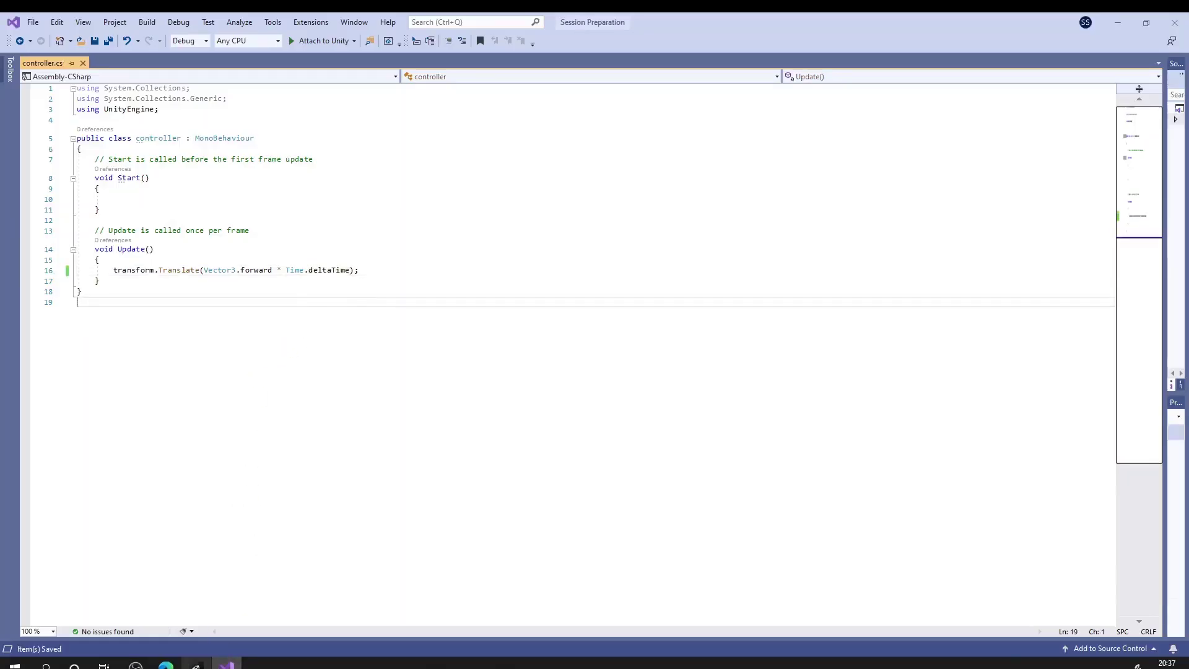
Step: Return to Unity, test the firetruck's forward movement in a play run and stop it
left_click(196, 664)
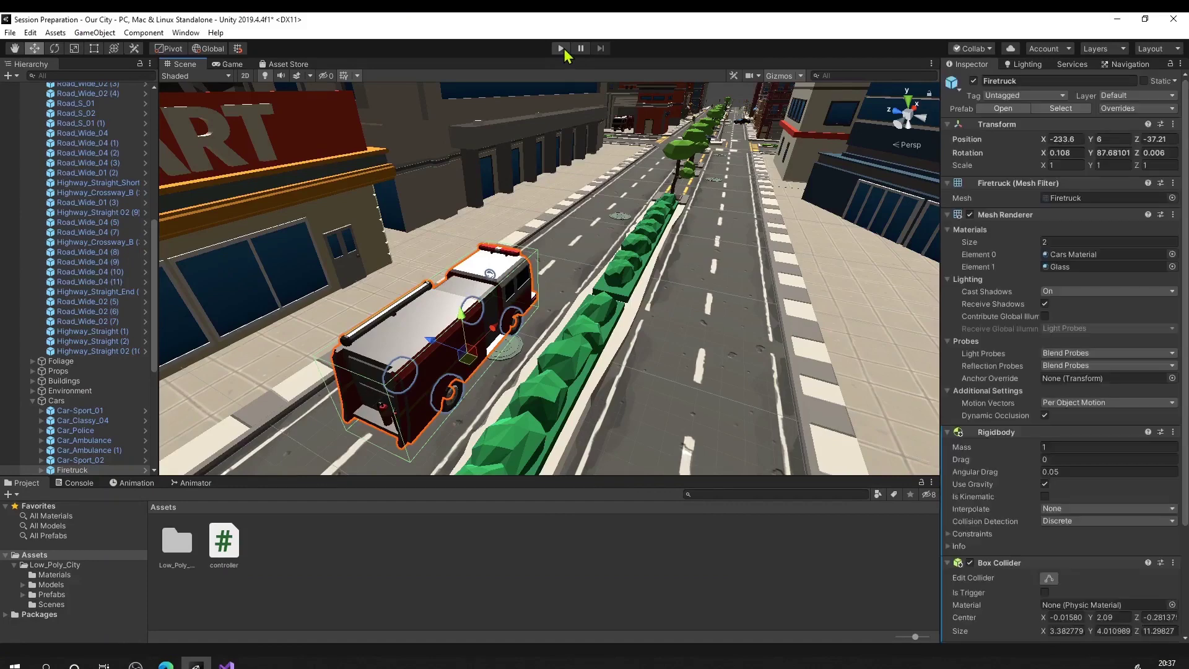
left_click(562, 49)
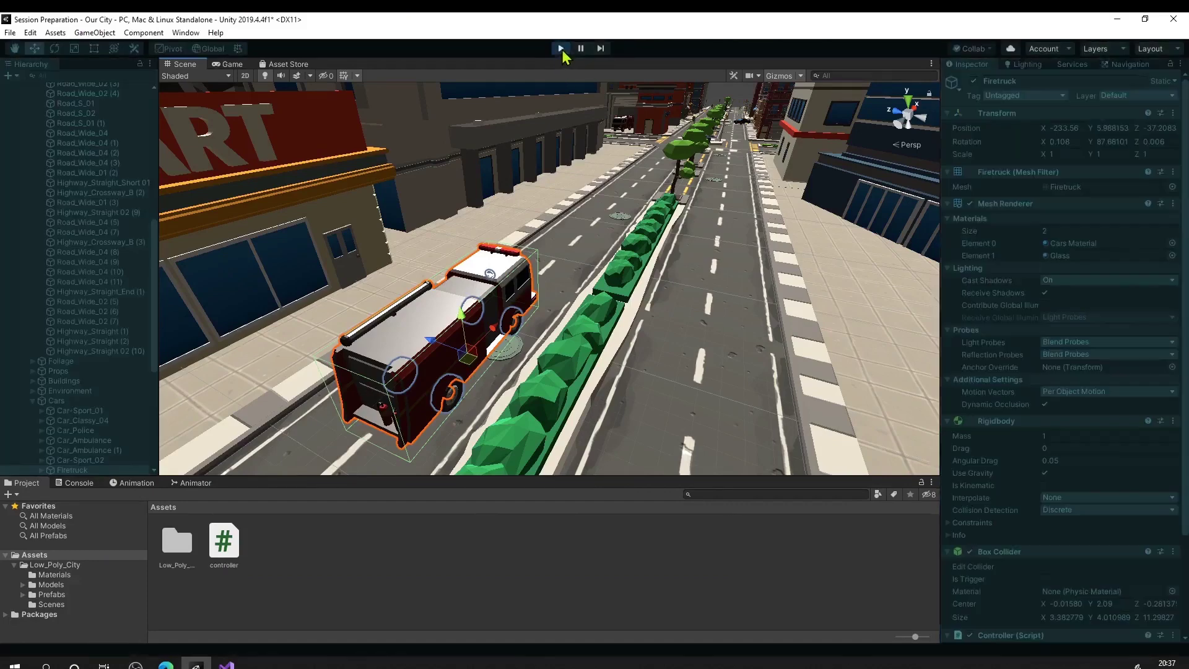
key("w")
key("w")
key("w")
key("w")
key("w")
key("w")
key("w")
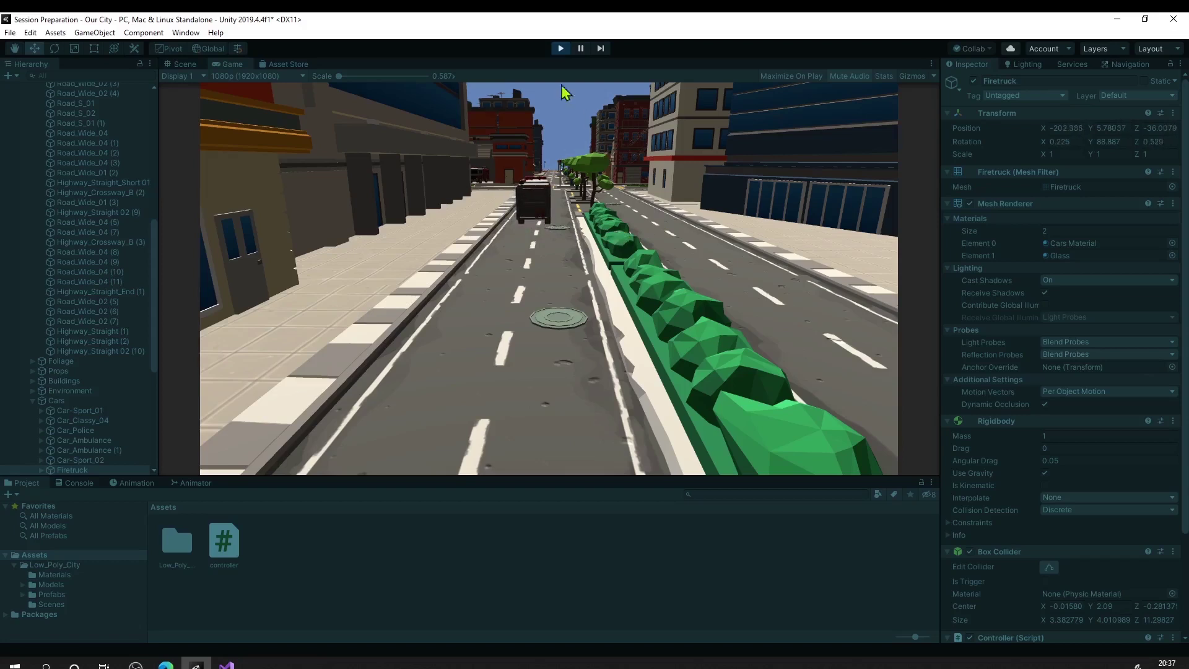
left_click(561, 49)
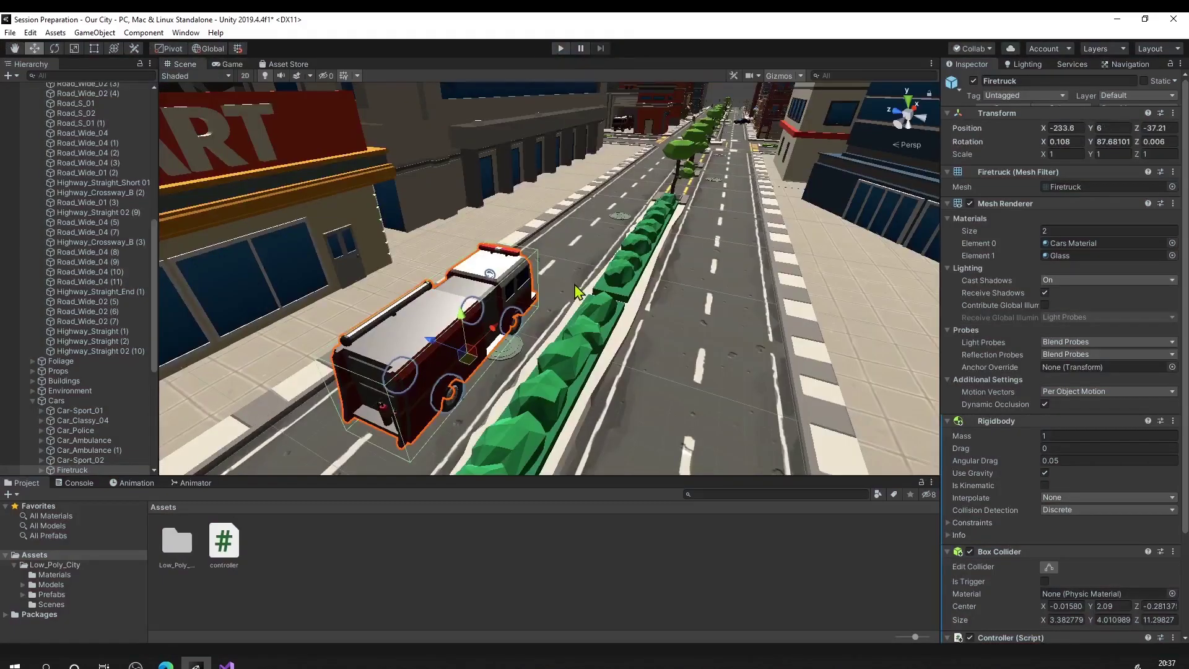
Step: Switch to the controller script and append another multiplication operator after Time.deltaTime in the Translate call
left_click(227, 665)
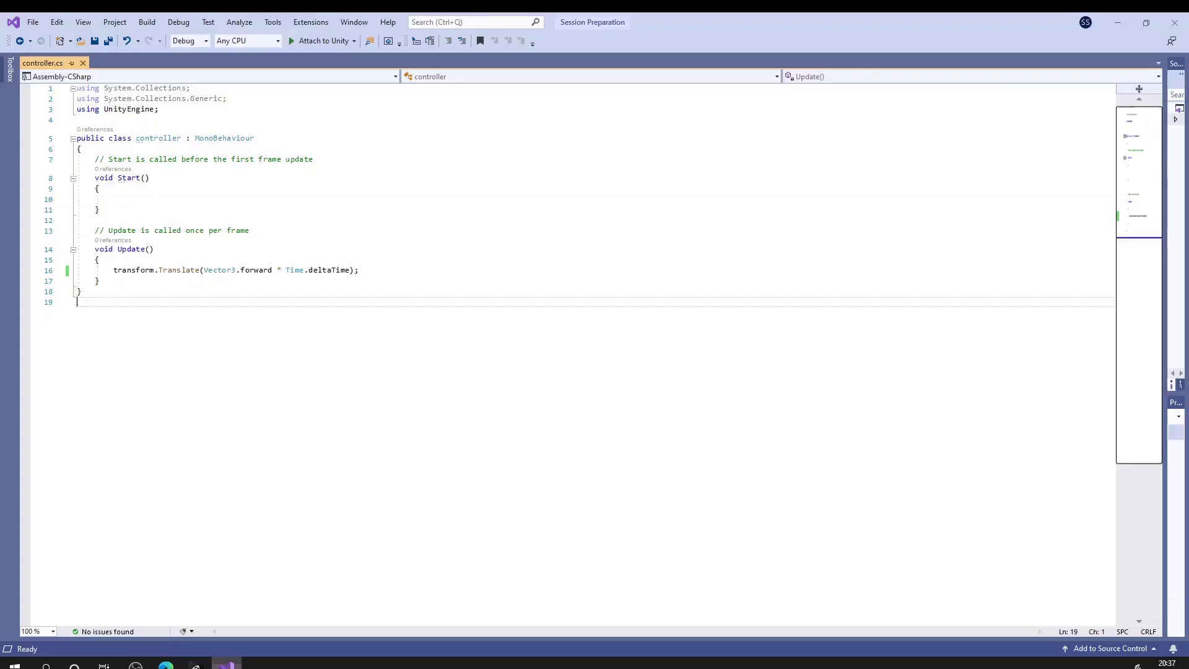
left_click(350, 270)
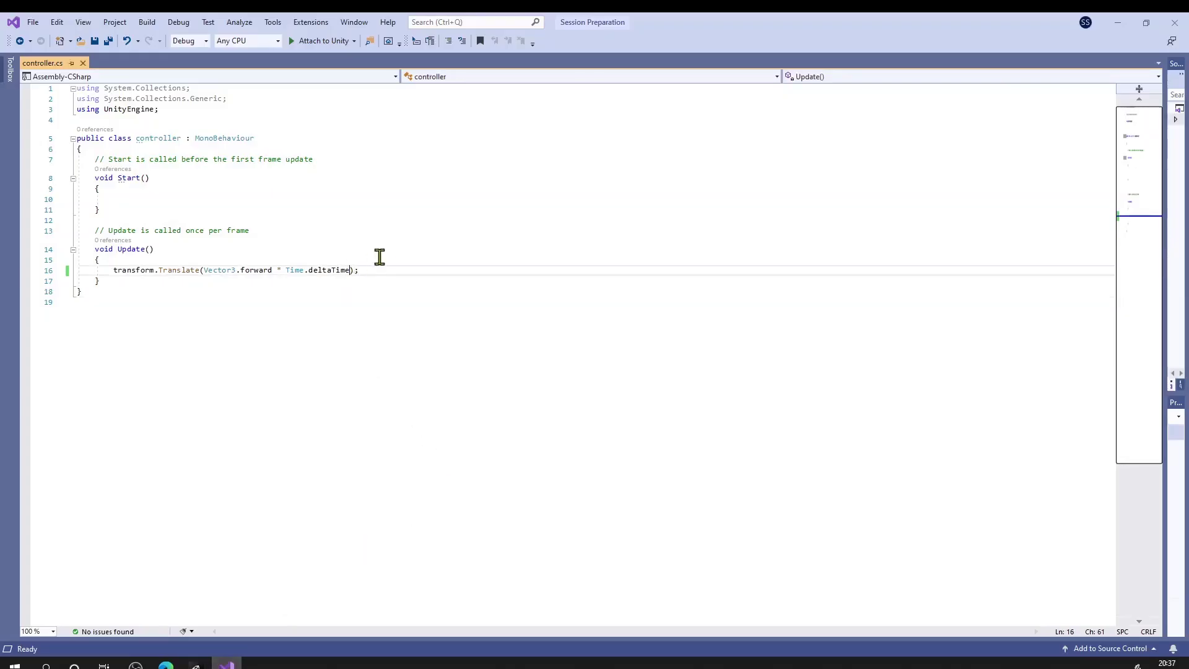
type("*")
Step: Declare a "public int speed;" field at the start of the controller class and save the script
left_click(201, 147)
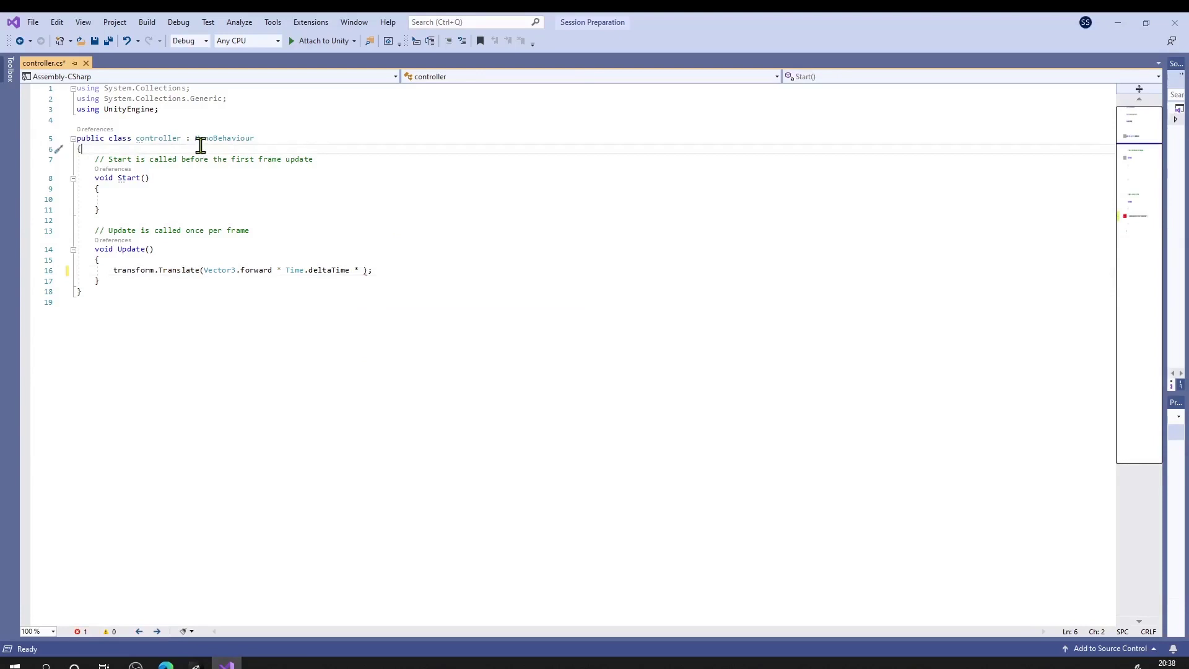
key("Return")
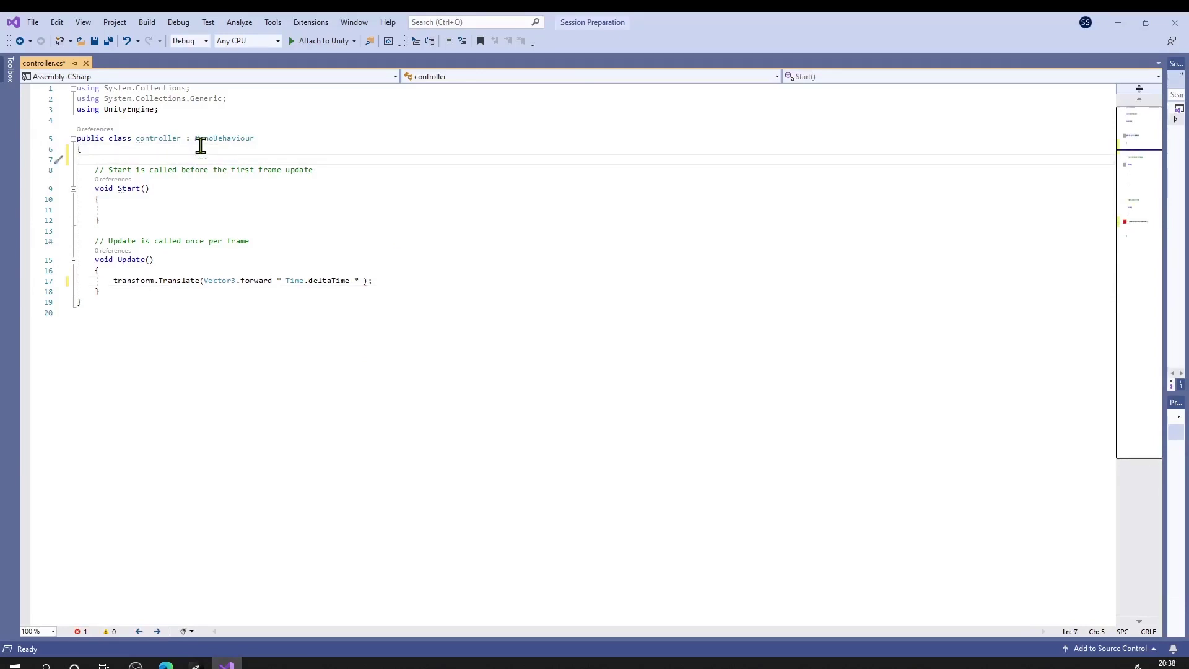
type("int")
key("Escape")
key("Return")
left_click(183, 158)
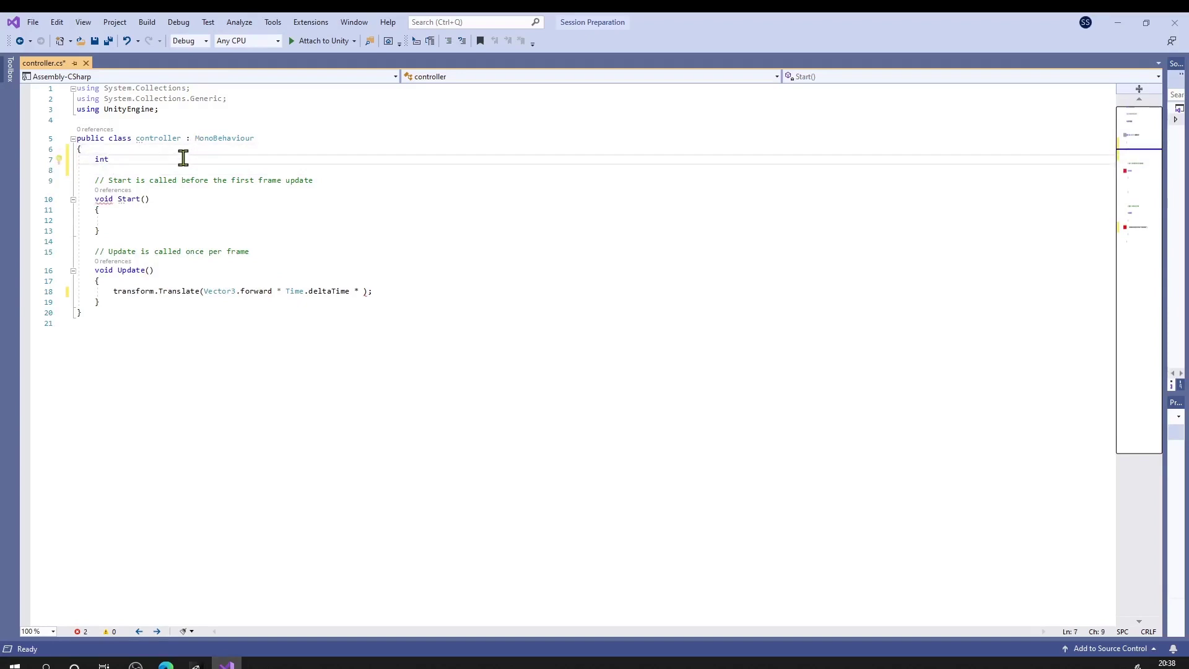
type("speed;")
left_click(103, 159)
type("public")
key("ctrl+s")
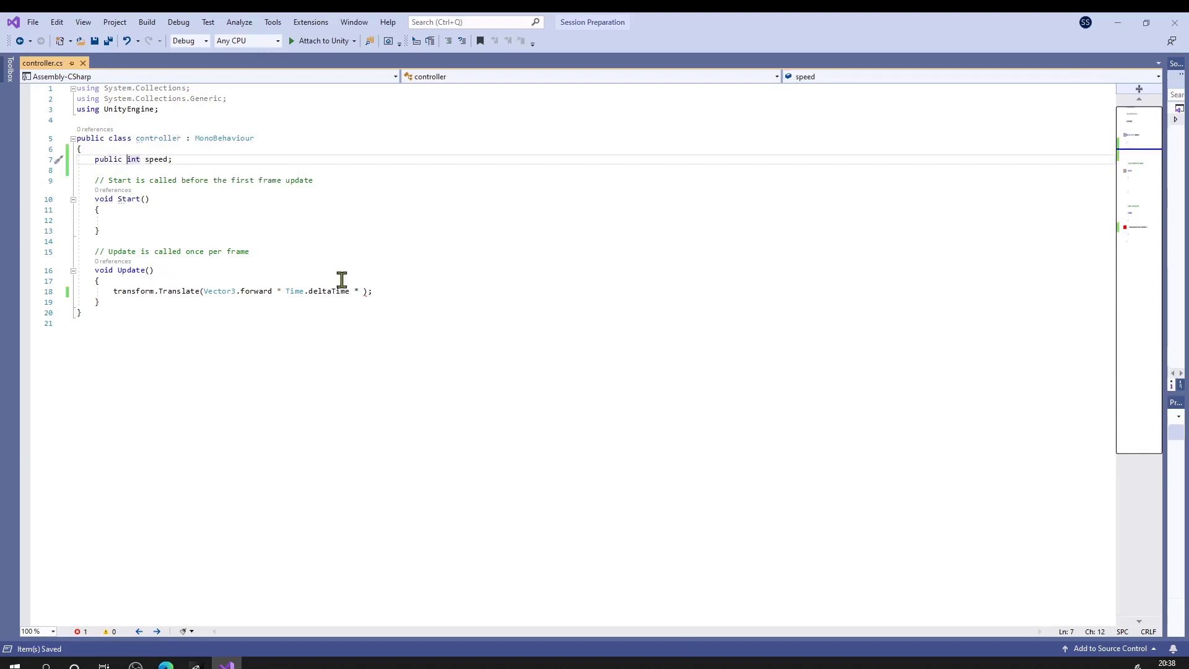
Step: Multiply the Translate vector by speed, initialise the public speed field to 20 and save the controller script
left_click(363, 291)
type("speed")
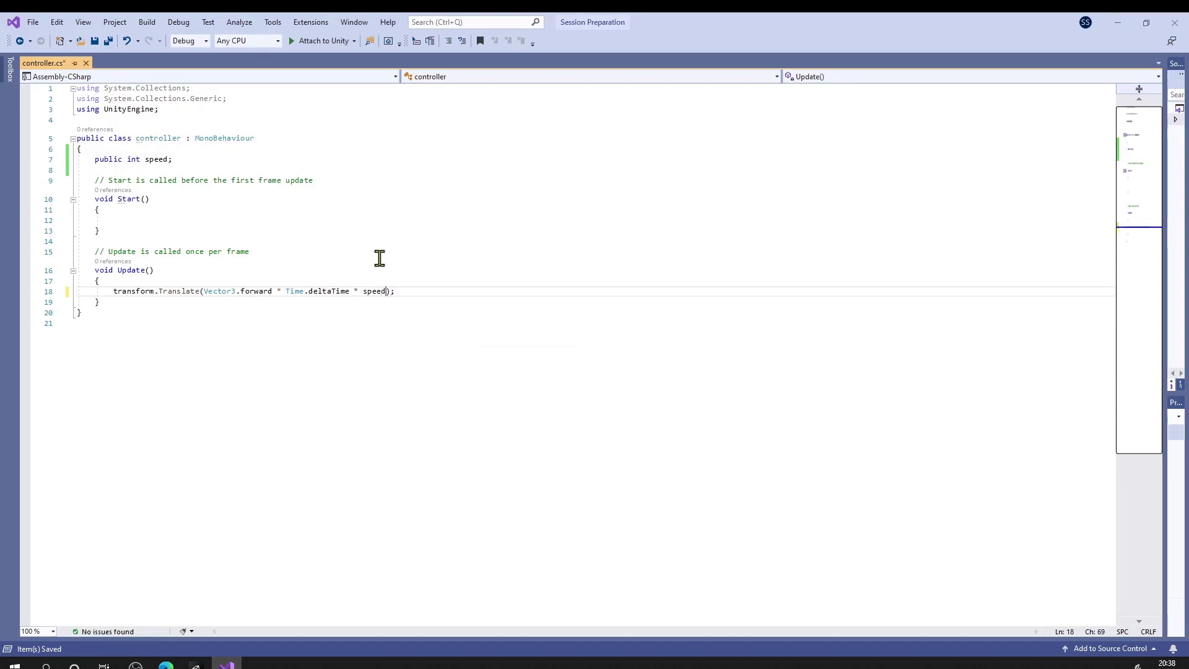
left_click(164, 160)
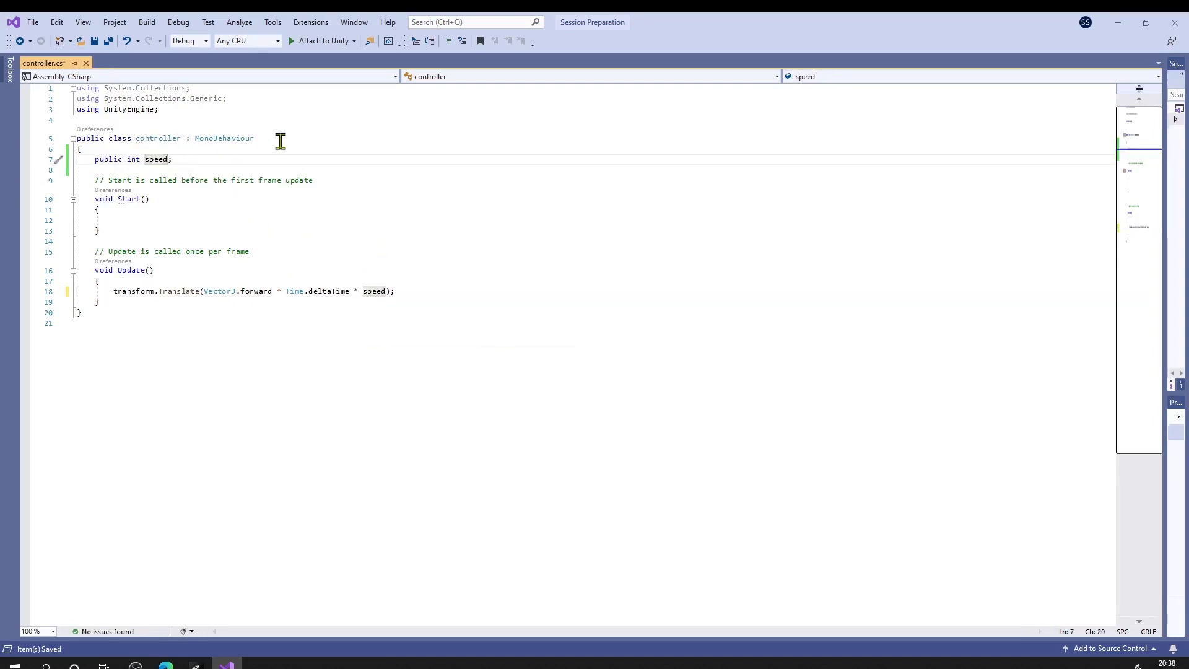
key("Right")
type("= 20")
key("ctrl+s")
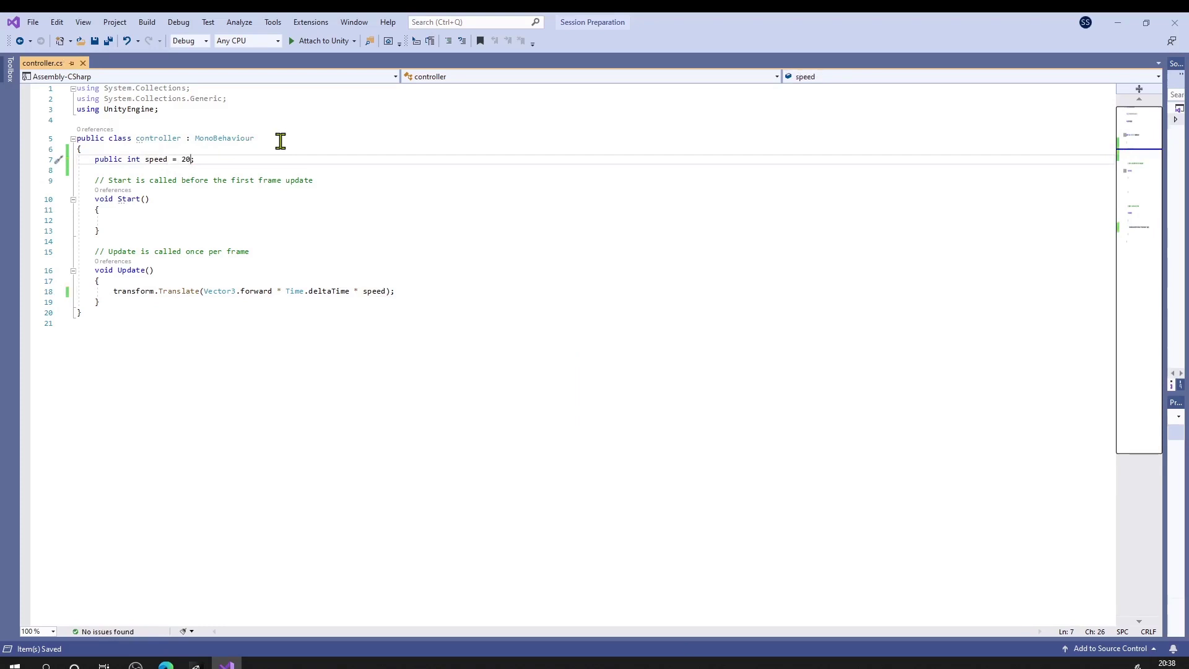
left_click(97, 160)
left_click_drag(97, 159, 124, 164)
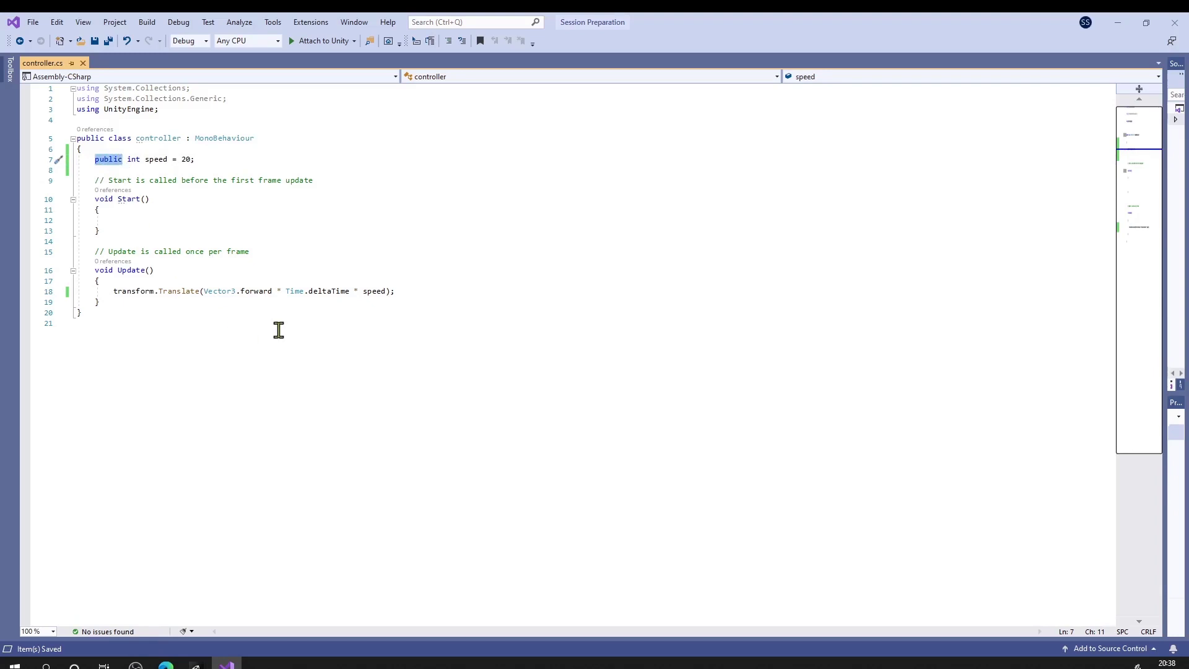
Step: Return to Unity and set the Speed of the firetruck's Controller component to 22
left_click(196, 664)
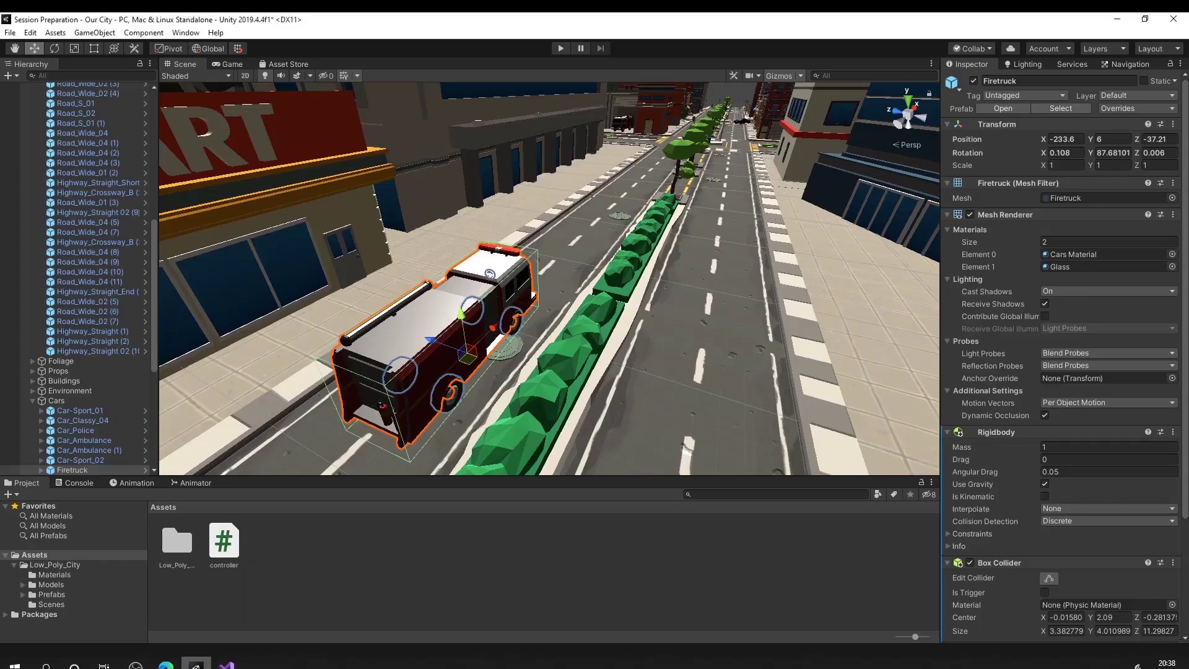
scroll(1028, 443, "down", 3)
scroll(1032, 441, "down", 2)
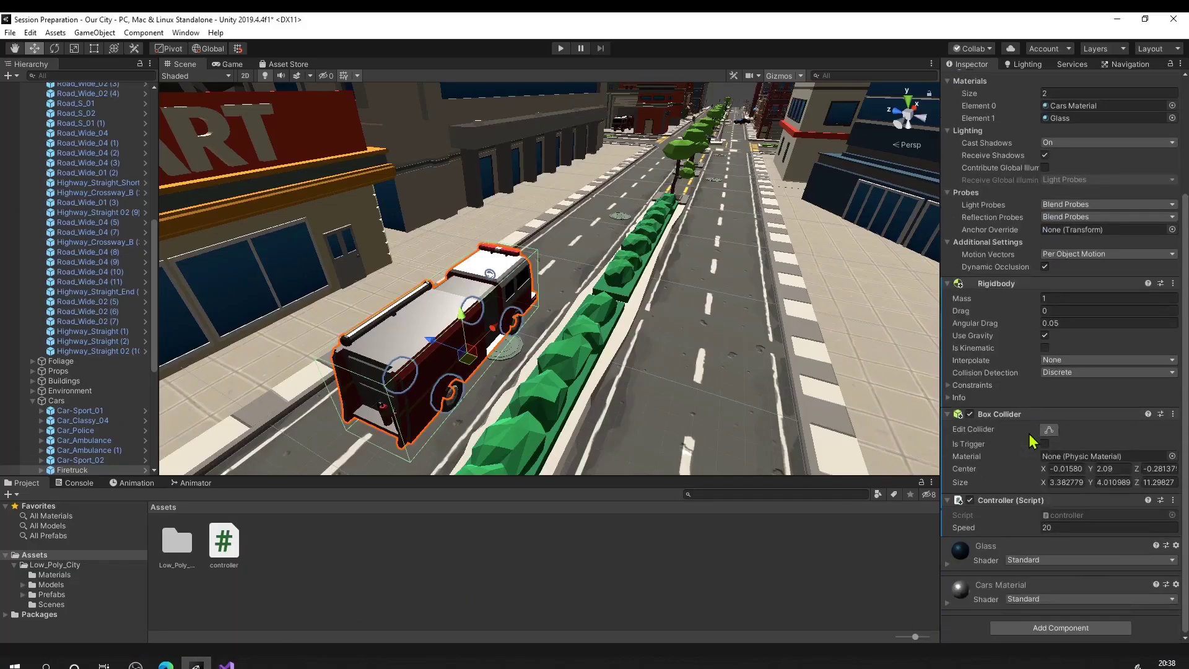
left_click(1045, 528)
left_click_drag(1041, 534, 1042, 538)
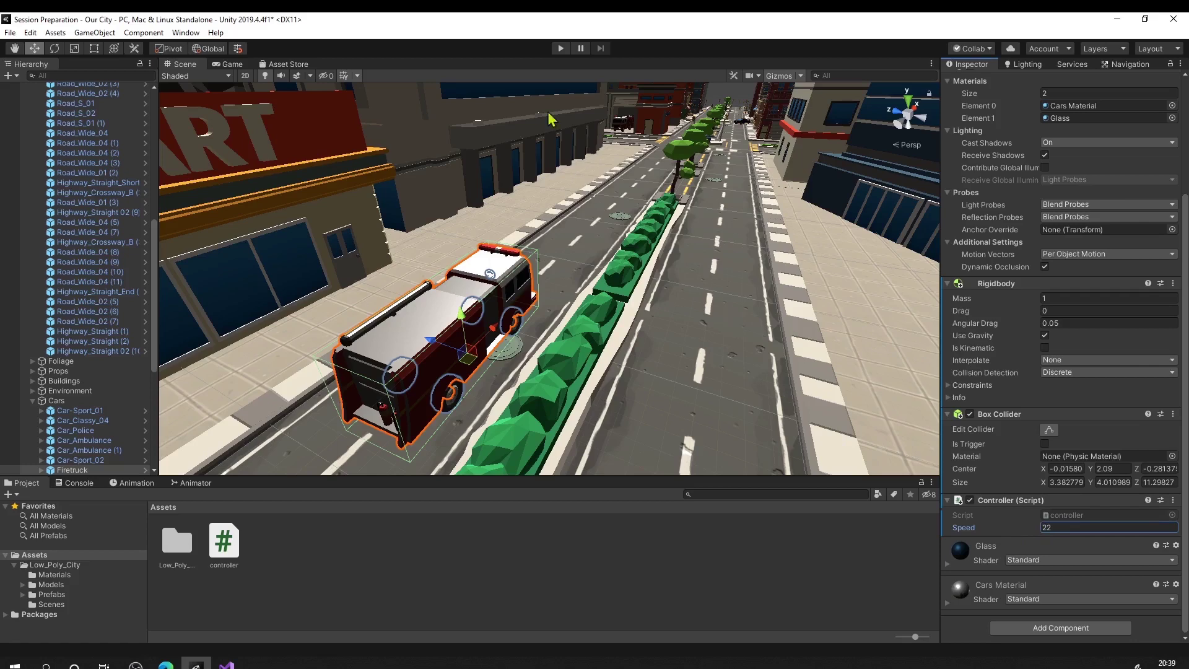
Step: Test the firetruck in a play run, varying its Controller Speed into negative values and back, and stop the run
left_click(560, 49)
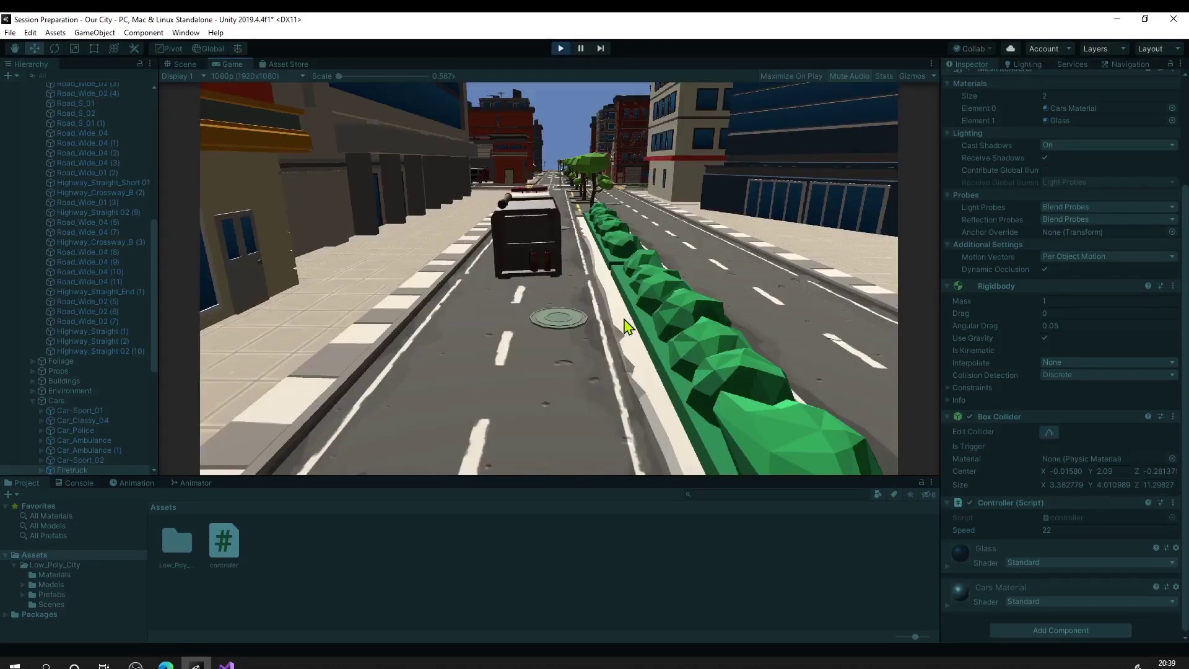
left_click_drag(1040, 531, 1036, 531)
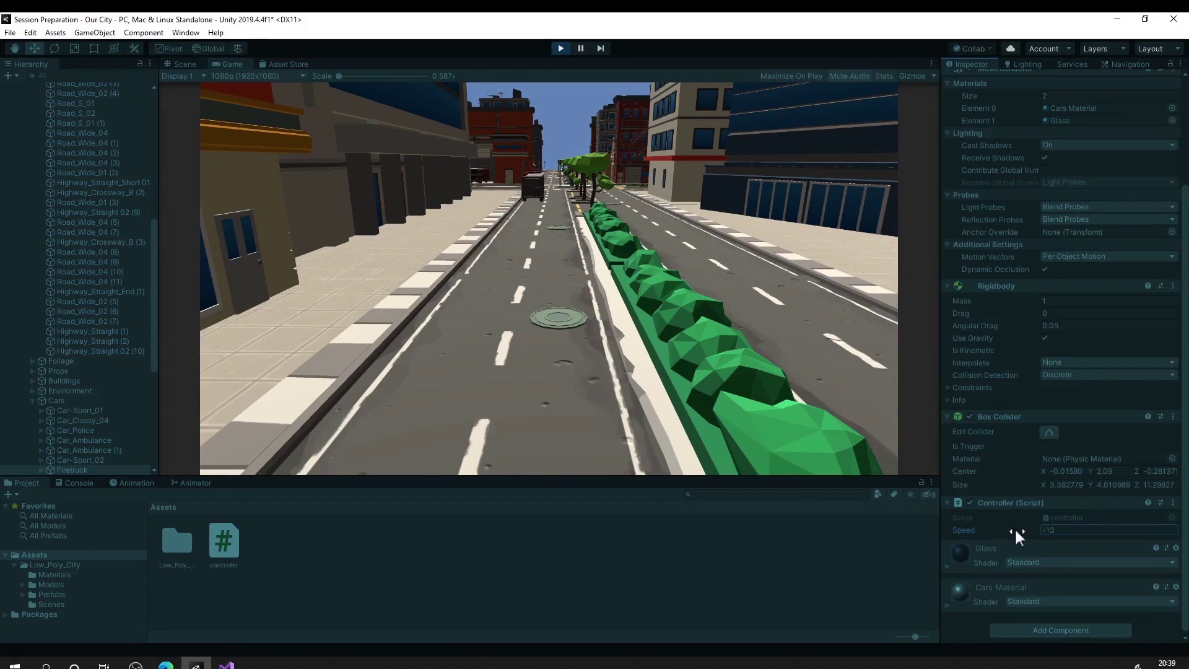
mouse_move(1016, 528)
left_mouse_down()
mouse_move(1002, 529)
mouse_move(1034, 529)
left_mouse_up()
left_click_drag(1019, 528, 1014, 528)
left_click(561, 48)
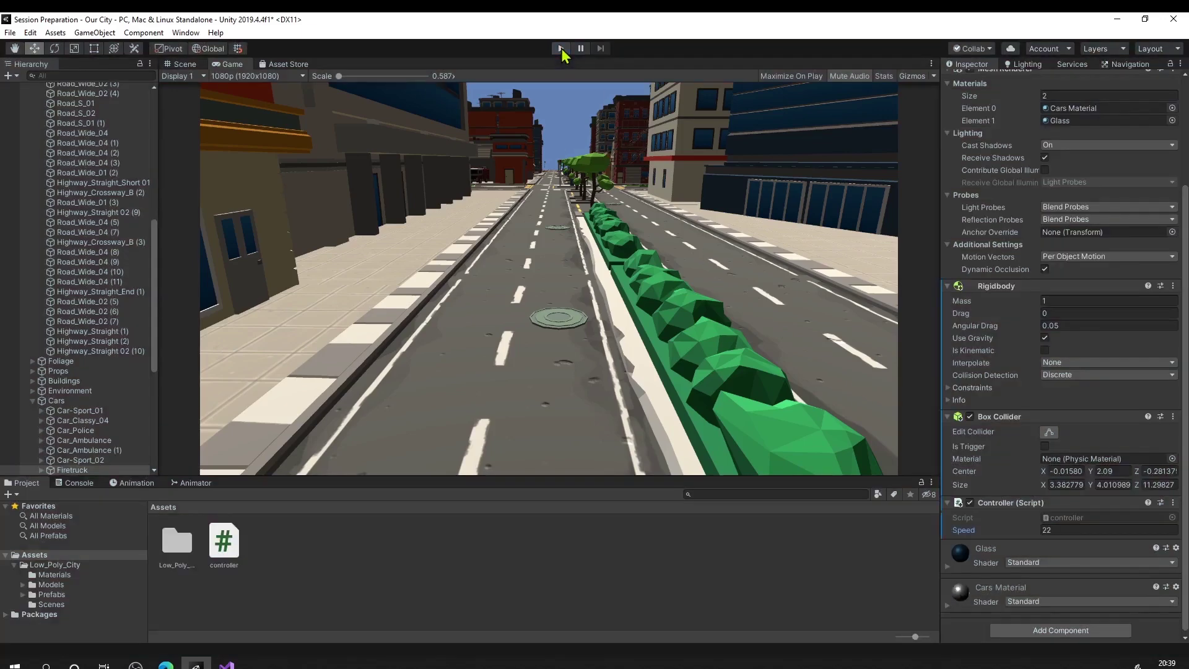
Step: Examine the firetruck on the road from above, check the Translate line in the controller script and return to Unity
left_click_drag(727, 326, 660, 303, "alt")
key("a")
key("s")
right_click_drag(660, 303, 521, 391)
key("d")
key("w")
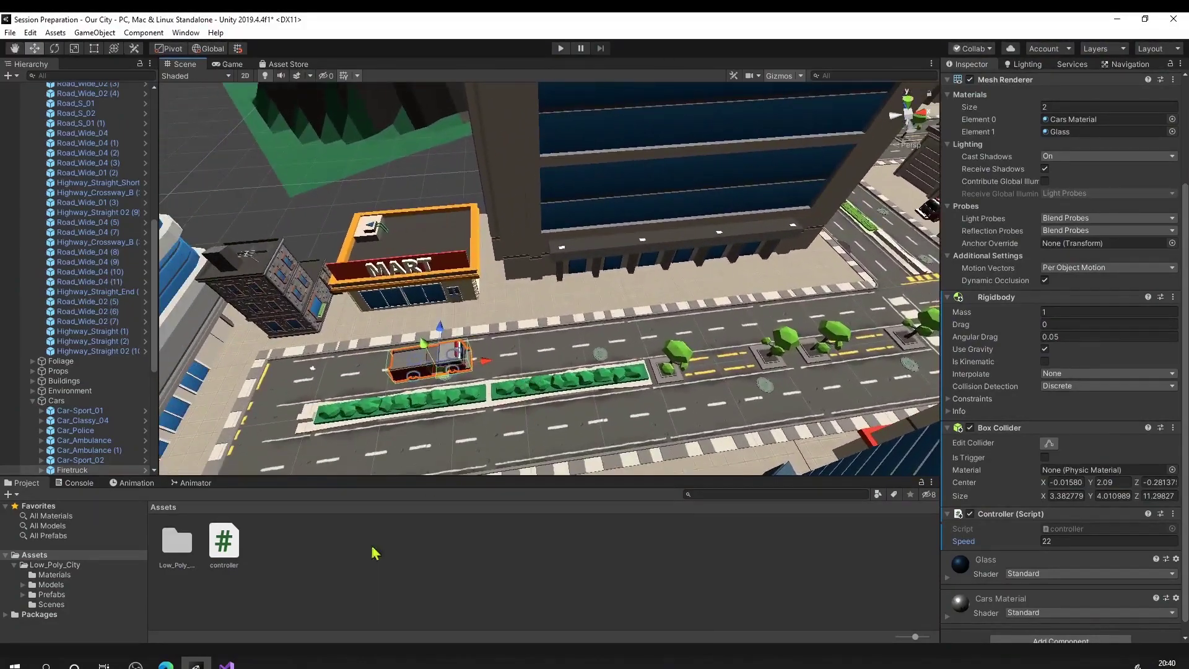
left_click(227, 665)
left_click(411, 291)
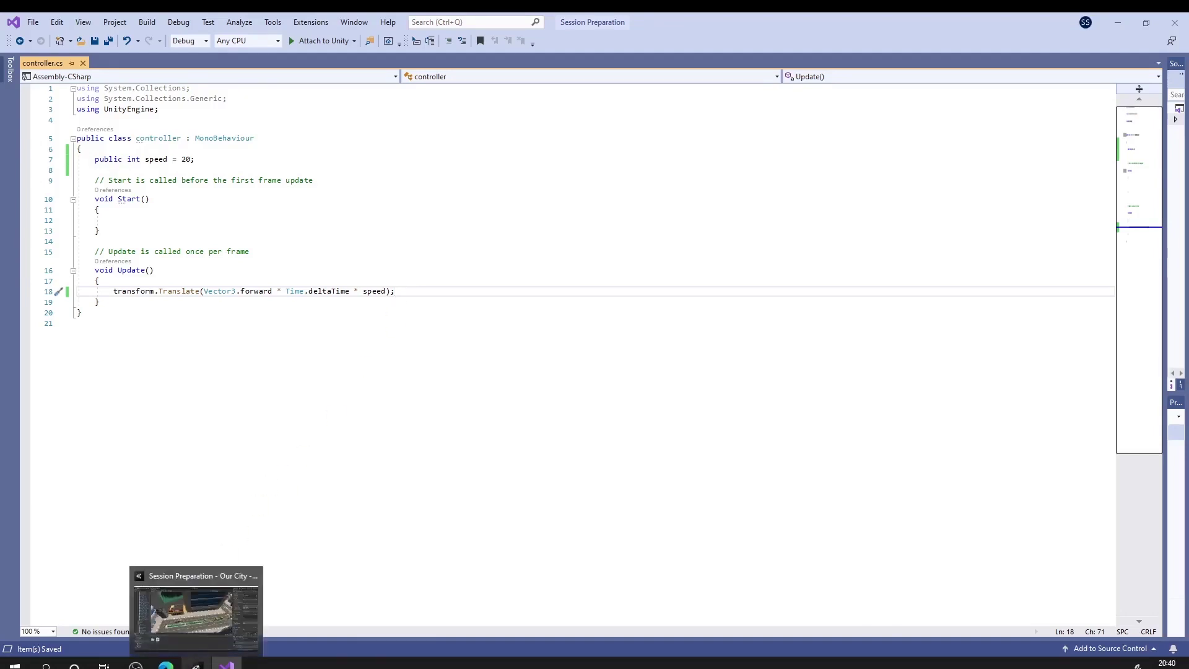
left_click(196, 664)
Step: Collapse the Roads group in the hierarchy, deselect the firetruck and save the Our City scene
right_click_drag(389, 370, 323, 366)
scroll(56, 322, "up", 5)
scroll(56, 322, "up", 5)
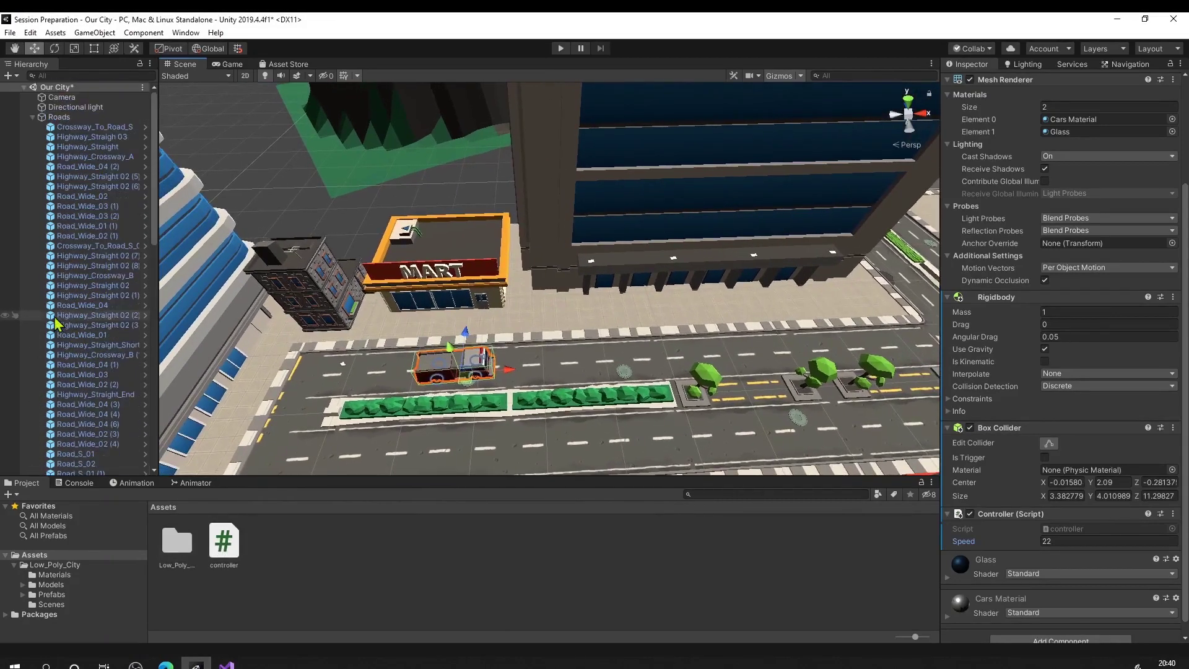
left_click(33, 117)
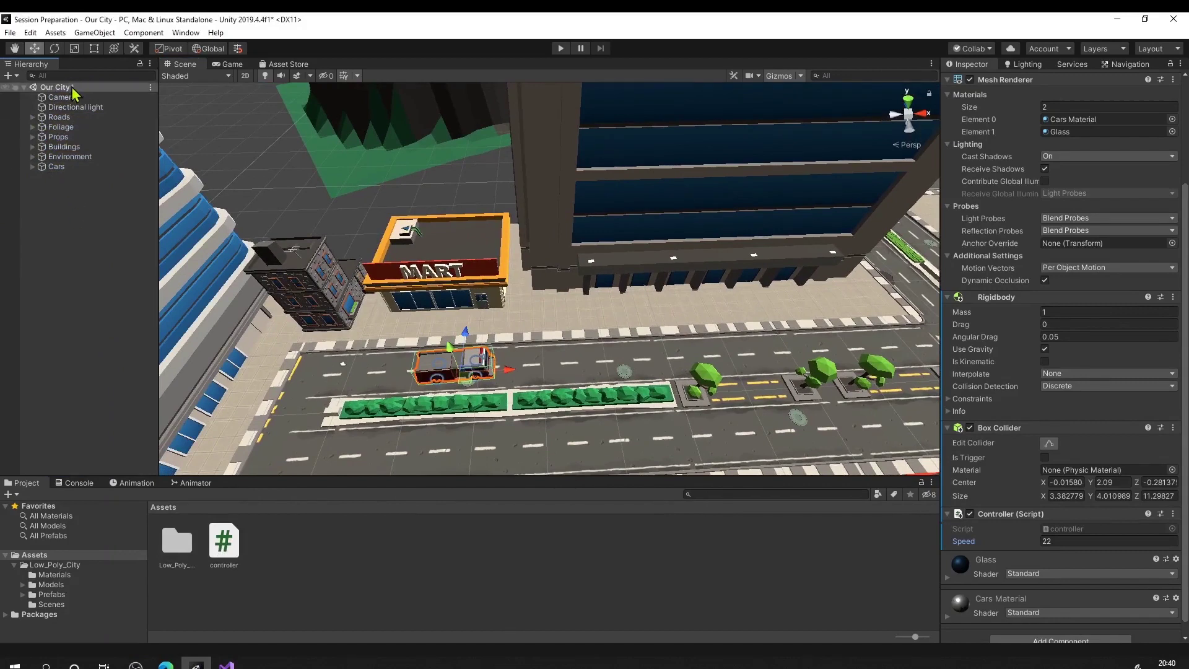
left_click(87, 260)
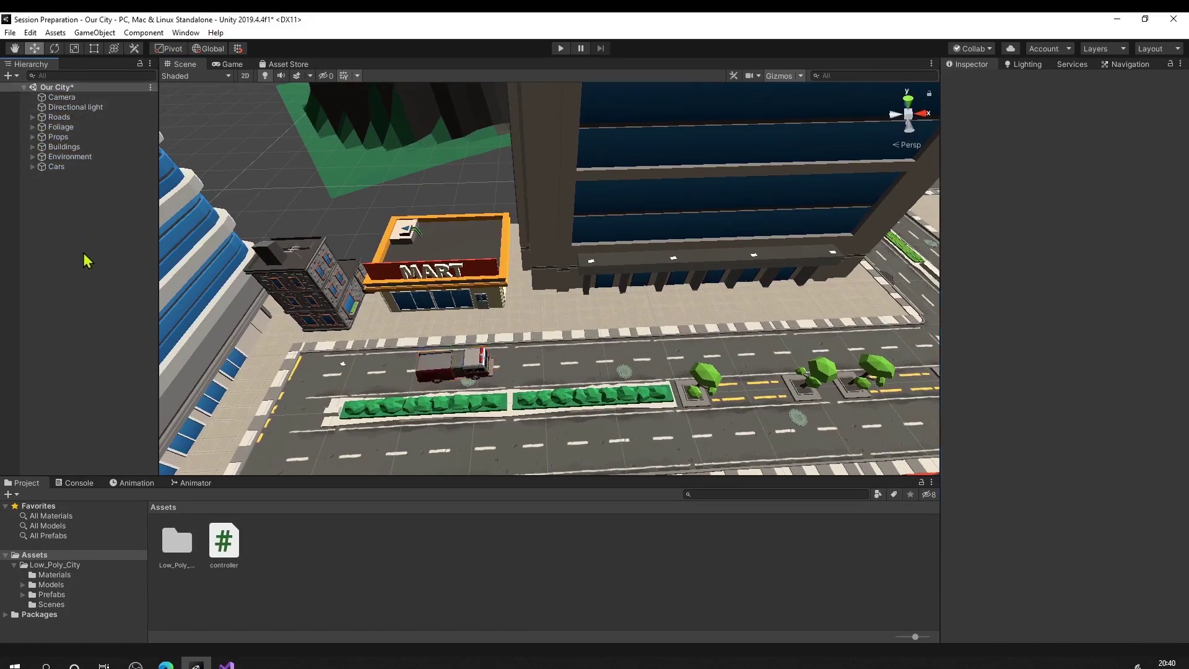
key("ctrl+s")
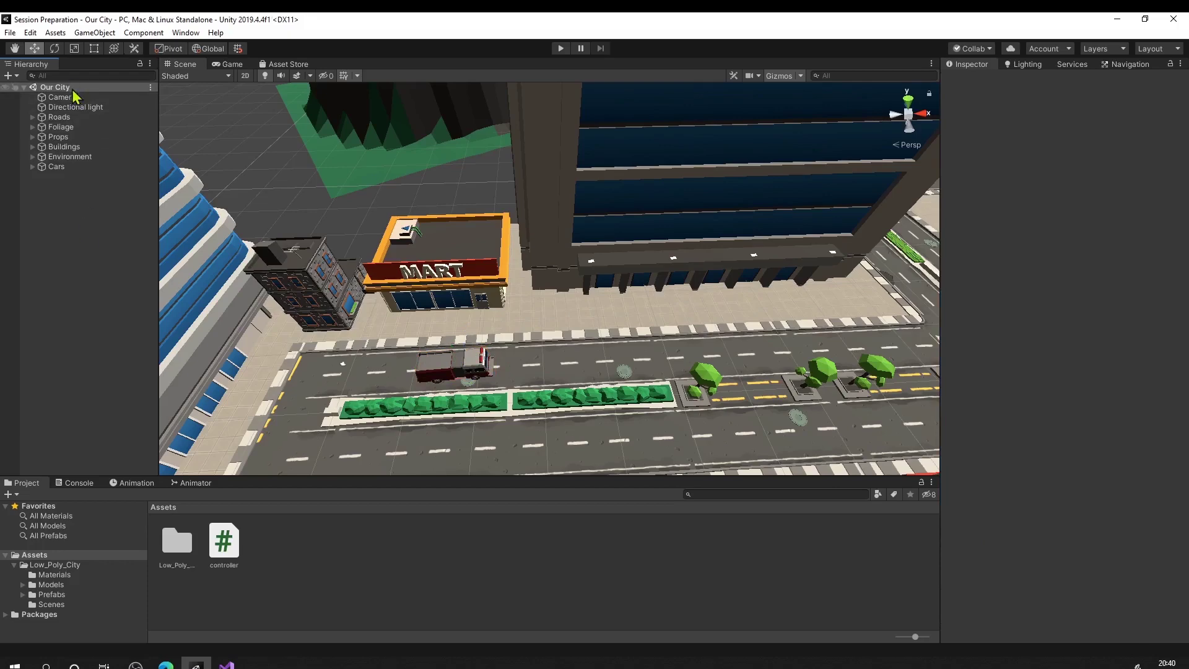
Step: Examine the firetruck and its road in the Scene view and compare them with the Game view
left_click_drag(524, 322, 810, 300, "alt")
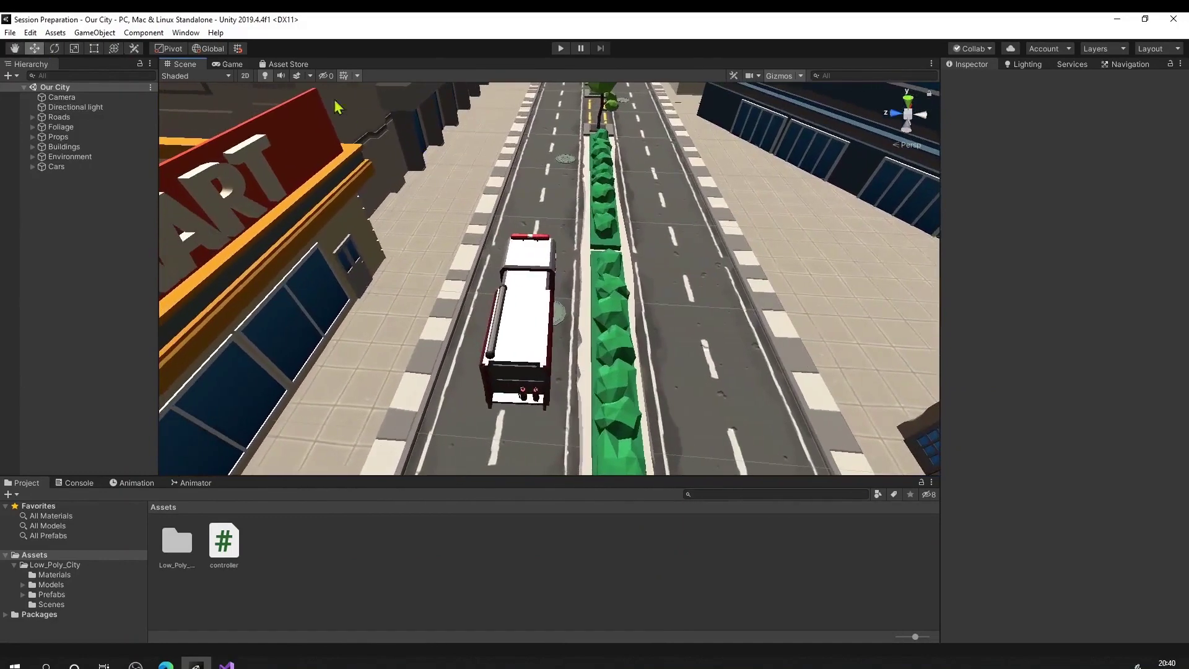
left_click(234, 64)
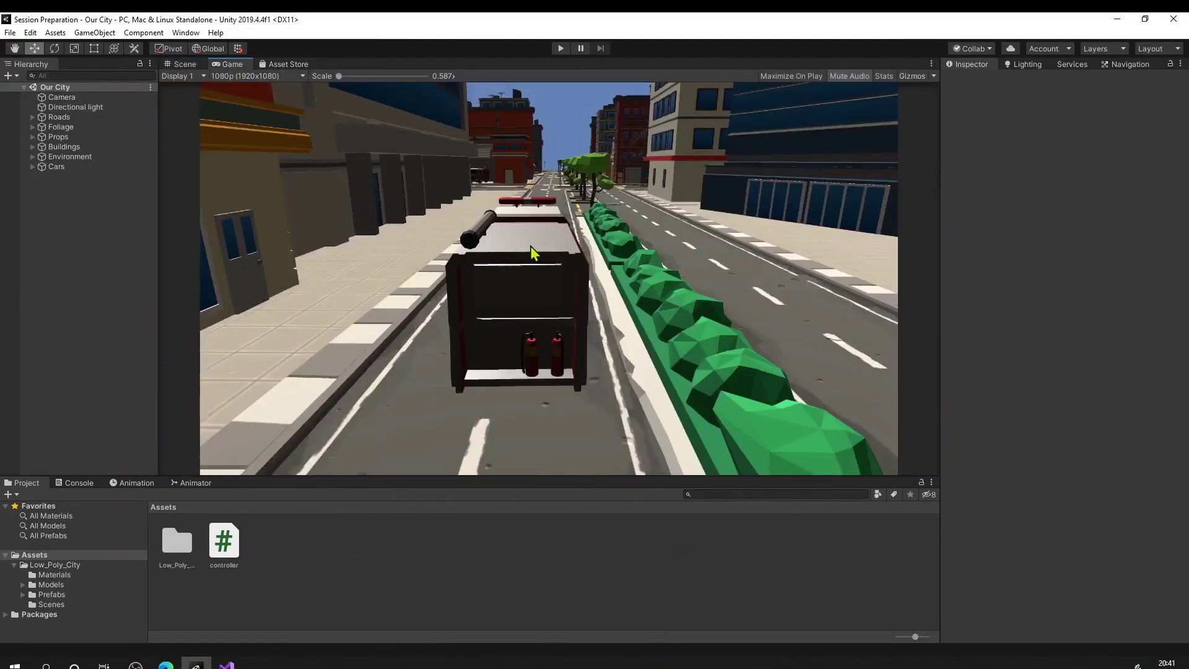
left_click(184, 64)
left_click_drag(559, 213, 492, 226, "alt")
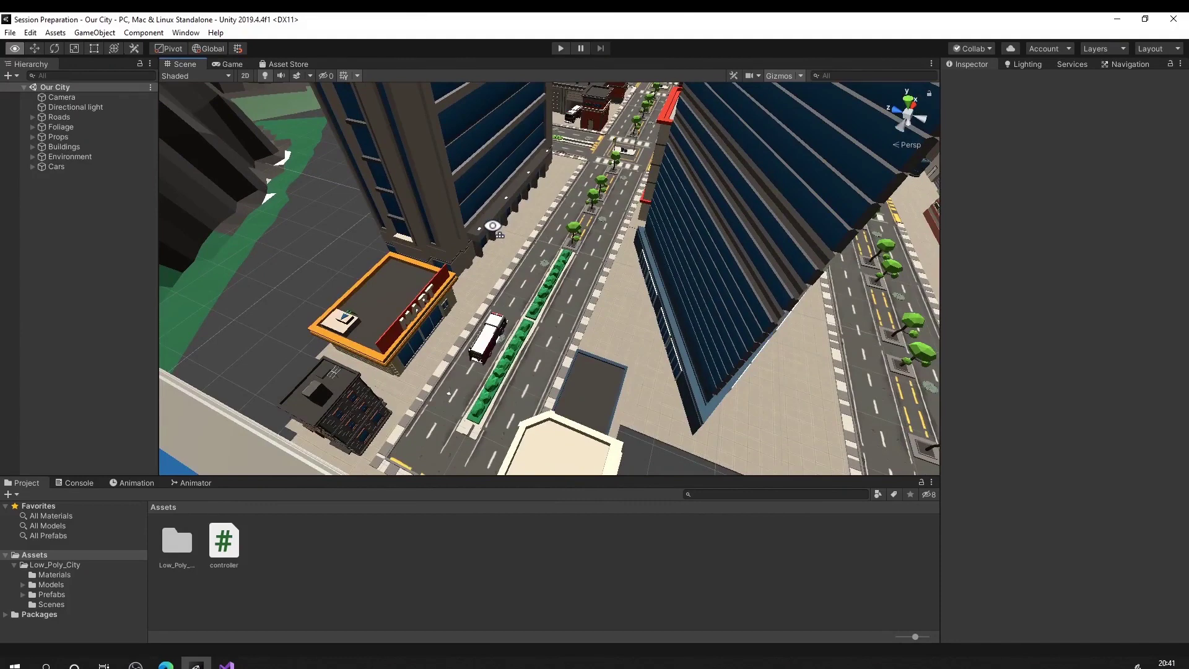
left_click_drag(492, 226, 487, 219, "alt")
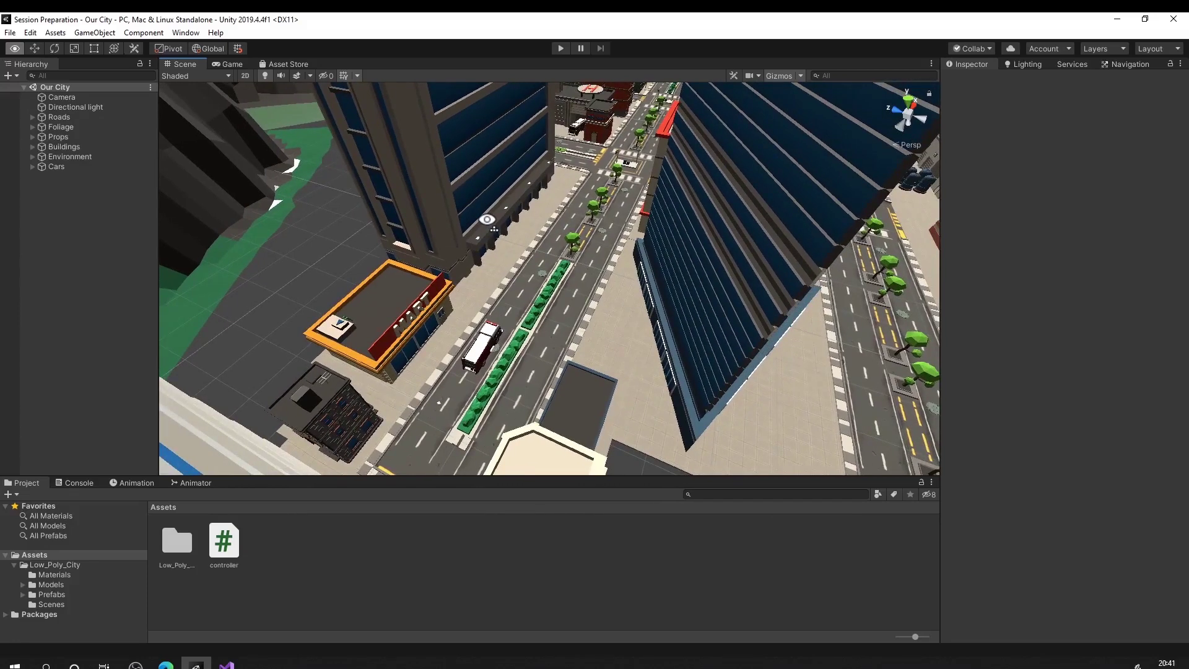
left_click_drag(487, 219, 481, 213, "alt")
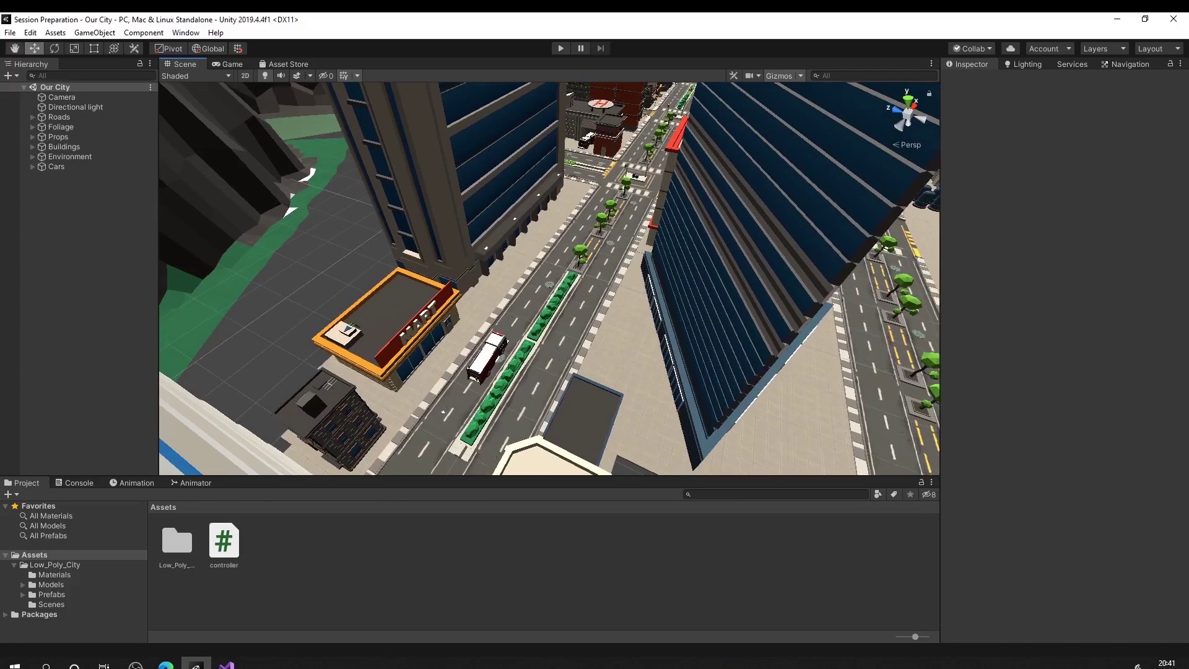
key("alt+Tab")
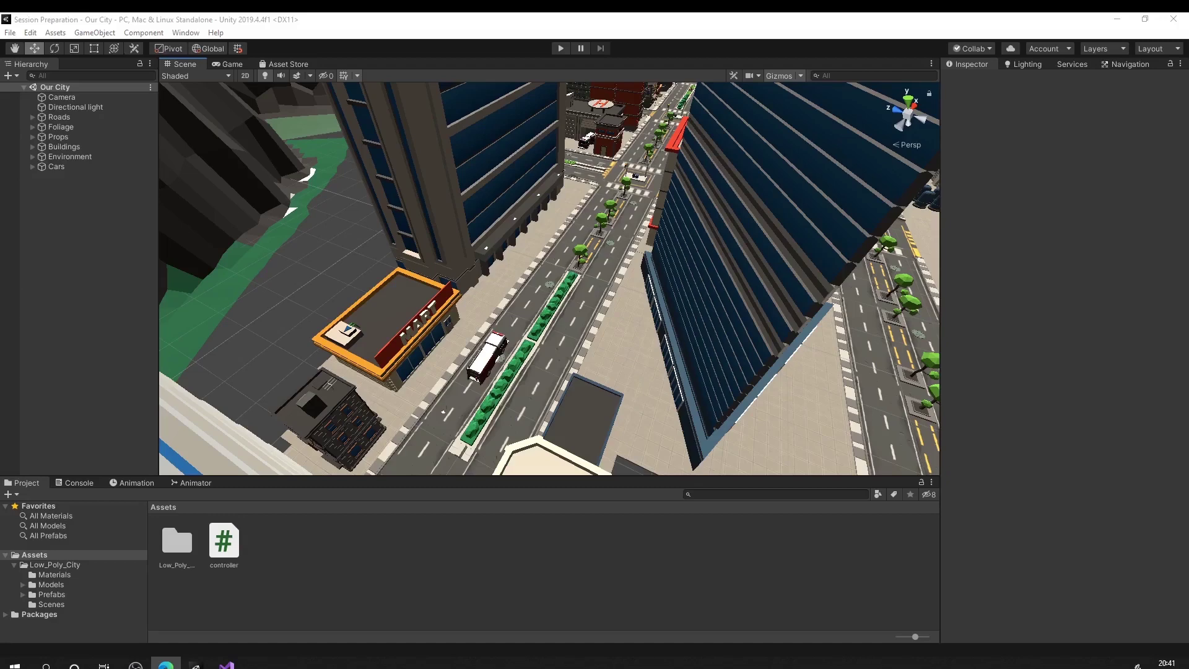
key("a")
right_click_drag(564, 329, 625, 305)
key("w")
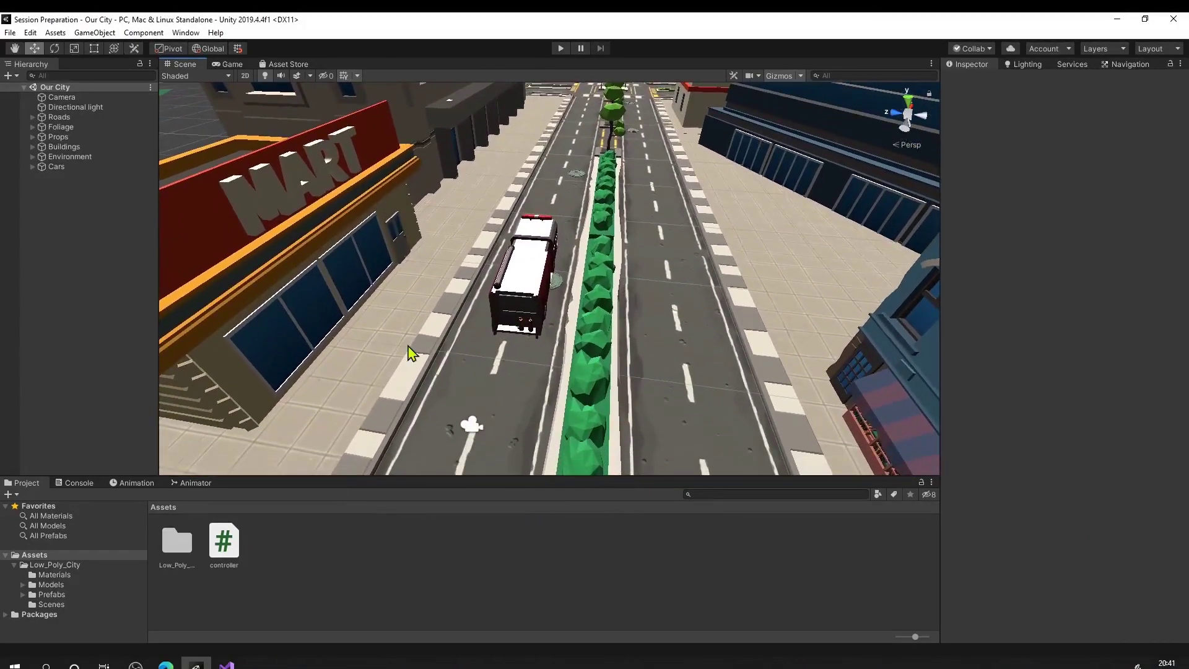
Step: Create a new script named cameraController and add it as a component to the Camera object
left_click(62, 97)
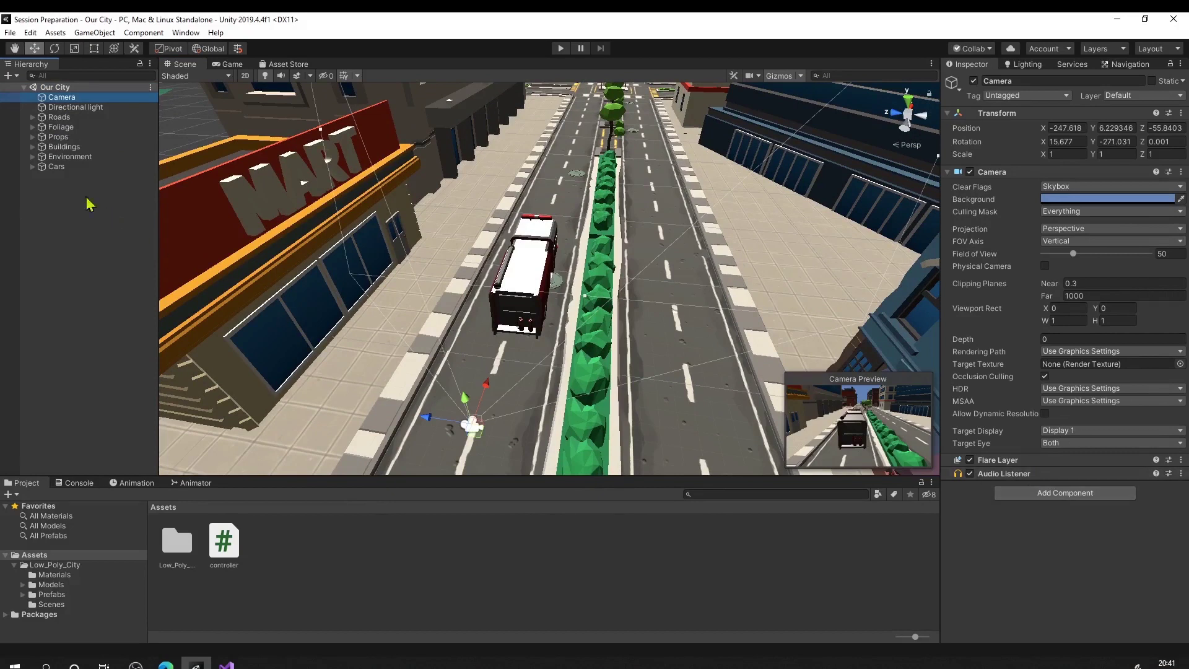
mouse_move(70, 109)
left_mouse_down()
mouse_move(64, 118)
mouse_move(63, 103)
left_mouse_up()
left_click(1028, 493)
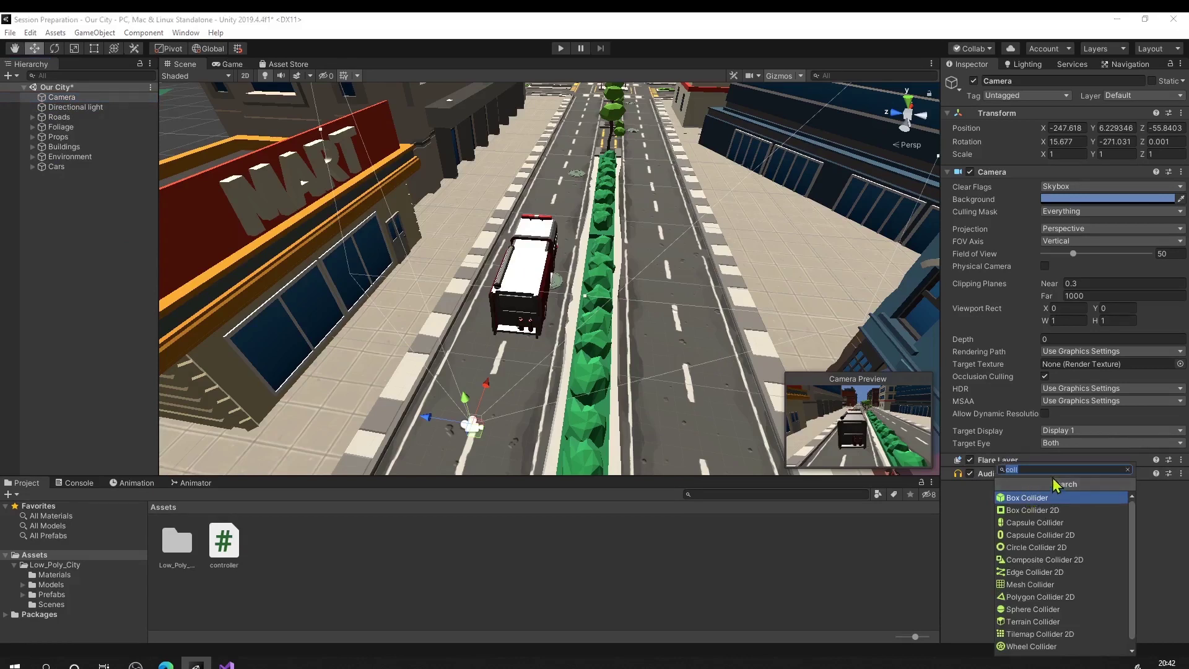
type("camer")
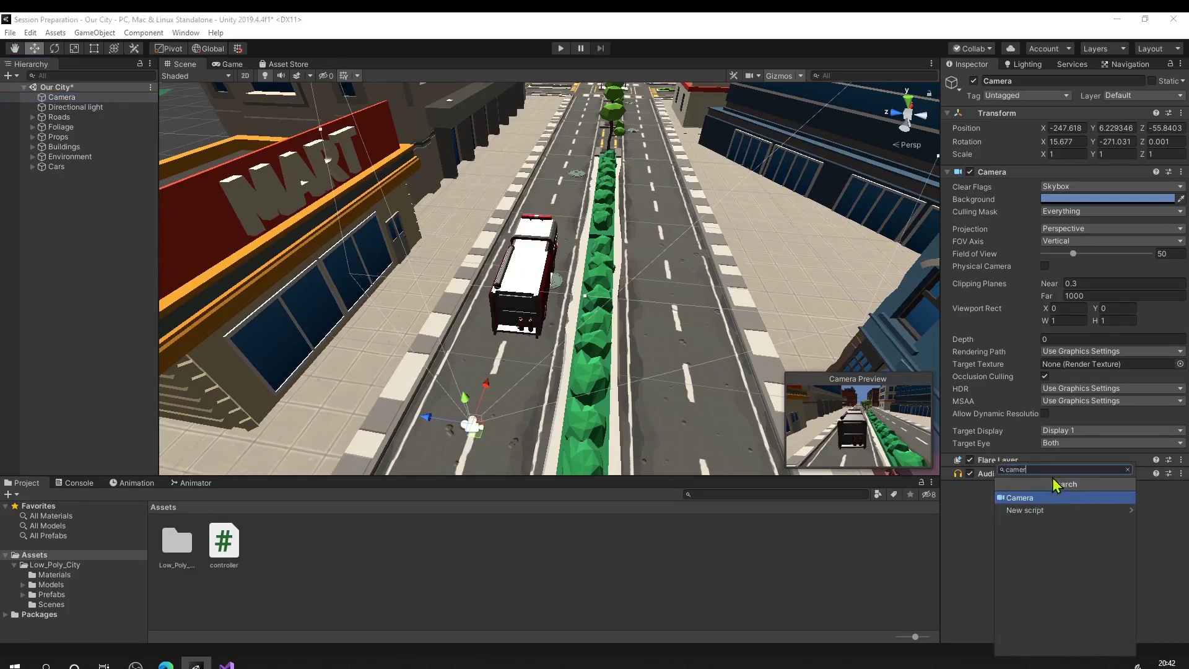
type("aController")
key("Return")
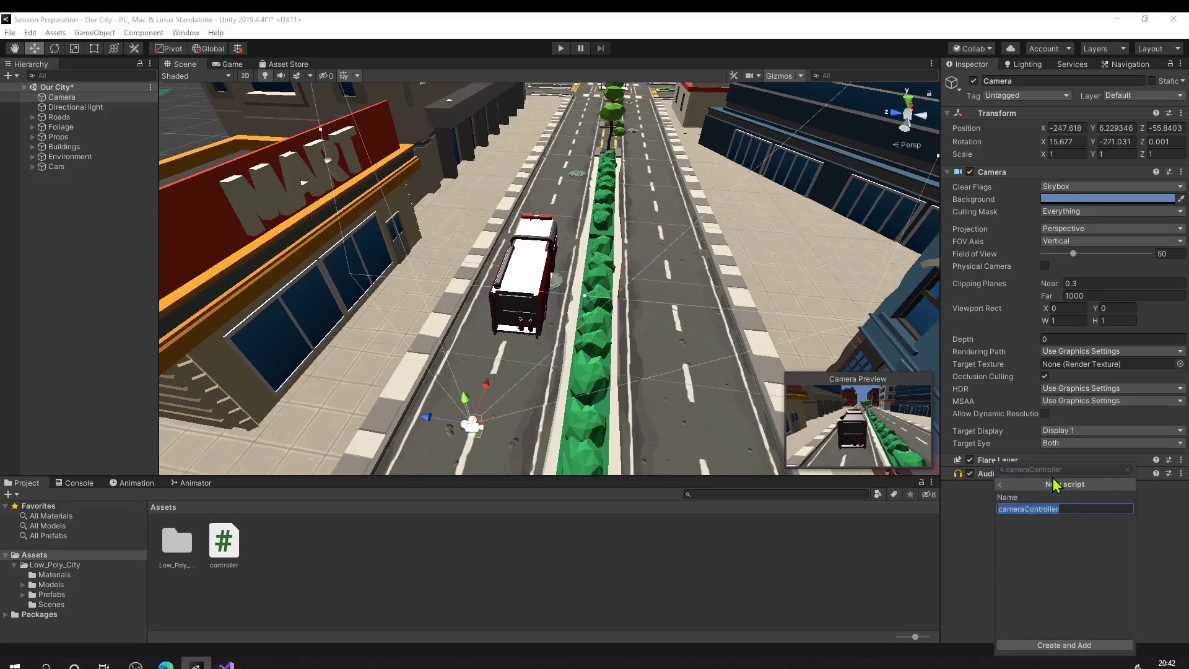
left_click(1073, 646)
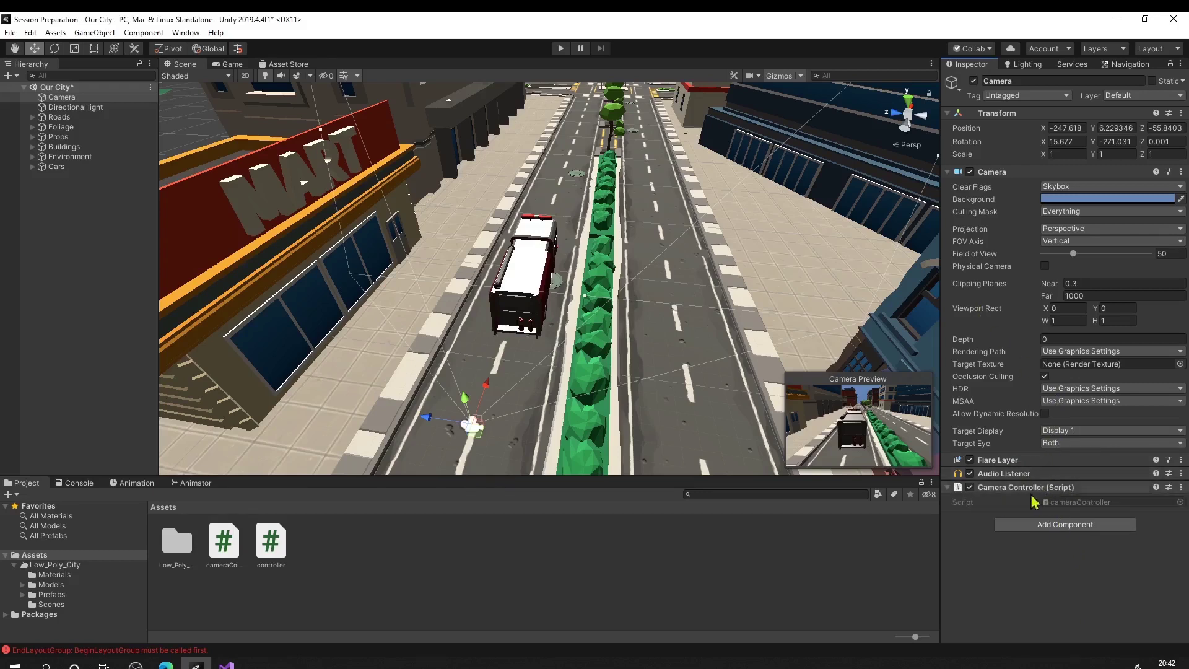
Step: Open the cameraController script in Visual Studio and start a statement with transform.position inside Update()
left_click(1078, 506)
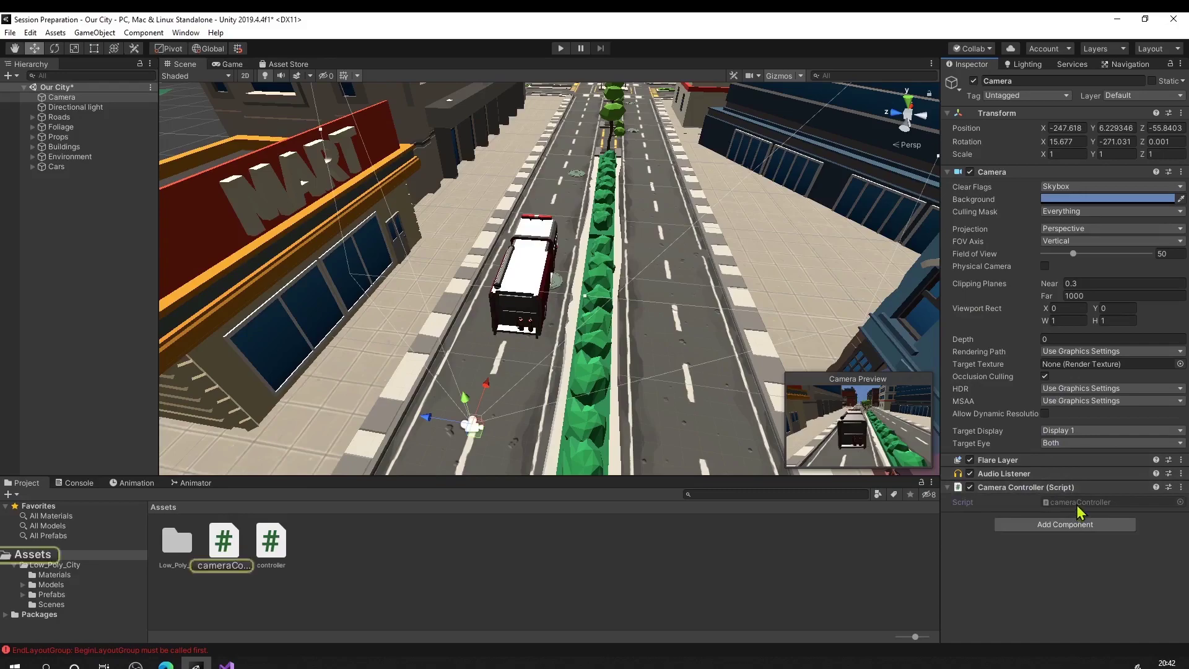
double_click(1079, 509)
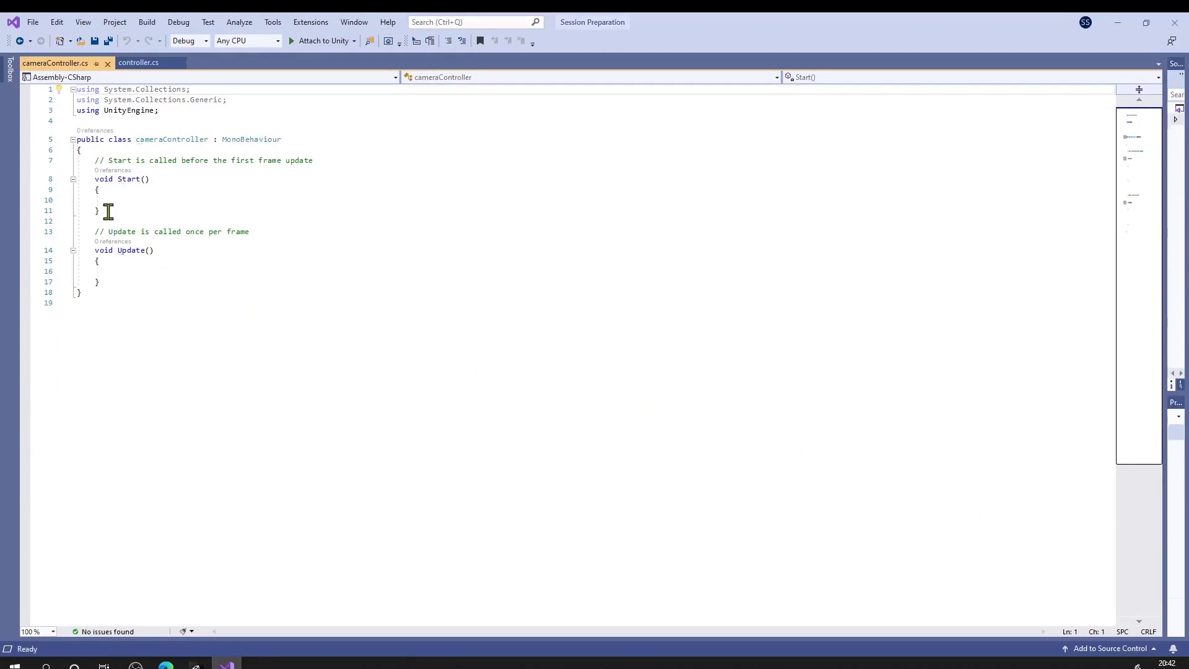
left_click(116, 269)
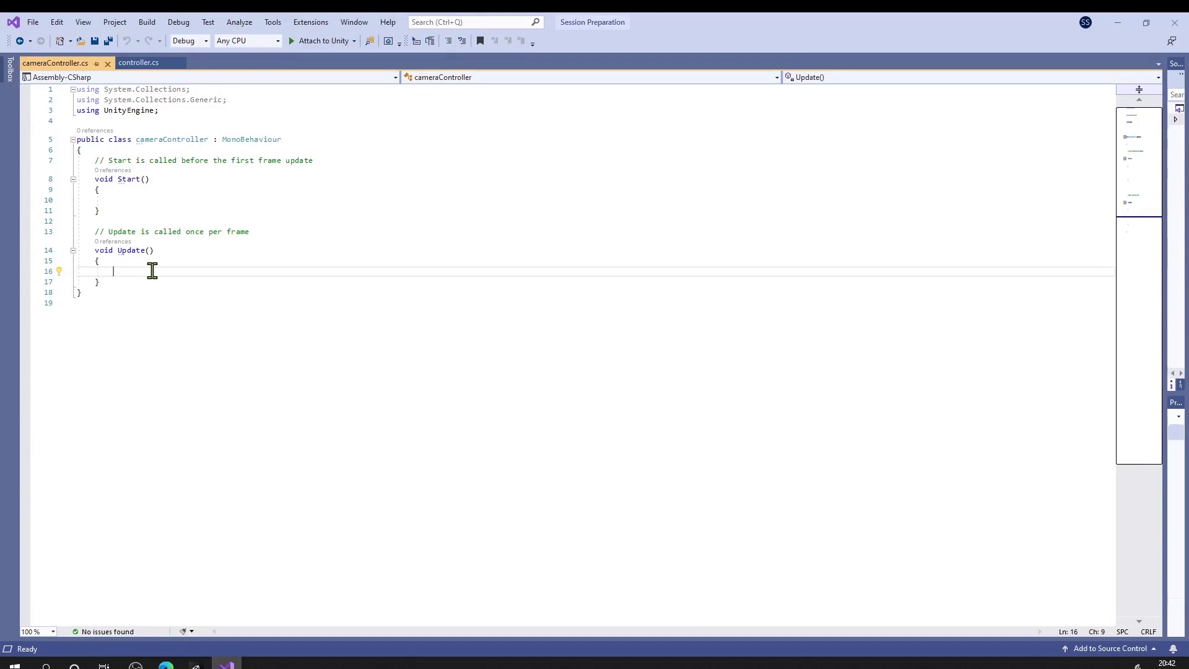
type("trans")
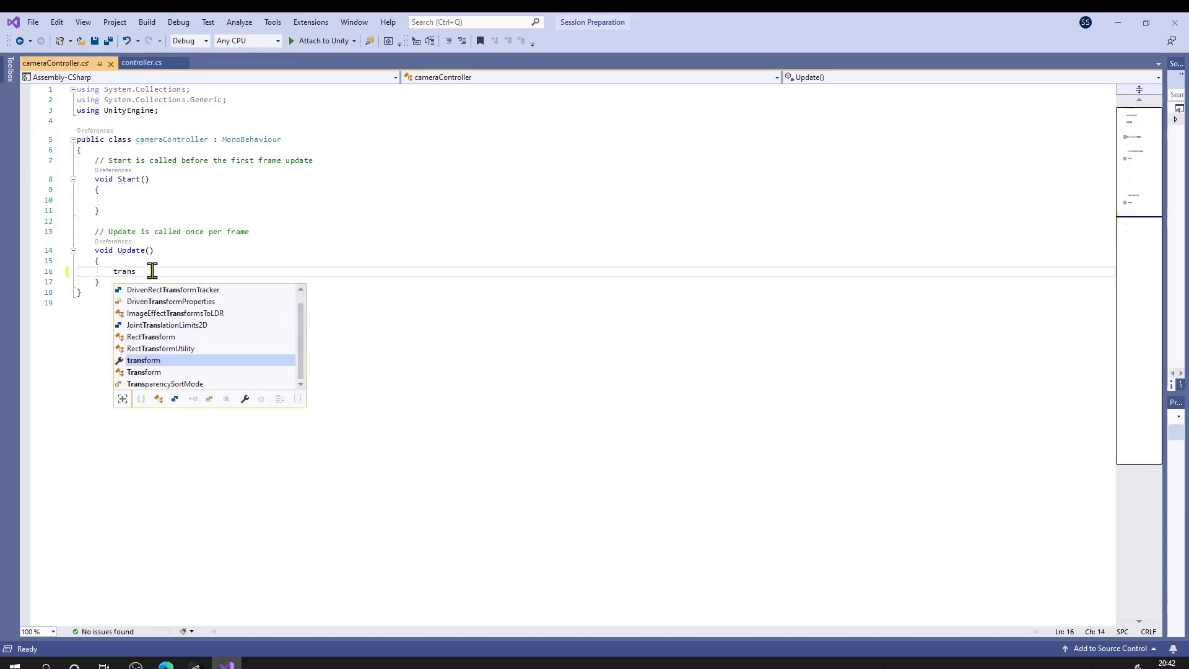
key("Tab")
type(".po")
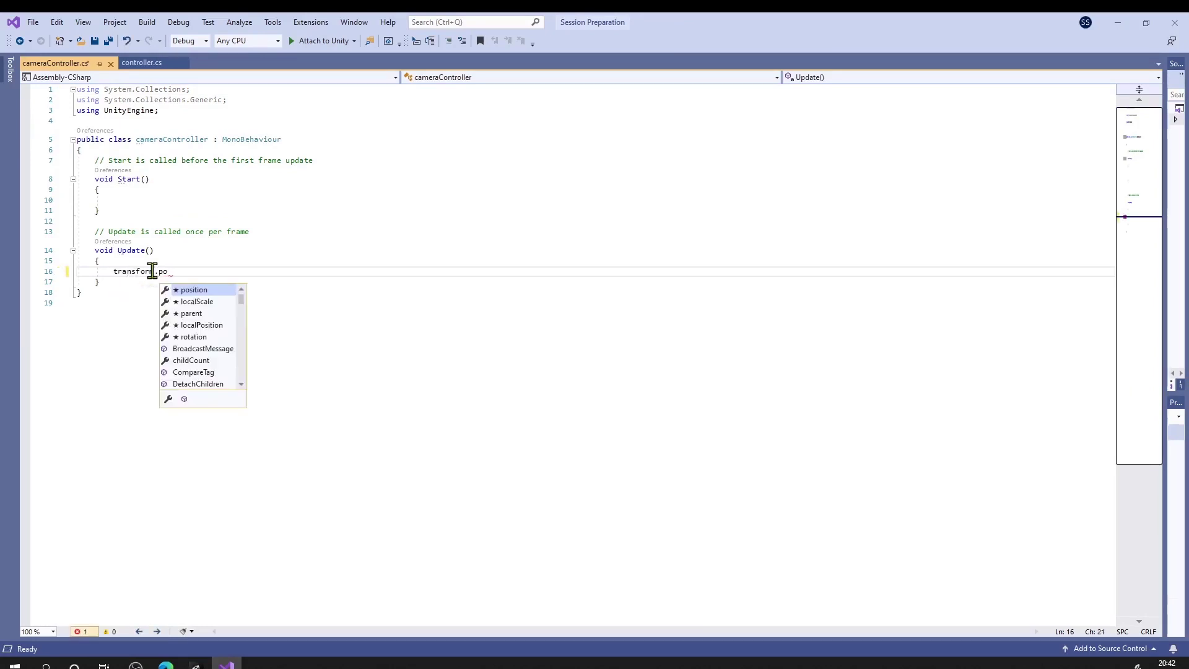
type("si")
key("Tab")
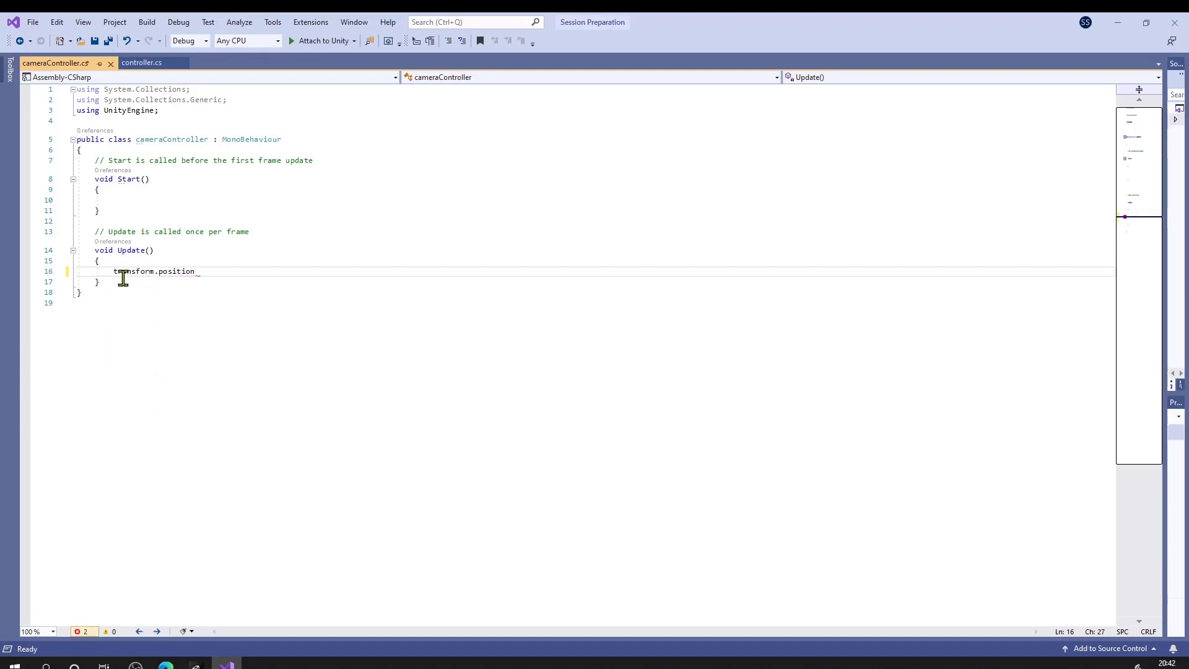
Step: Check the Camera's Position in Unity, add an equals sign after transform.position in Update(), and begin a public GameObject declaration above Start()
left_click(196, 662)
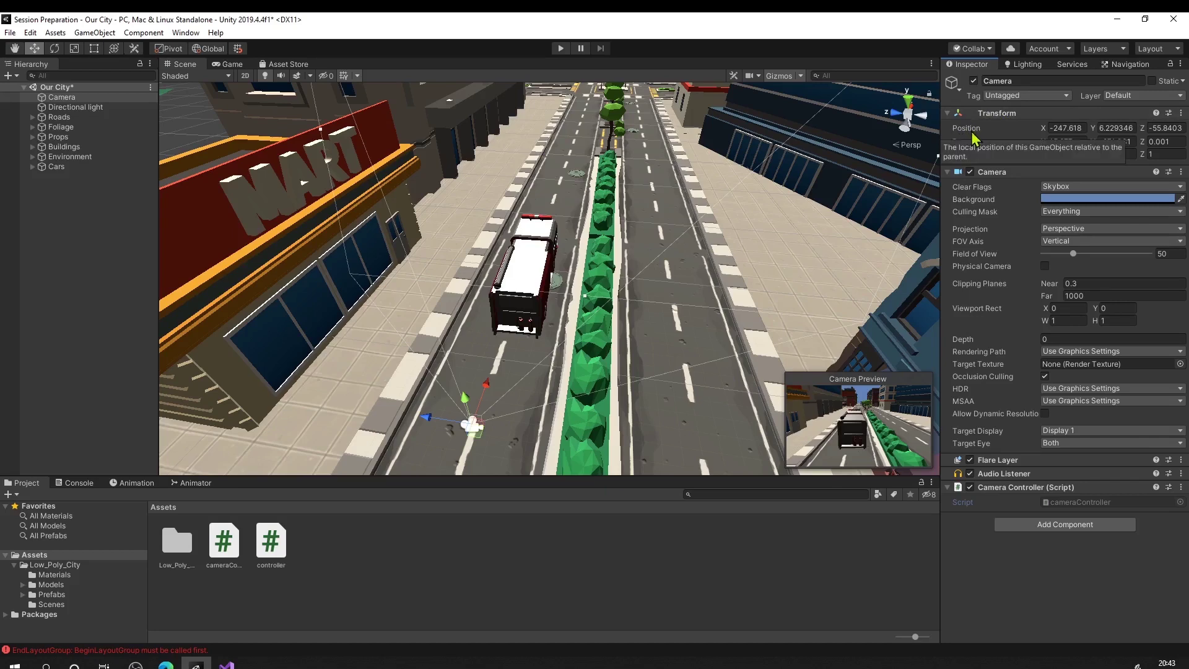
left_click(226, 664)
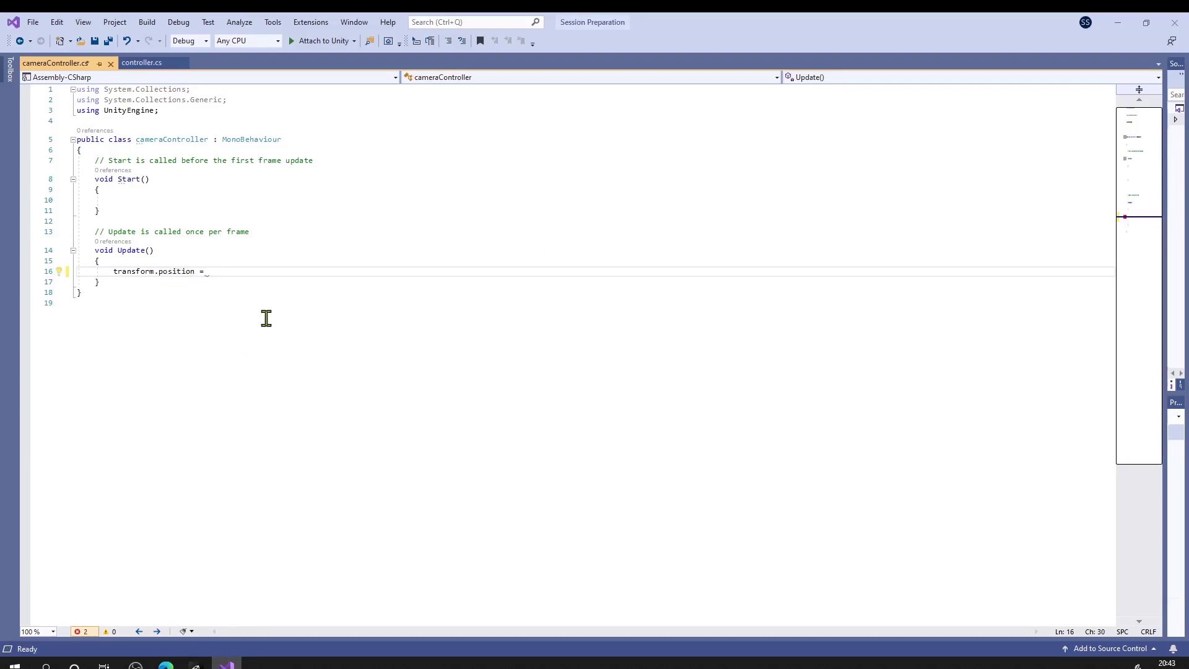
left_click(145, 149)
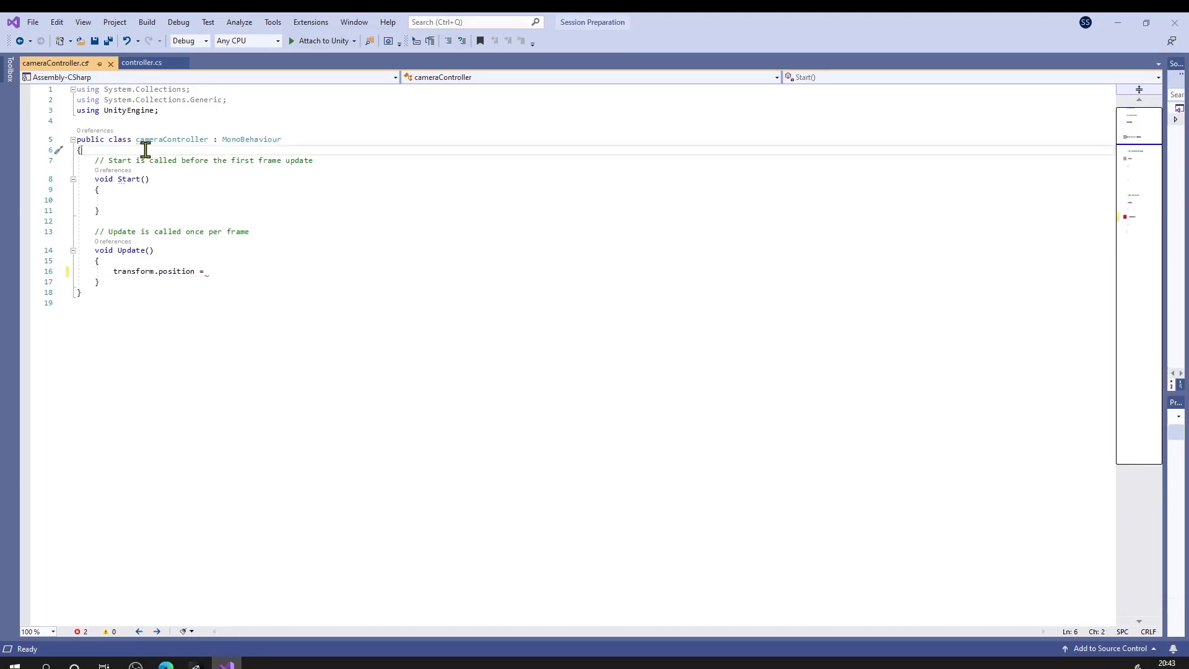
key("Return")
key("Return")
key("Up")
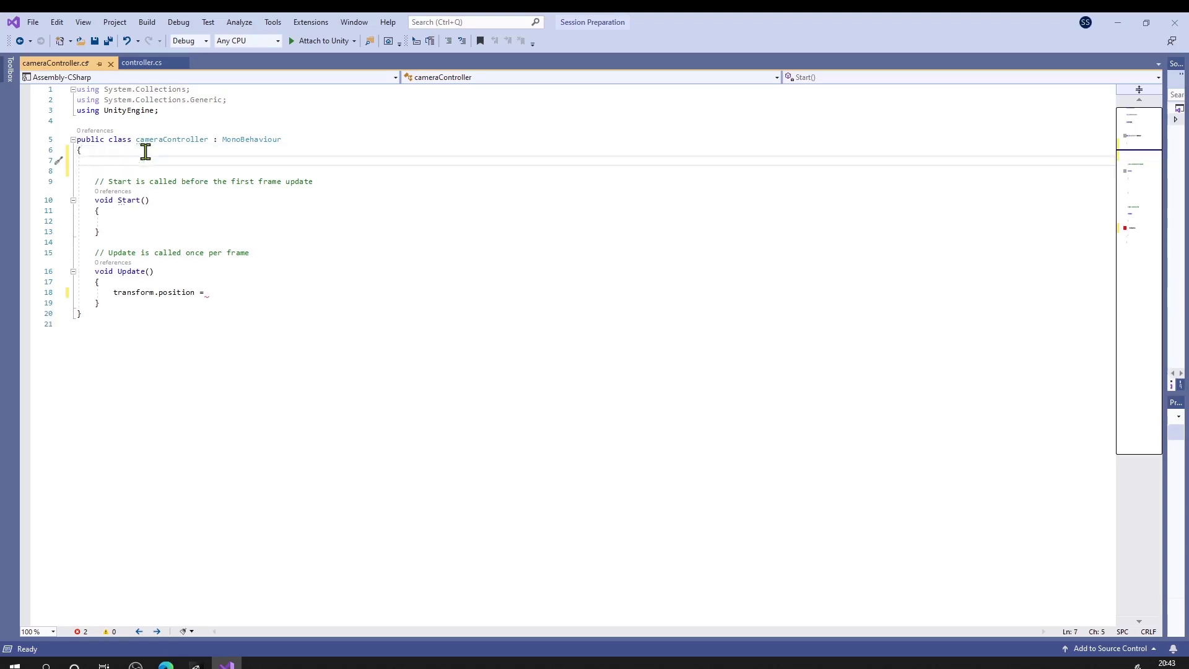
type("public GameObject")
Step: Review the Camera object in the Unity hierarchy and complete the public GameObject declaration in the script with the variable name player
left_click(196, 664)
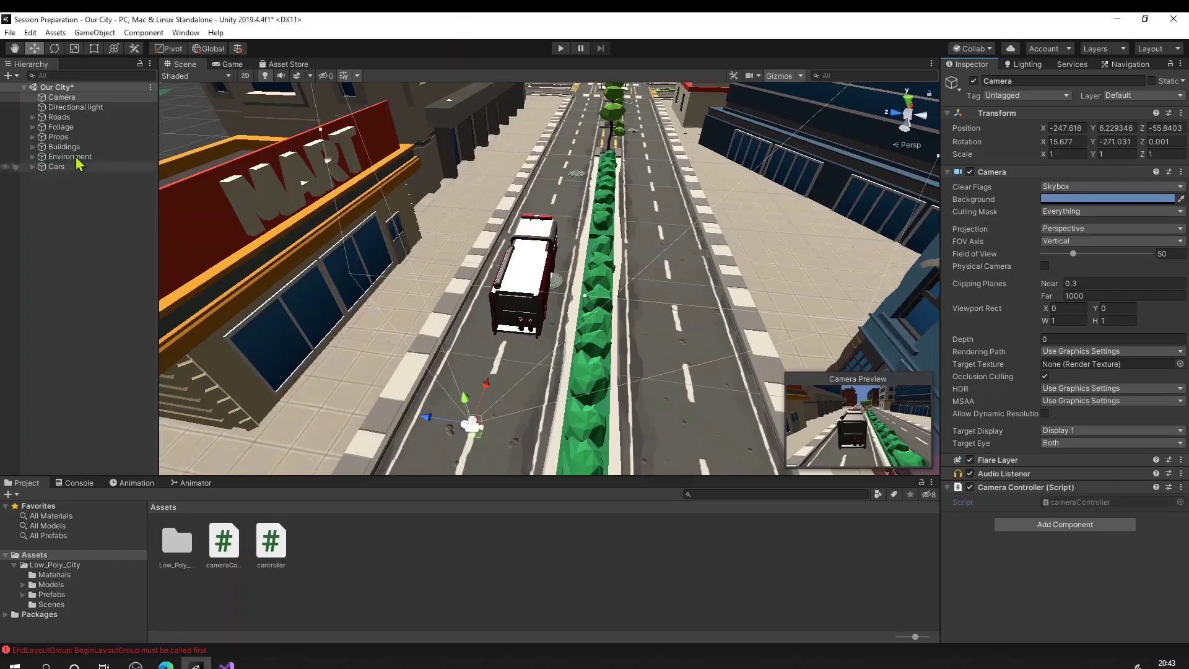
left_click(72, 108)
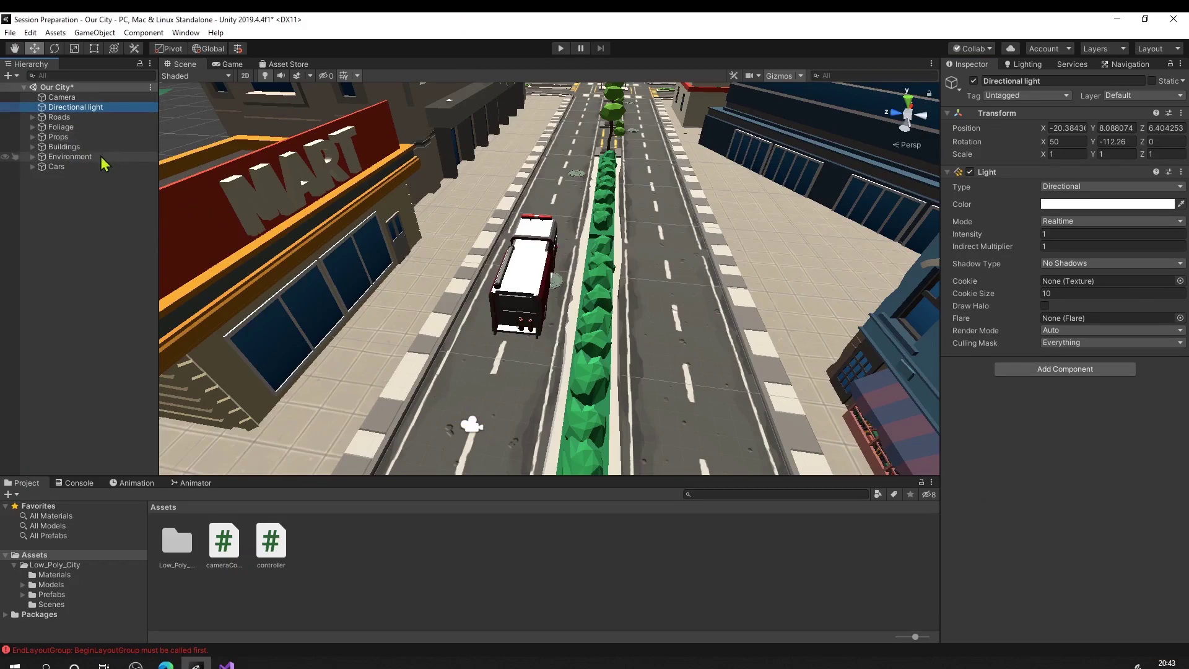
left_click(74, 98)
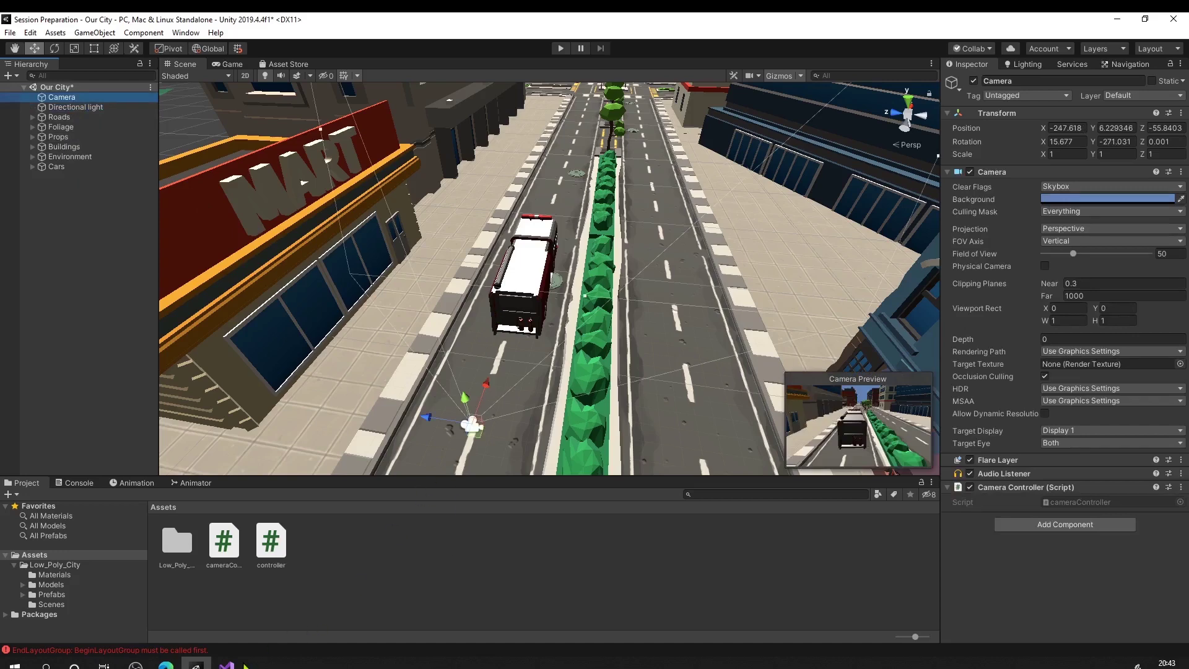
left_click(227, 664)
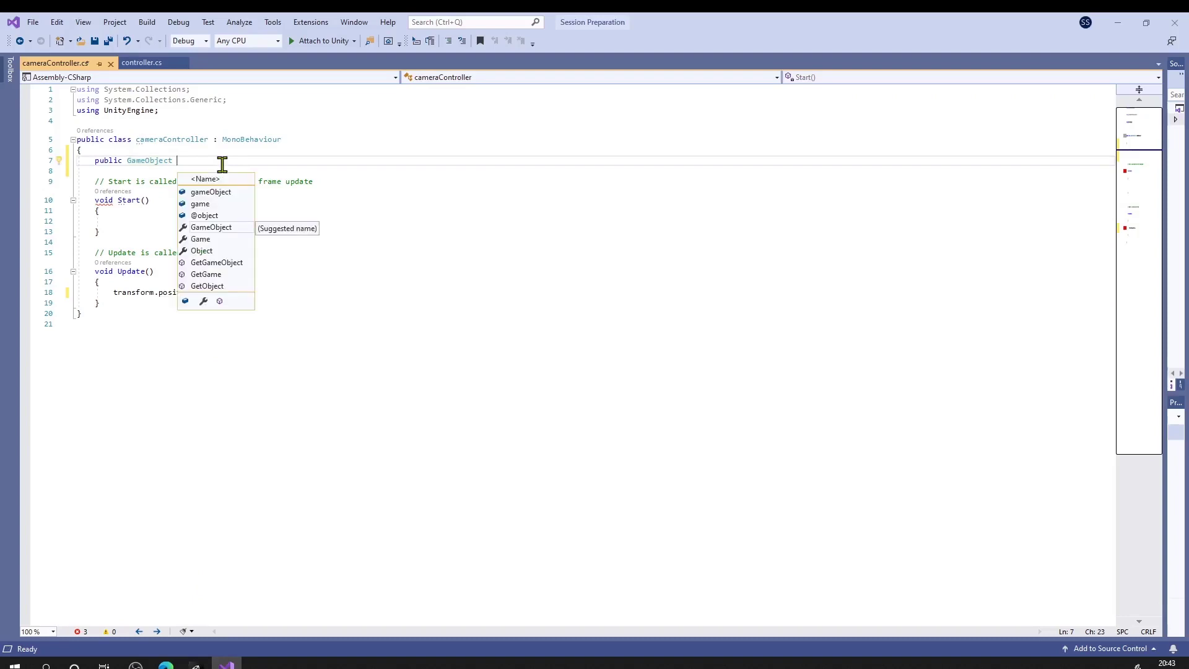
type("pla")
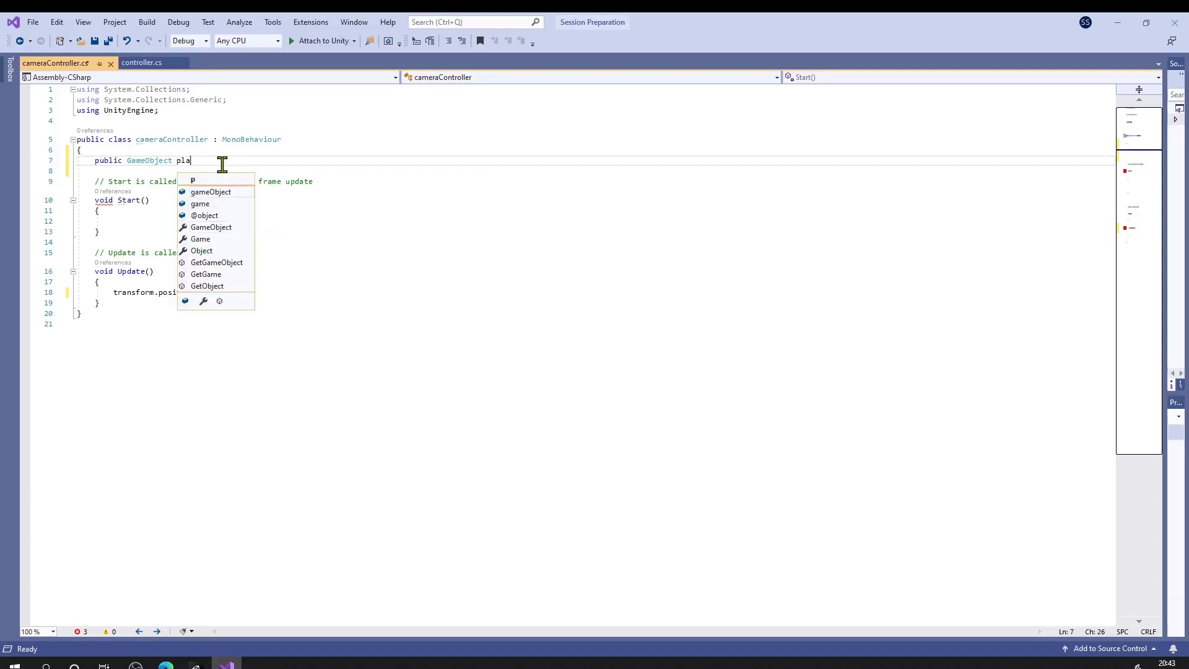
type("yer;")
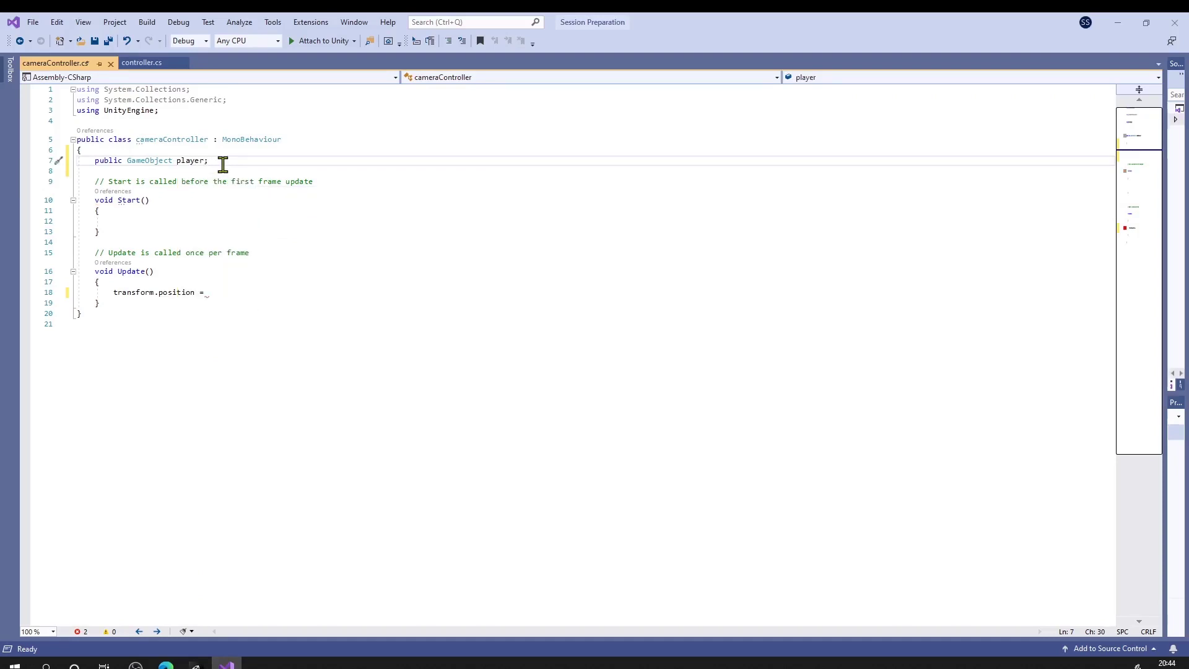
Step: Complete the Update() statement as transform.position = player.transform.position; and save the cameraController script
left_click(245, 294)
type("player")
key("Escape")
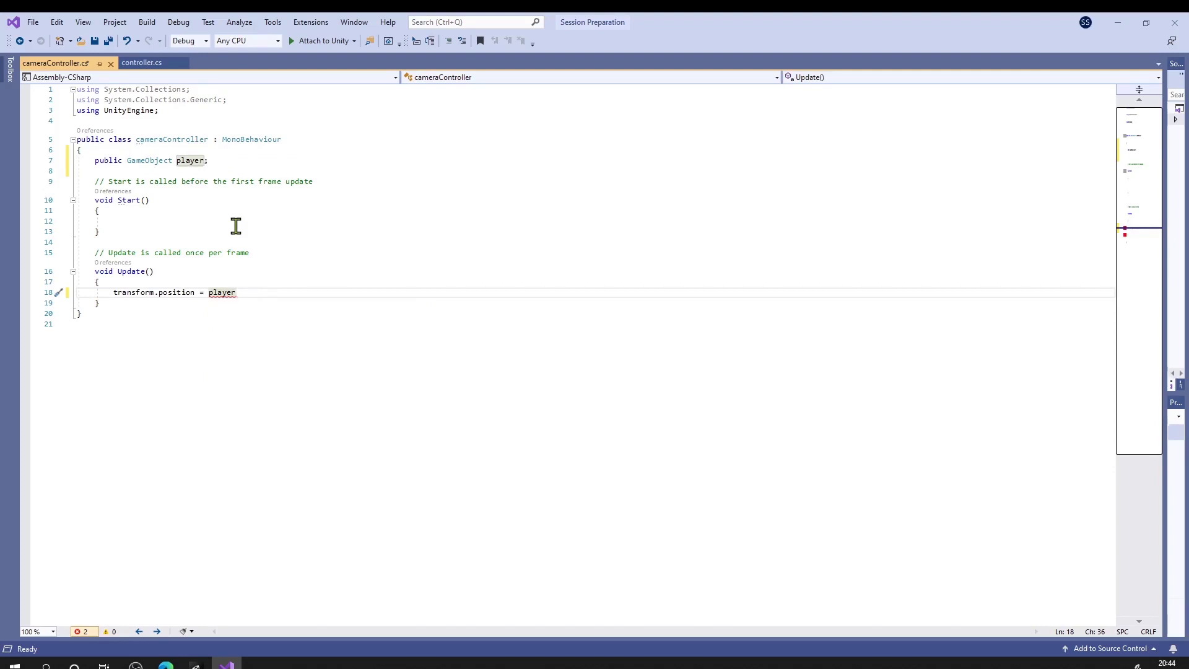
type(".tr")
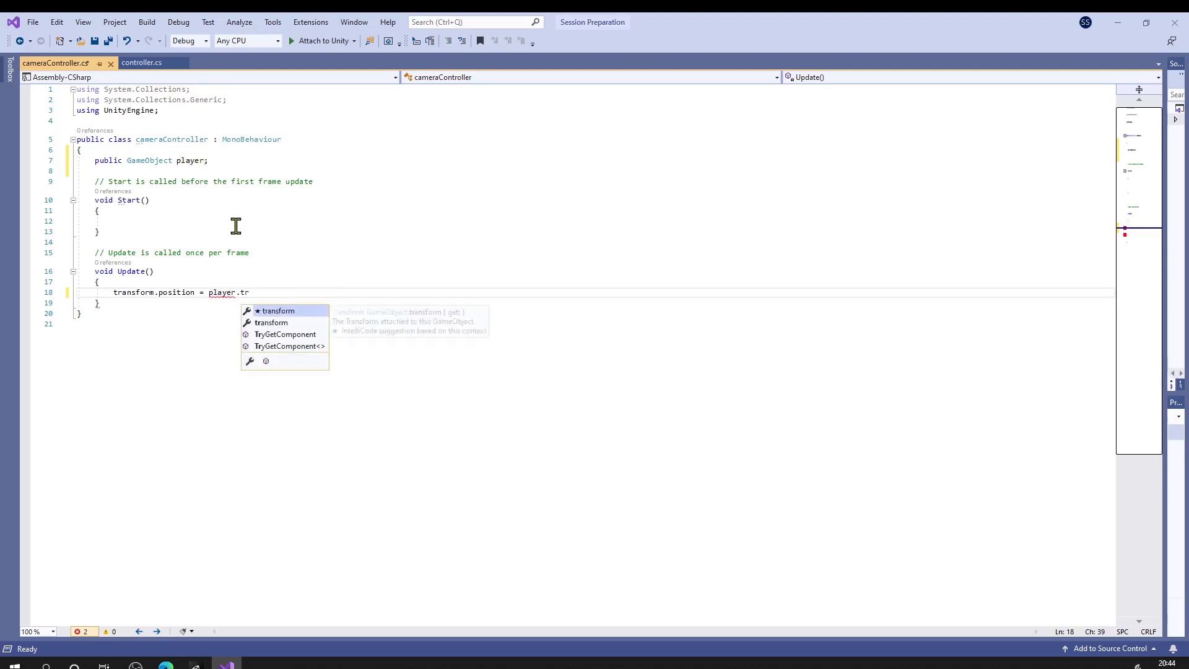
type("ansform.position")
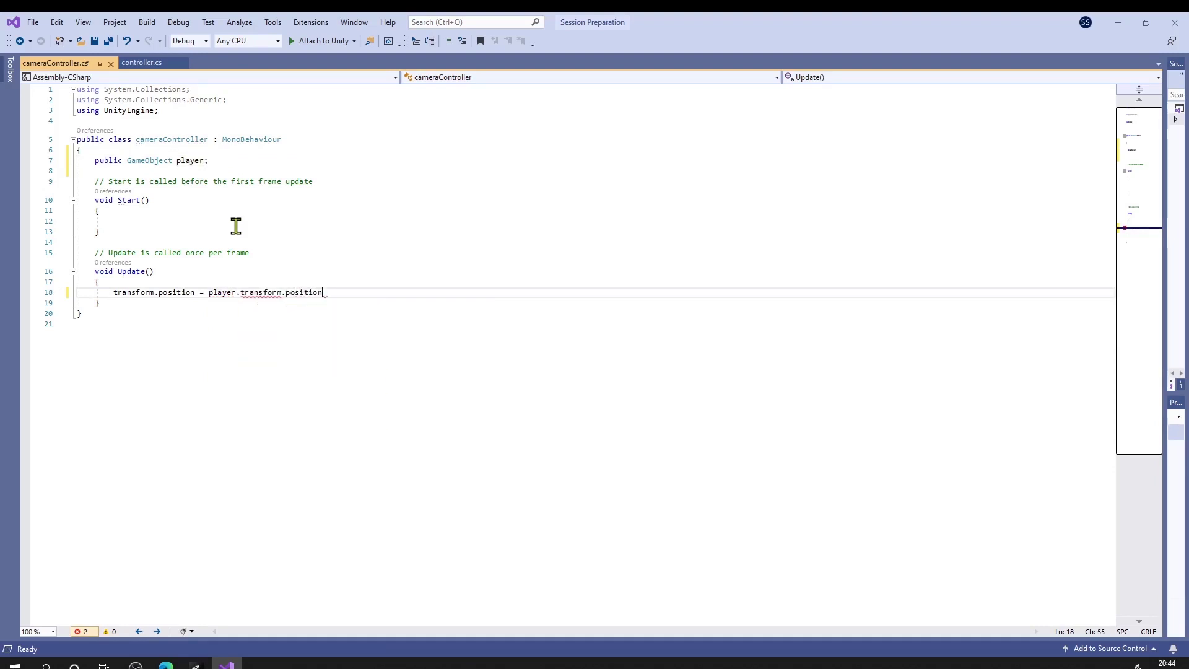
type(";")
key("ctrl+s")
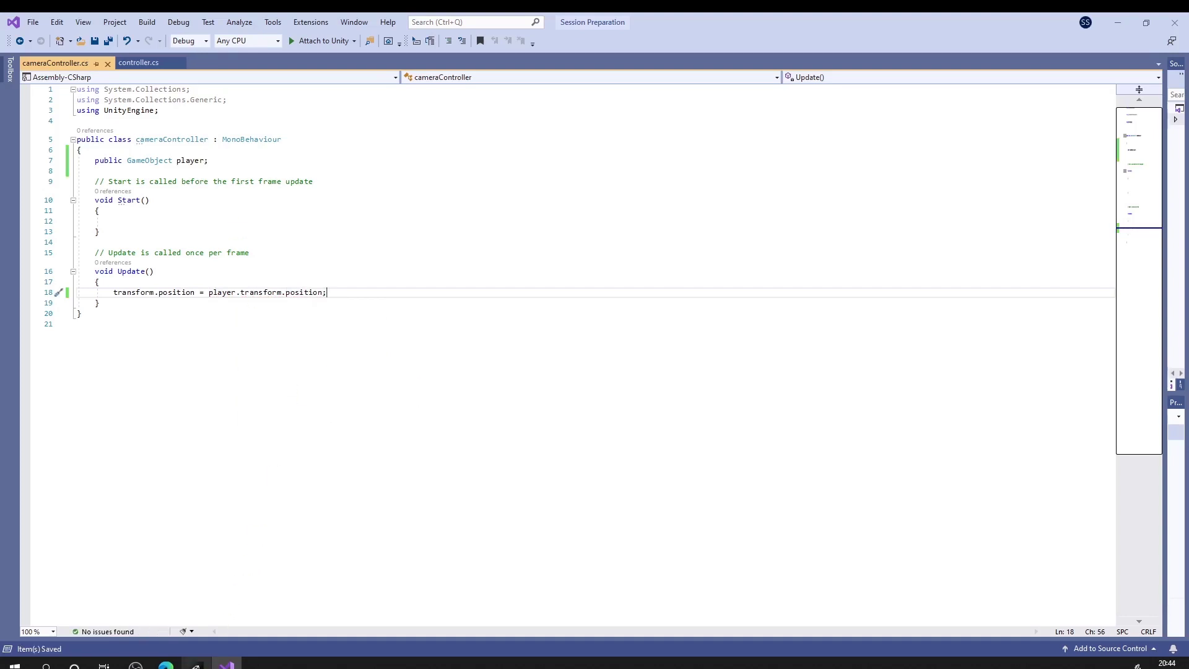
Step: In Unity, assign the Firetruck from the Cars group to the Player field of the Camera's Camera Controller script
left_click(195, 666)
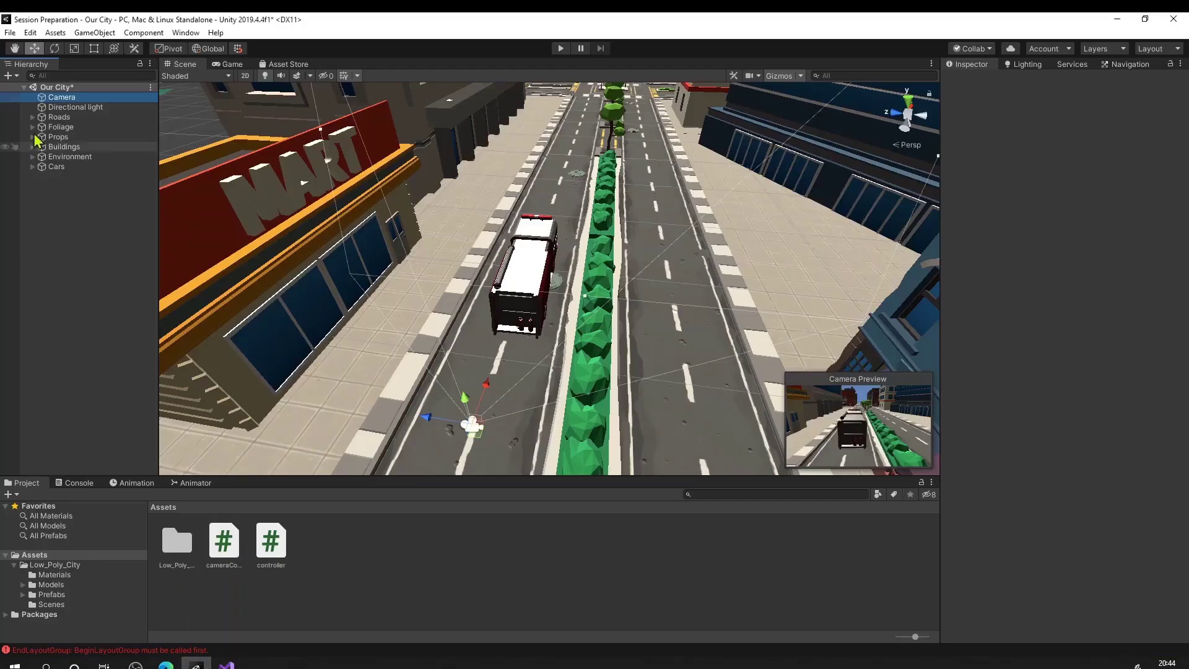
left_click(55, 98)
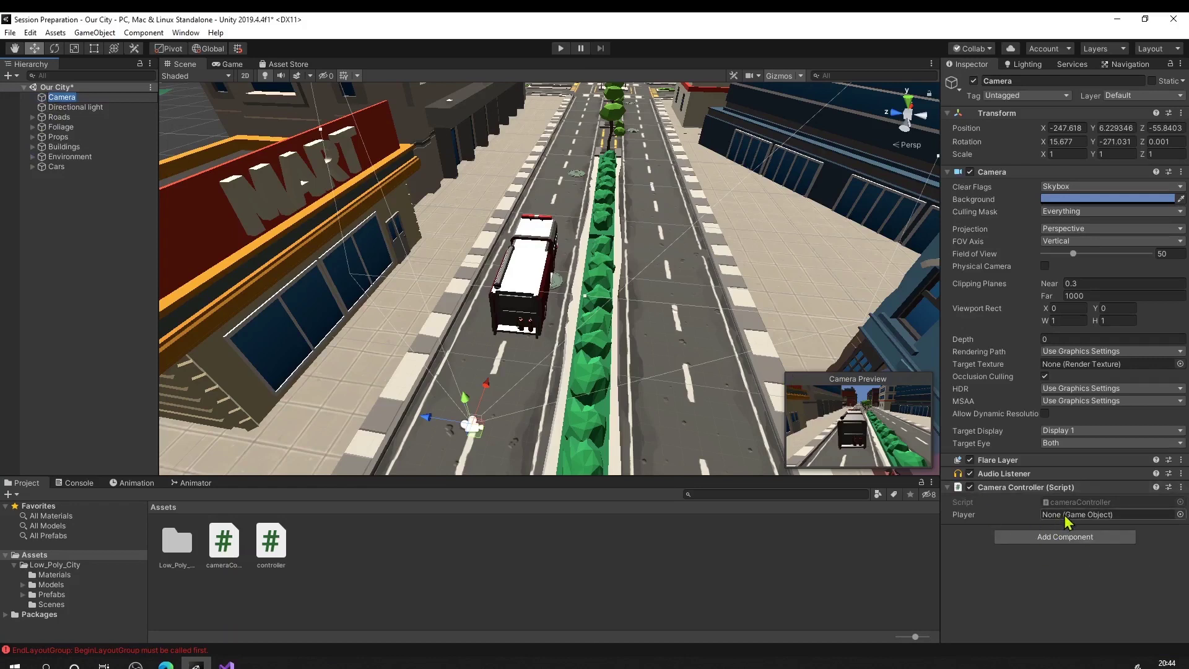
left_click(522, 281)
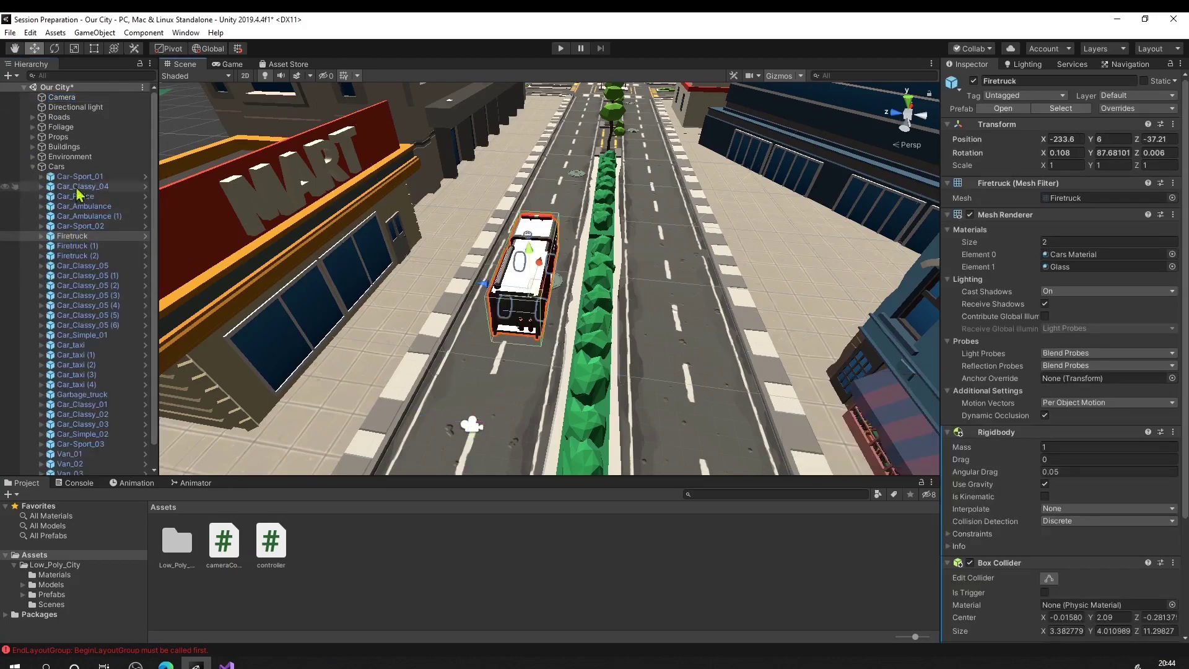
left_click(75, 98)
left_click_drag(78, 237, 1060, 518)
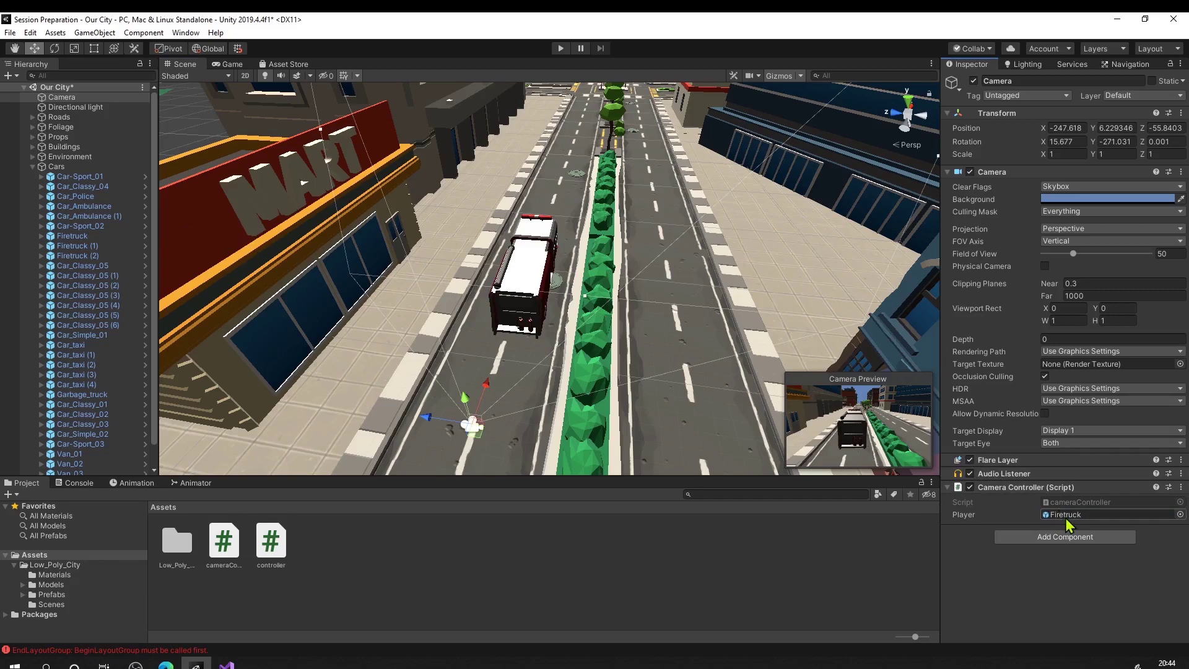
Step: Check the Camera's Player reference and the Firetruck's components, and collapse the Cars group in the hierarchy
left_click(1067, 519)
double_click(1067, 519)
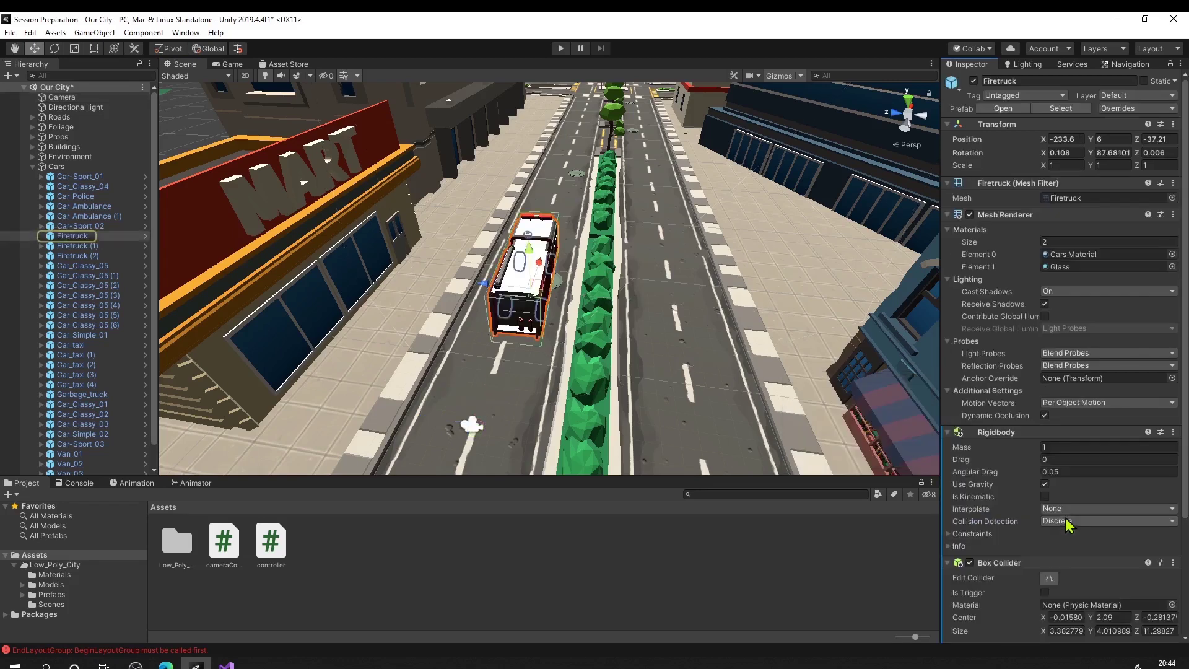
scroll(1067, 524, "down", 4)
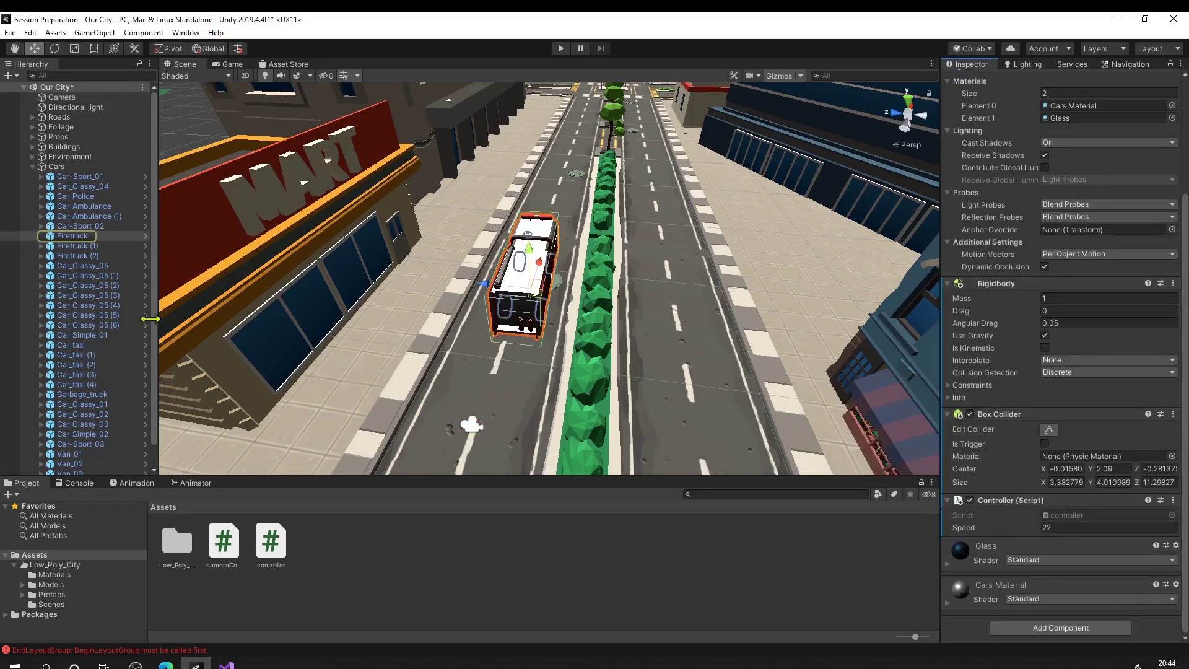
left_click(61, 97)
left_click(1057, 517)
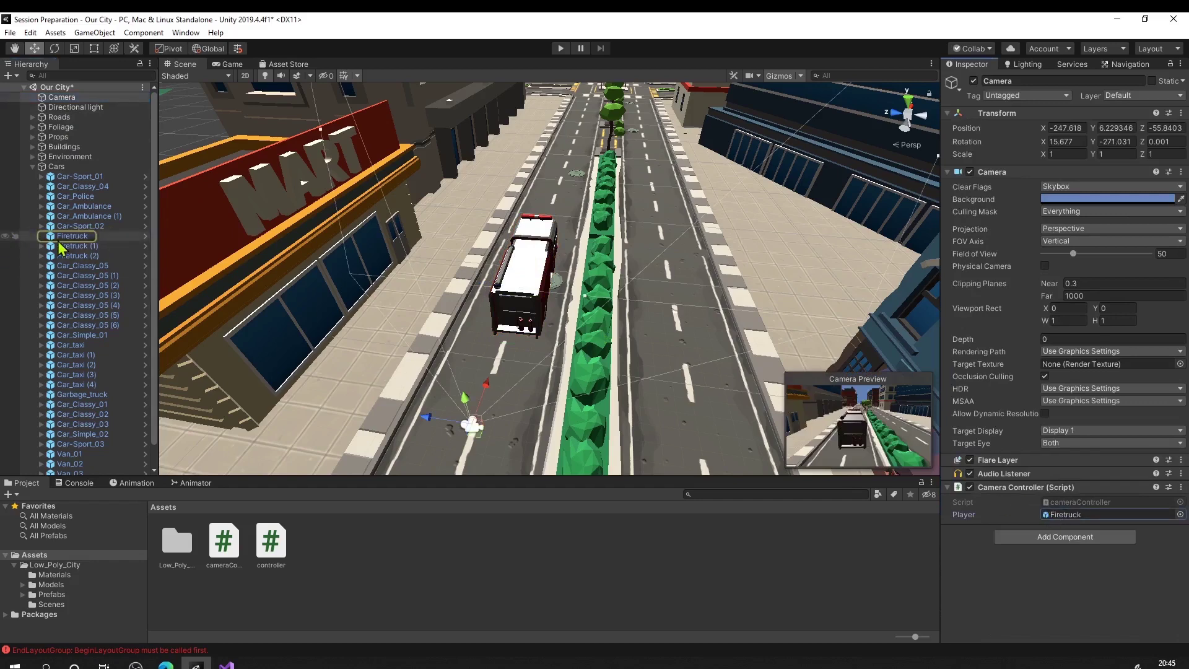
left_click(69, 236)
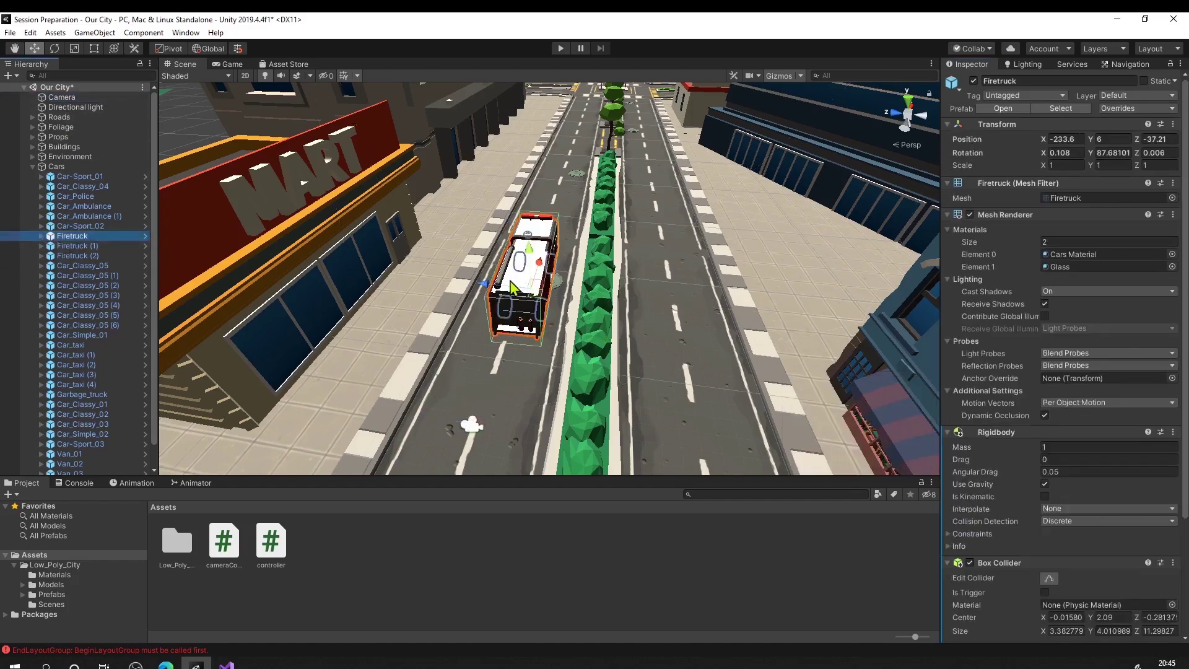
left_click(32, 167)
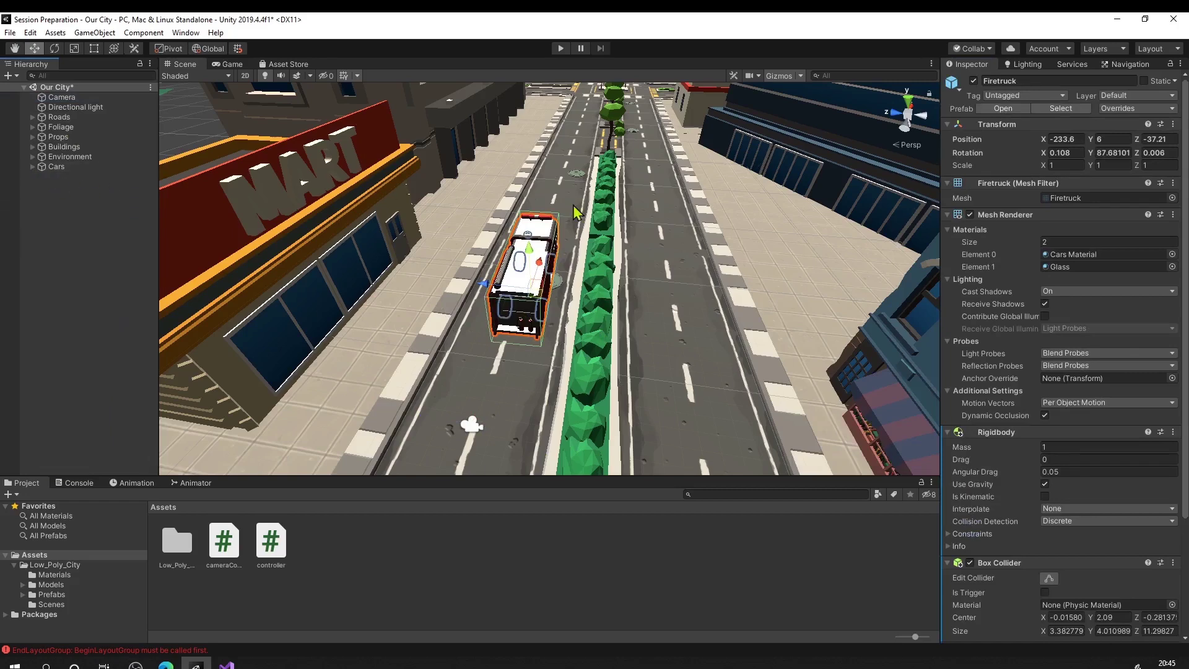
Step: Play the scene, drive the firetruck forward and steer it right to test the camera following, and stop play mode
left_click(226, 663)
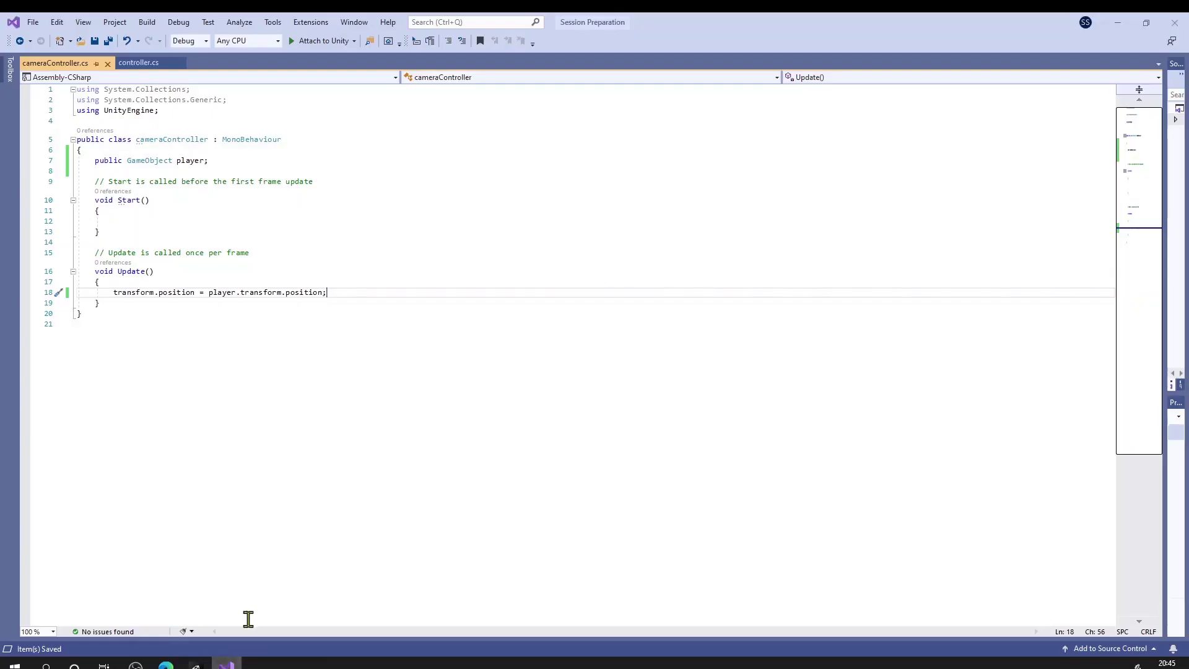
left_click(196, 663)
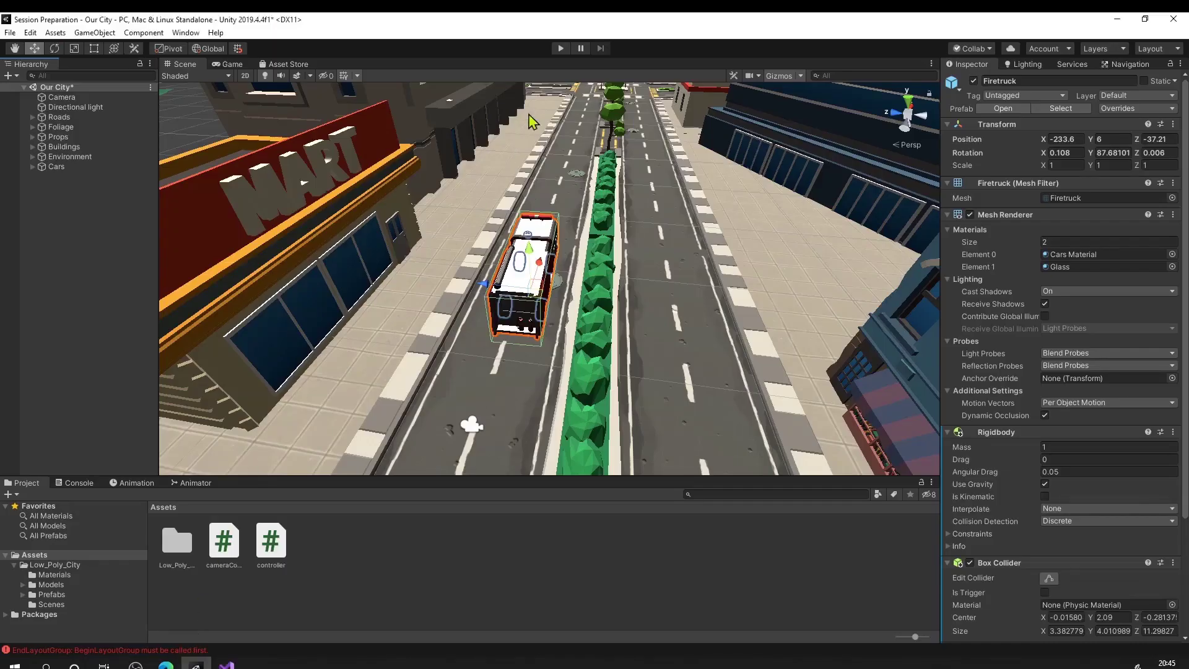
left_click(561, 48)
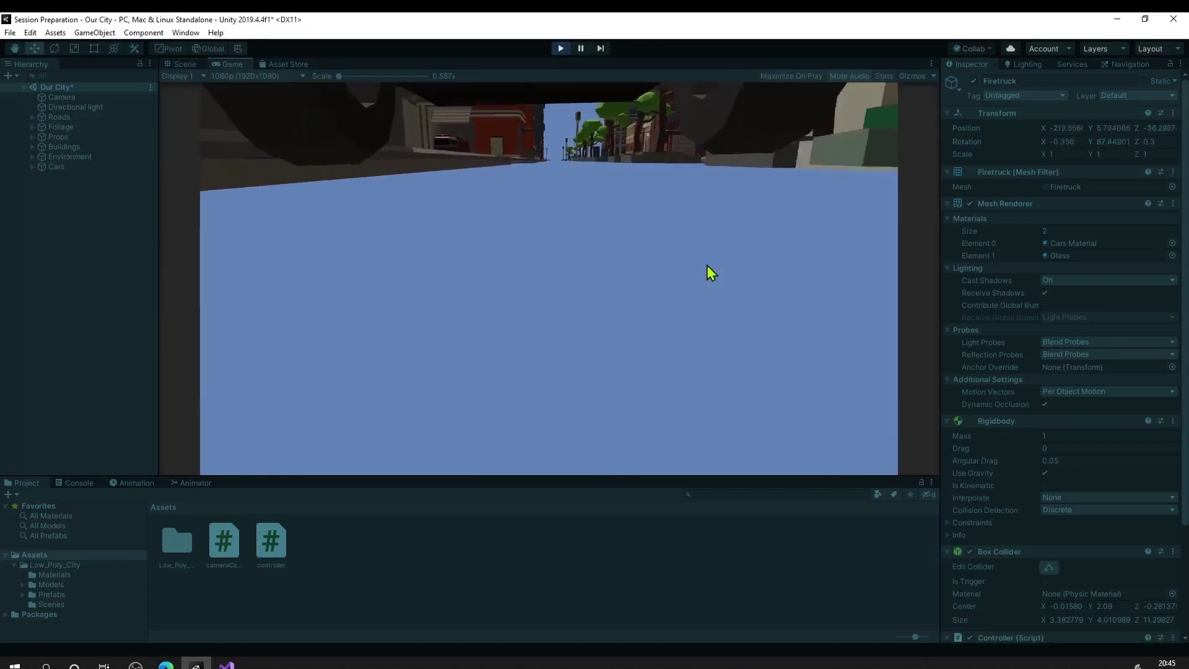
key("w")
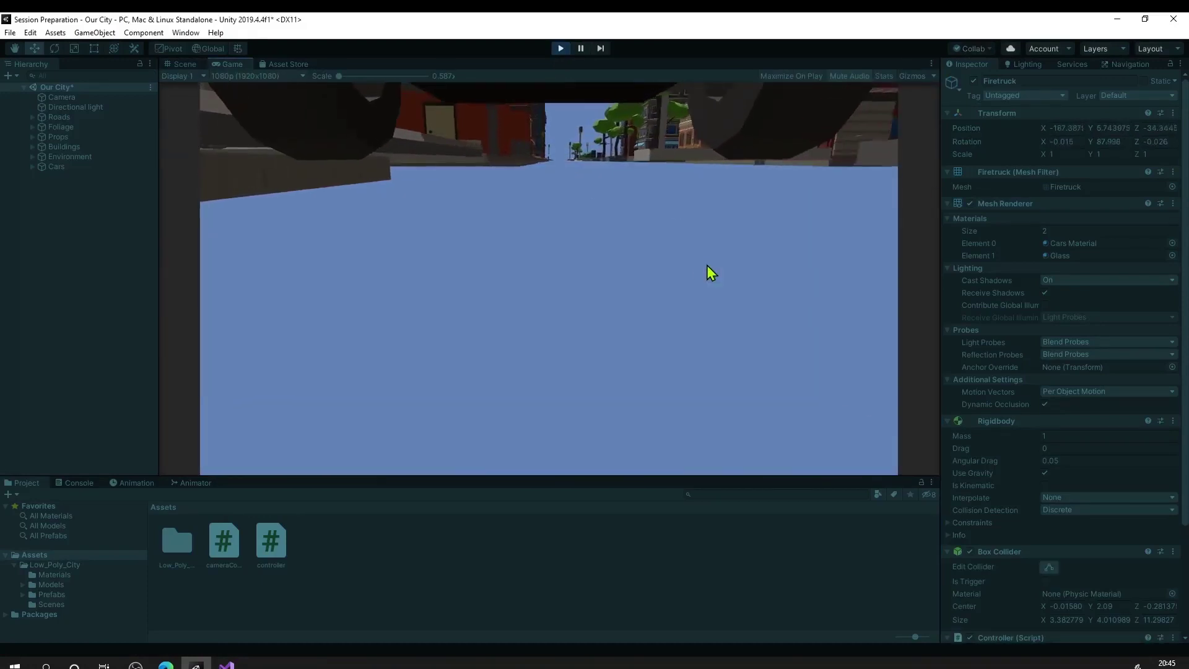
key("d")
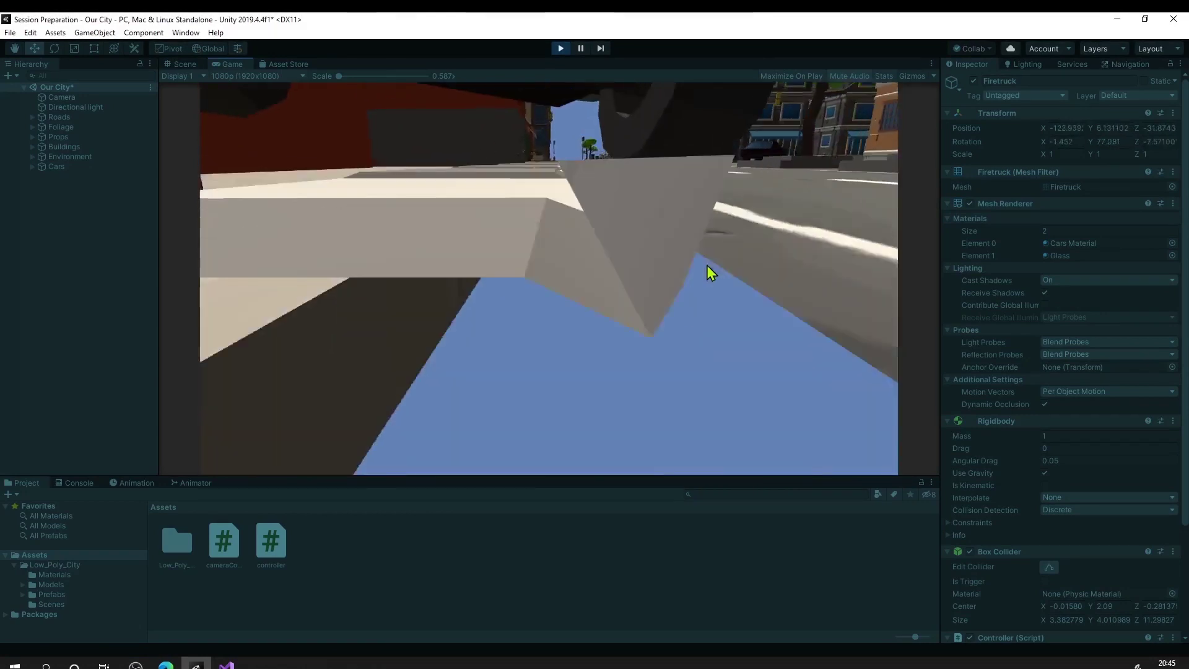
left_click(565, 52)
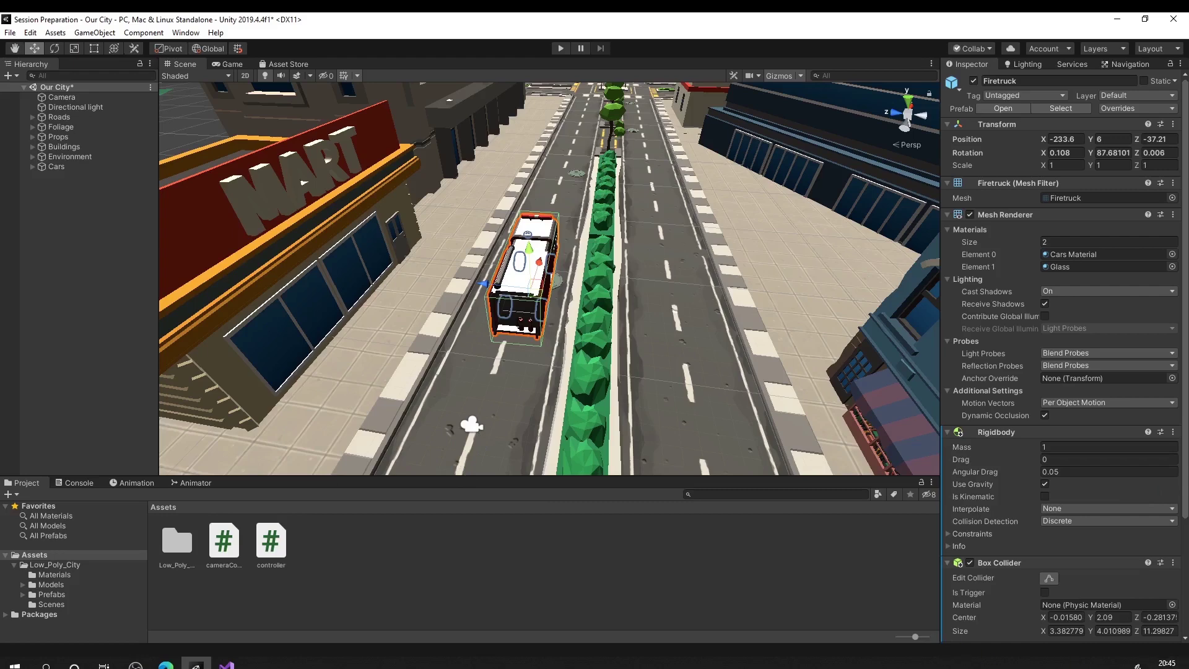
Step: In Visual Studio, append a + operator after player.transform.position in the Update() statement of cameraController
left_click(229, 664)
left_click(196, 665)
right_click_drag(517, 350, 496, 335)
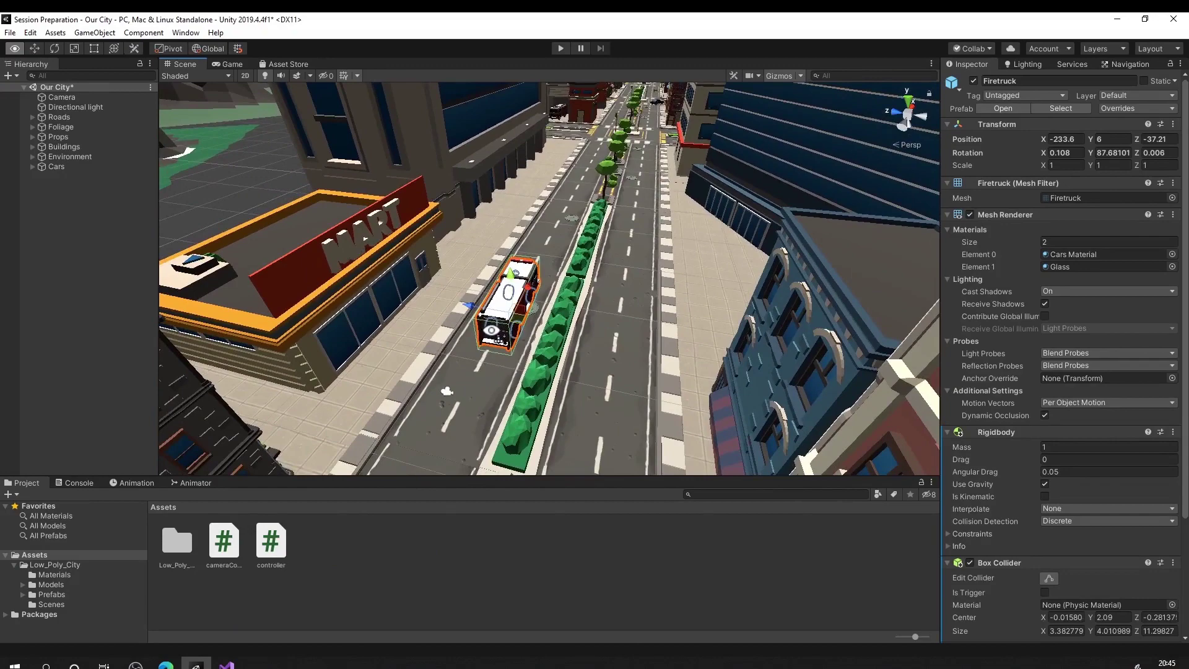
right_click_drag(491, 330, 286, 333)
right_click_drag(636, 327, 750, 355)
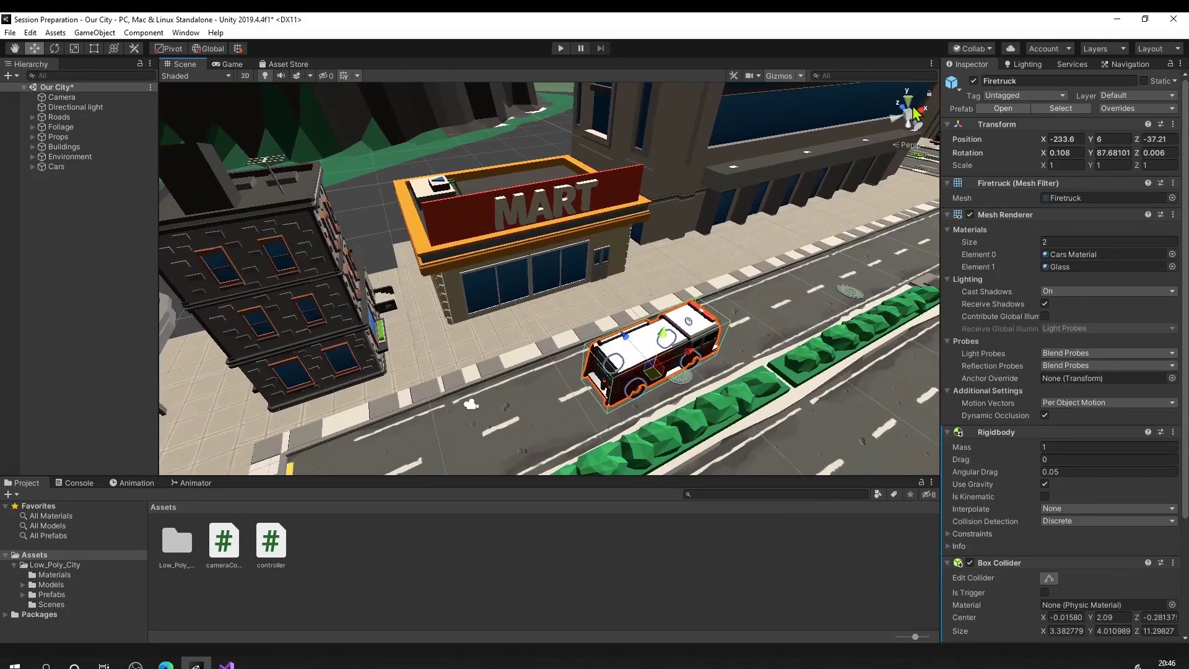
right_click_drag(701, 292, 763, 271)
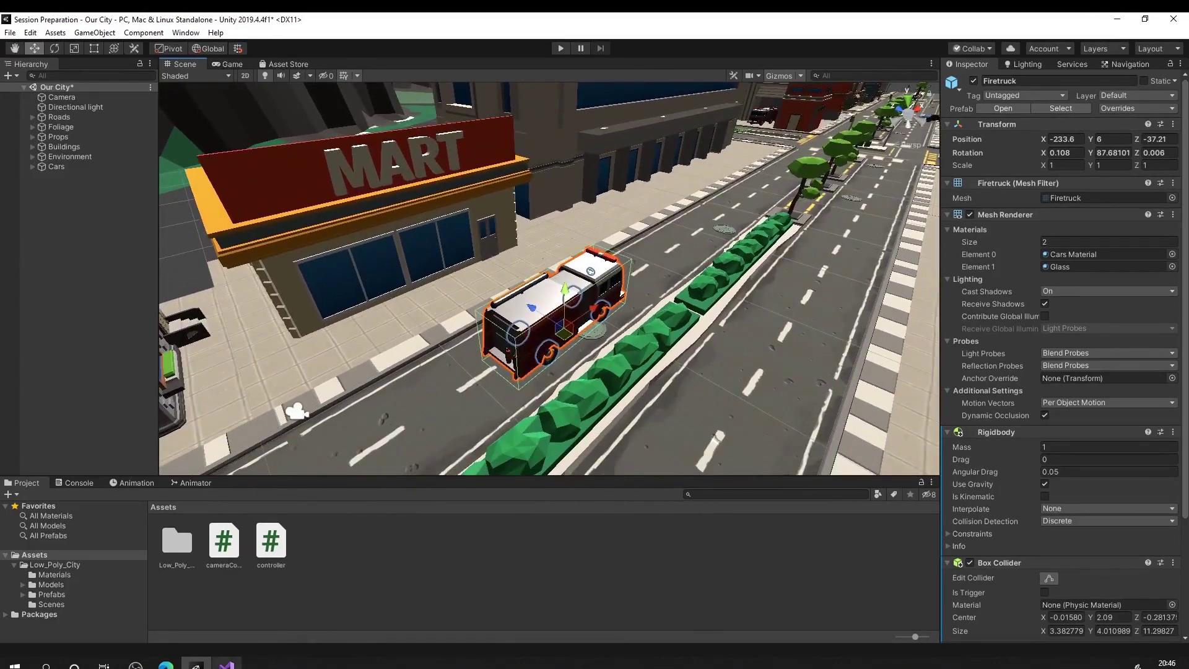
left_click(227, 664)
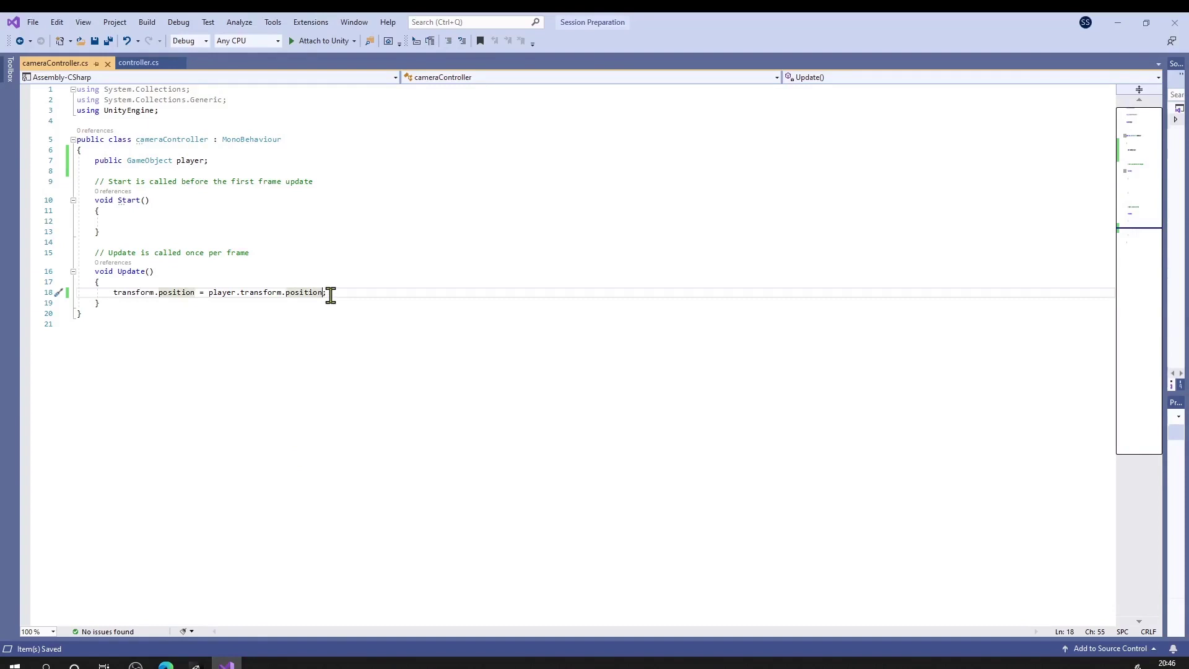
type(";")
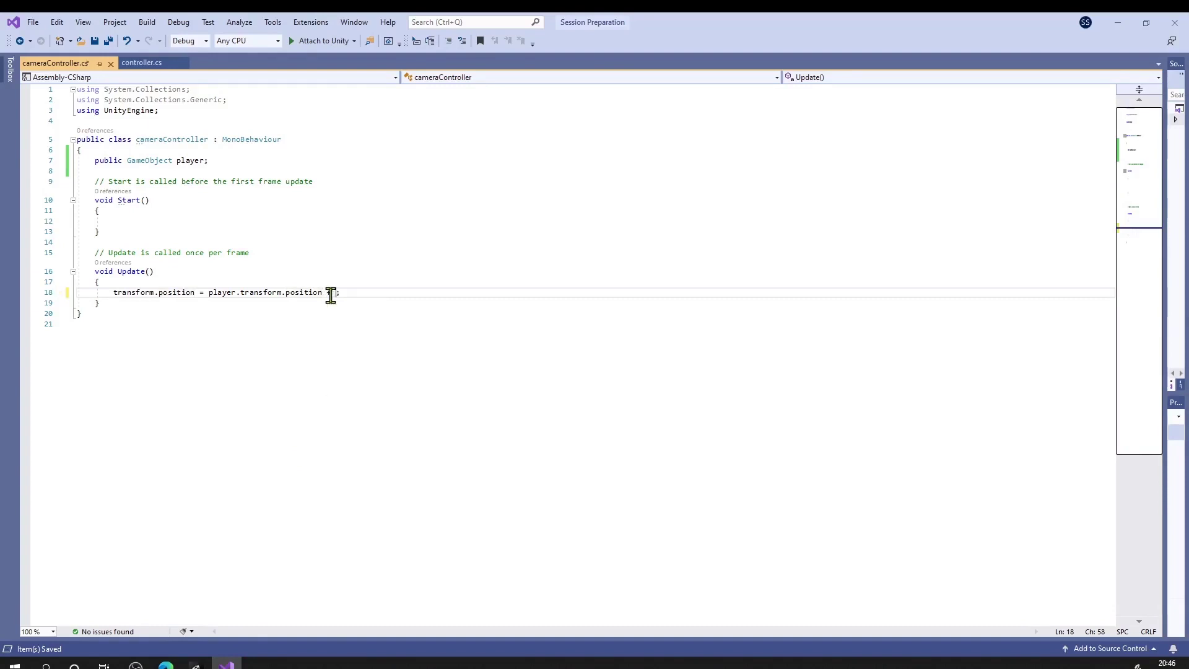
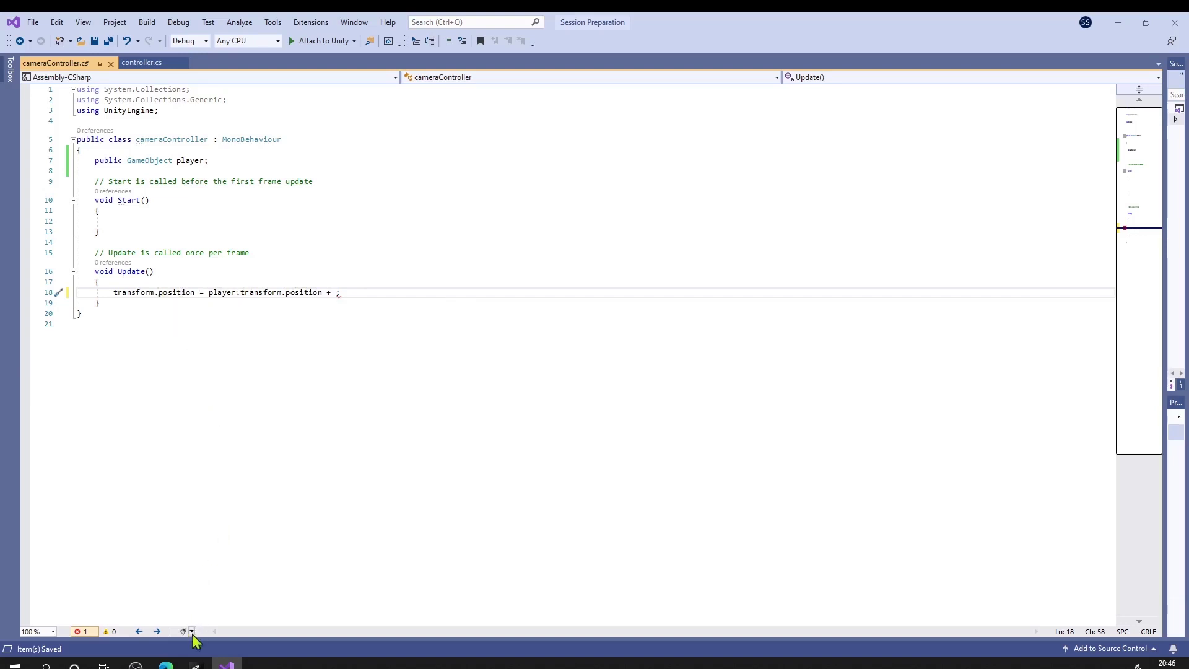
Step: Declare a Vector3 field named offset below the player field in the cameraController class
left_click(196, 665)
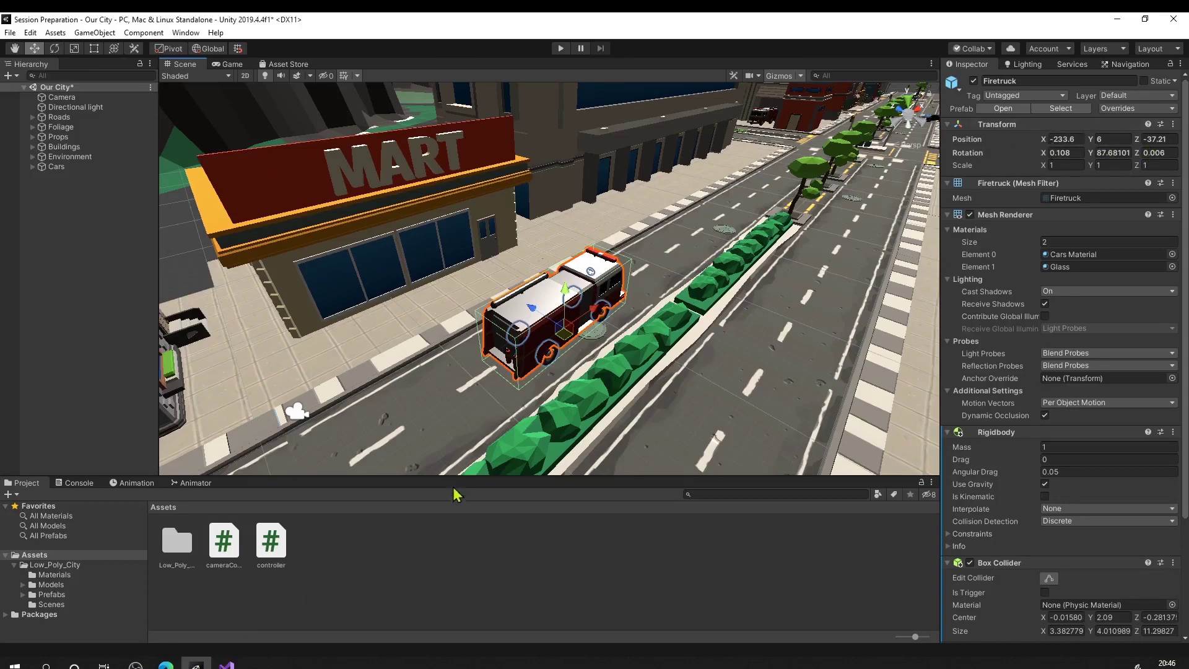
left_click(226, 666)
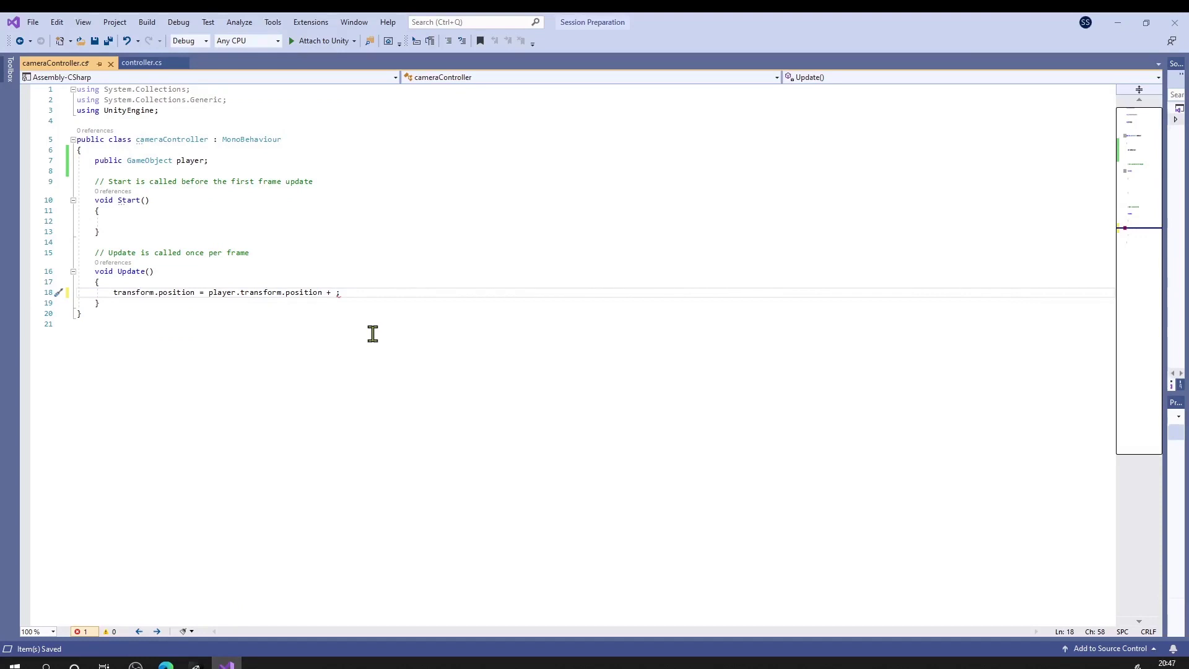
left_click(254, 162)
key("Return")
type("ve")
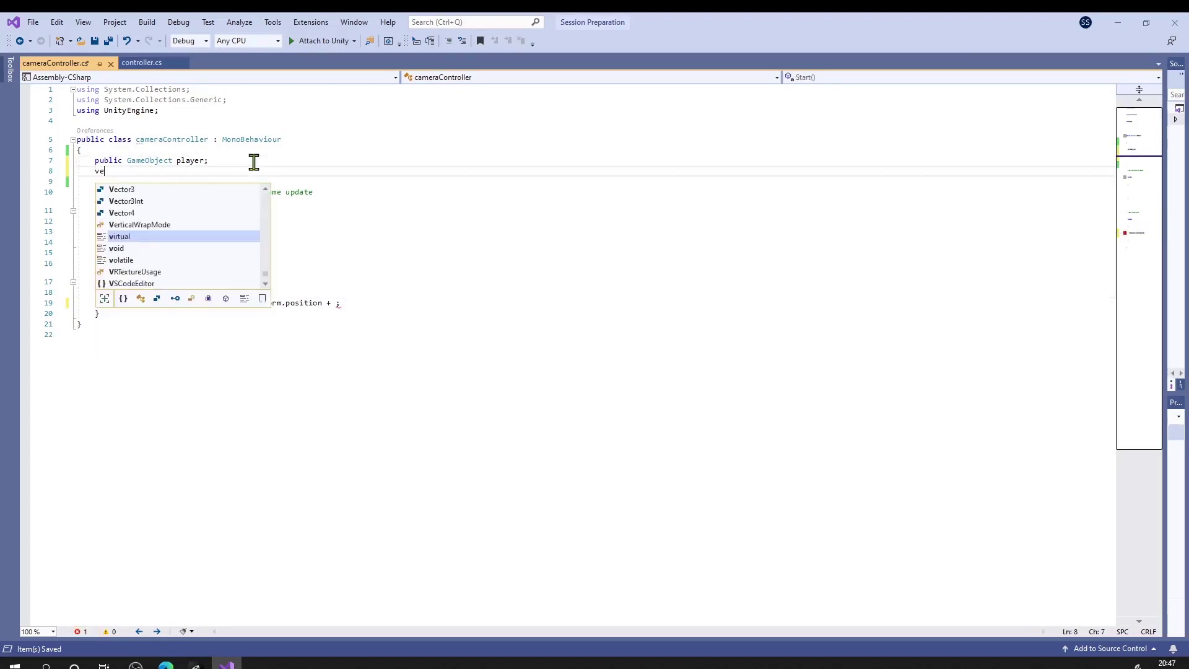
type("ctor")
key("Down")
key("Down")
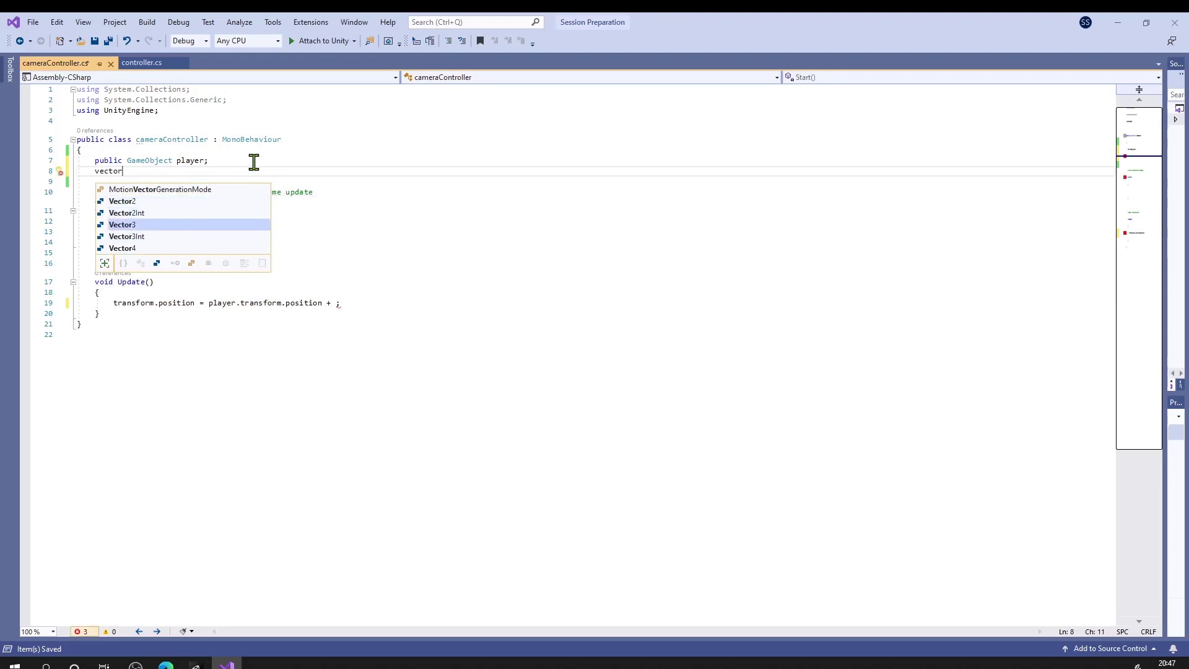
key("space")
type("offset")
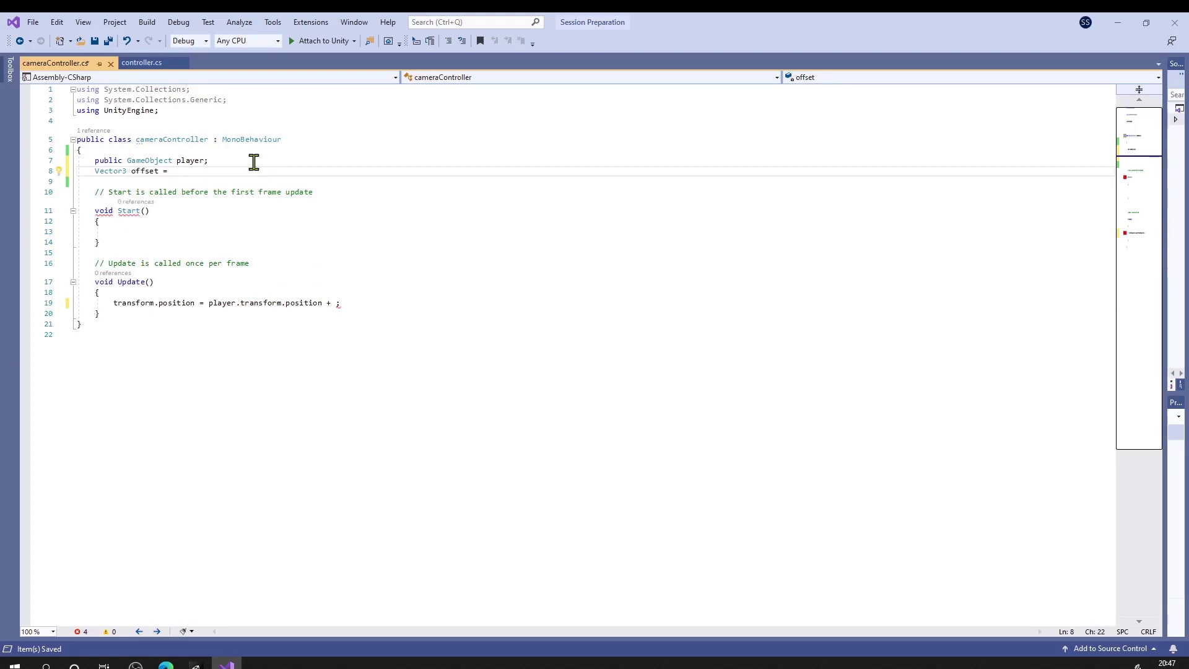
Step: Initialize the offset field with new Vector3(0, 5, -7); and save the cameraController script
type("= new")
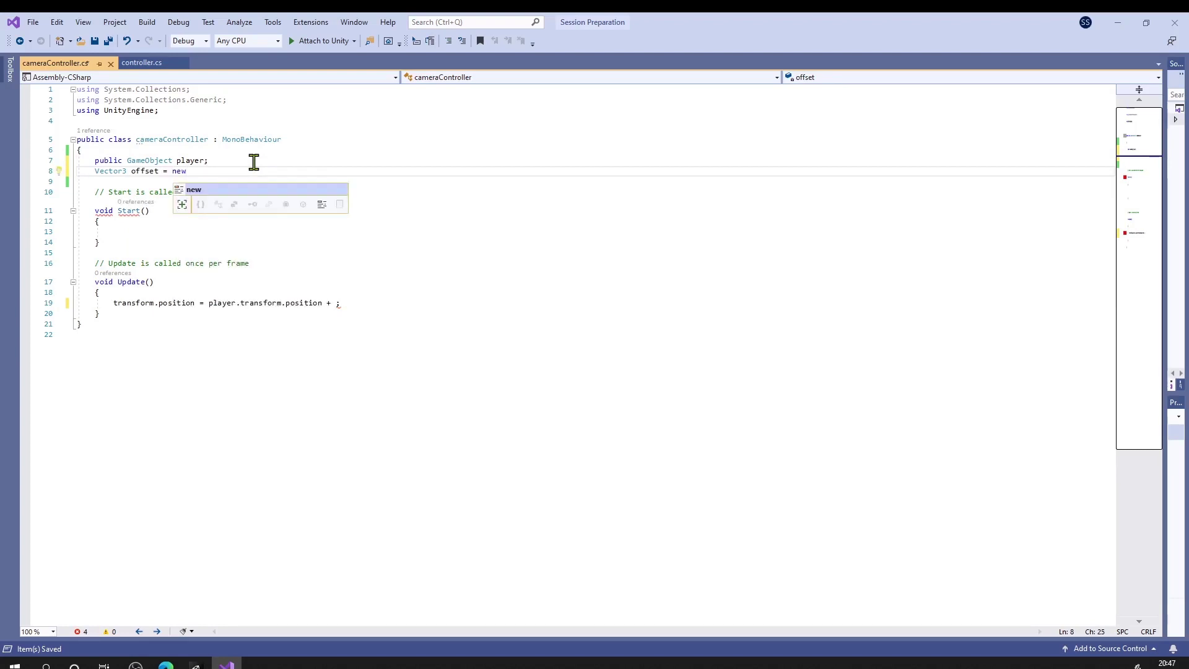
key("Escape")
type("vector")
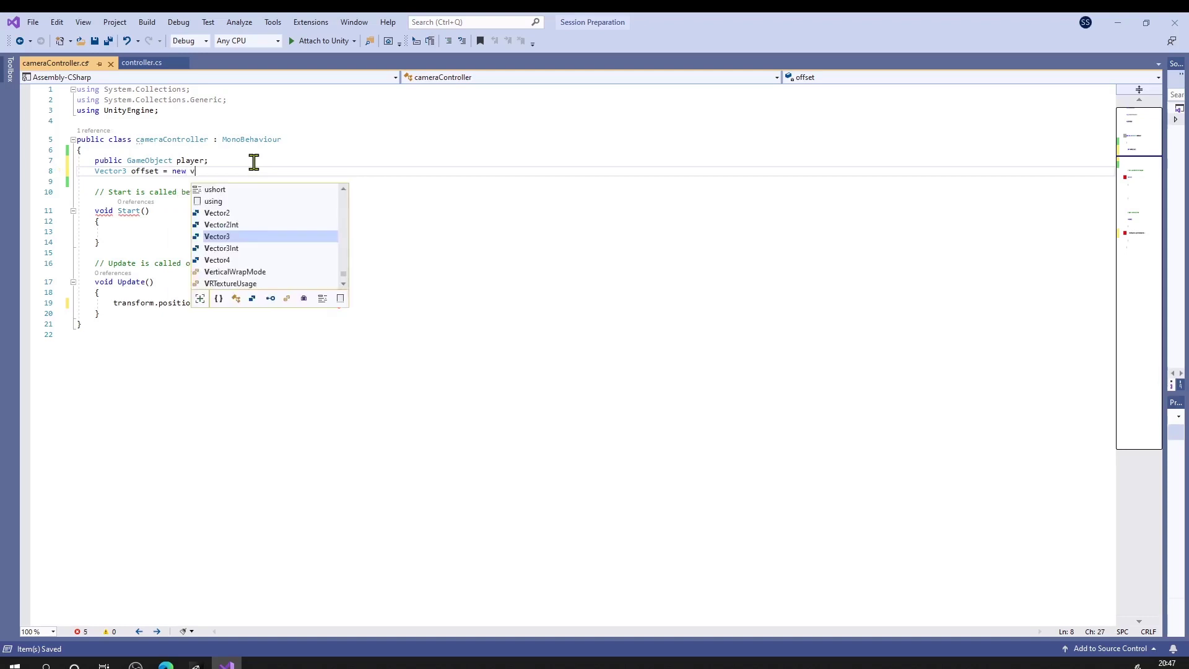
key("Tab")
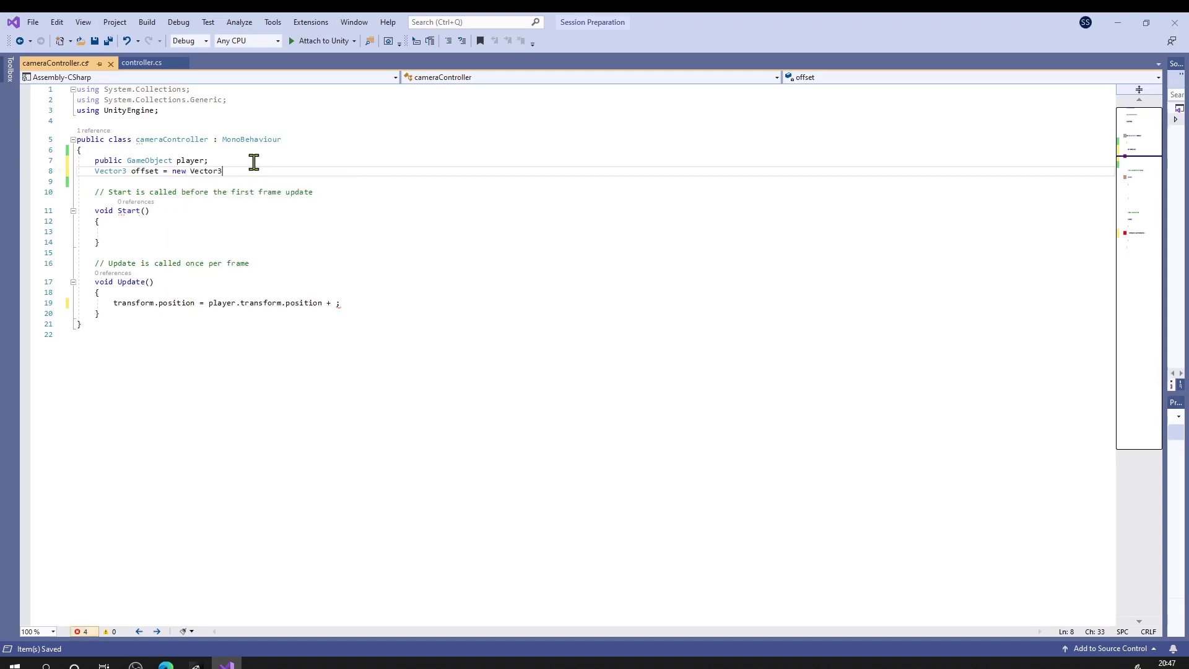
type("(0, 5, -7")
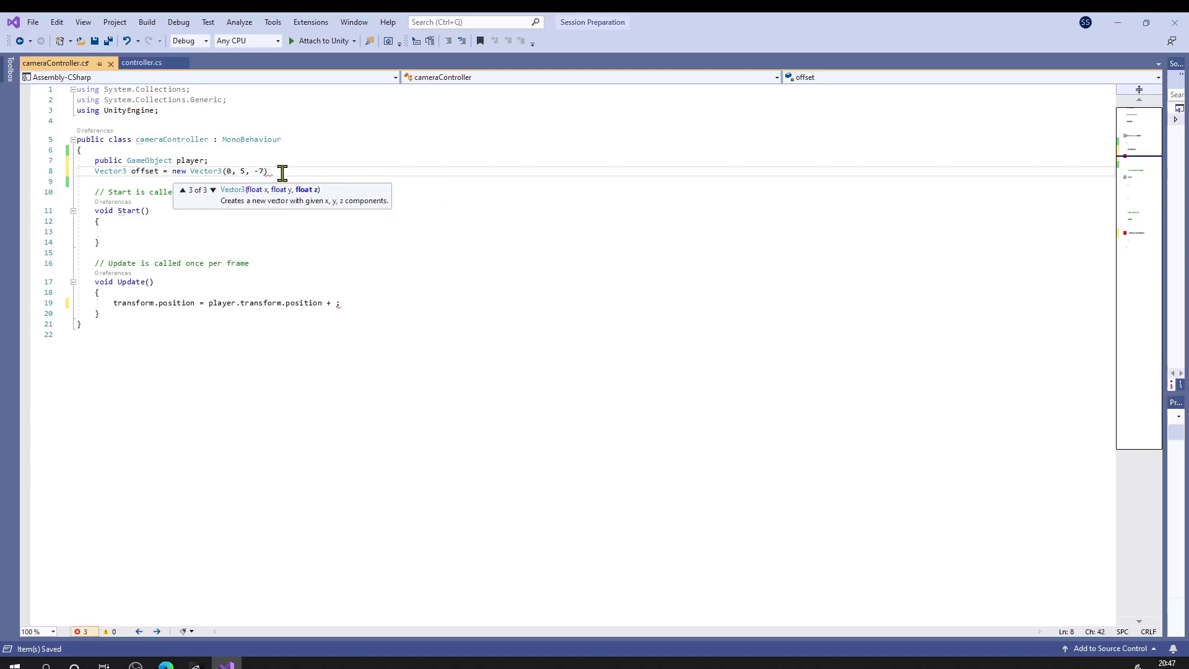
left_click(282, 173)
type(";")
key("ctrl+s")
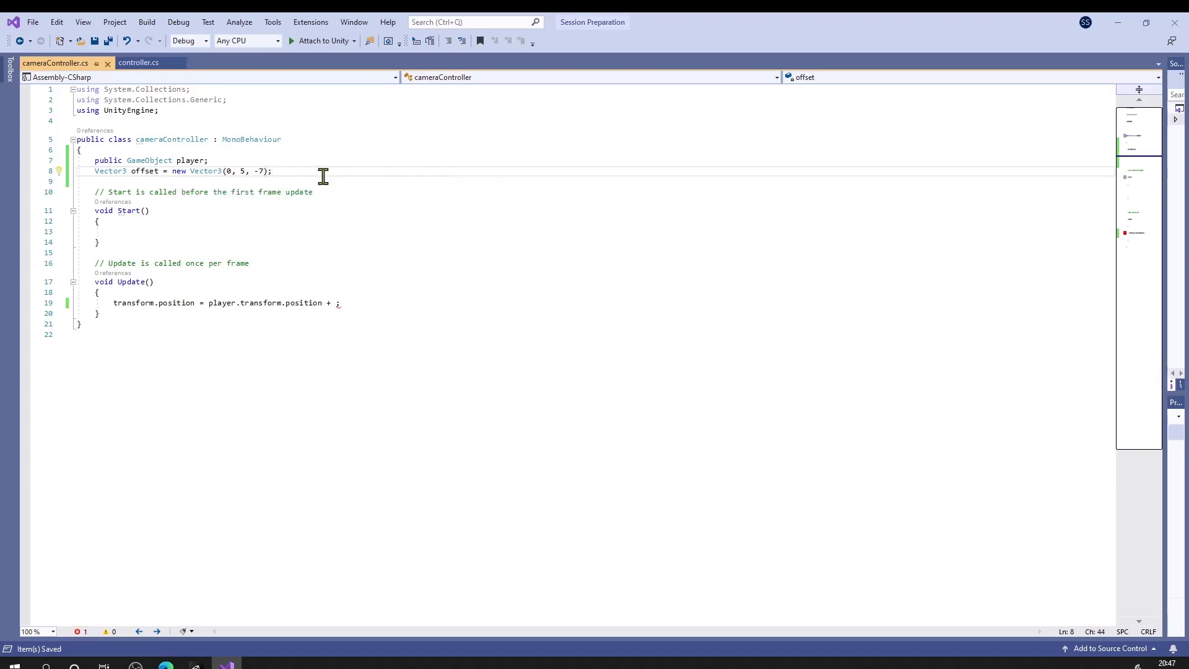
Step: Complete the Update() statement as transform.position = player.transform.position + offset;
left_click(228, 171)
left_click_drag(229, 171, 276, 174)
left_click(276, 173)
left_click_drag(172, 171, 278, 173)
left_click(278, 173)
left_click(336, 302)
type("offse")
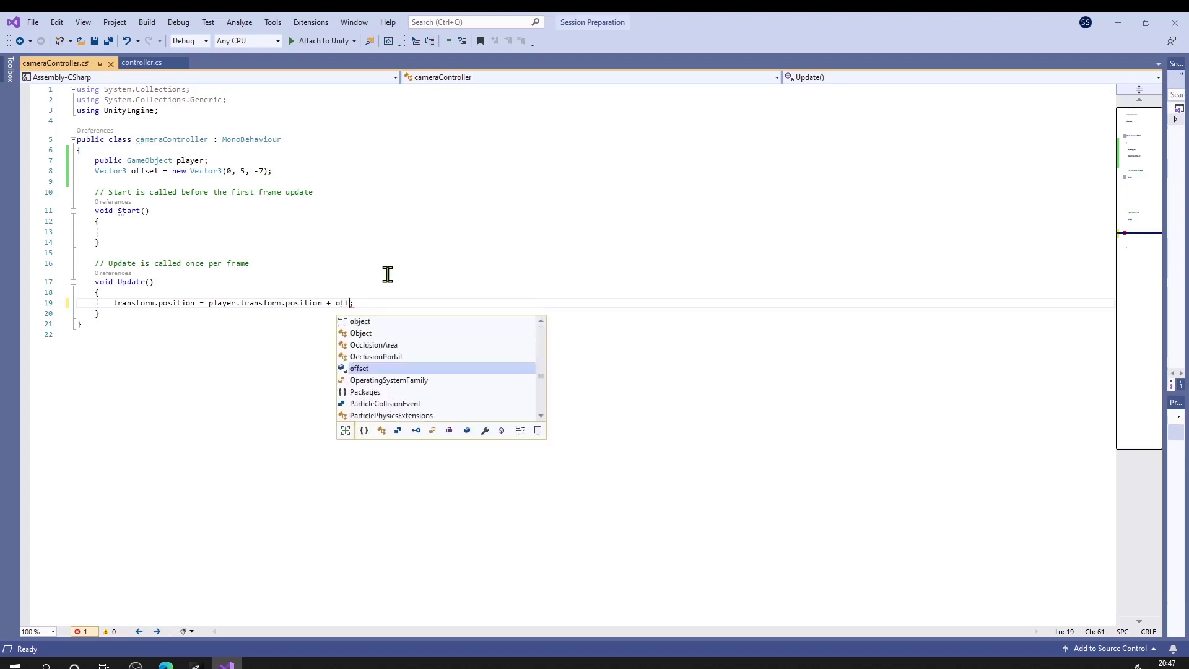
key("Tab")
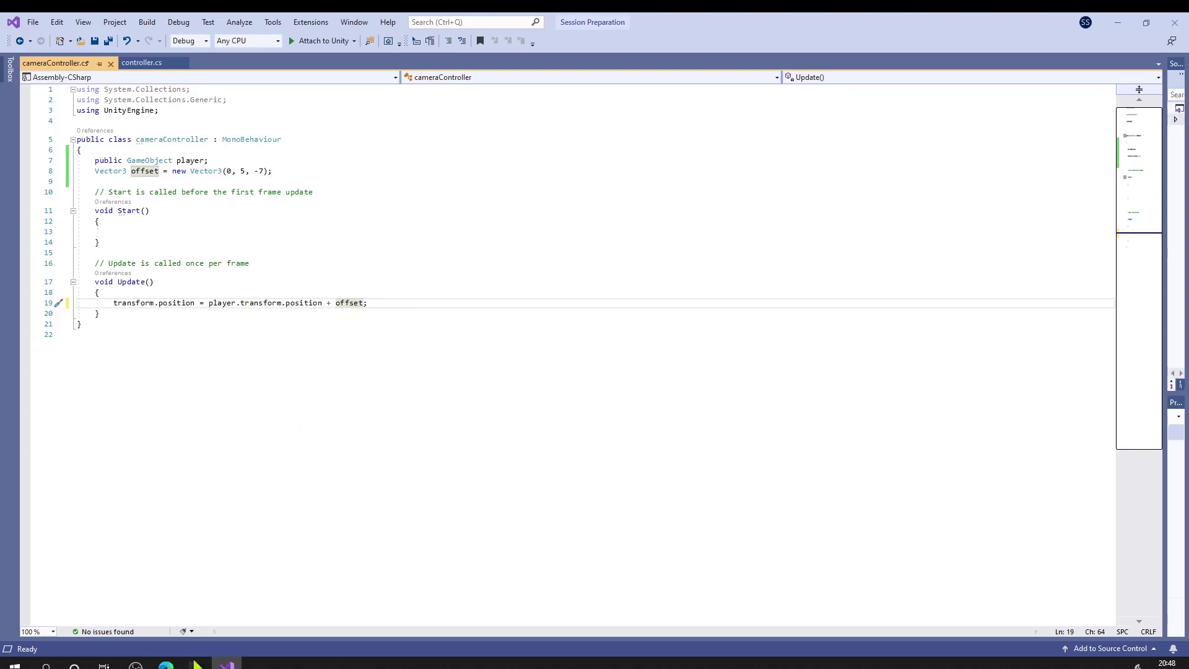
Step: Try to play the scene in Unity, open the console's compile error in the script, and save cameraController
left_click(196, 664)
left_click(560, 48)
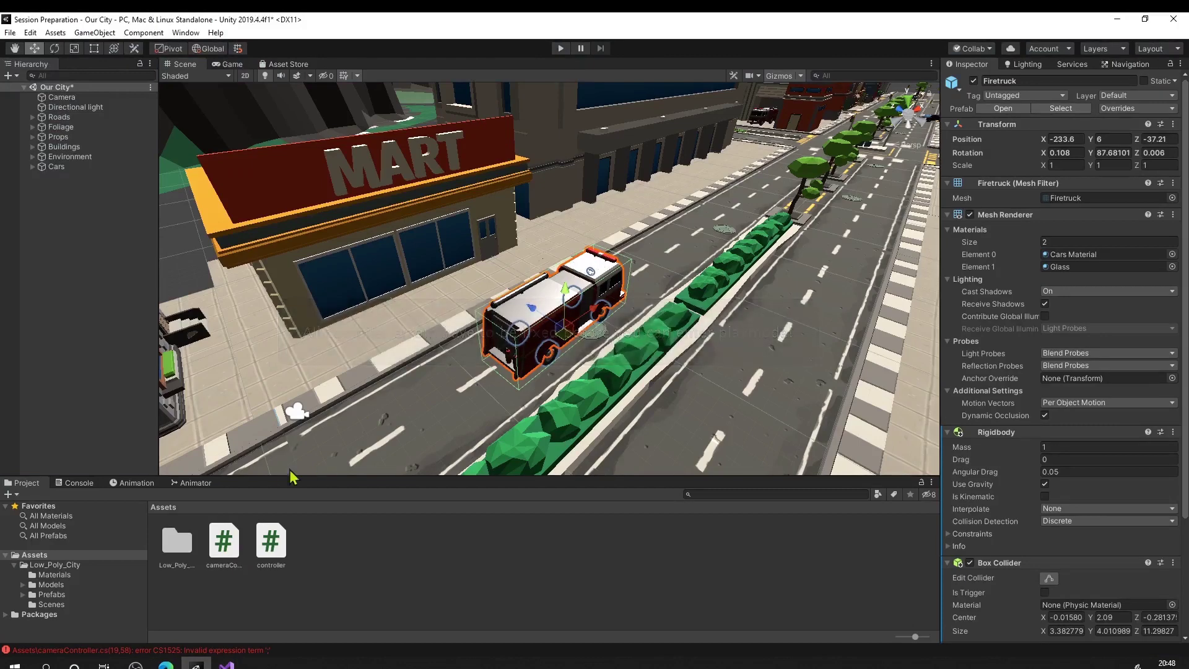
left_click(75, 484)
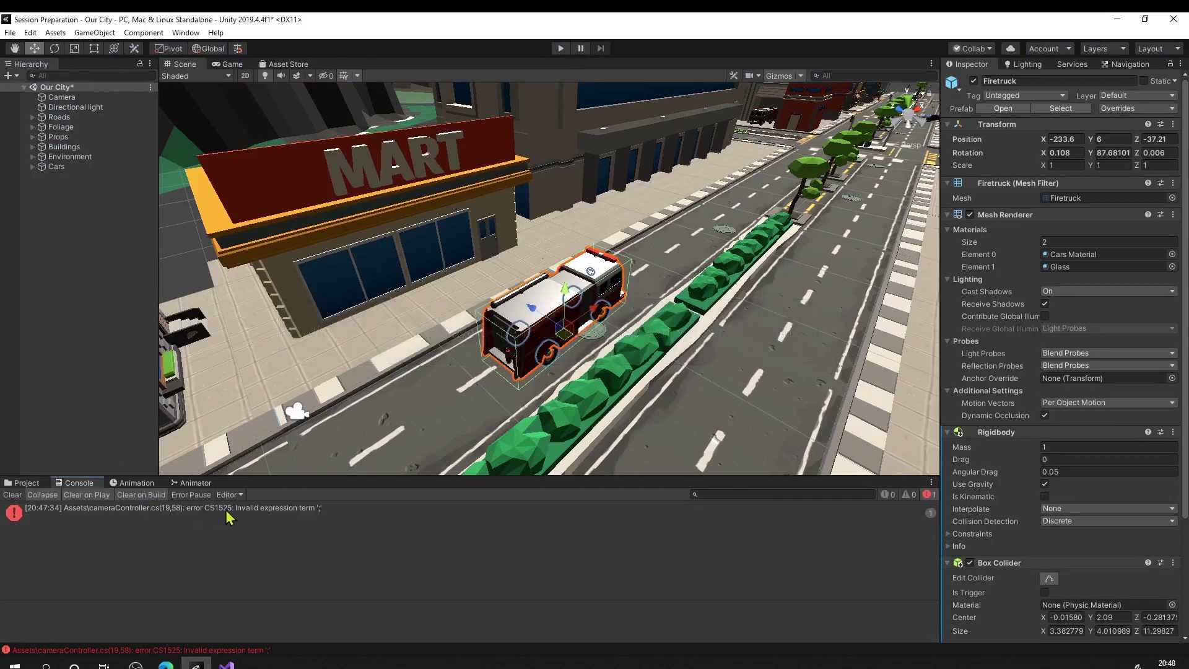
double_click(283, 514)
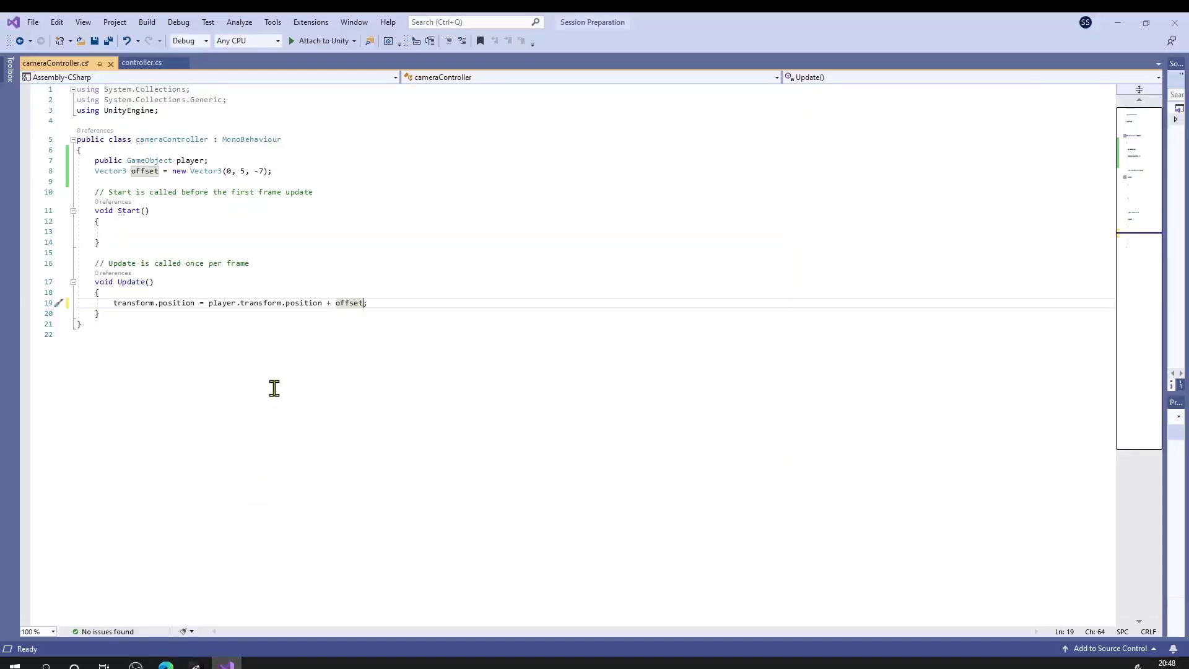
key("ctrl+s")
Step: Play the scene in Unity to test the camera offset, pause it, check the Firetruck's and Camera's components, and stop play mode
left_click(196, 666)
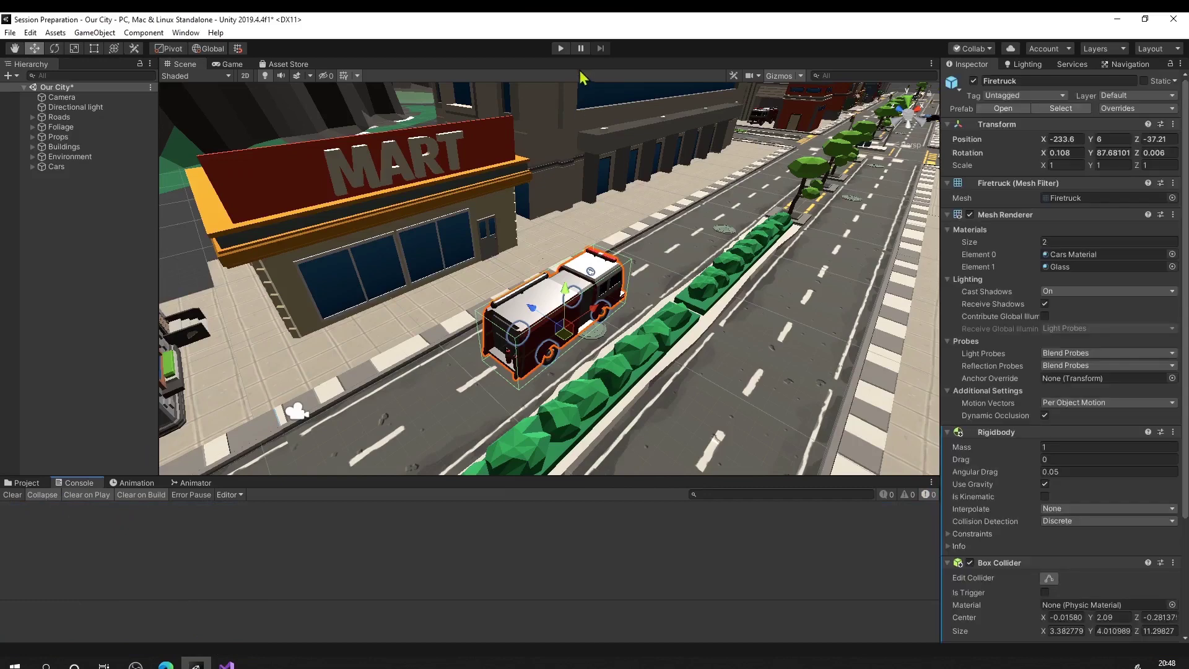
left_click(562, 51)
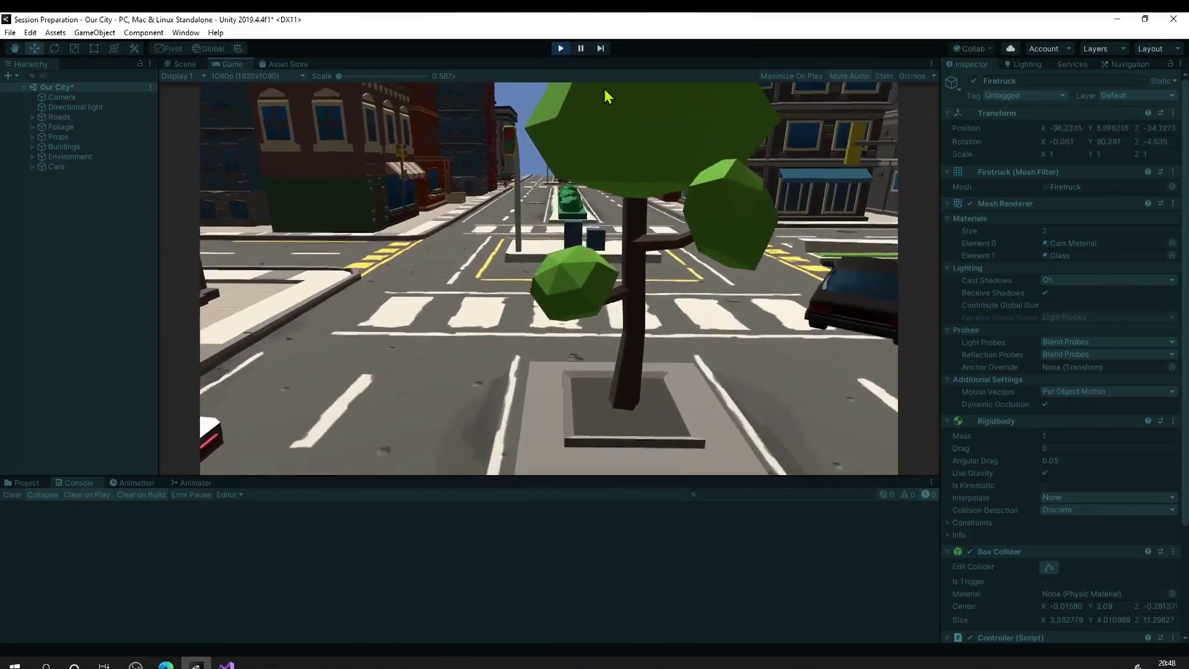
left_click(581, 49)
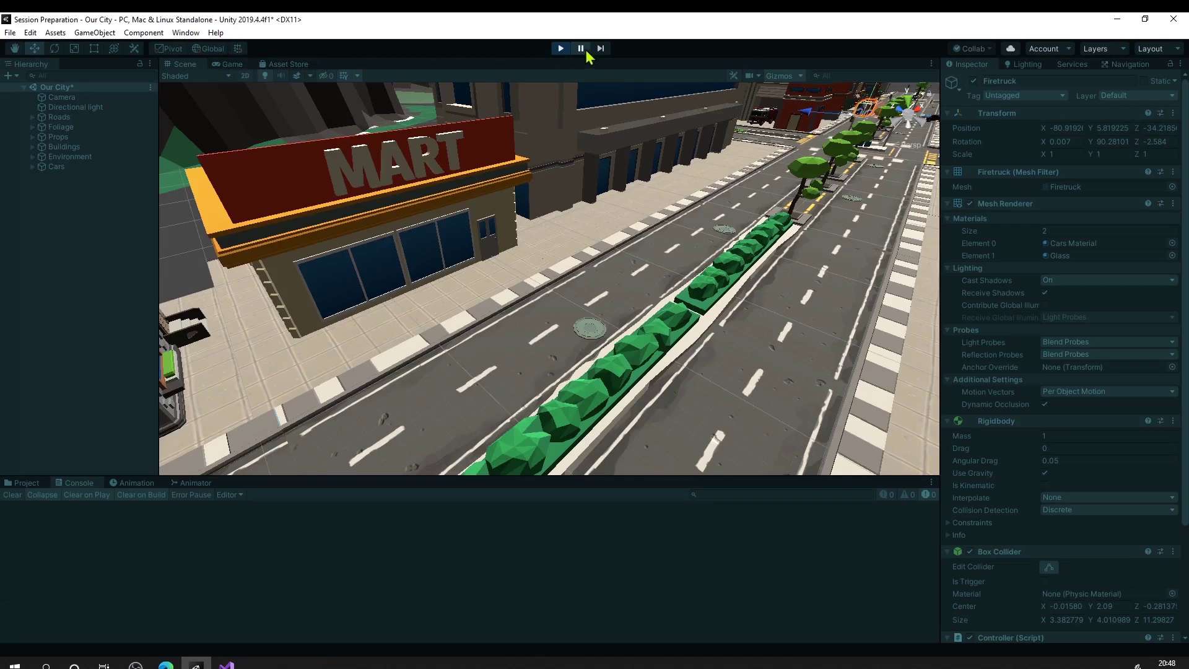
left_click(241, 64)
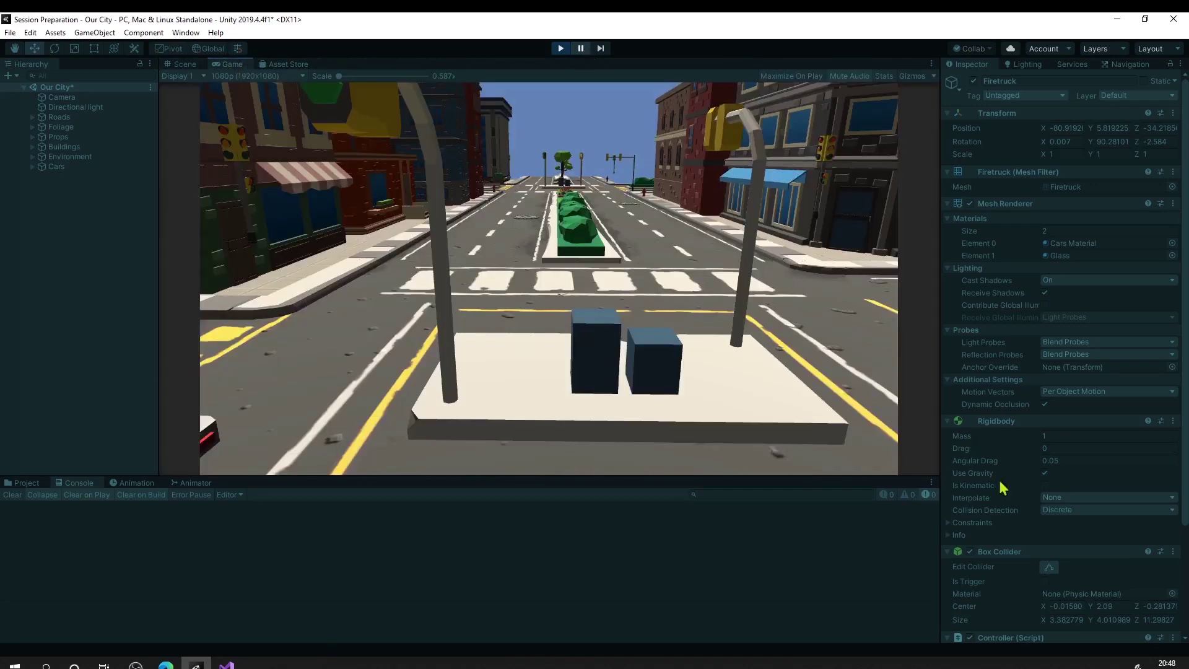
scroll(976, 423, "down", 4)
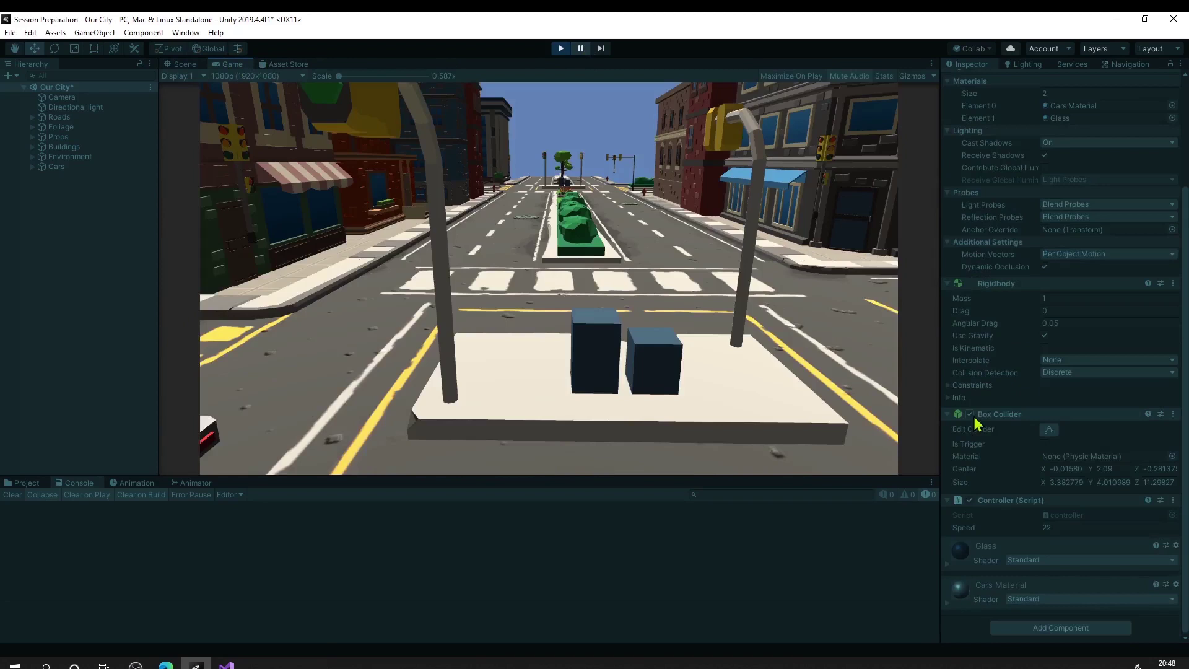
left_click(68, 99)
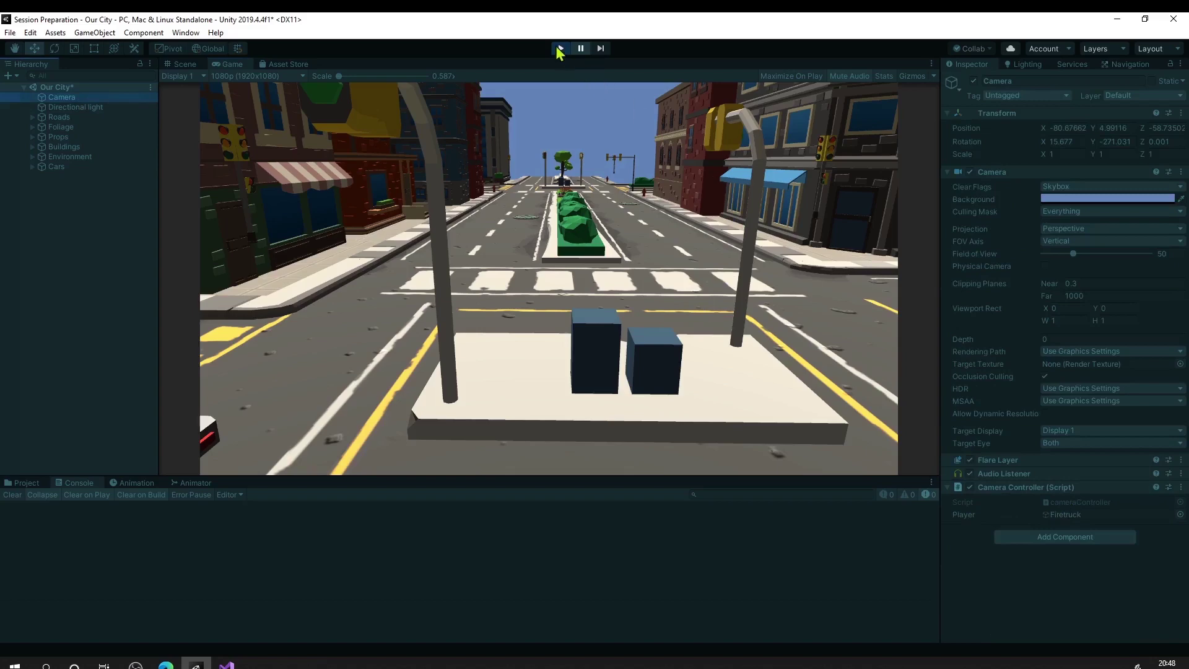
left_click(559, 51)
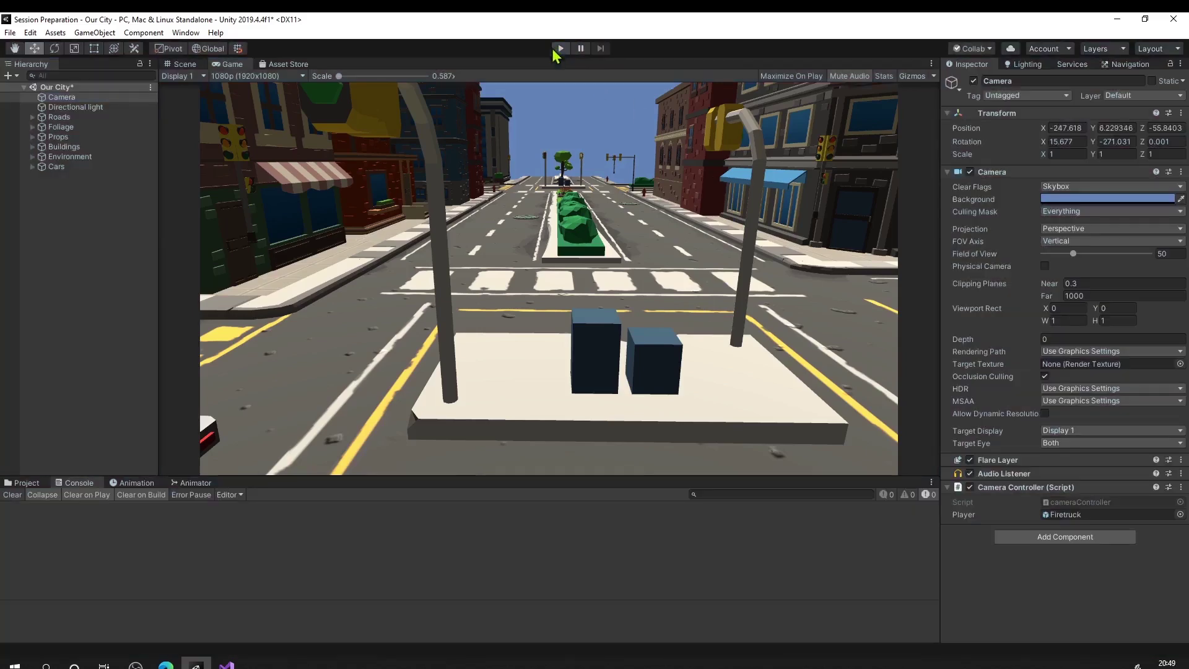
Step: In Visual Studio, make the Vector3 offset field public and save the cameraController script
left_click(228, 666)
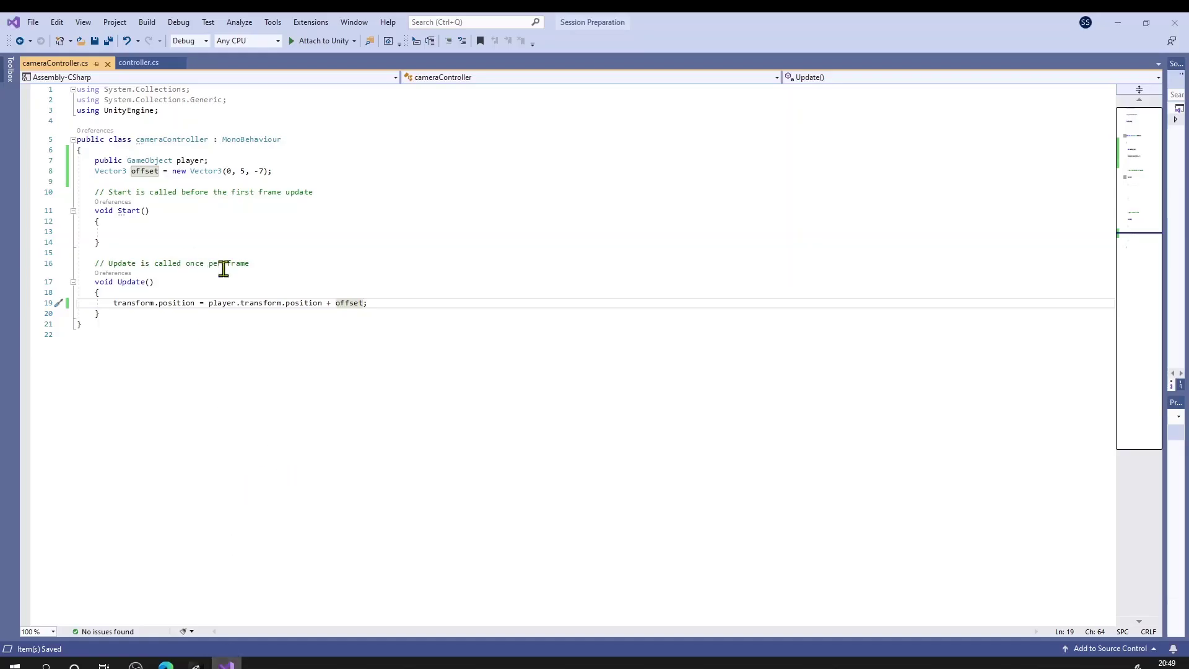
left_click(95, 170)
type("punlic")
key("BackSpace")
key("BackSpace")
key("BackSpace")
key("BackSpace")
type("blic")
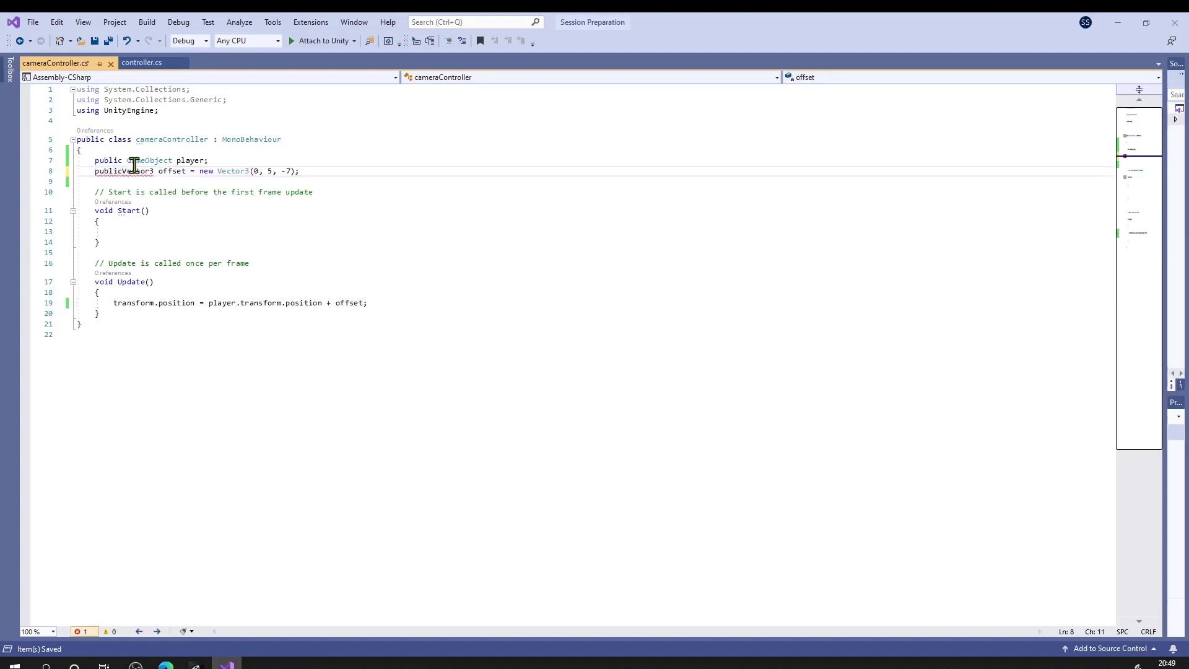
key("ctrl+s")
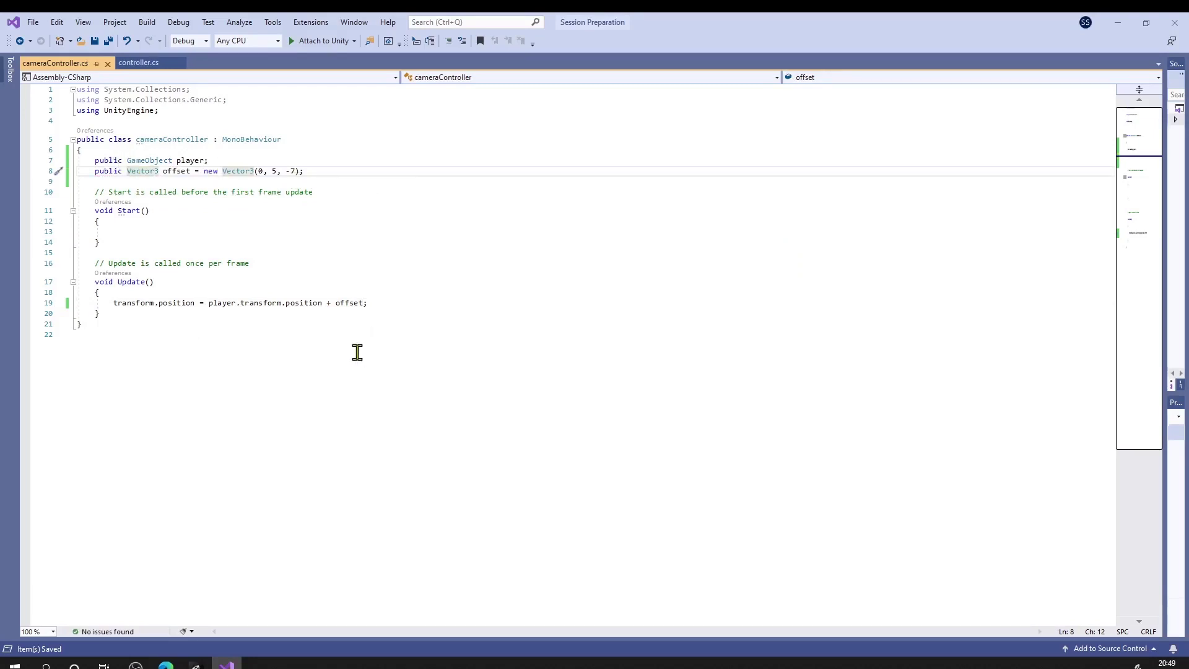
Step: In Unity, play the scene and adjust the Y and X values of the Camera Controller's Offset while it runs
mouse_move(195, 664)
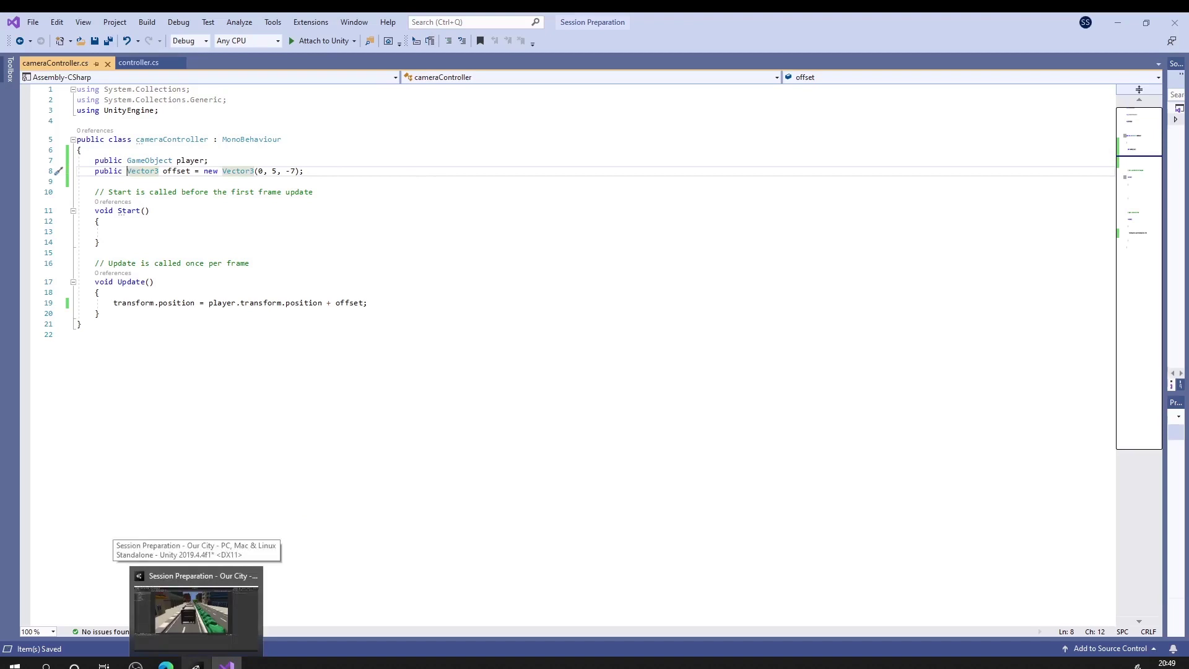
left_click(196, 664)
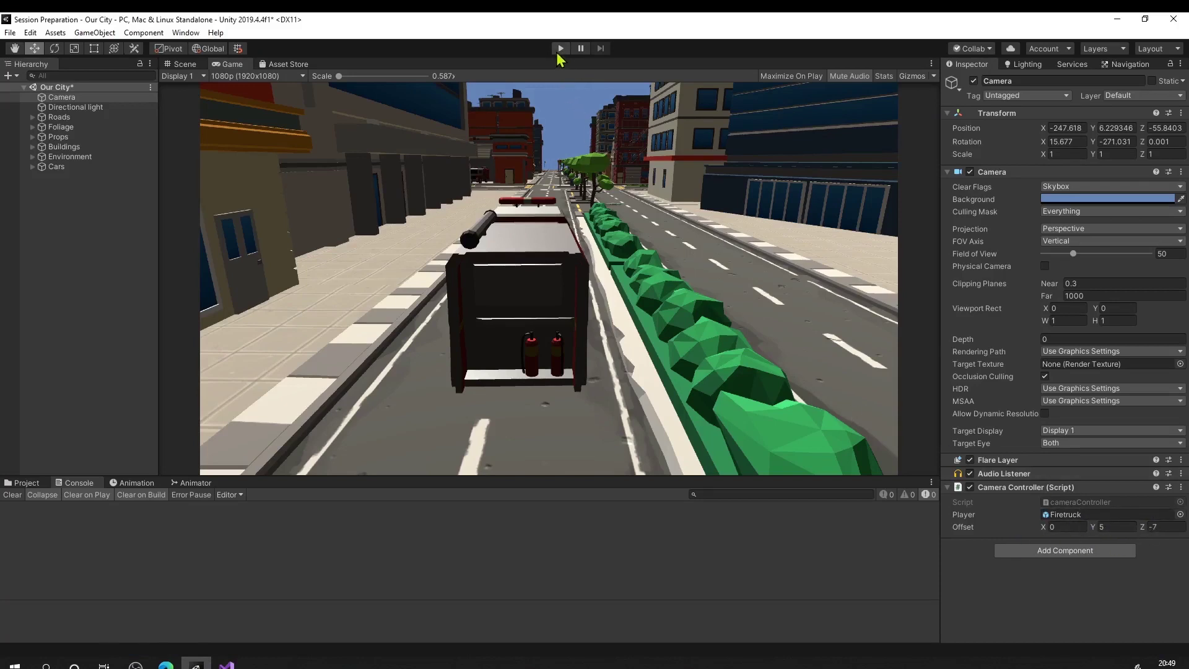
left_click(560, 48)
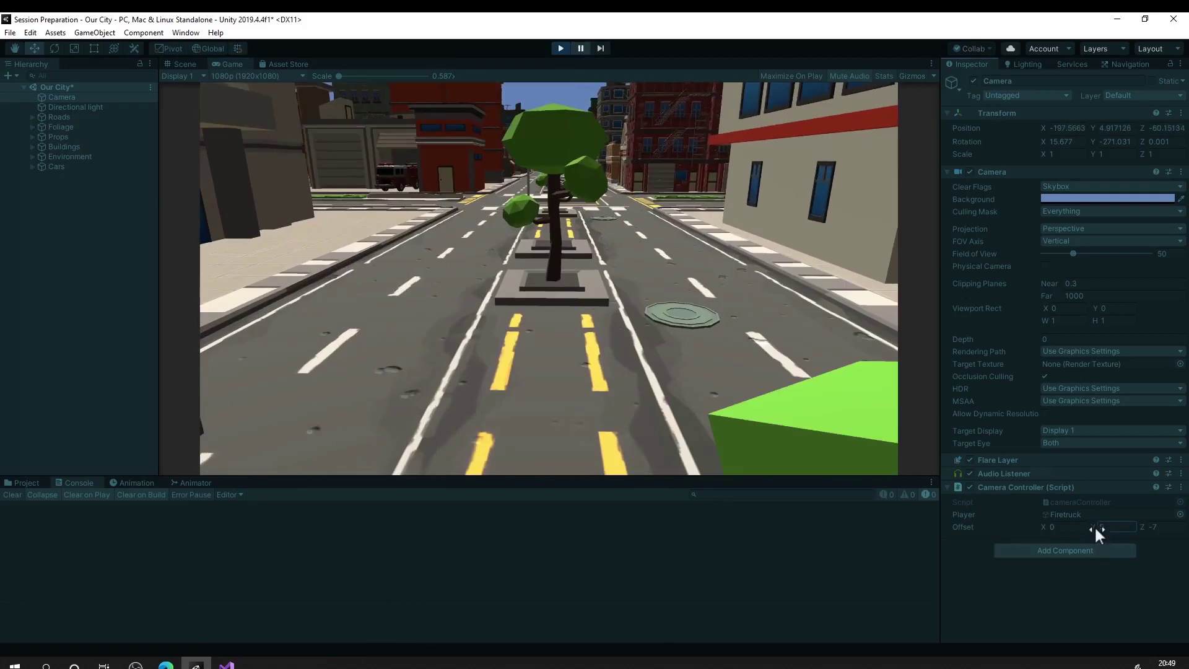
left_click_drag(1093, 526, 1075, 533)
left_click_drag(1046, 527, 1047, 526)
Step: Switch to the Scene view and select the Firetruck on the road to examine its placement during play
left_click(186, 66)
right_click_drag(533, 297, 470, 359)
left_click(607, 254)
key("w")
left_click(470, 359)
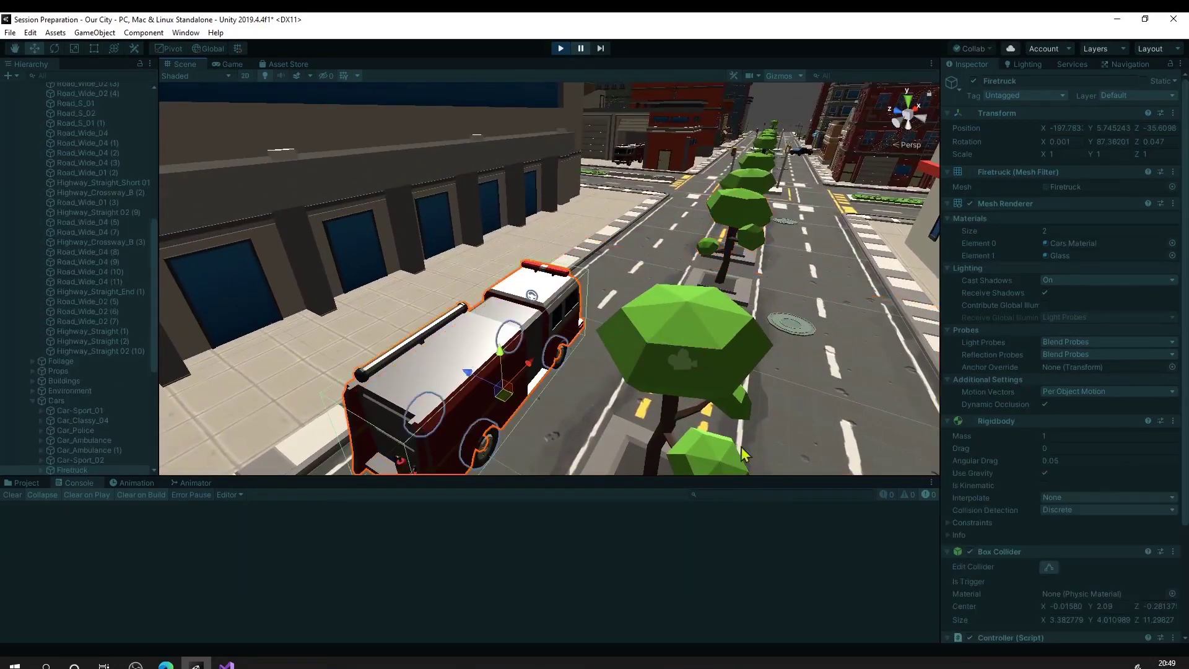
Step: Select the Camera and set its Camera Controller Offset to X -12.72 and Y 4.43 while the scene plays
scroll(1063, 485, "down", 5)
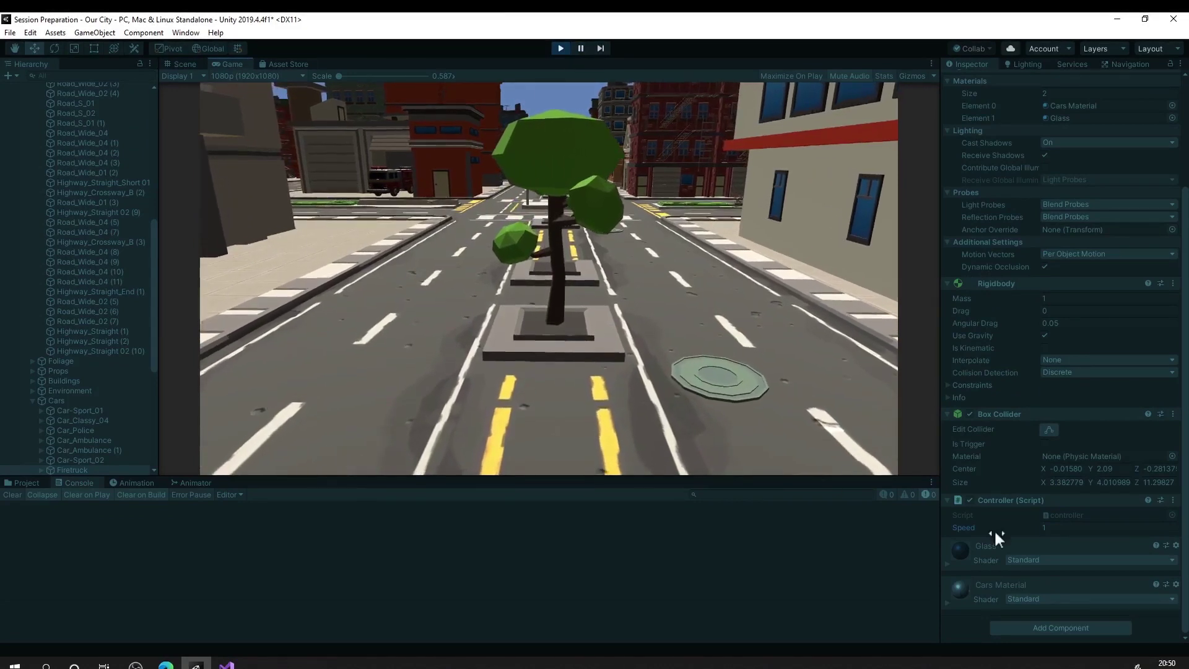
scroll(58, 159, "up", 10)
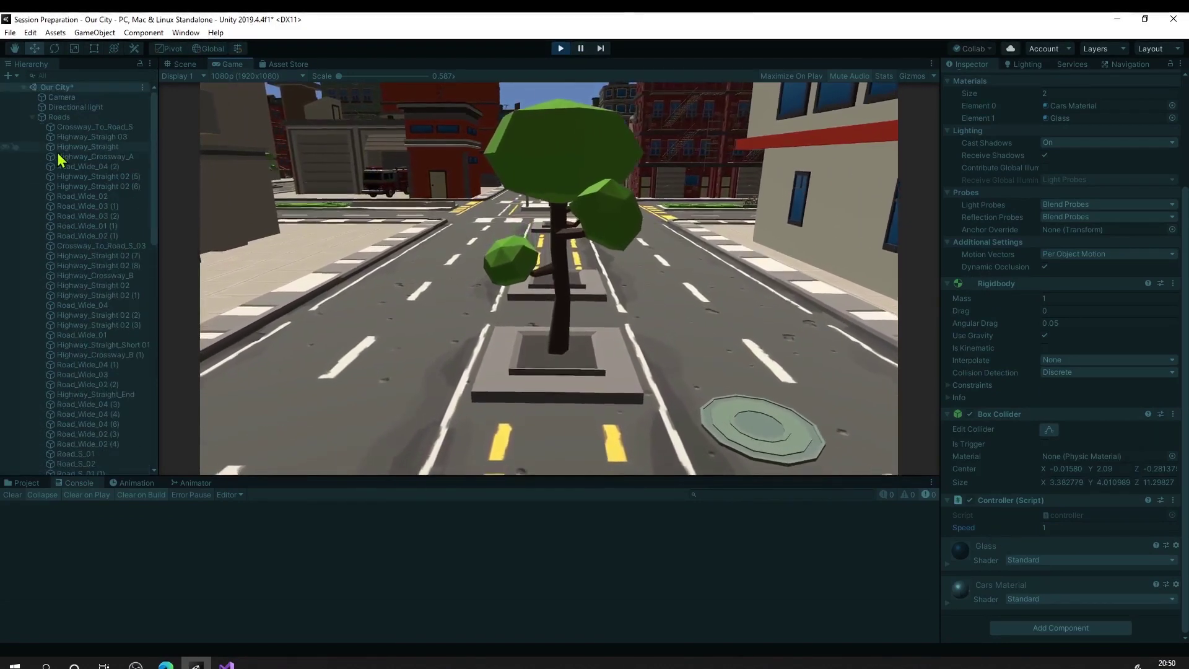
left_click(71, 99)
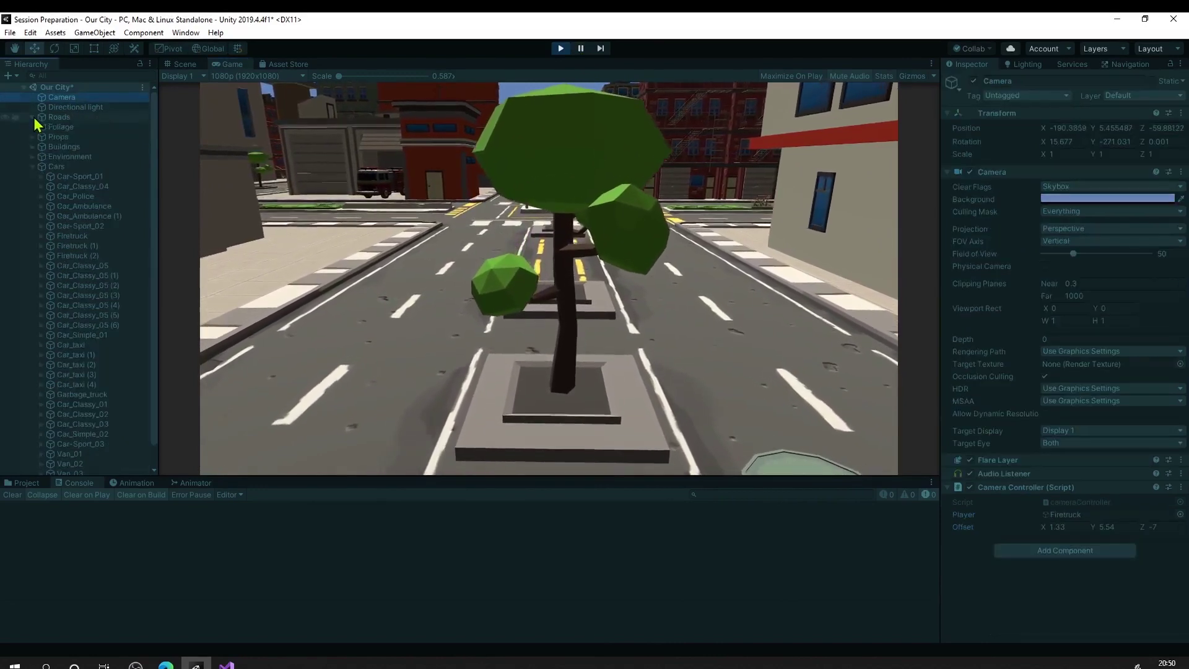
left_click(33, 166)
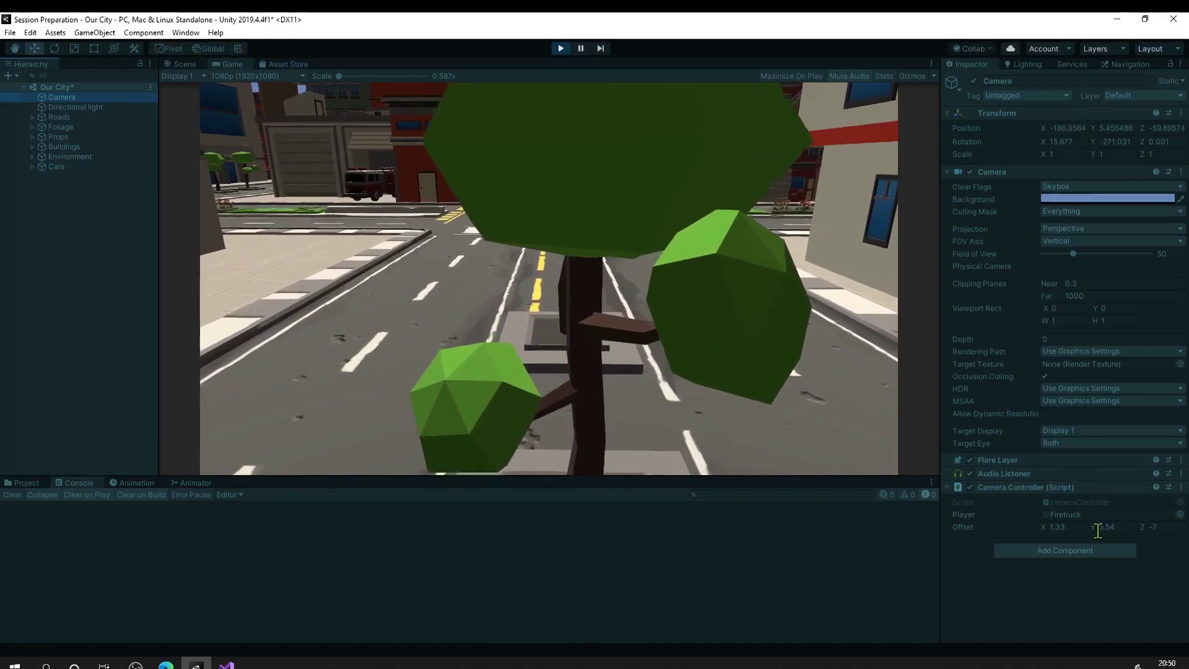
left_click_drag(1095, 526, 1069, 522)
left_click(1053, 528)
type("2.88")
key("BackSpace")
key("BackSpace")
key("BackSpace")
key("BackSpace")
type("-1.65")
left_click_drag(1023, 534, 930, 518)
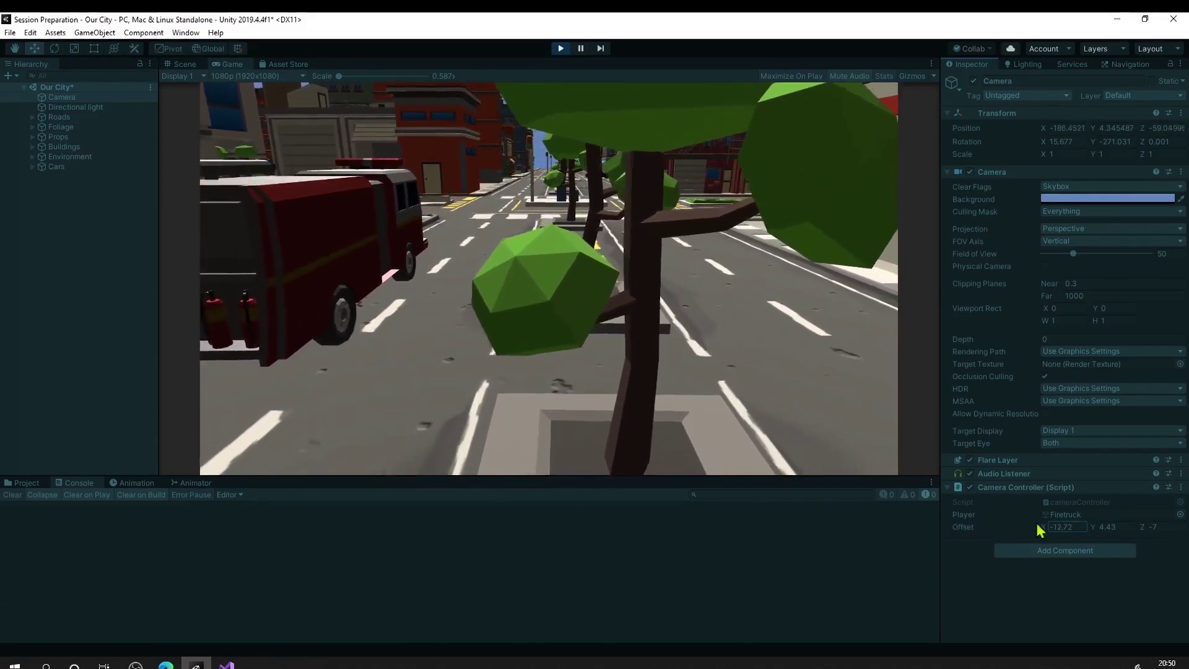
Step: Fine-tune the Camera Controller's Offset during play to X -15.89, Y 6.21 and Z -0.7
left_click(1148, 528)
type("-6.71")
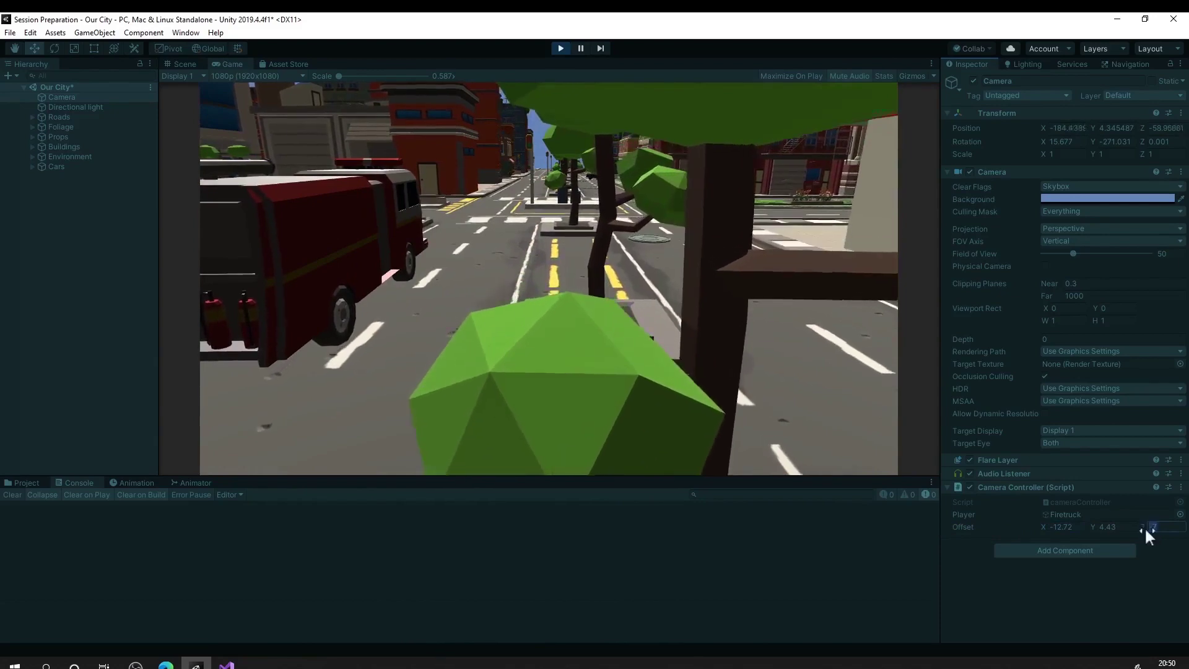
type("-1.83")
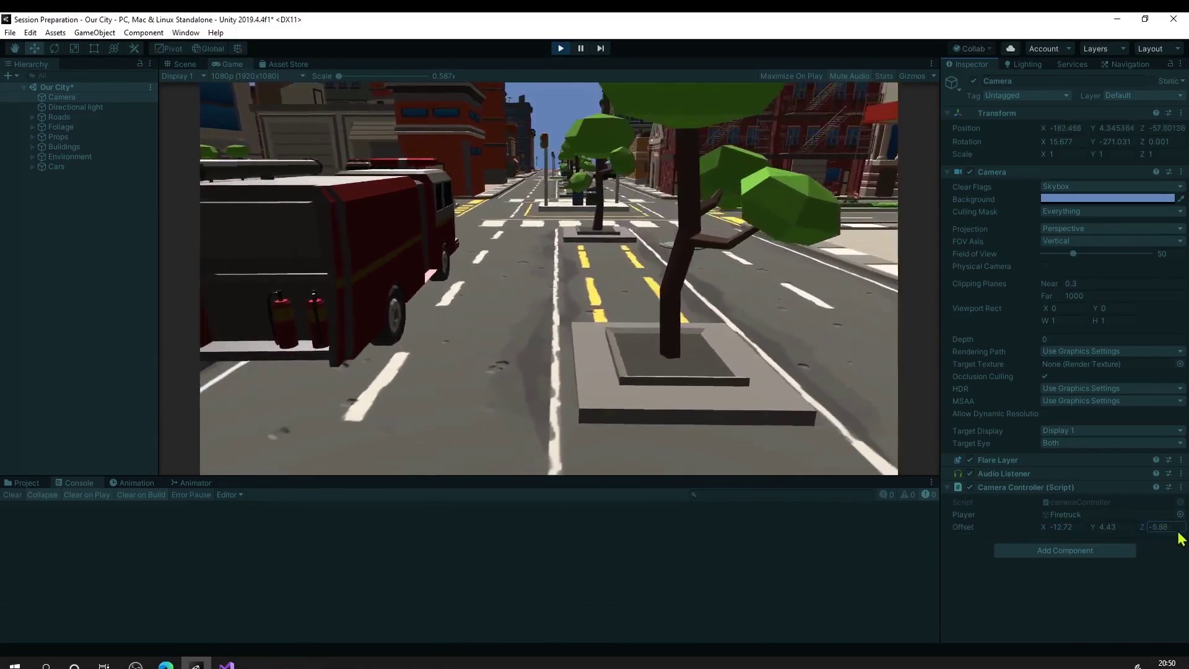
left_click_drag(65, 526, 78, 526)
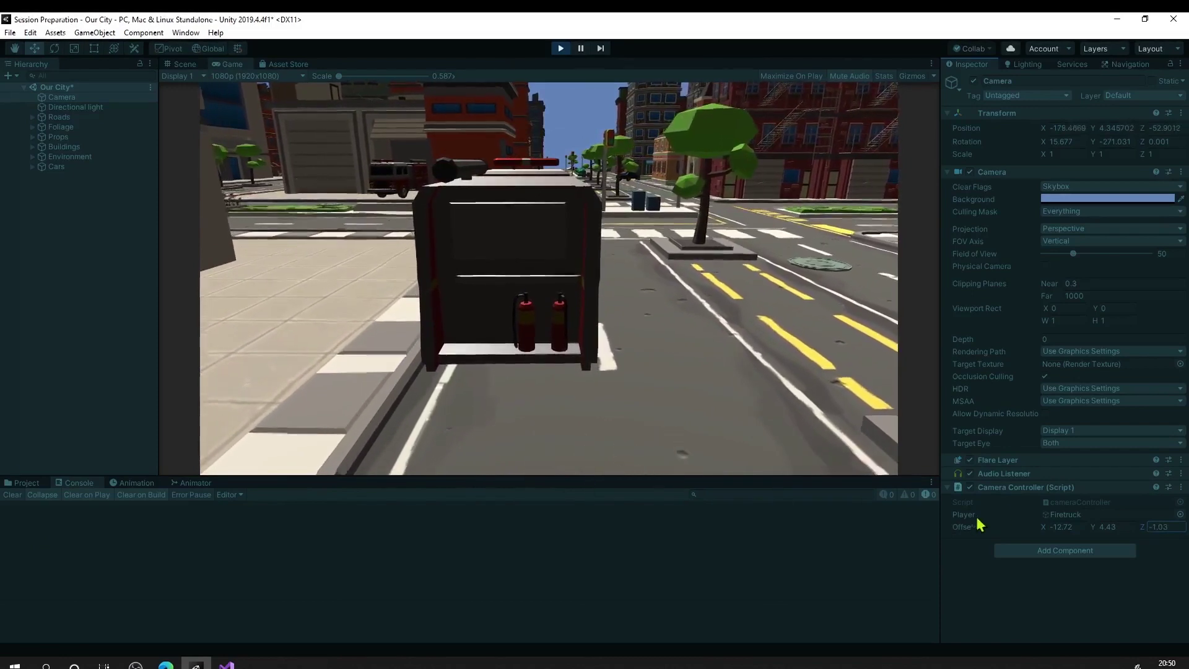
left_click(1094, 527)
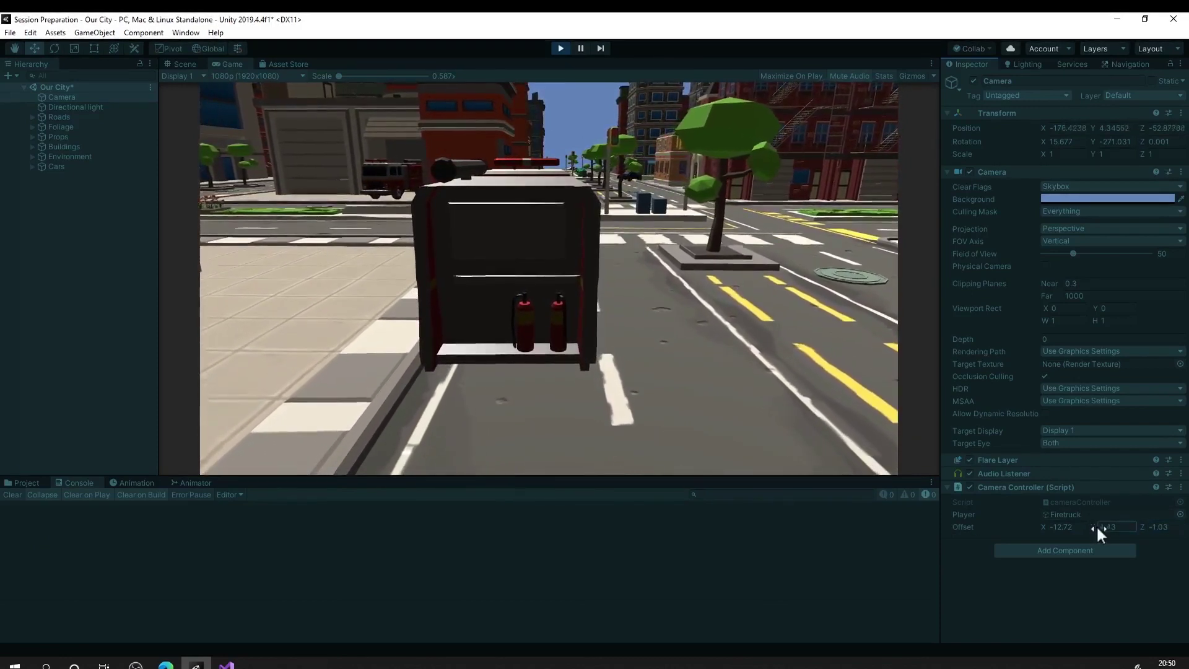
type("5.65")
type("6.21")
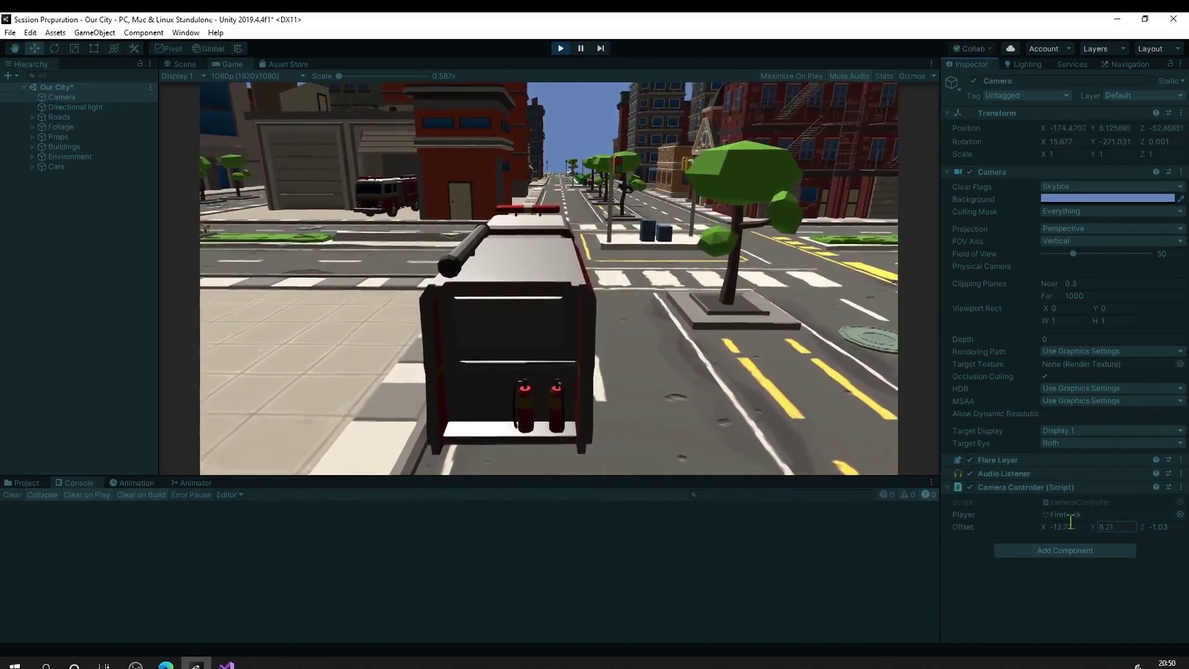
left_click_drag(1047, 525, 1024, 529)
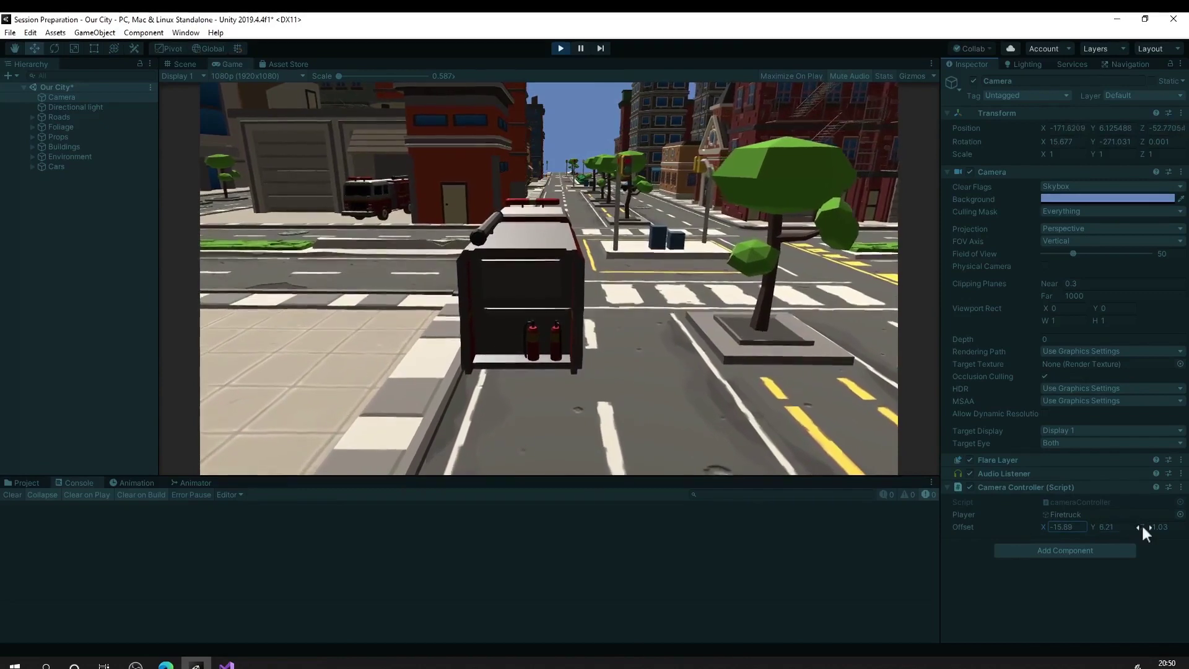
left_click_drag(1146, 526, 1146, 527)
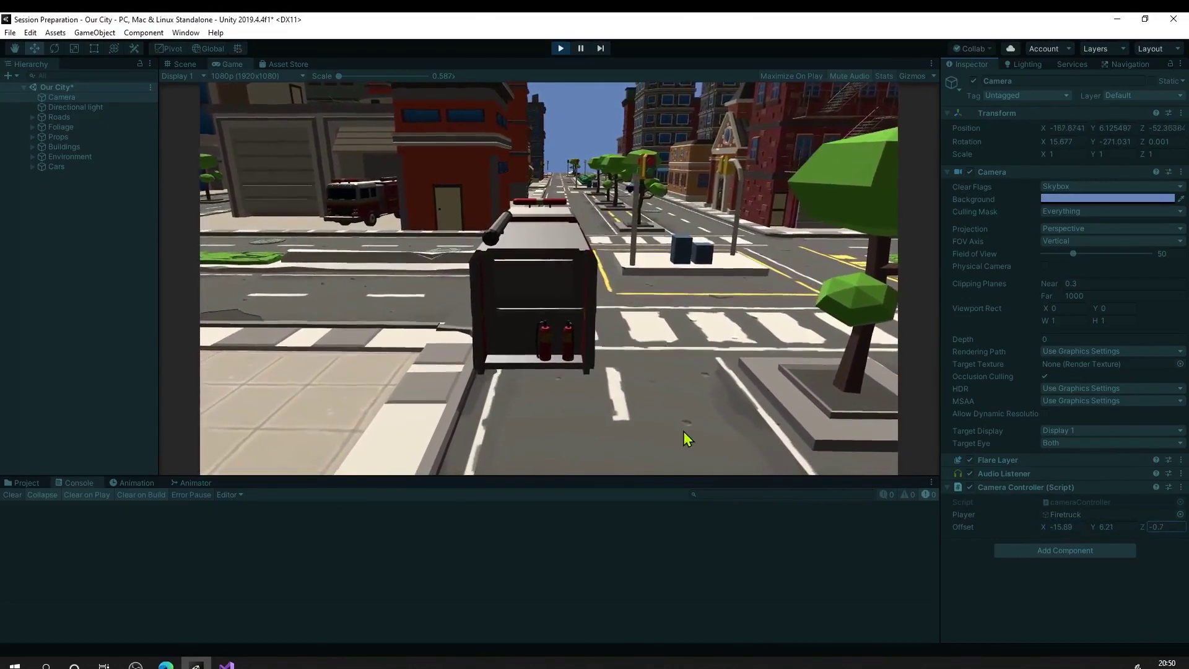
Step: Copy the Camera Controller component during play, stop play mode, and paste the copied values back onto the component
left_click(1181, 487)
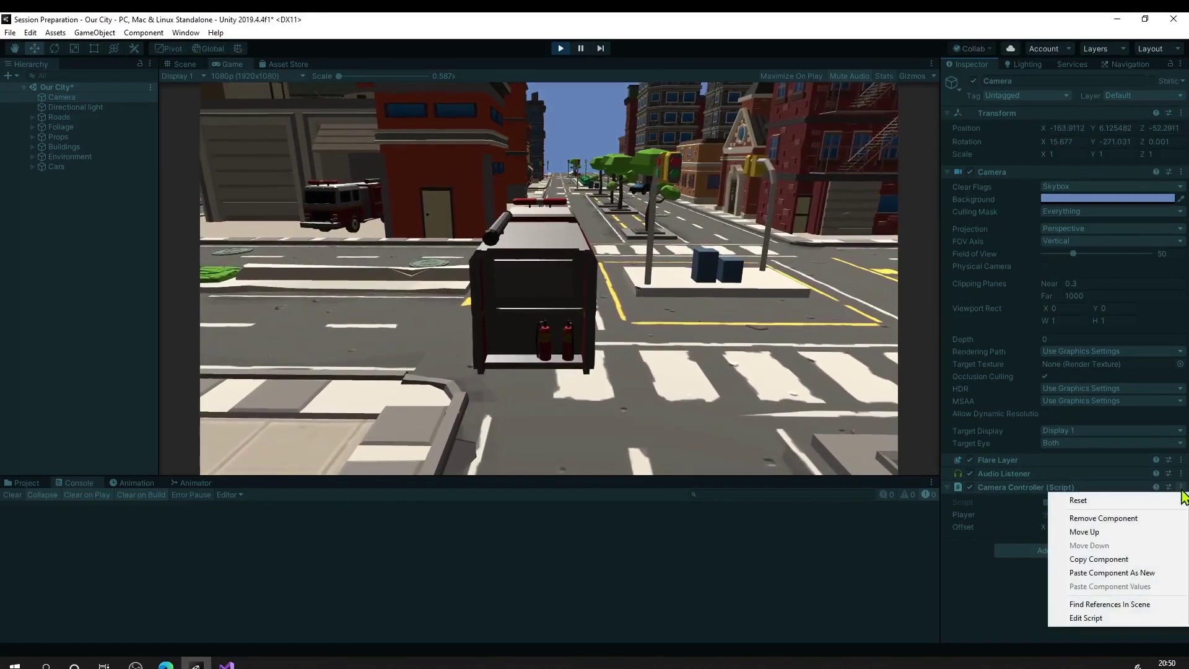
left_click(1128, 559)
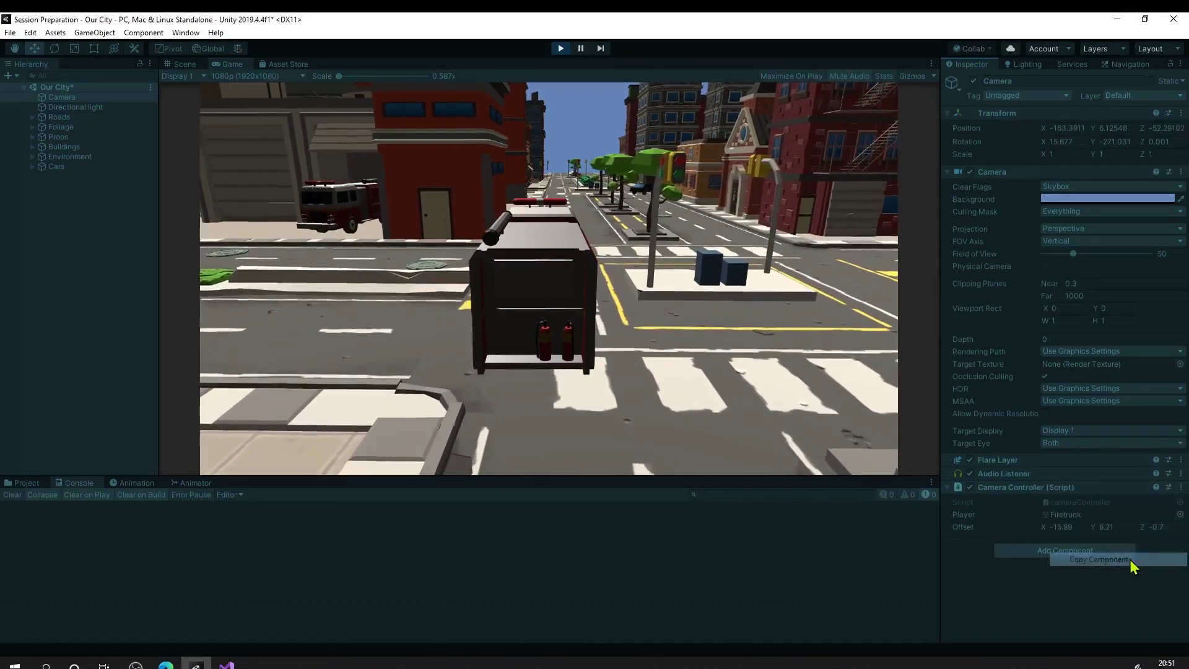
left_click(561, 50)
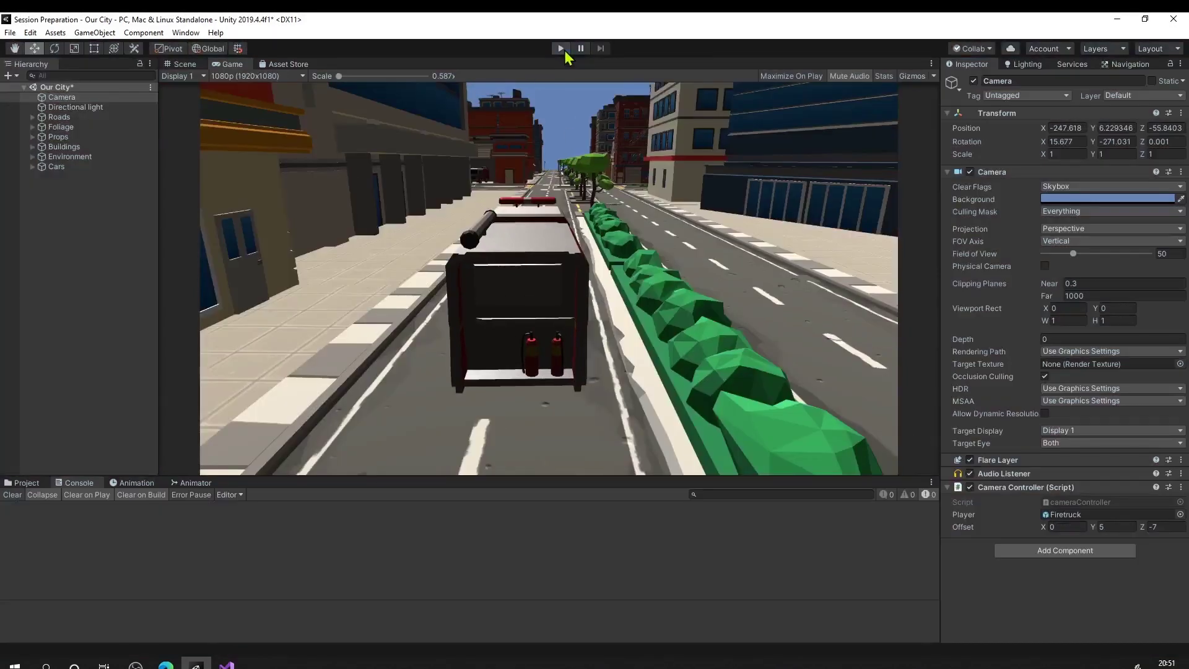
left_click(1182, 488)
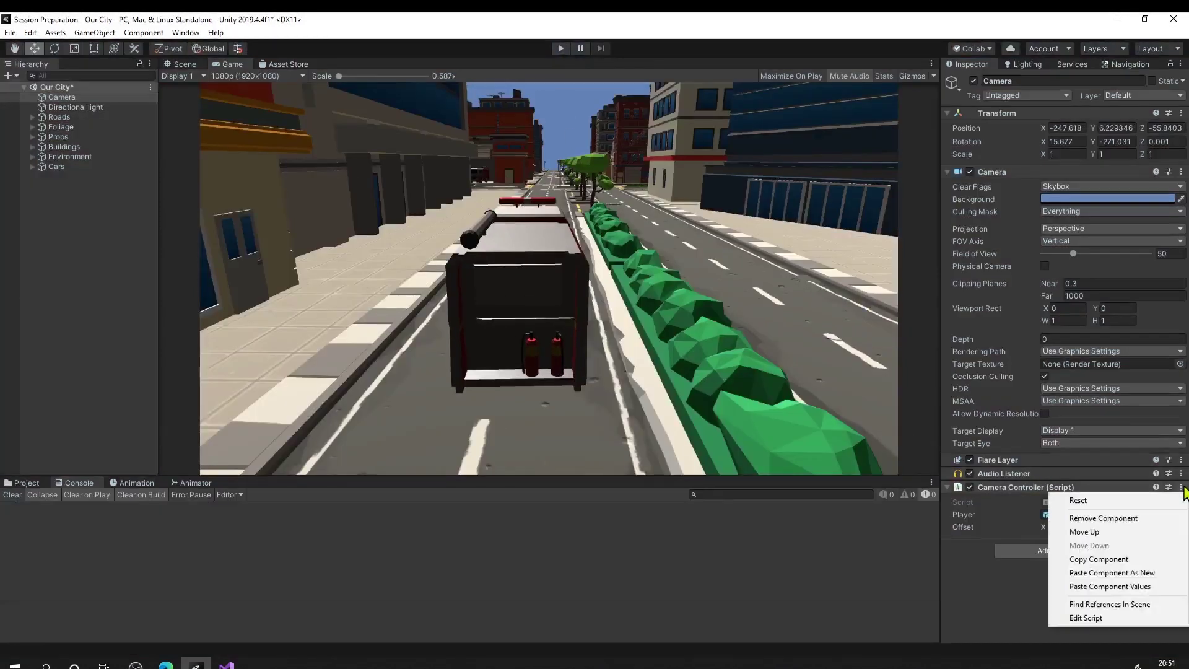
left_click(1143, 586)
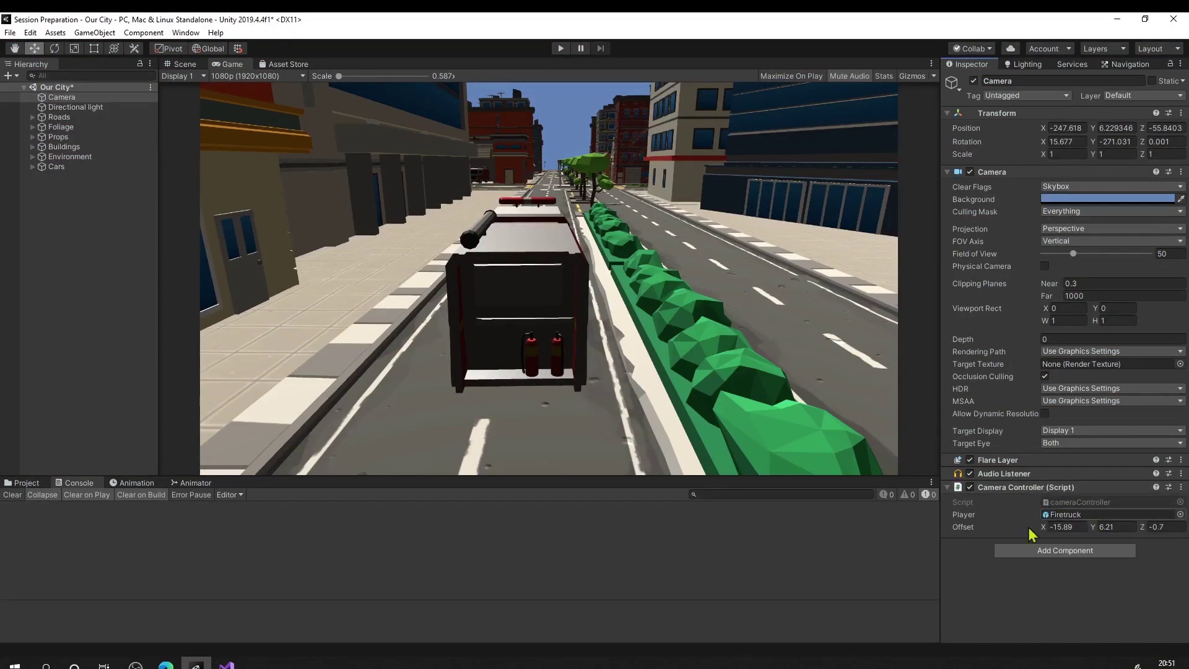
Step: Play the scene to test the pasted camera offset, and stop play mode
left_click(562, 50)
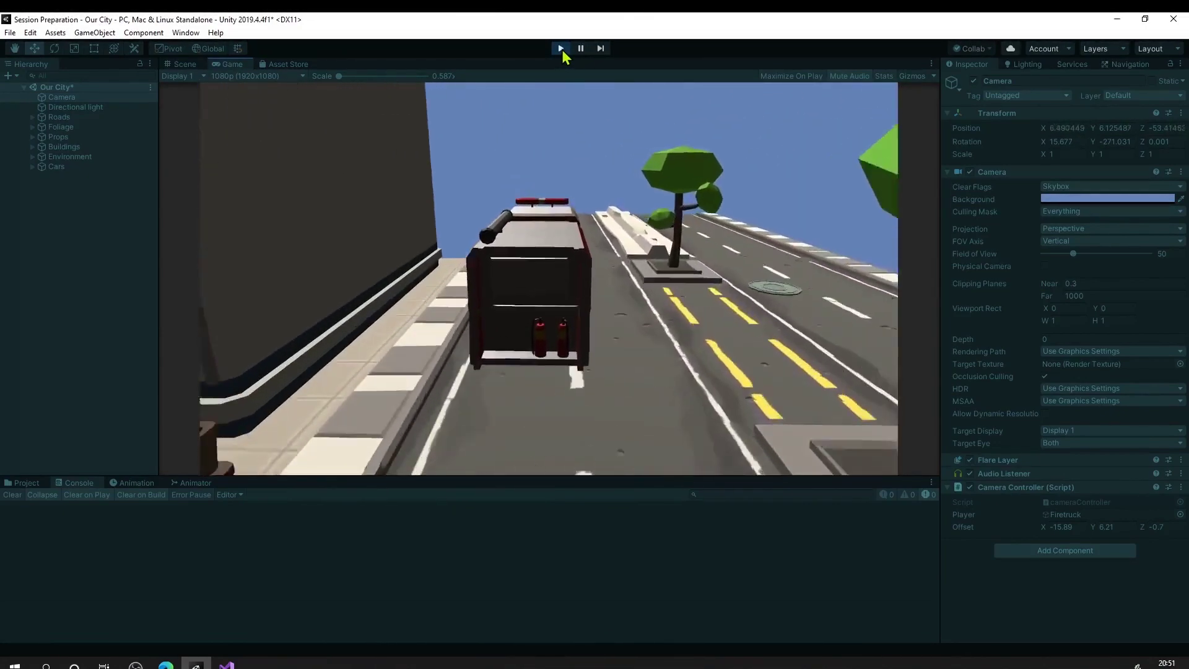
left_click(561, 48)
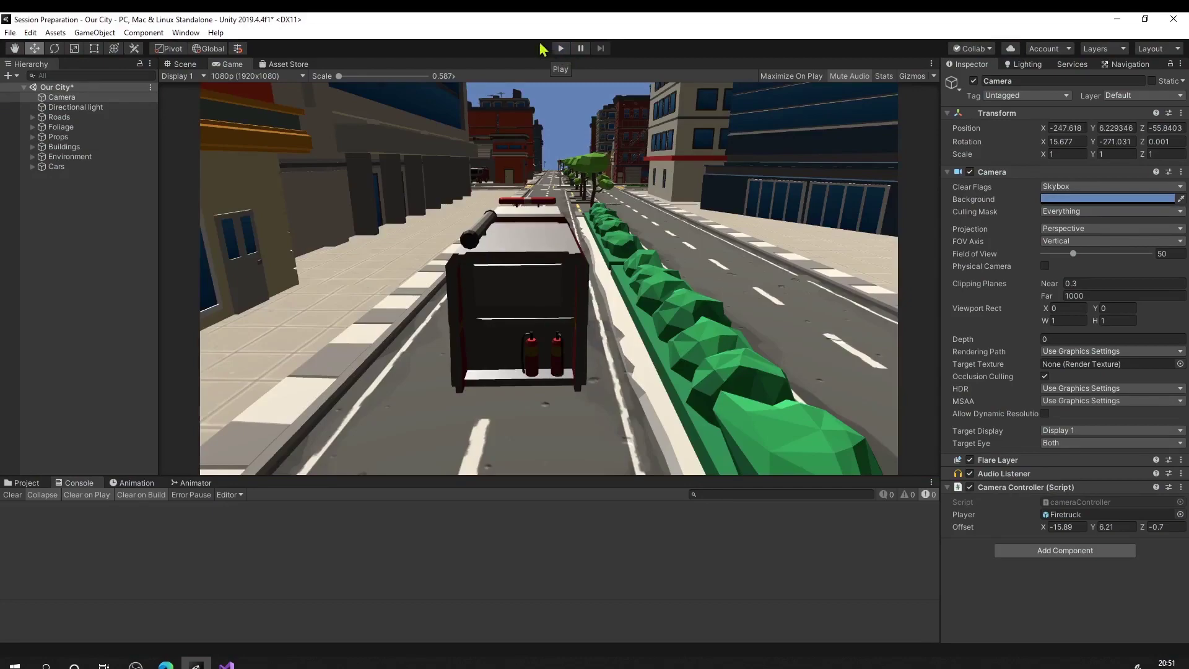
Step: Switch to the Scene view and examine the city's road layout from above and the road around the firetruck
left_click(184, 65)
left_click_drag(589, 223, 340, 369, "alt")
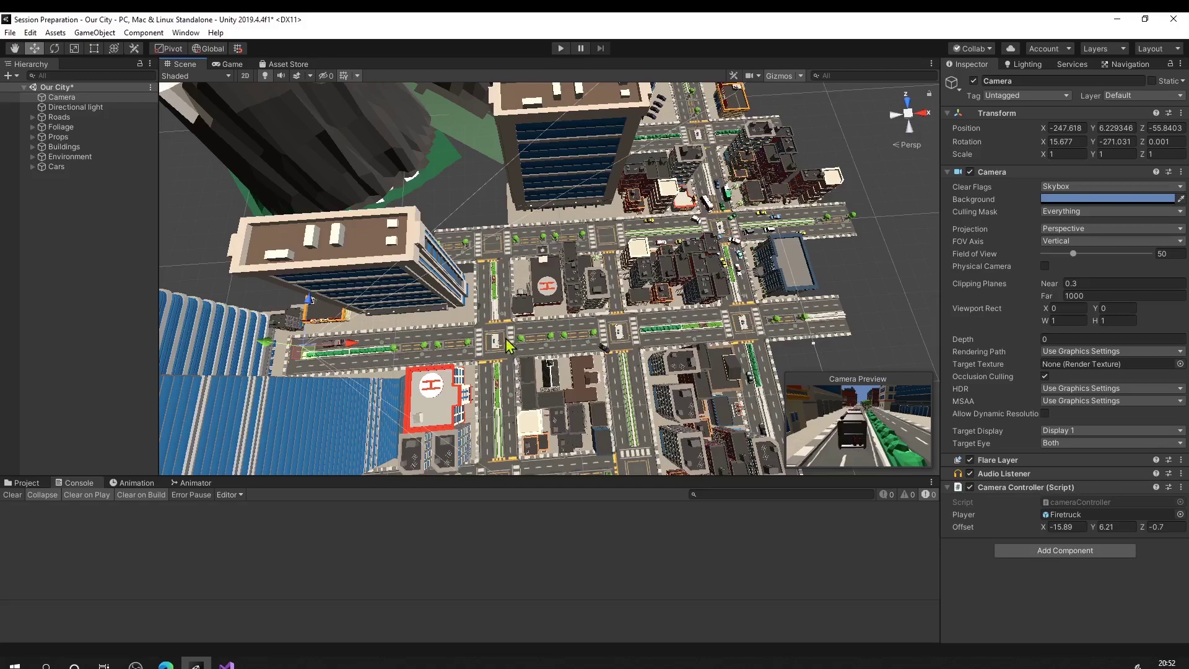
right_click_drag(477, 251, 574, 240)
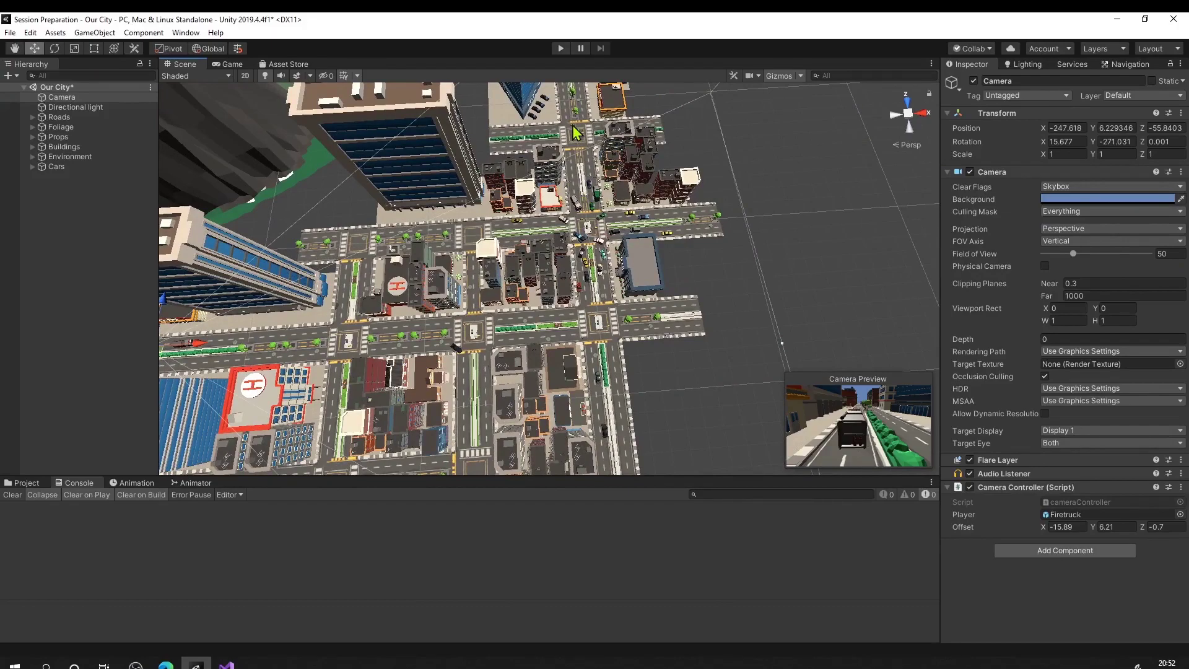
right_click_drag(569, 322, 587, 316)
key("q")
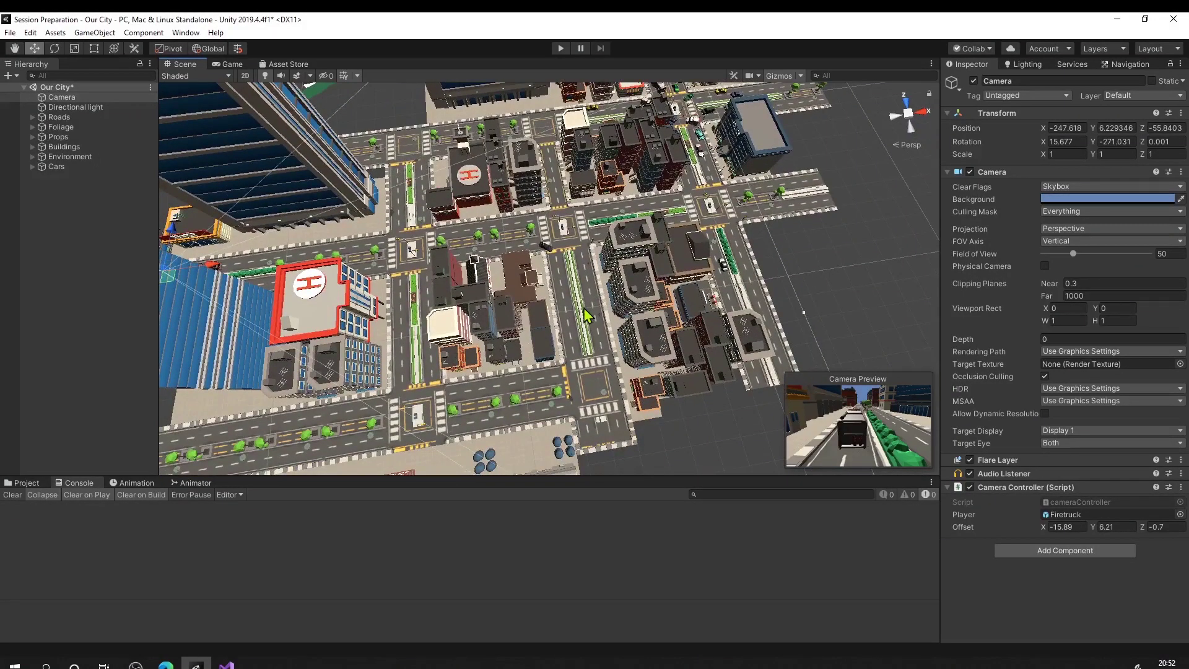
right_click_drag(583, 316, 696, 203)
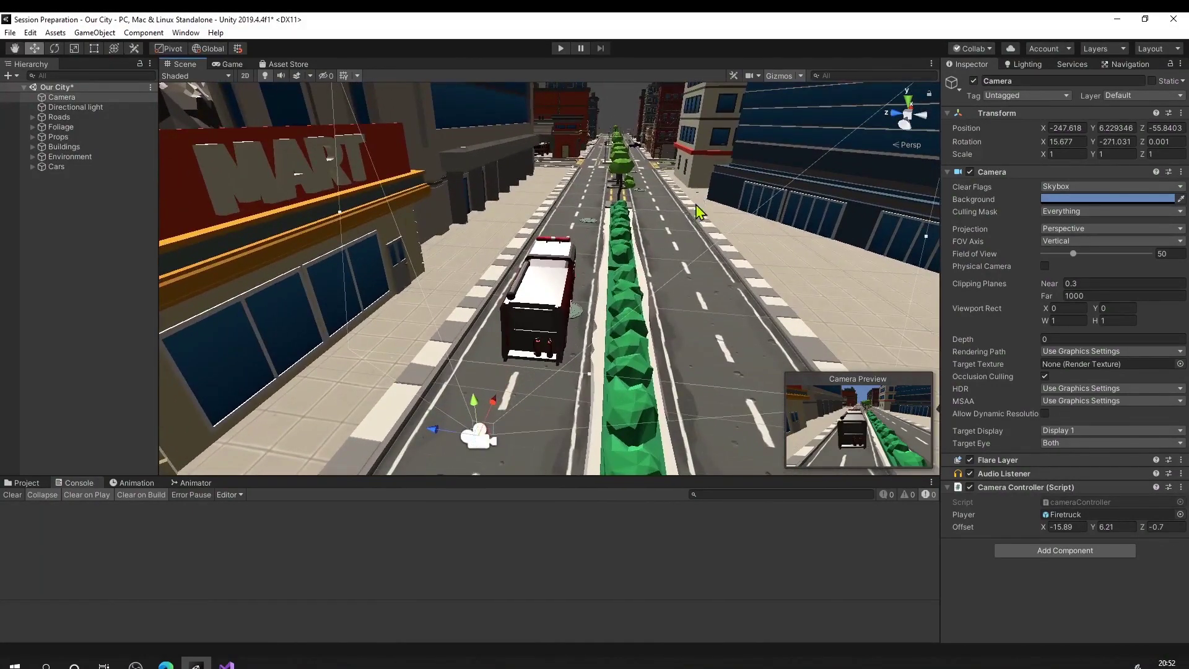